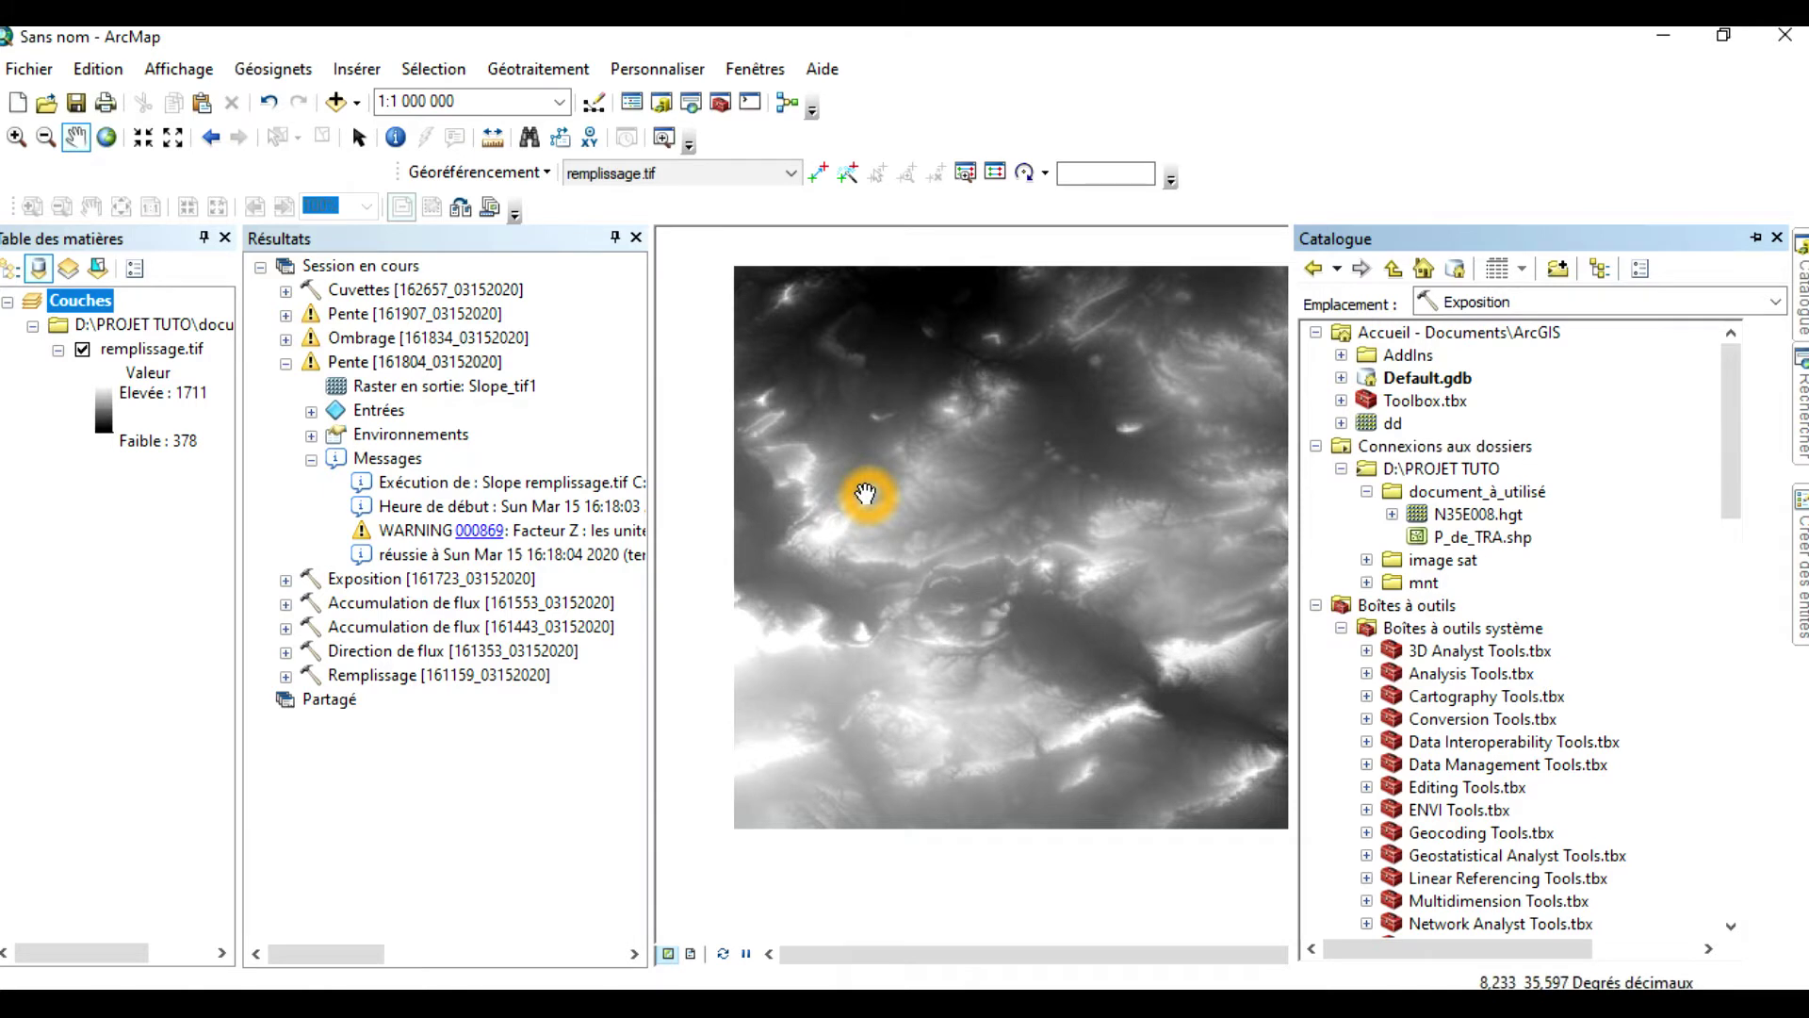
Close the geoprocessing results window to free up the map area around the raster
{"action": "left_click", "coordinate": [635, 238]}
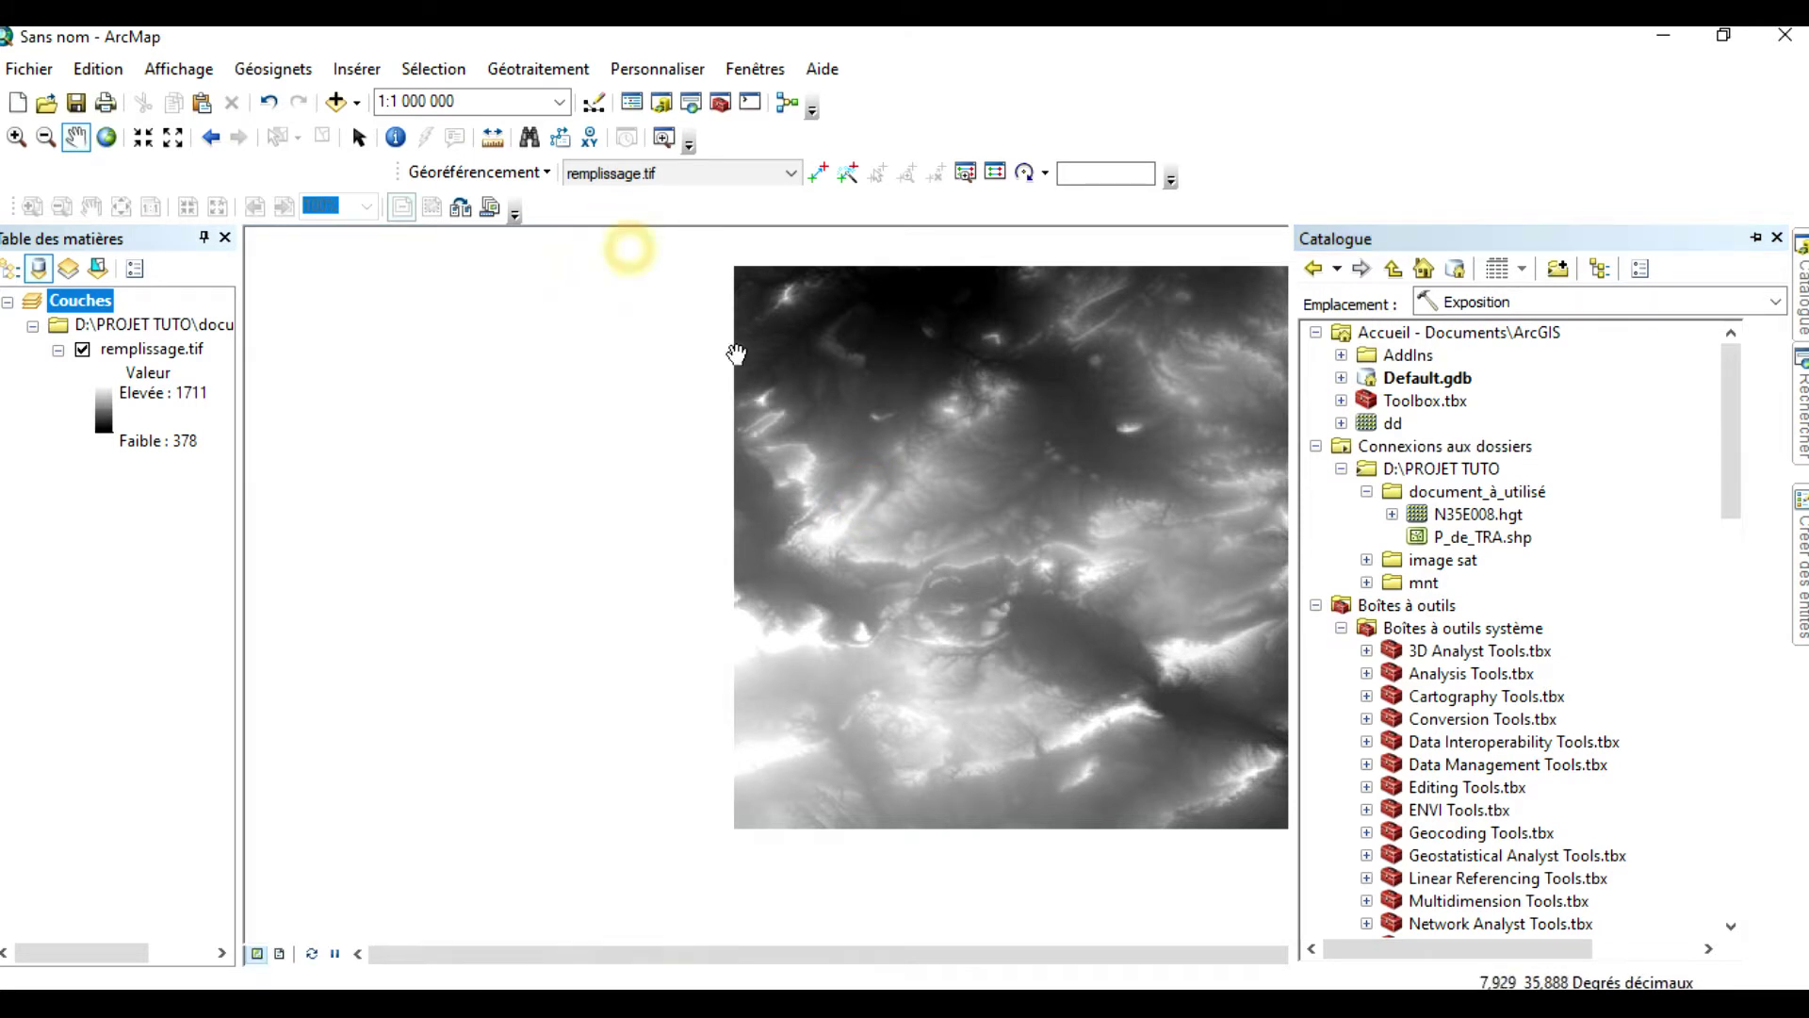
{"action": "left_click_drag", "start_coordinate": [1165, 509], "coordinate": [957, 522]}
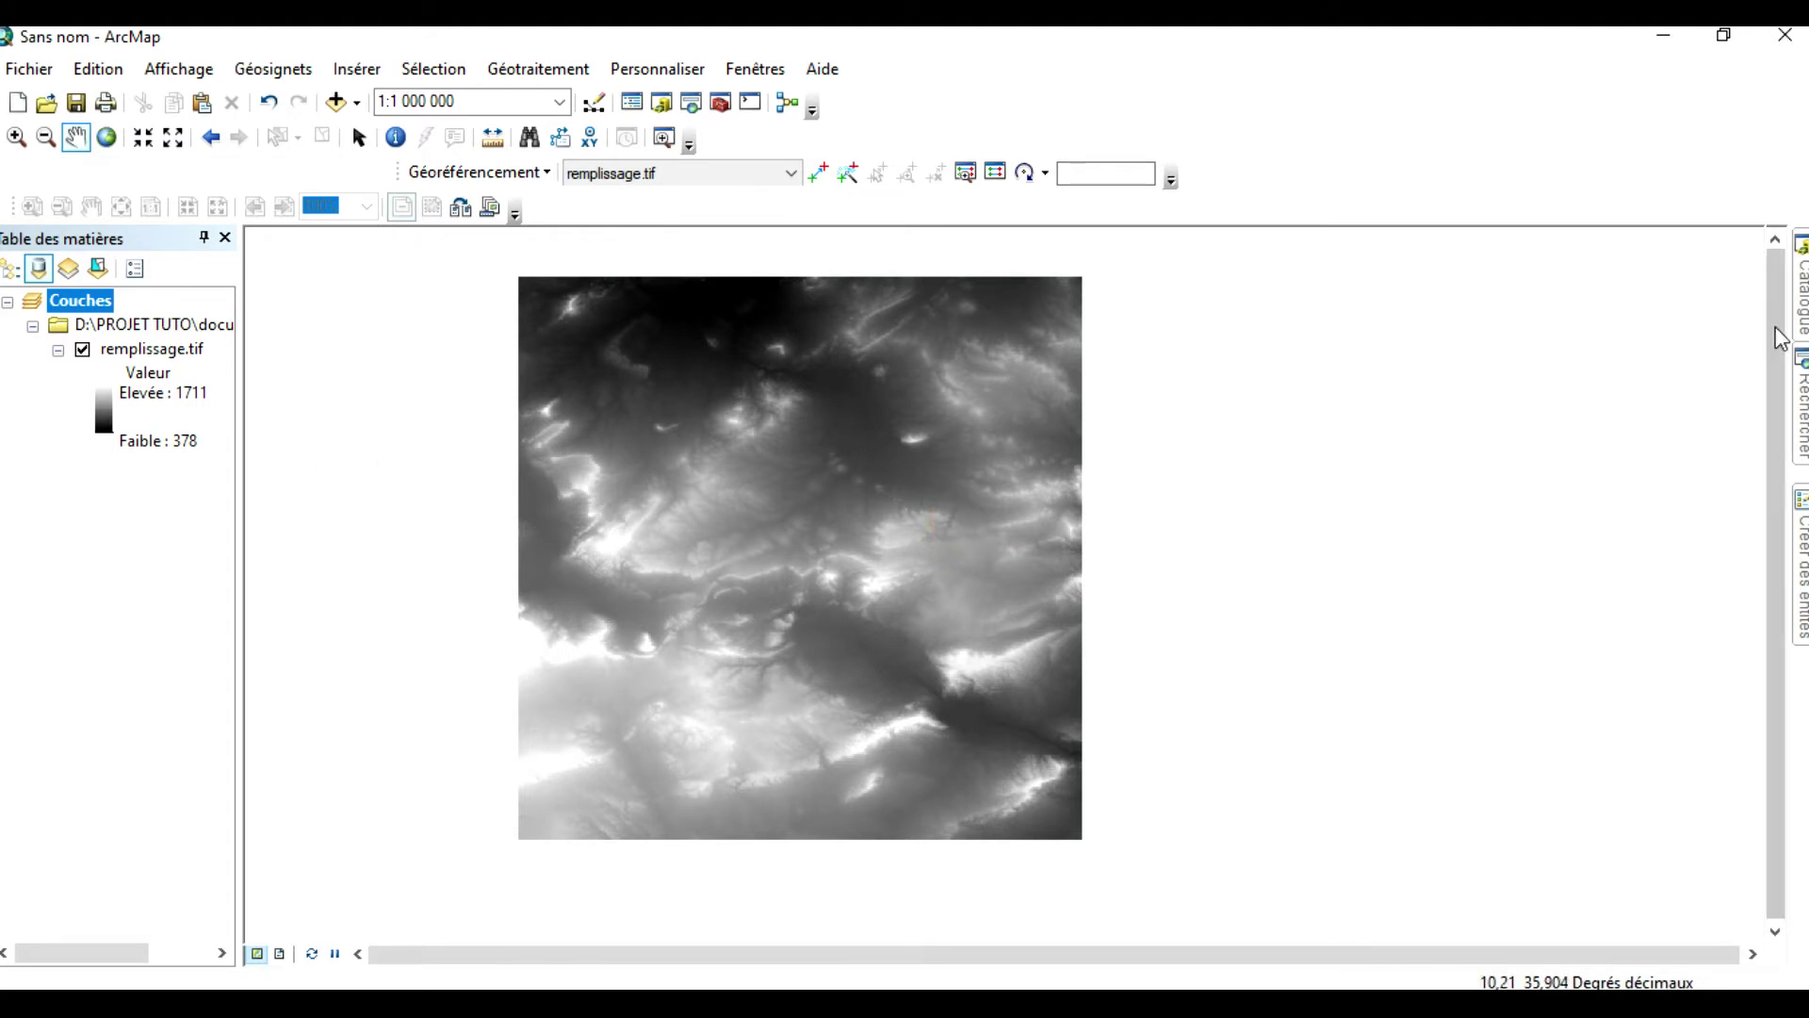
Open the Remplissage tool from the Hydrologie toolset of Spatial Analyst Tools in the Catalogue
{"action": "left_click", "coordinate": [1800, 282]}
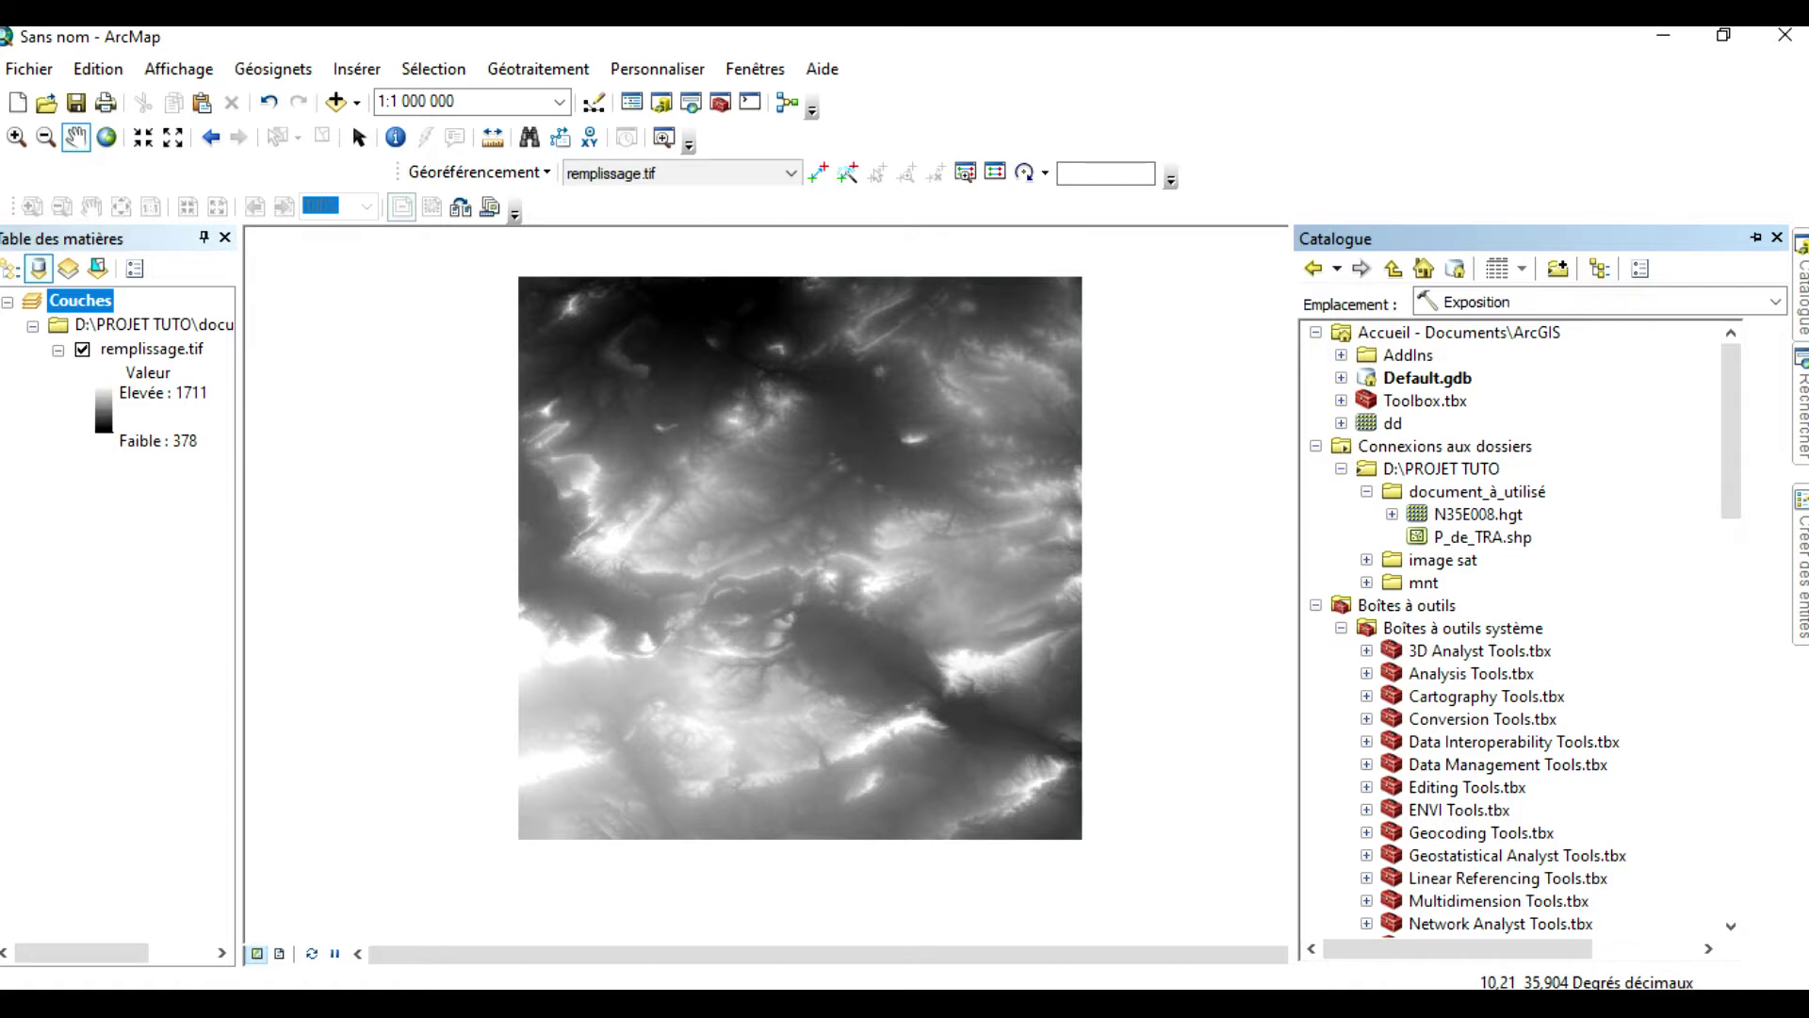
{"action": "scroll", "coordinate": [1558, 497], "scroll_direction": "down", "scroll_amount": 7}
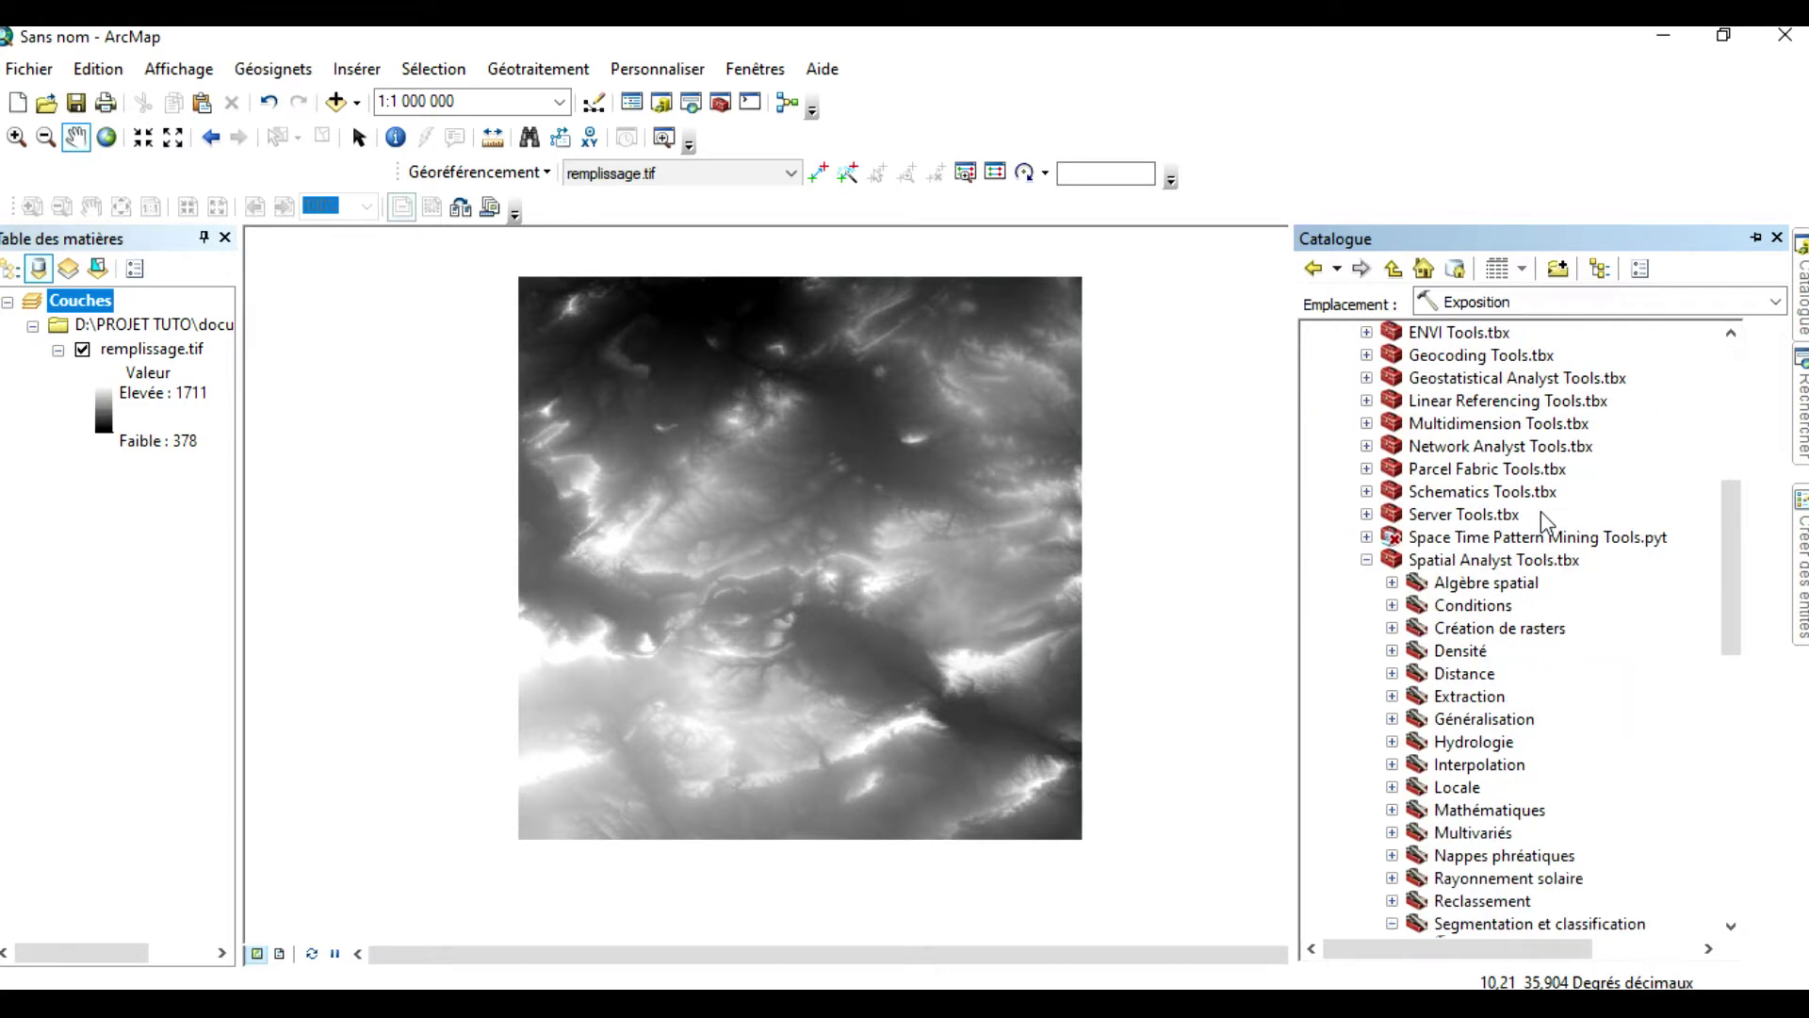
{"action": "scroll", "coordinate": [1546, 509], "scroll_direction": "down", "scroll_amount": 3}
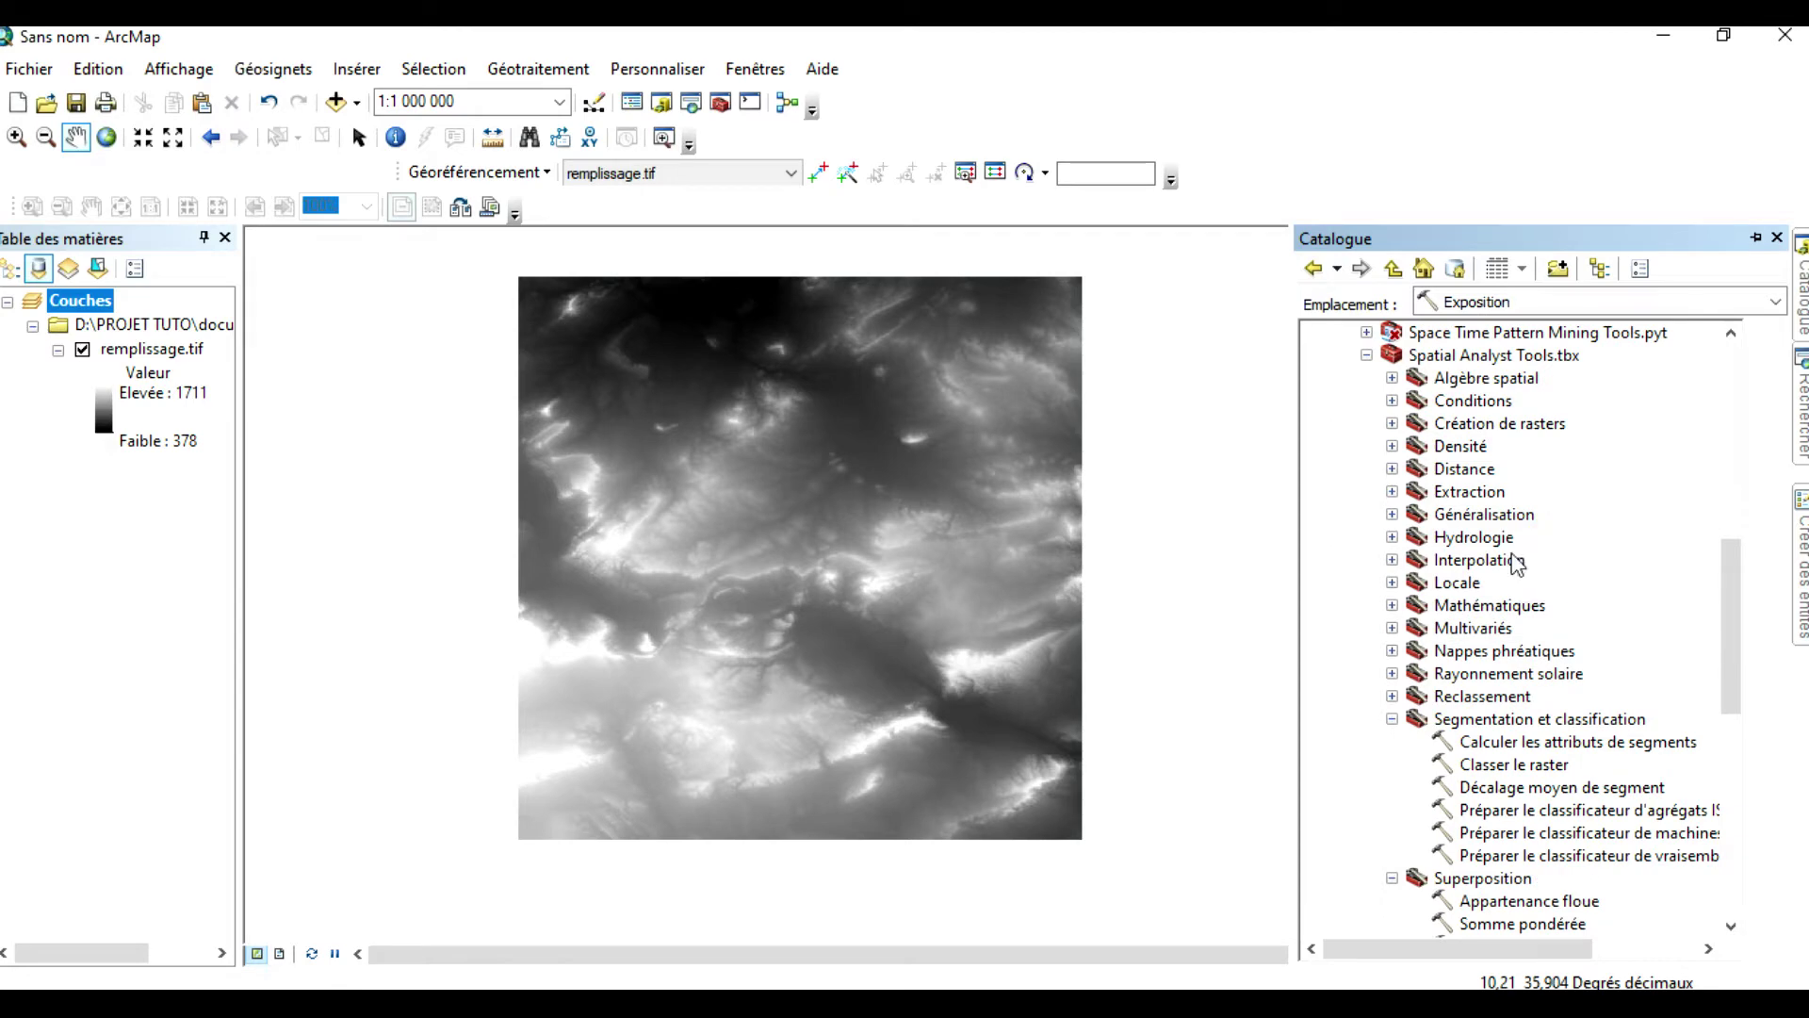
{"action": "scroll", "coordinate": [1393, 534], "scroll_direction": "up", "scroll_amount": 1}
{"action": "scroll", "coordinate": [1390, 528], "scroll_direction": "up", "scroll_amount": 3}
{"action": "scroll", "coordinate": [1387, 520], "scroll_direction": "up", "scroll_amount": 3}
{"action": "scroll", "coordinate": [1387, 521], "scroll_direction": "down", "scroll_amount": 3}
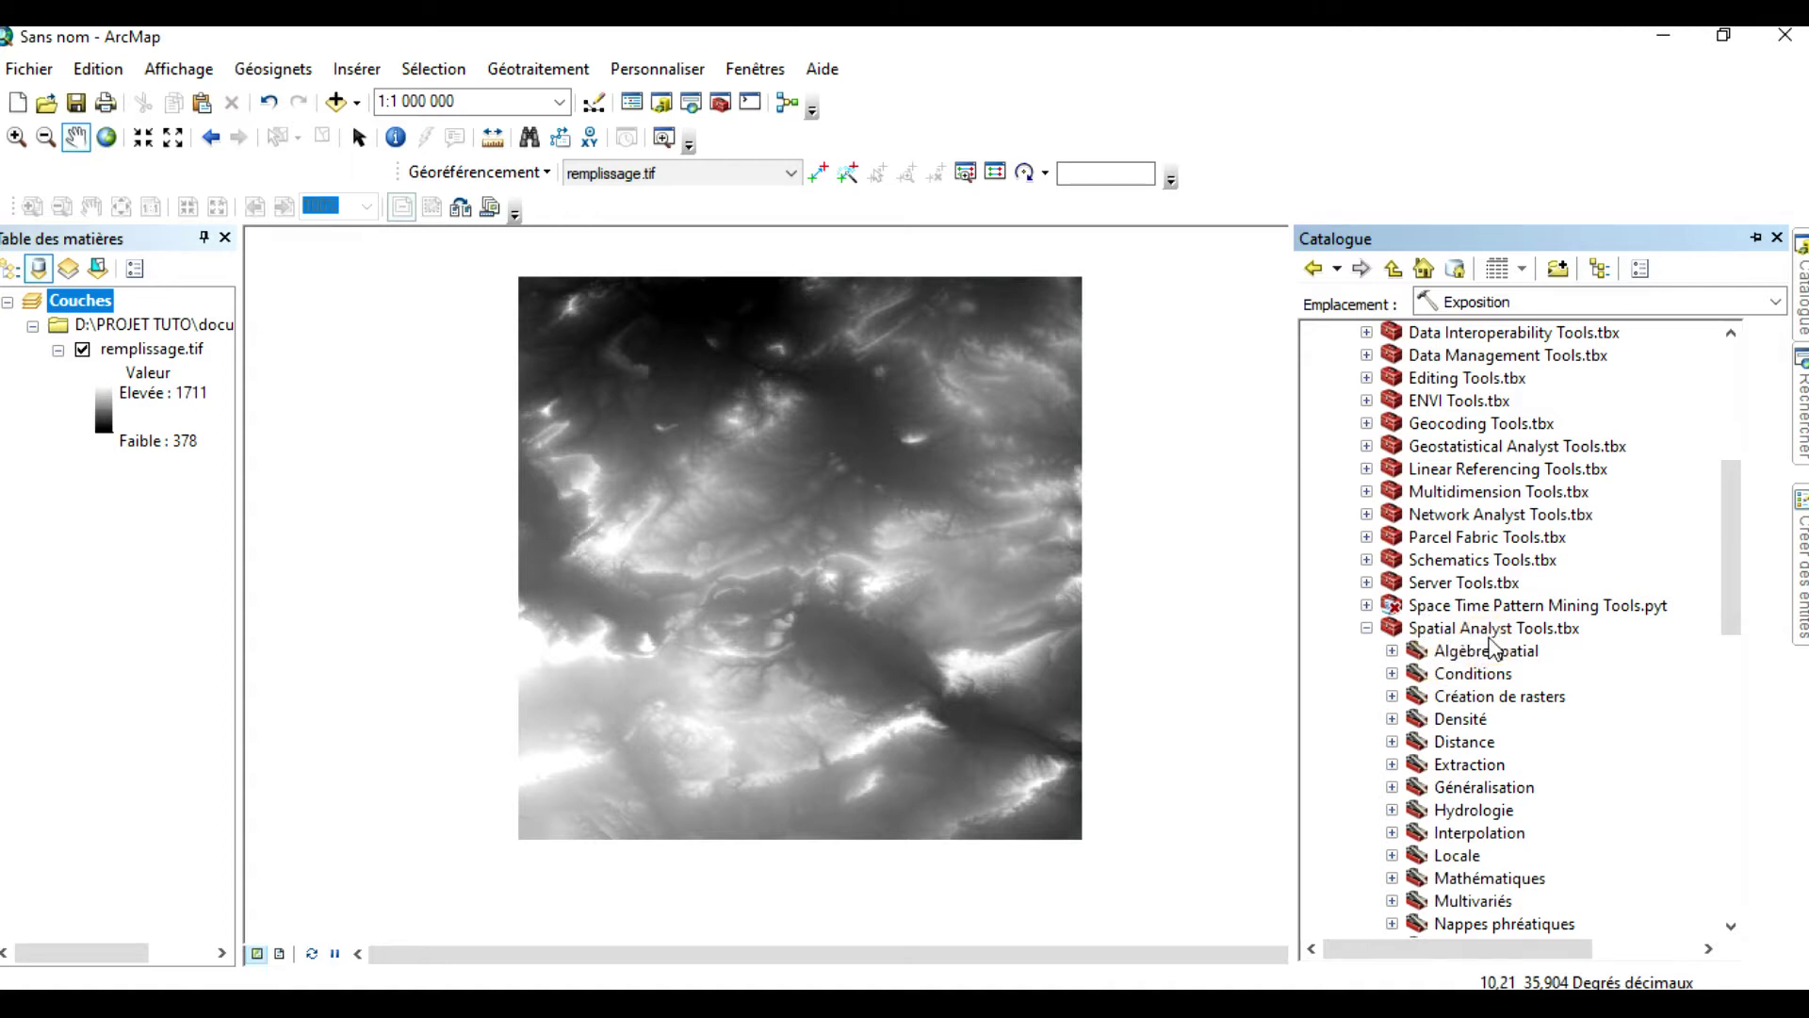
{"action": "scroll", "coordinate": [1493, 633], "scroll_direction": "down", "scroll_amount": 3}
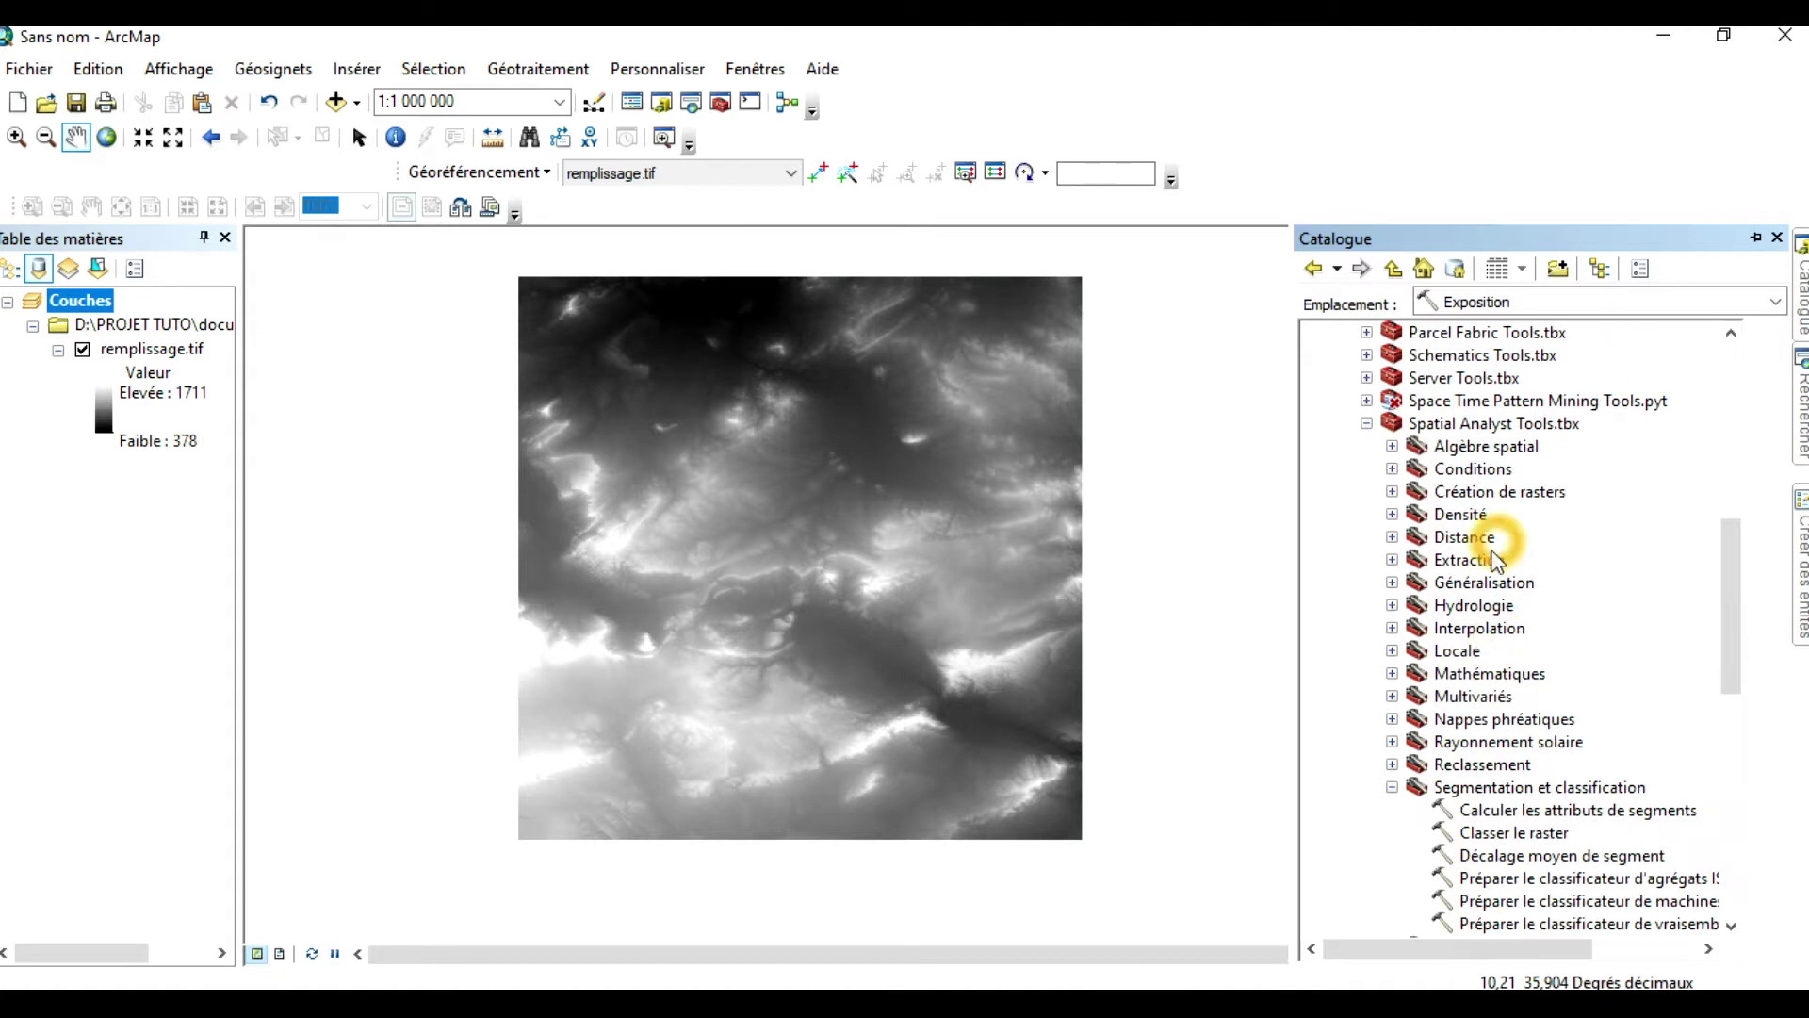
{"action": "scroll", "coordinate": [1499, 546], "scroll_direction": "down", "scroll_amount": 1}
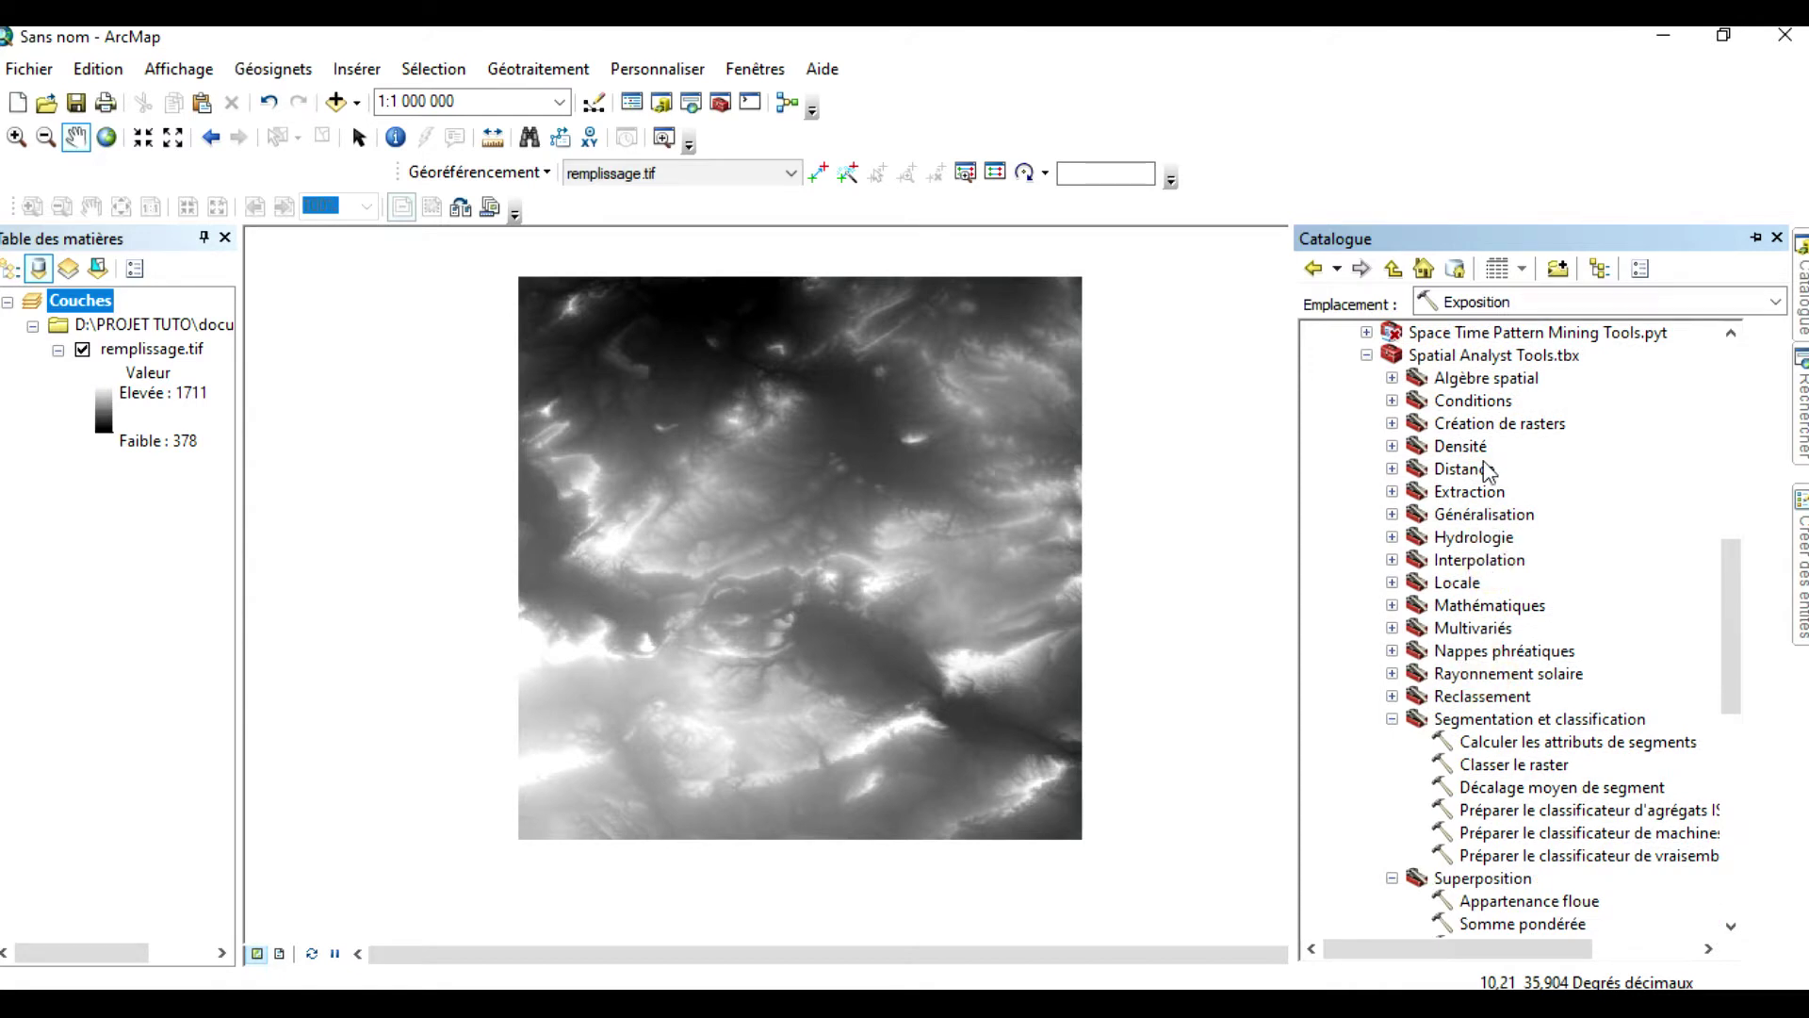
{"action": "scroll", "coordinate": [1484, 438], "scroll_direction": "down", "scroll_amount": 1}
{"action": "scroll", "coordinate": [1484, 438], "scroll_direction": "up", "scroll_amount": 1}
{"action": "scroll", "coordinate": [1442, 679], "scroll_direction": "down", "scroll_amount": 2}
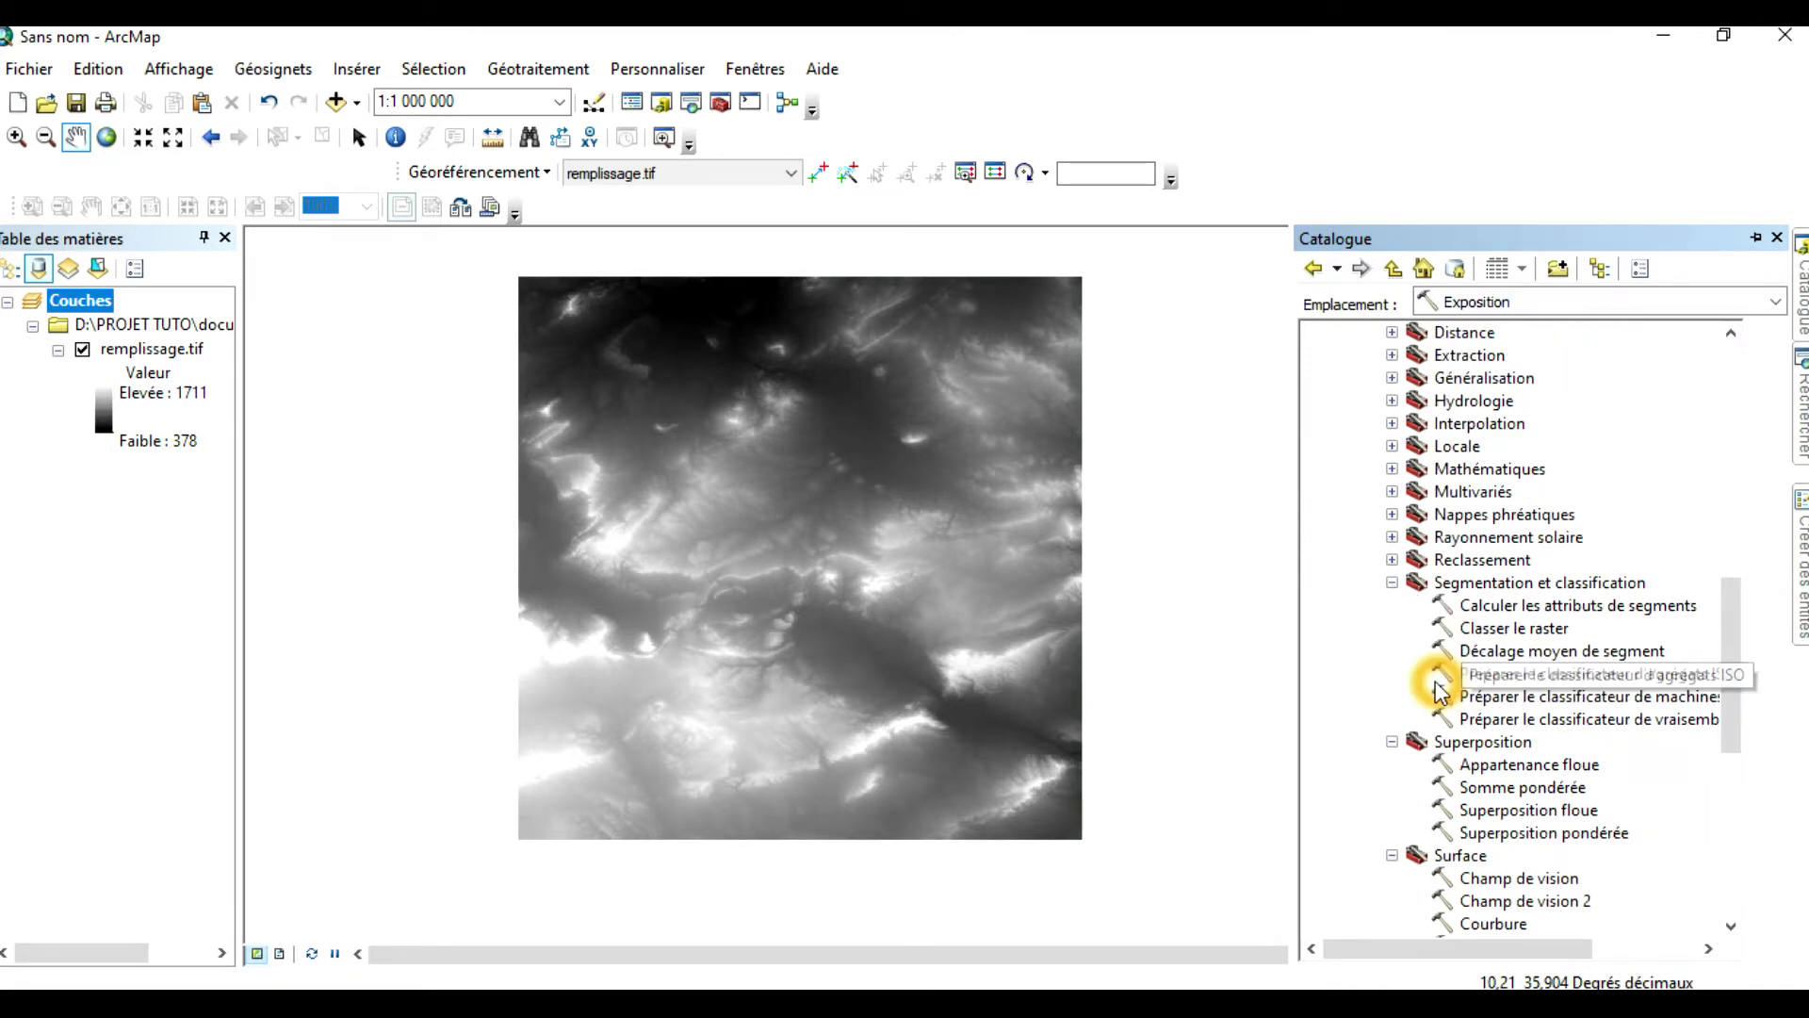
{"action": "left_click", "coordinate": [1401, 399]}
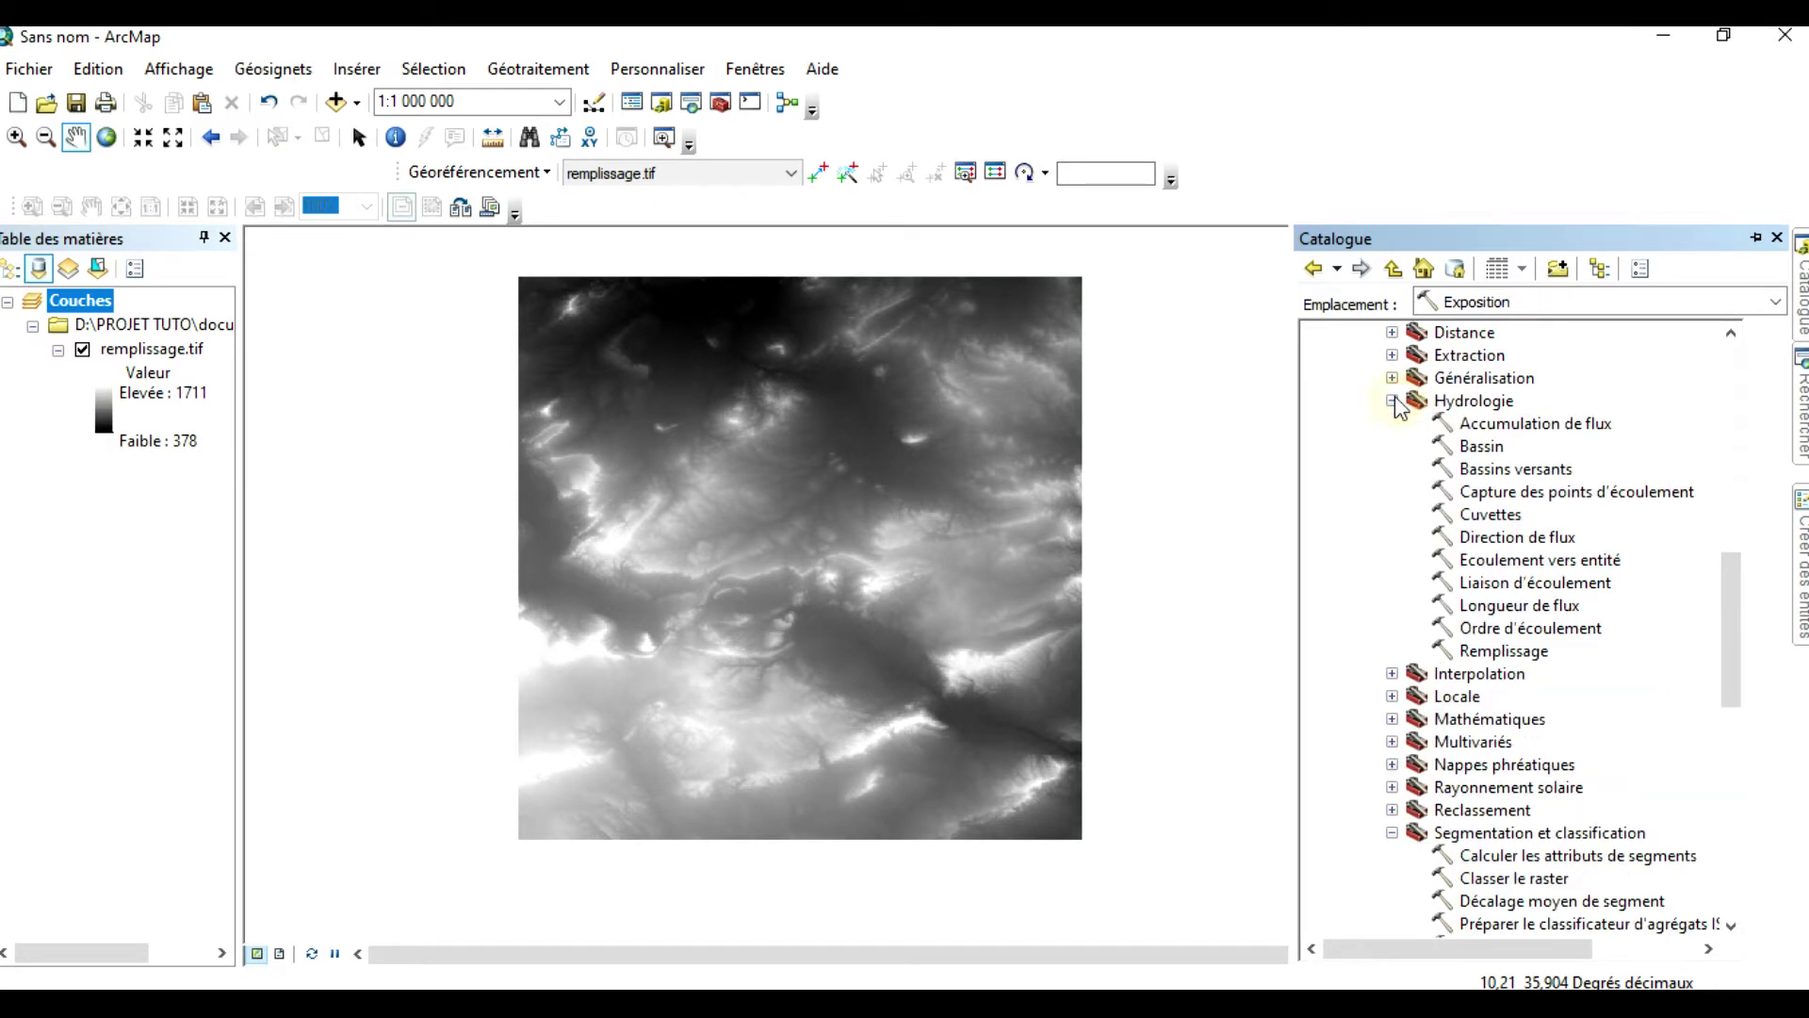
{"action": "left_click", "coordinate": [1472, 651]}
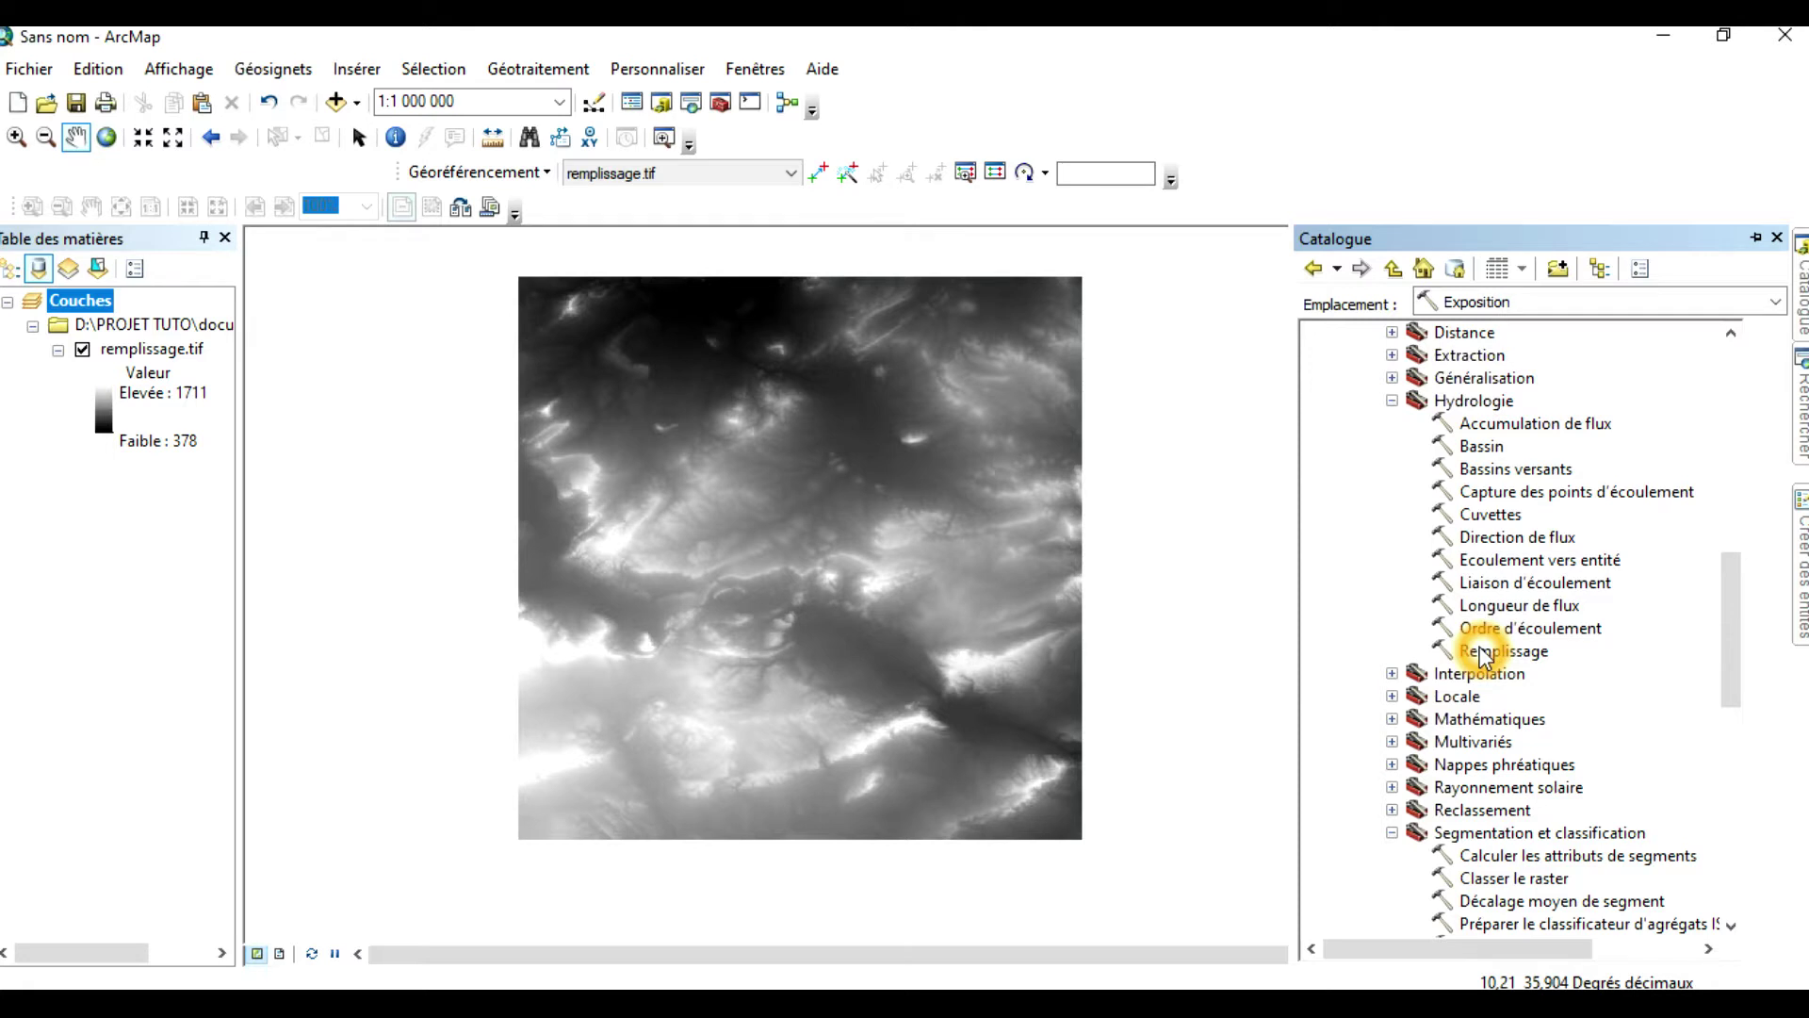
{"action": "double_click", "coordinate": [1482, 650]}
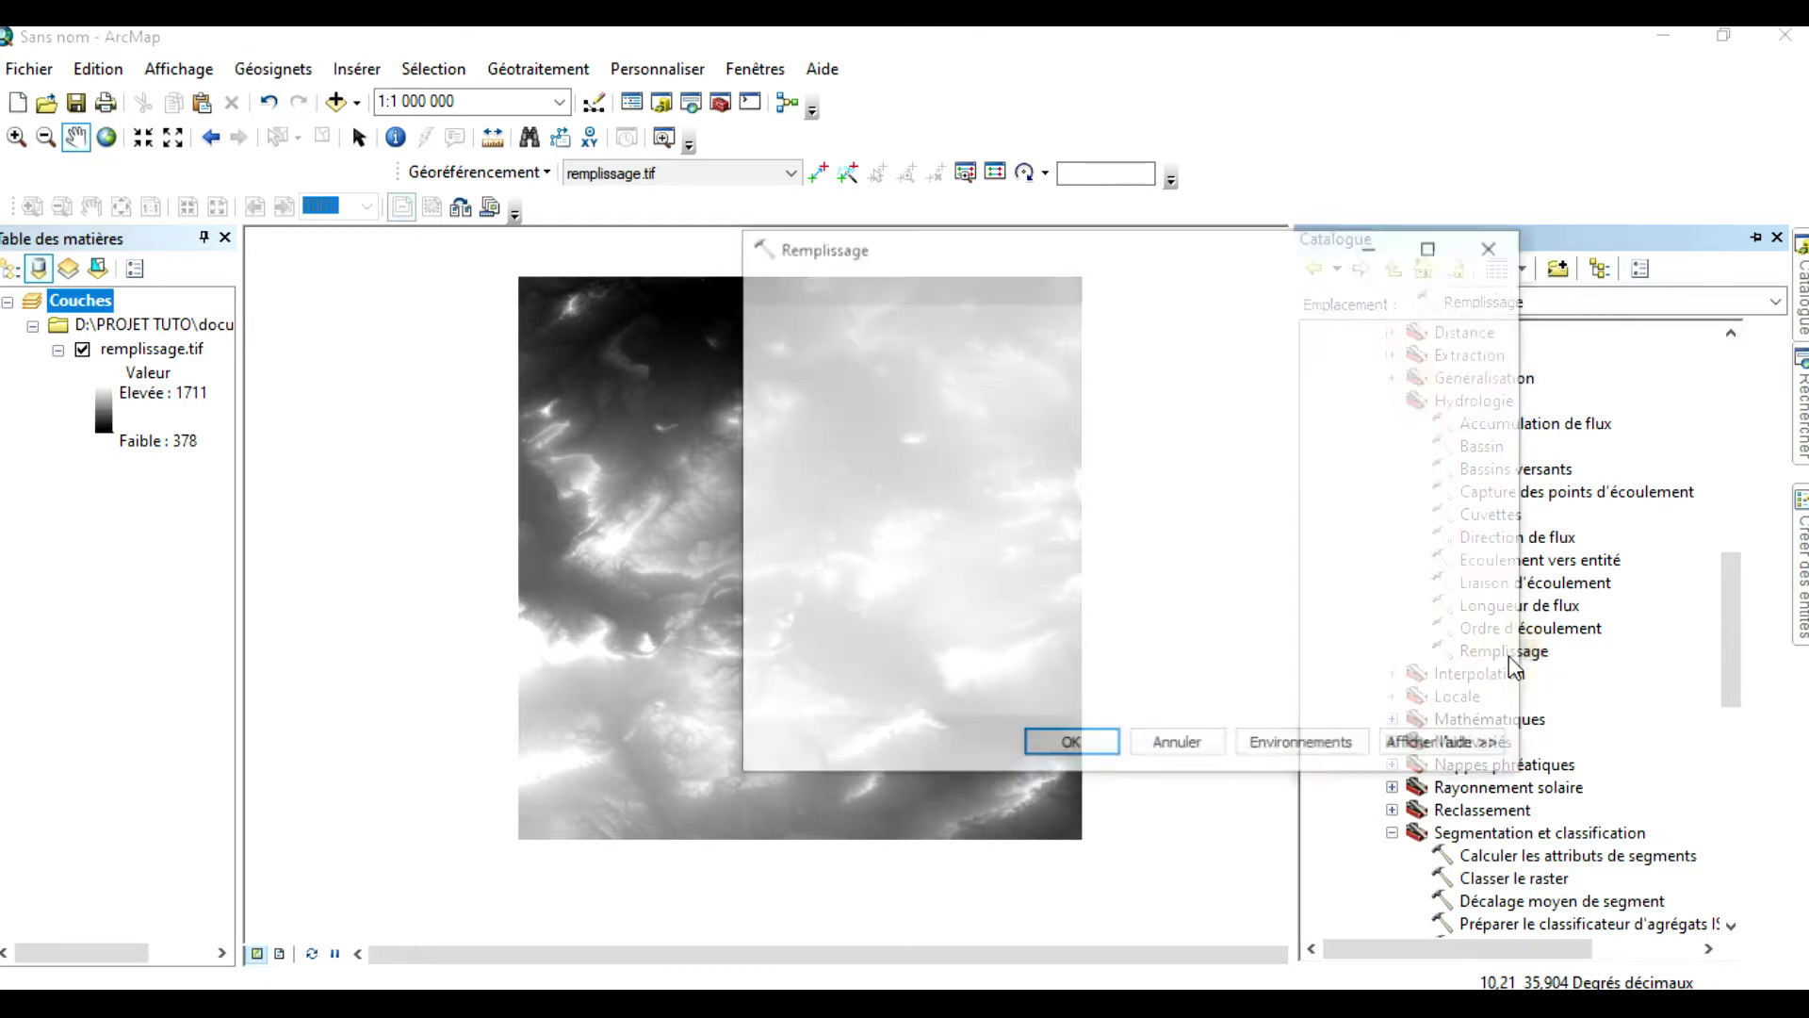
Run Remplissage with remplissage.tif as the input surface raster and the default output, and hide the original remplissage.tif layer
{"action": "left_click_drag", "start_coordinate": [1274, 256], "coordinate": [1215, 222]}
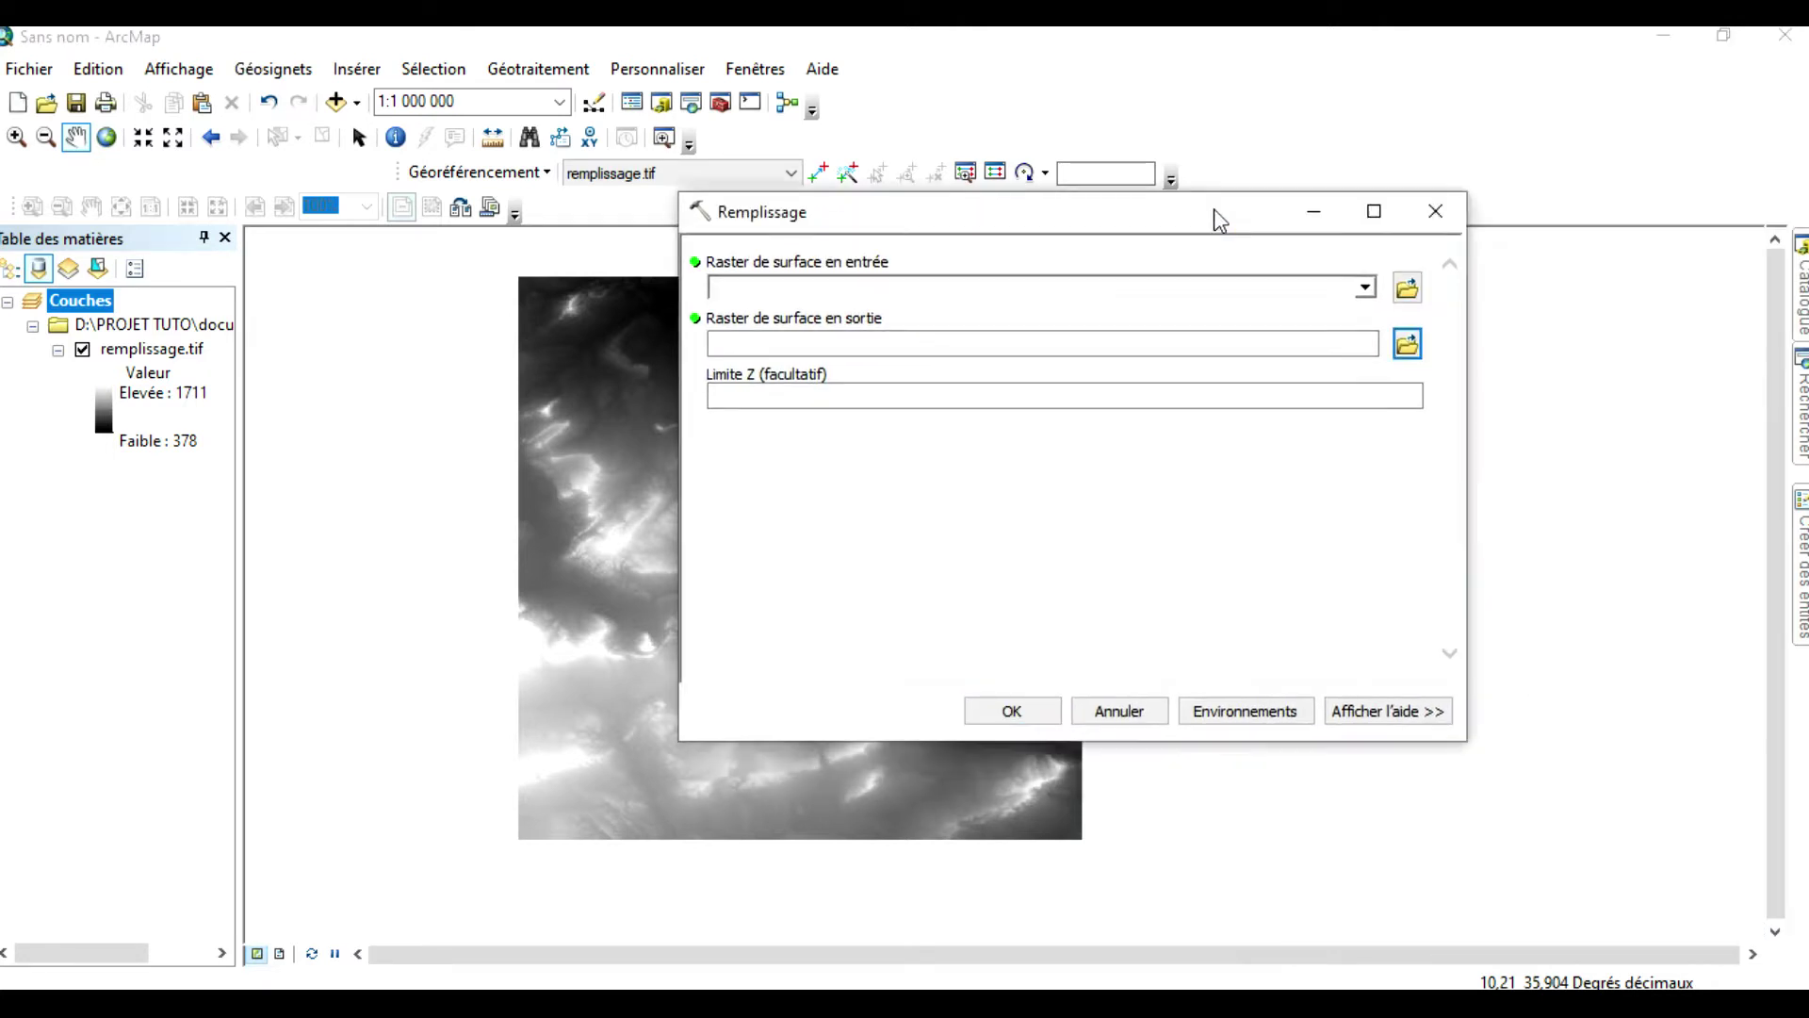
{"action": "left_click", "coordinate": [1363, 290]}
{"action": "left_click", "coordinate": [834, 316]}
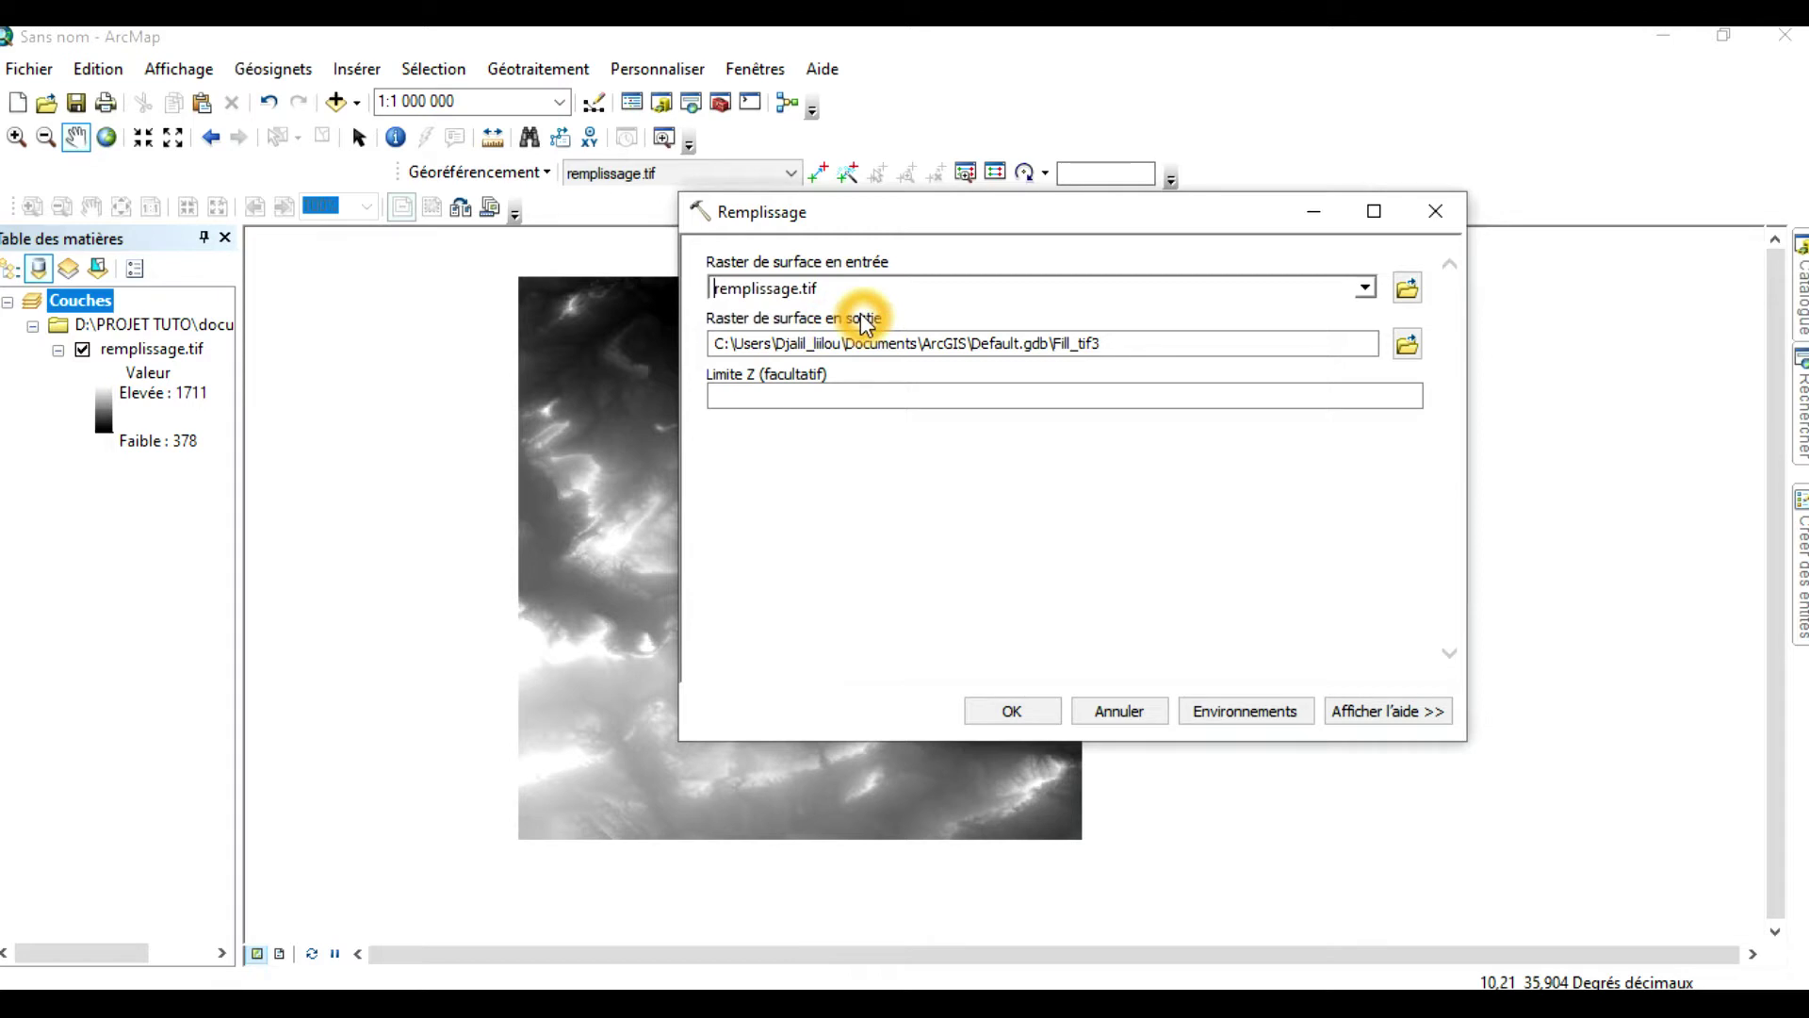
{"action": "left_click", "coordinate": [1030, 715]}
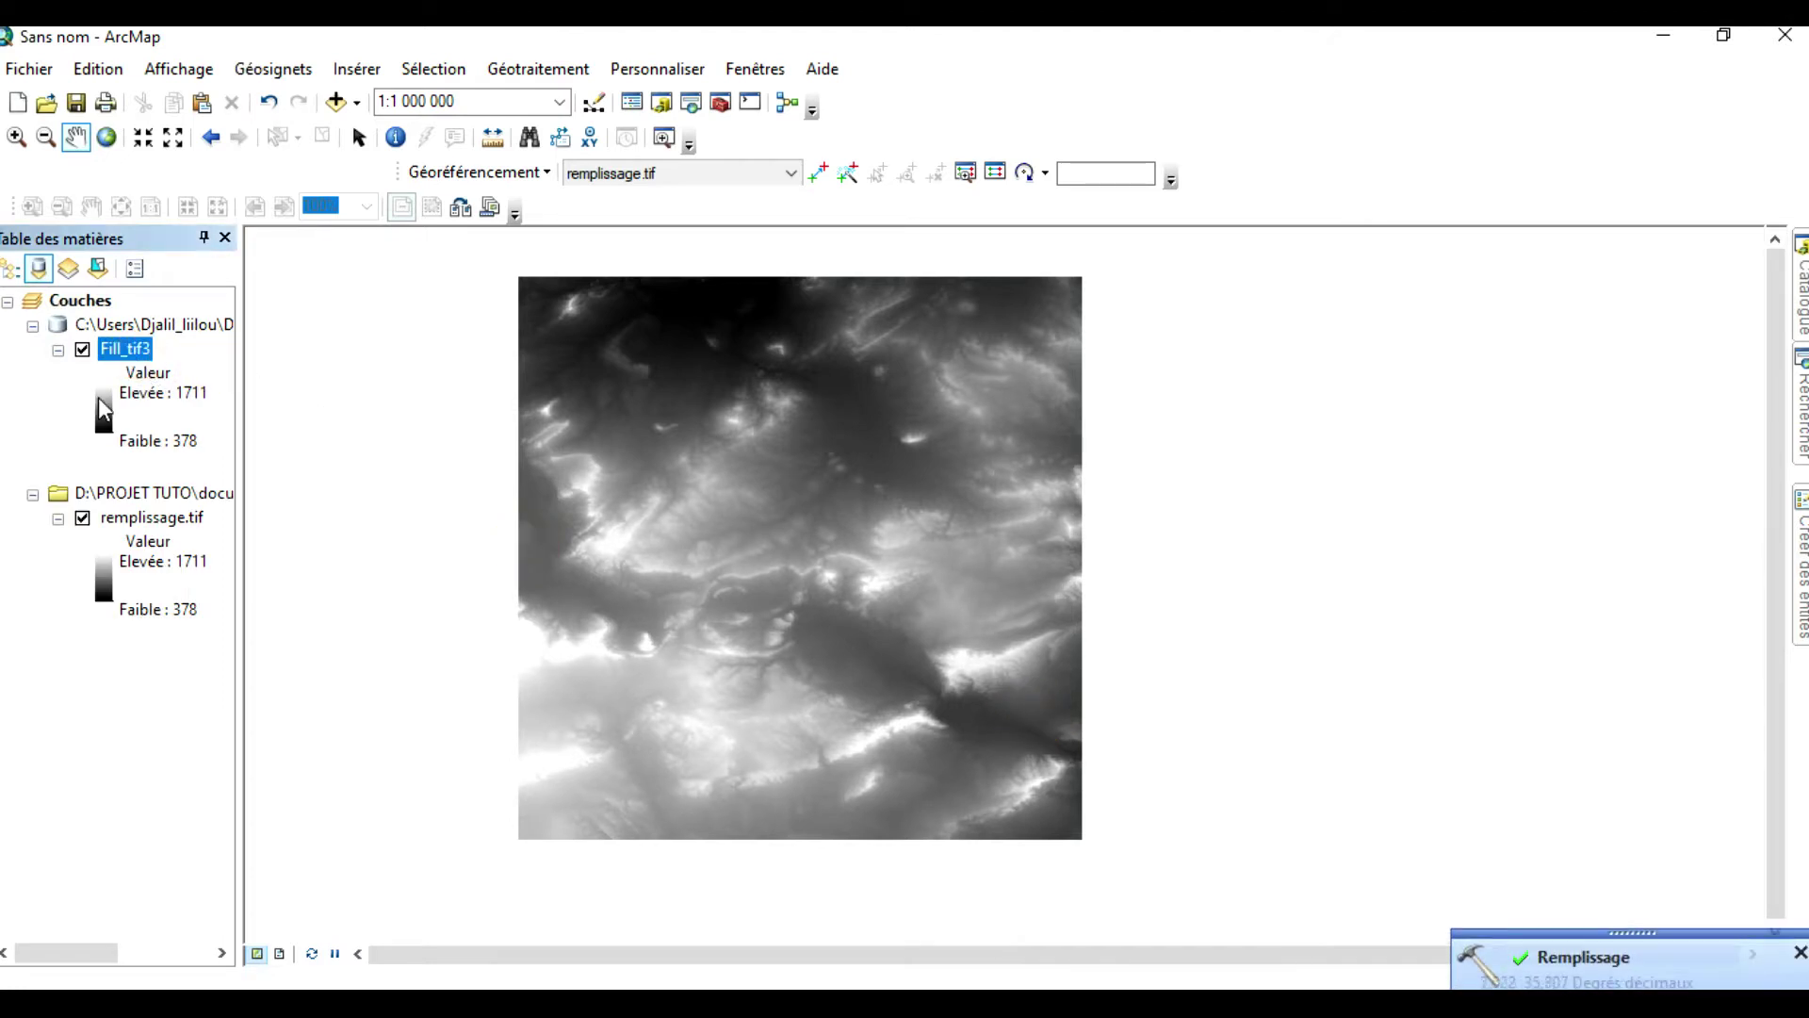
{"action": "left_click", "coordinate": [81, 518]}
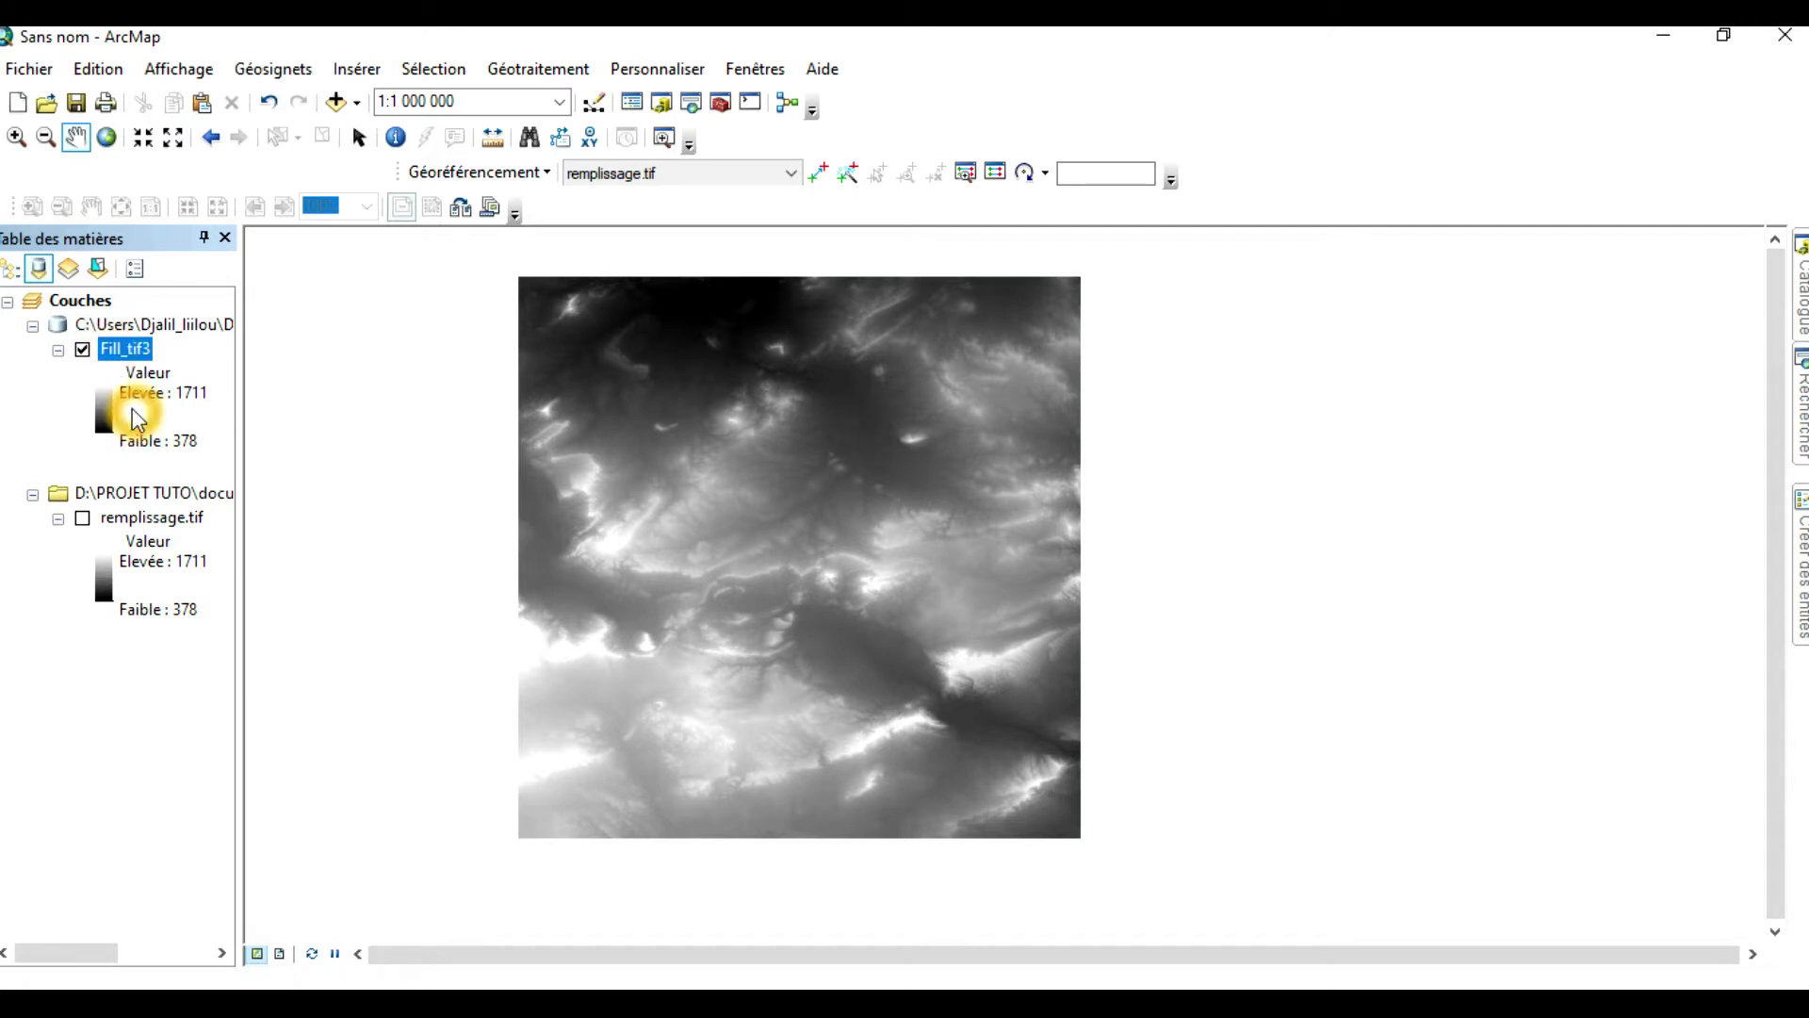
Collapse the Hydrologie, Segmentation et classification and Superposition toolsets of Spatial Analyst Tools in the Catalogue
{"action": "left_click", "coordinate": [1800, 288]}
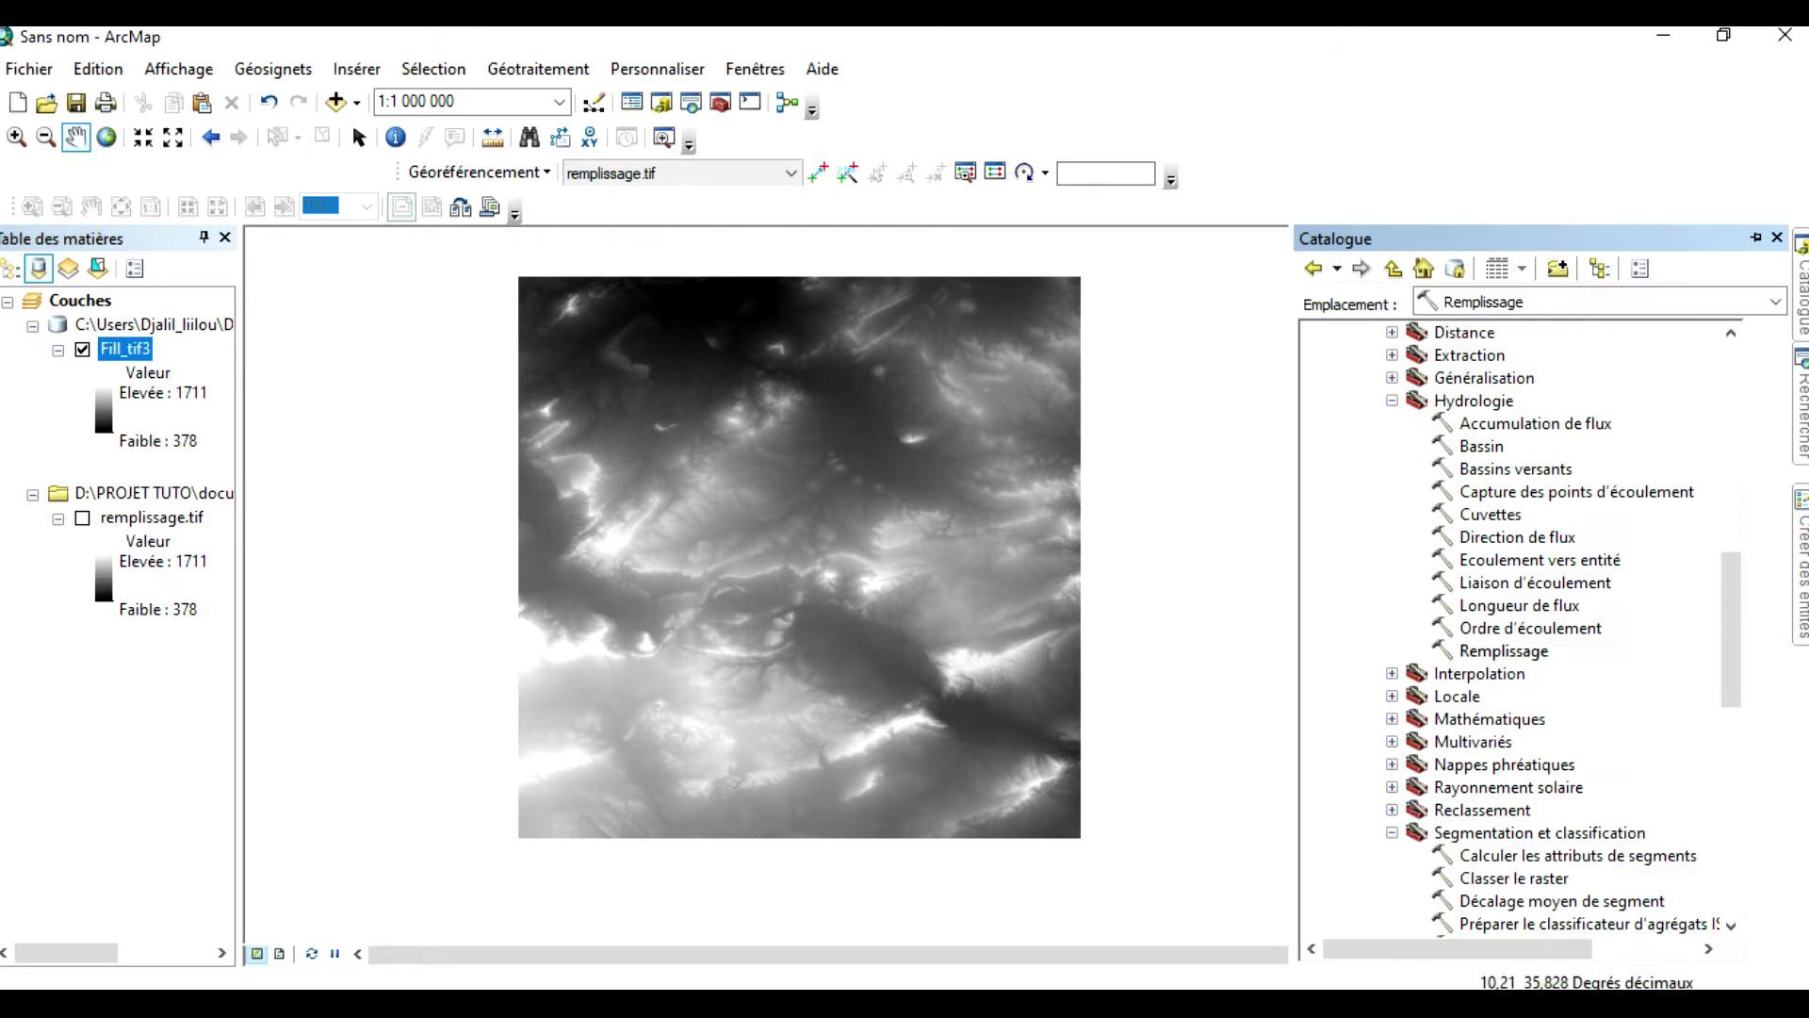
{"action": "left_click", "coordinate": [1562, 609]}
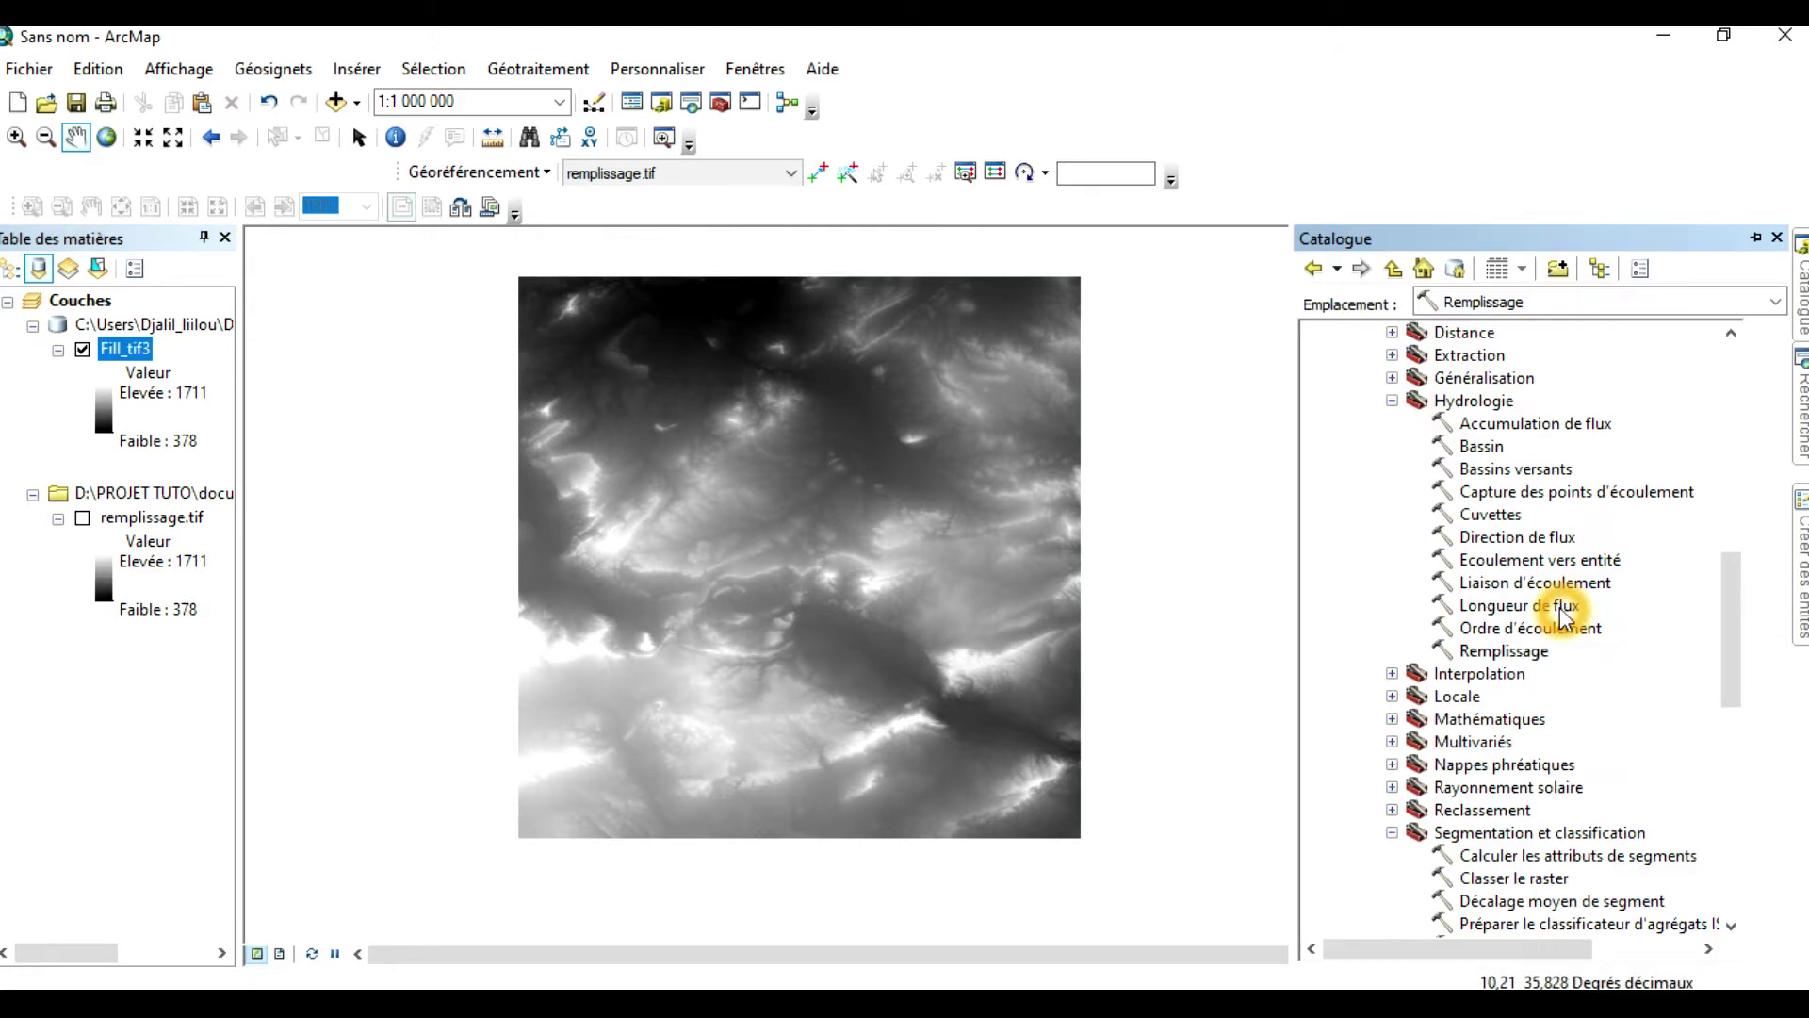
{"action": "scroll", "coordinate": [1565, 618], "scroll_direction": "down", "scroll_amount": 2}
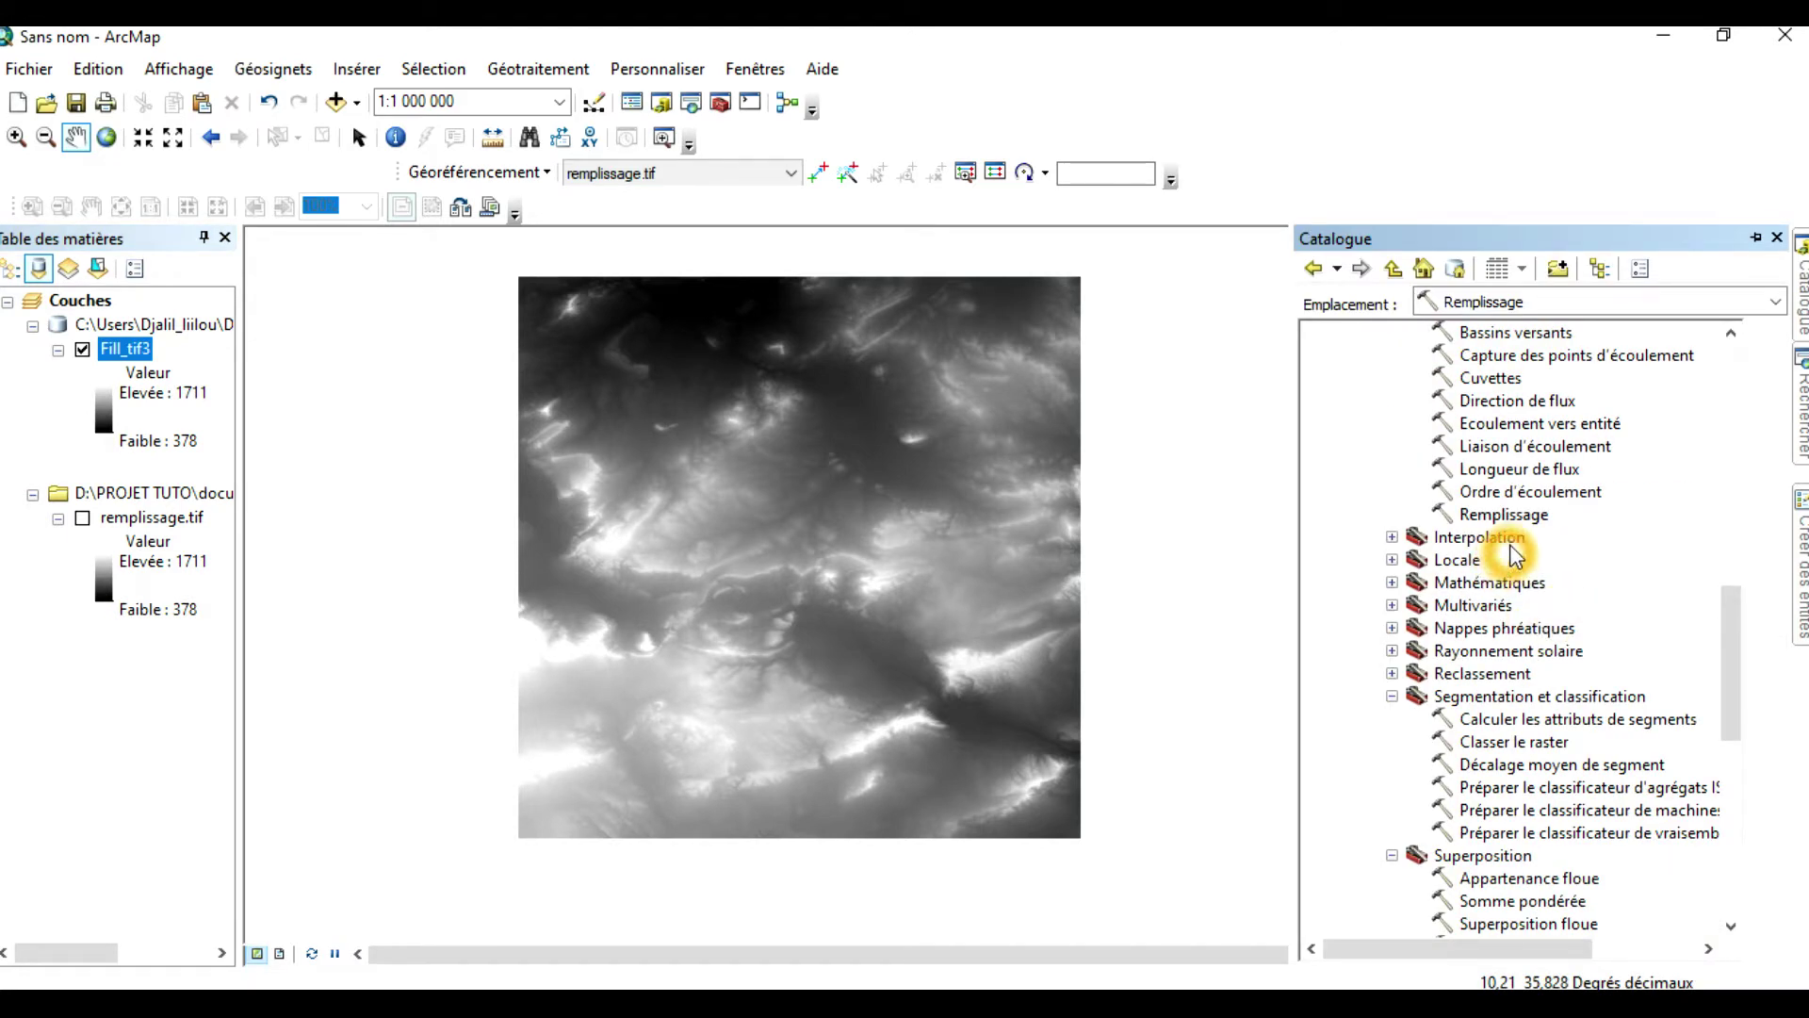
{"action": "scroll", "coordinate": [1514, 514], "scroll_direction": "up", "scroll_amount": 1}
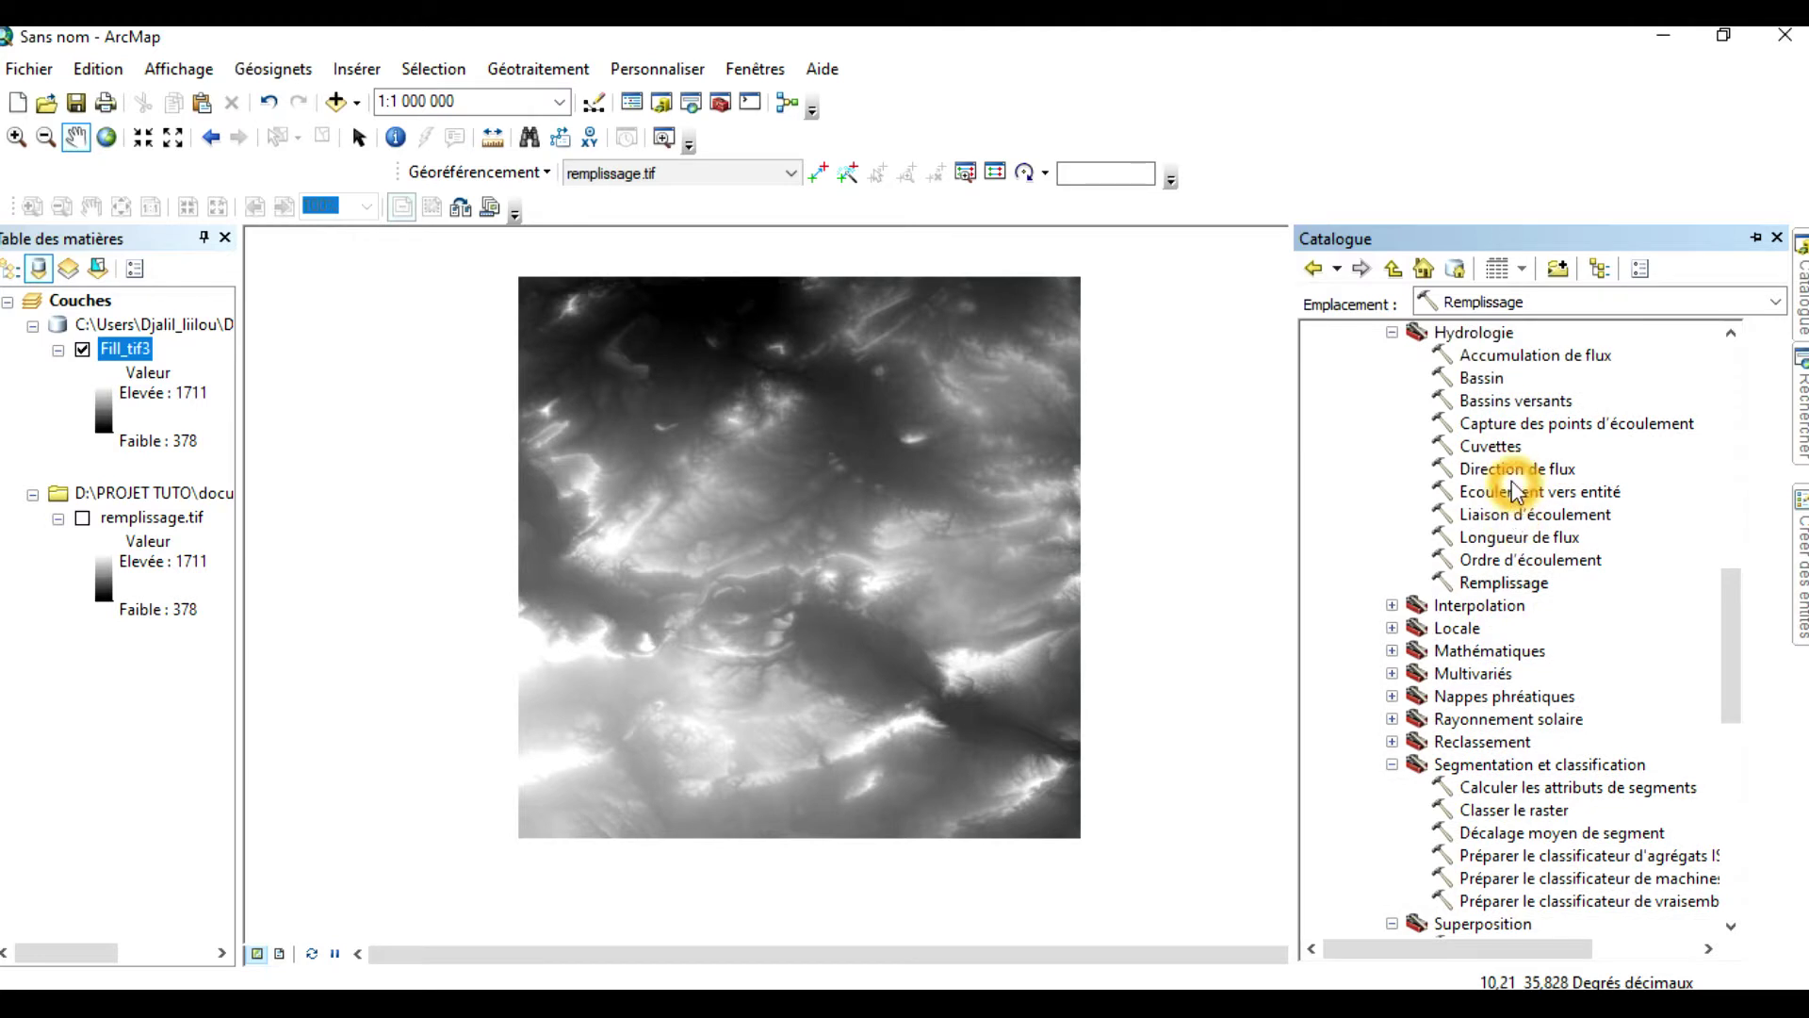
{"action": "scroll", "coordinate": [1396, 351], "scroll_direction": "down", "scroll_amount": 1}
{"action": "left_click", "coordinate": [1392, 335]}
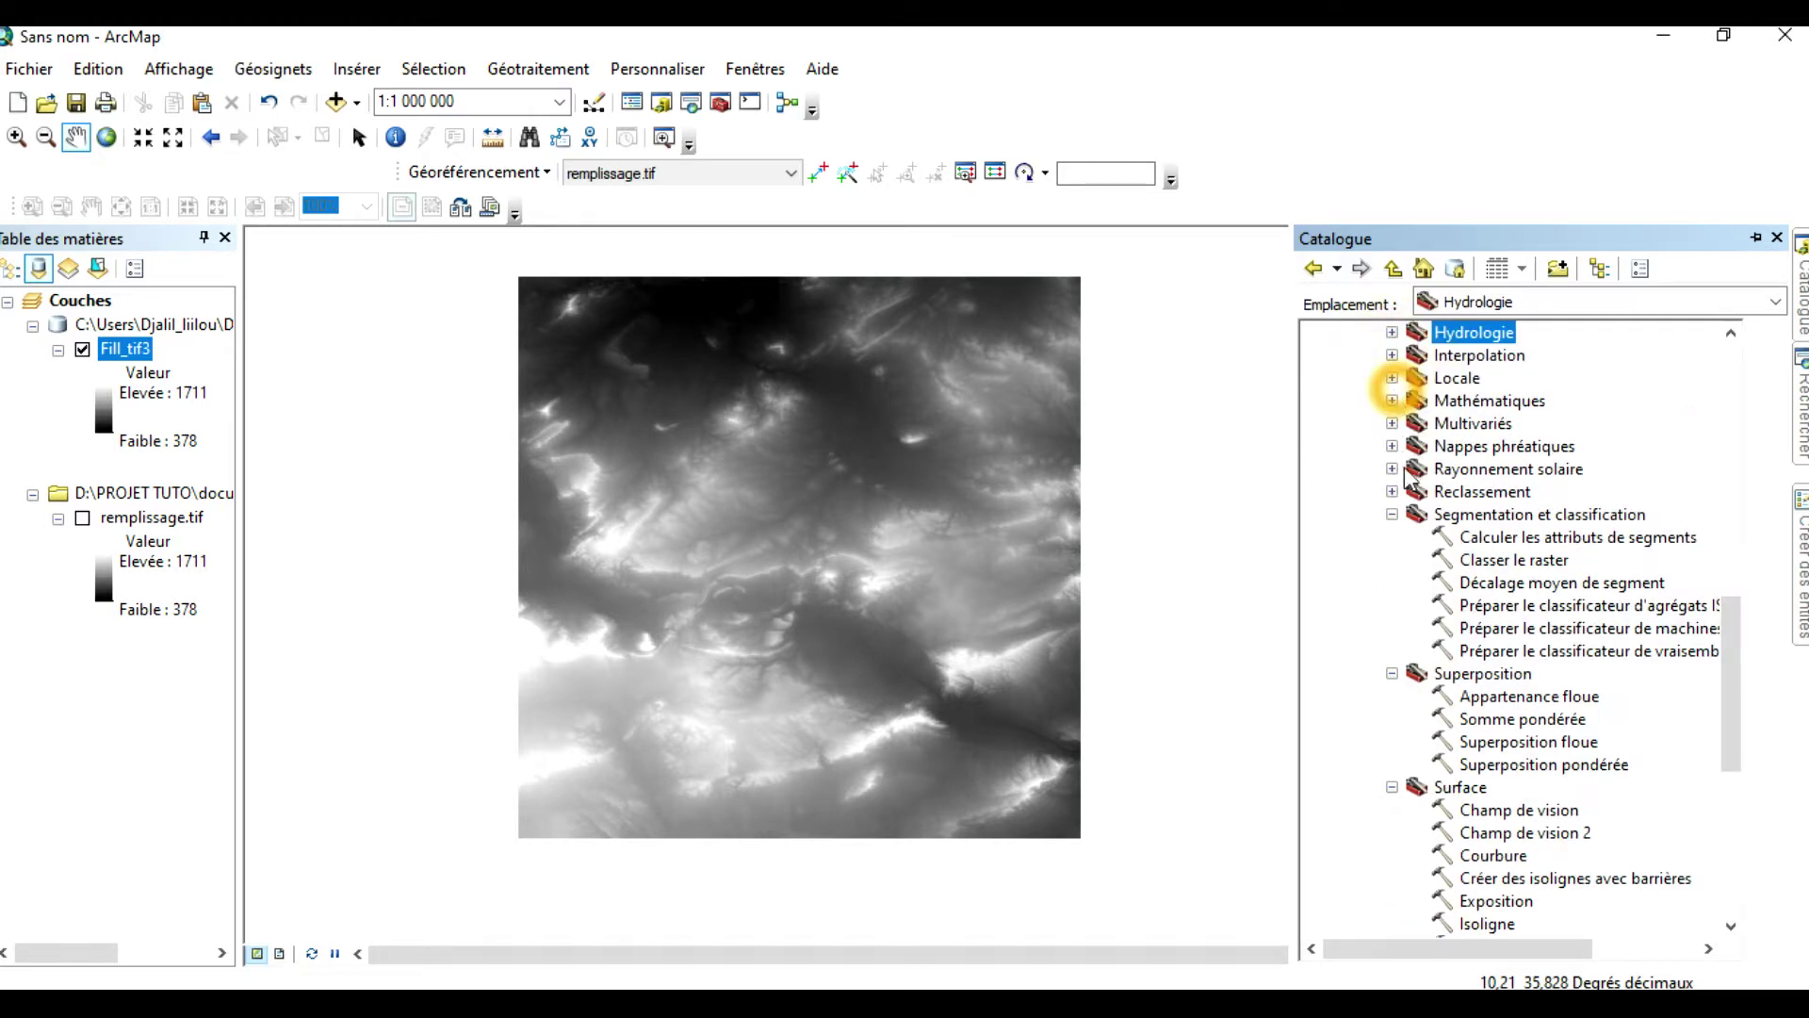
{"action": "left_click", "coordinate": [1392, 515]}
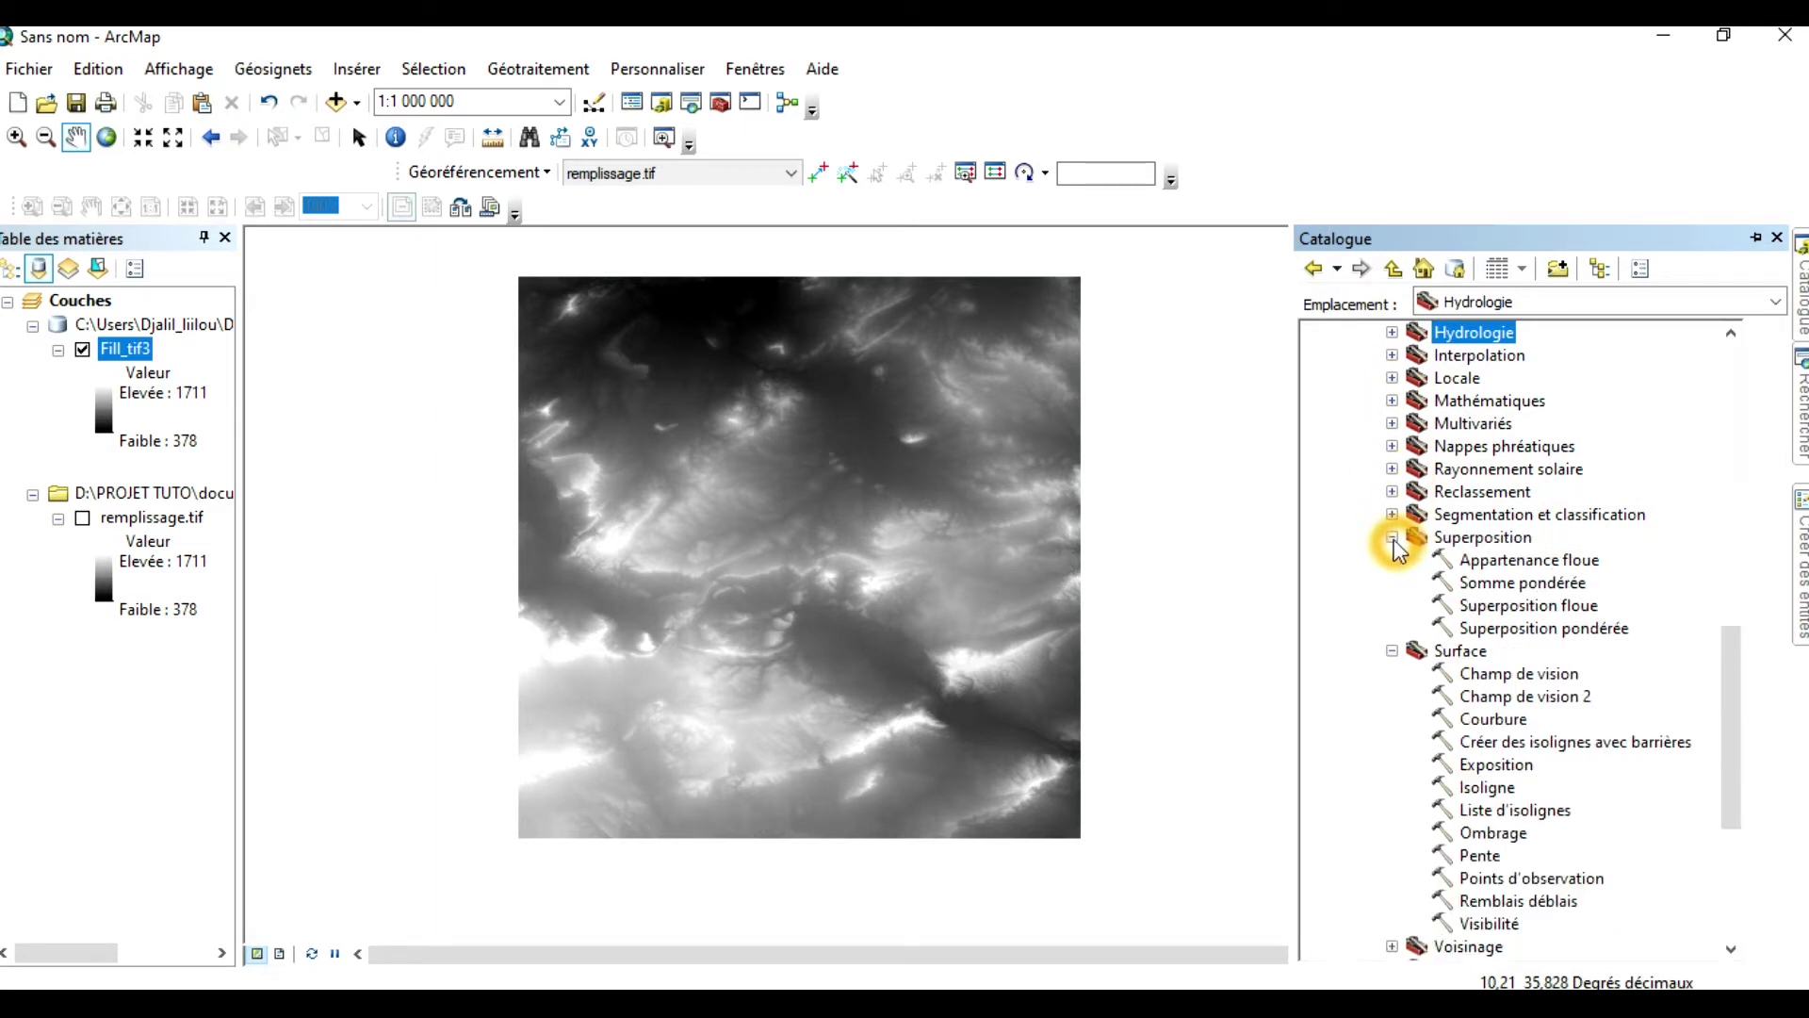
{"action": "left_click", "coordinate": [1393, 538]}
Run the Exposition tool from the Surface toolset with Fill_tif3 as the input raster and the default output
{"action": "scroll", "coordinate": [1524, 695], "scroll_direction": "down", "scroll_amount": 2}
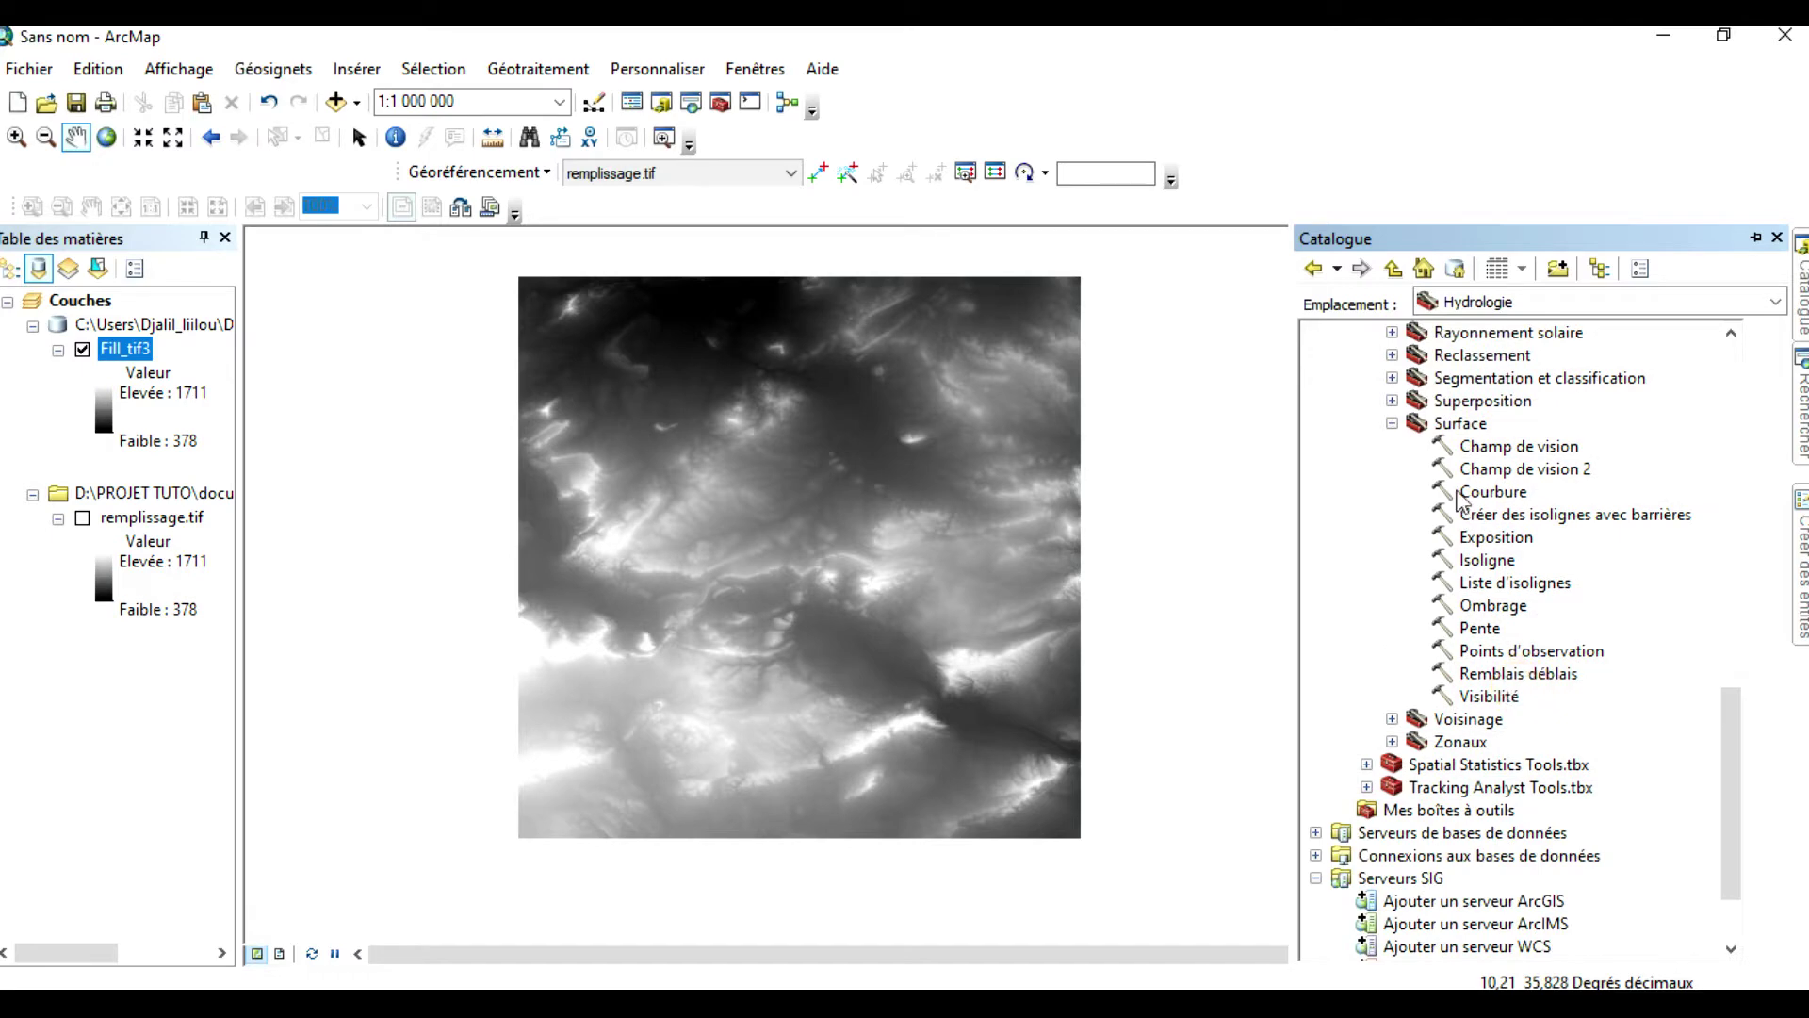
{"action": "scroll", "coordinate": [1456, 443], "scroll_direction": "up", "scroll_amount": 7}
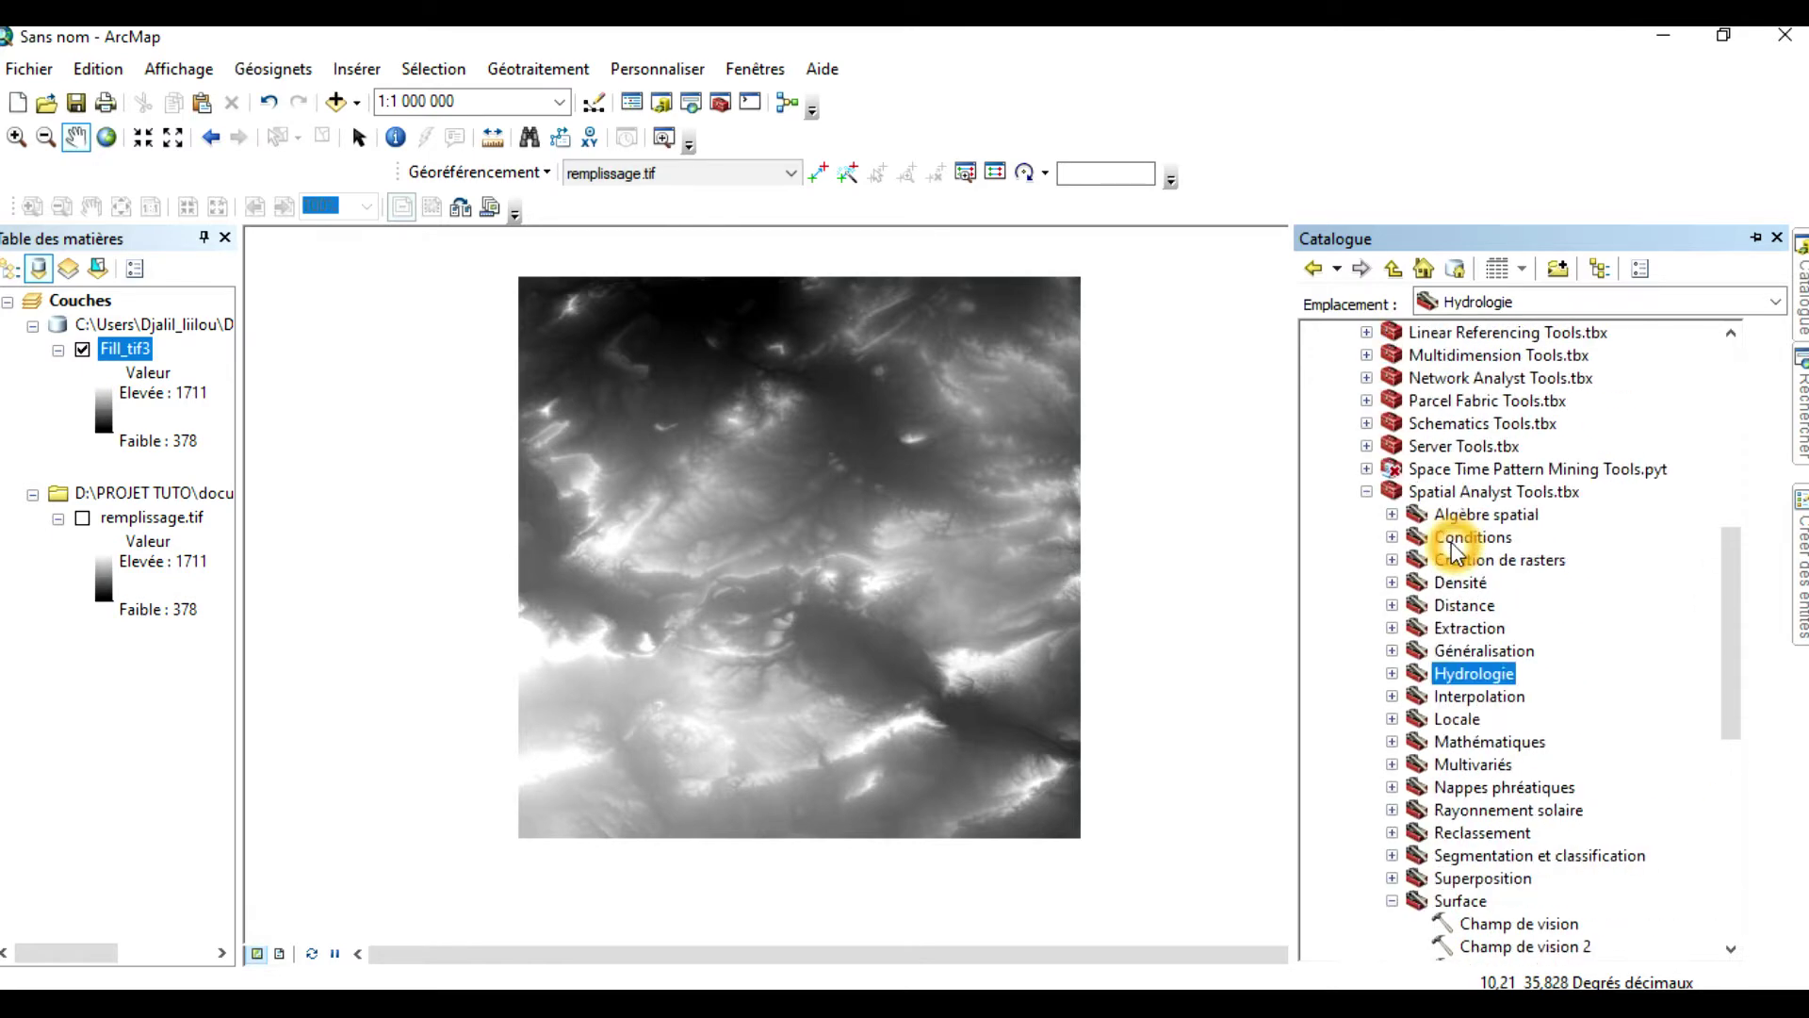
{"action": "scroll", "coordinate": [1456, 552], "scroll_direction": "down", "scroll_amount": 5}
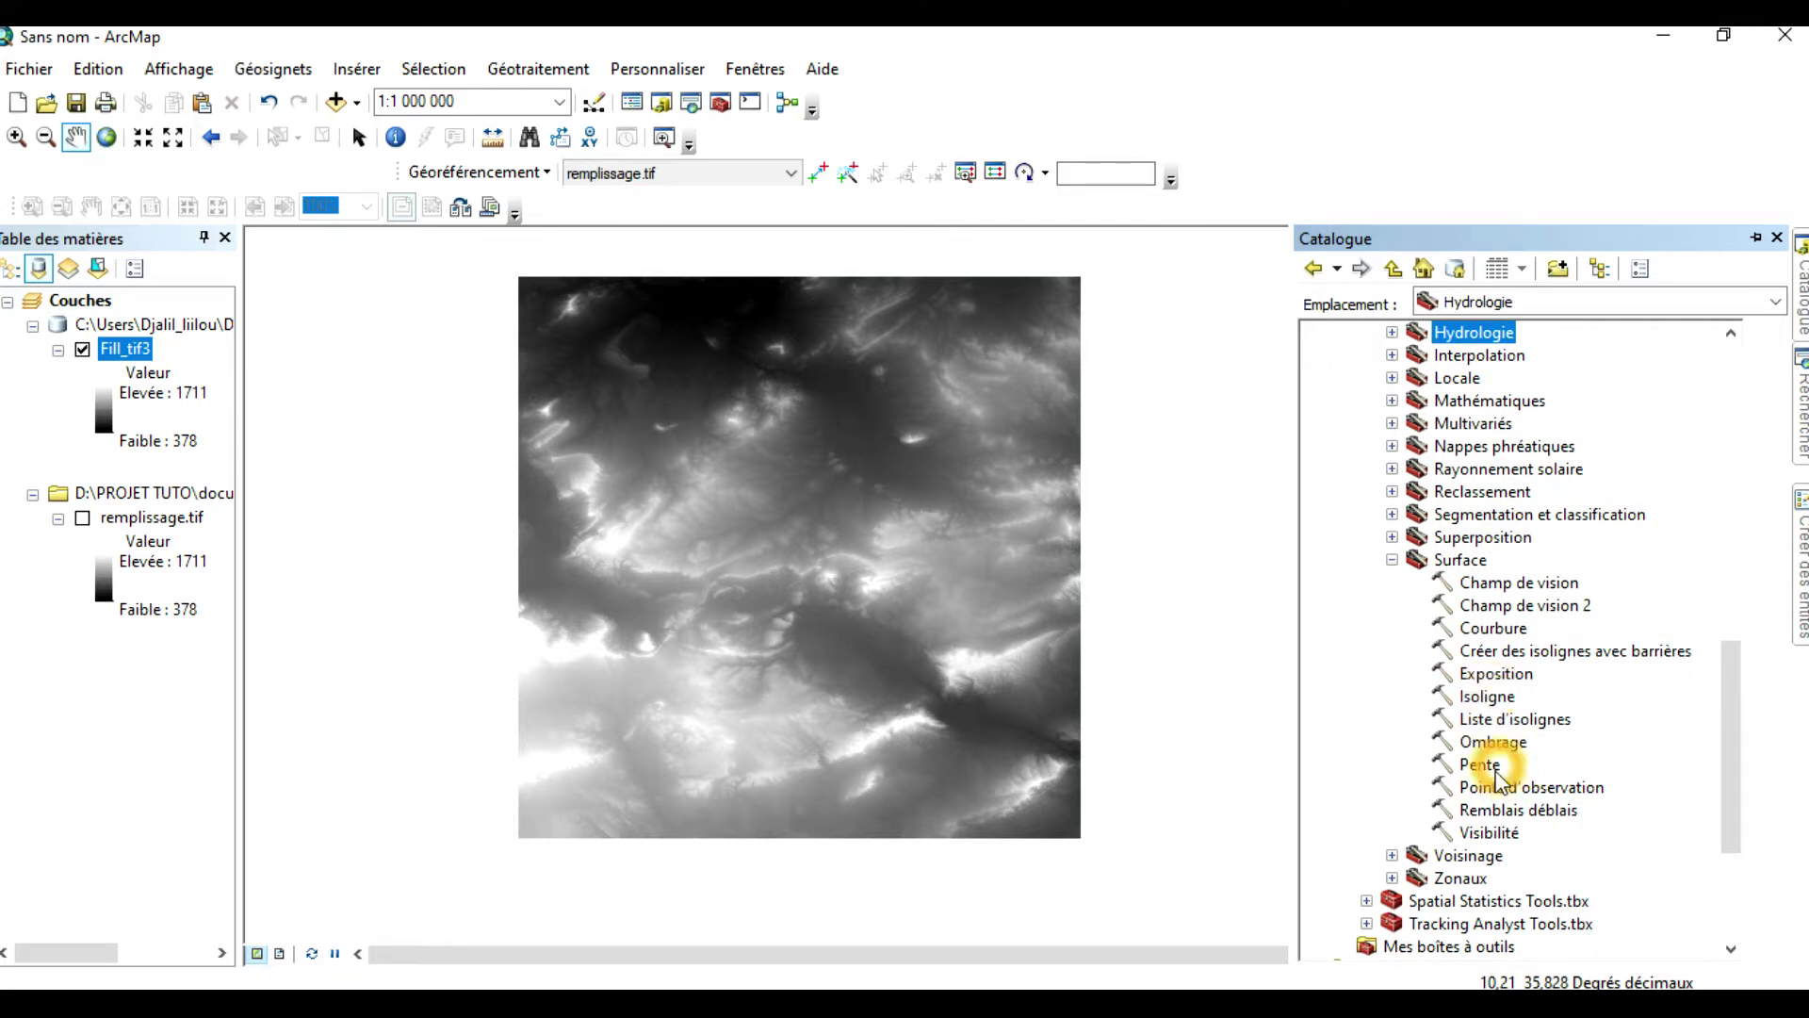
{"action": "double_click", "coordinate": [1504, 675]}
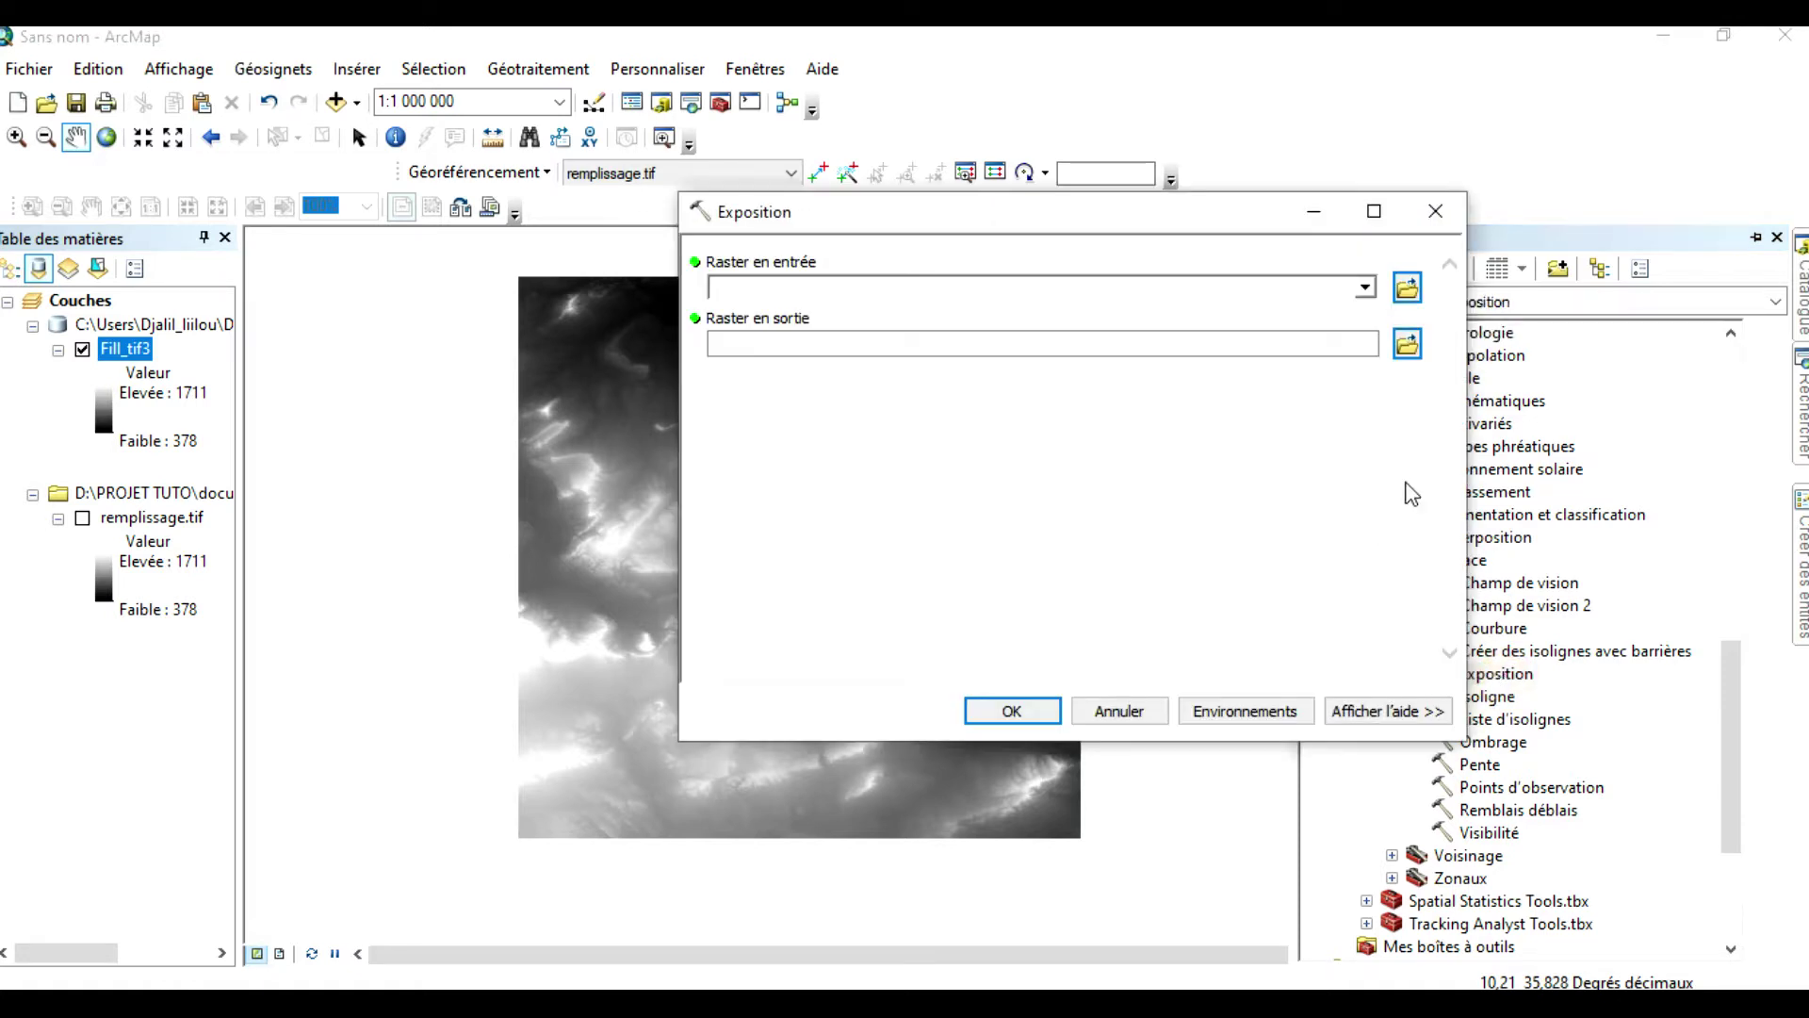
{"action": "left_click_drag", "start_coordinate": [1228, 220], "coordinate": [1128, 239]}
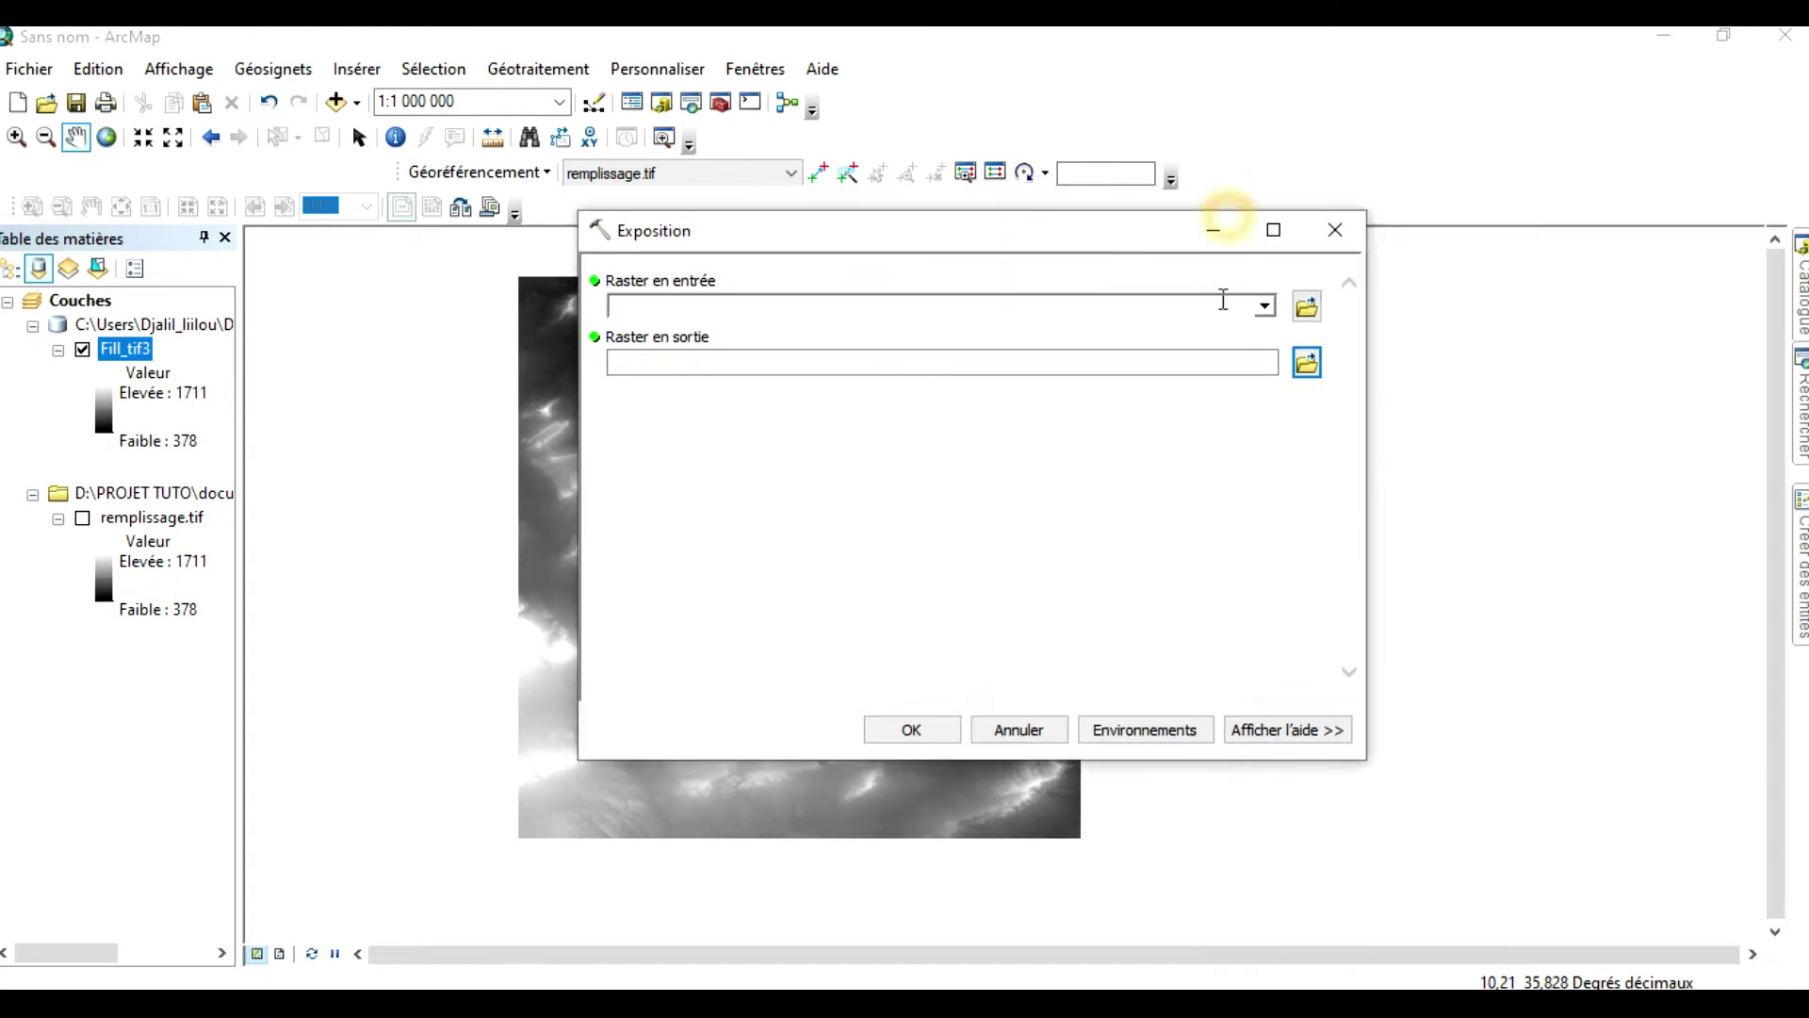
{"action": "left_click", "coordinate": [1269, 307]}
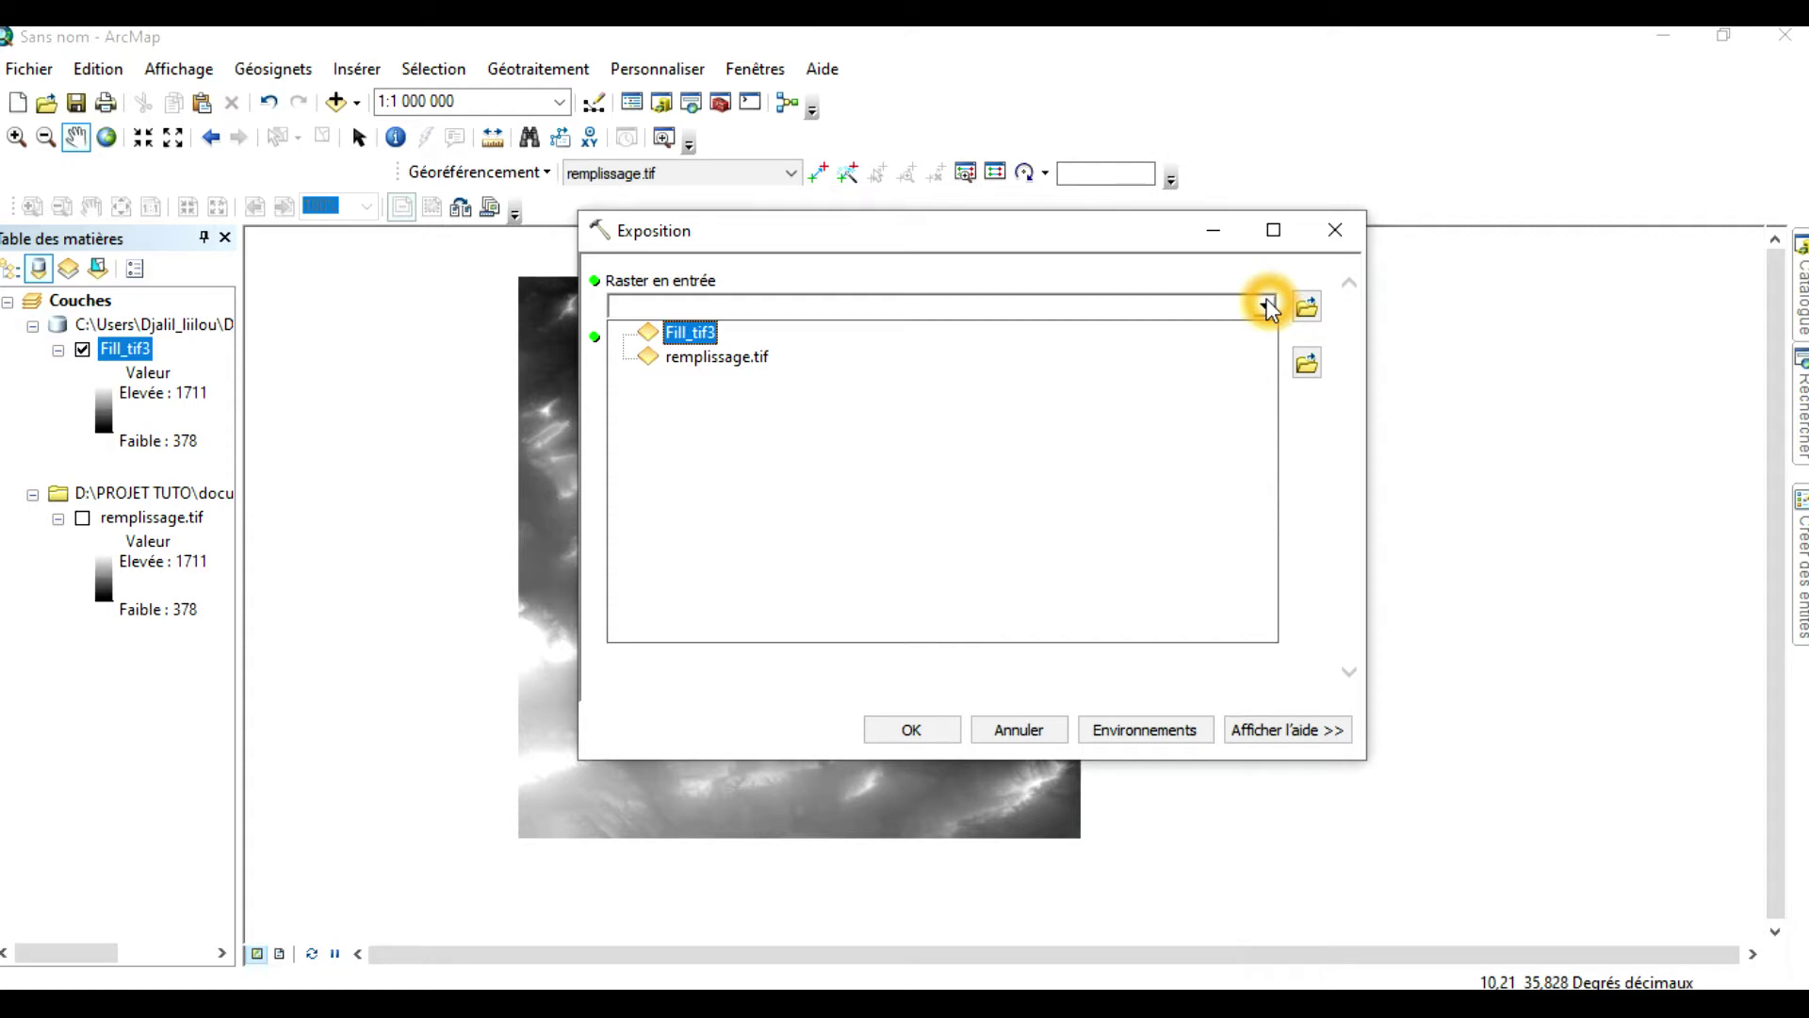
{"action": "left_click", "coordinate": [693, 336]}
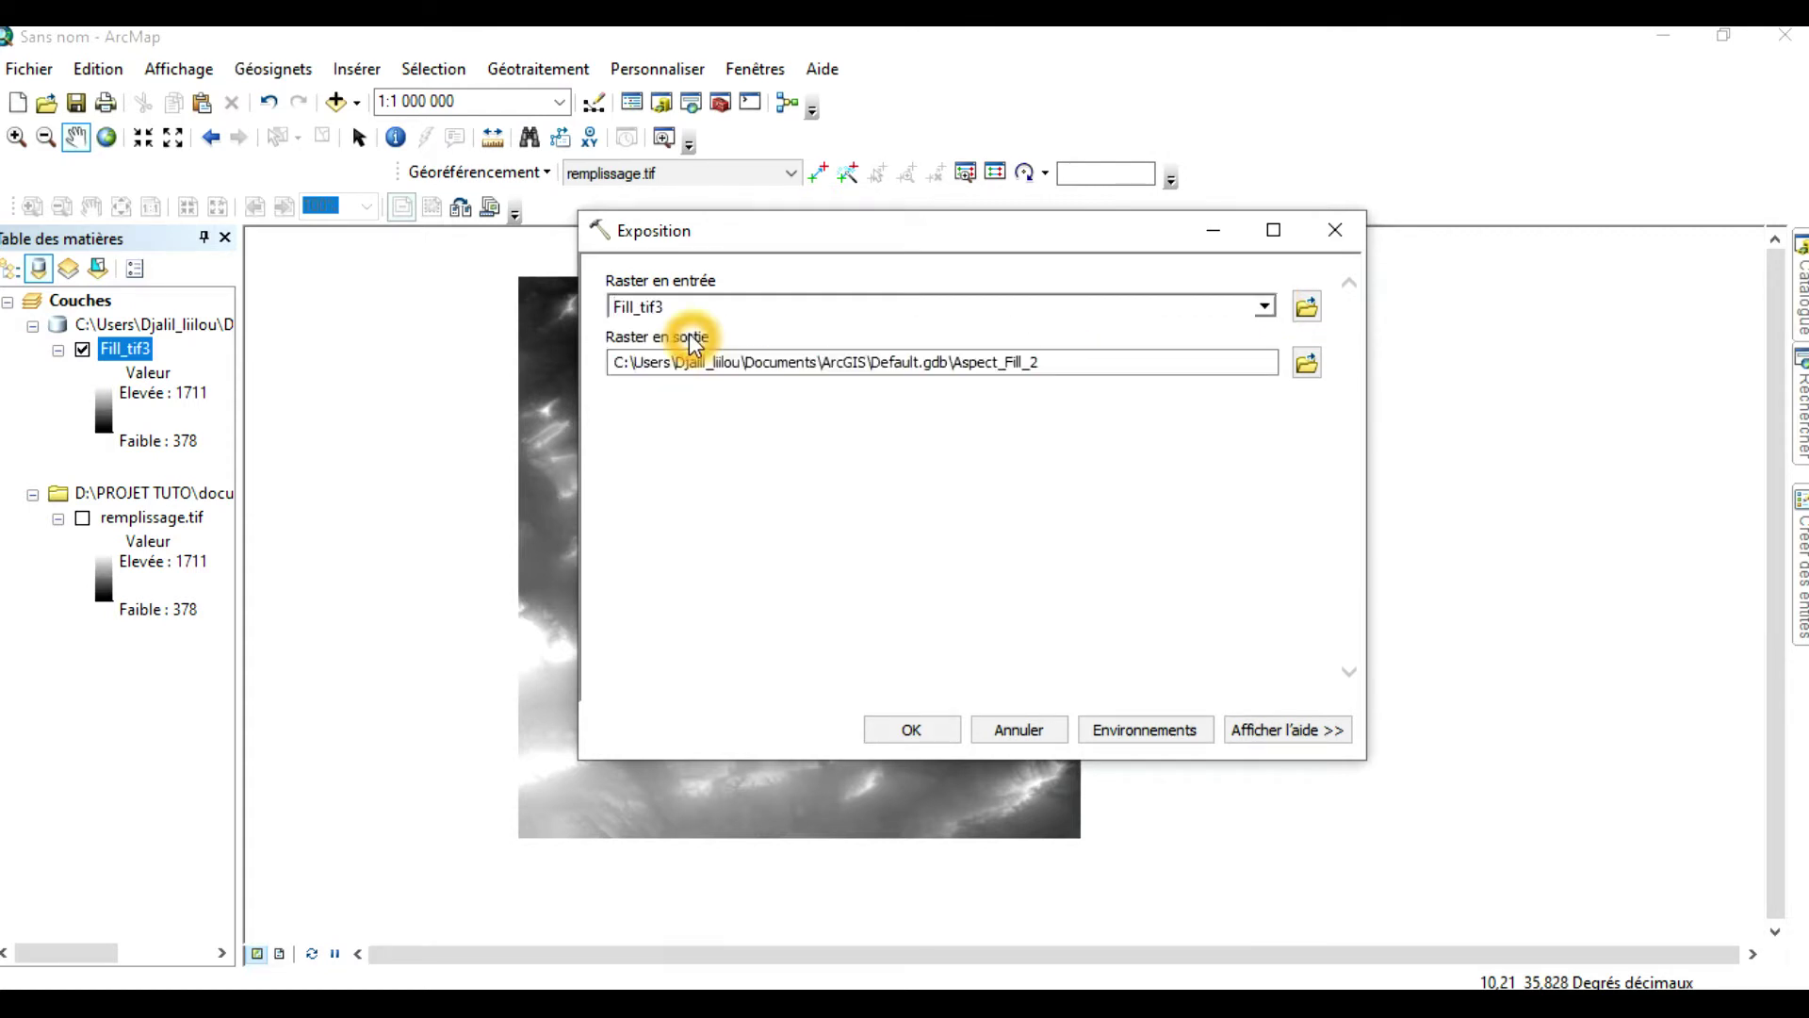
{"action": "left_click", "coordinate": [892, 728]}
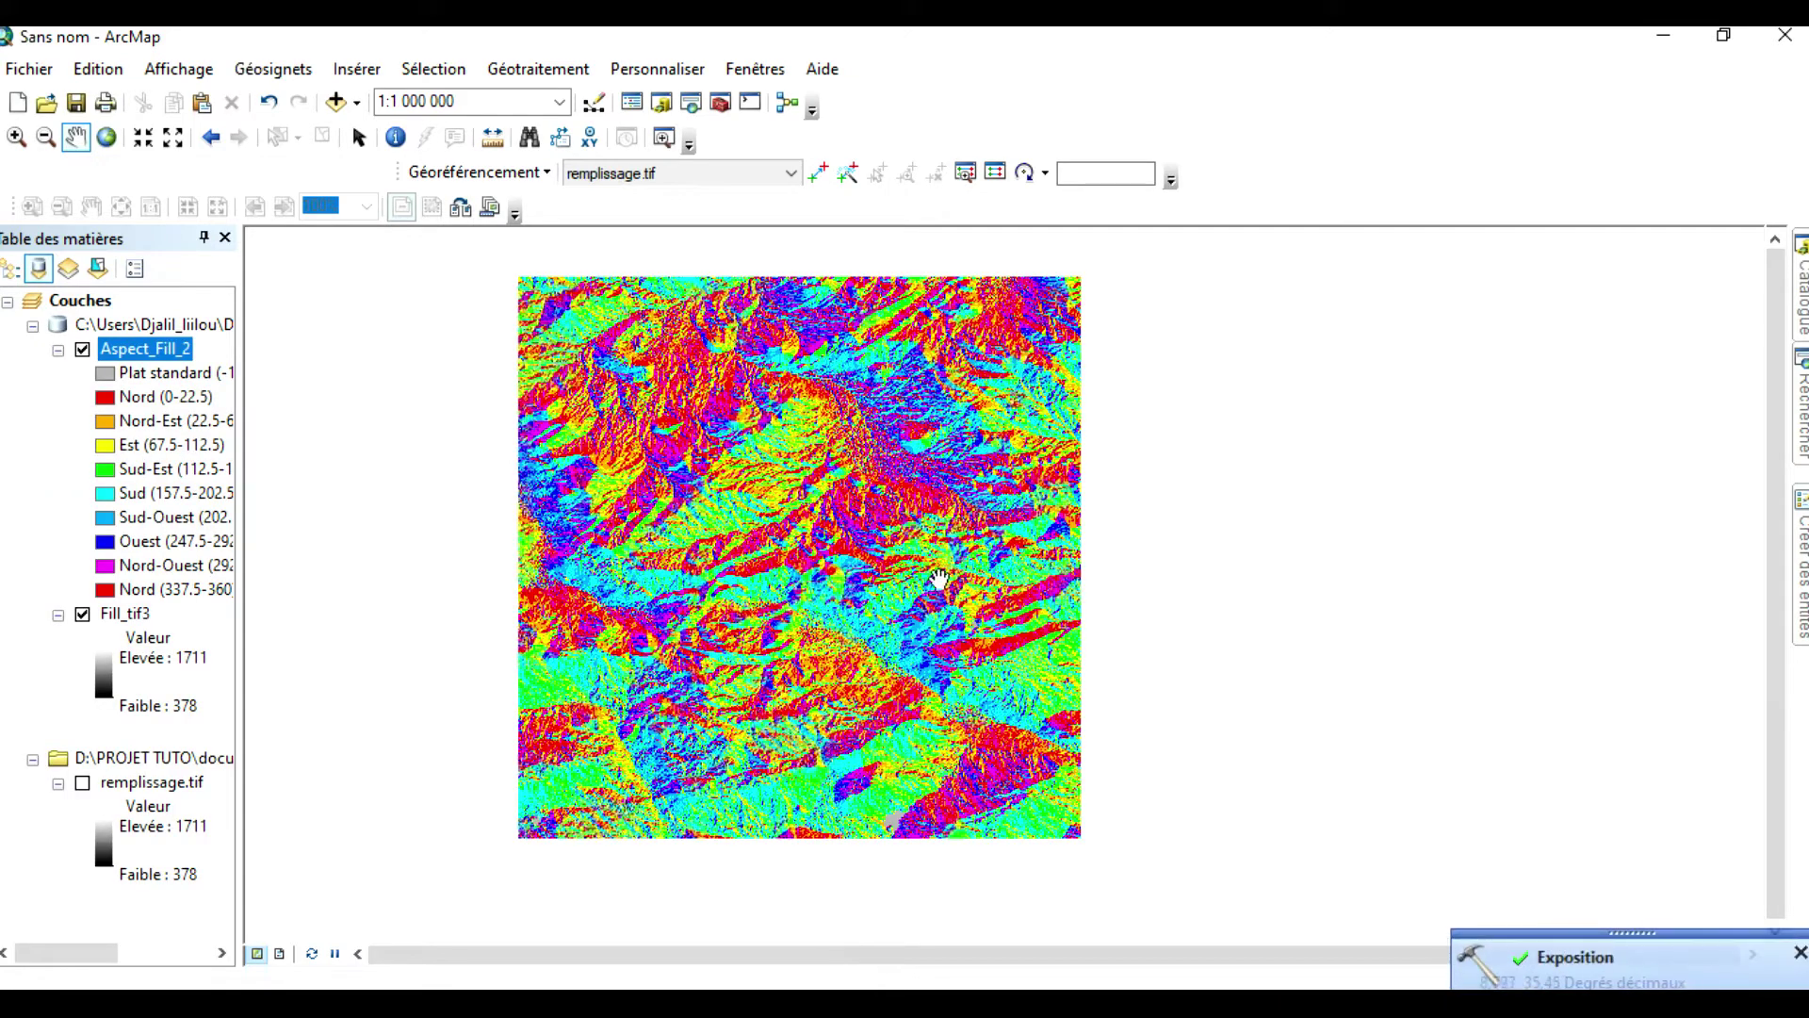
Start a raster data export of the Aspect_Fill_2 layer and set its location to D:\PROJET TUTO\document_à_utilisé
{"action": "scroll", "coordinate": [940, 579], "scroll_direction": "up", "scroll_amount": 2}
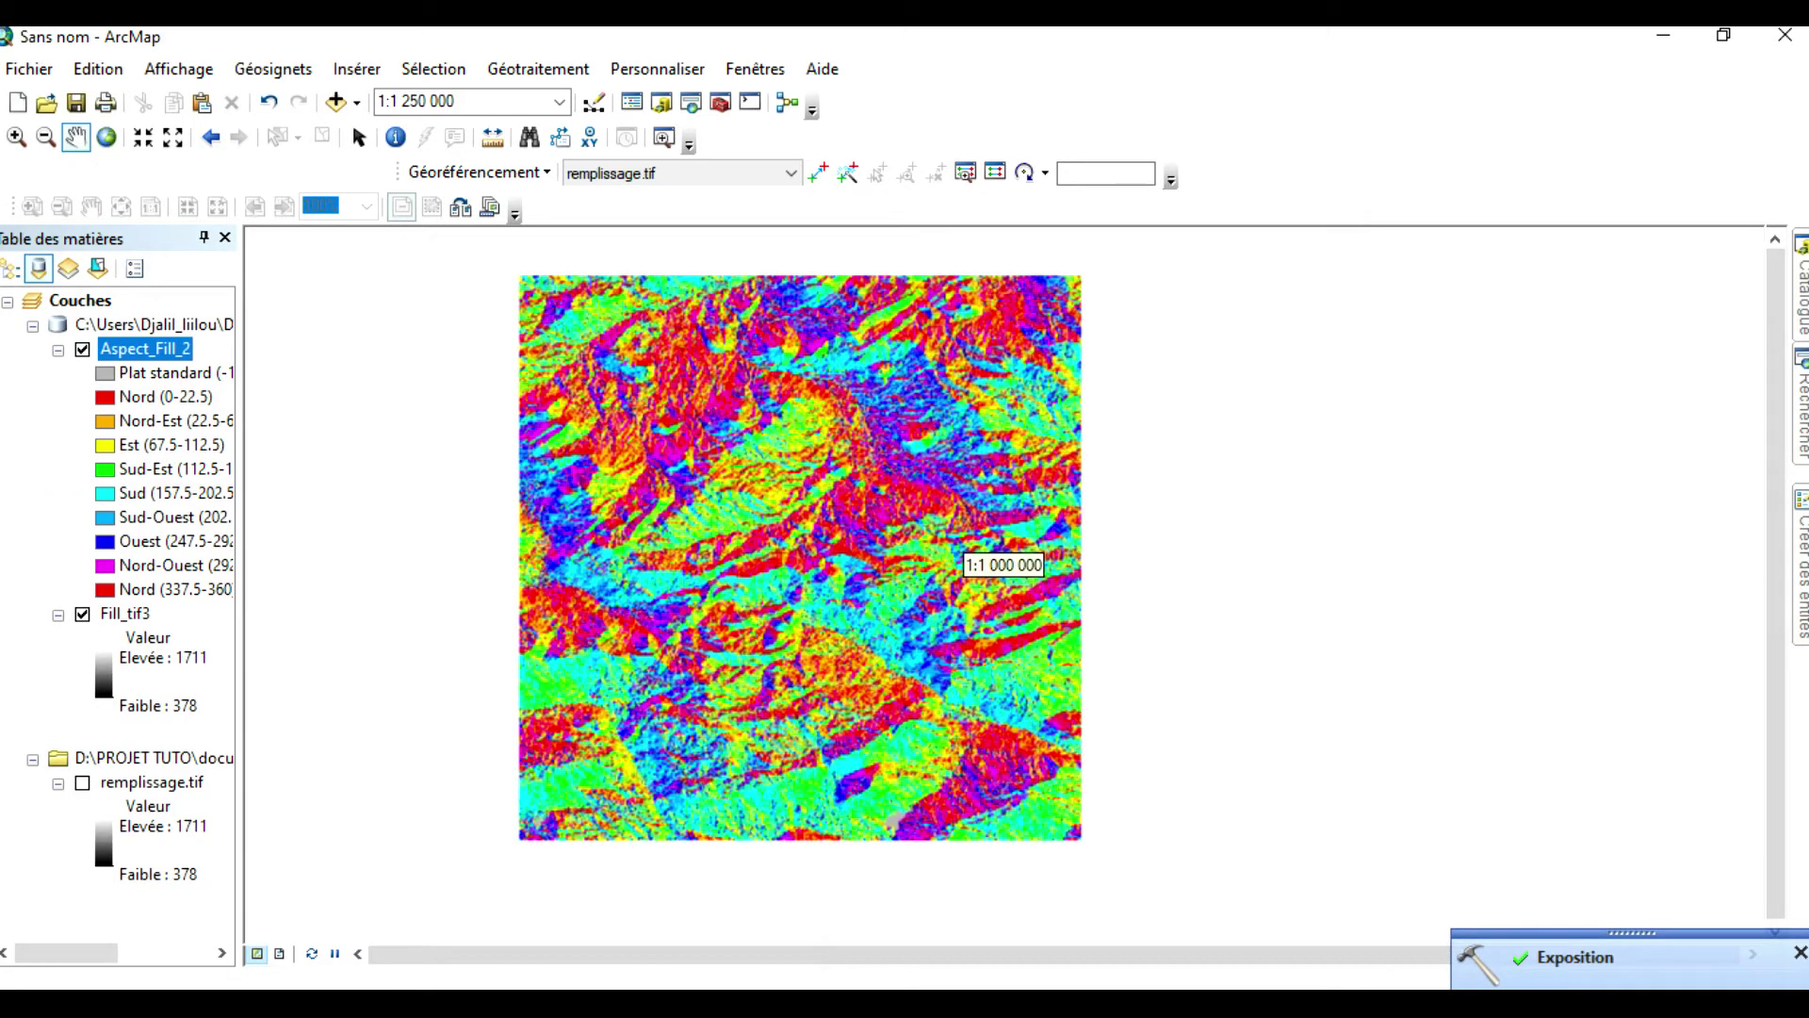
{"action": "right_click", "coordinate": [156, 353]}
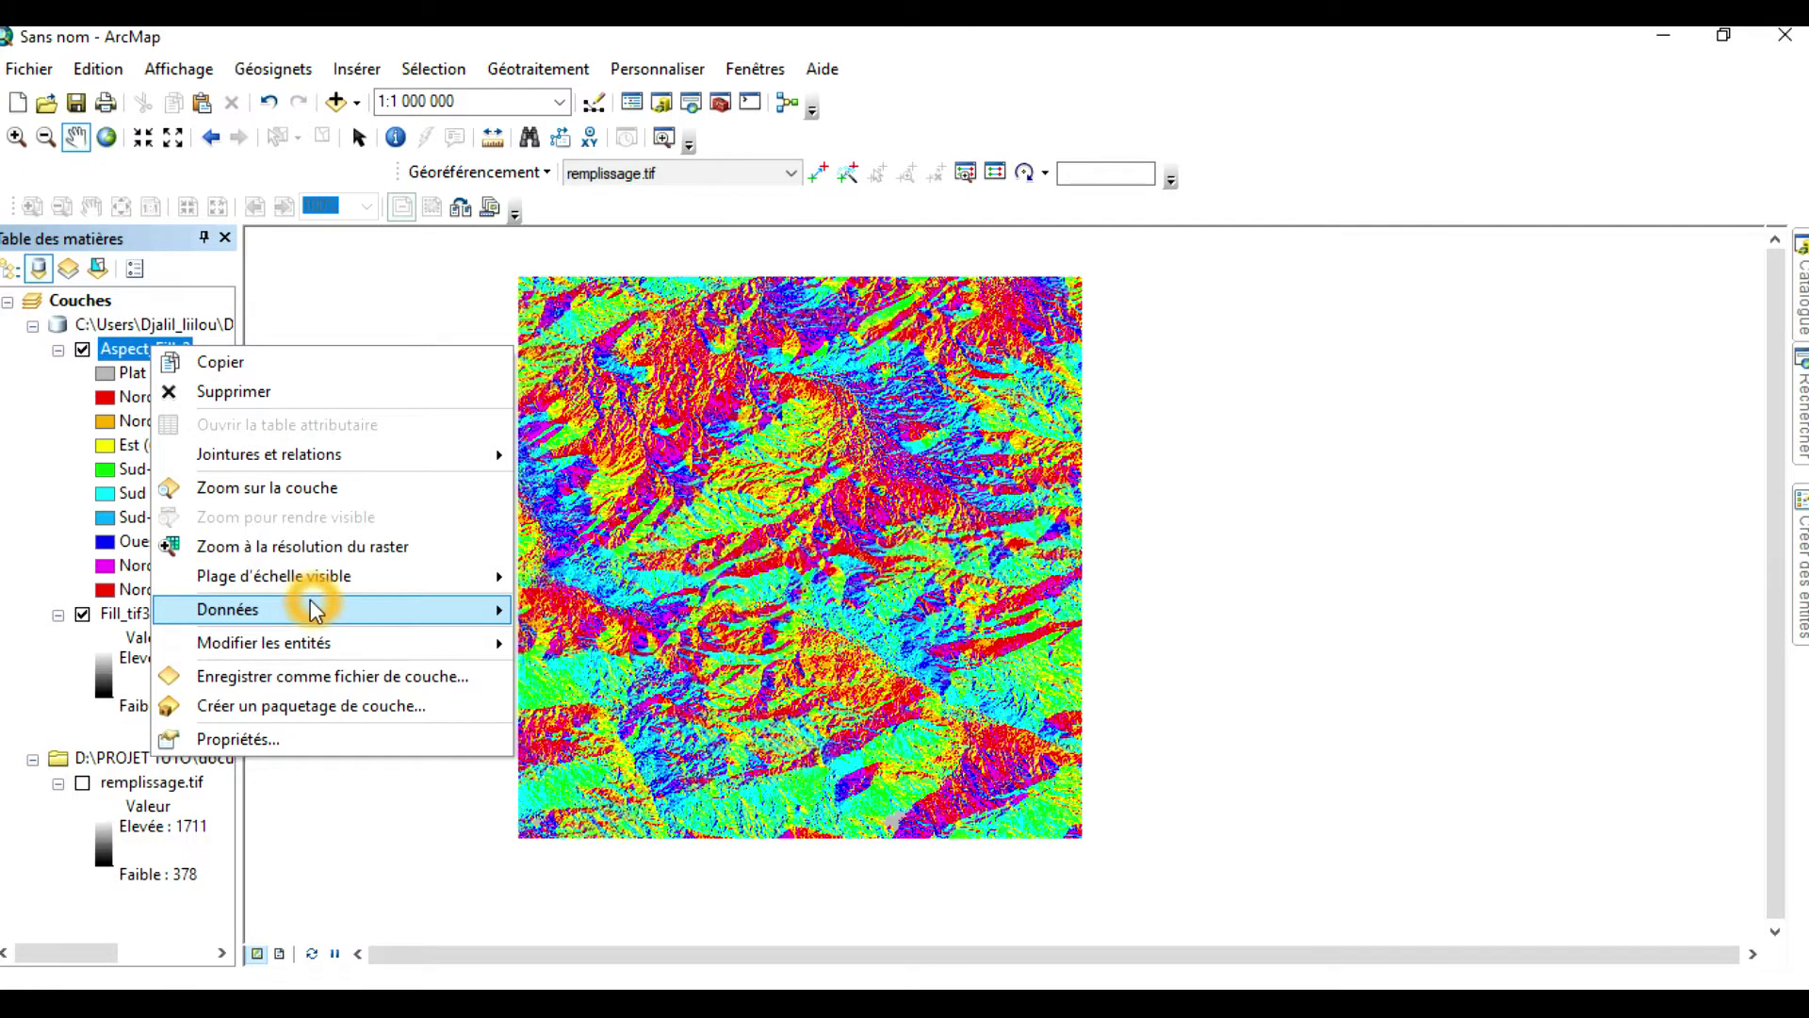
{"action": "mouse_move", "coordinate": [314, 610]}
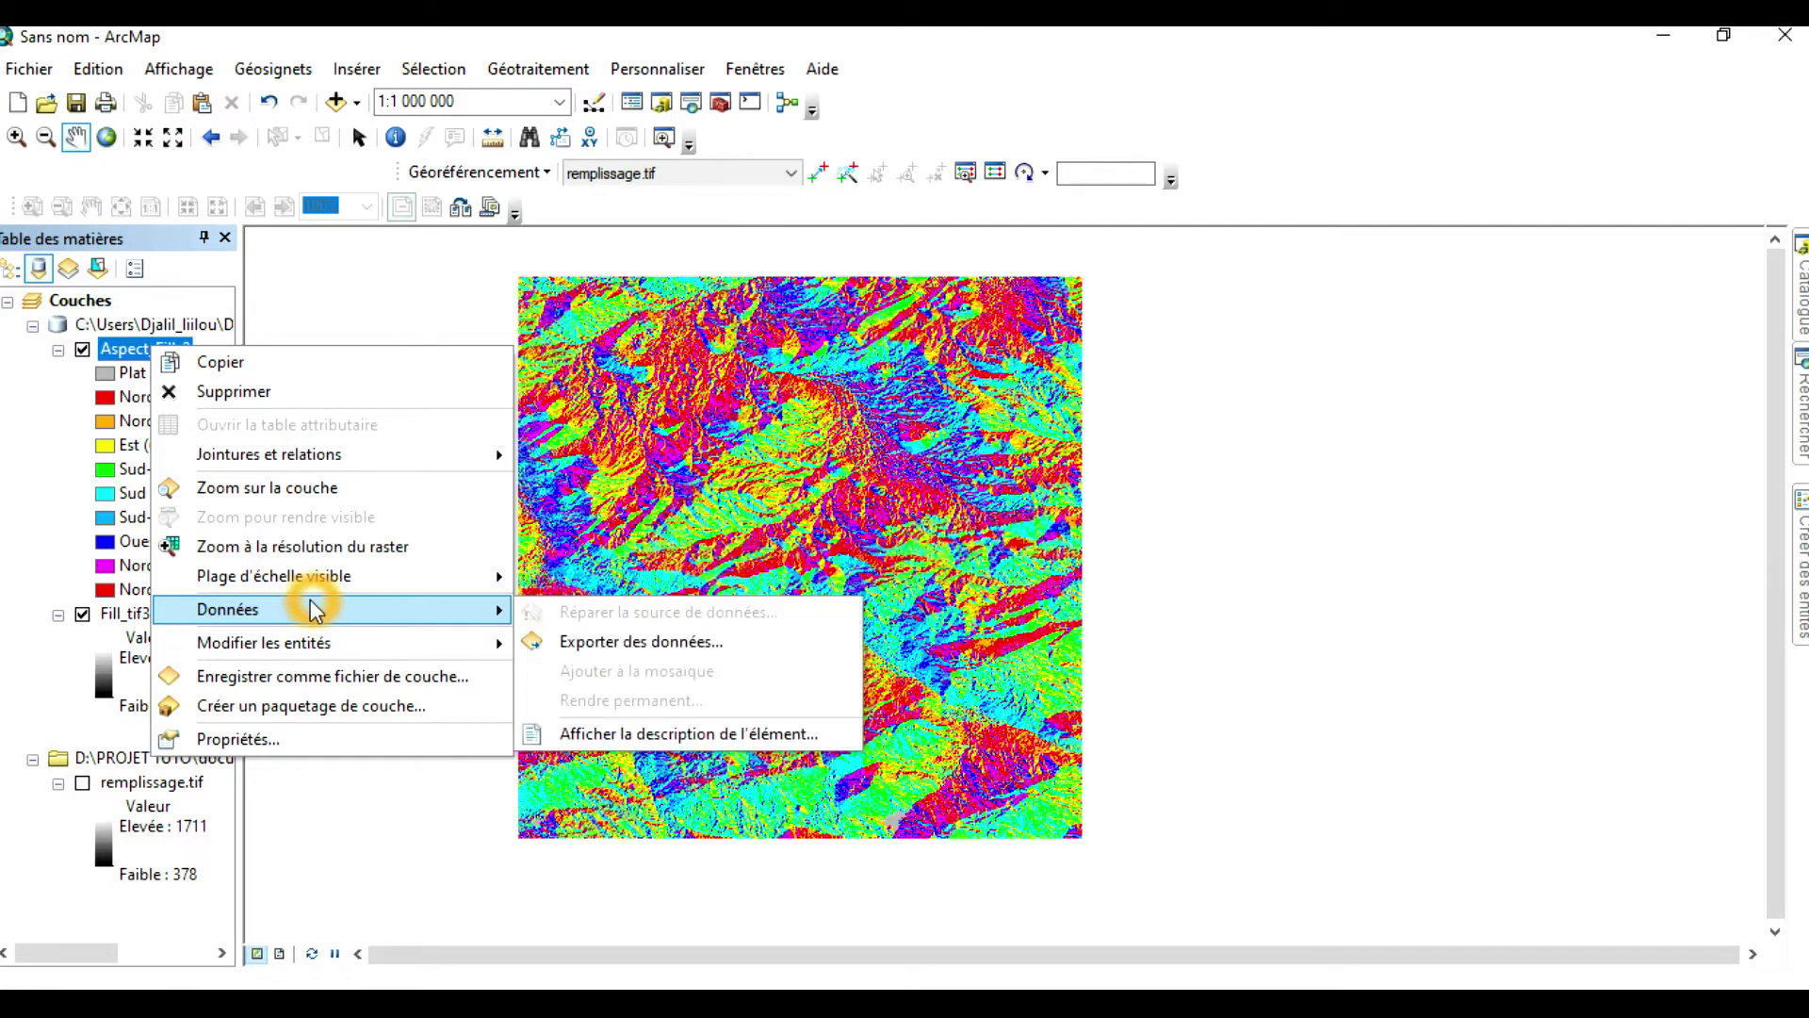
{"action": "left_click", "coordinate": [593, 641]}
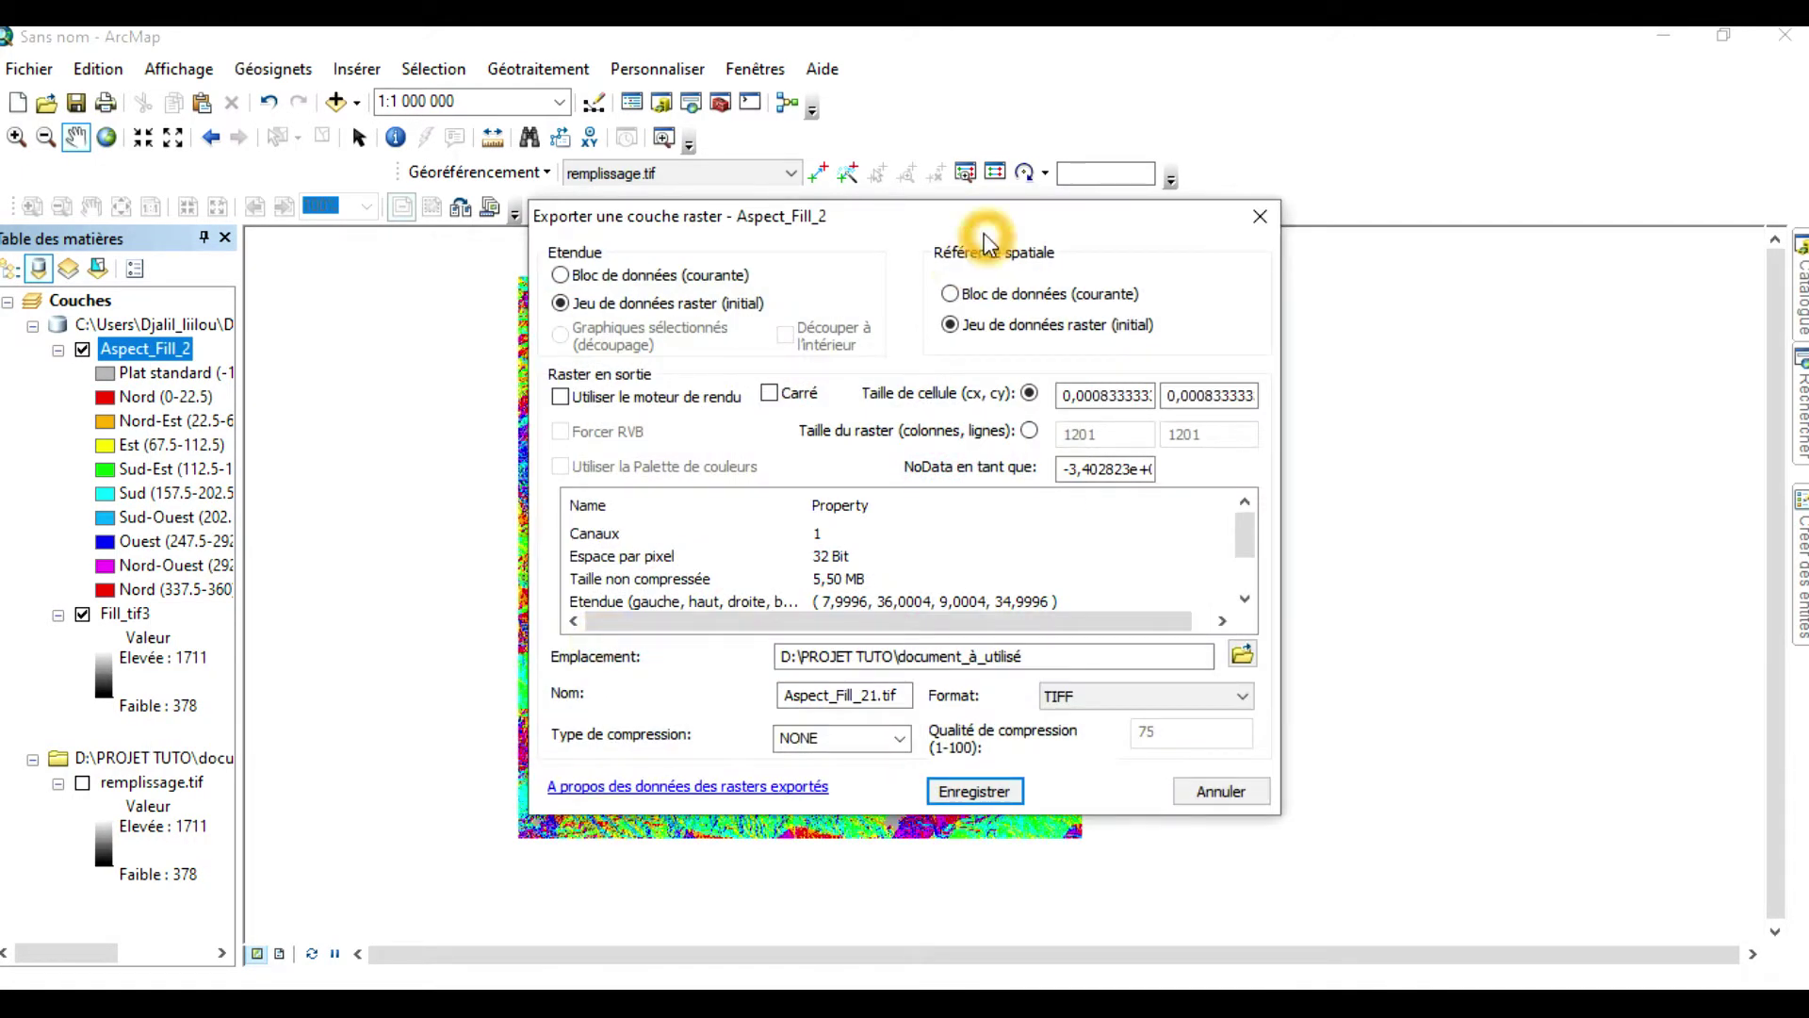
{"action": "left_click", "coordinate": [1201, 630]}
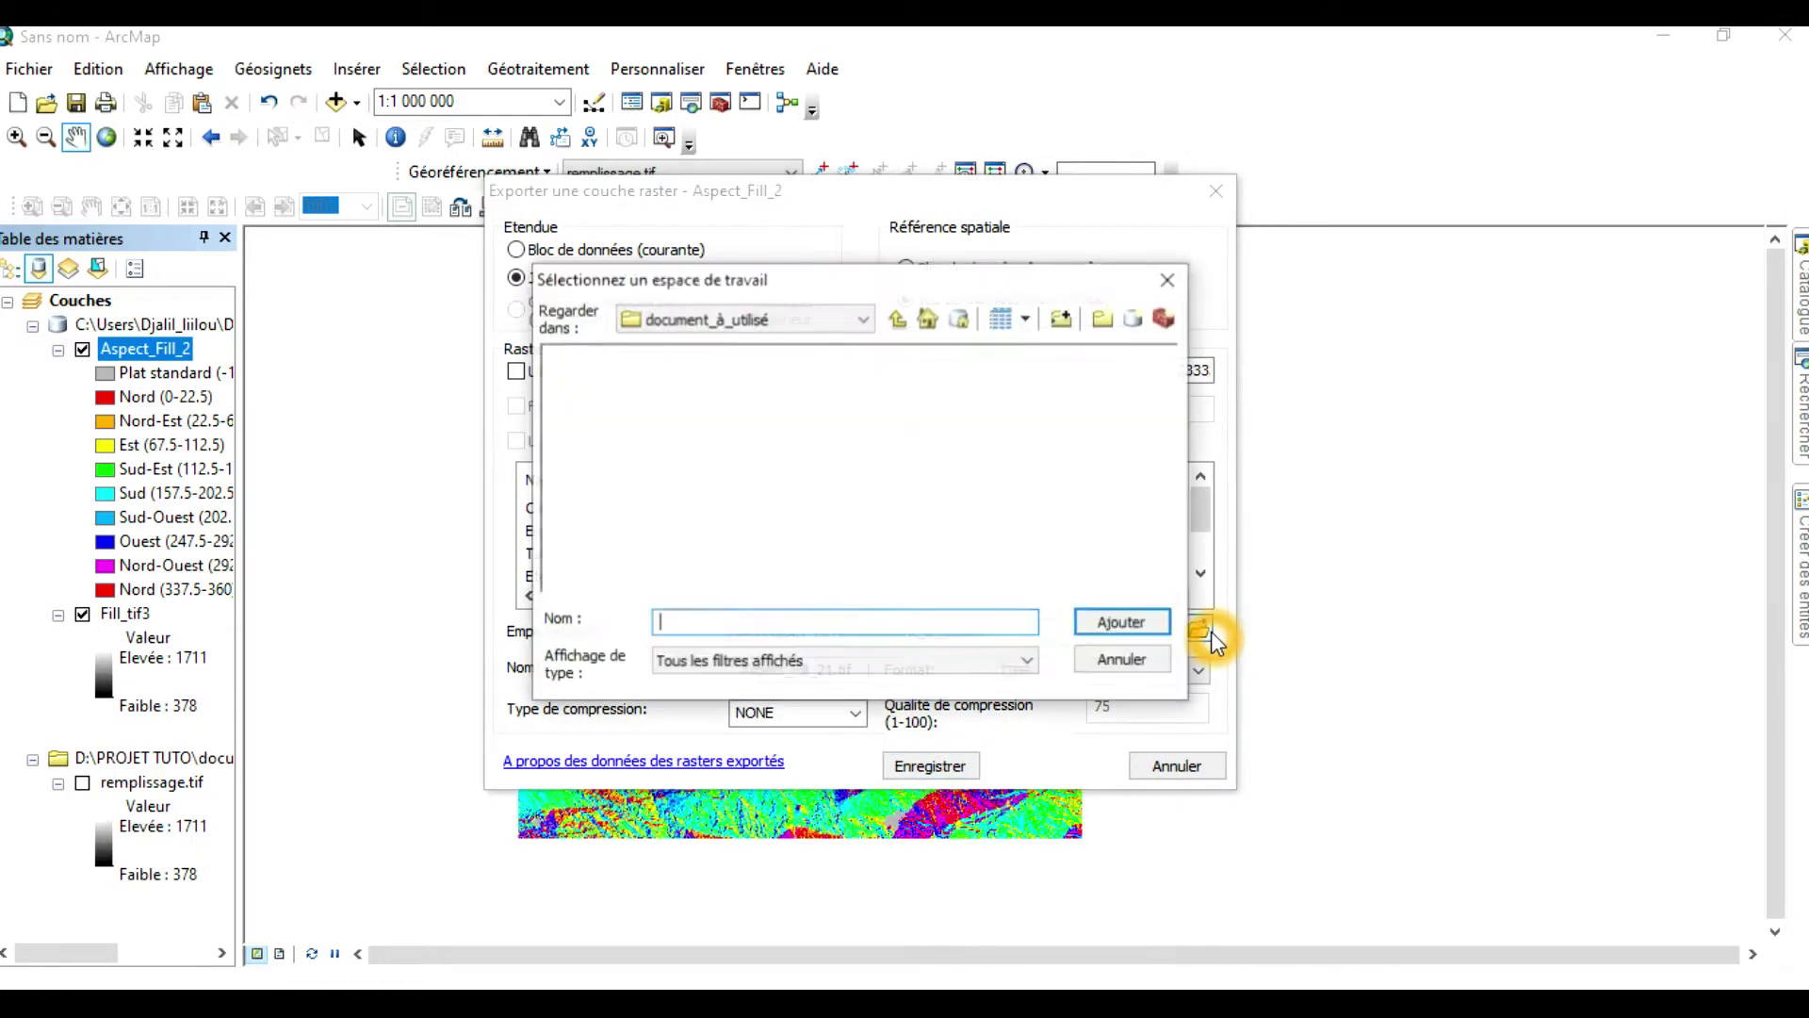
{"action": "left_click", "coordinate": [898, 319]}
{"action": "left_click", "coordinate": [670, 367]}
{"action": "left_click", "coordinate": [1112, 617]}
Export the aspect raster as exposition in TIFF format without adding it to the map, and remove the Aspect_Fill_2 layer
{"action": "double_click", "coordinate": [823, 676]}
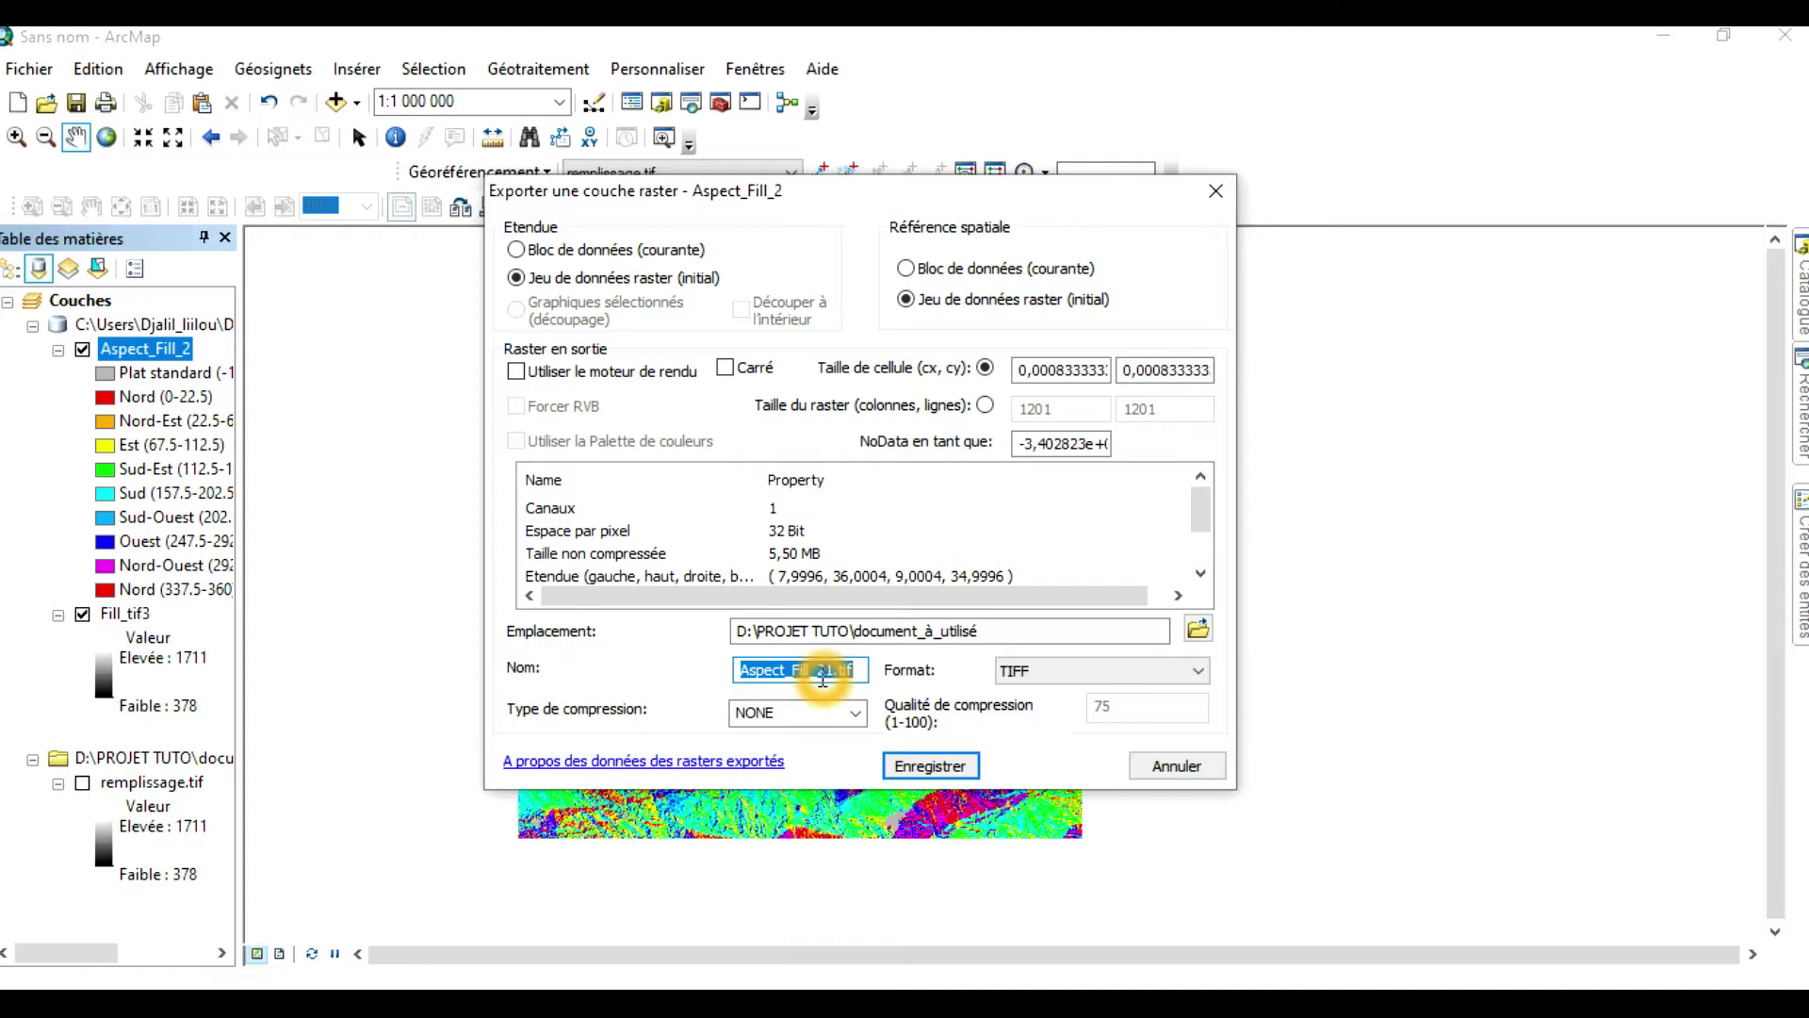
{"action": "type", "text": "e"}
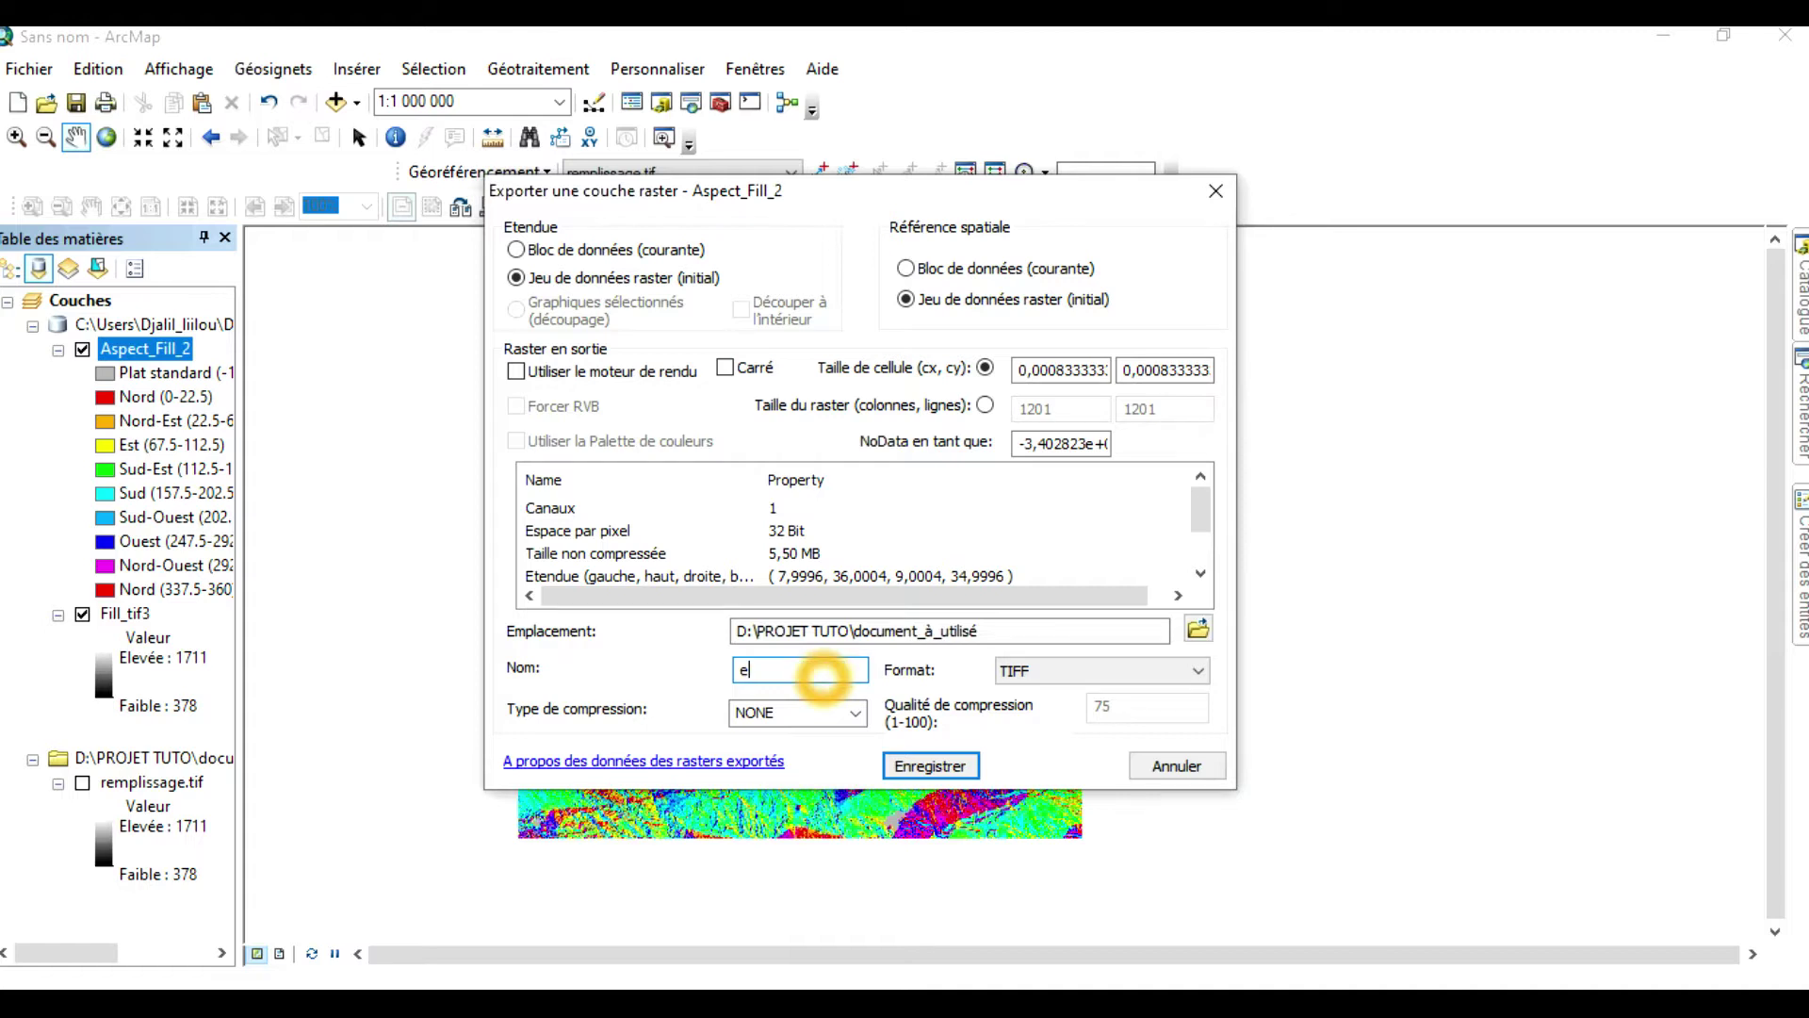
{"action": "type", "text": "xposition"}
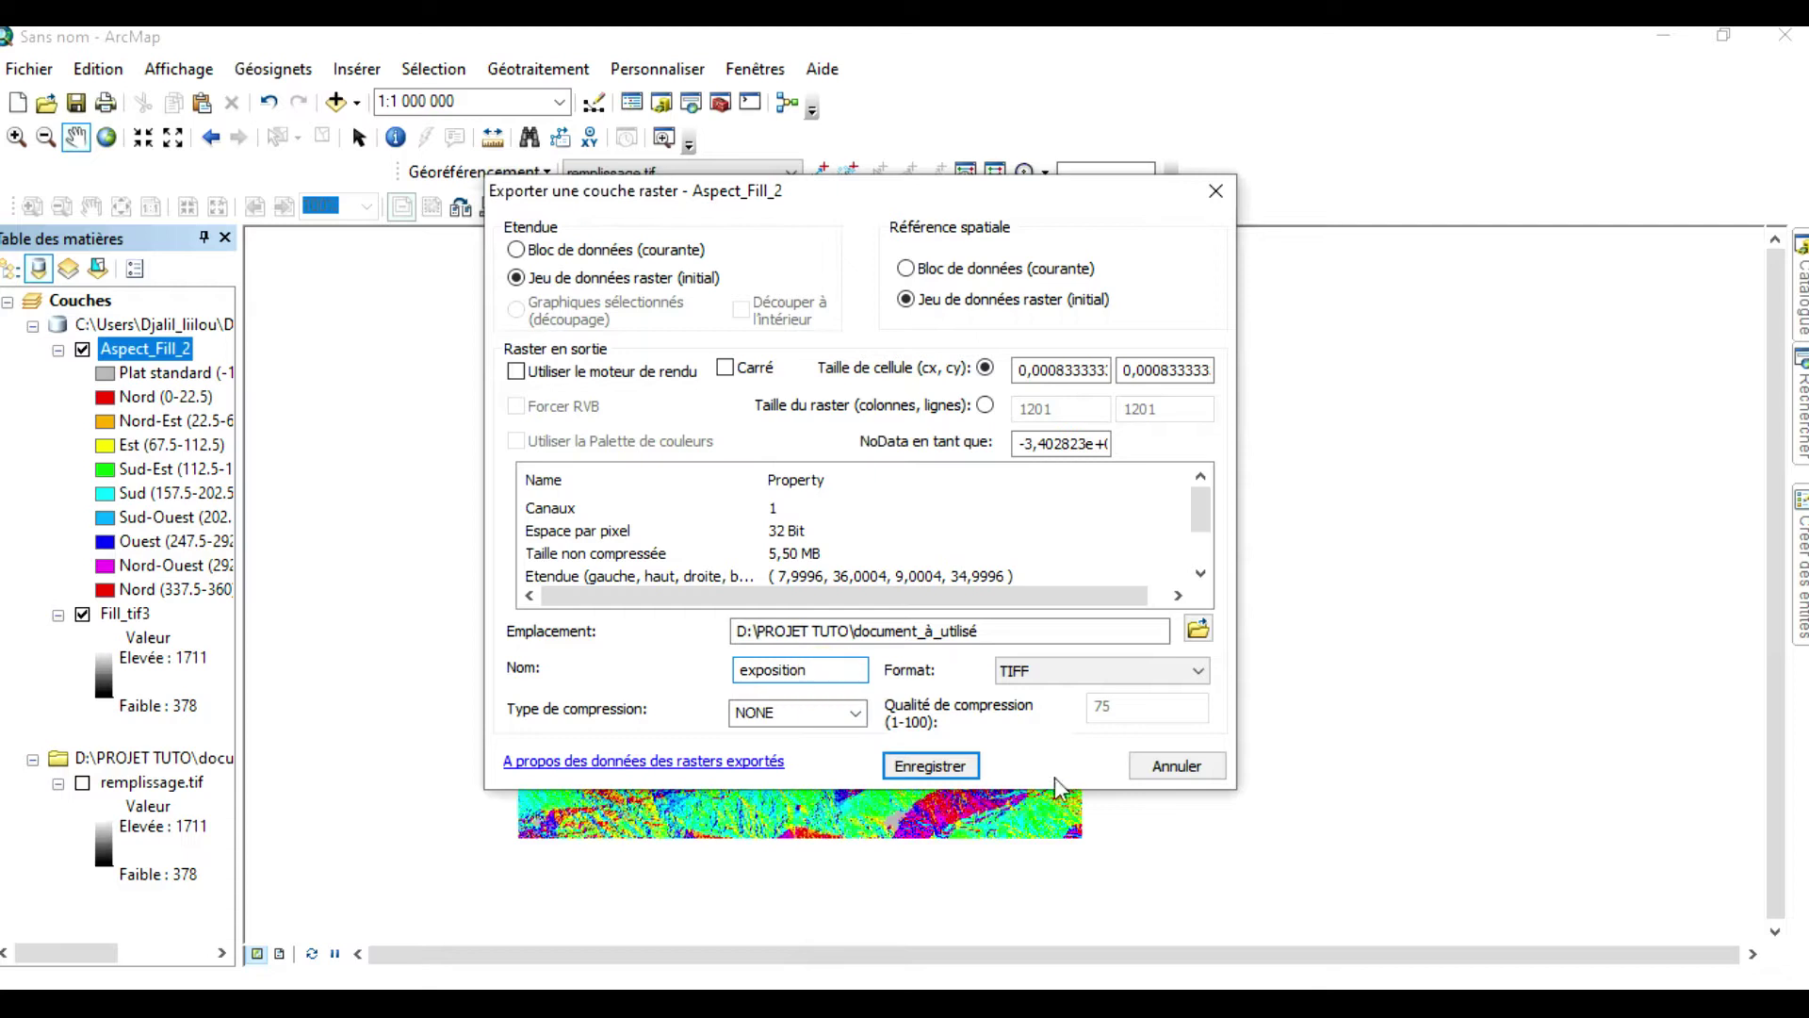
{"action": "left_click", "coordinate": [936, 766]}
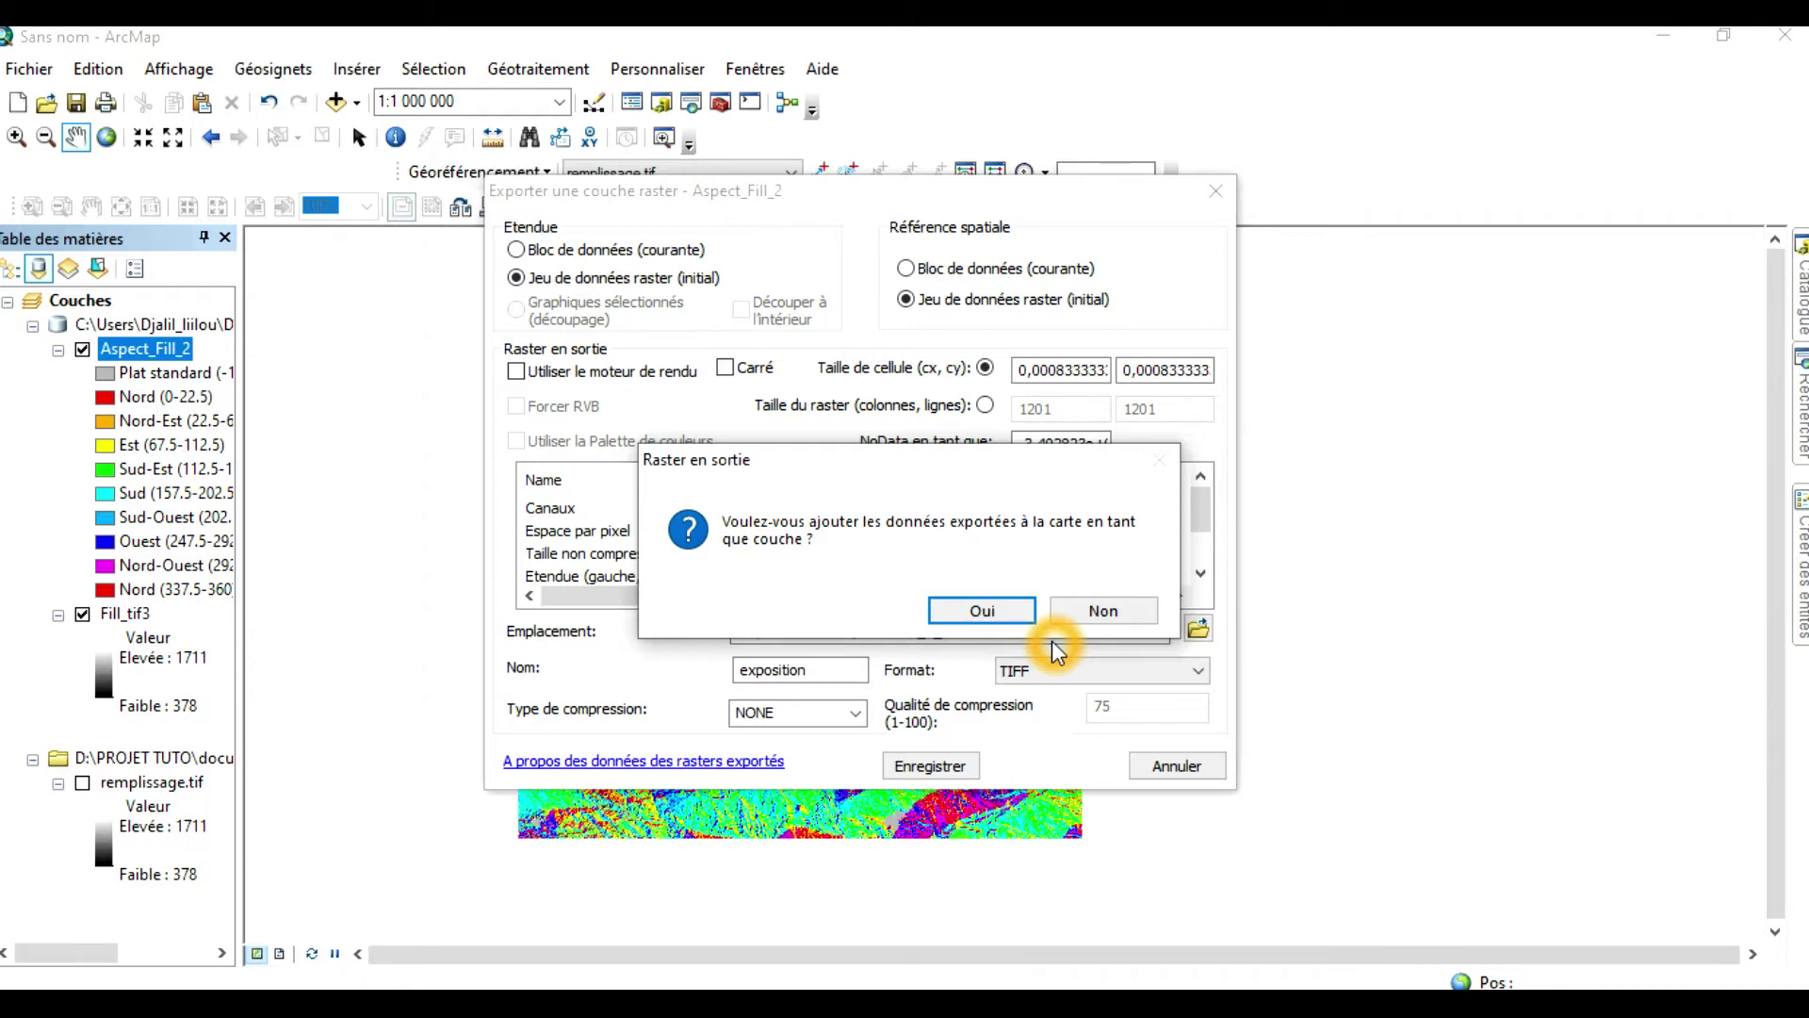
{"action": "left_click", "coordinate": [1084, 614]}
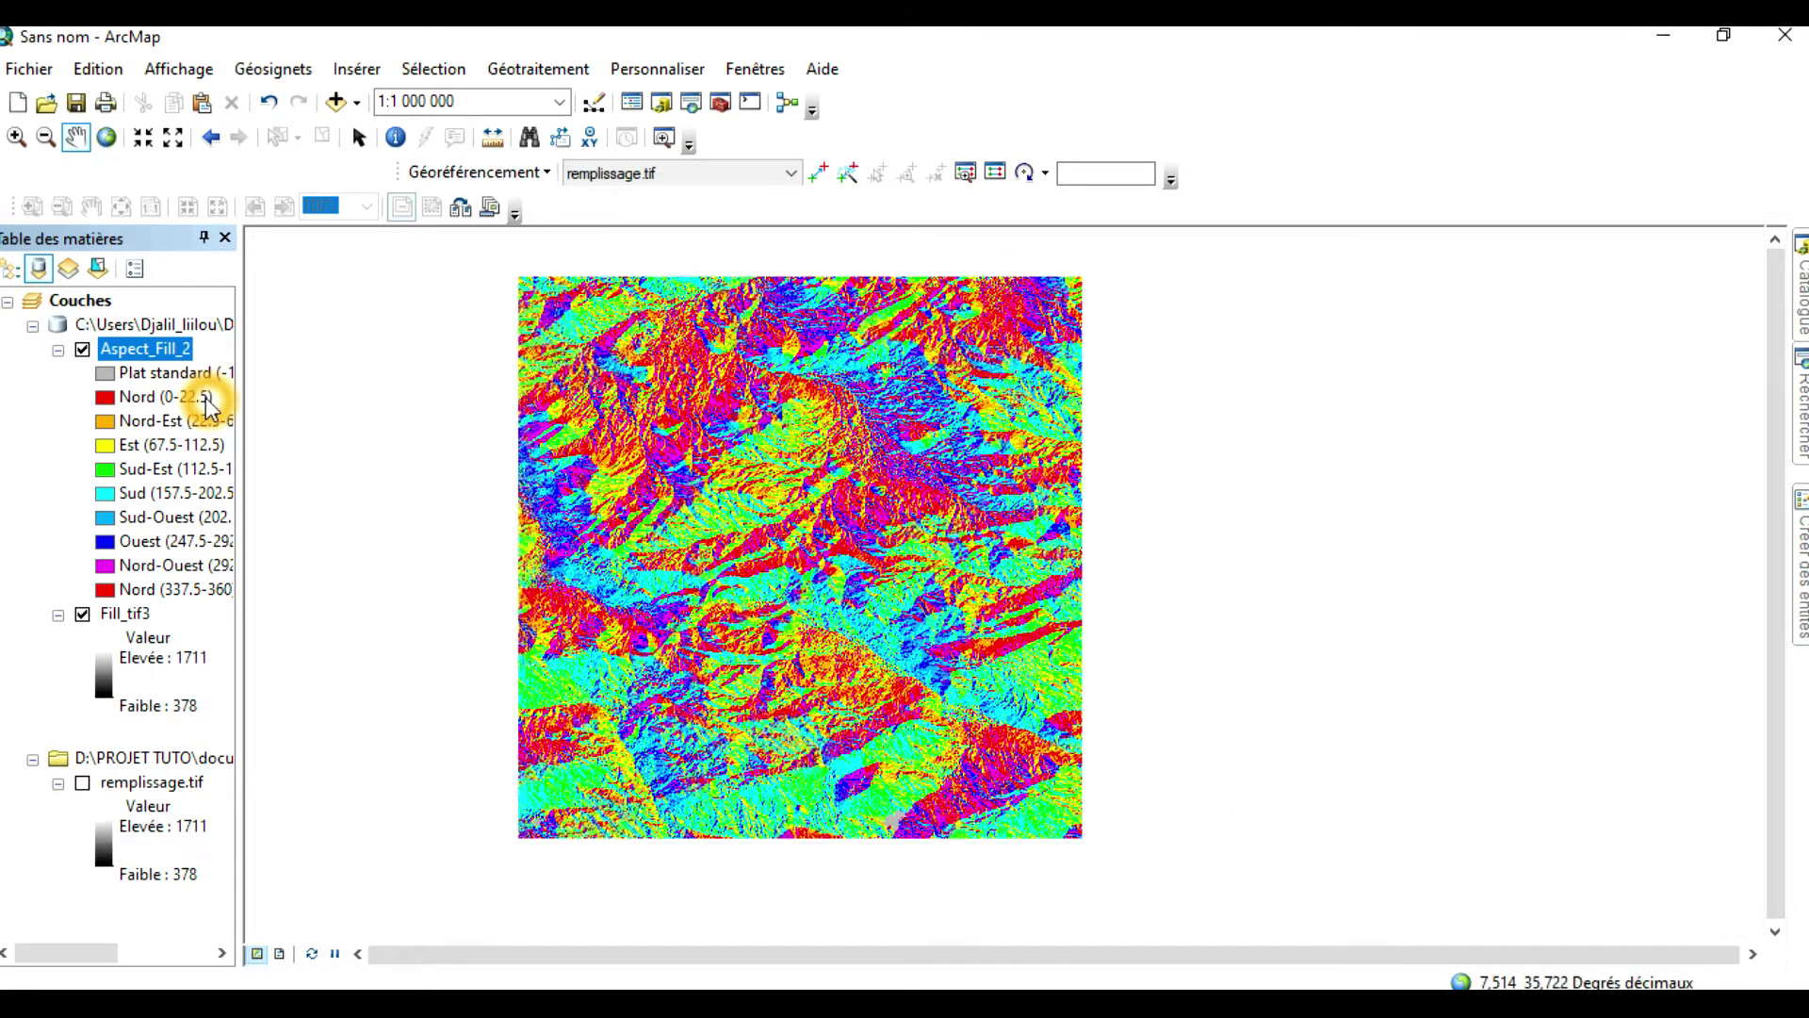
{"action": "right_click", "coordinate": [156, 352]}
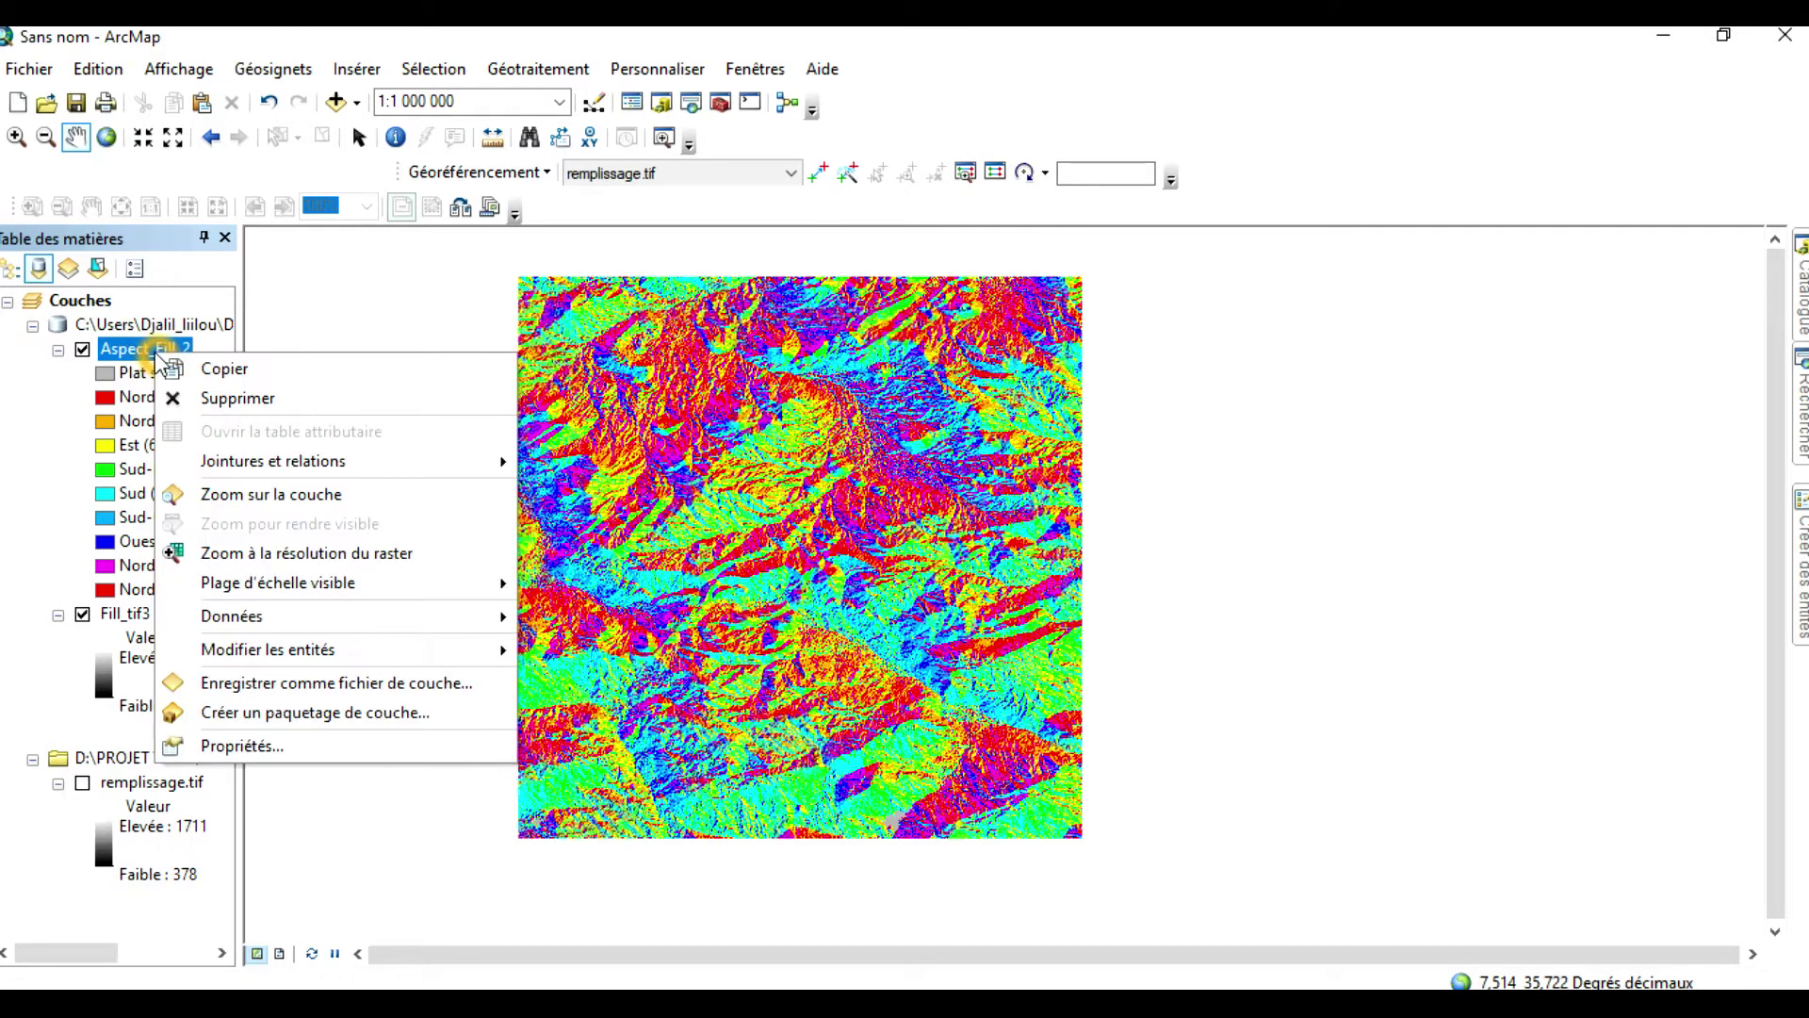
{"action": "left_click", "coordinate": [219, 401]}
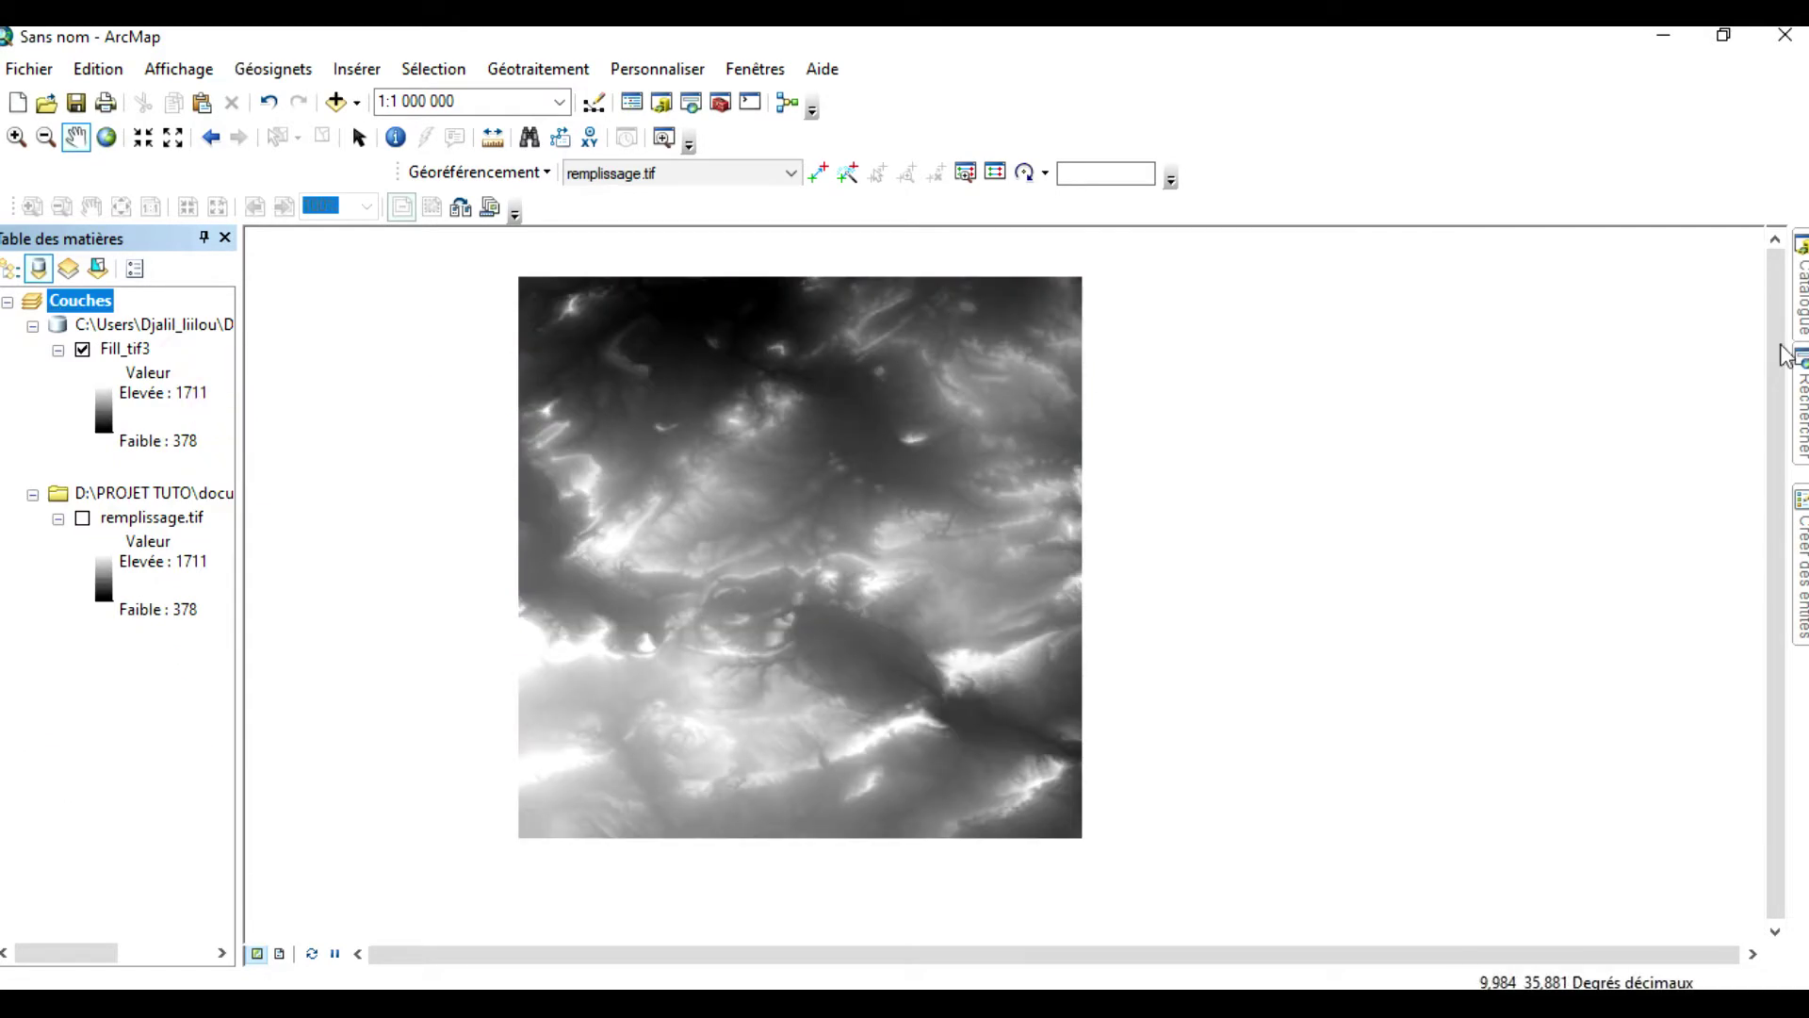
Run the Pente tool from the Surface toolset with Fill_tif3 as the input raster, the default output and DEGREE as the output measurement
{"action": "mouse_move", "coordinate": [1800, 287]}
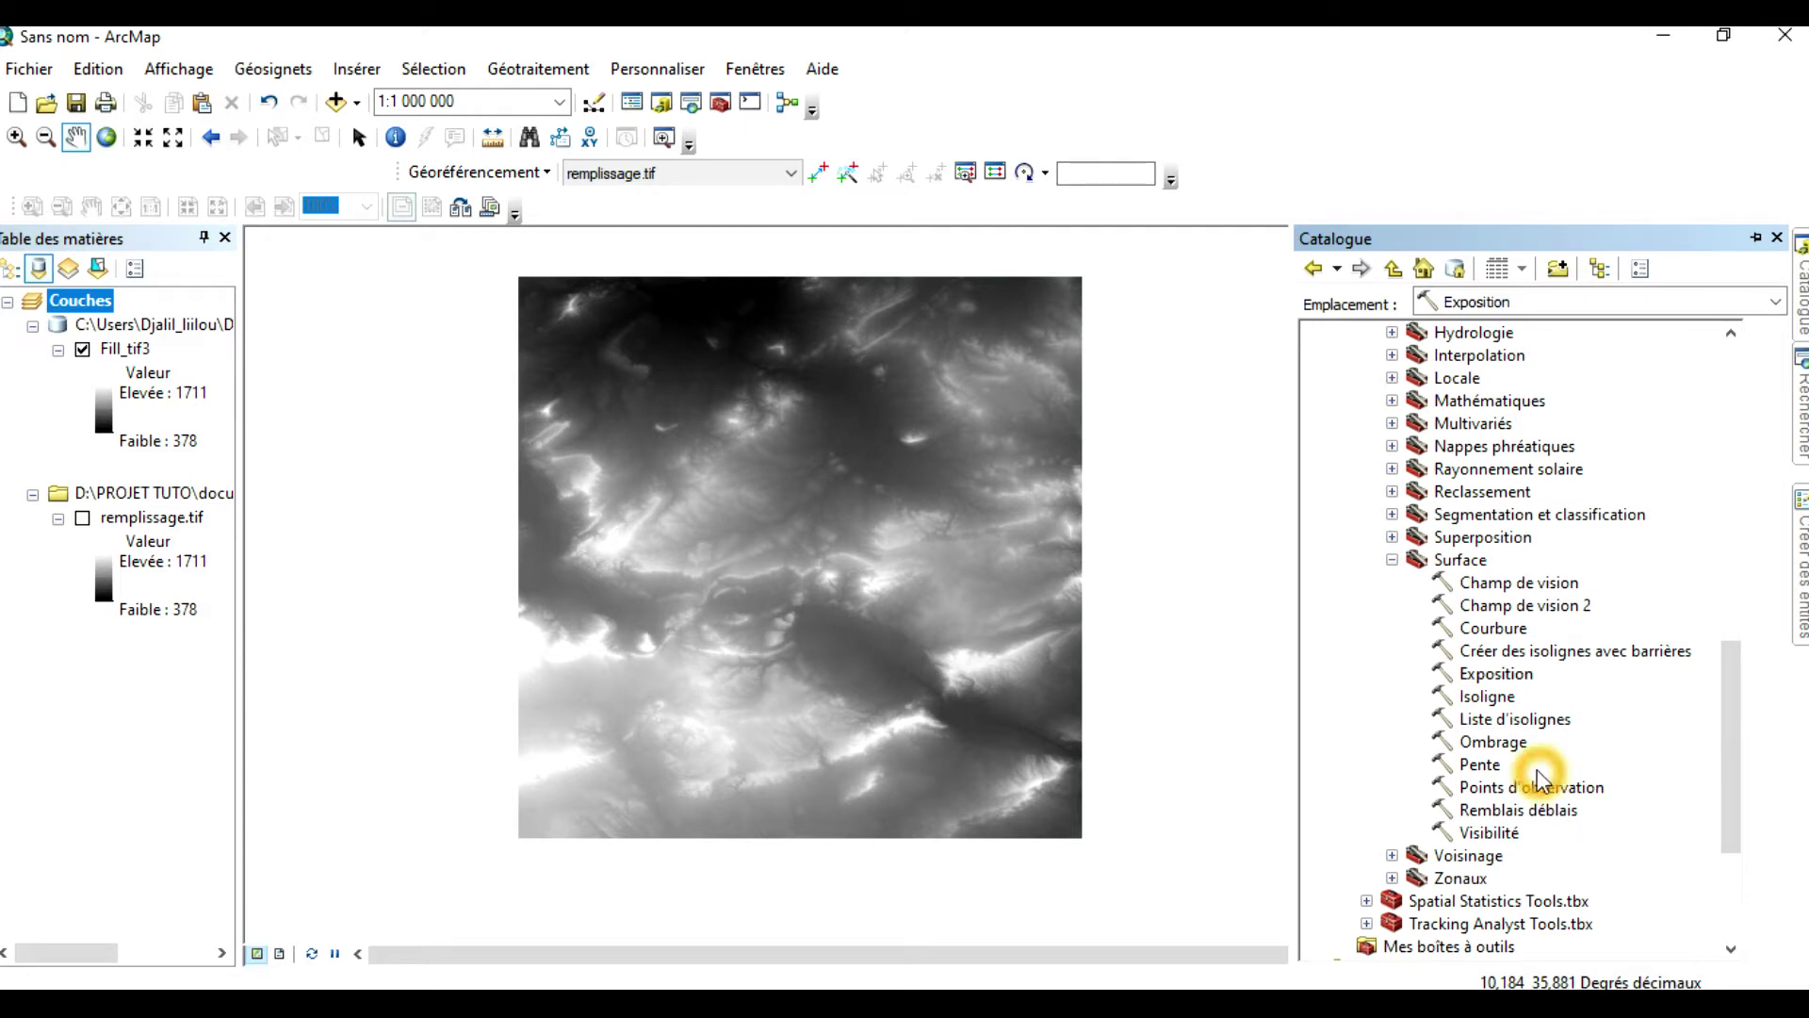
{"action": "double_click", "coordinate": [1486, 764]}
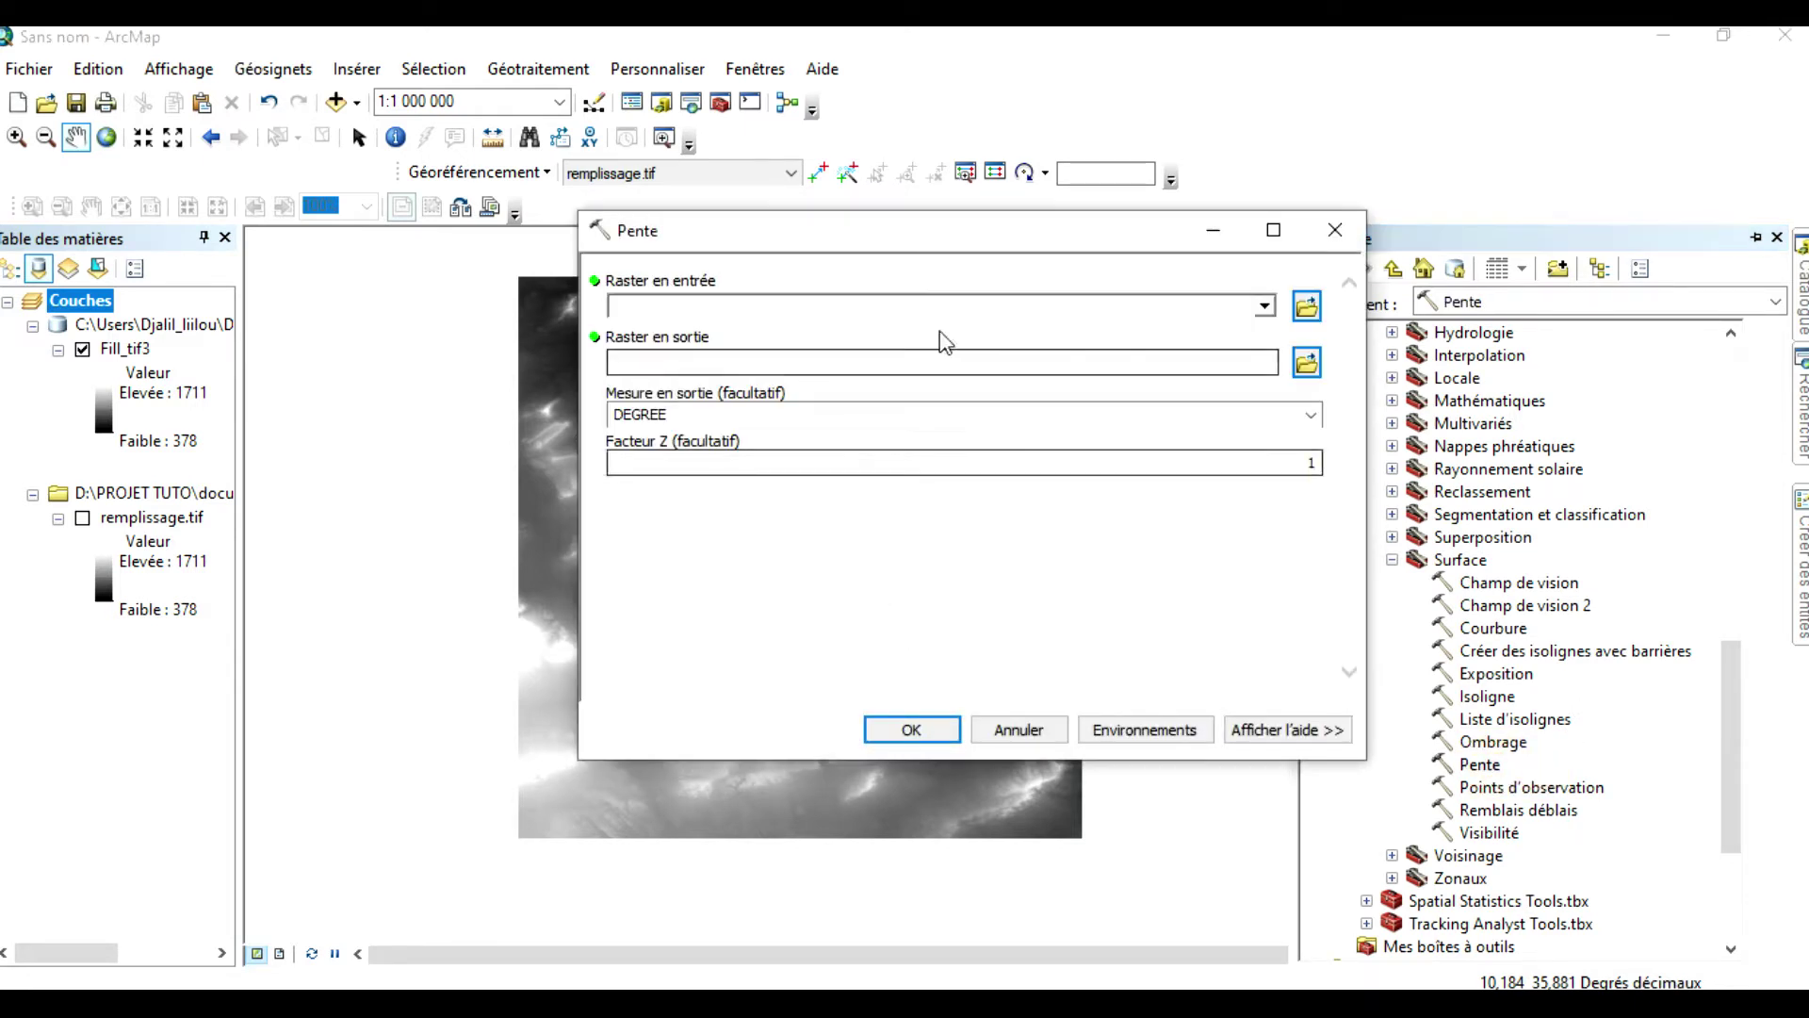
{"action": "left_click", "coordinate": [1264, 306]}
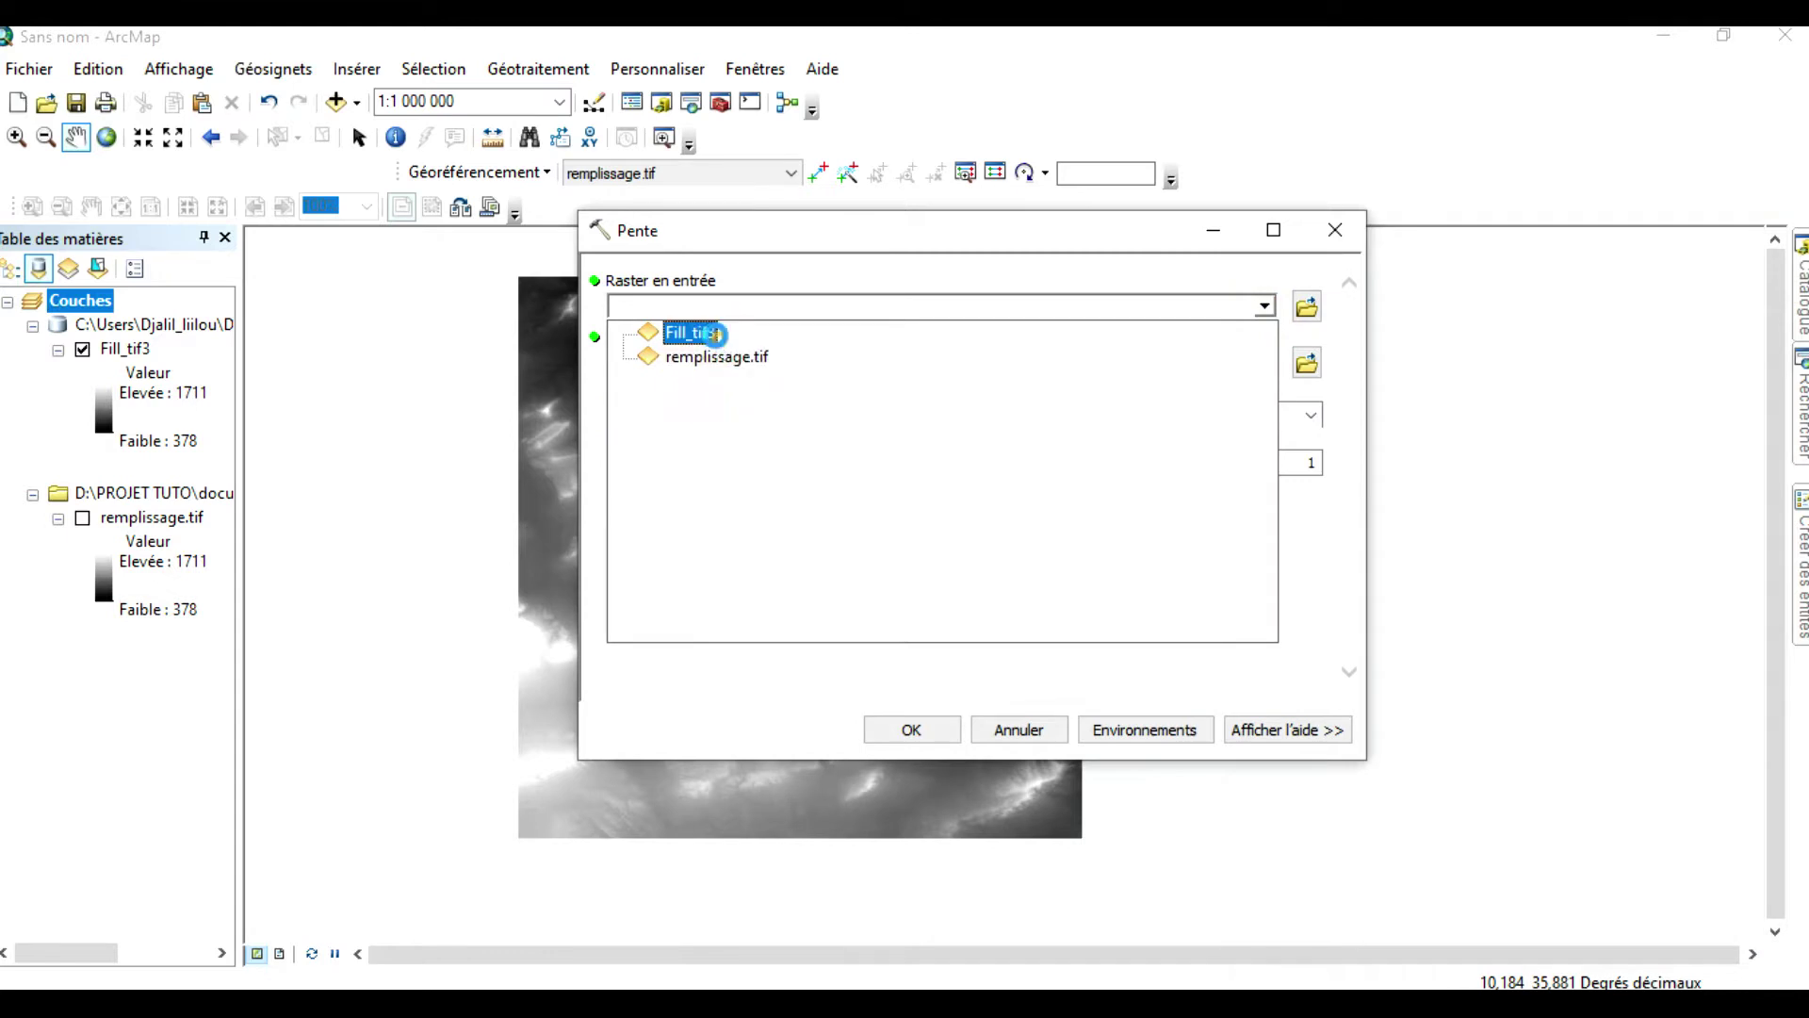
{"action": "left_click", "coordinate": [691, 332]}
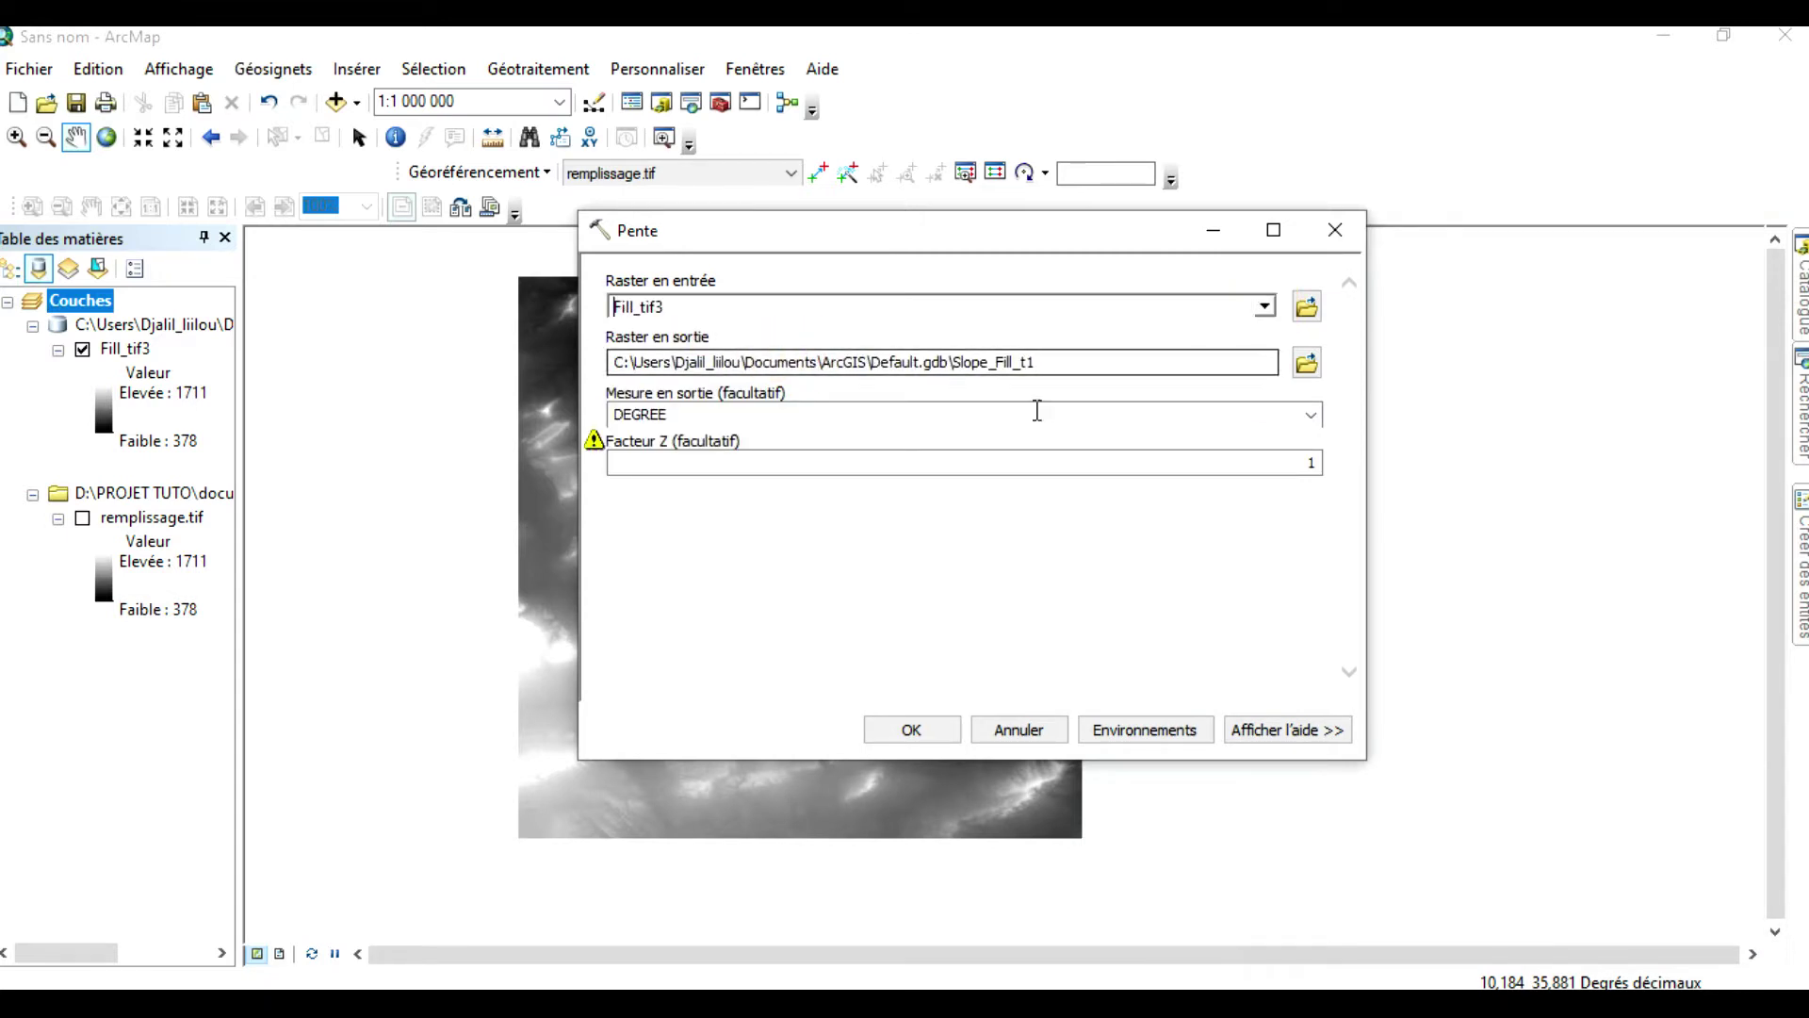
{"action": "left_click", "coordinate": [912, 731]}
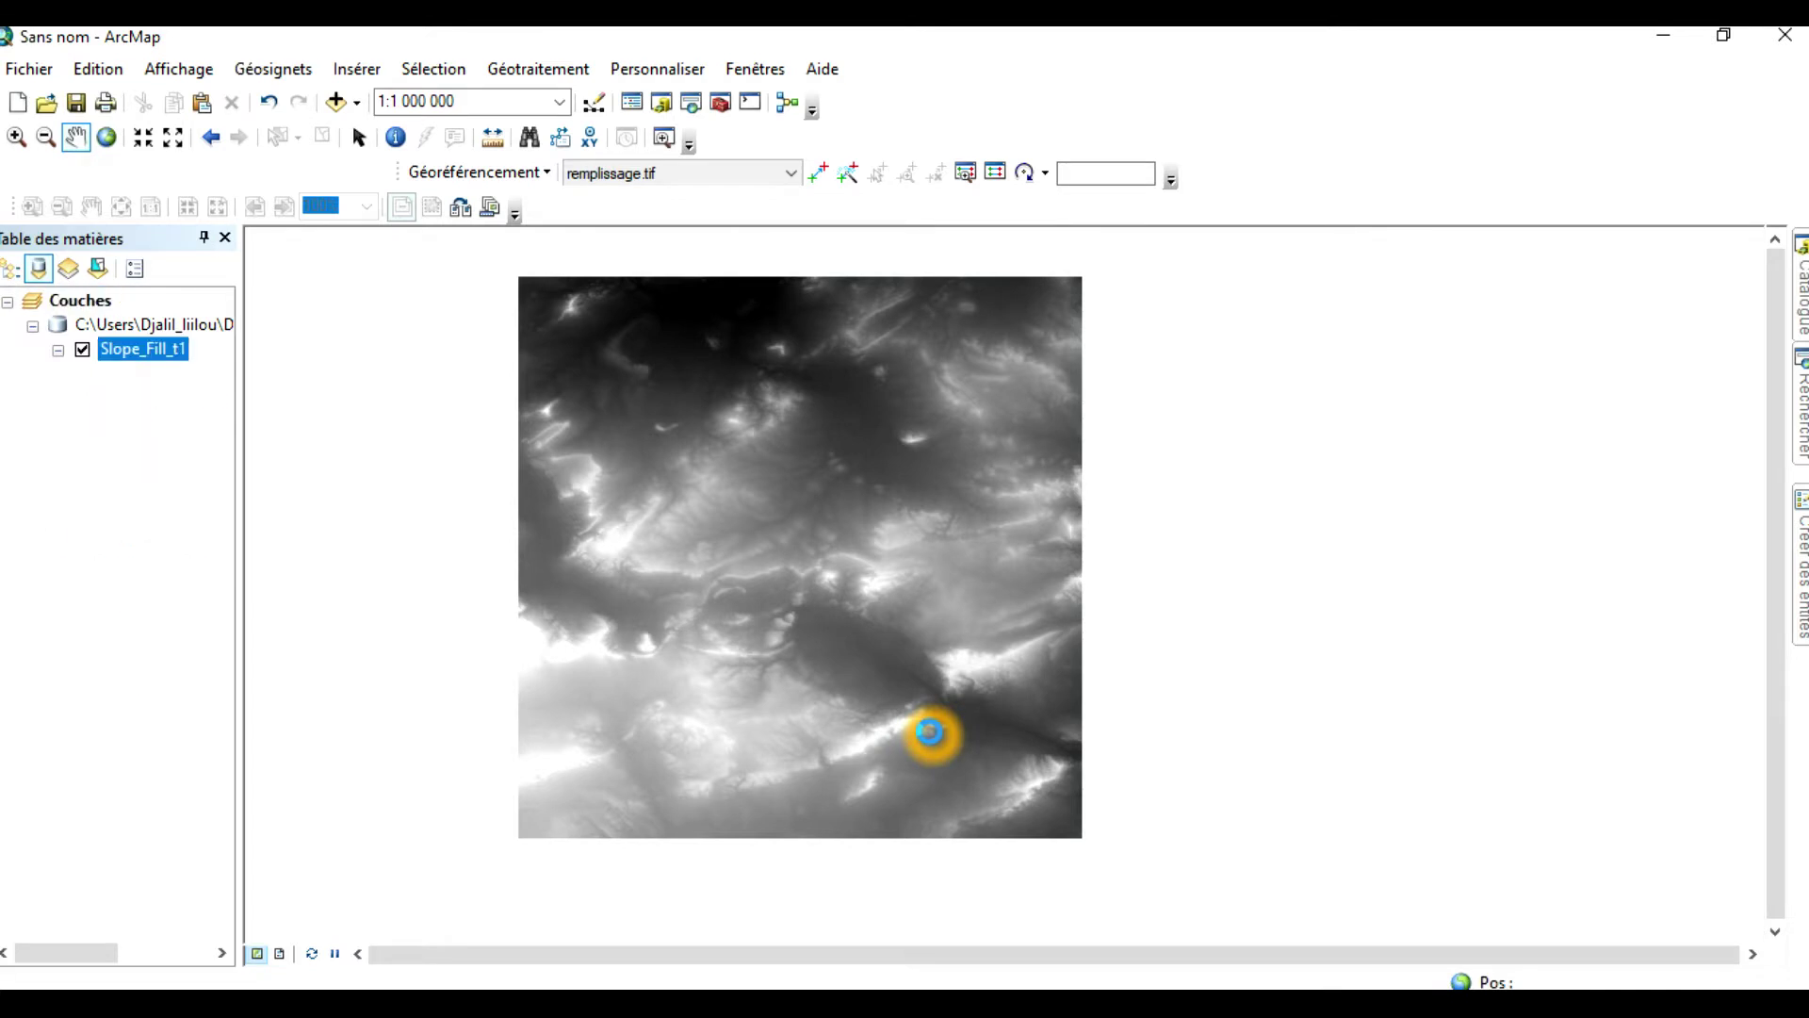
{"action": "left_click", "coordinate": [1043, 711]}
{"action": "left_click", "coordinate": [1798, 953]}
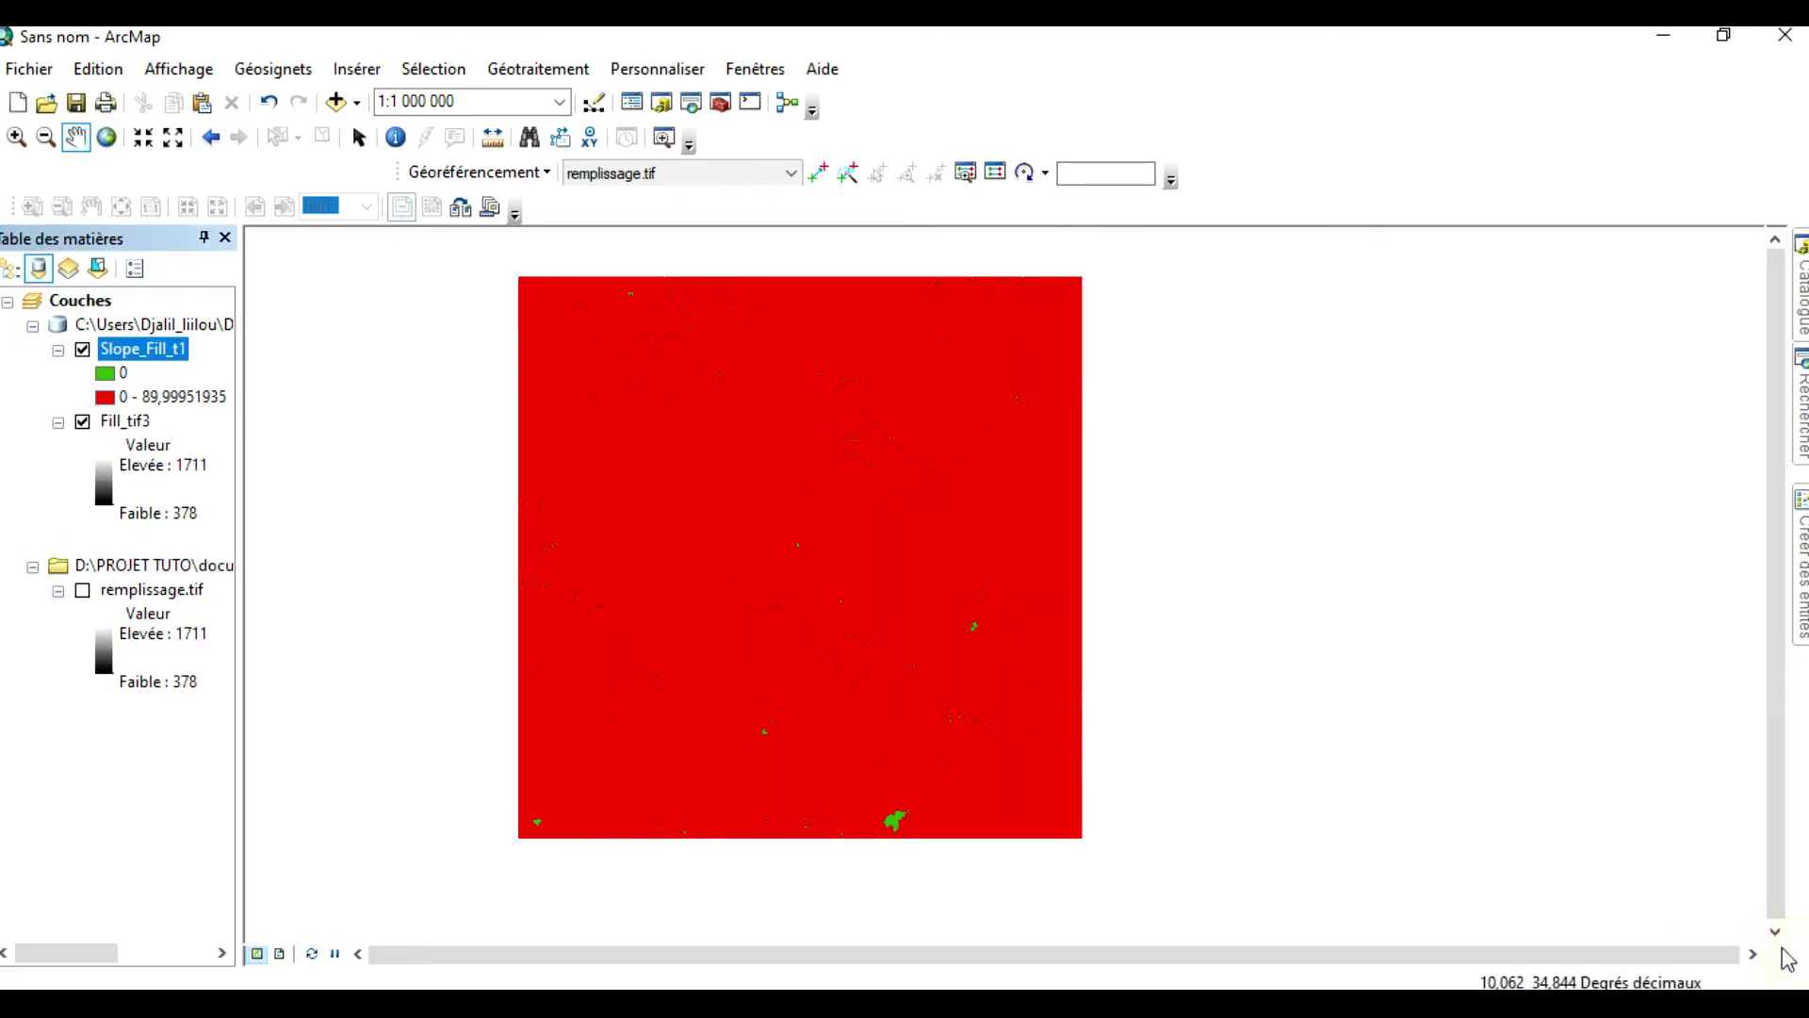
Remove the slope layer Slope_Fill_t1 from the table of contents
{"action": "left_click", "coordinate": [144, 353]}
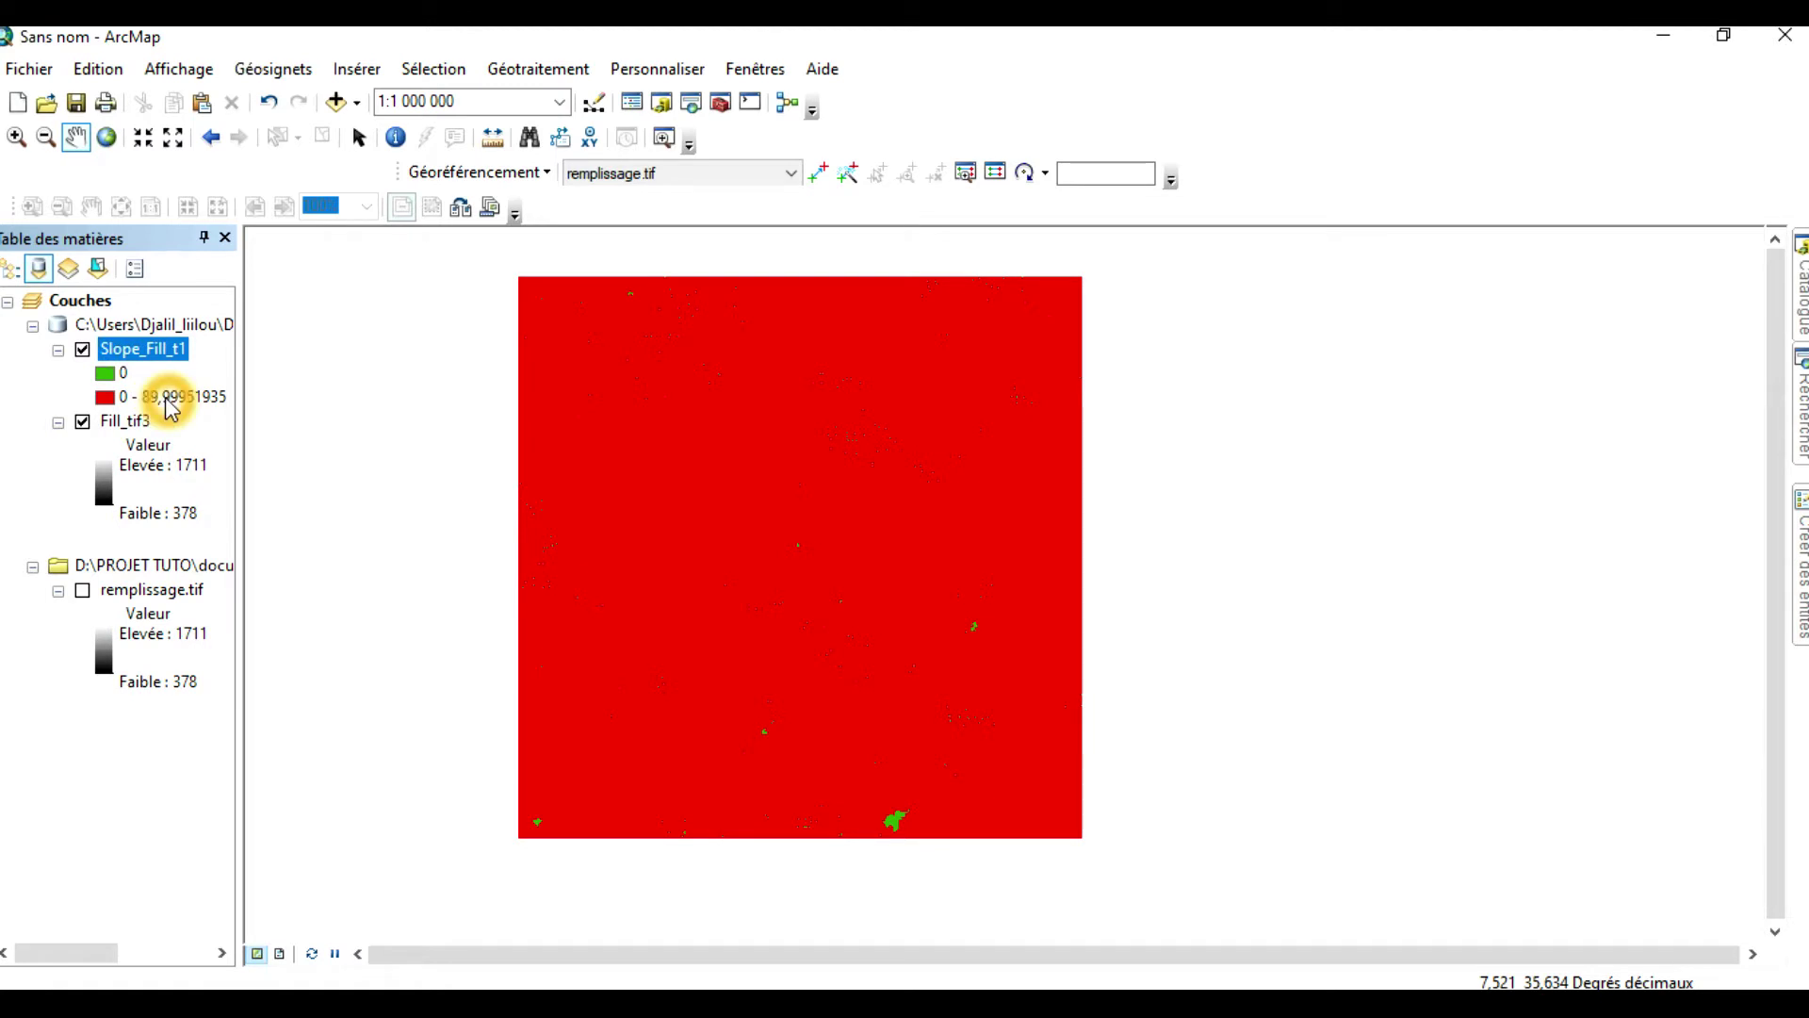
{"action": "right_click", "coordinate": [166, 348]}
{"action": "left_click", "coordinate": [194, 388]}
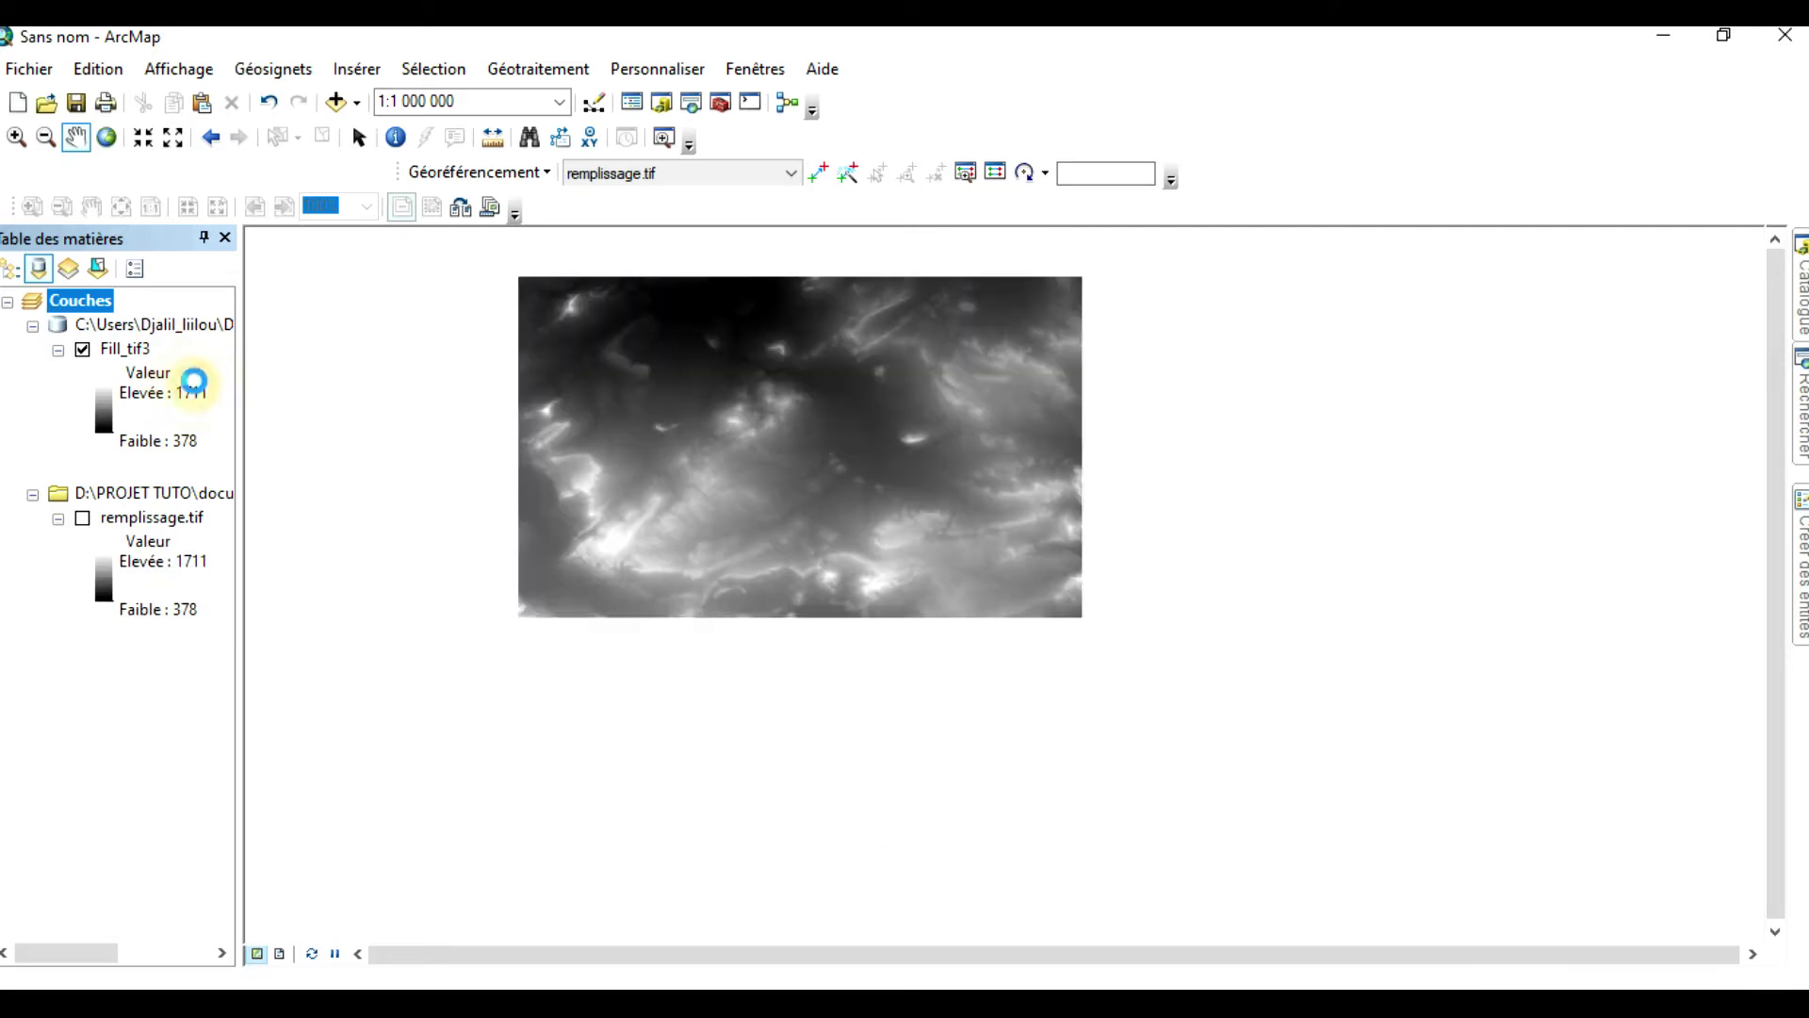
Run the Ombrage tool from the Surface toolset with Fill_tif3 as the input raster, keeping the default output, azimuth 315 and altitude 45
{"action": "left_click", "coordinate": [1800, 288]}
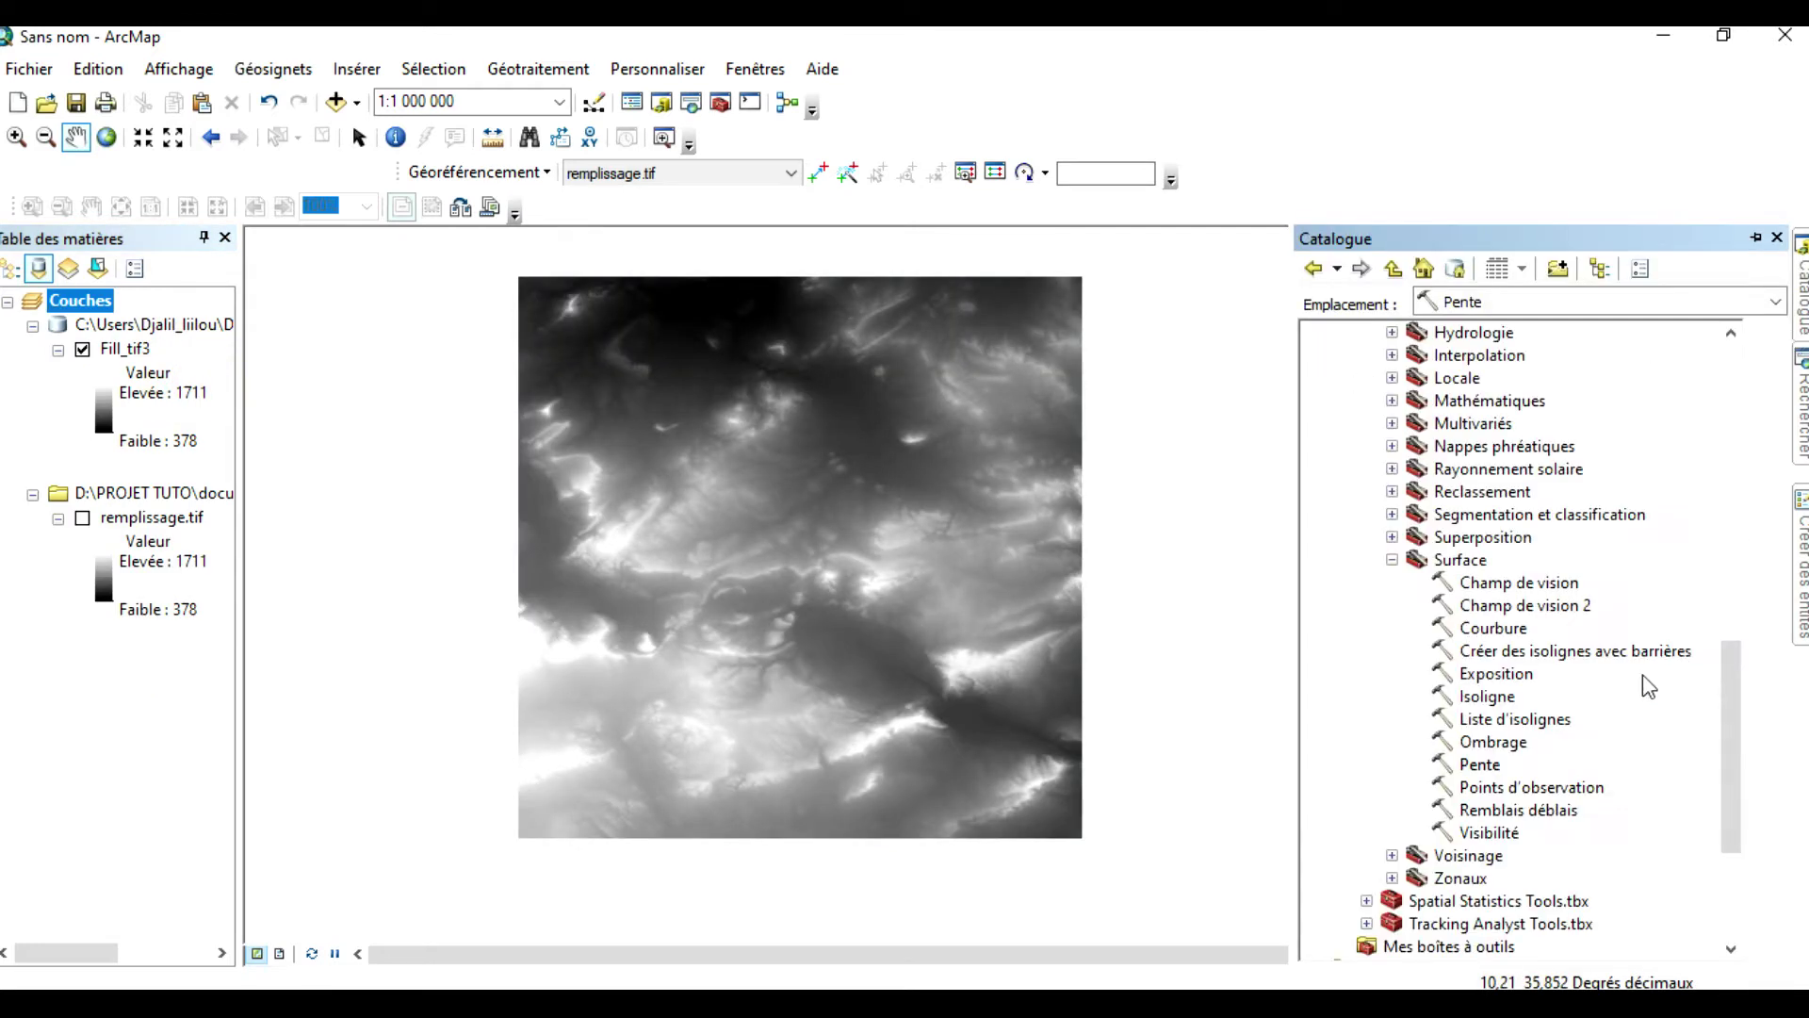
{"action": "double_click", "coordinate": [1513, 742]}
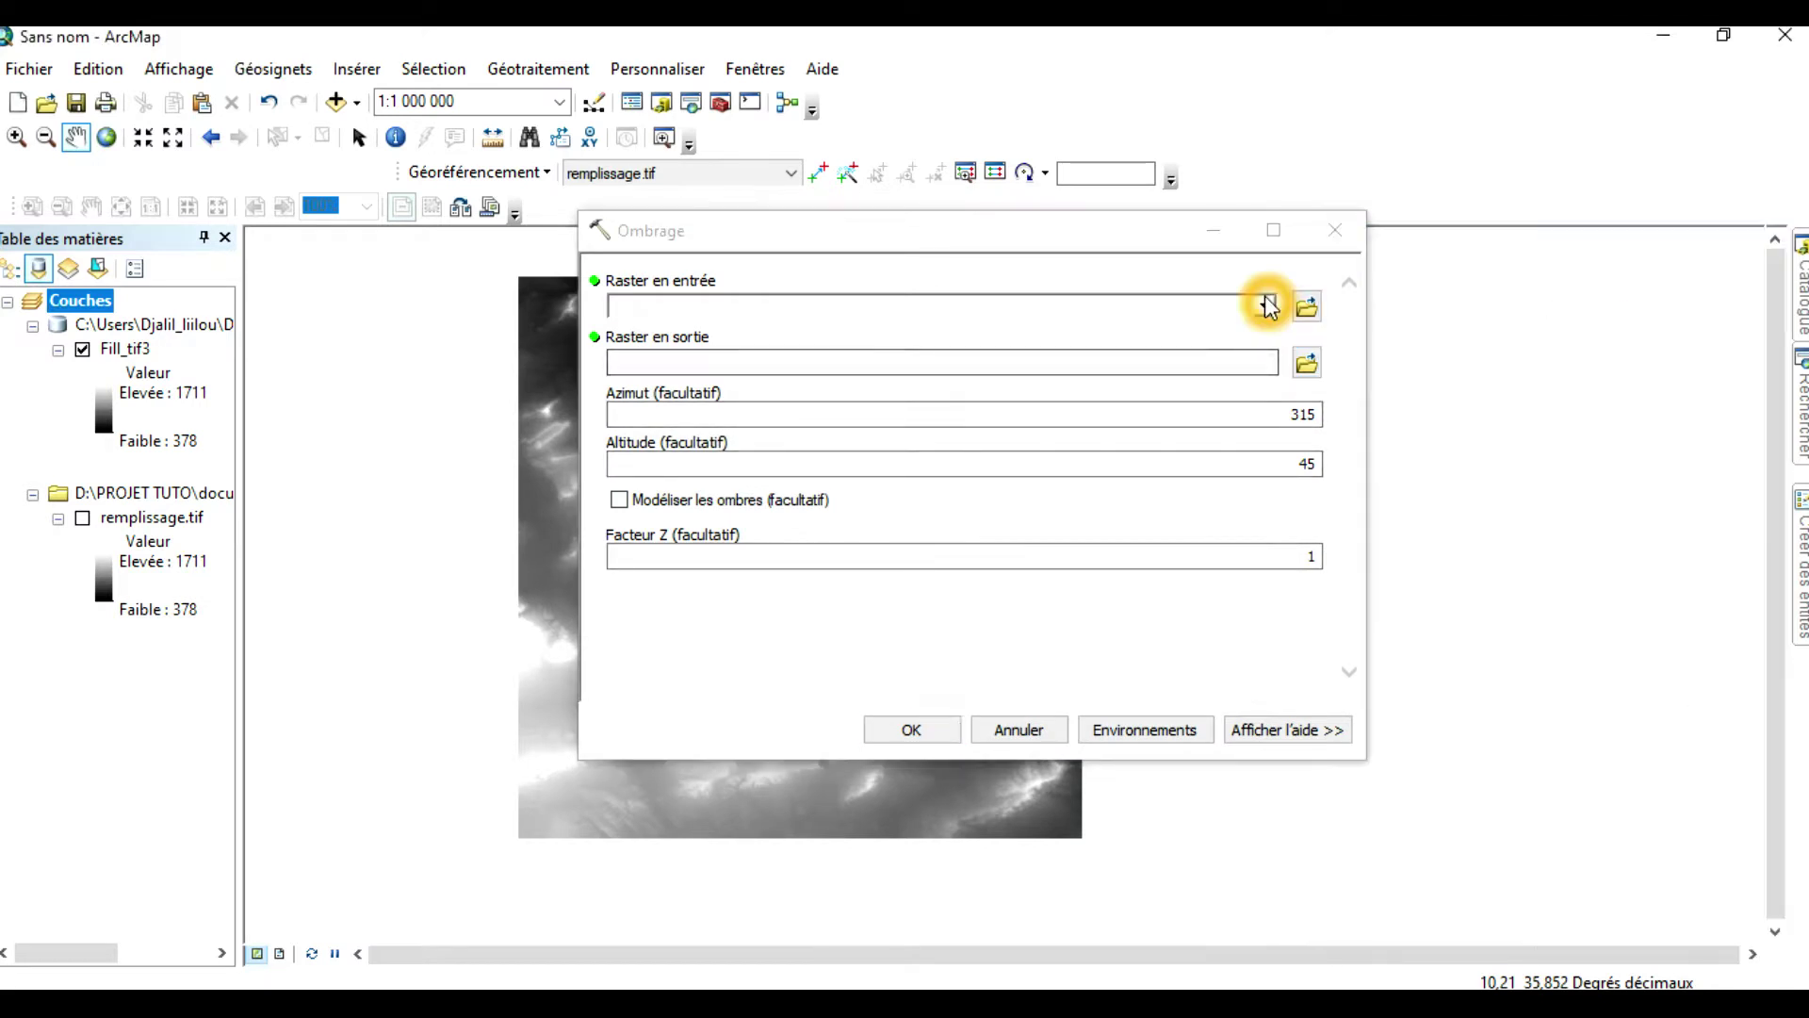
{"action": "left_click", "coordinate": [1269, 307]}
{"action": "left_click", "coordinate": [684, 334]}
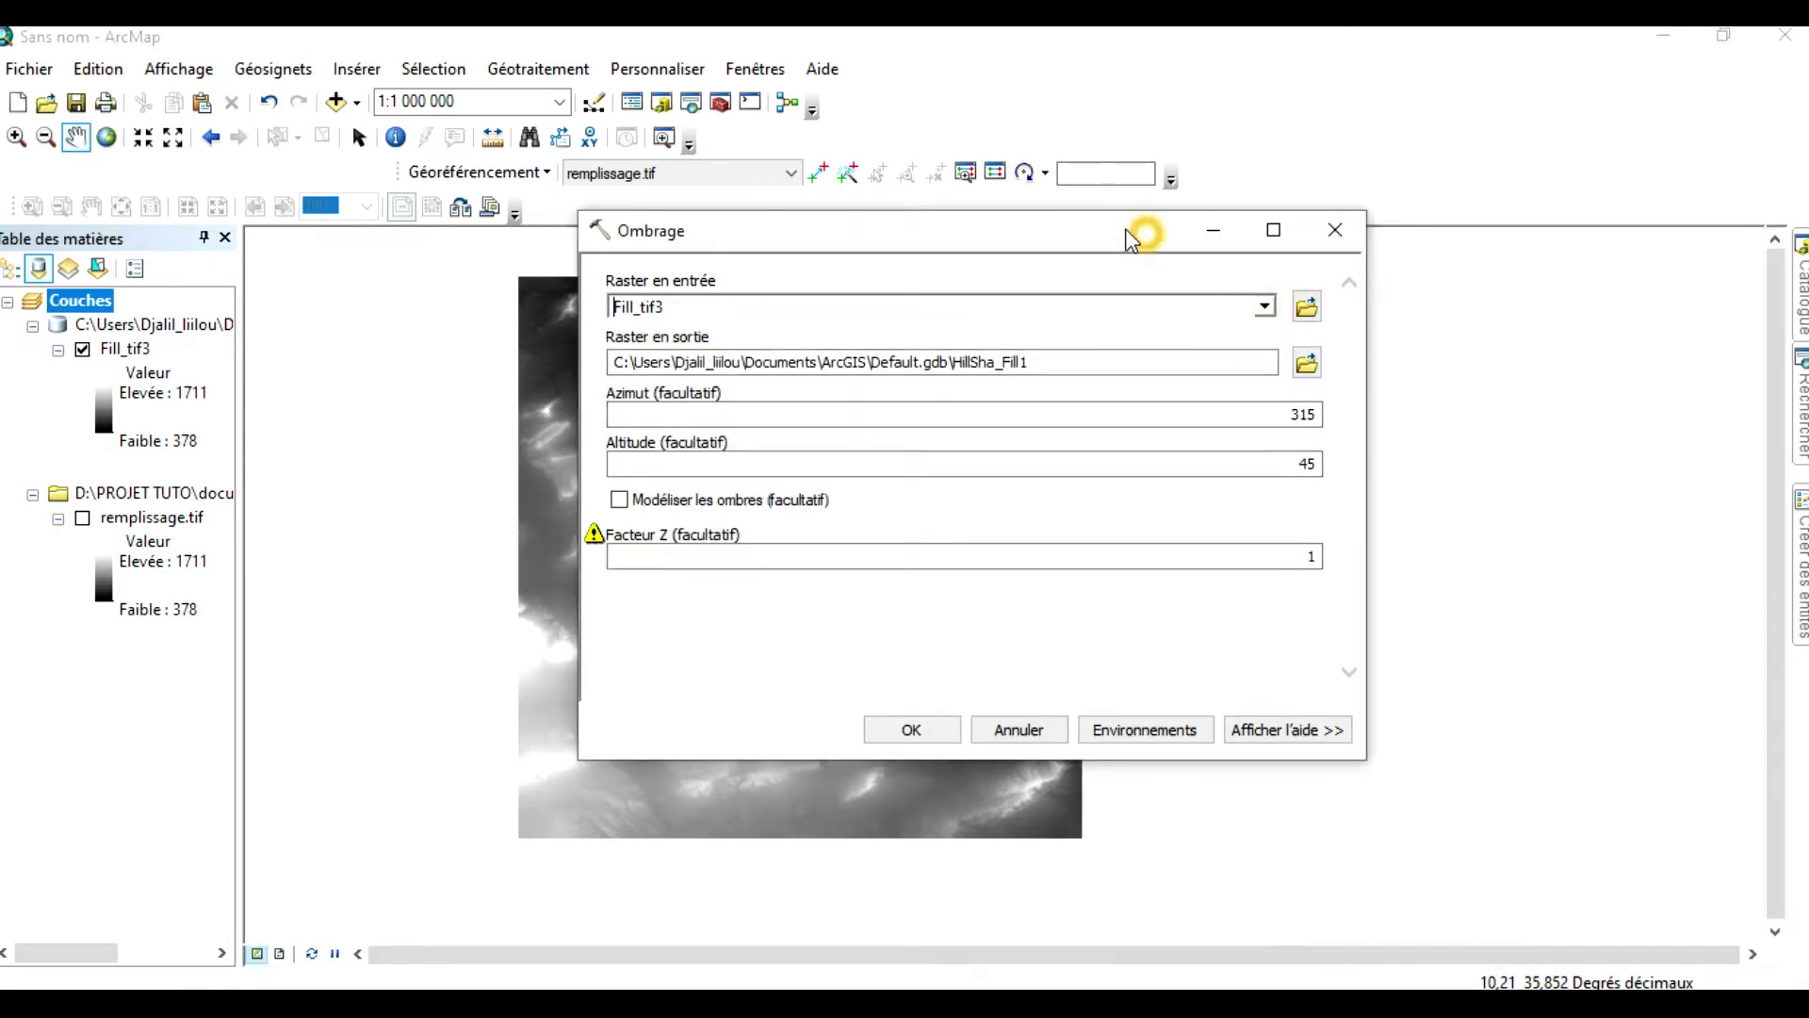
{"action": "left_click_drag", "start_coordinate": [1143, 230], "coordinate": [949, 227]}
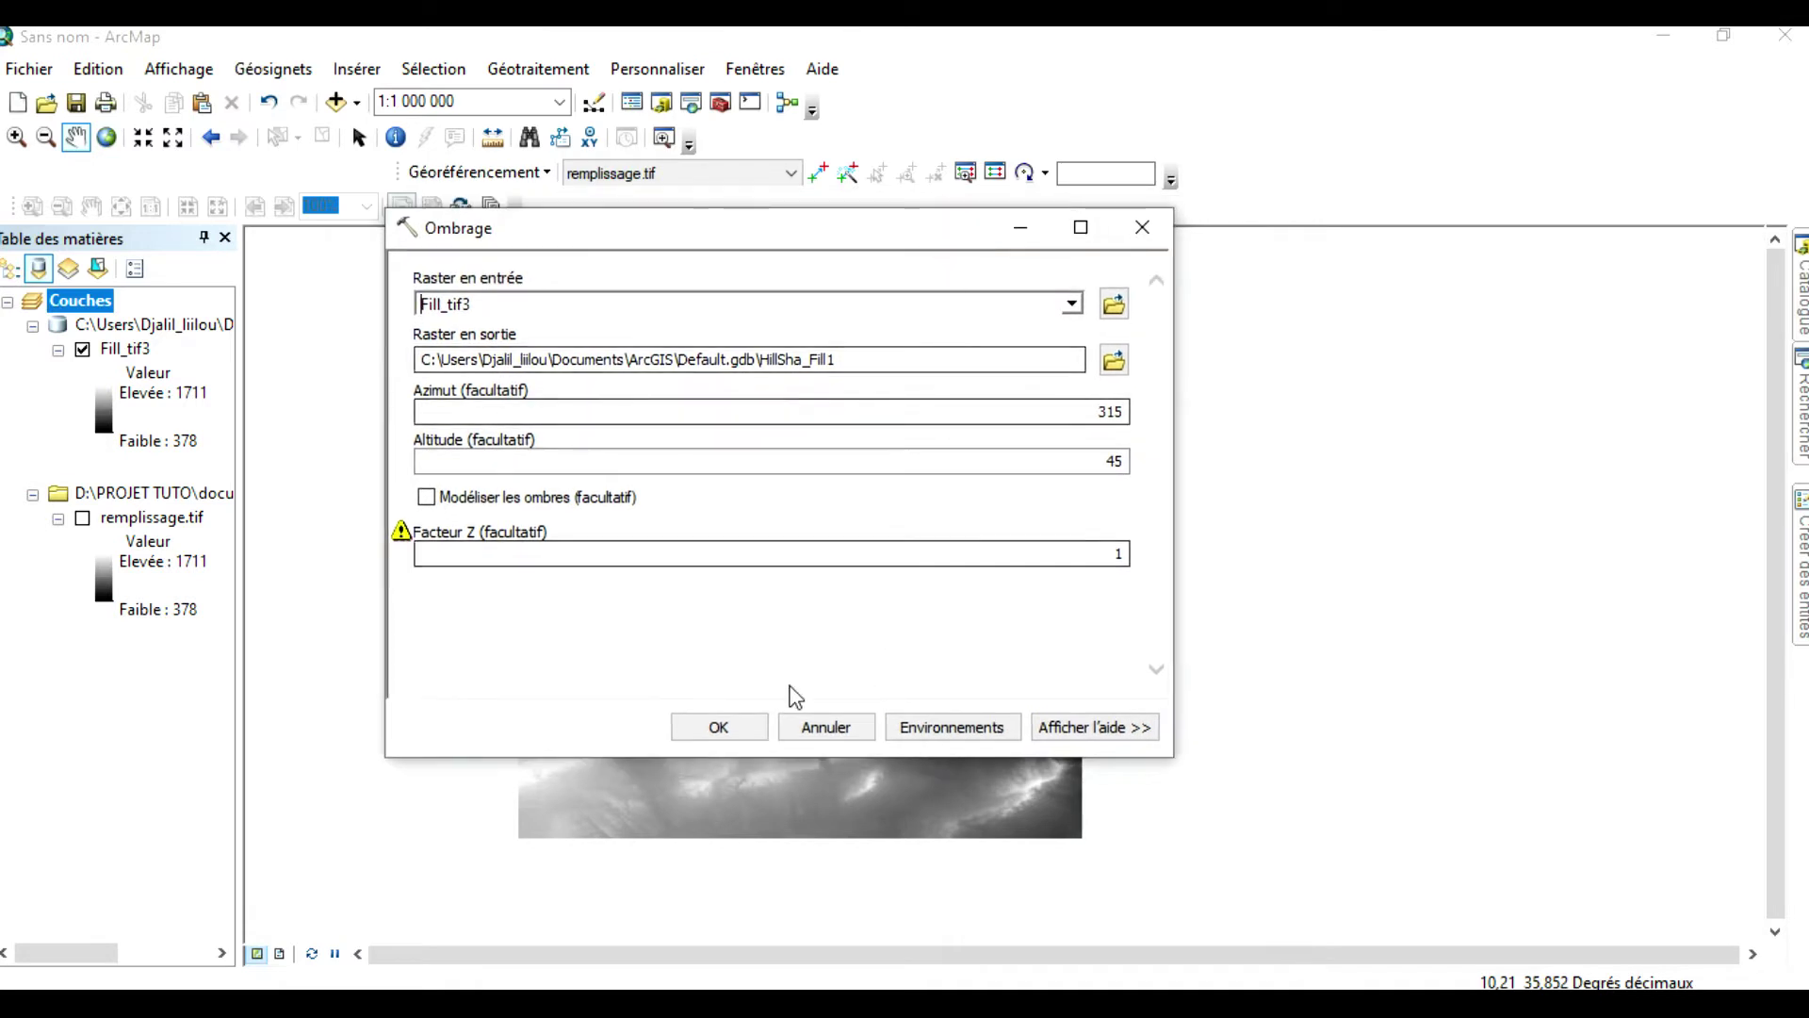
{"action": "left_click", "coordinate": [718, 727]}
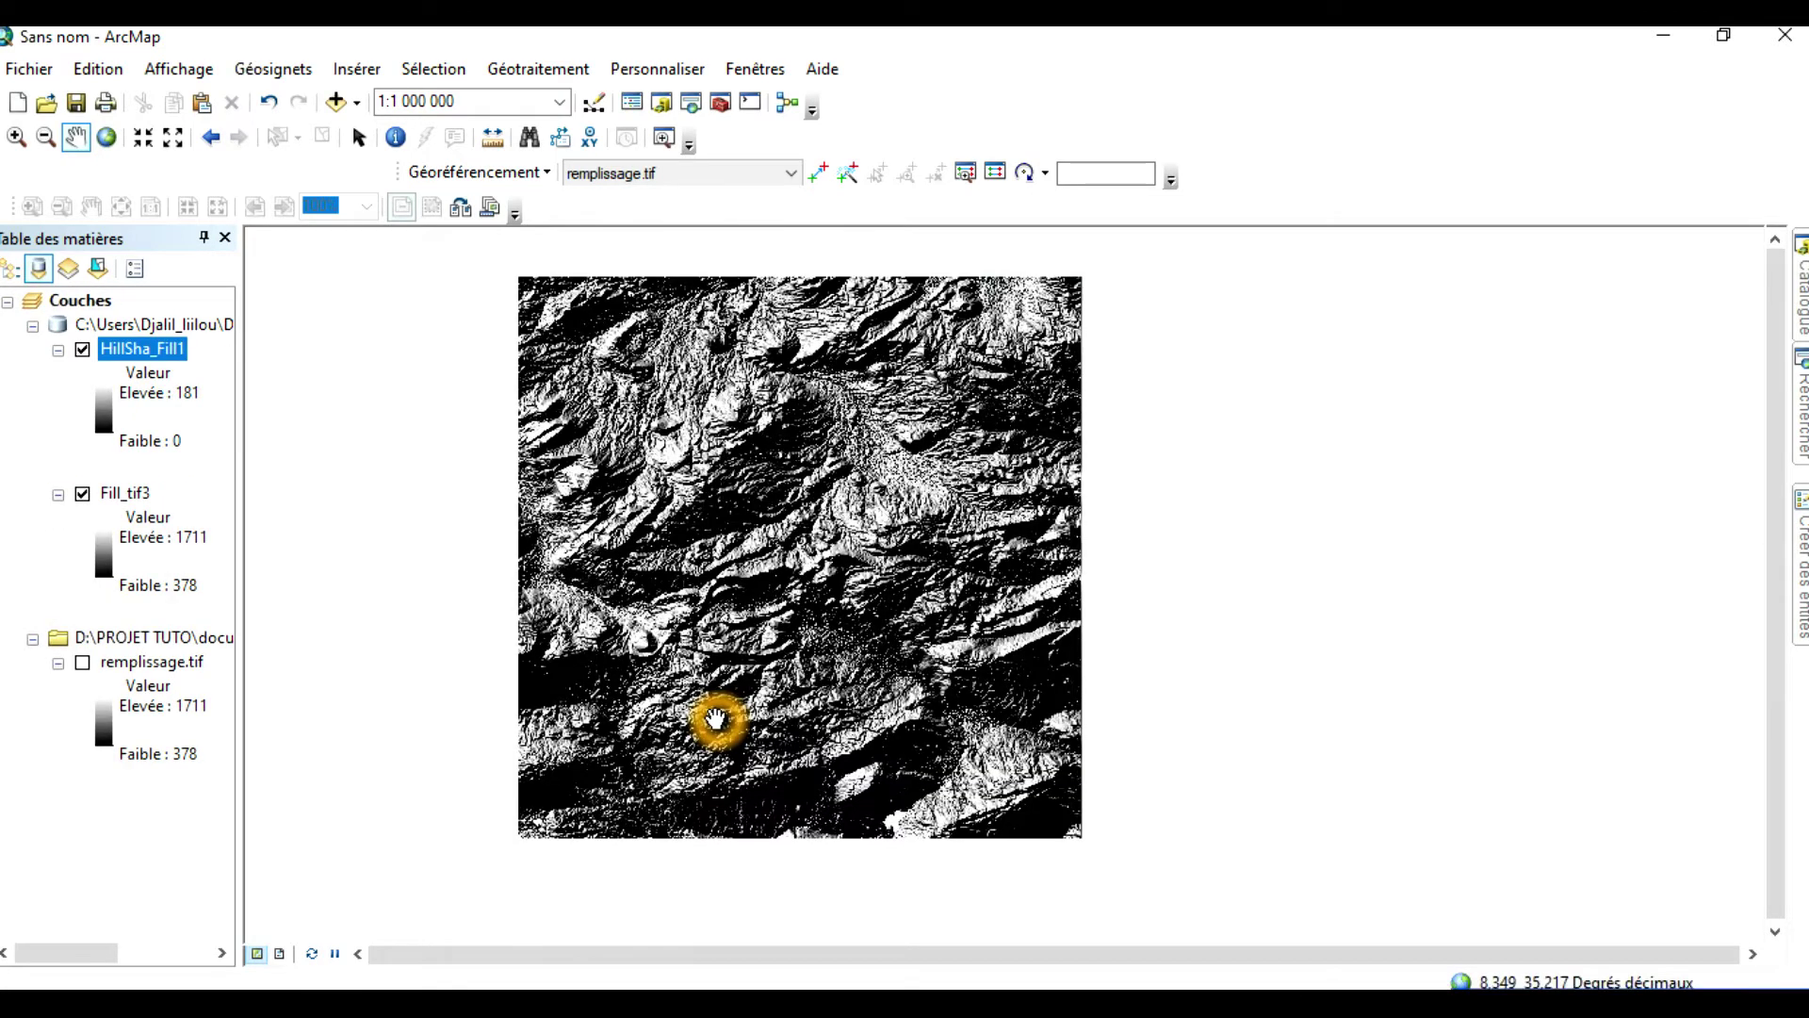
{"action": "left_click", "coordinate": [741, 632]}
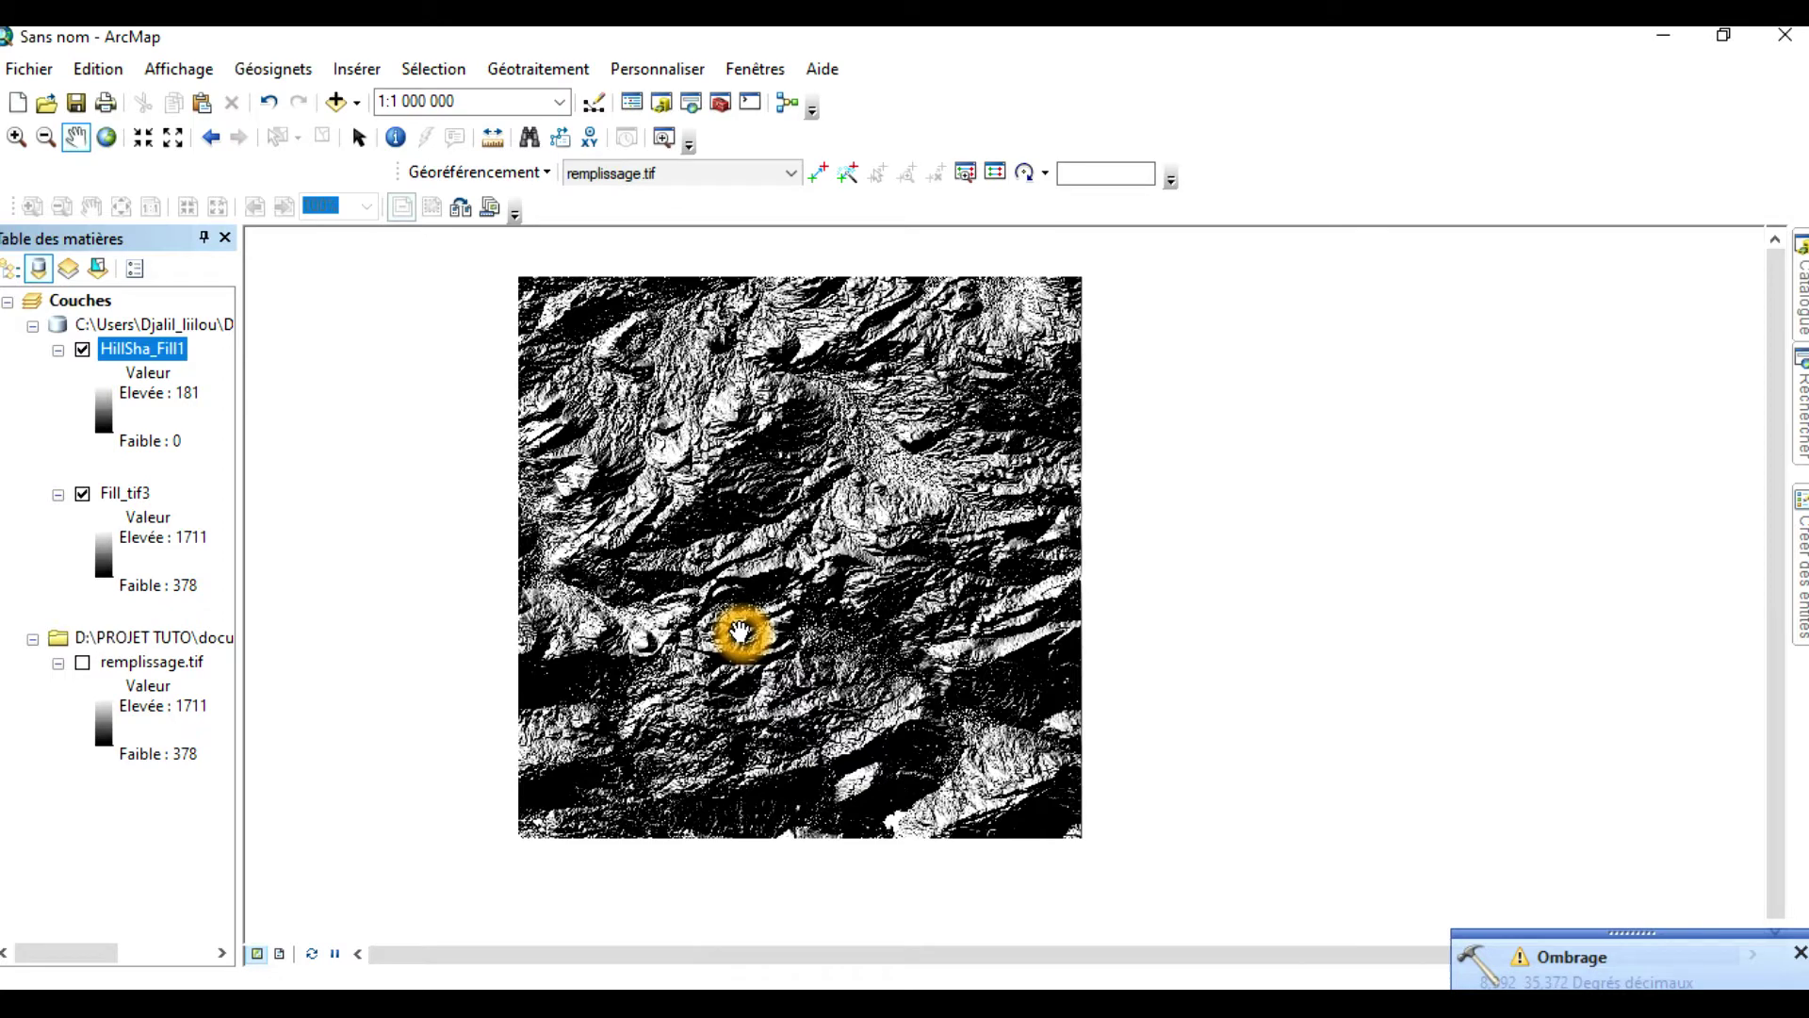
Export the HillSha_Fill1 raster to D:\PROJET TUTO\document_à_utilisé as ombrage in TIFF format, without adding it to the map
{"action": "right_click", "coordinate": [147, 349]}
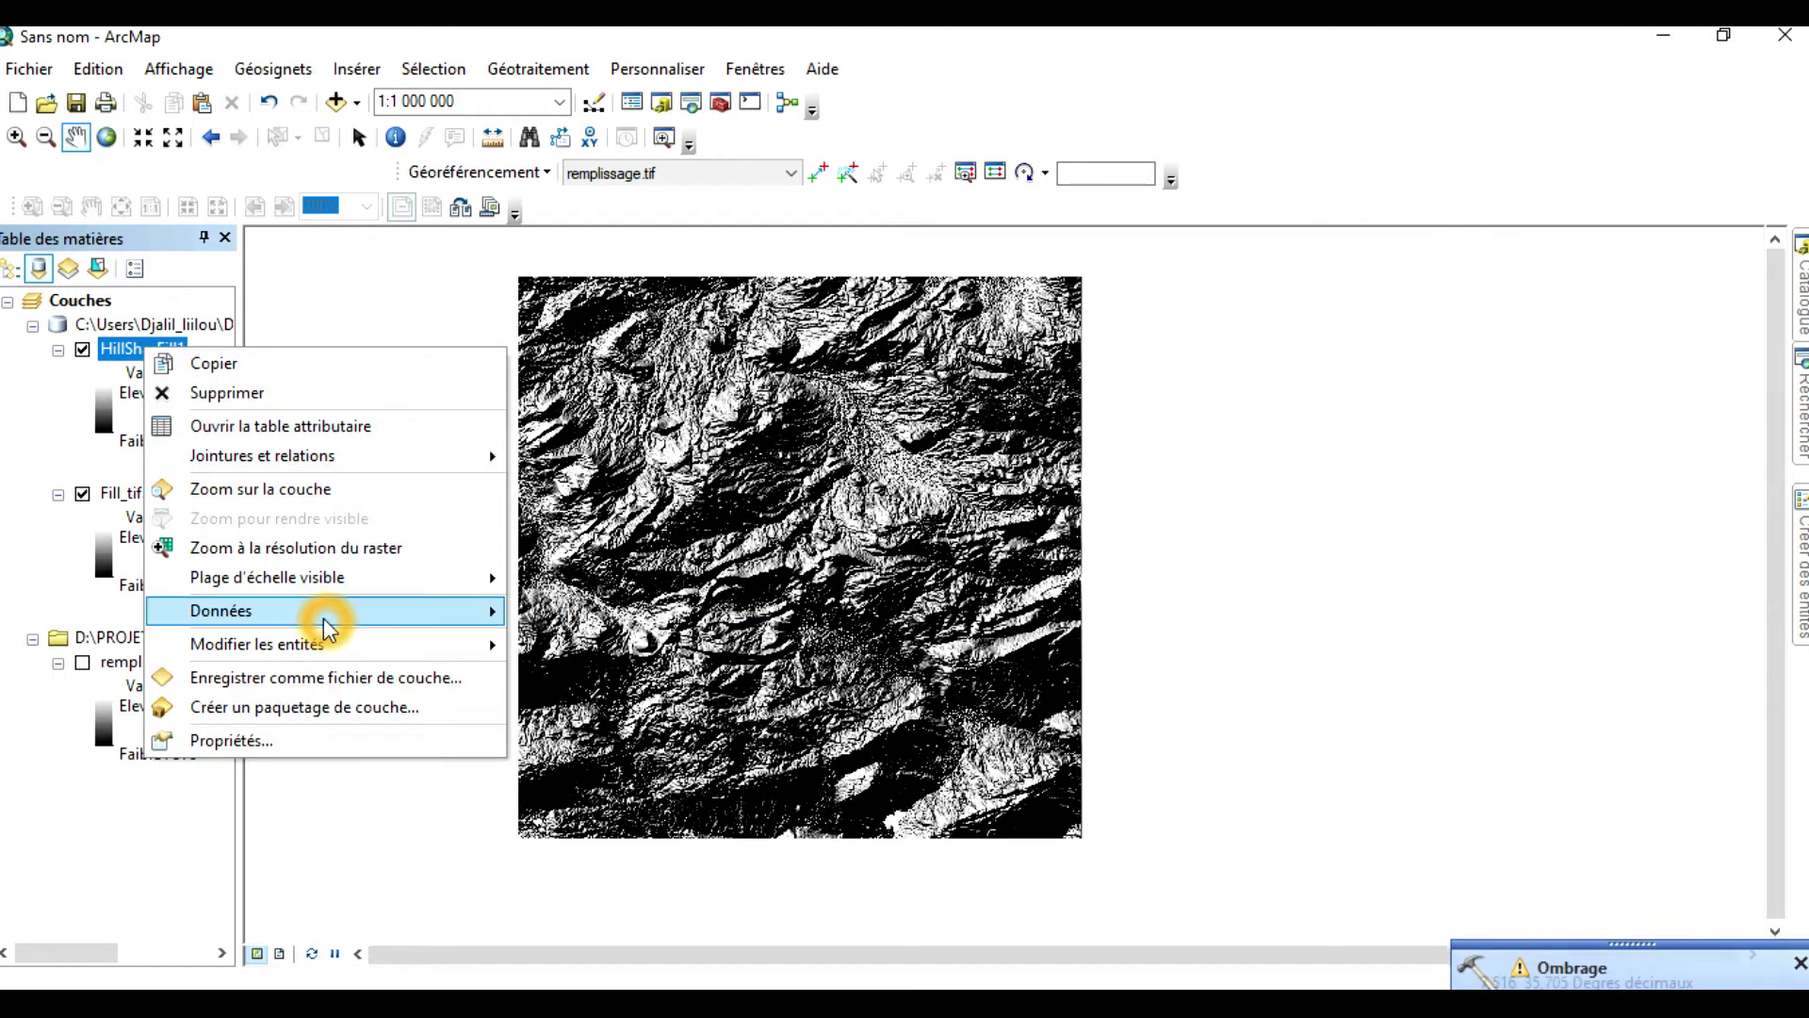
{"action": "mouse_move", "coordinate": [324, 618]}
{"action": "left_click", "coordinate": [671, 641]}
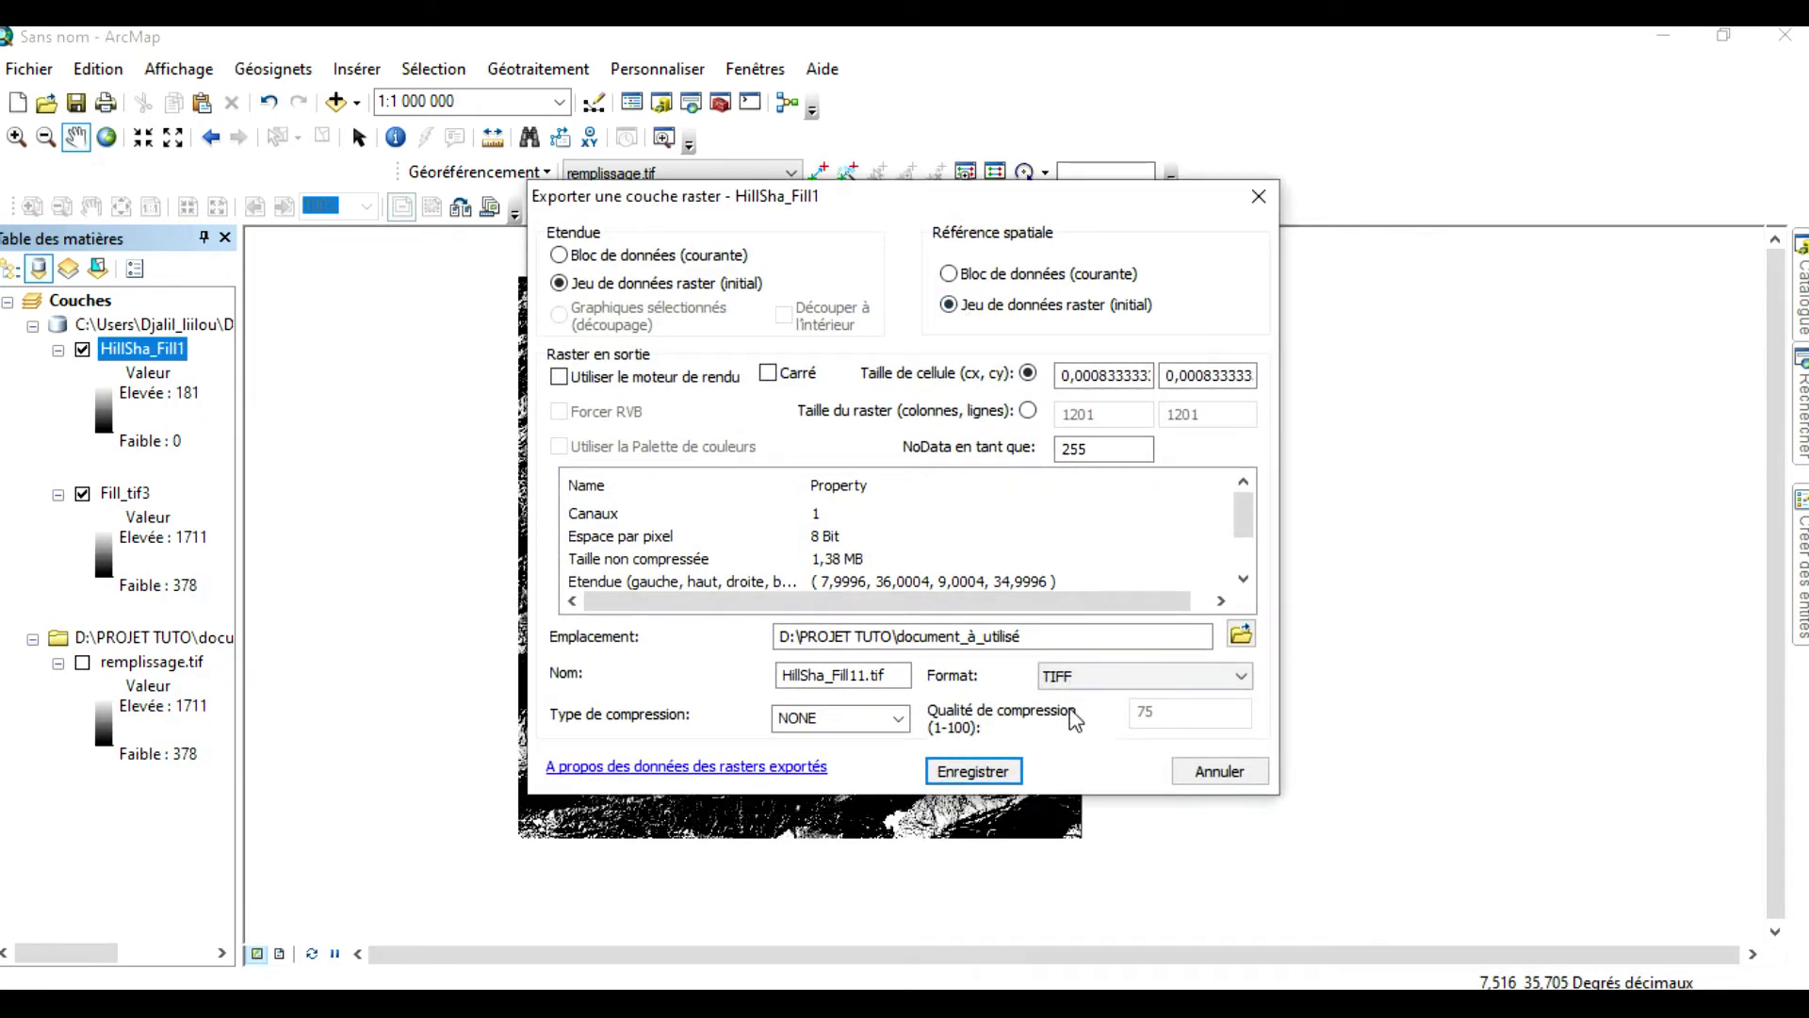
{"action": "left_click", "coordinate": [1240, 636]}
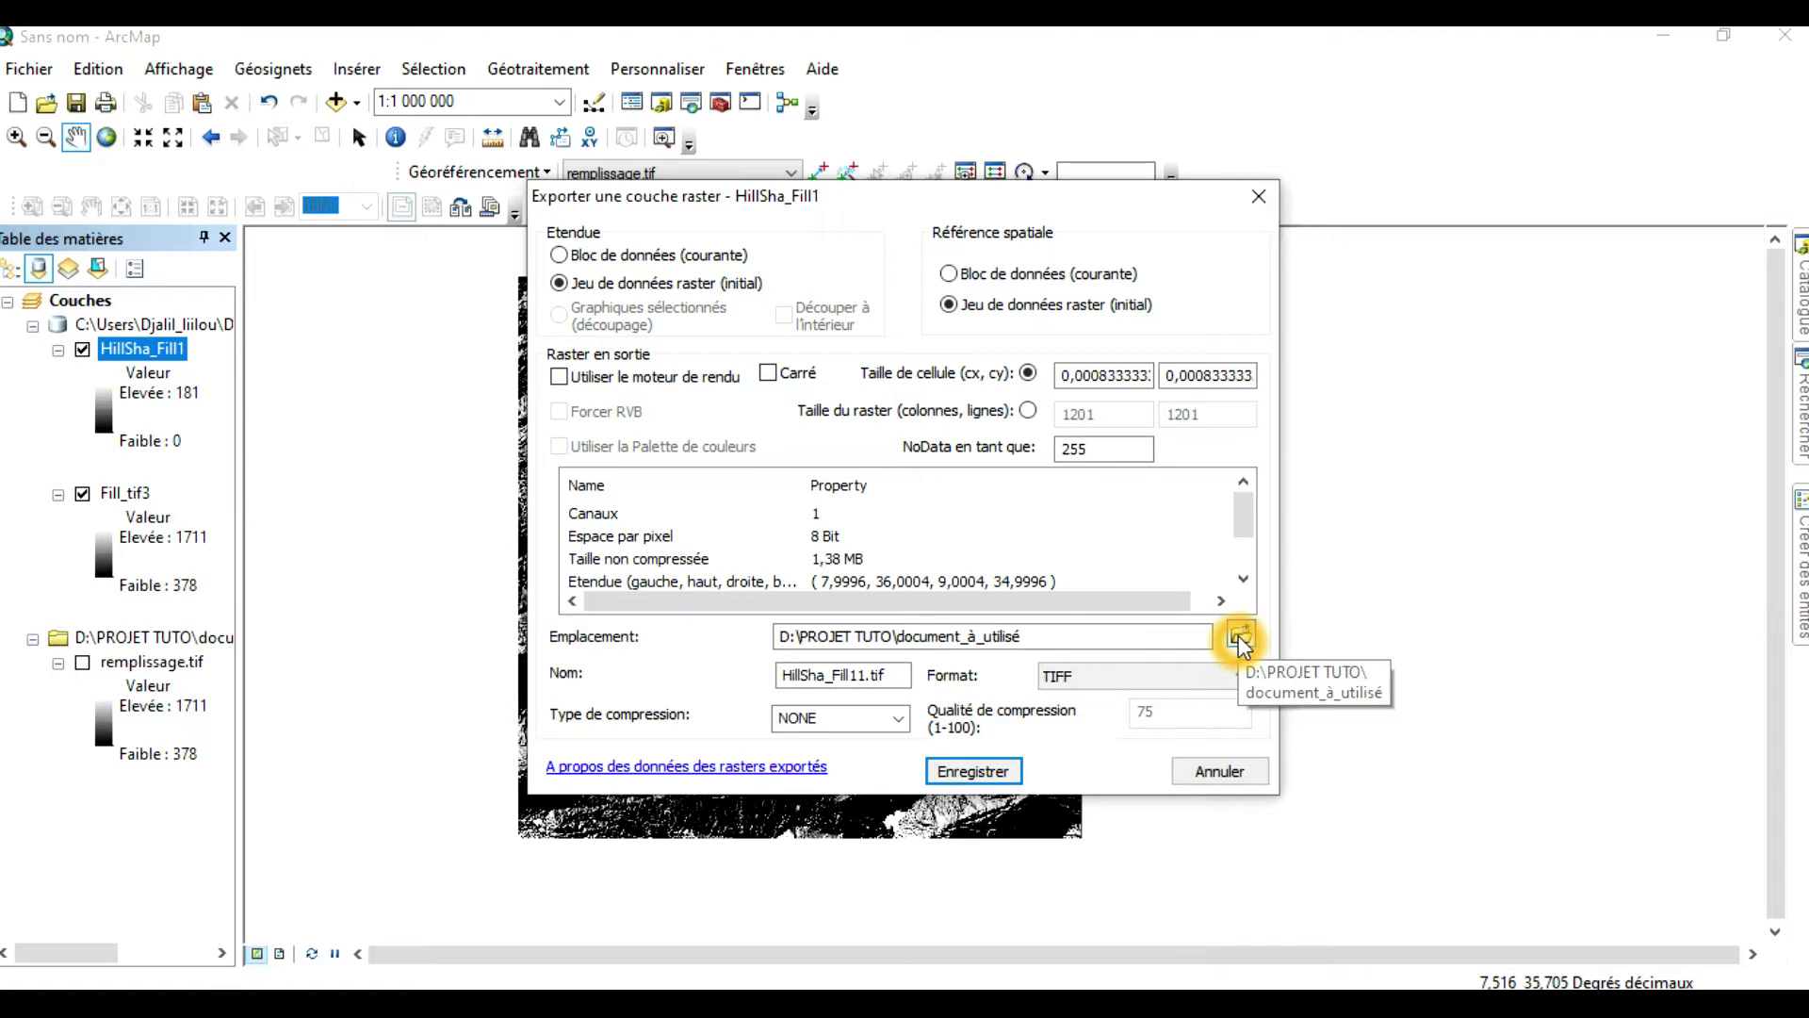
{"action": "left_click", "coordinate": [810, 677]}
{"action": "double_click", "coordinate": [810, 676]}
{"action": "type", "text": "o"}
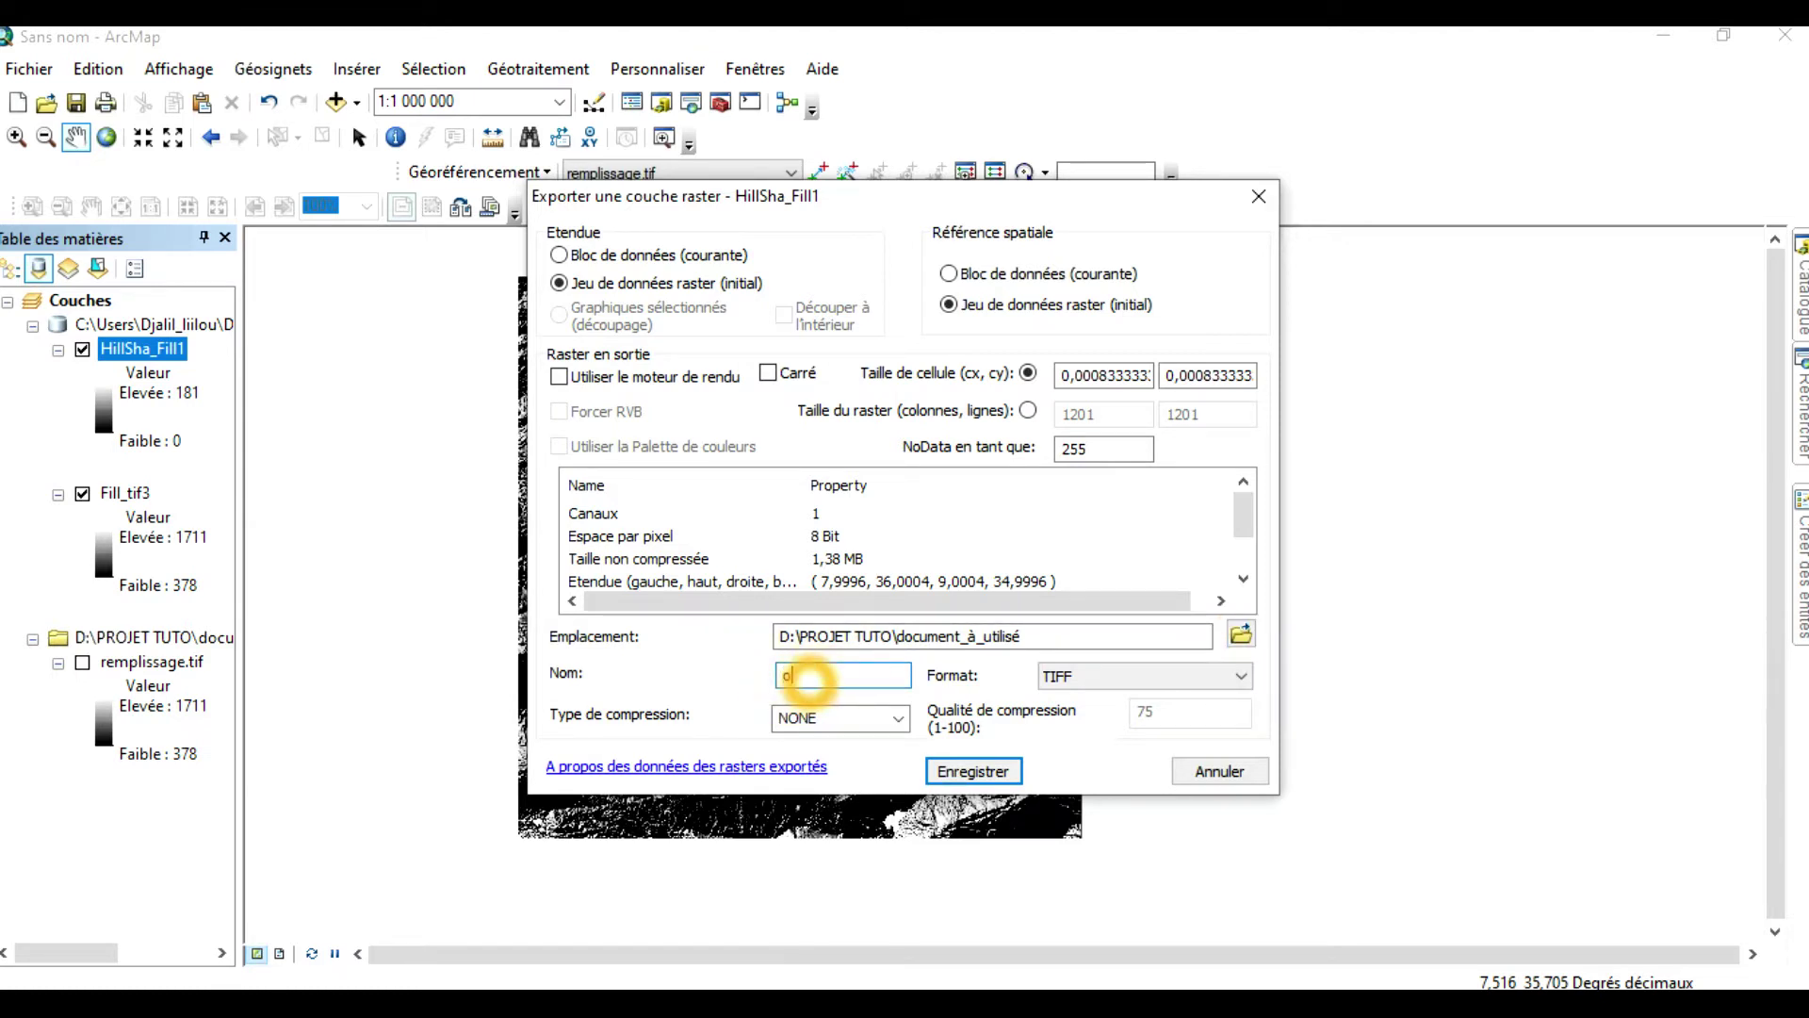
{"action": "type", "text": "mbrage"}
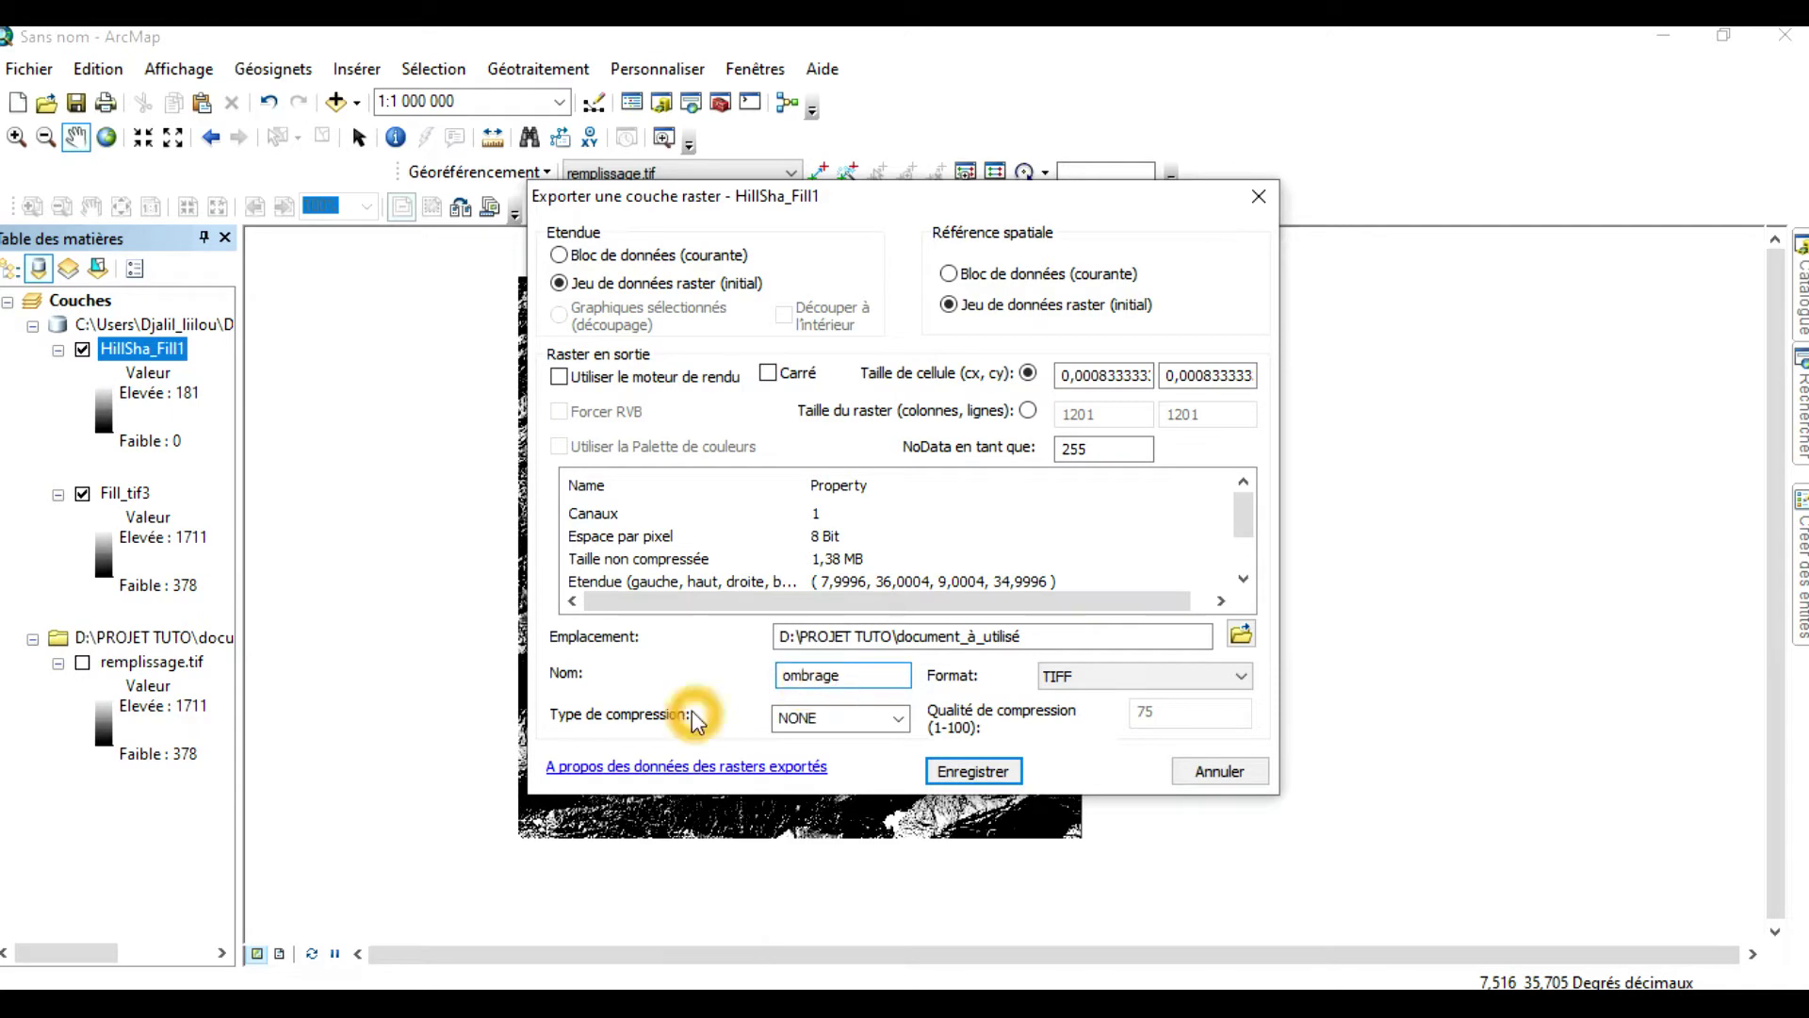
{"action": "left_click", "coordinate": [973, 772]}
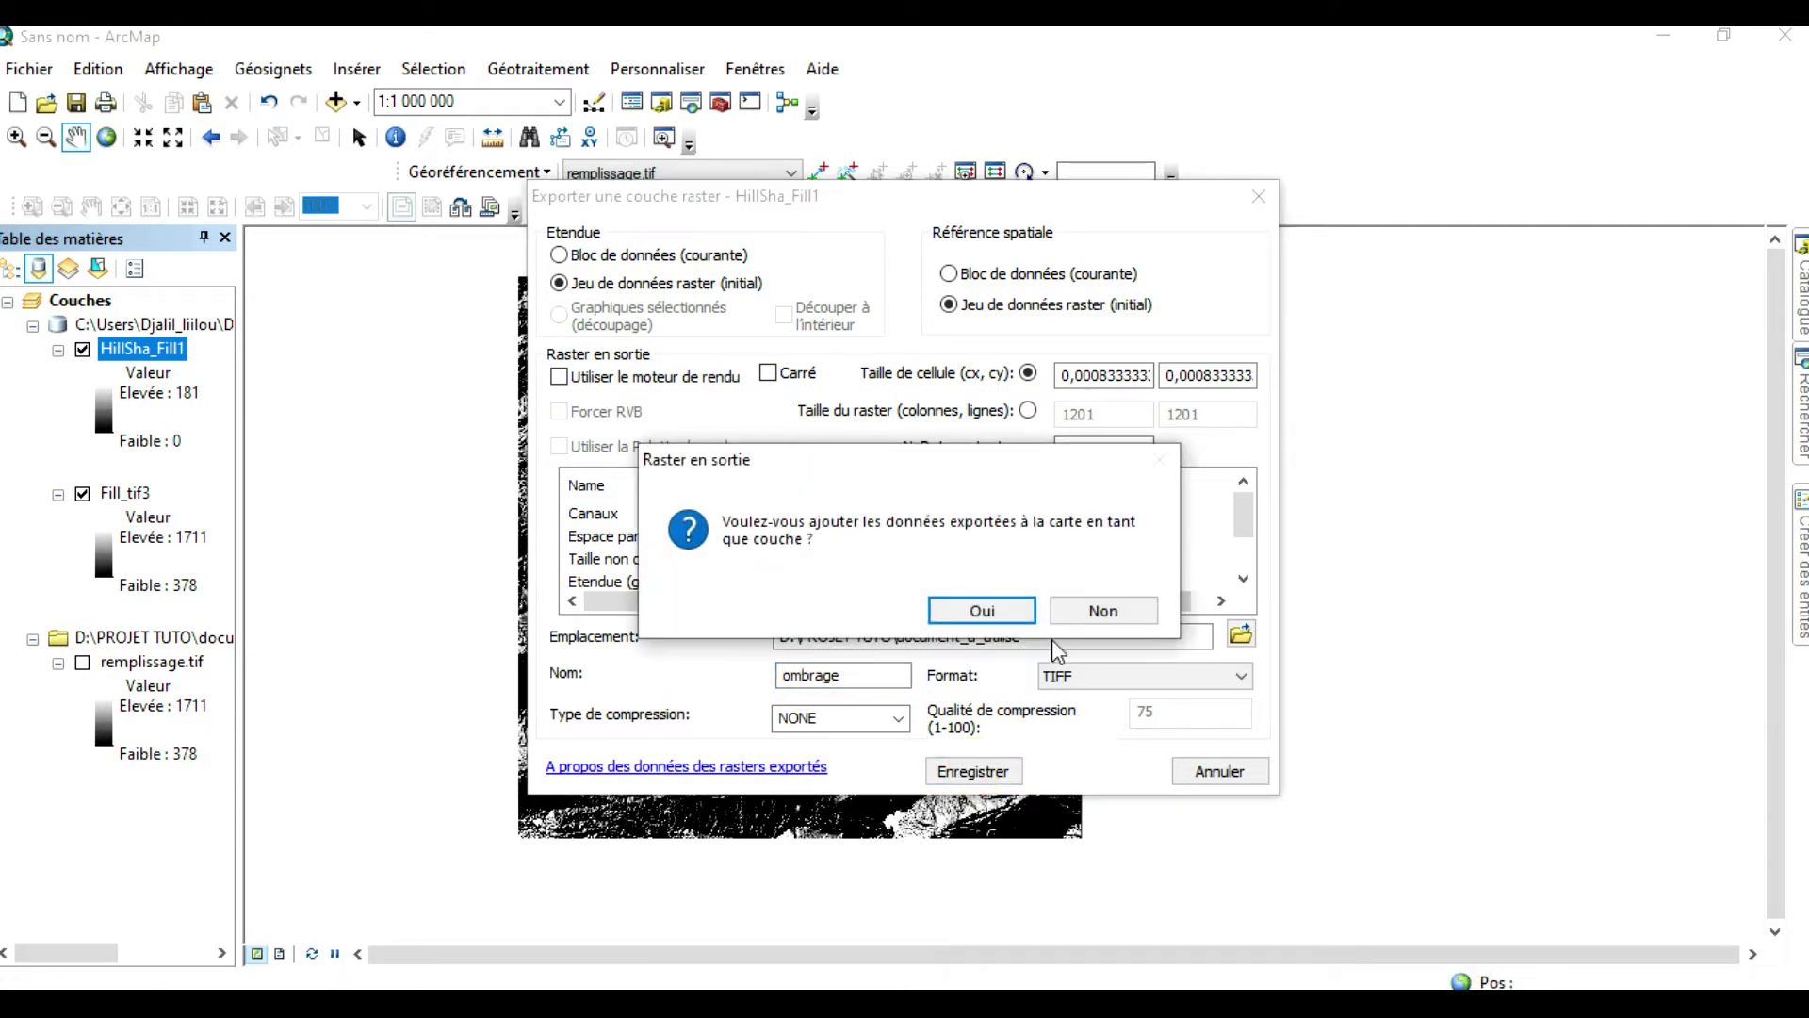
{"action": "left_click", "coordinate": [1088, 610]}
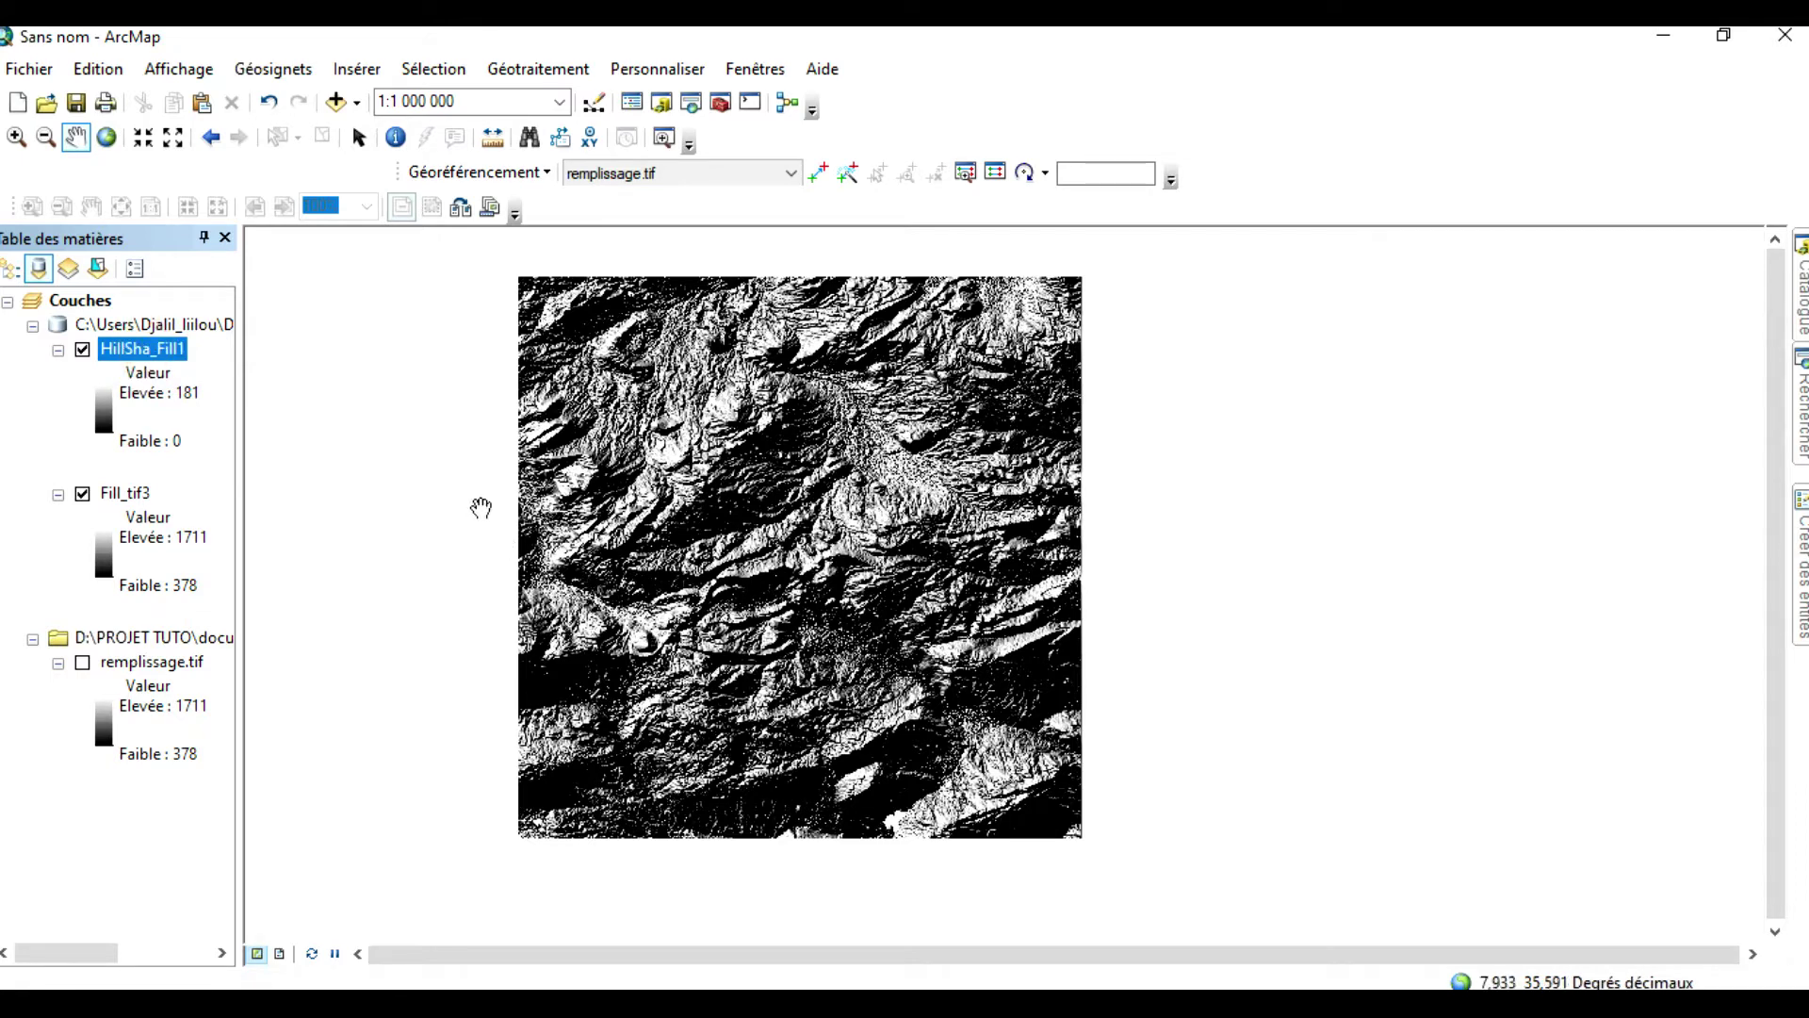
Switch to the PowerPoint presentation Présentation-projet-tuteuré2 and view the slide on the essential steps for applying the classification
{"action": "left_click", "coordinate": [692, 500]}
{"action": "scroll", "coordinate": [698, 500], "scroll_direction": "up", "scroll_amount": 1}
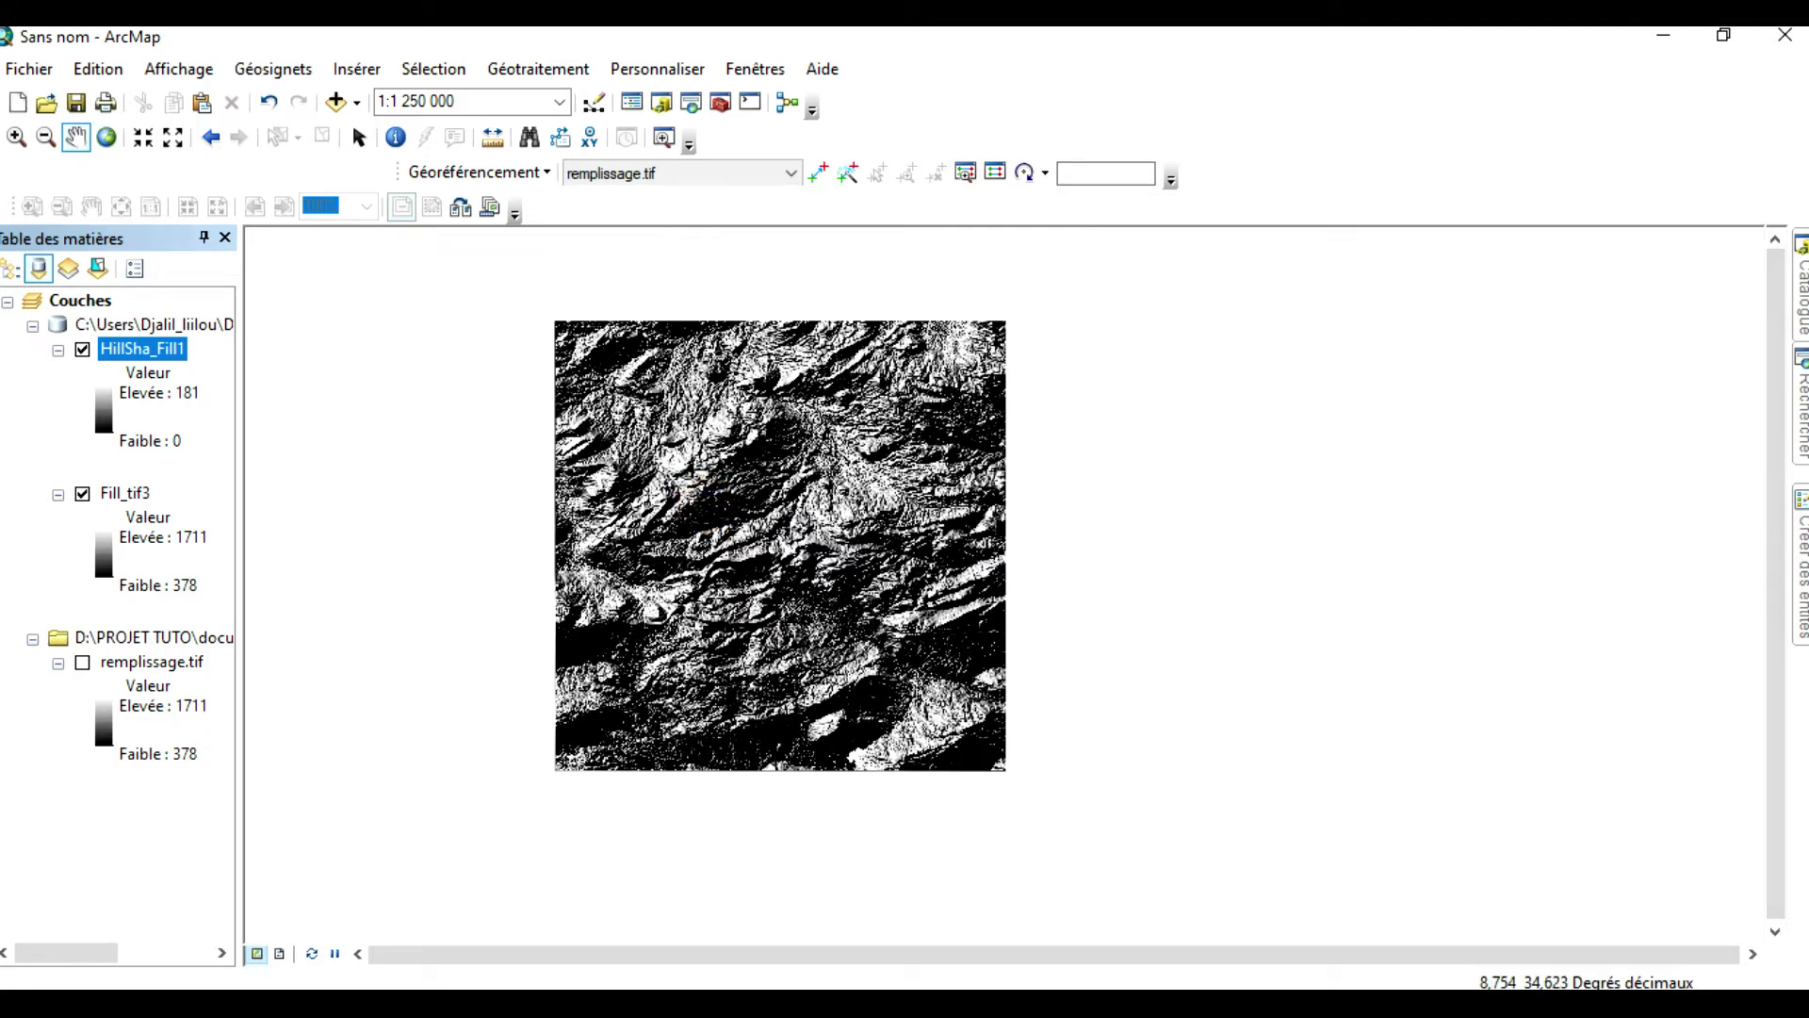
{"action": "key", "text": "alt+Tab"}
{"action": "left_click", "coordinate": [1247, 617]}
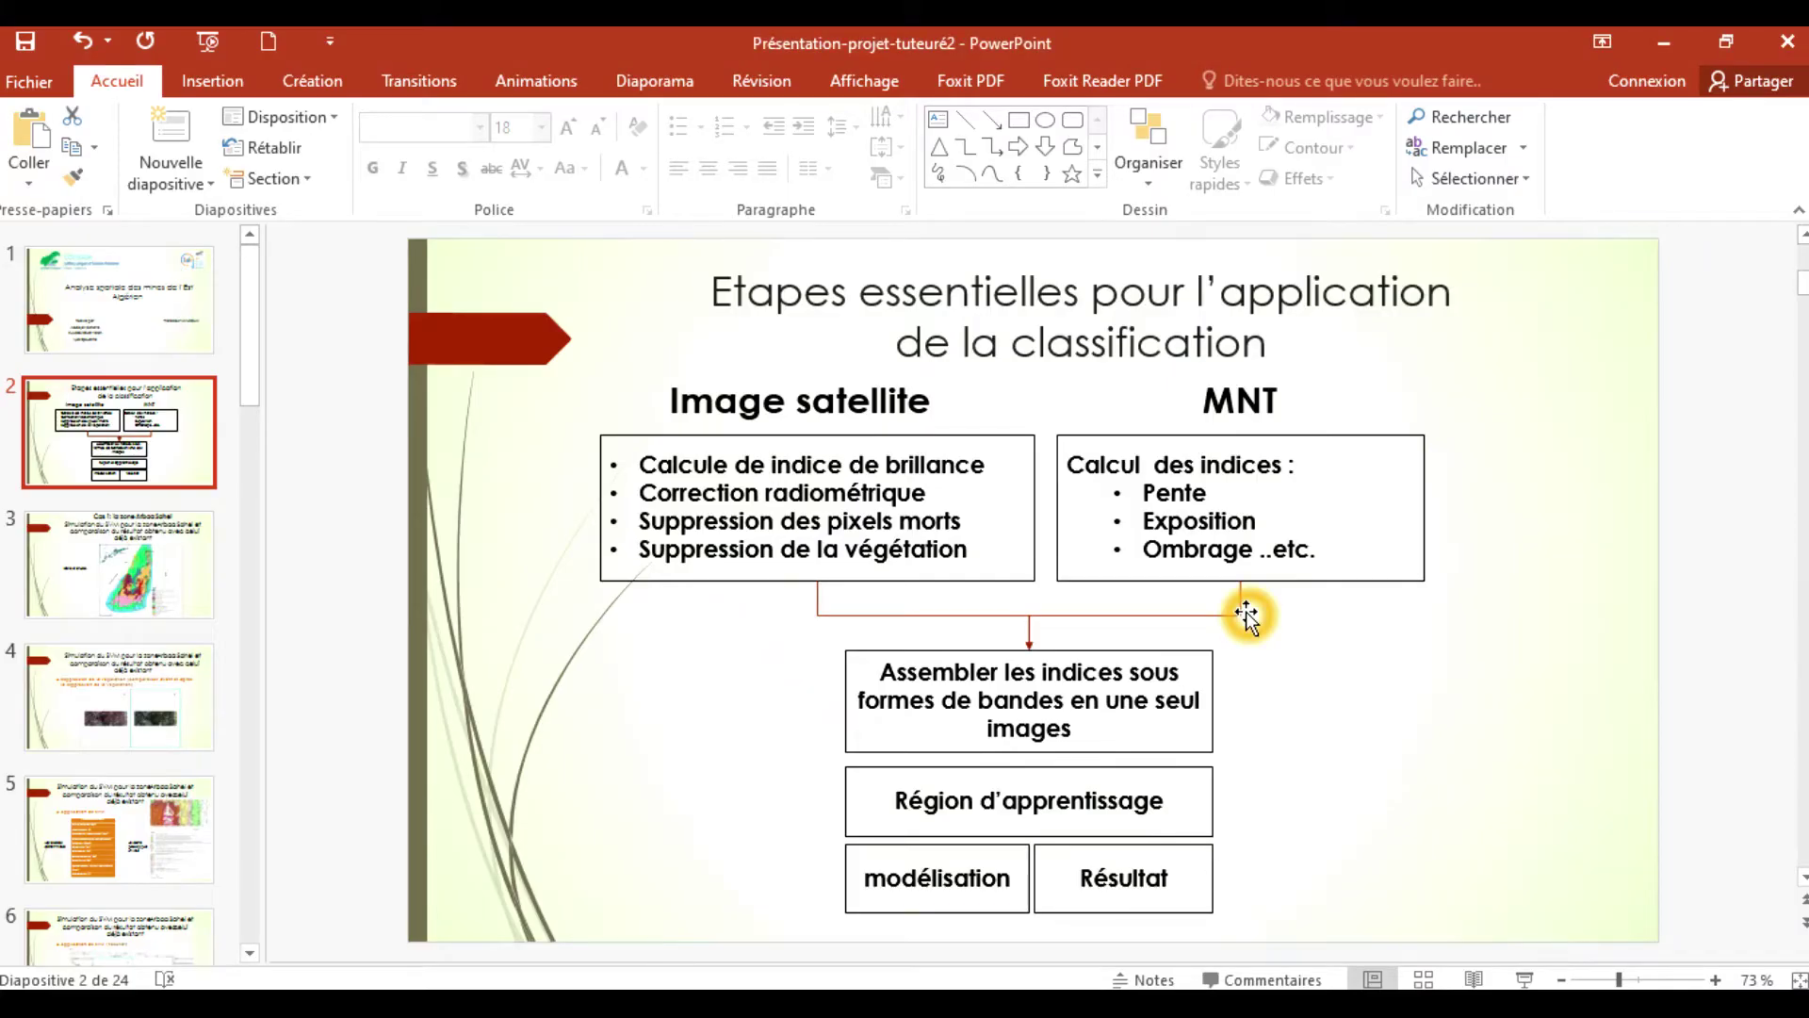
{"action": "left_click", "coordinate": [1004, 441]}
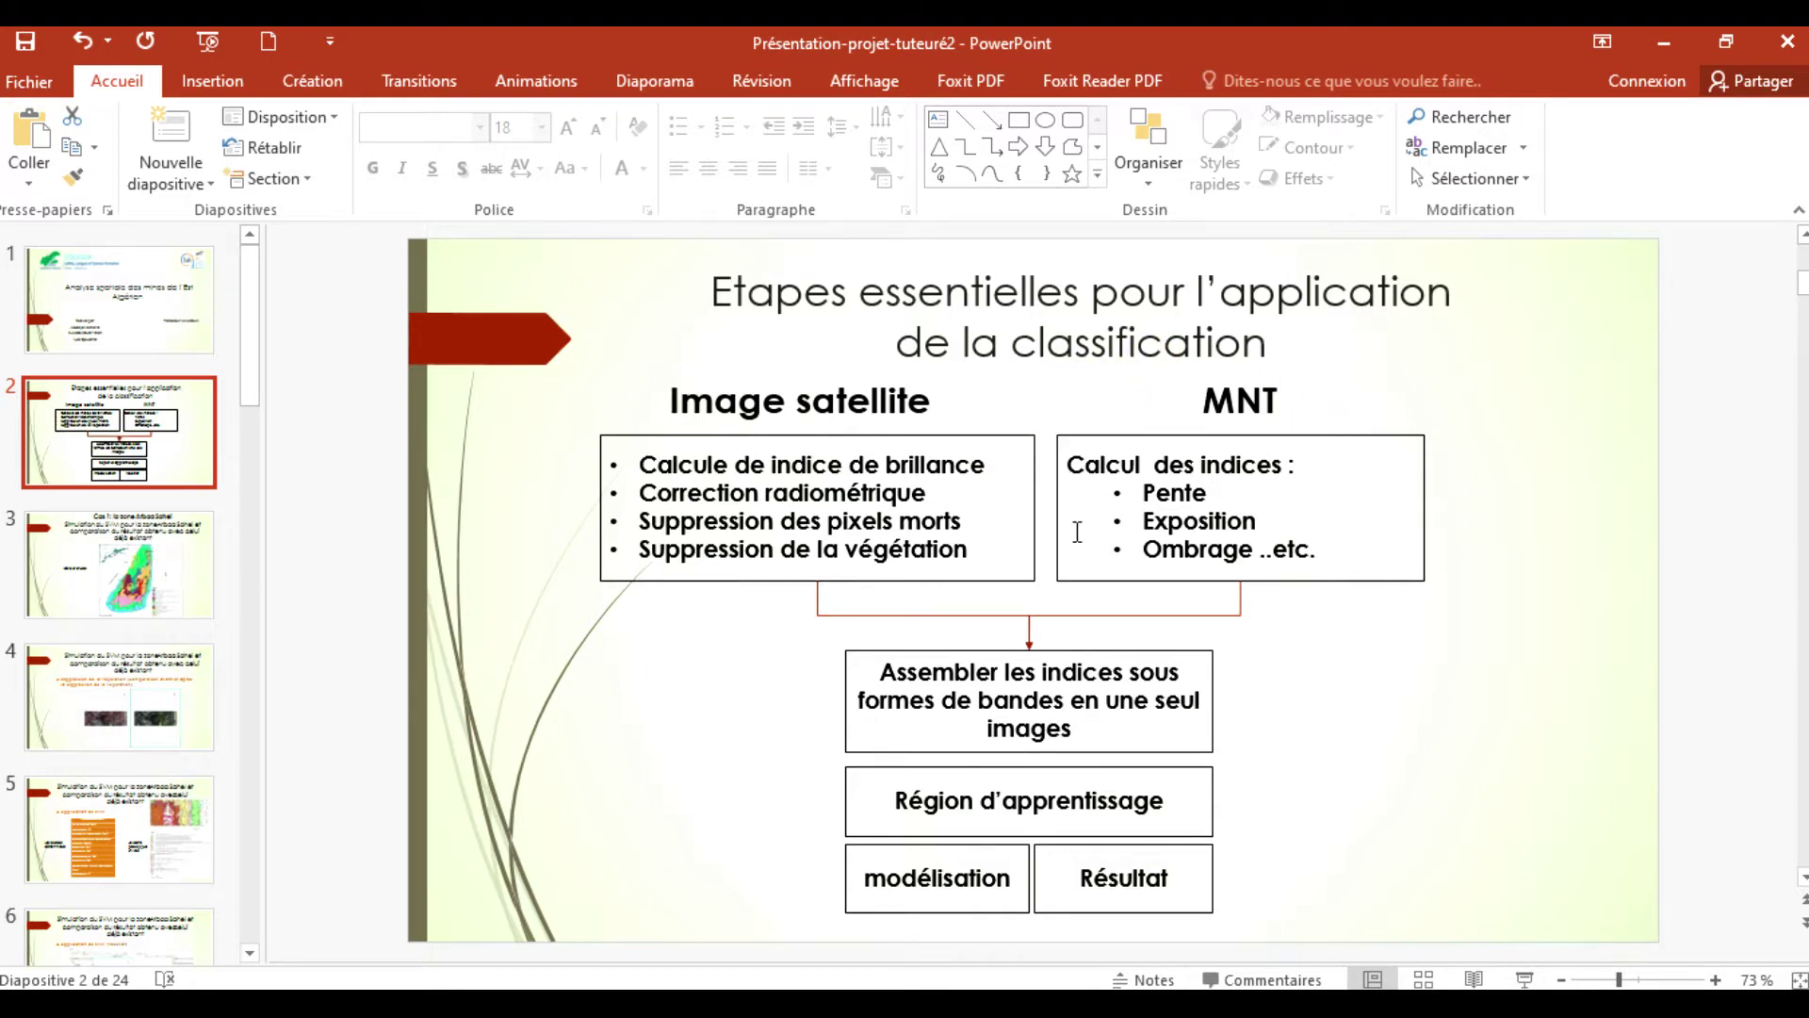
{"action": "left_click", "coordinate": [1072, 574]}
{"action": "left_click", "coordinate": [1035, 450]}
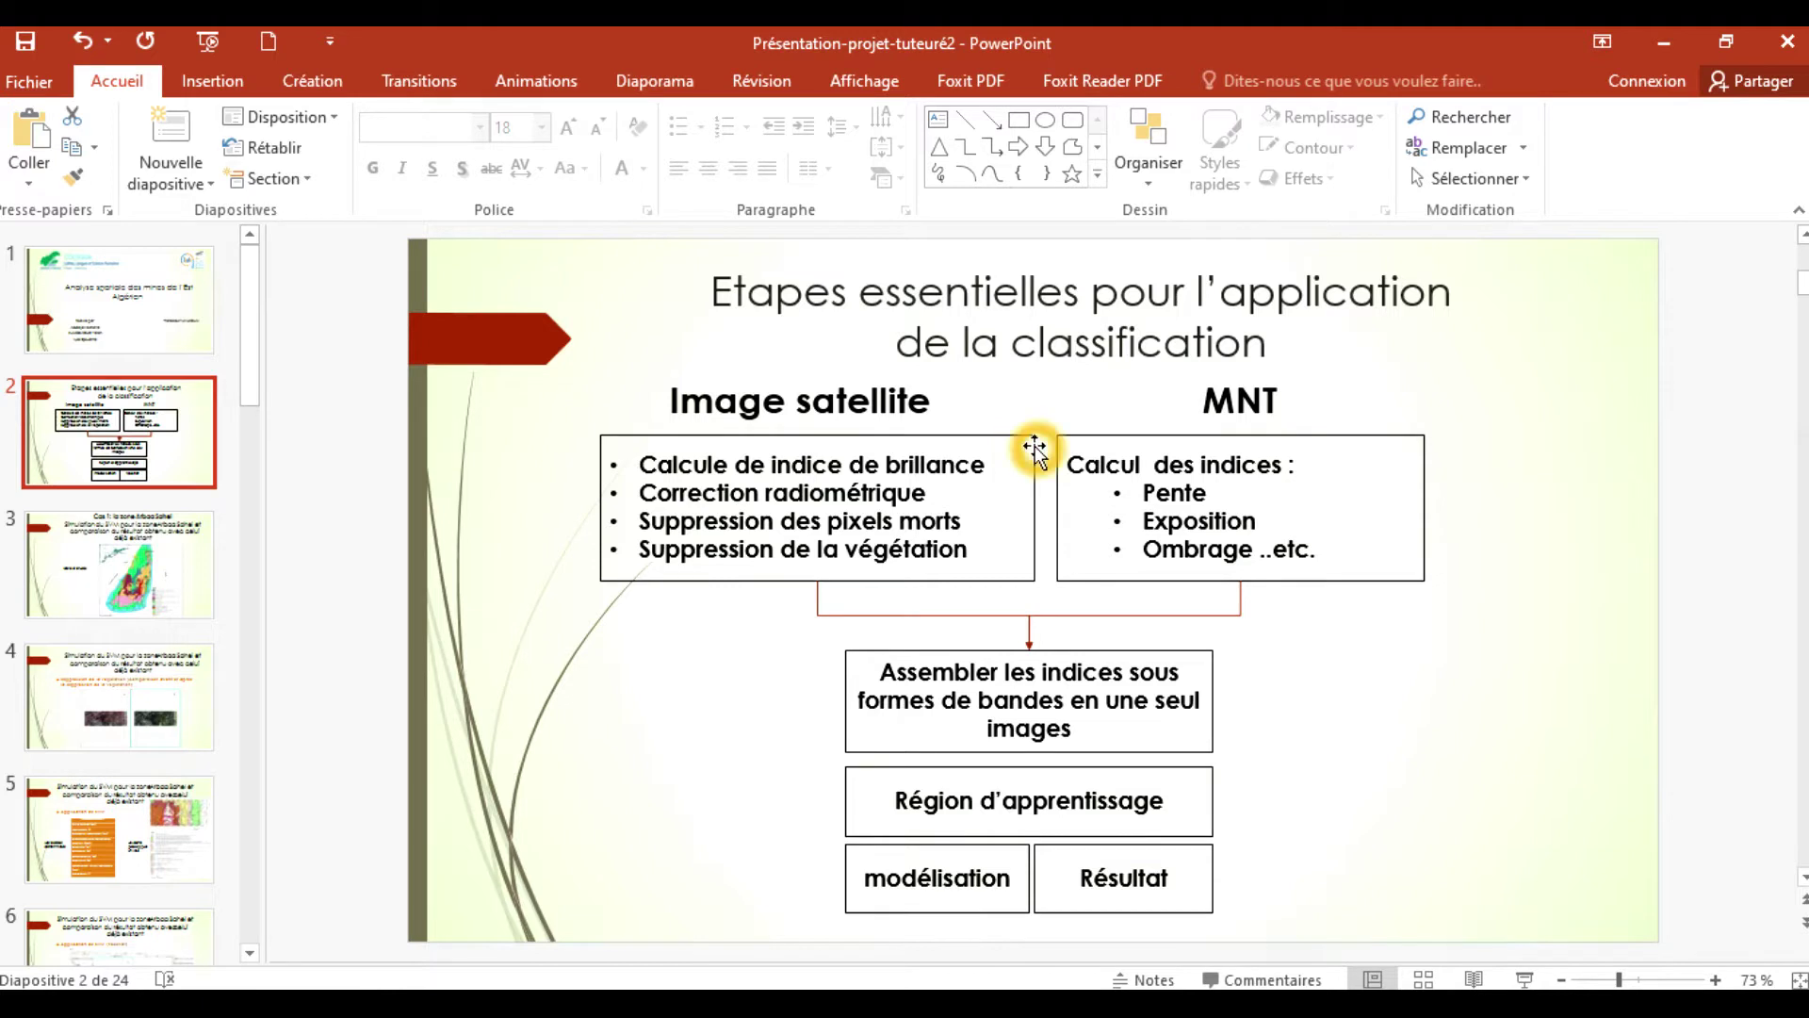
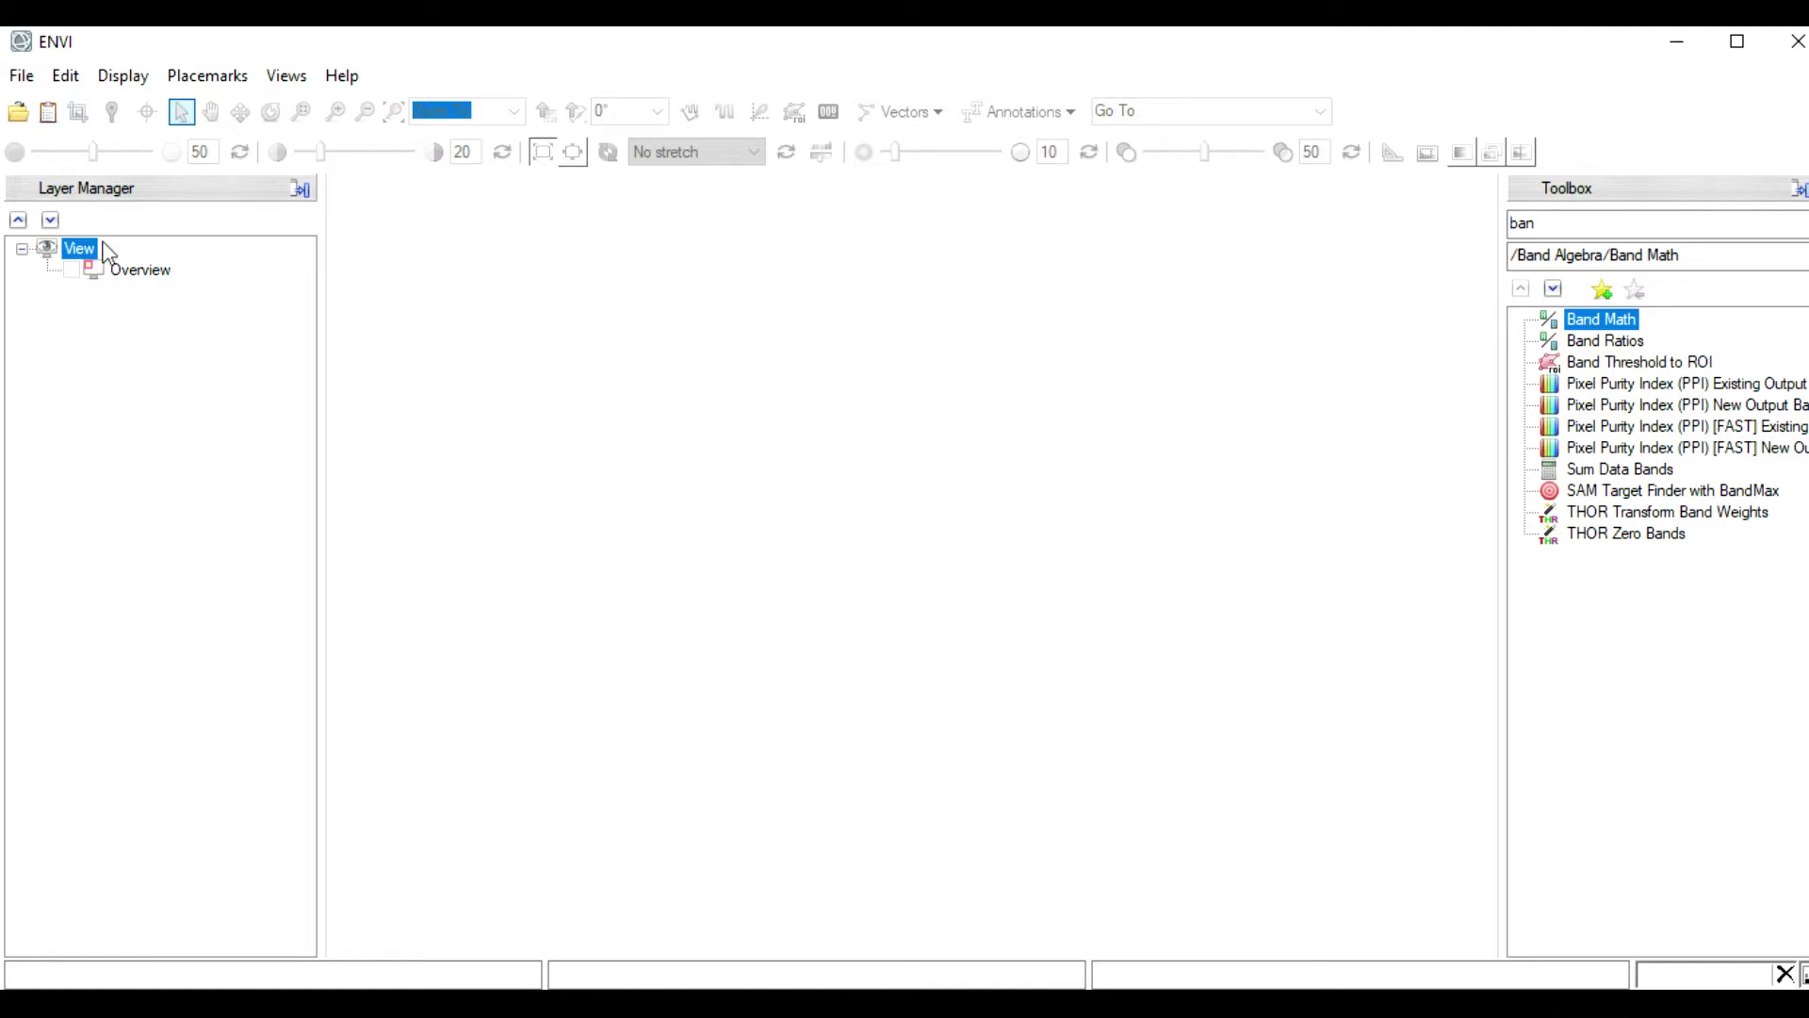
Switch to ENVI and open the Landsat scene LC08_L1TP_192035_20181223_20190129_01_T1_MTL from PROJET TUTO\image sat as GeoTIFF with Metadata
{"action": "left_click", "coordinate": [21, 77]}
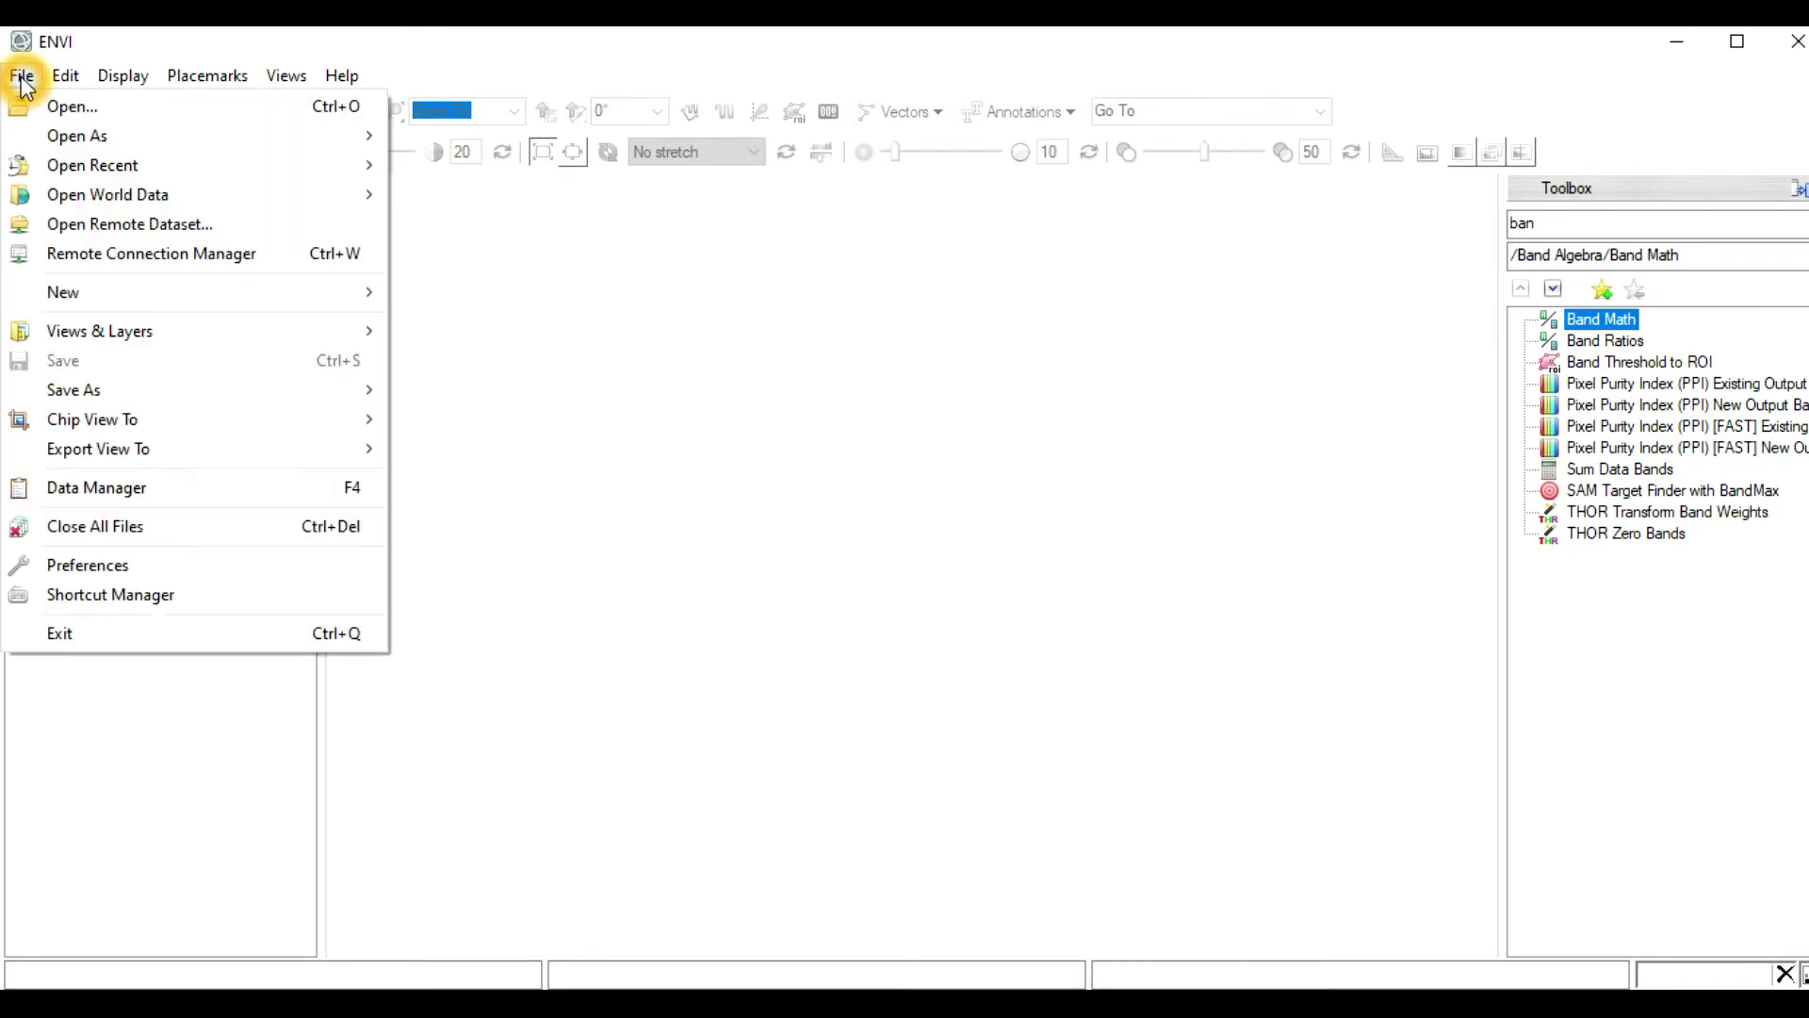
{"action": "left_click", "coordinate": [65, 75]}
{"action": "left_click", "coordinate": [21, 75]}
{"action": "left_click", "coordinate": [74, 147]}
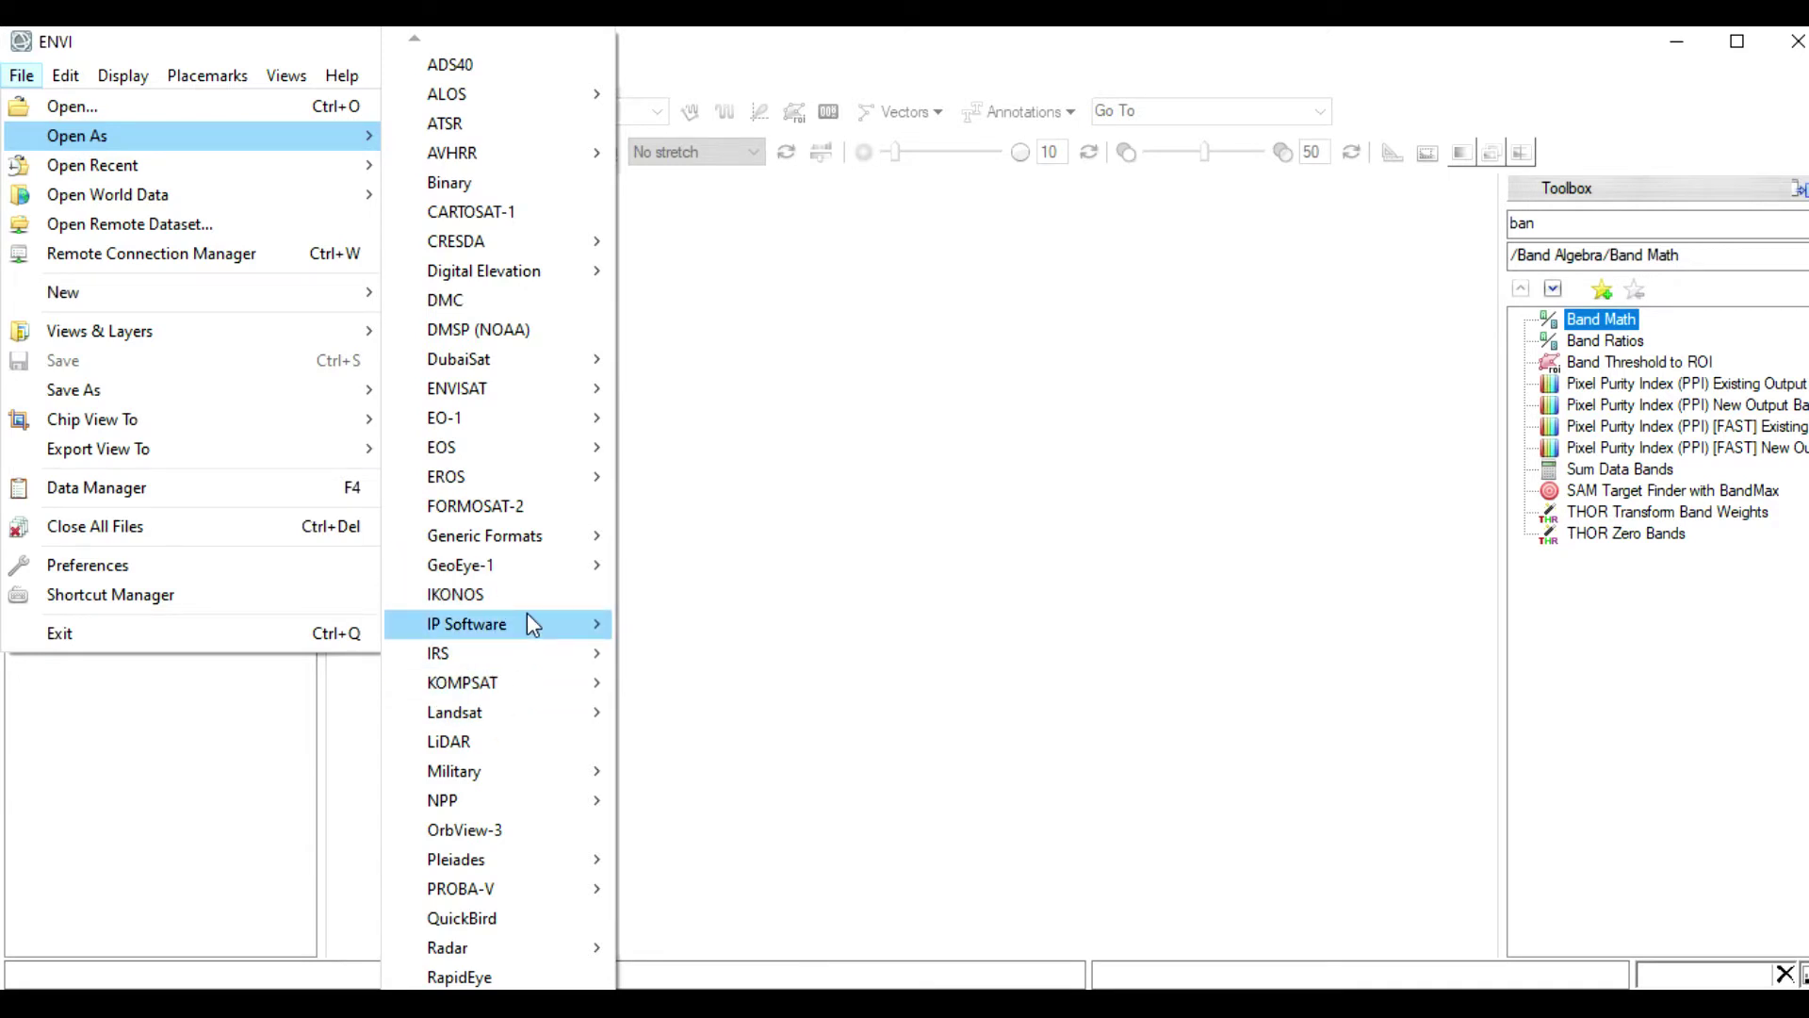
{"action": "left_click", "coordinate": [555, 712]}
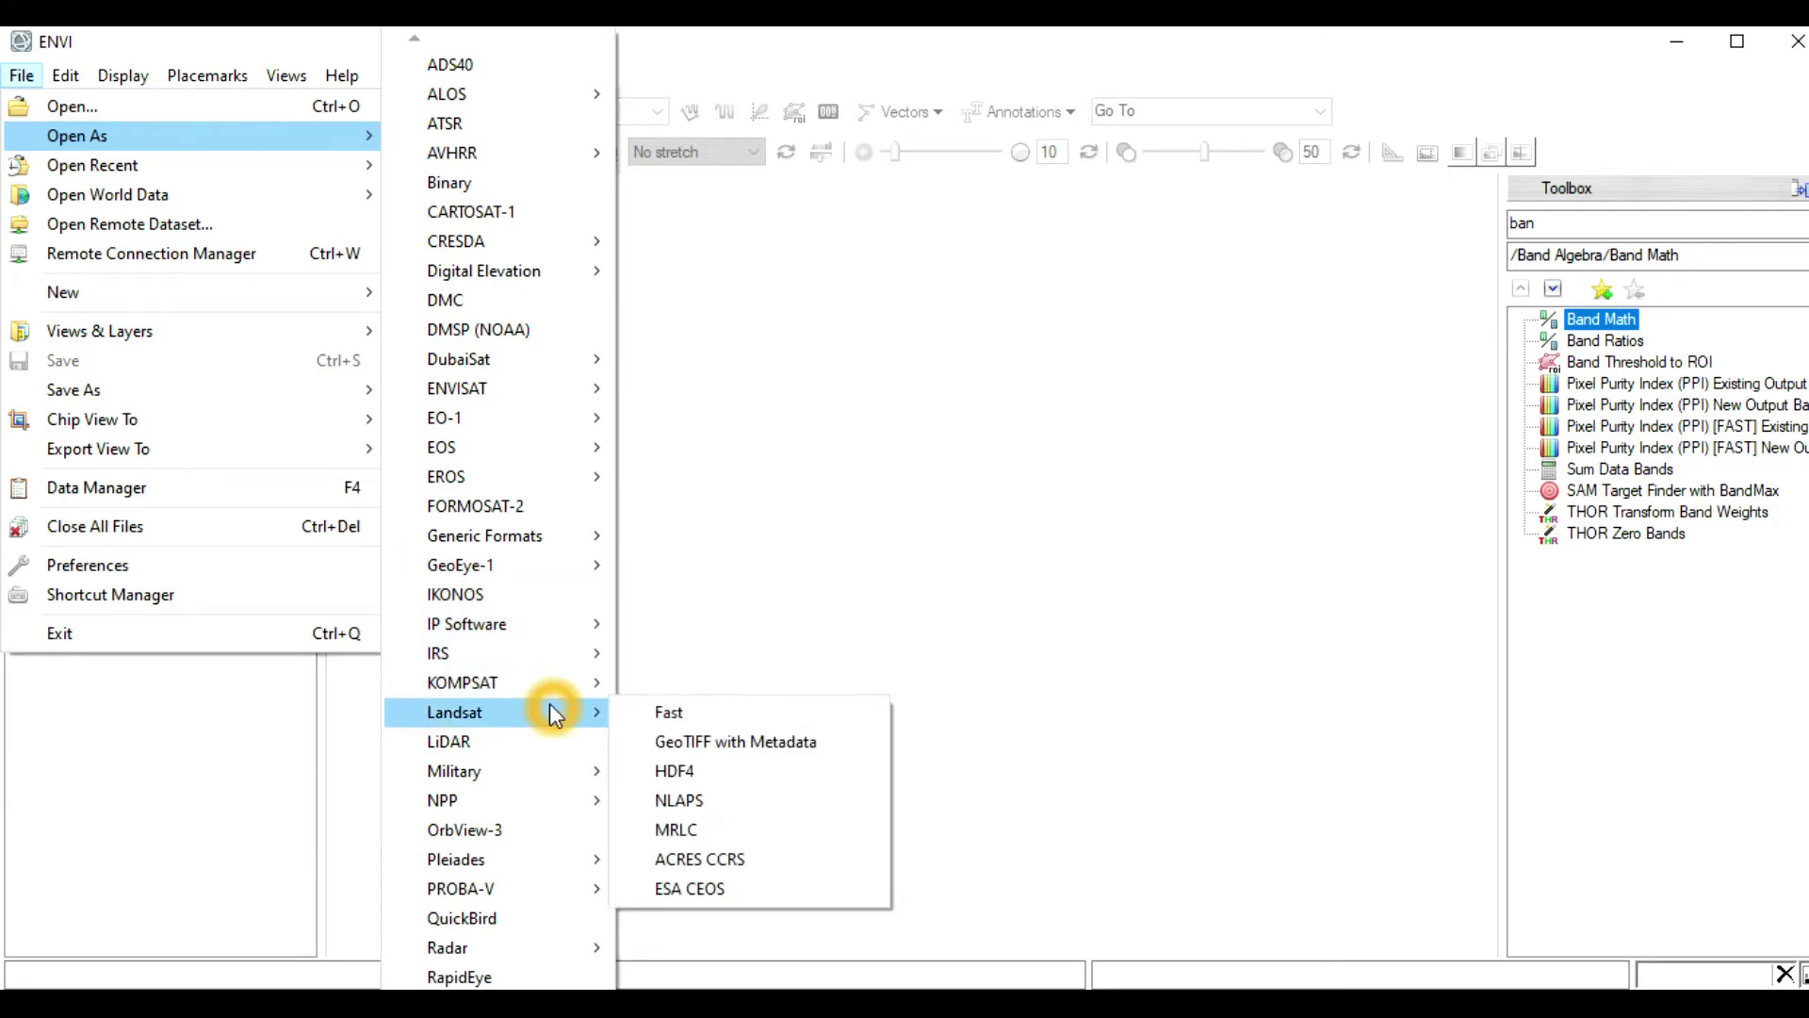
{"action": "left_click", "coordinate": [761, 744]}
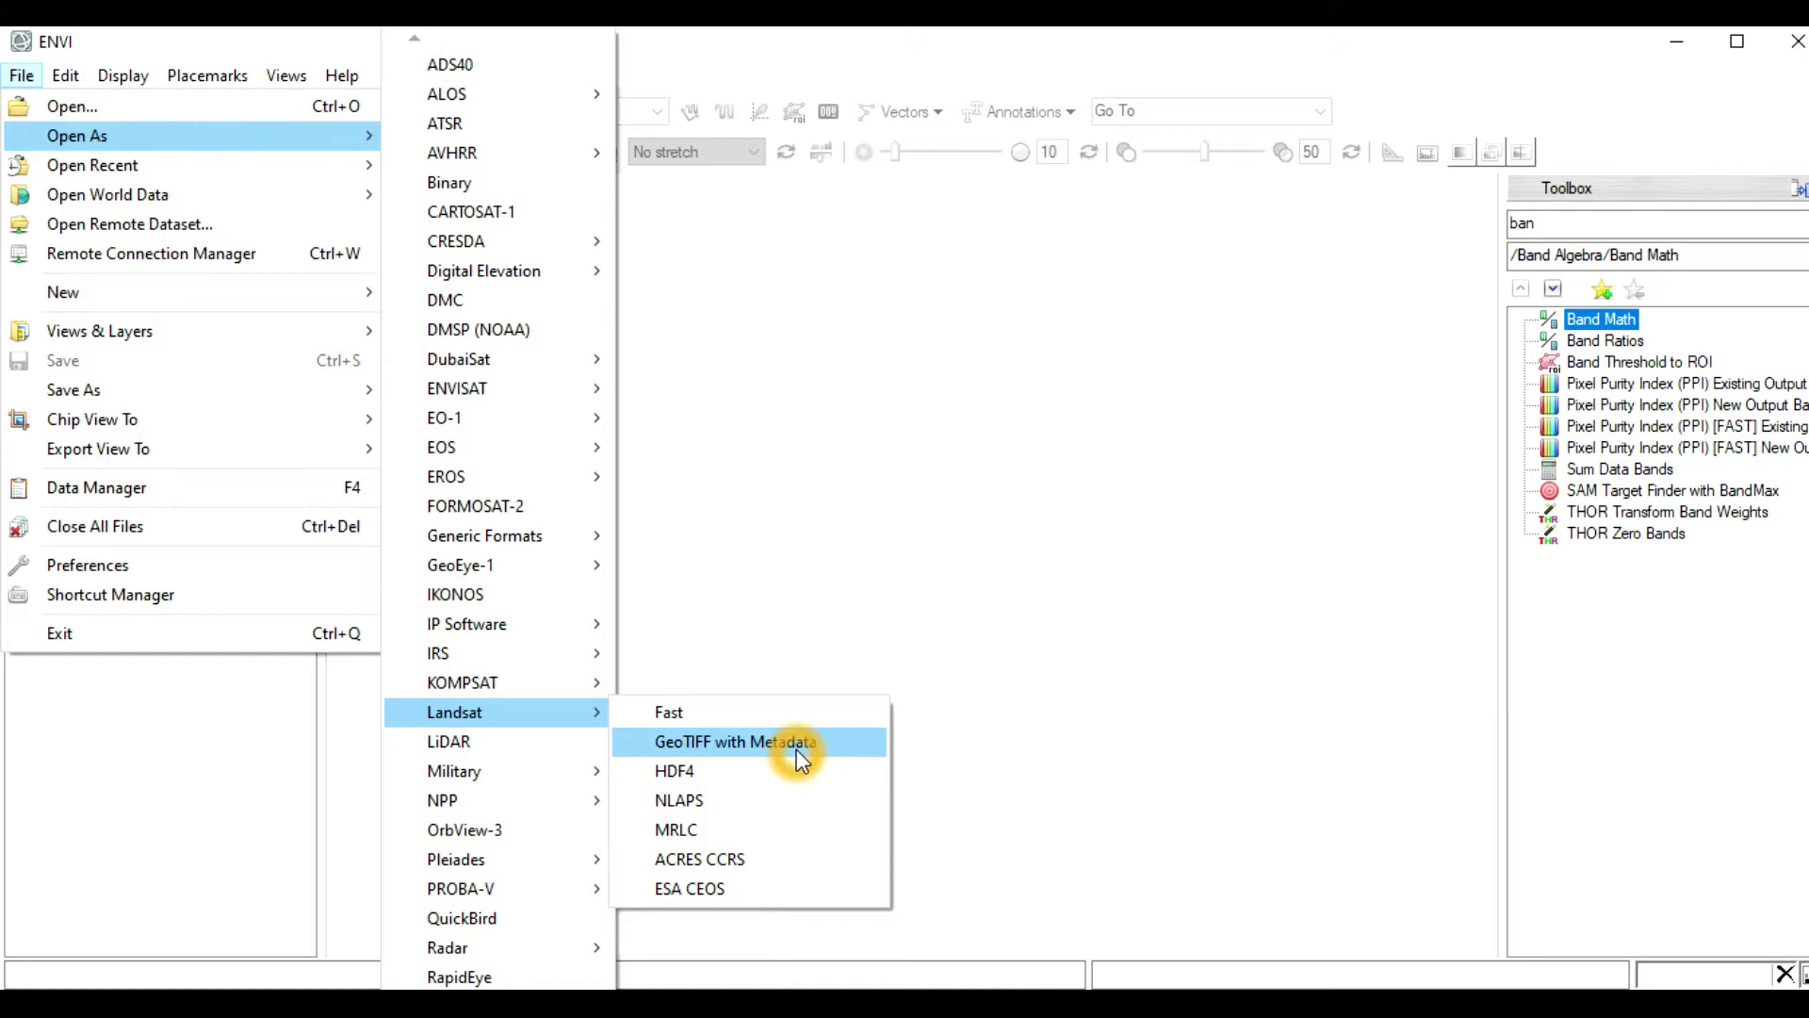
{"action": "left_click", "coordinate": [797, 751]}
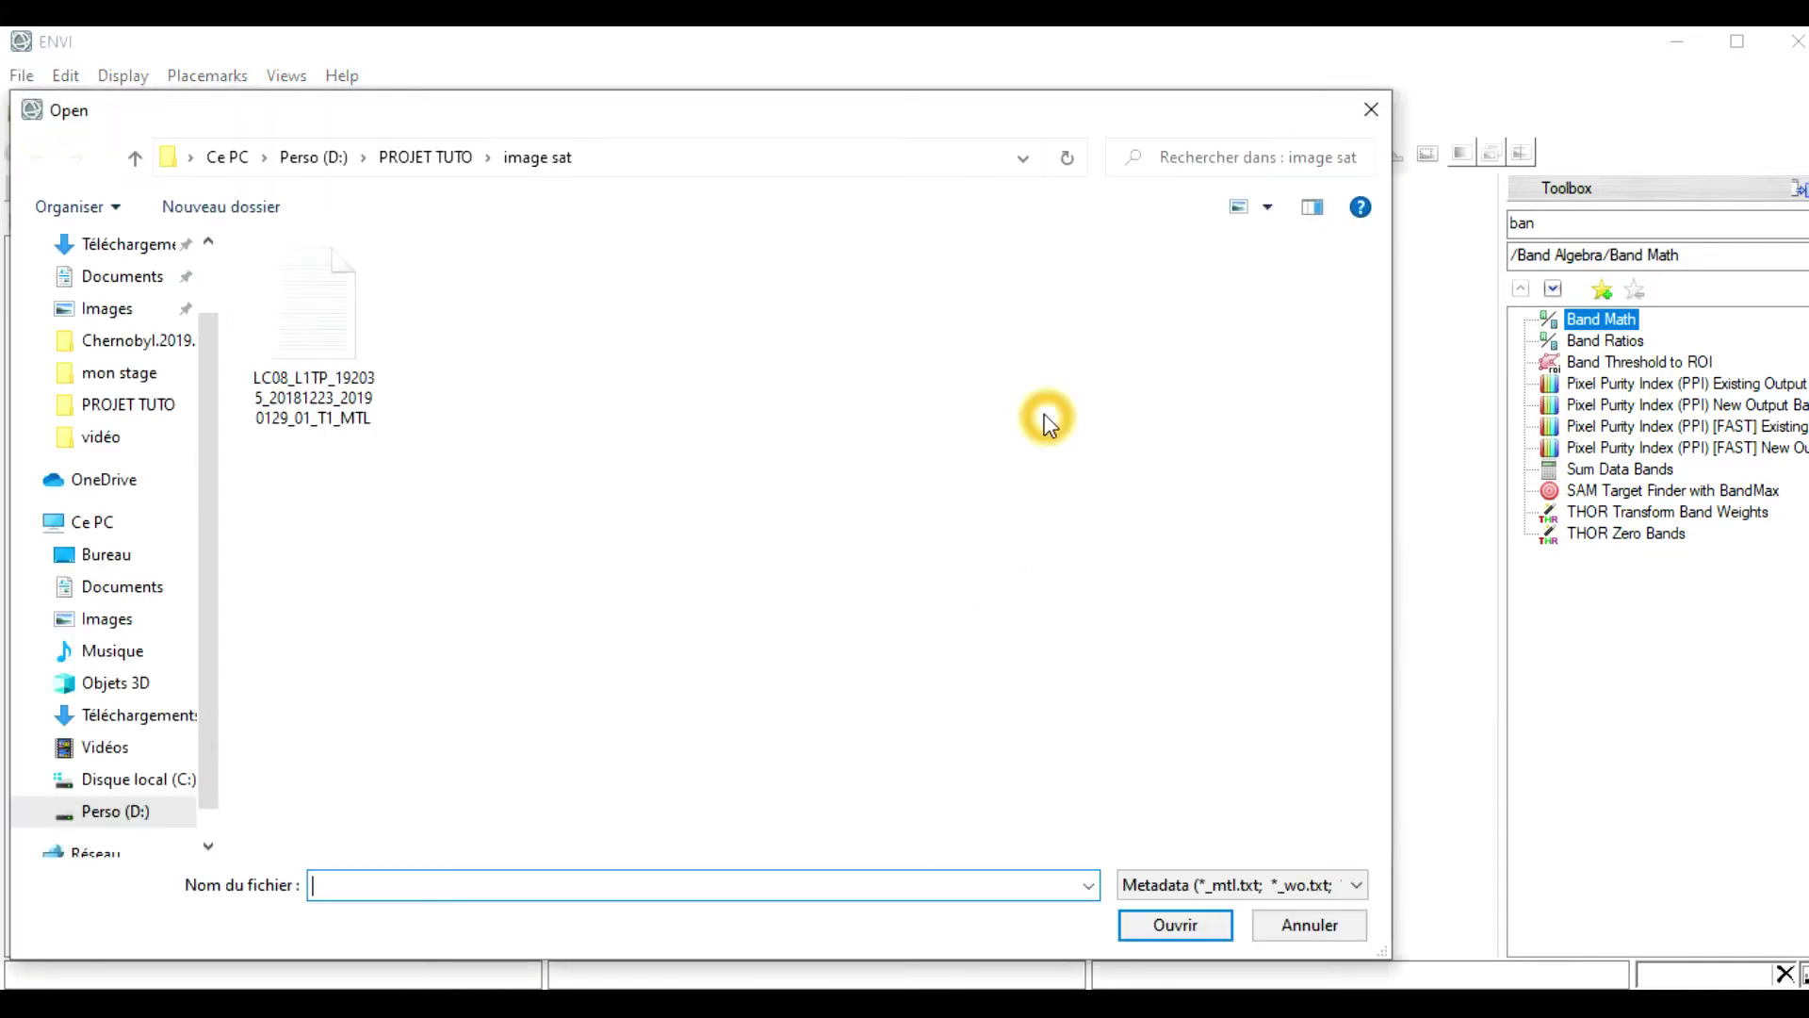
{"action": "left_click_drag", "start_coordinate": [776, 91], "coordinate": [792, 89]}
{"action": "left_click", "coordinate": [332, 280]}
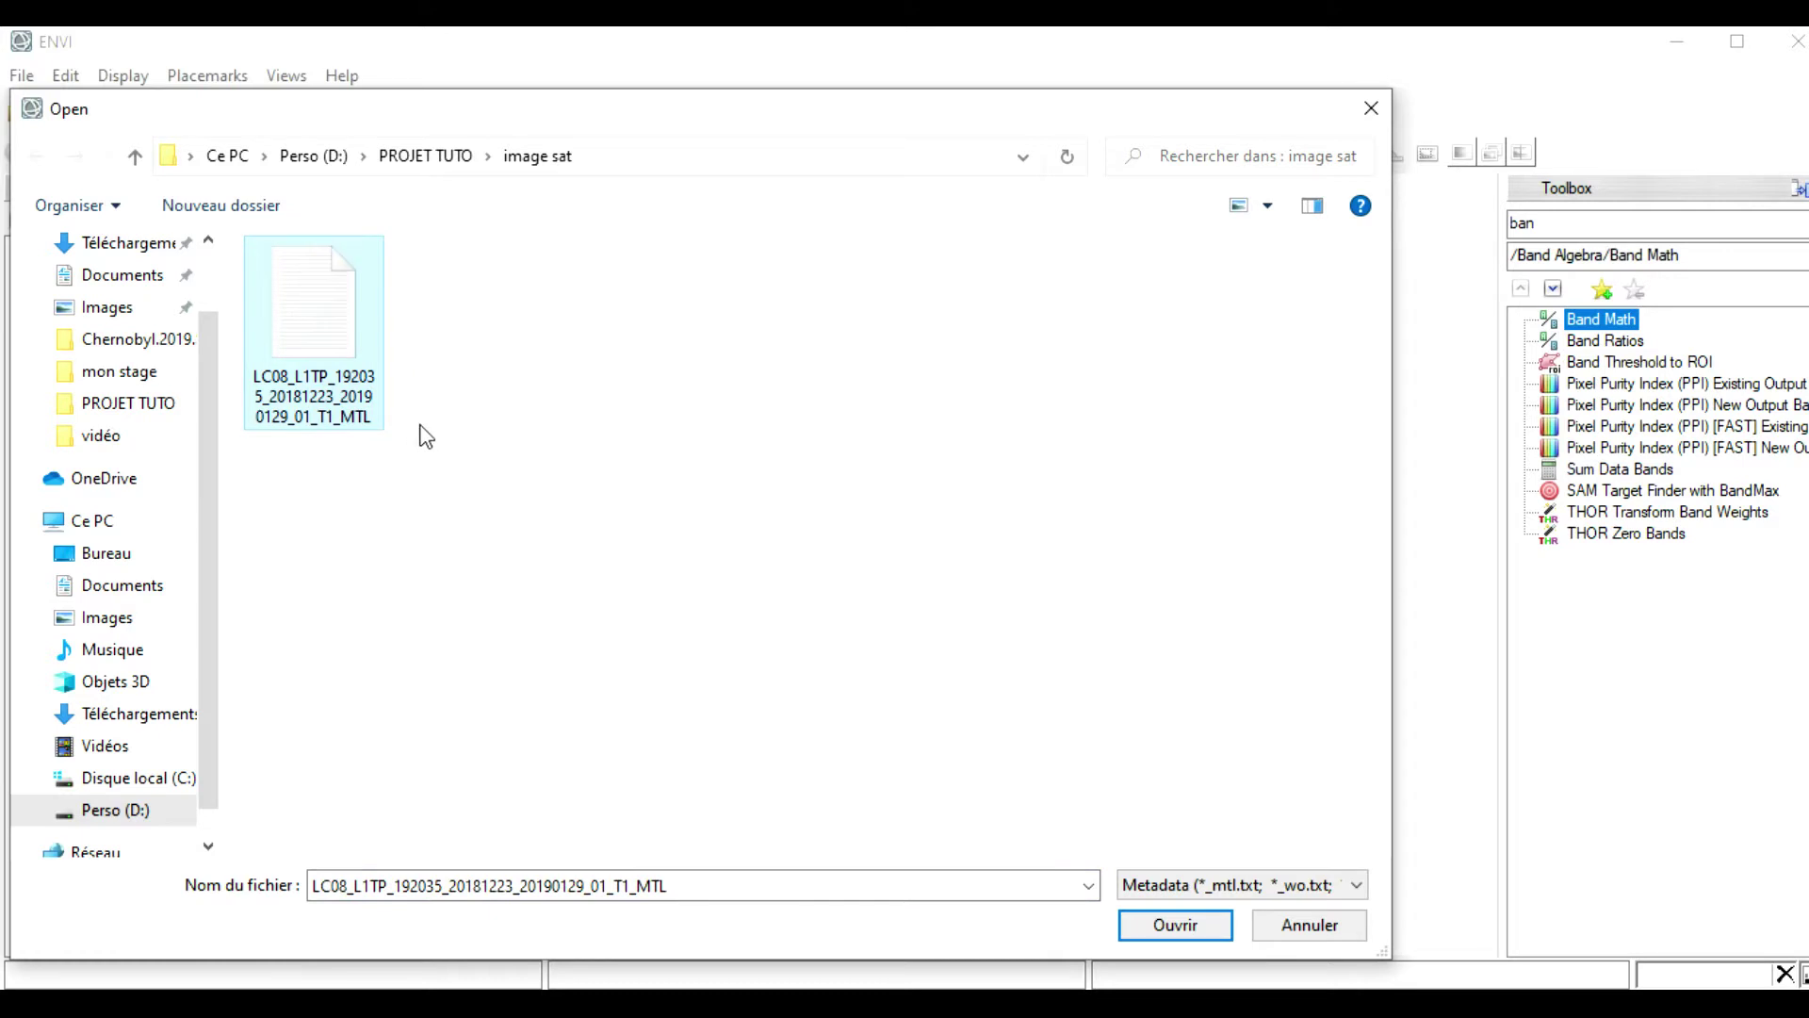
{"action": "left_click", "coordinate": [1152, 933]}
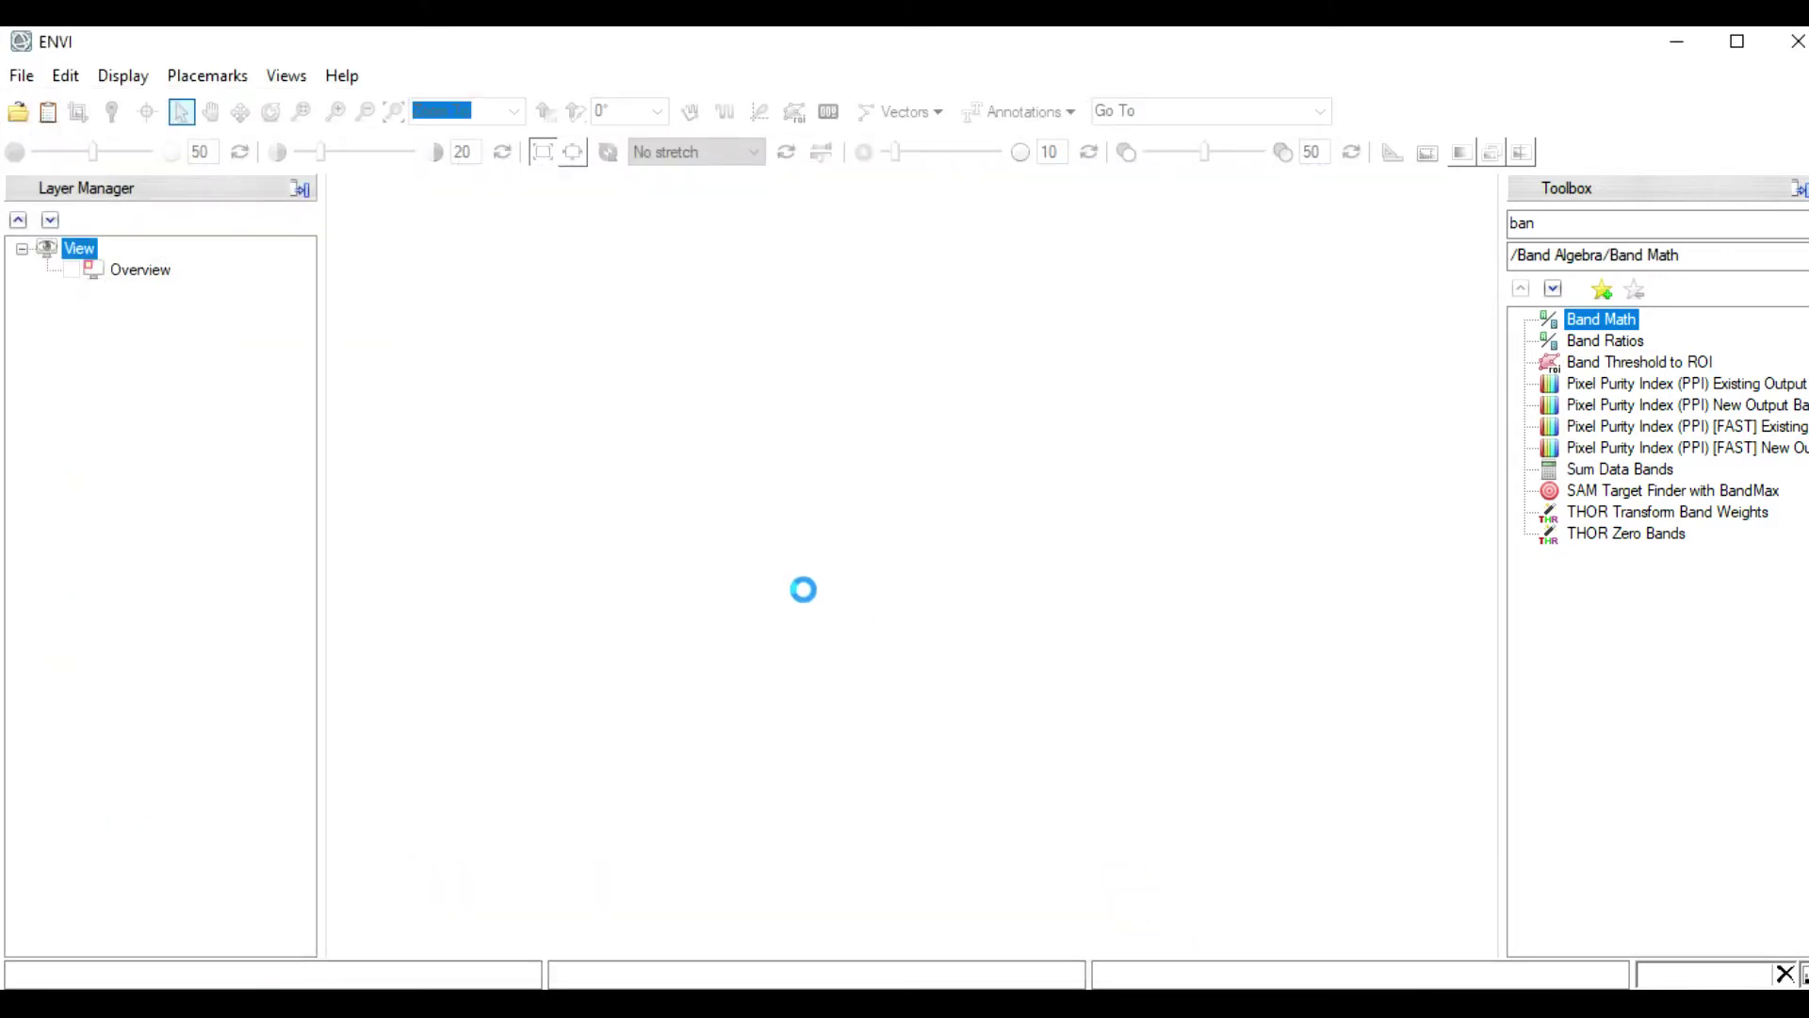
{"action": "left_click", "coordinate": [801, 583]}
{"action": "left_click", "coordinate": [801, 582]}
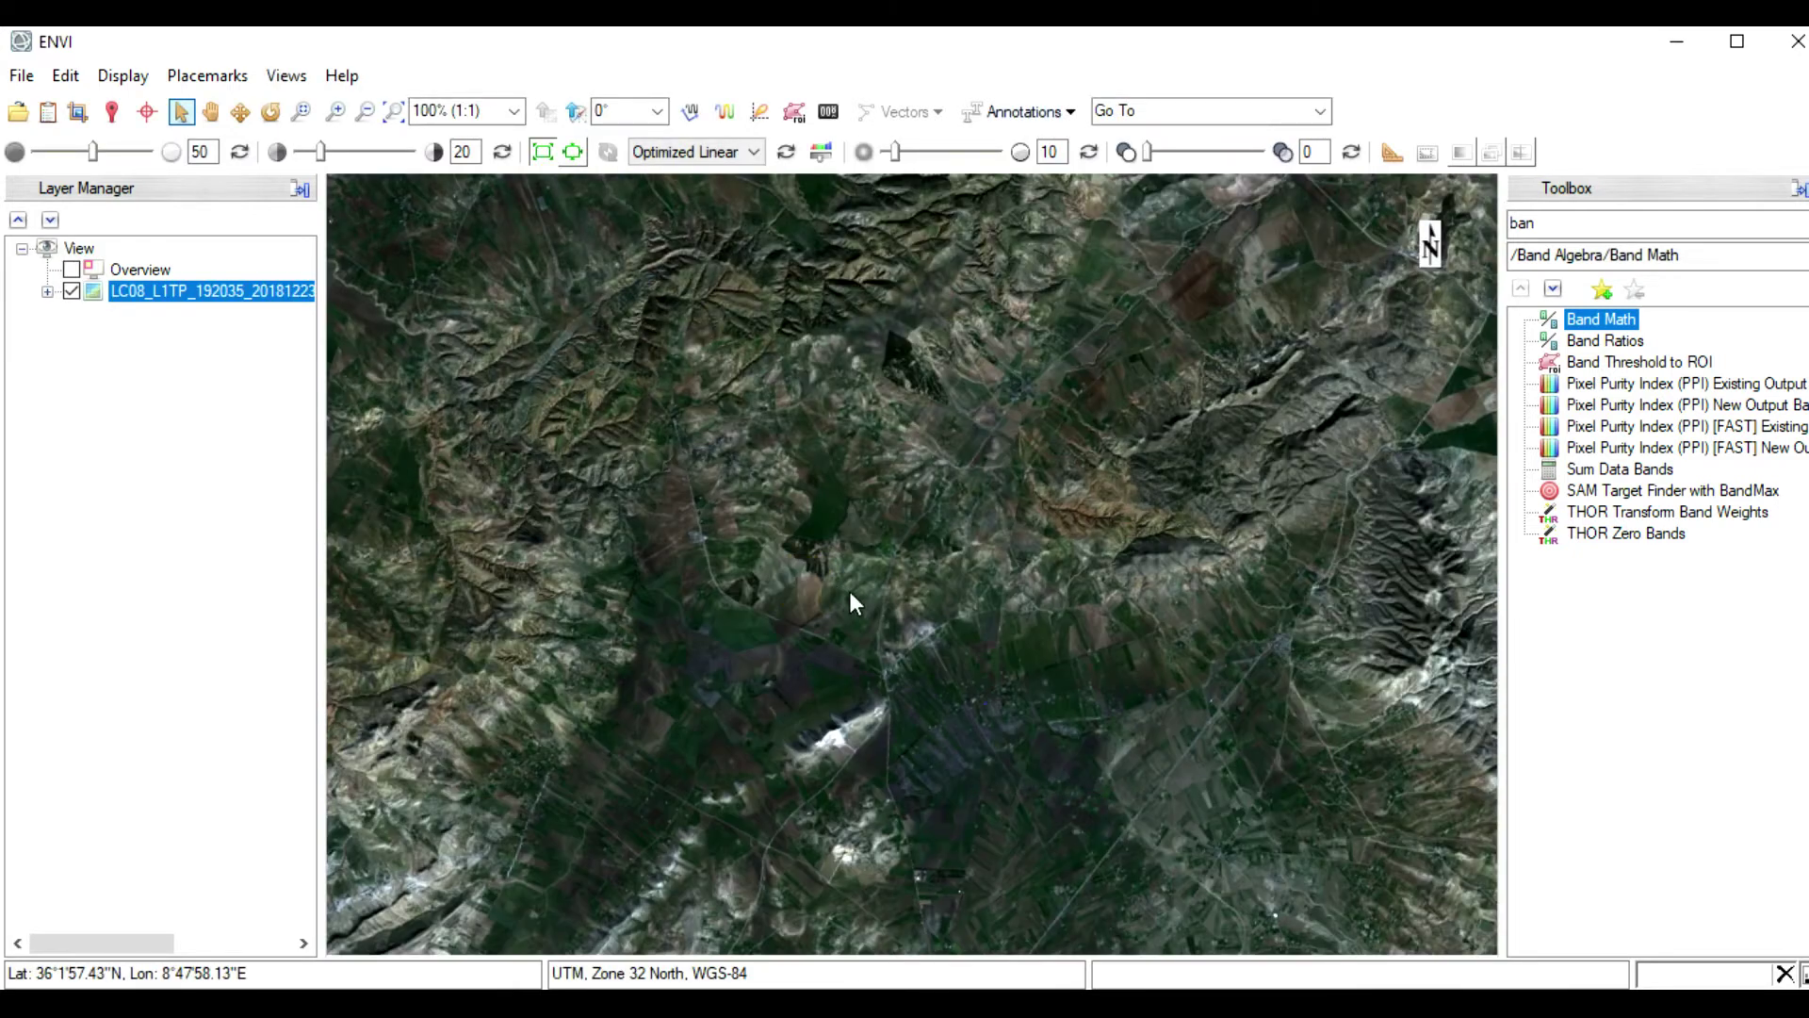
Change the Landsat layer's RGB bands to Near Infrared (NIR) for red, Red for green and Green for blue
{"action": "scroll", "coordinate": [562, 490], "scroll_direction": "down", "scroll_amount": 3}
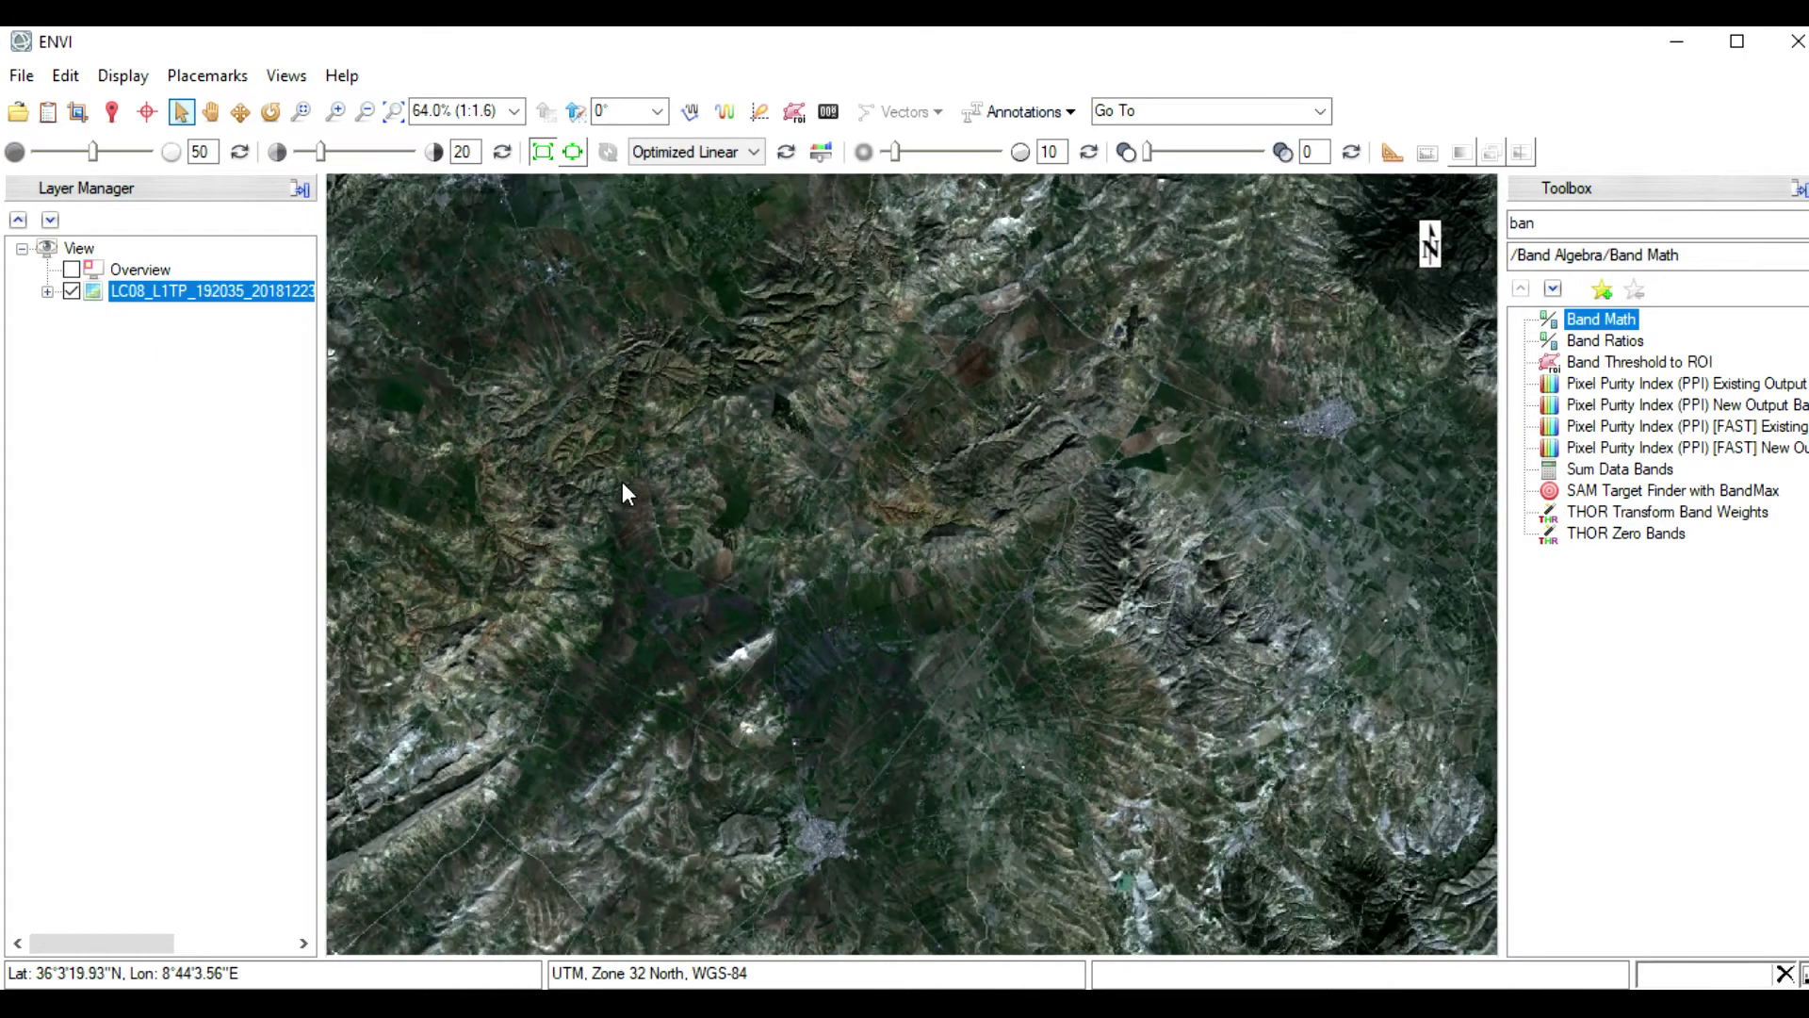
{"action": "scroll", "coordinate": [647, 485], "scroll_direction": "down", "scroll_amount": 2}
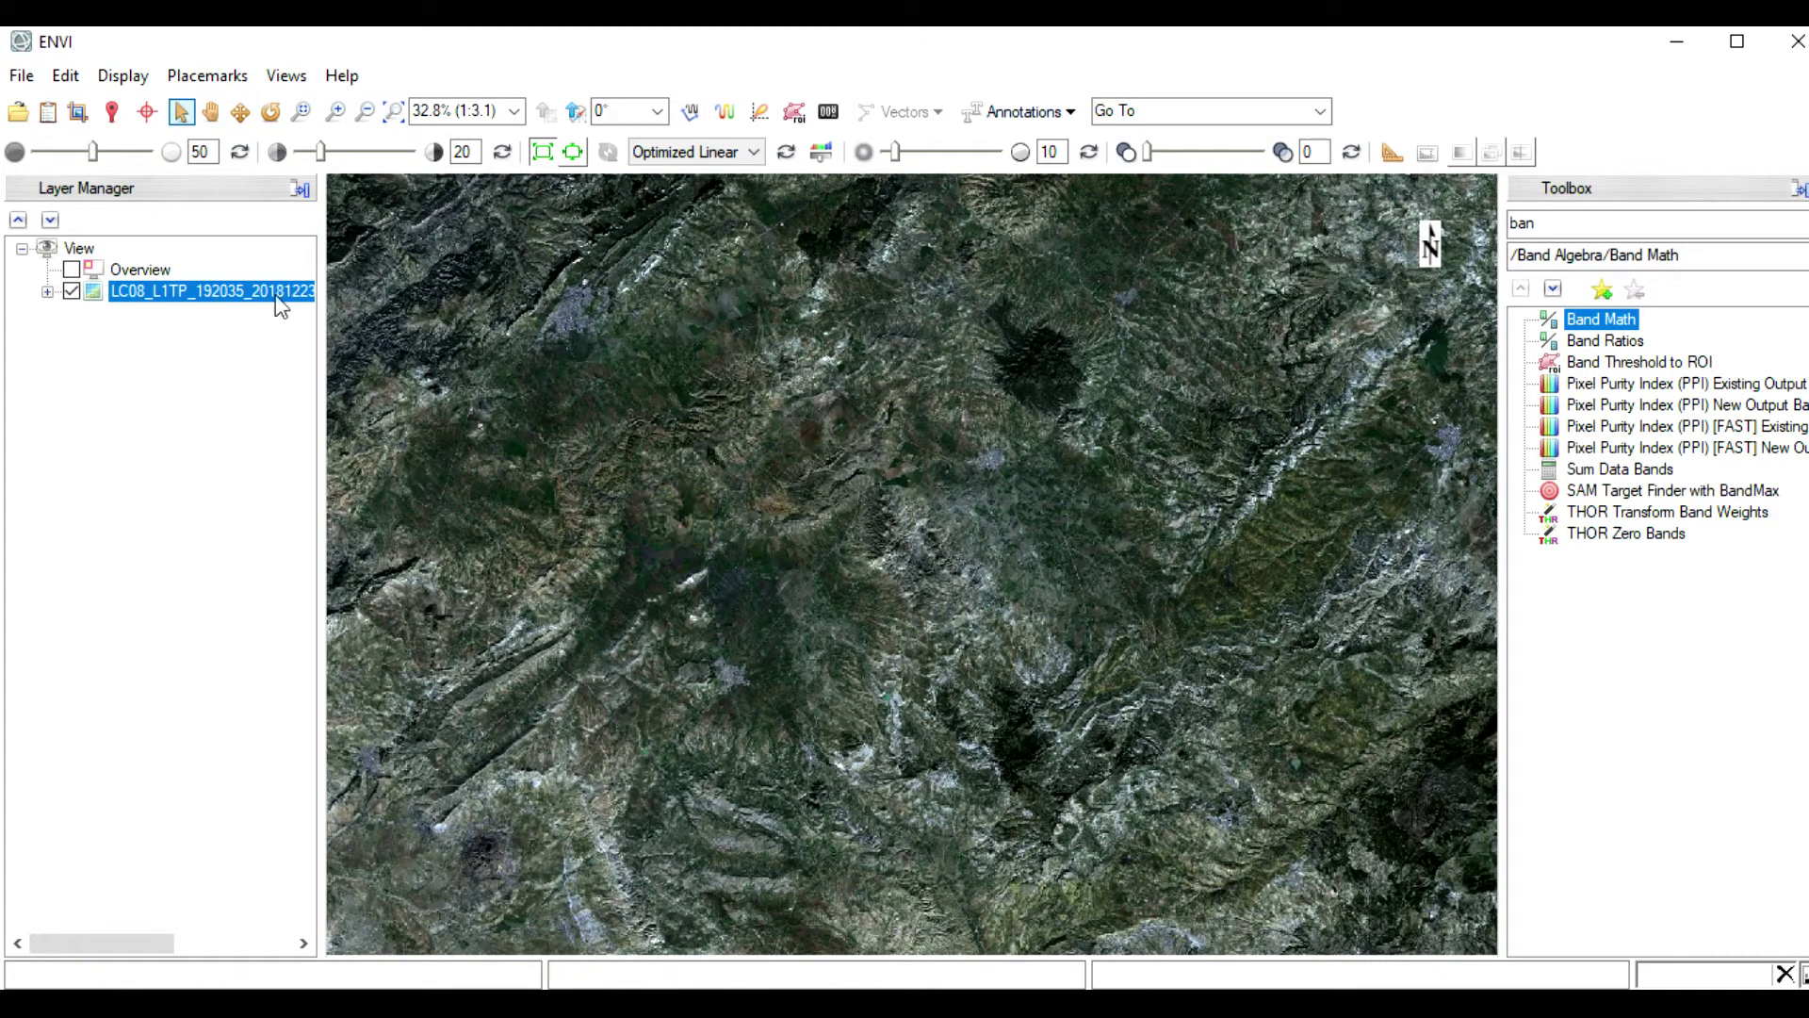
{"action": "left_click", "coordinate": [216, 285]}
{"action": "right_click", "coordinate": [216, 288]}
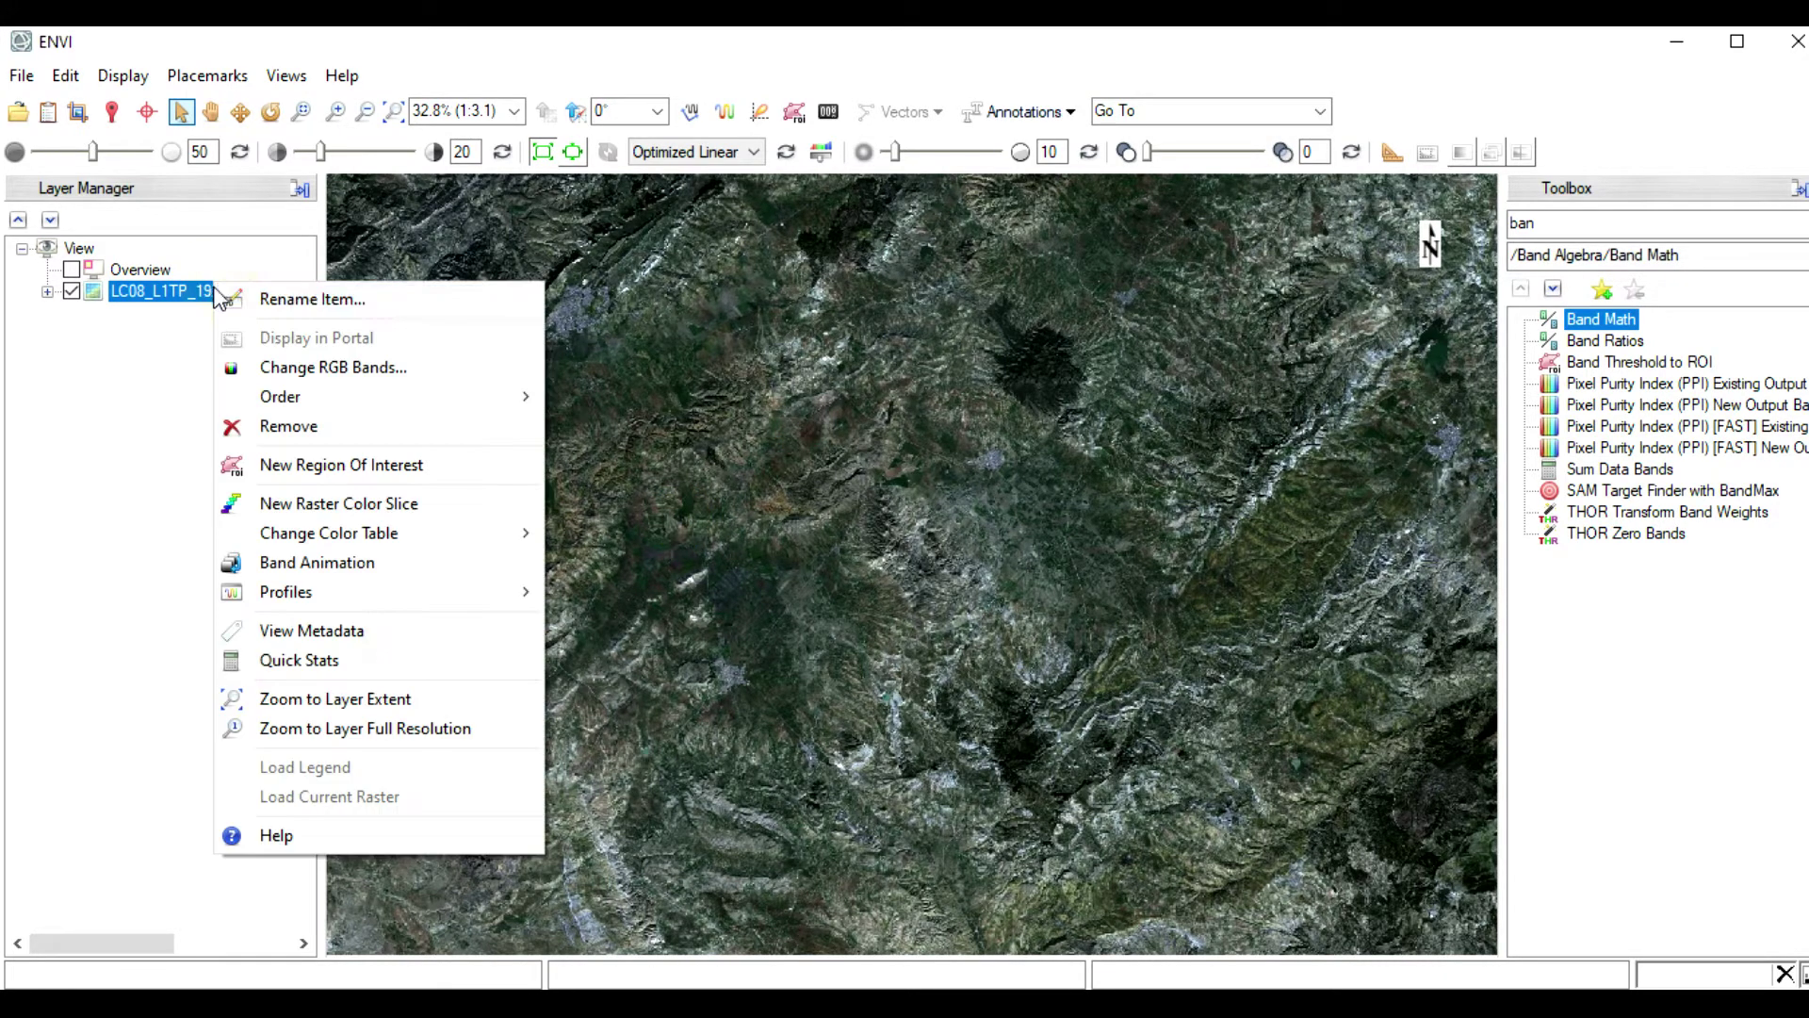
{"action": "left_click", "coordinate": [294, 368]}
{"action": "left_click_drag", "start_coordinate": [905, 352], "coordinate": [795, 300]}
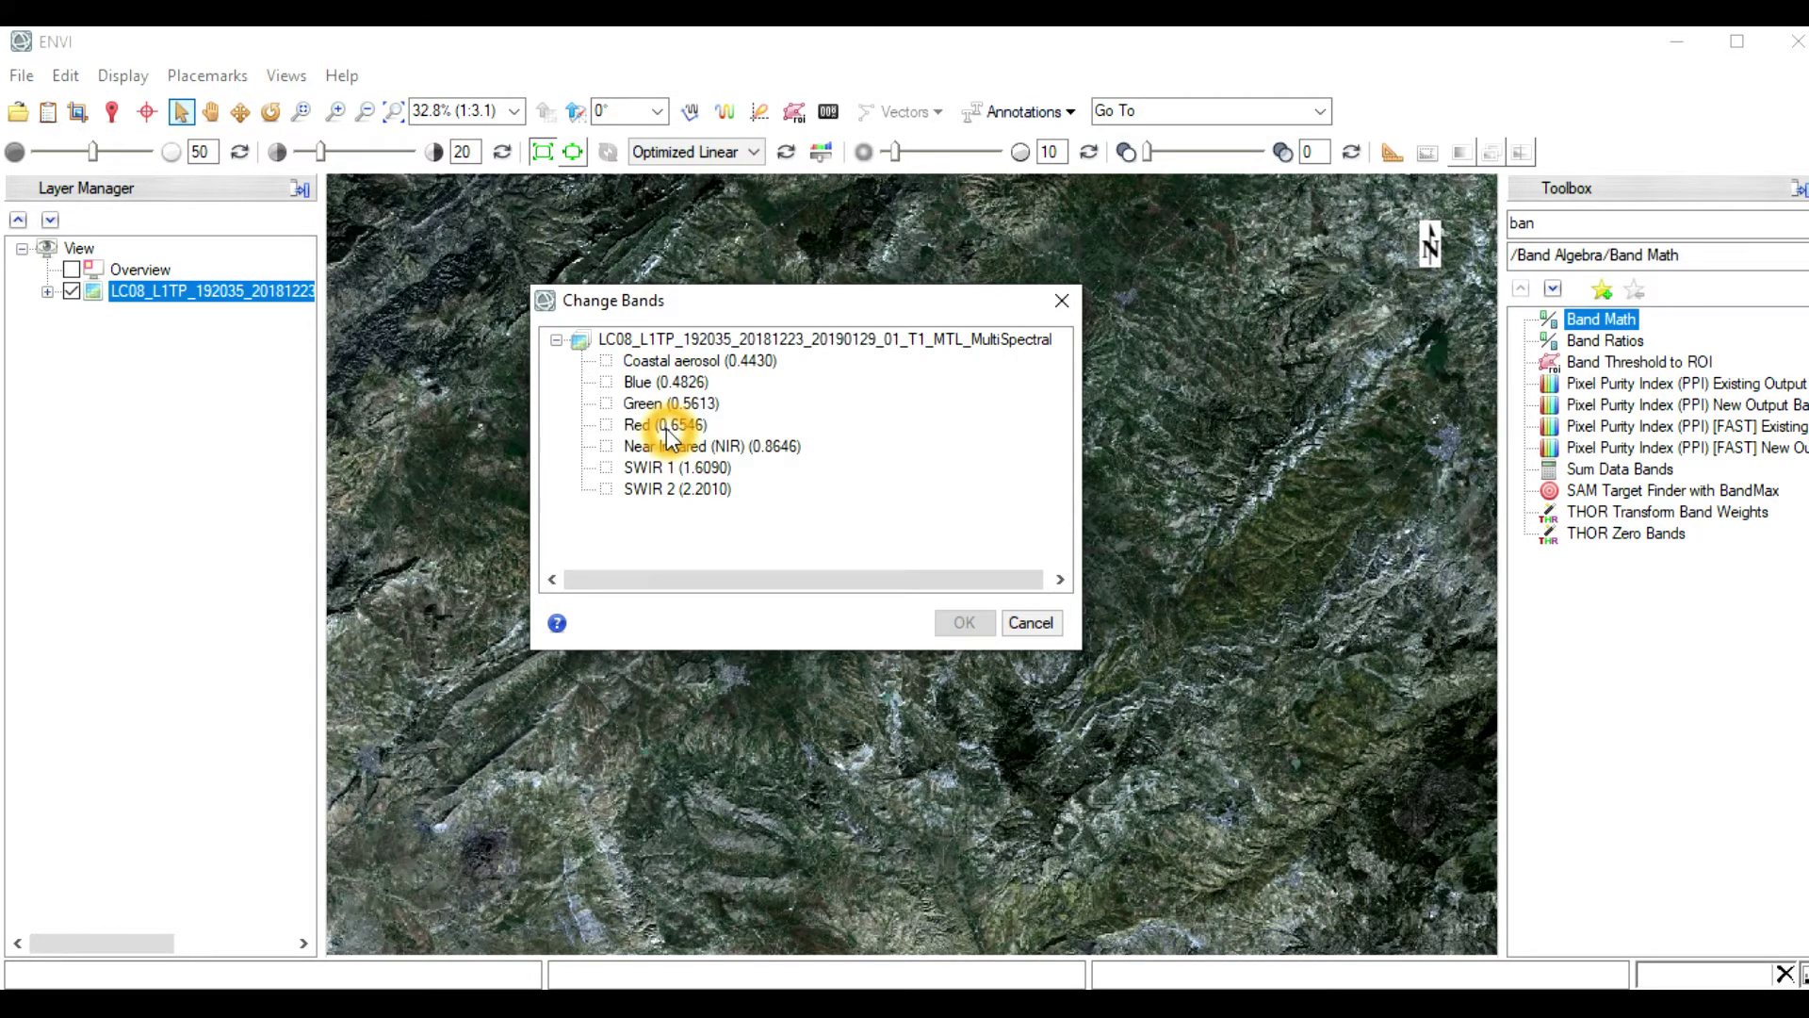
{"action": "left_click", "coordinate": [607, 448]}
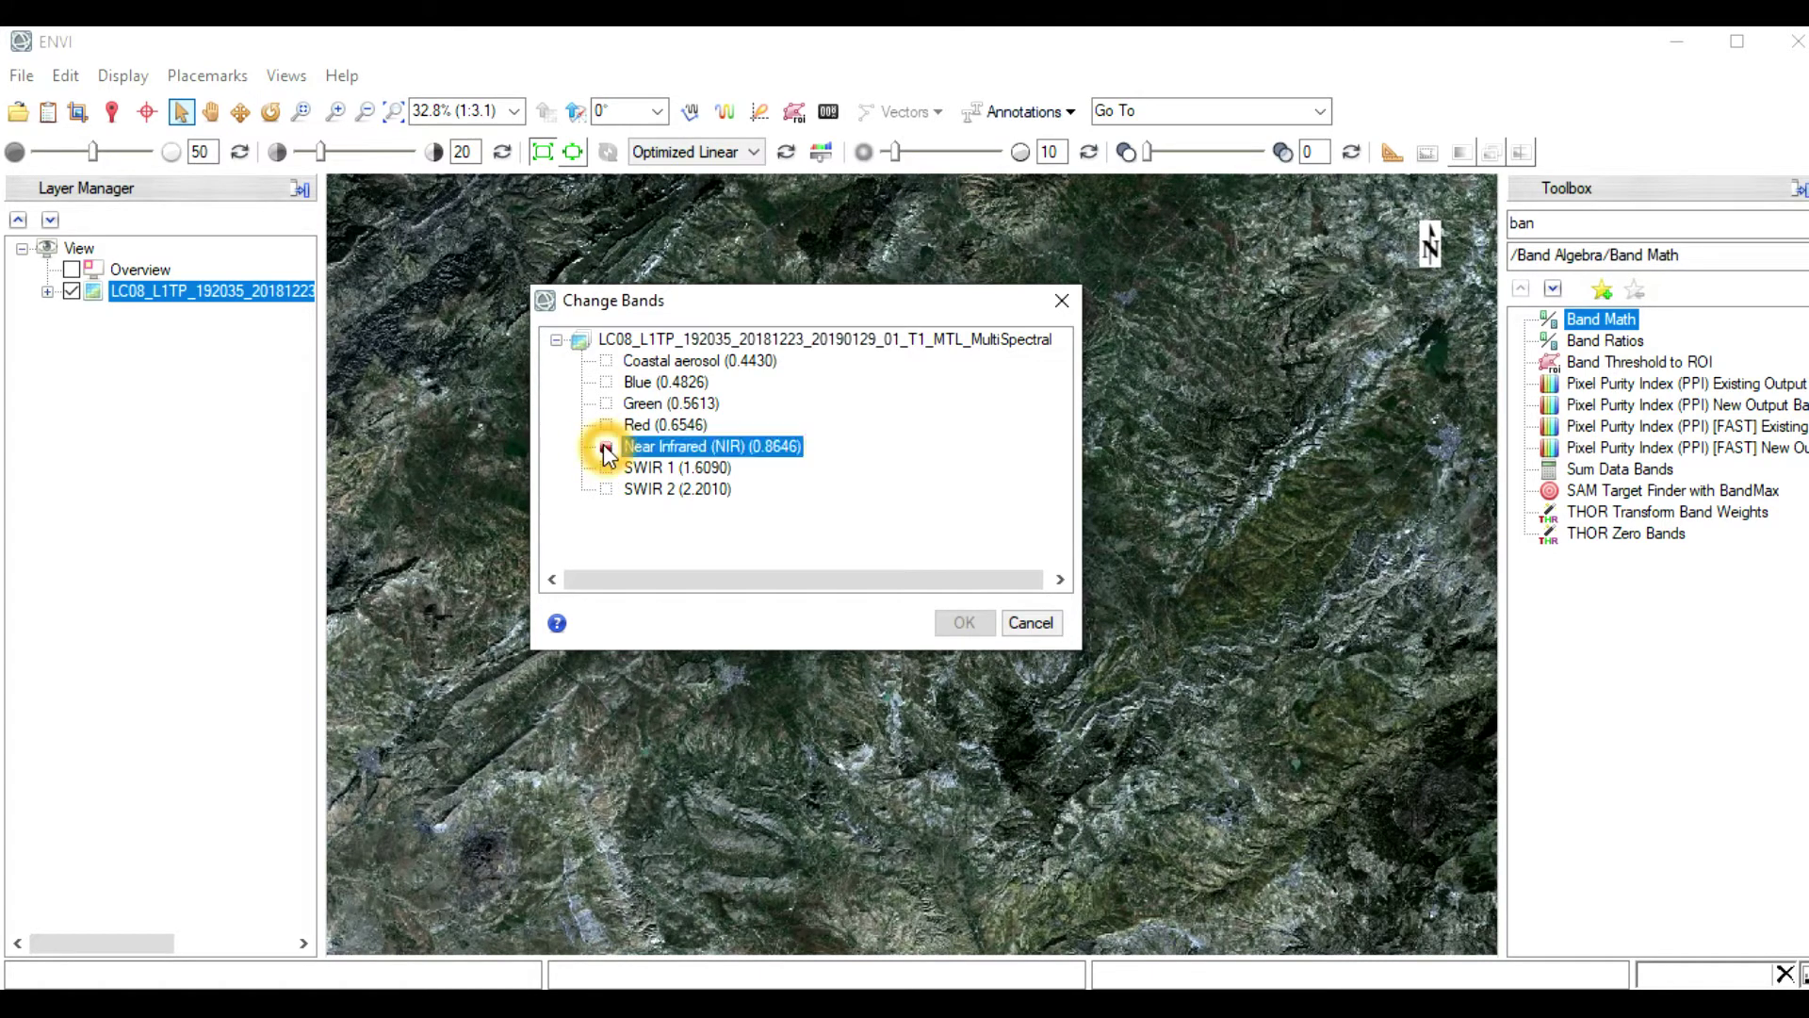
{"action": "left_click", "coordinate": [607, 426]}
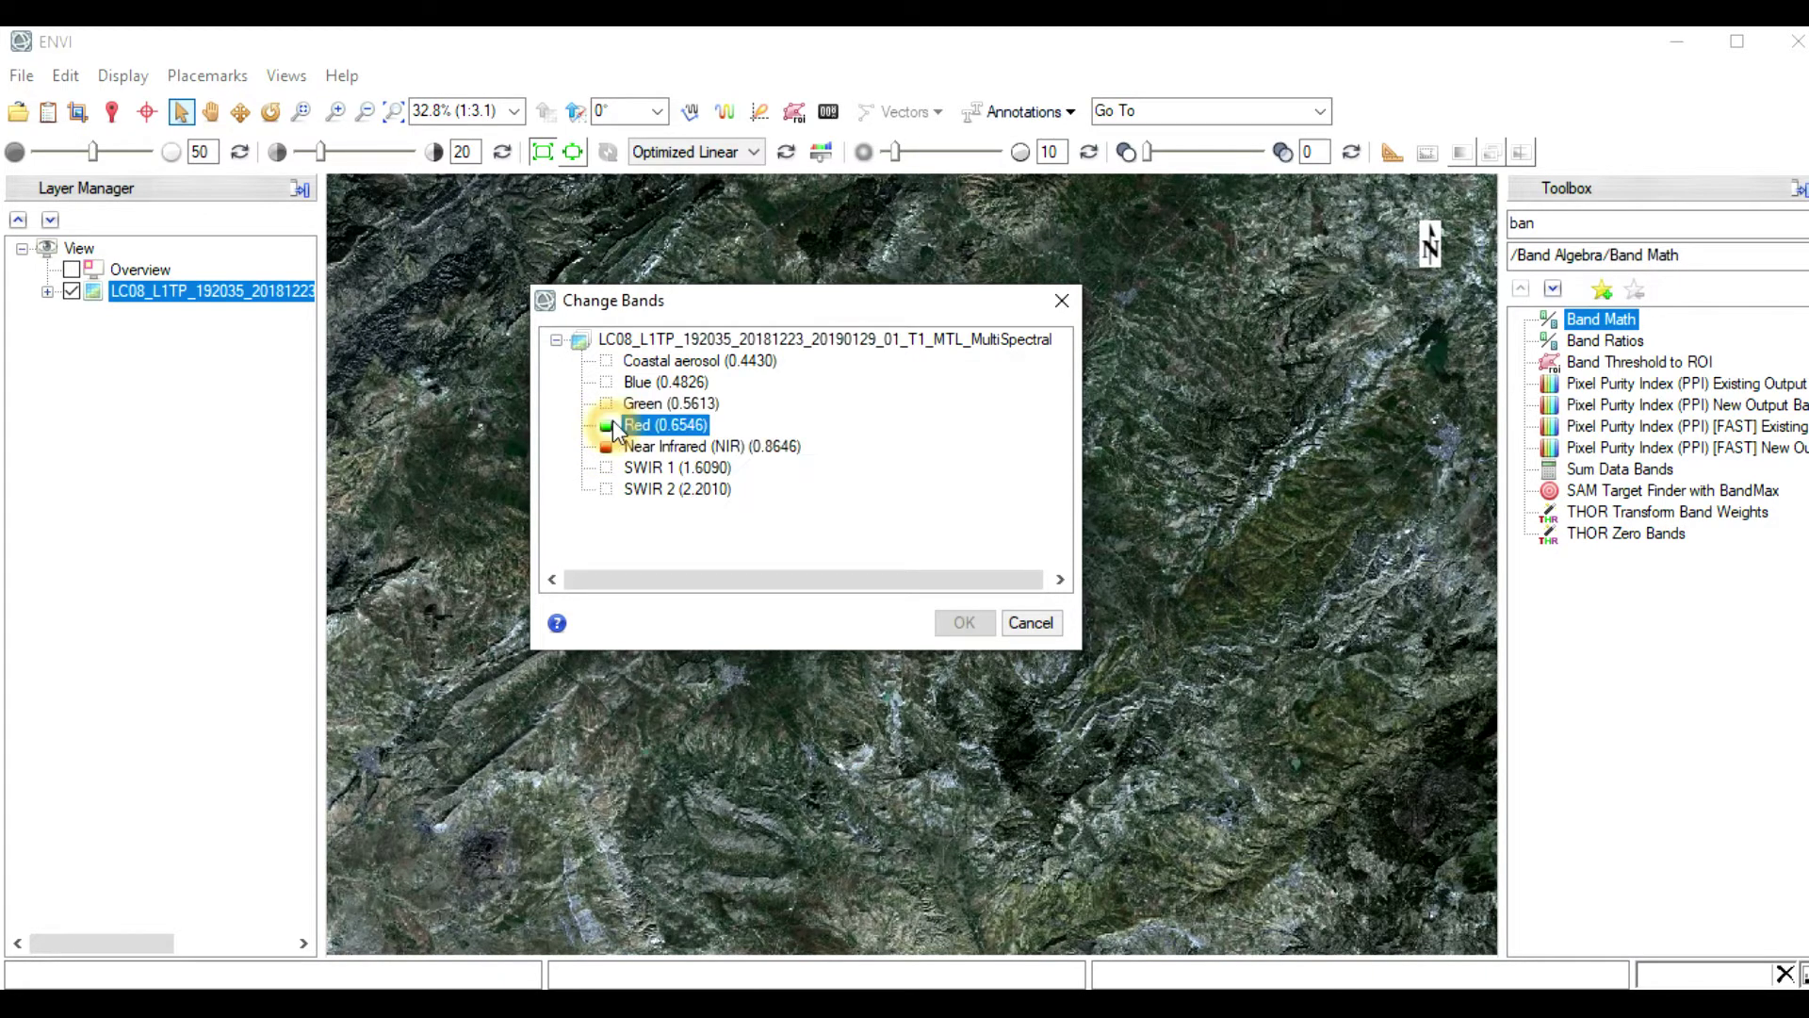
{"action": "left_click", "coordinate": [607, 404]}
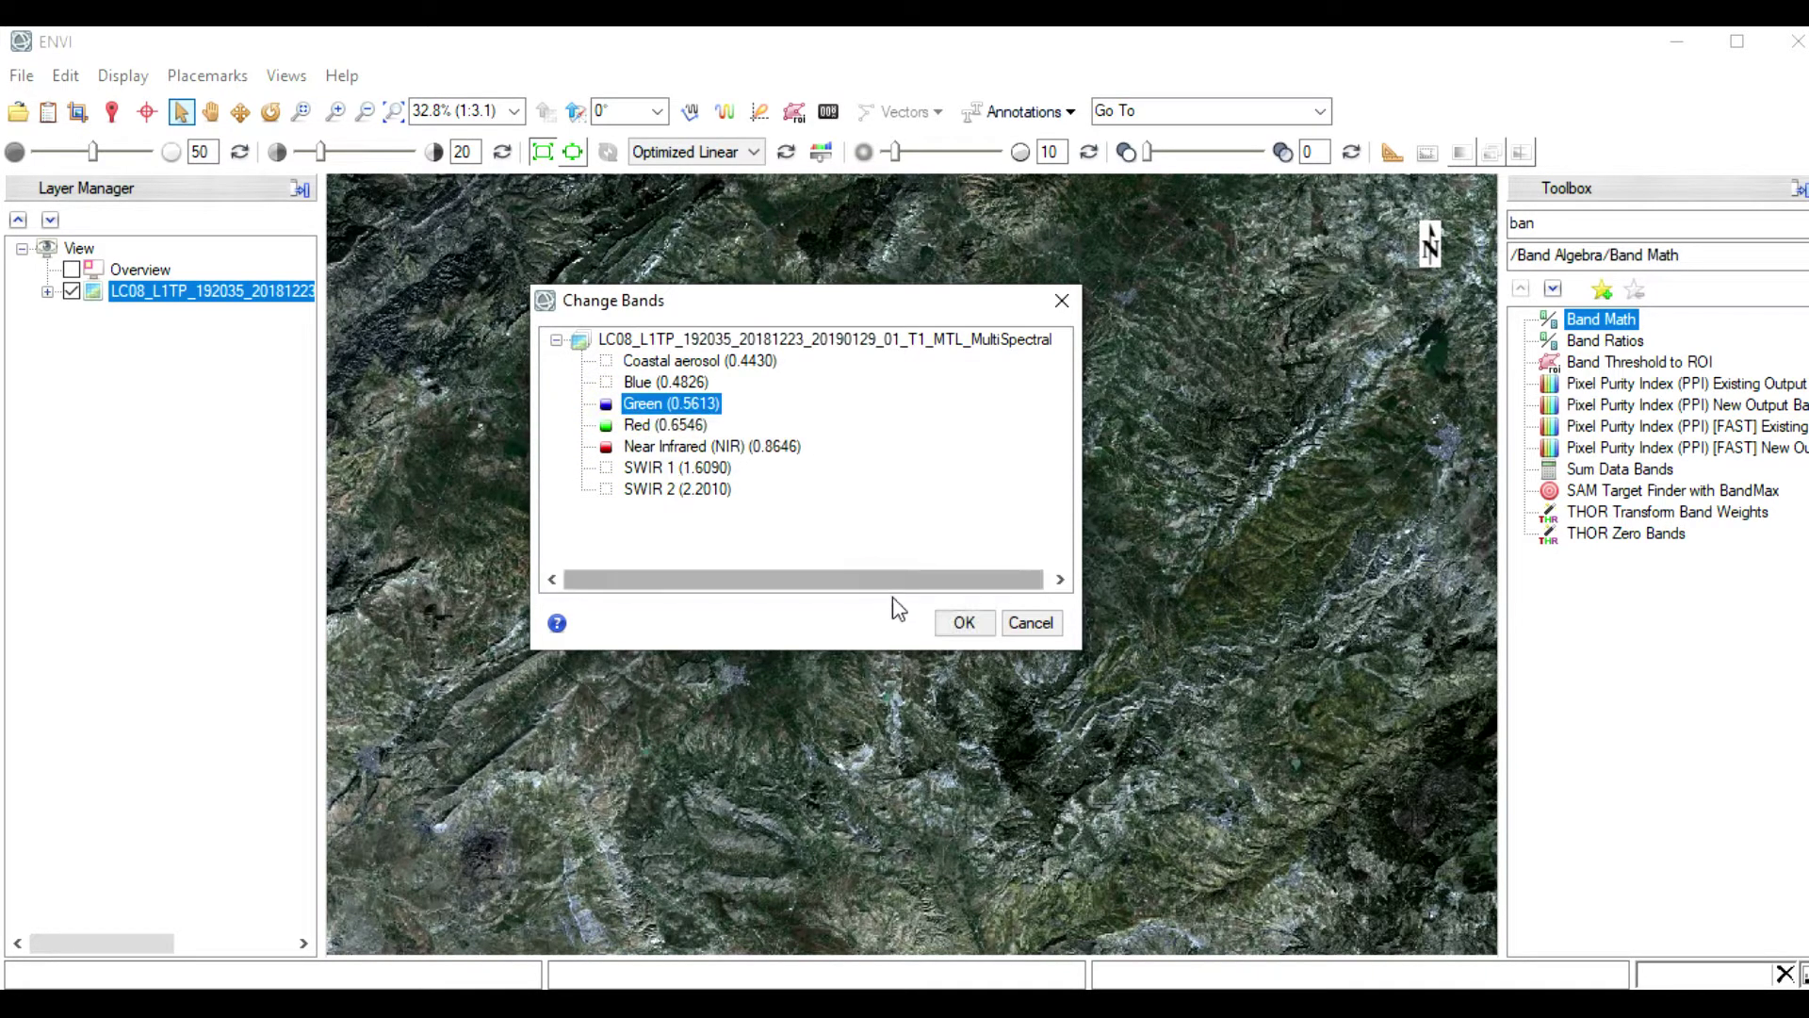
{"action": "left_click", "coordinate": [955, 624]}
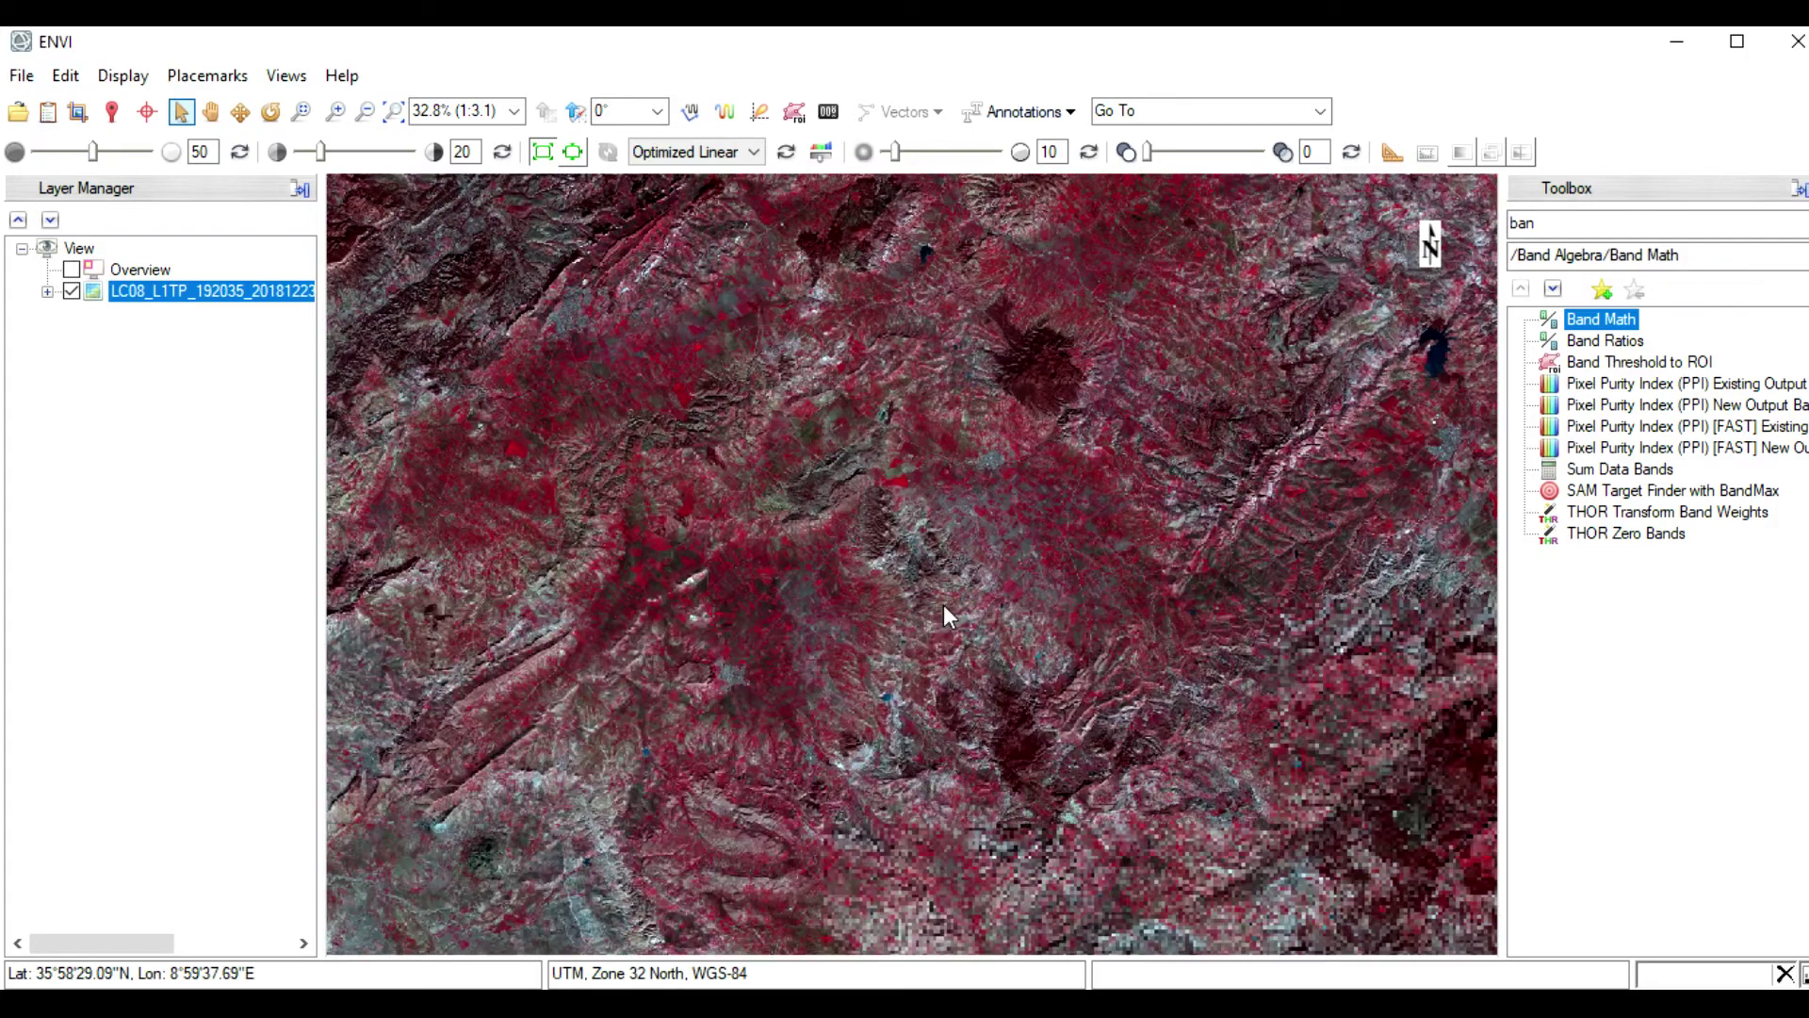
Examine the vegetation areas in the false-colour Landsat image, both up close and across the full scene
{"action": "scroll", "coordinate": [1018, 407], "scroll_direction": "up", "scroll_amount": 5}
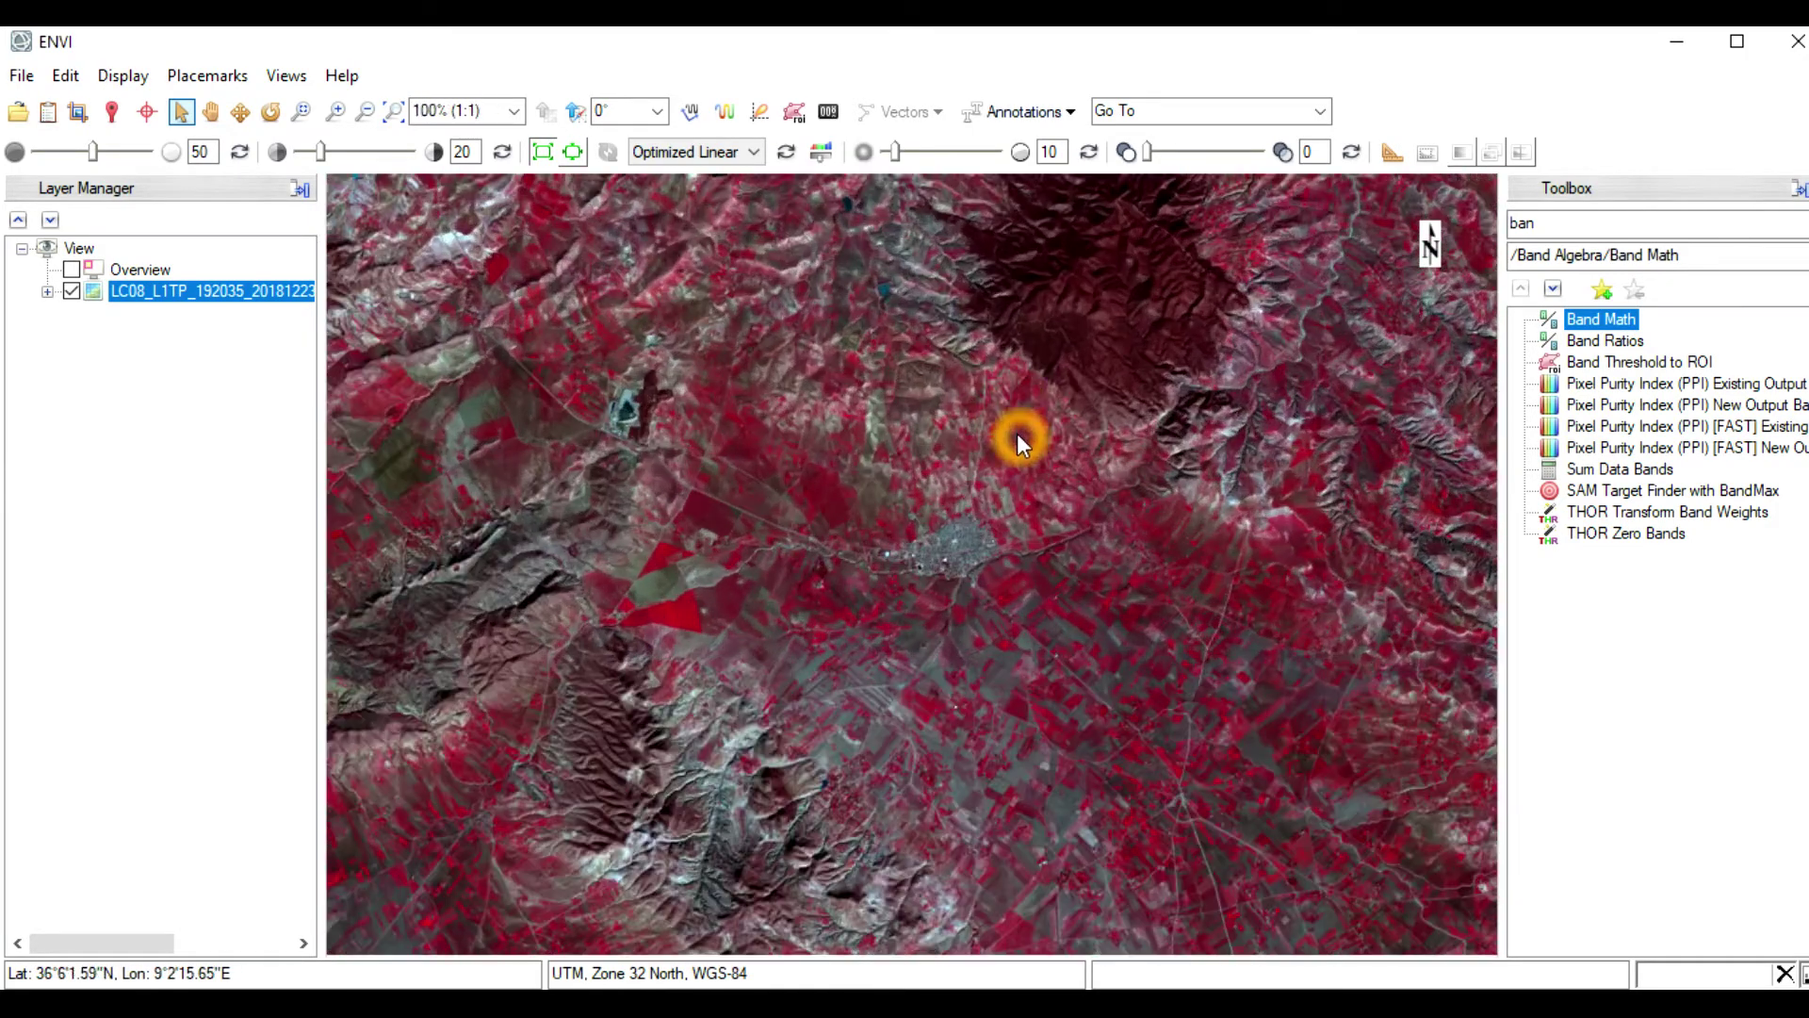
{"action": "scroll", "coordinate": [1016, 434], "scroll_direction": "down", "scroll_amount": 5}
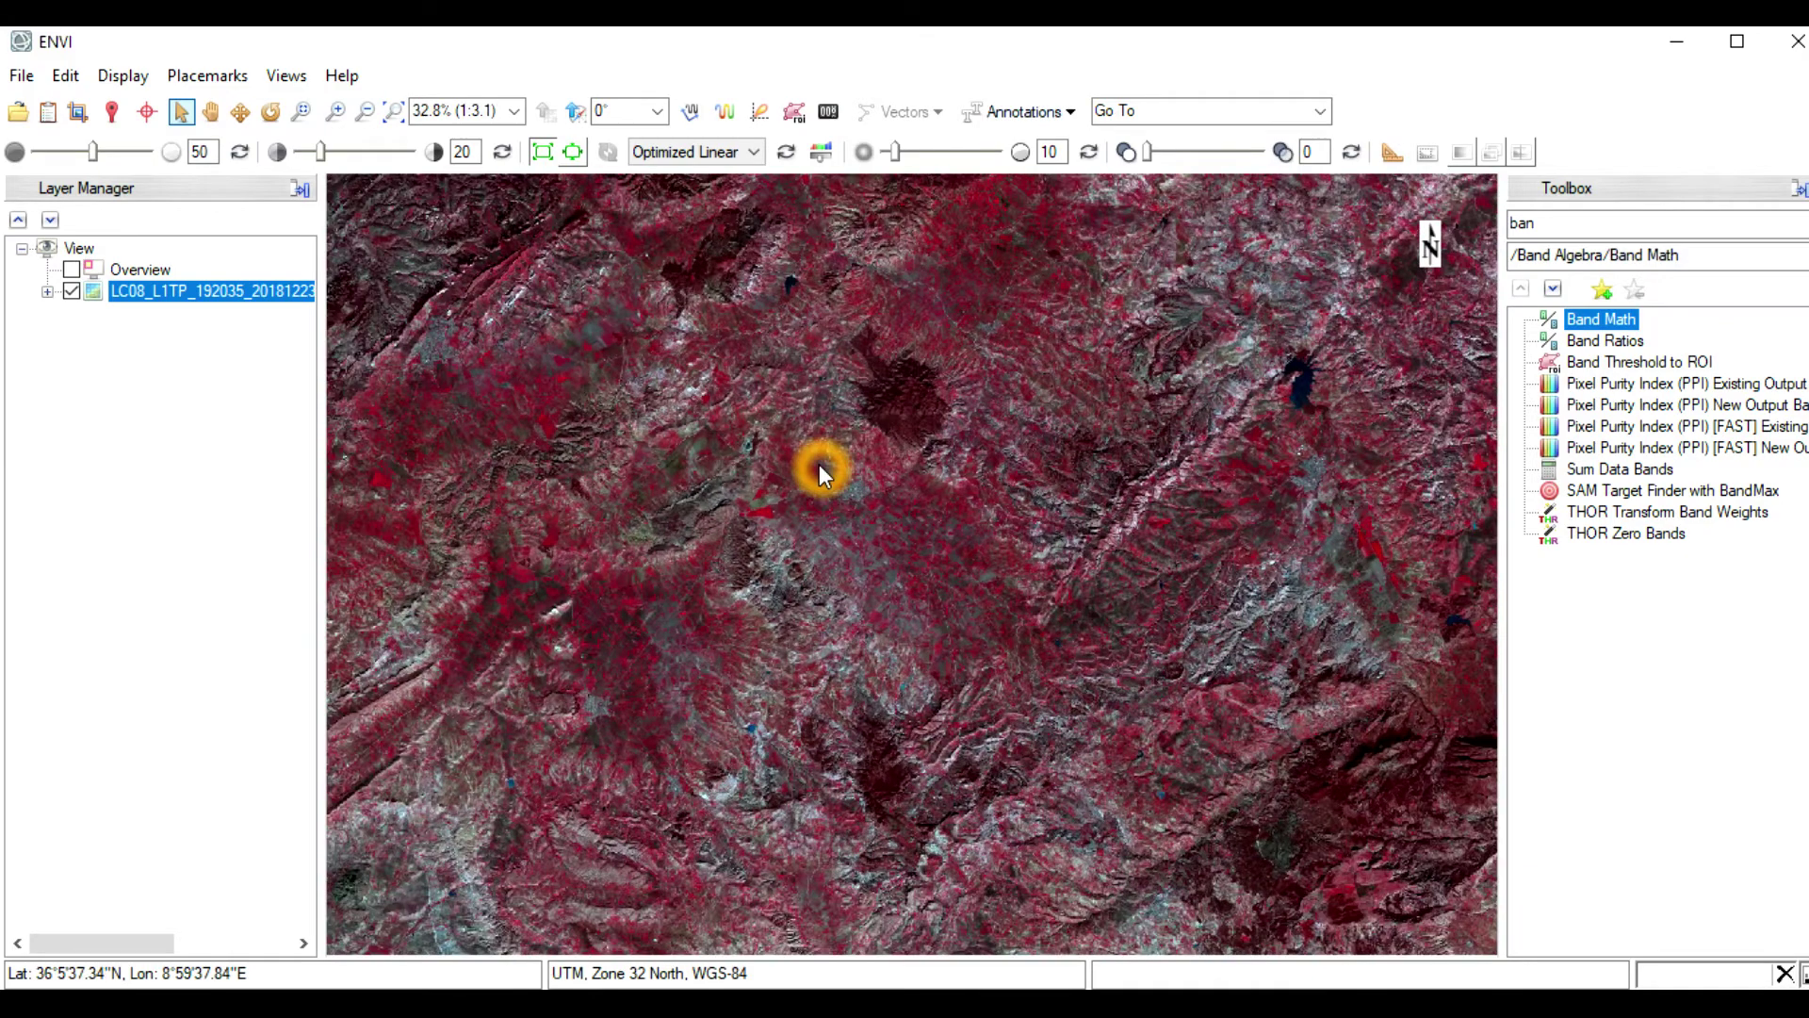
{"action": "scroll", "coordinate": [820, 469], "scroll_direction": "down", "scroll_amount": 3}
{"action": "scroll", "coordinate": [823, 477], "scroll_direction": "down", "scroll_amount": 2}
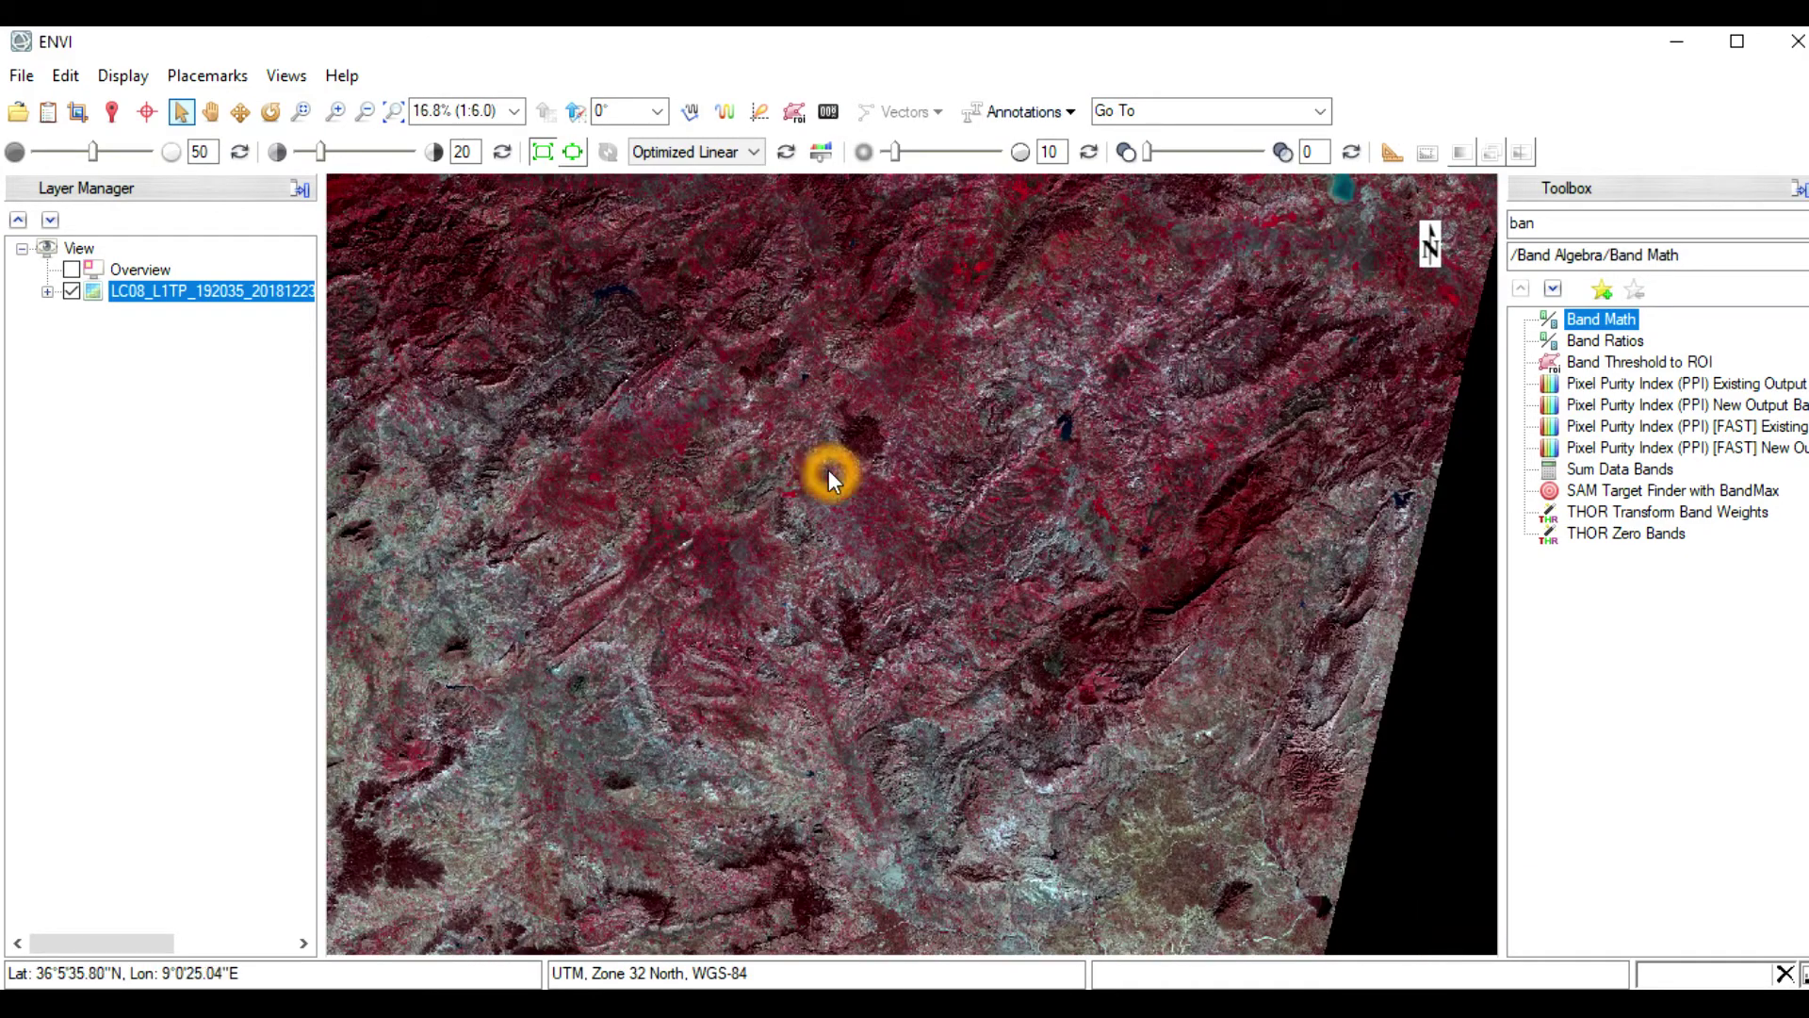
{"action": "scroll", "coordinate": [828, 469], "scroll_direction": "down", "scroll_amount": 2}
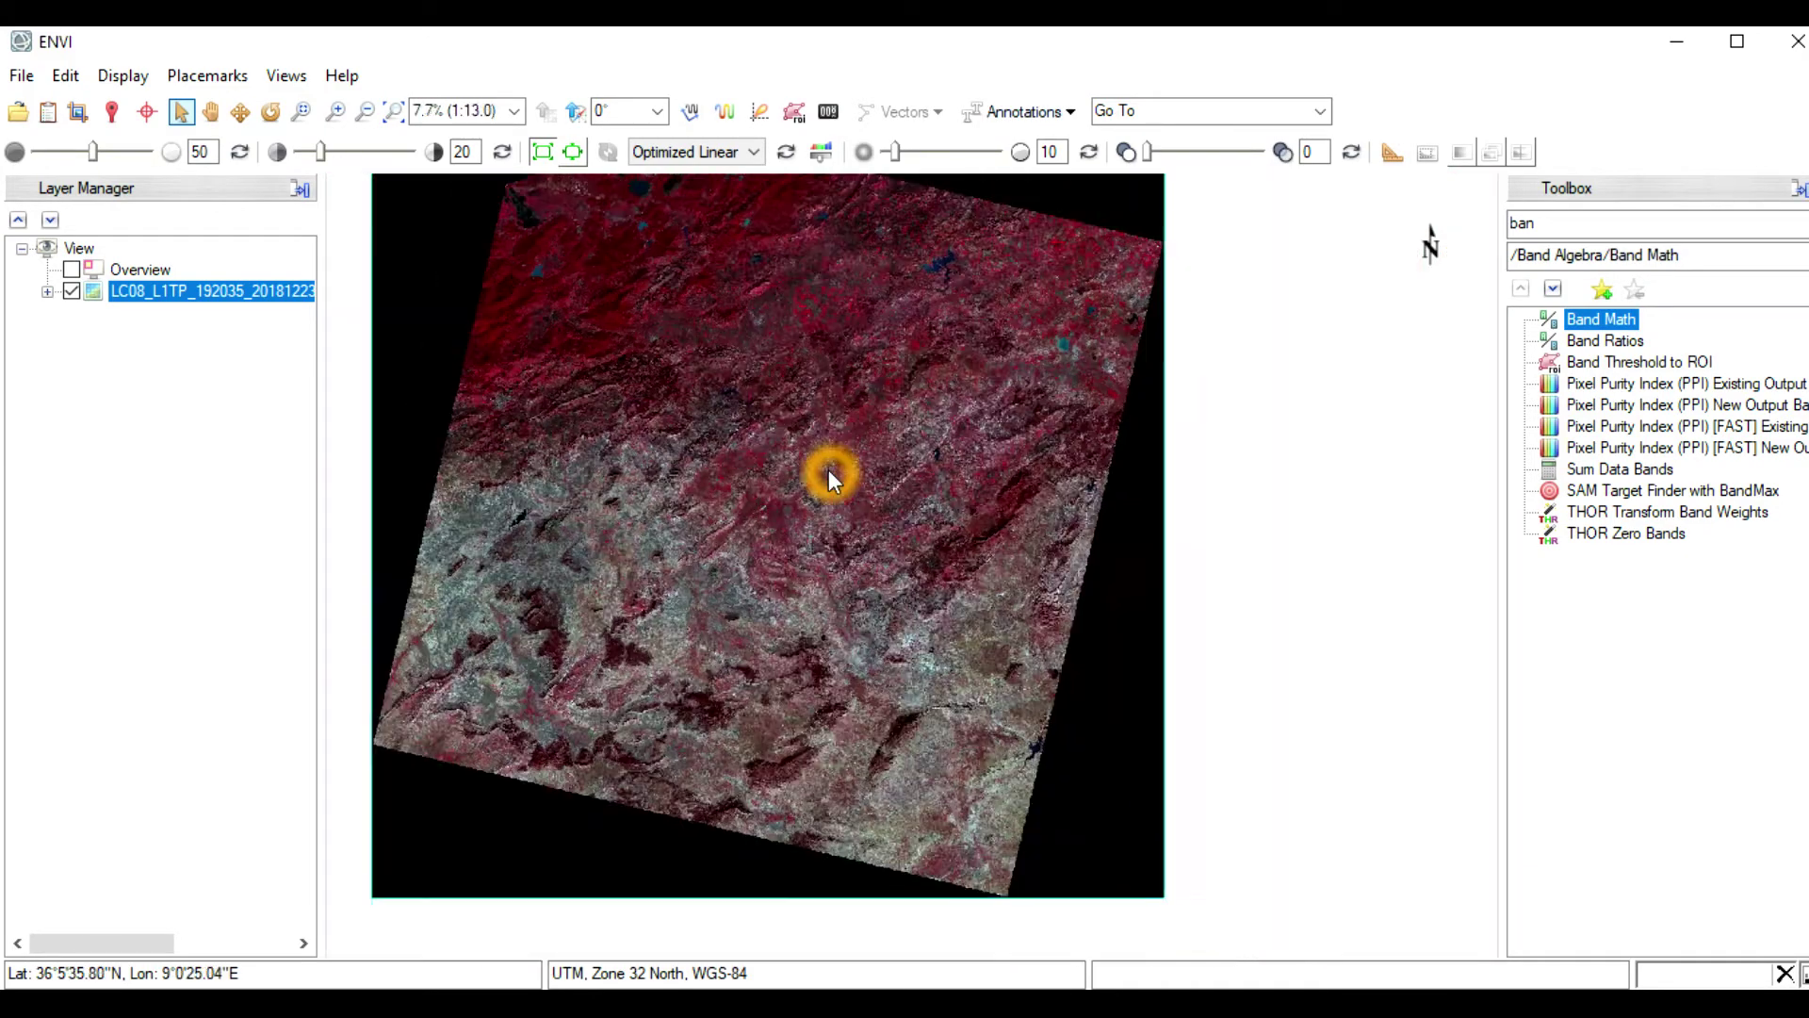
{"action": "scroll", "coordinate": [805, 415], "scroll_direction": "up", "scroll_amount": 1}
{"action": "scroll", "coordinate": [797, 396], "scroll_direction": "up", "scroll_amount": 1}
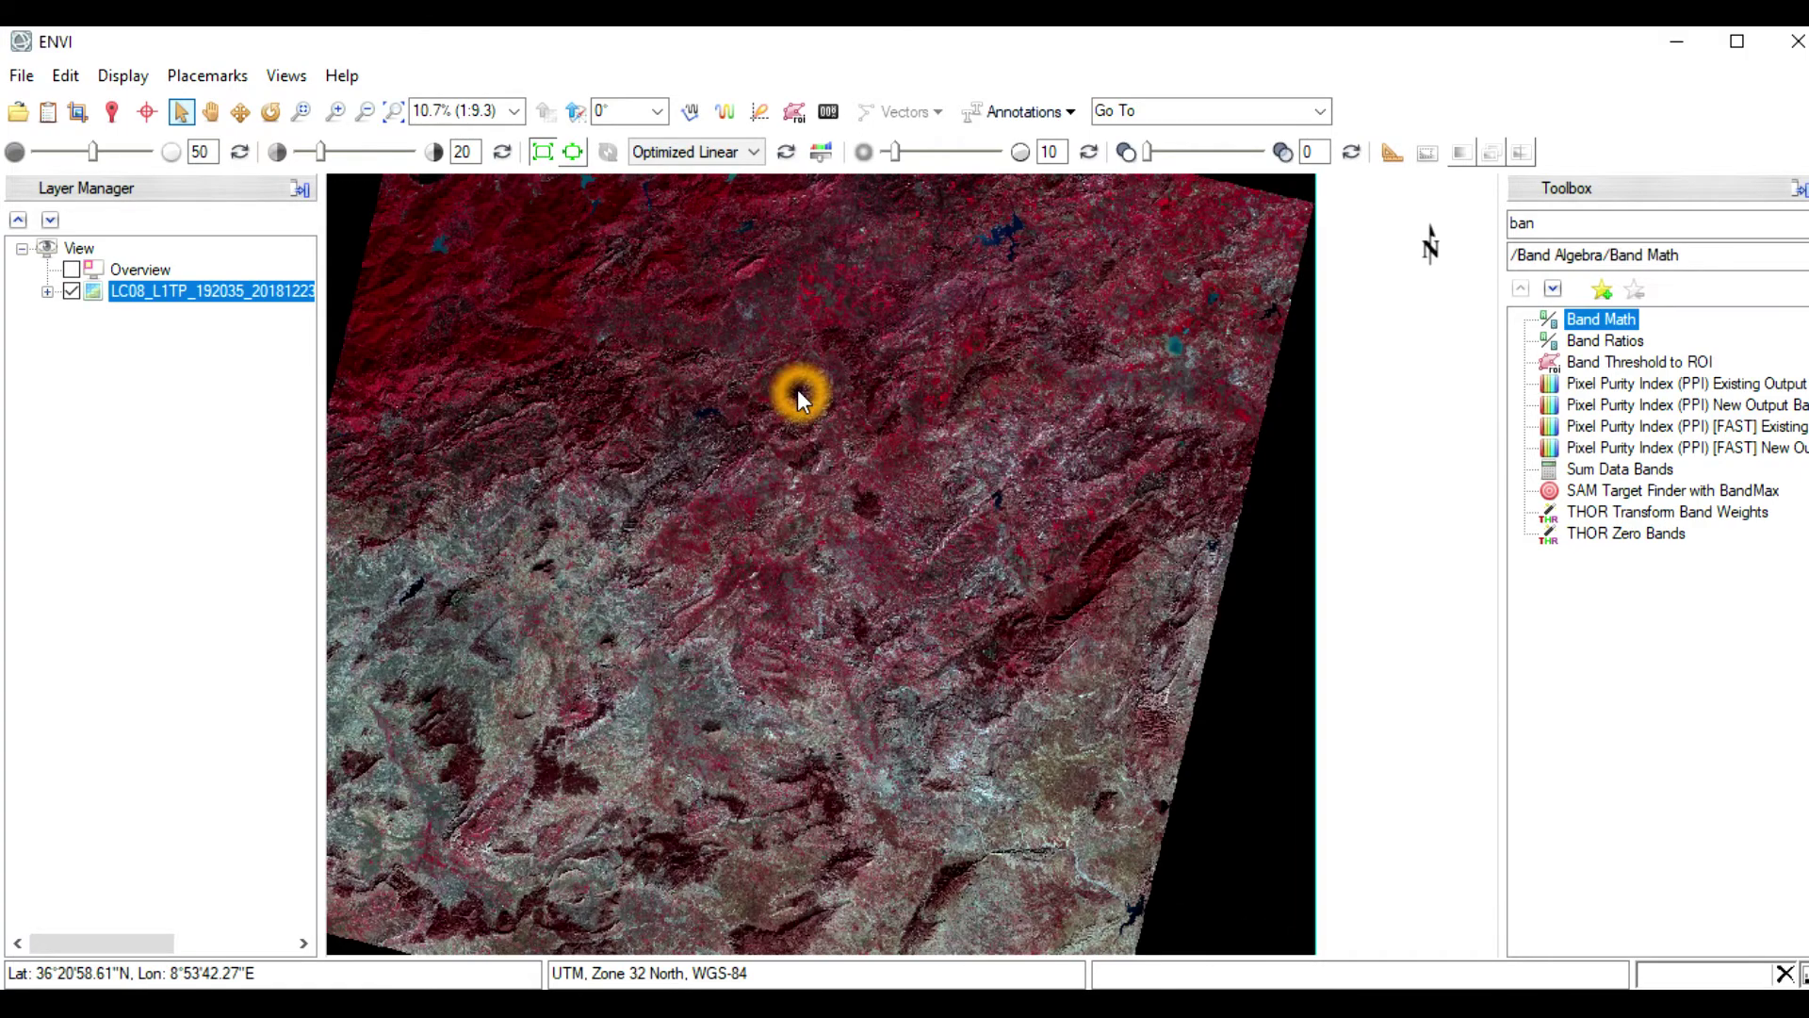
{"action": "scroll", "coordinate": [798, 388], "scroll_direction": "up", "scroll_amount": 3}
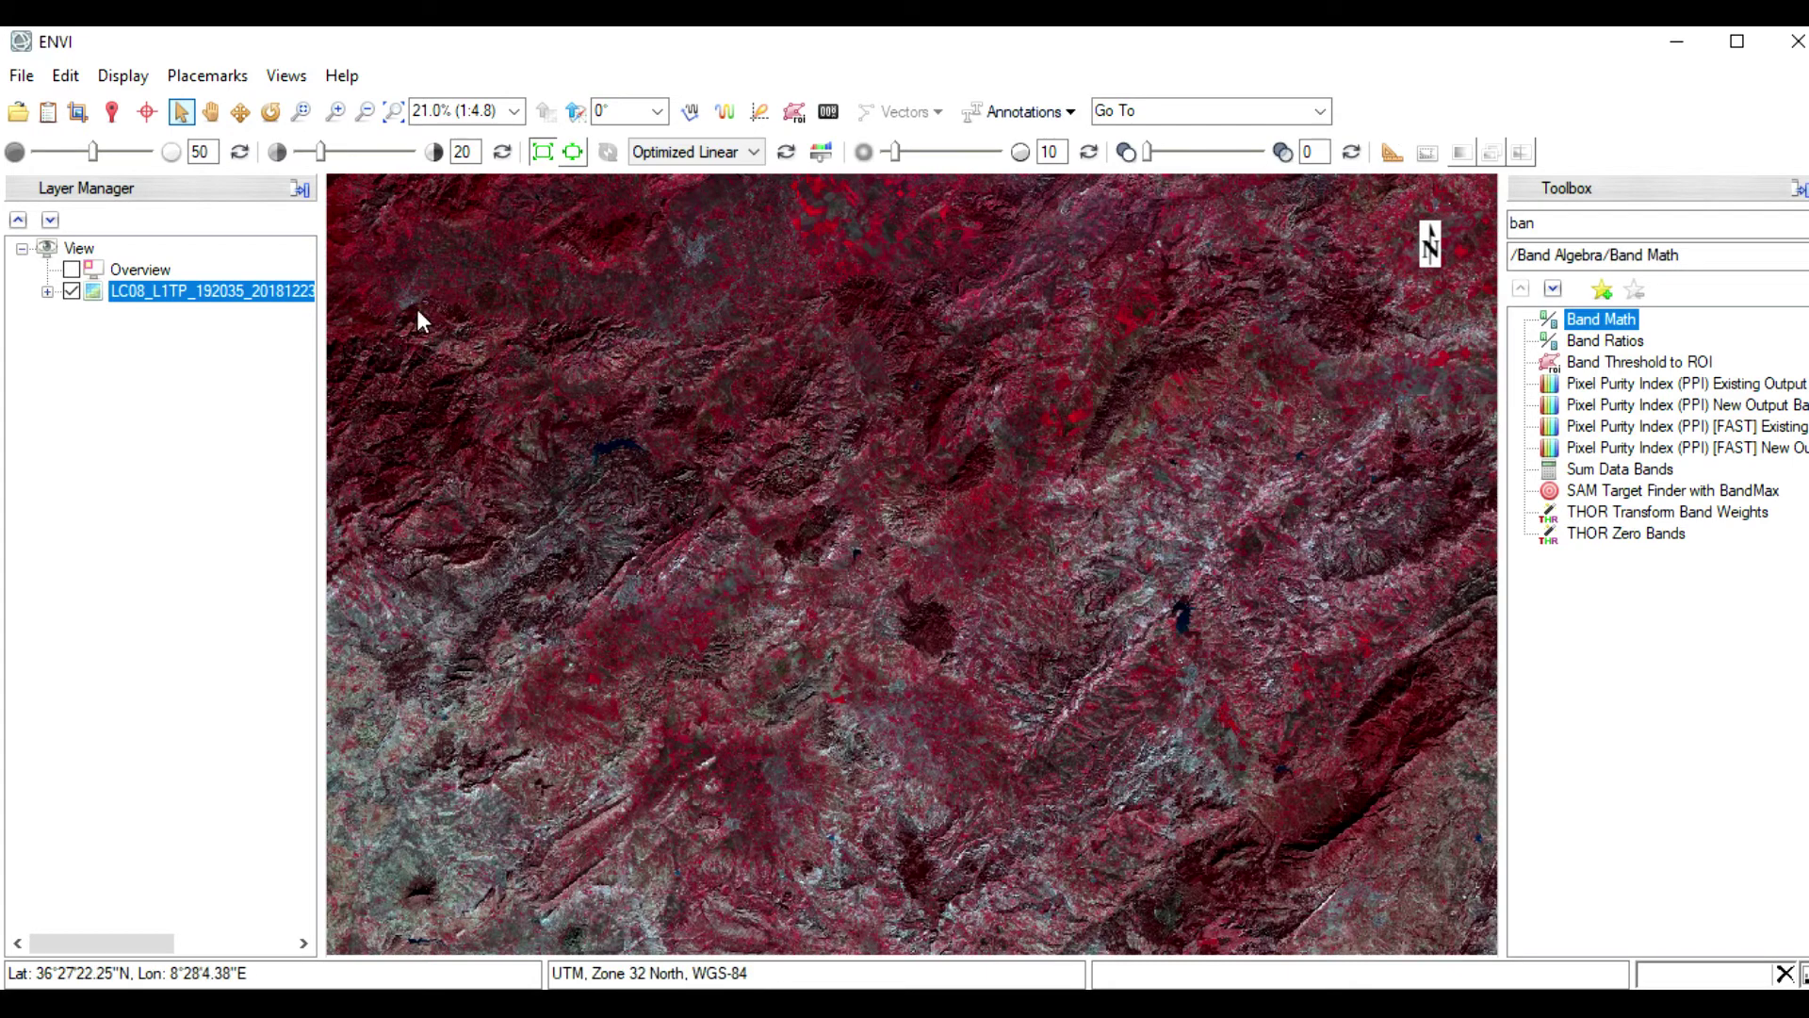
{"action": "left_click", "coordinate": [384, 314]}
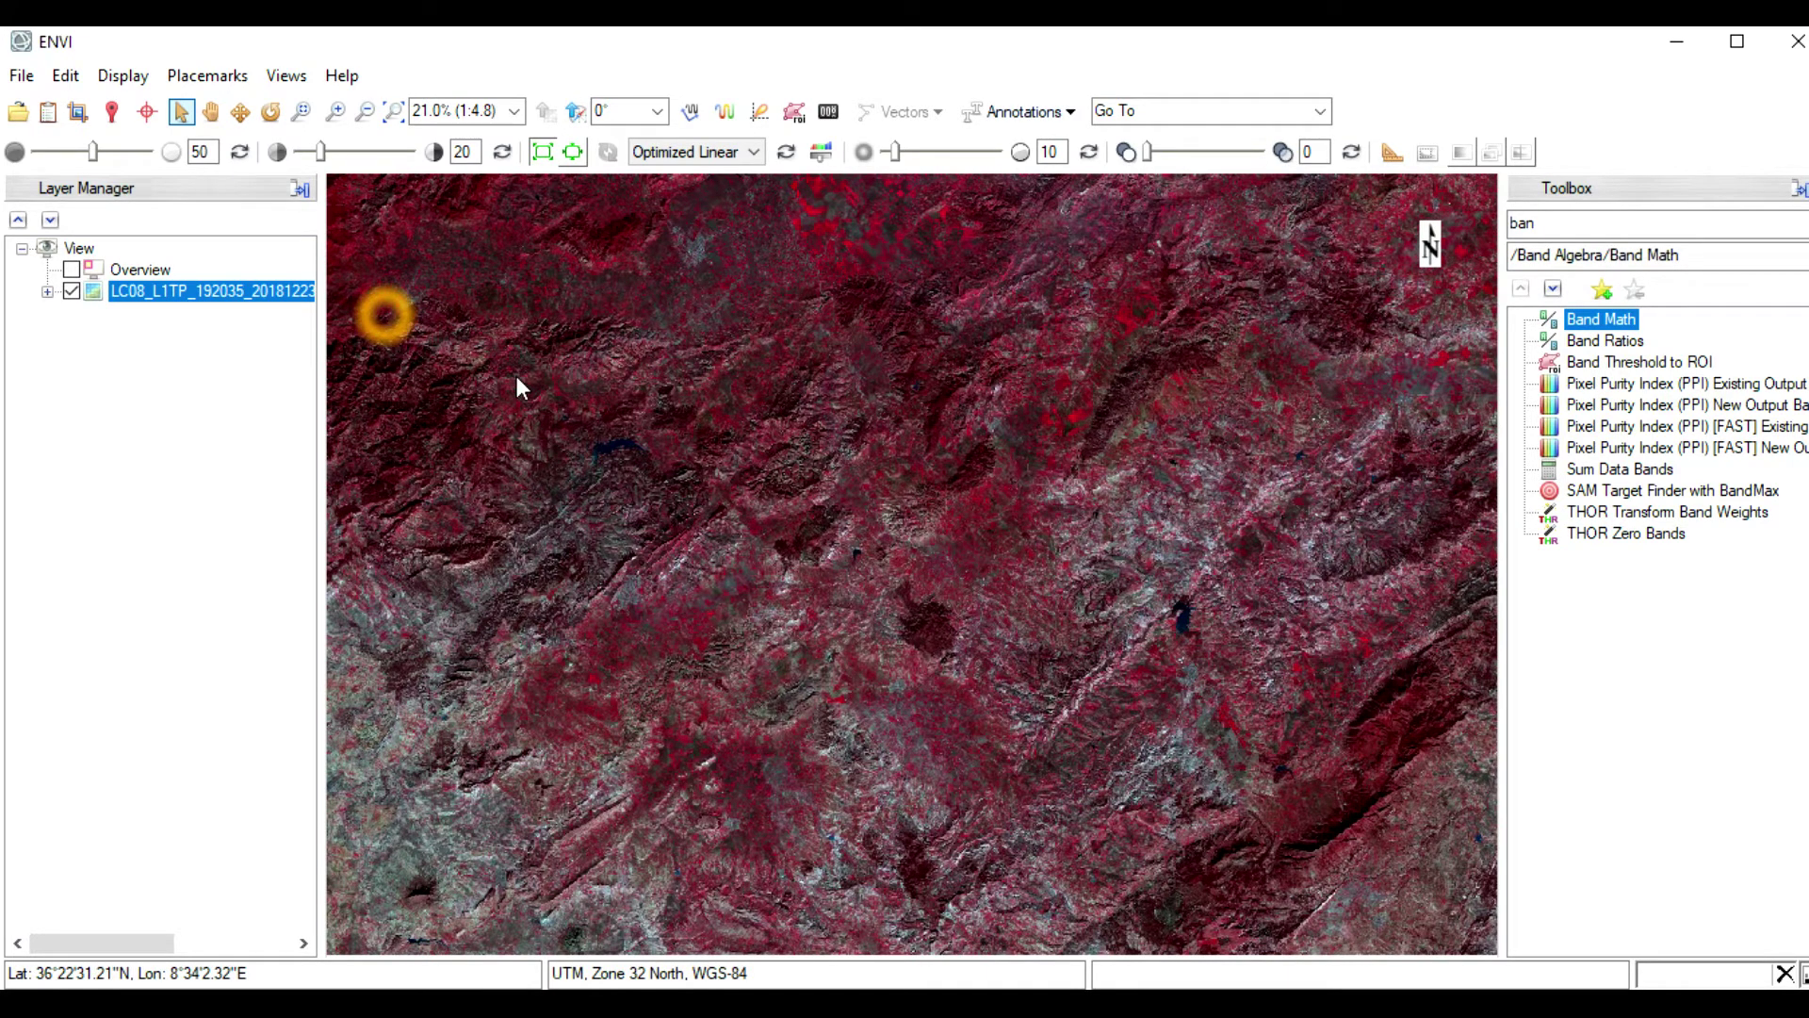
{"action": "left_click", "coordinate": [520, 457]}
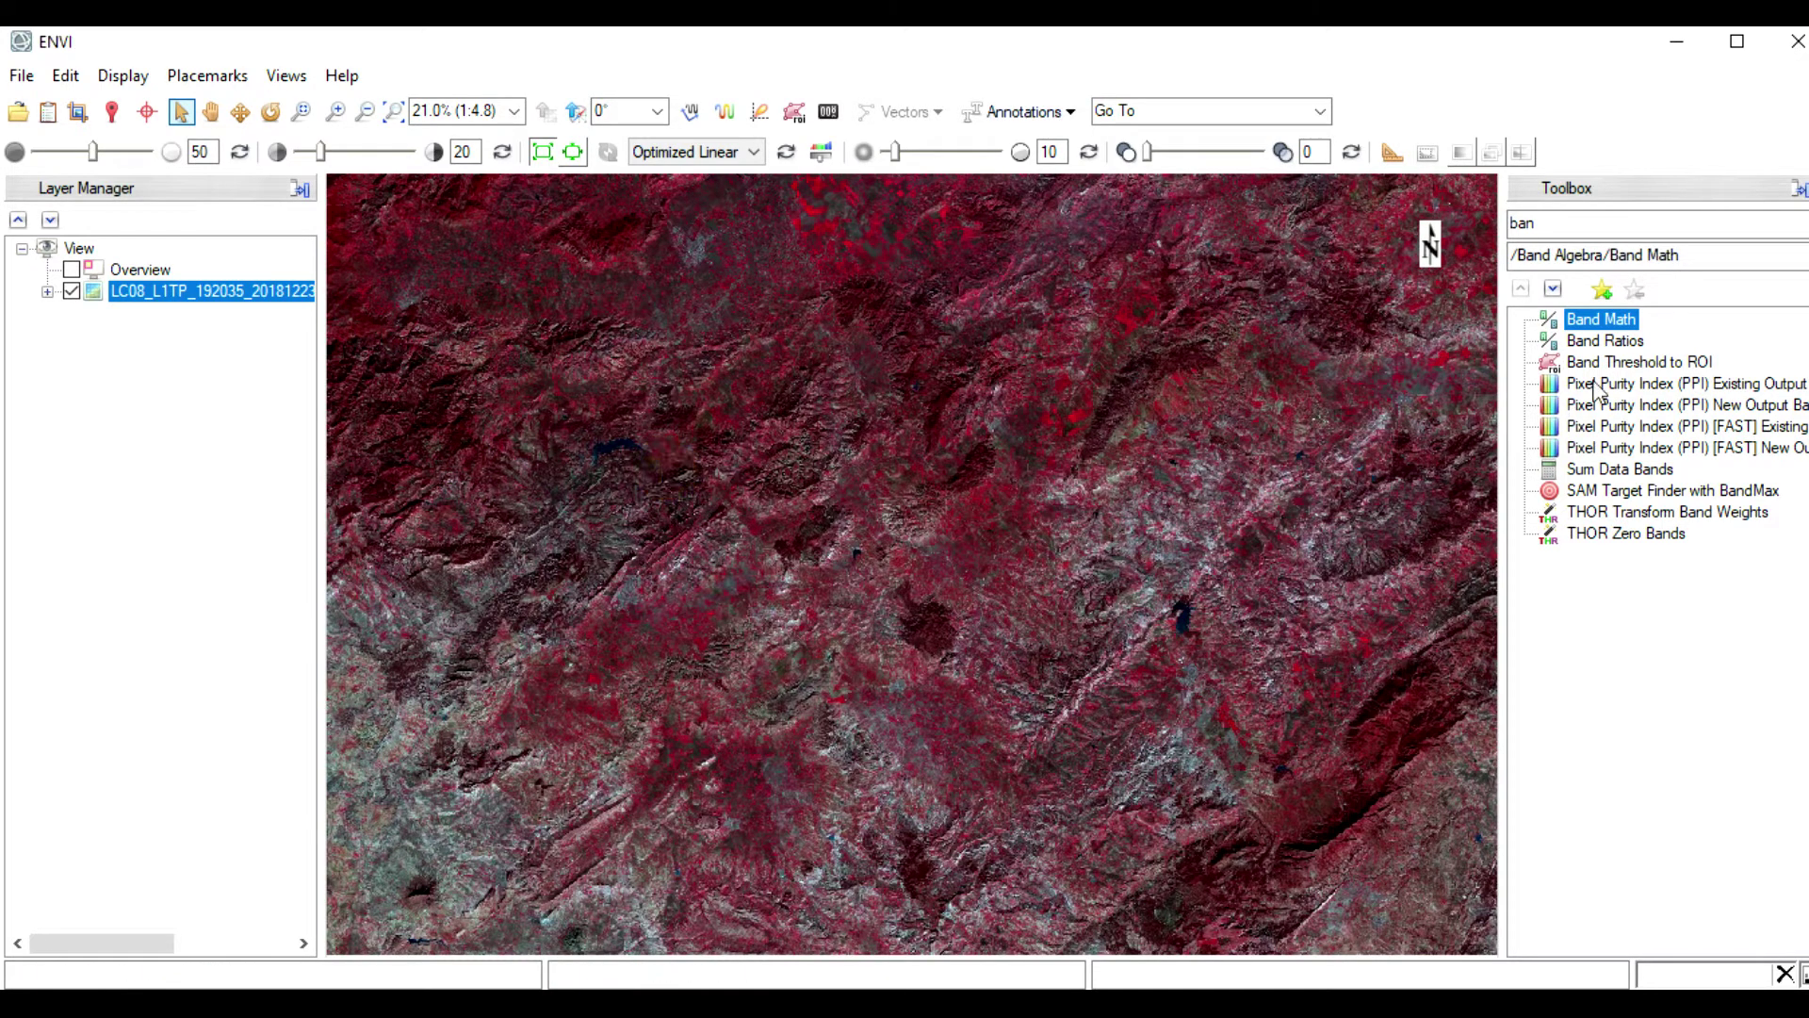
Enter the Band Math expression sqrt(float(b2)^2+float(b1)^2) for the brightness index, add it to the expression list and select it
{"action": "left_click", "coordinate": [1614, 322]}
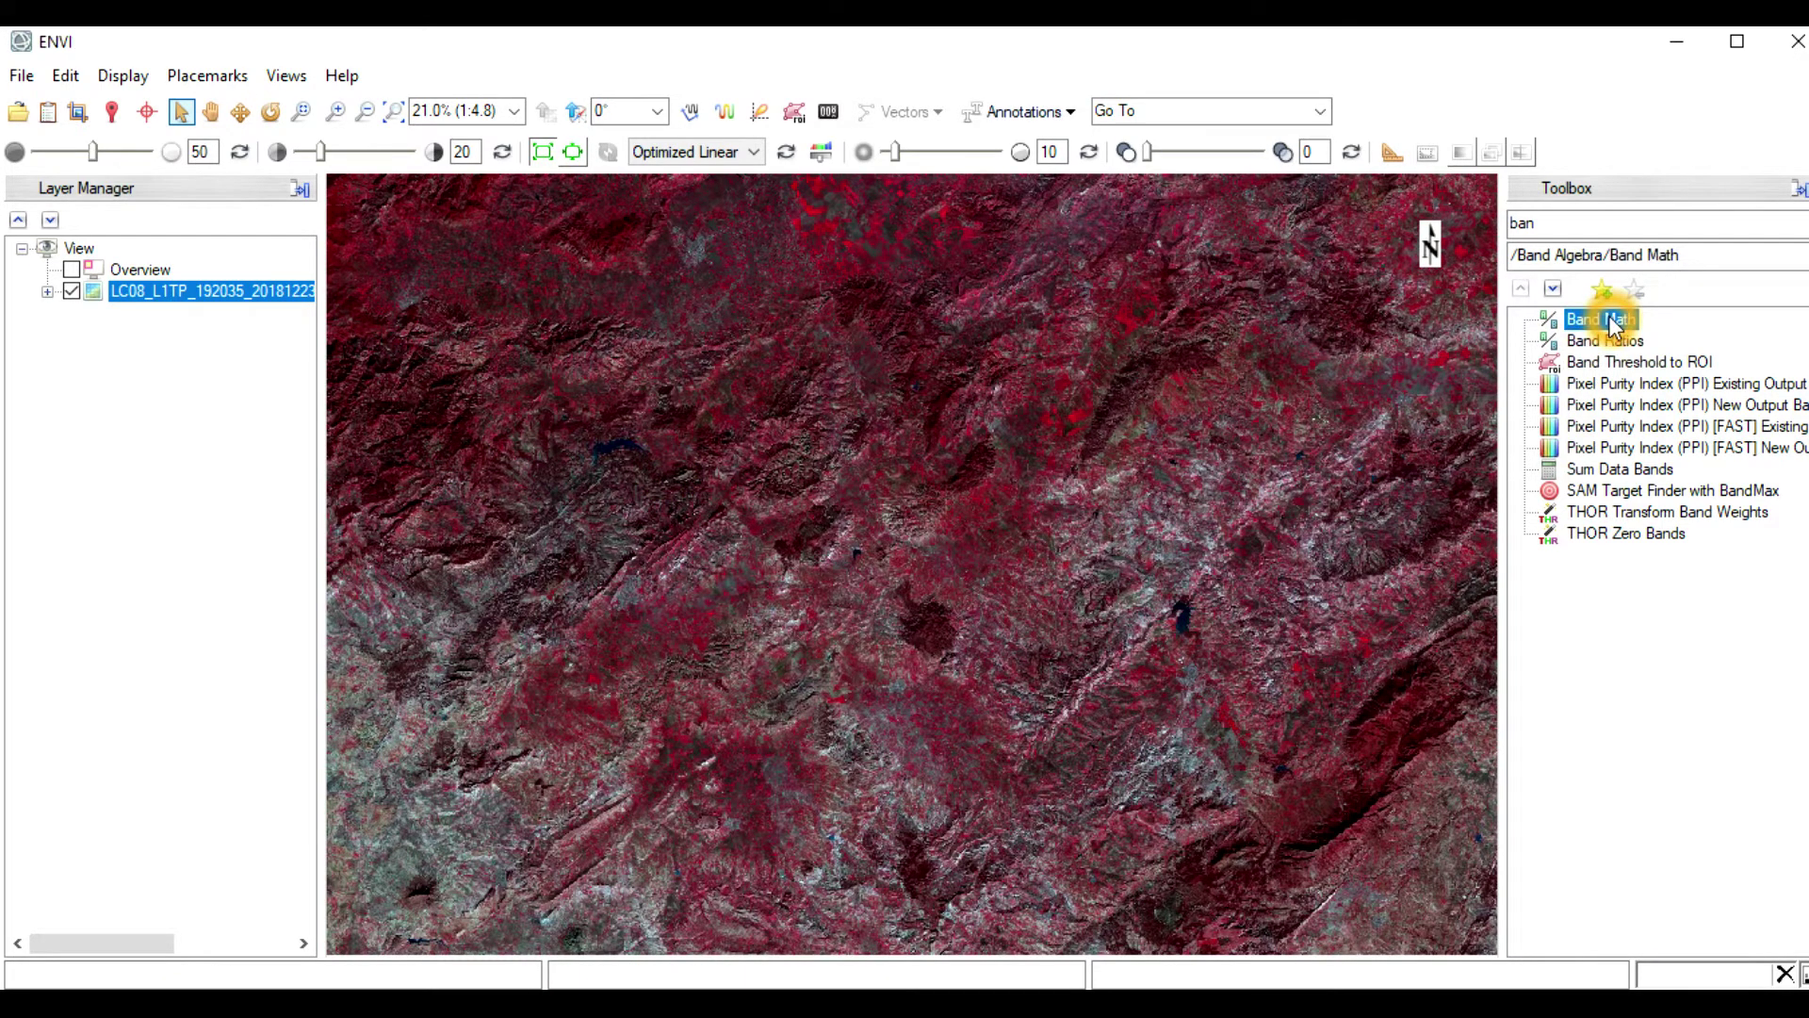
{"action": "double_click", "coordinate": [1613, 322]}
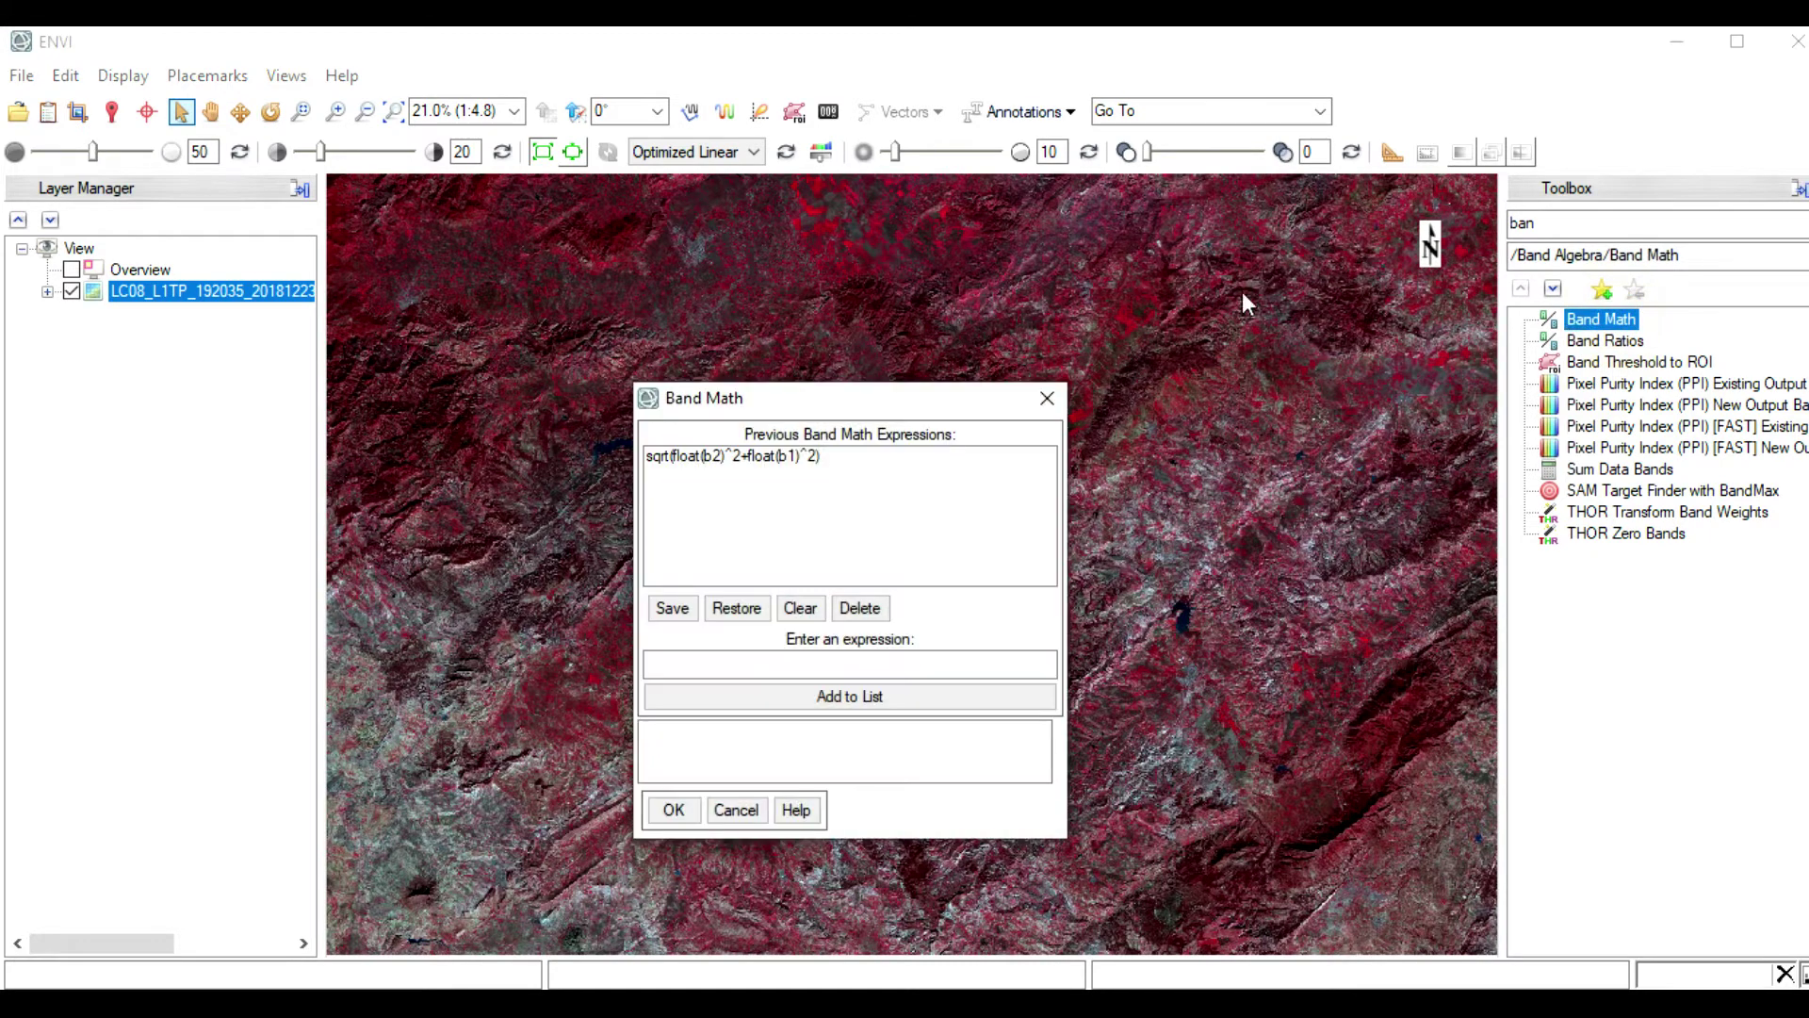
{"action": "left_click_drag", "start_coordinate": [905, 394], "coordinate": [742, 296]}
{"action": "left_click", "coordinate": [636, 562]}
{"action": "left_click", "coordinate": [636, 563]}
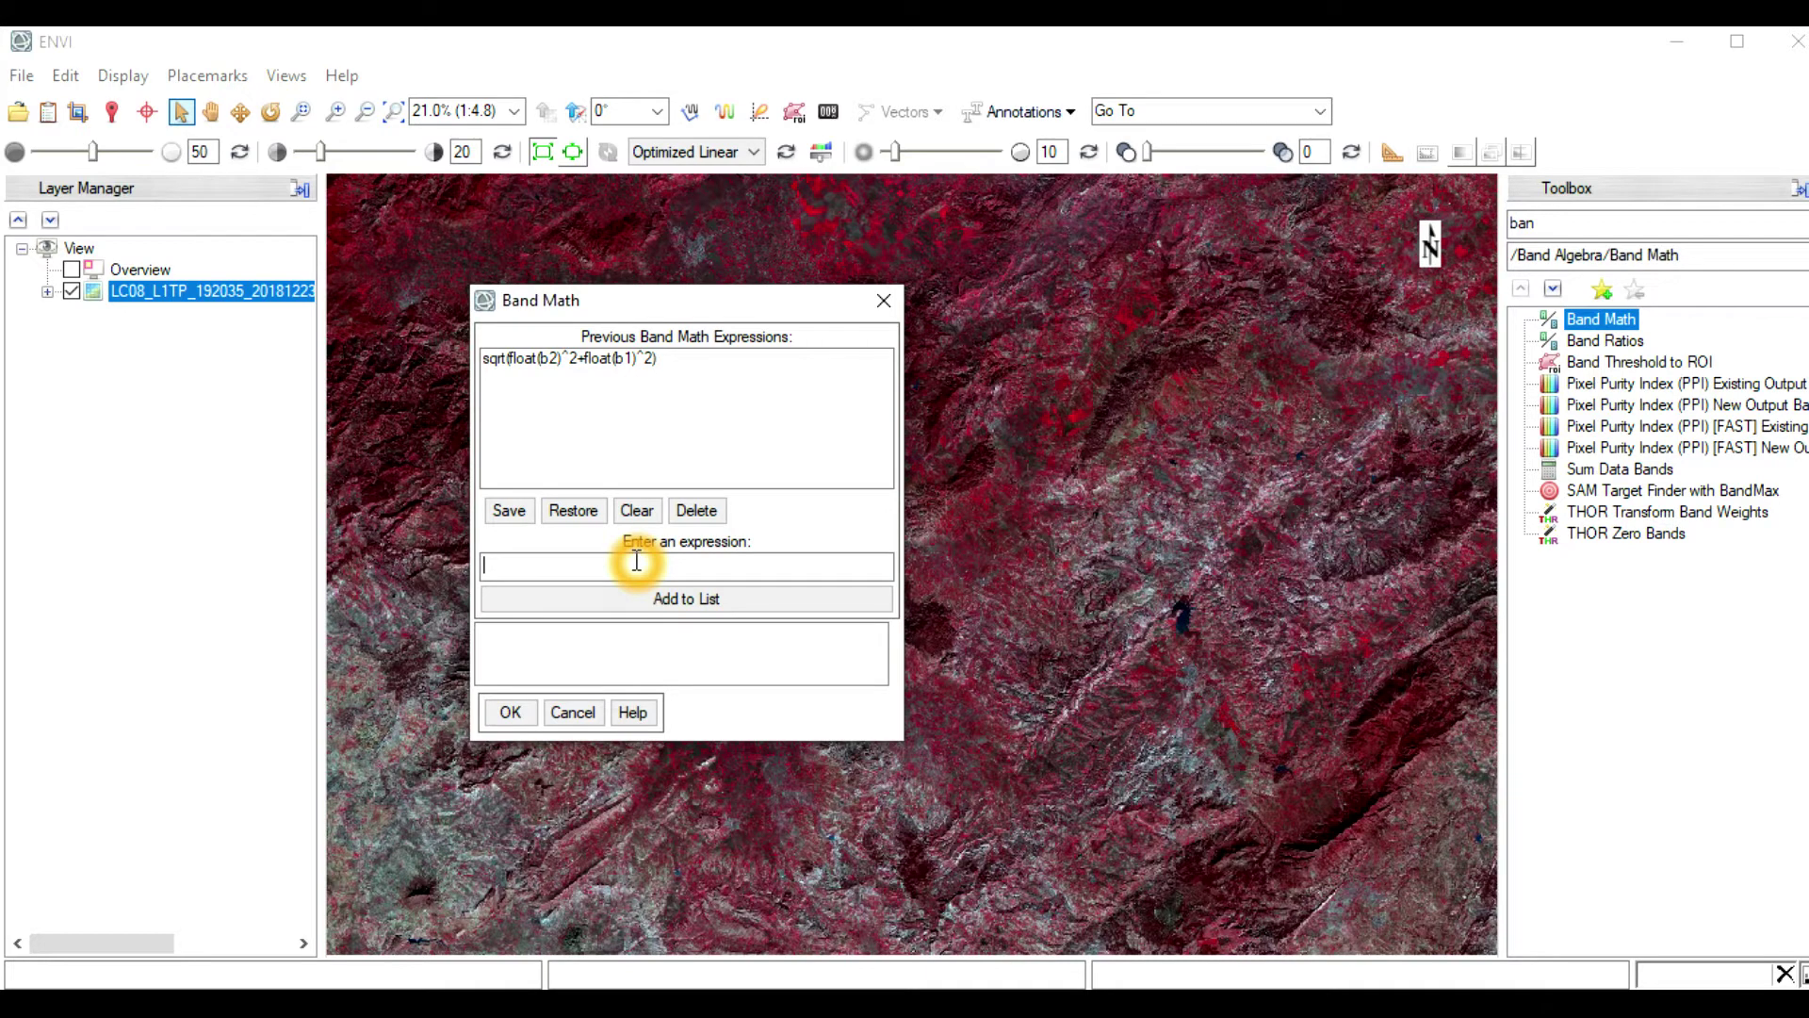
{"action": "type", "text": "sqrt(float(b2)^2+float(b1)^2)"}
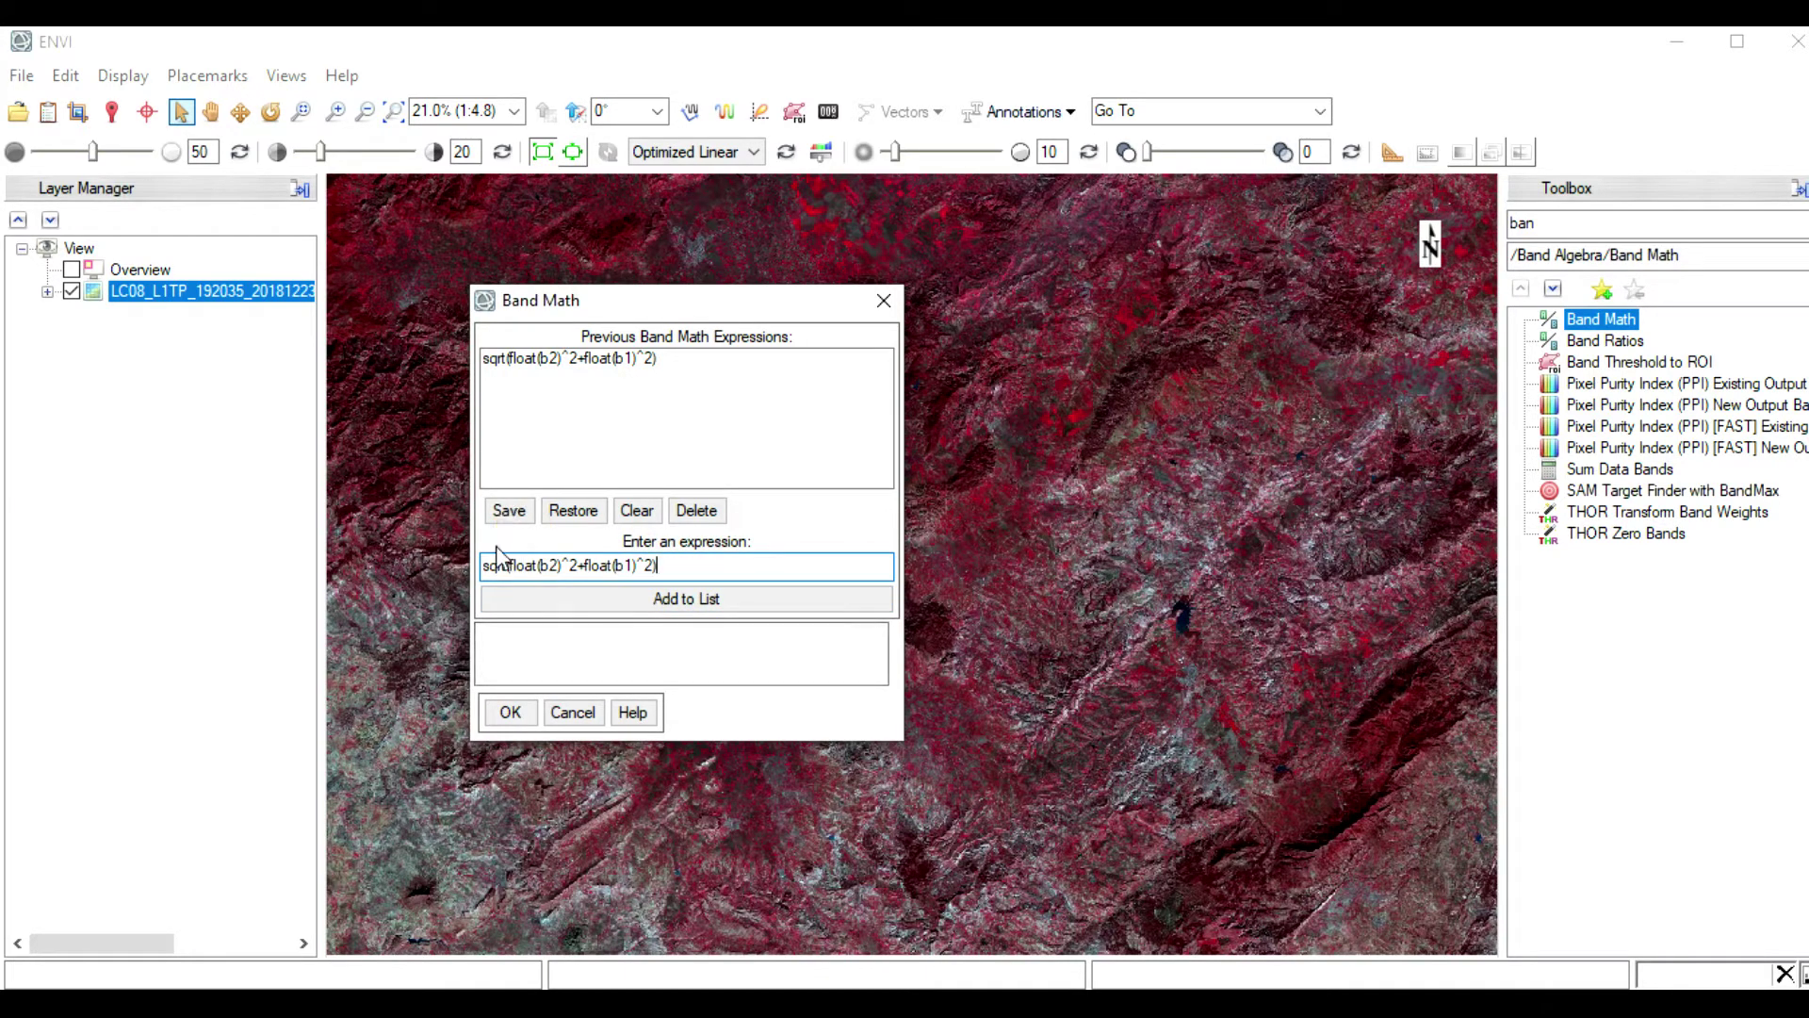
{"action": "left_click", "coordinate": [560, 556]}
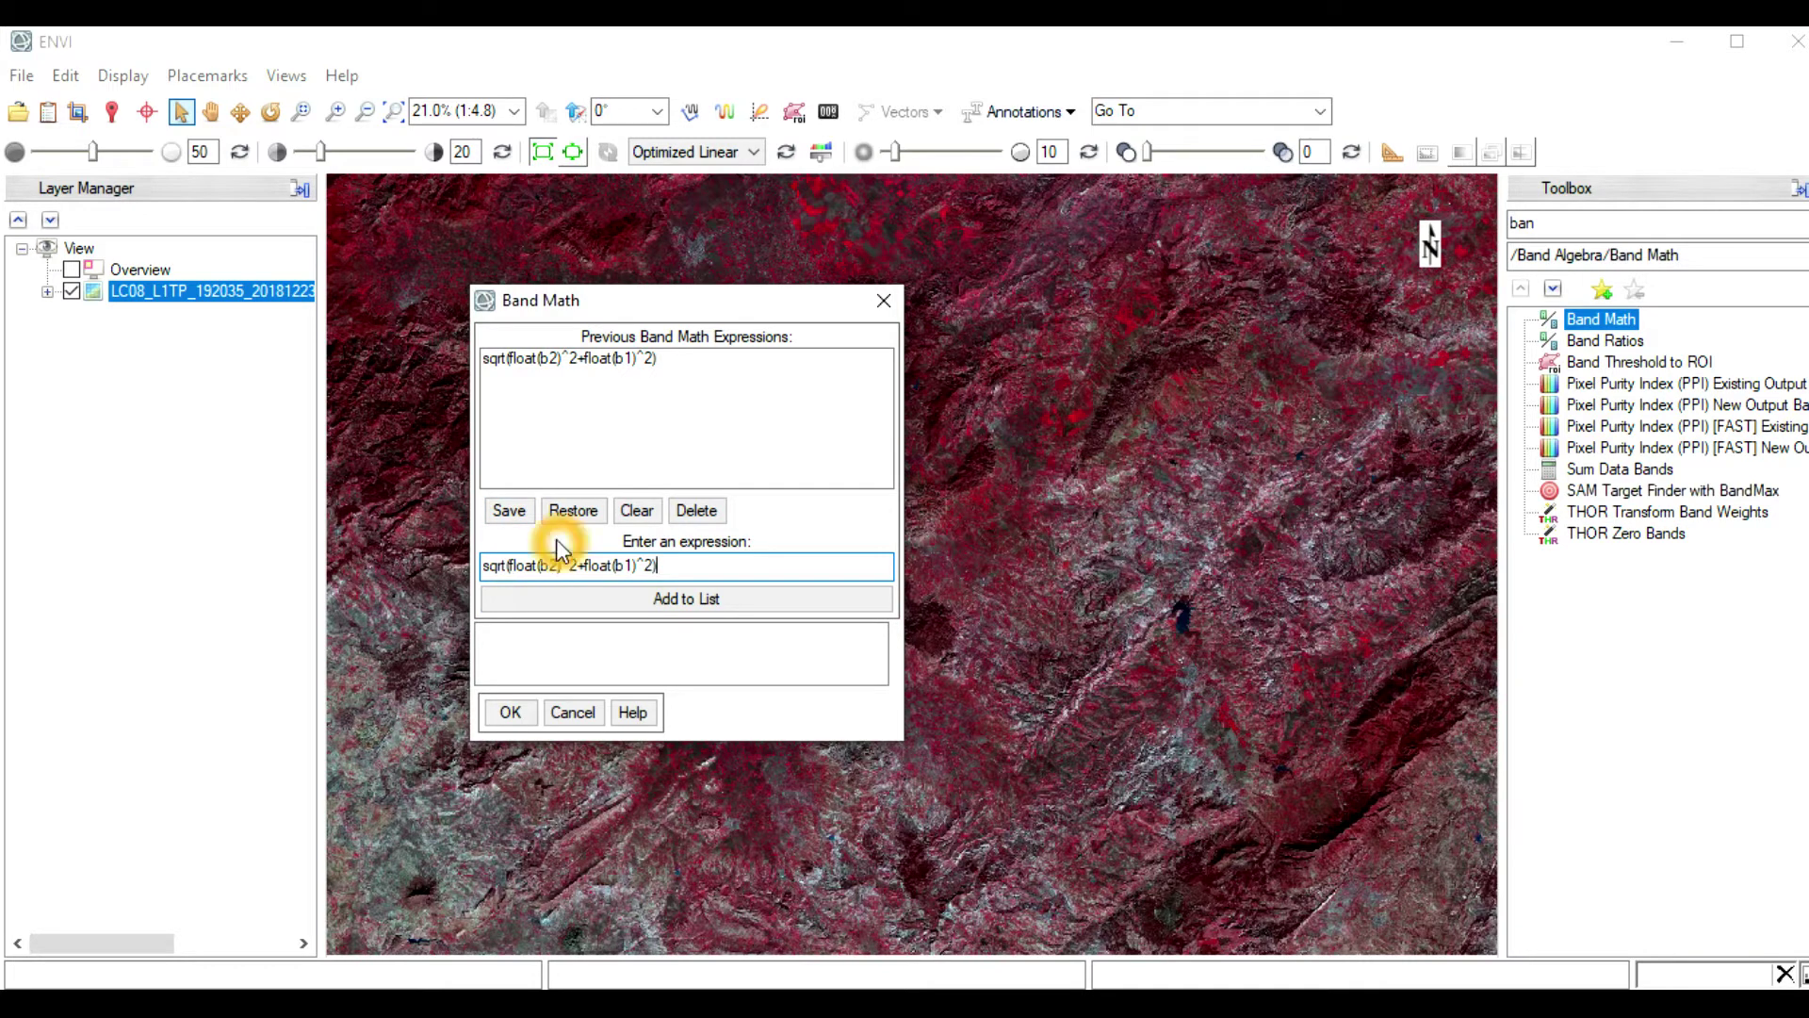
{"action": "left_click", "coordinate": [563, 580]}
{"action": "left_click", "coordinate": [613, 577]}
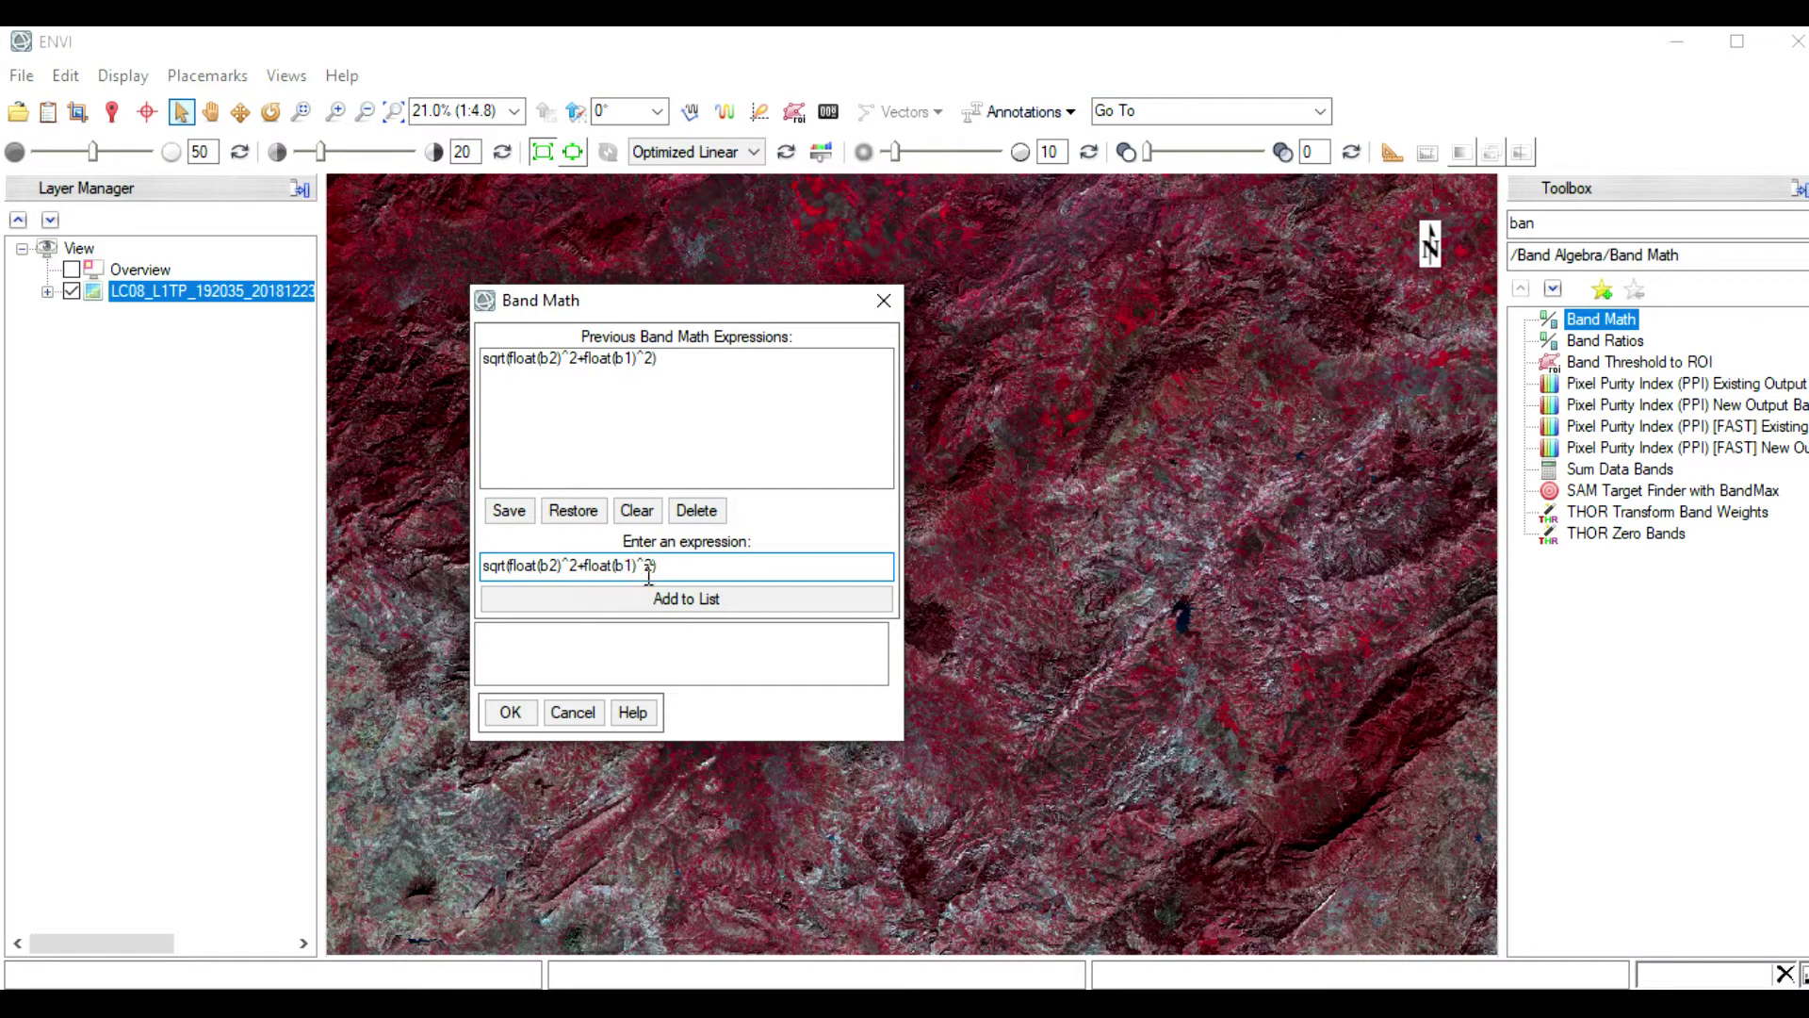
{"action": "left_click", "coordinate": [613, 602]}
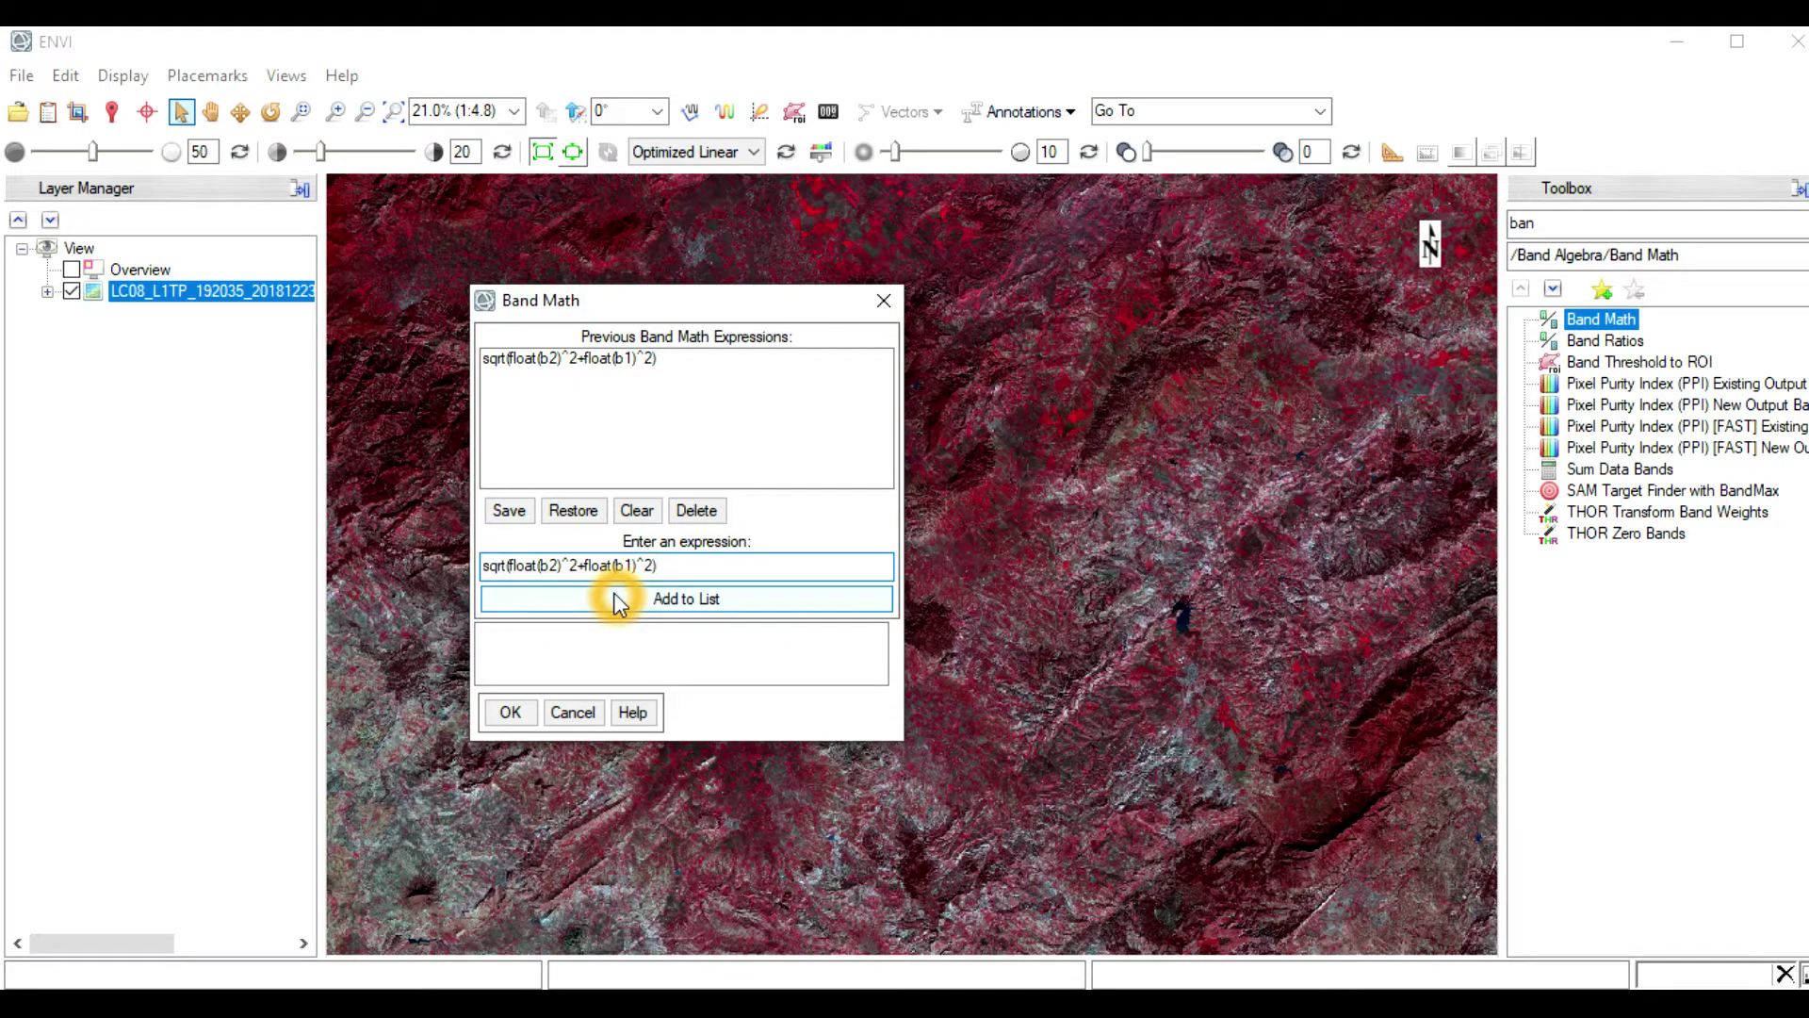
{"action": "left_click", "coordinate": [588, 360]}
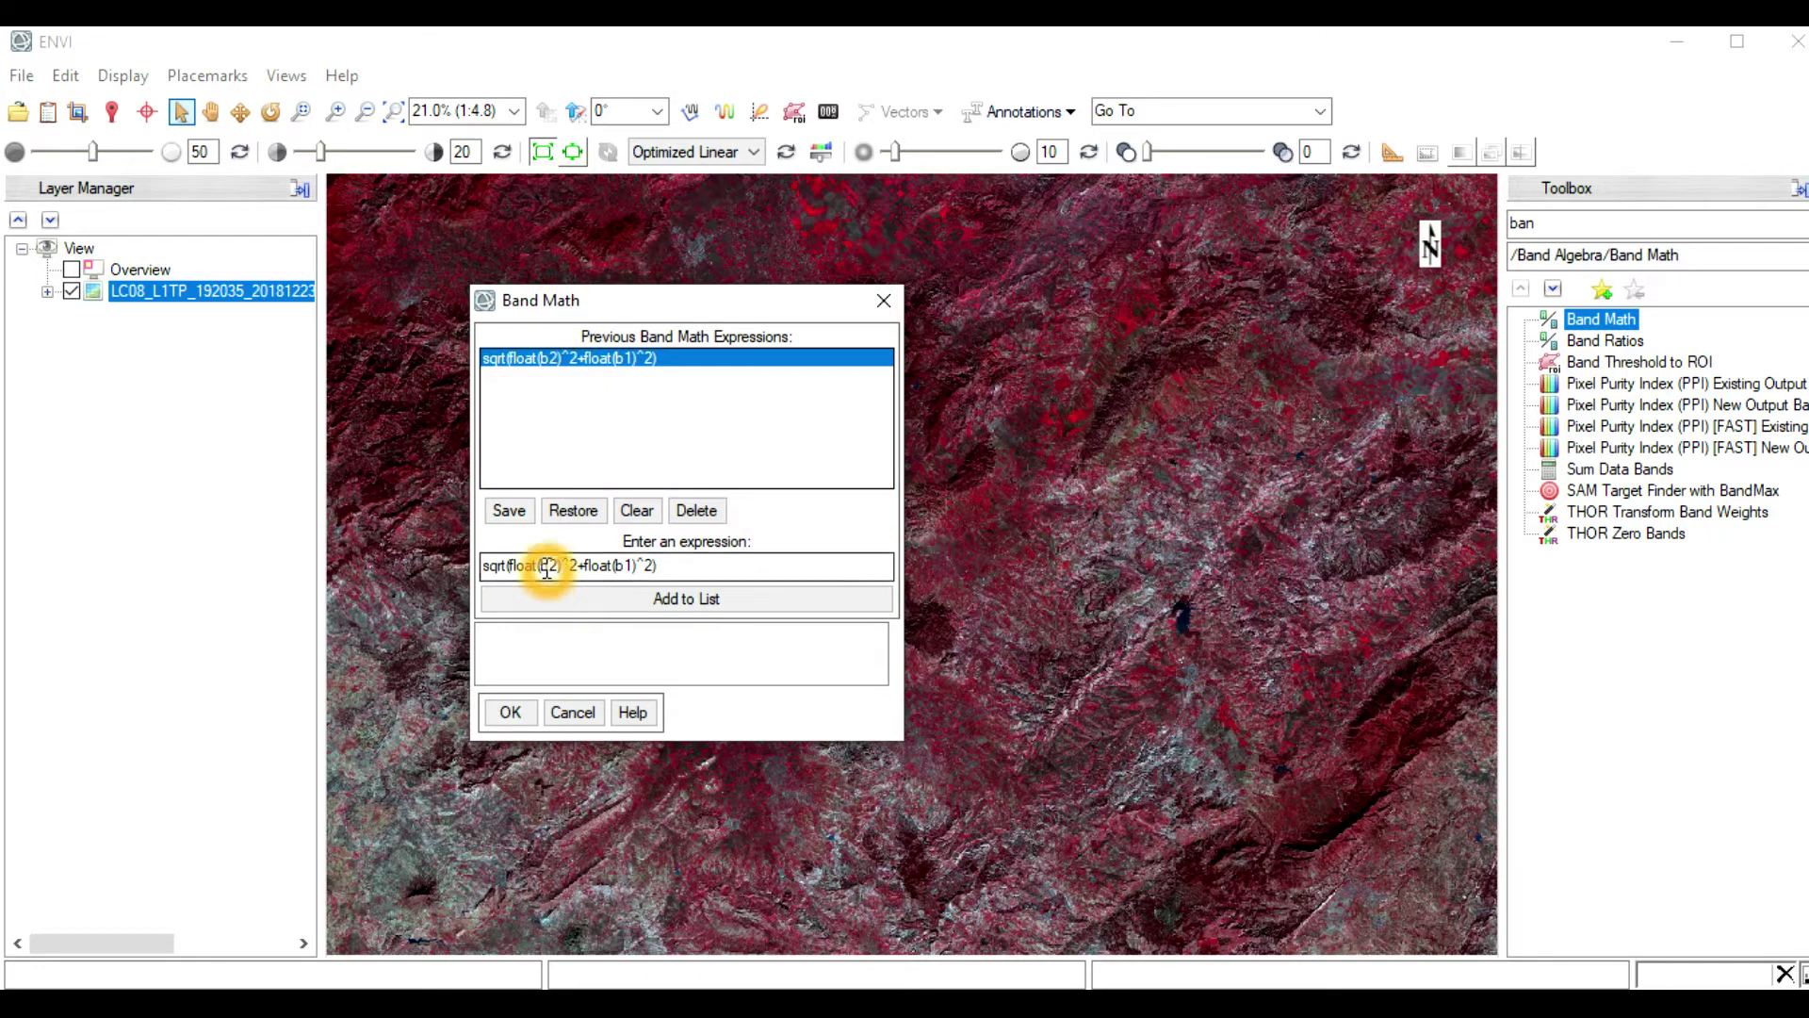
Accept the brightness index expression and map variable B1 to the Near Infrared (NIR) band and B2 to the Red band
{"action": "left_click", "coordinate": [577, 565]}
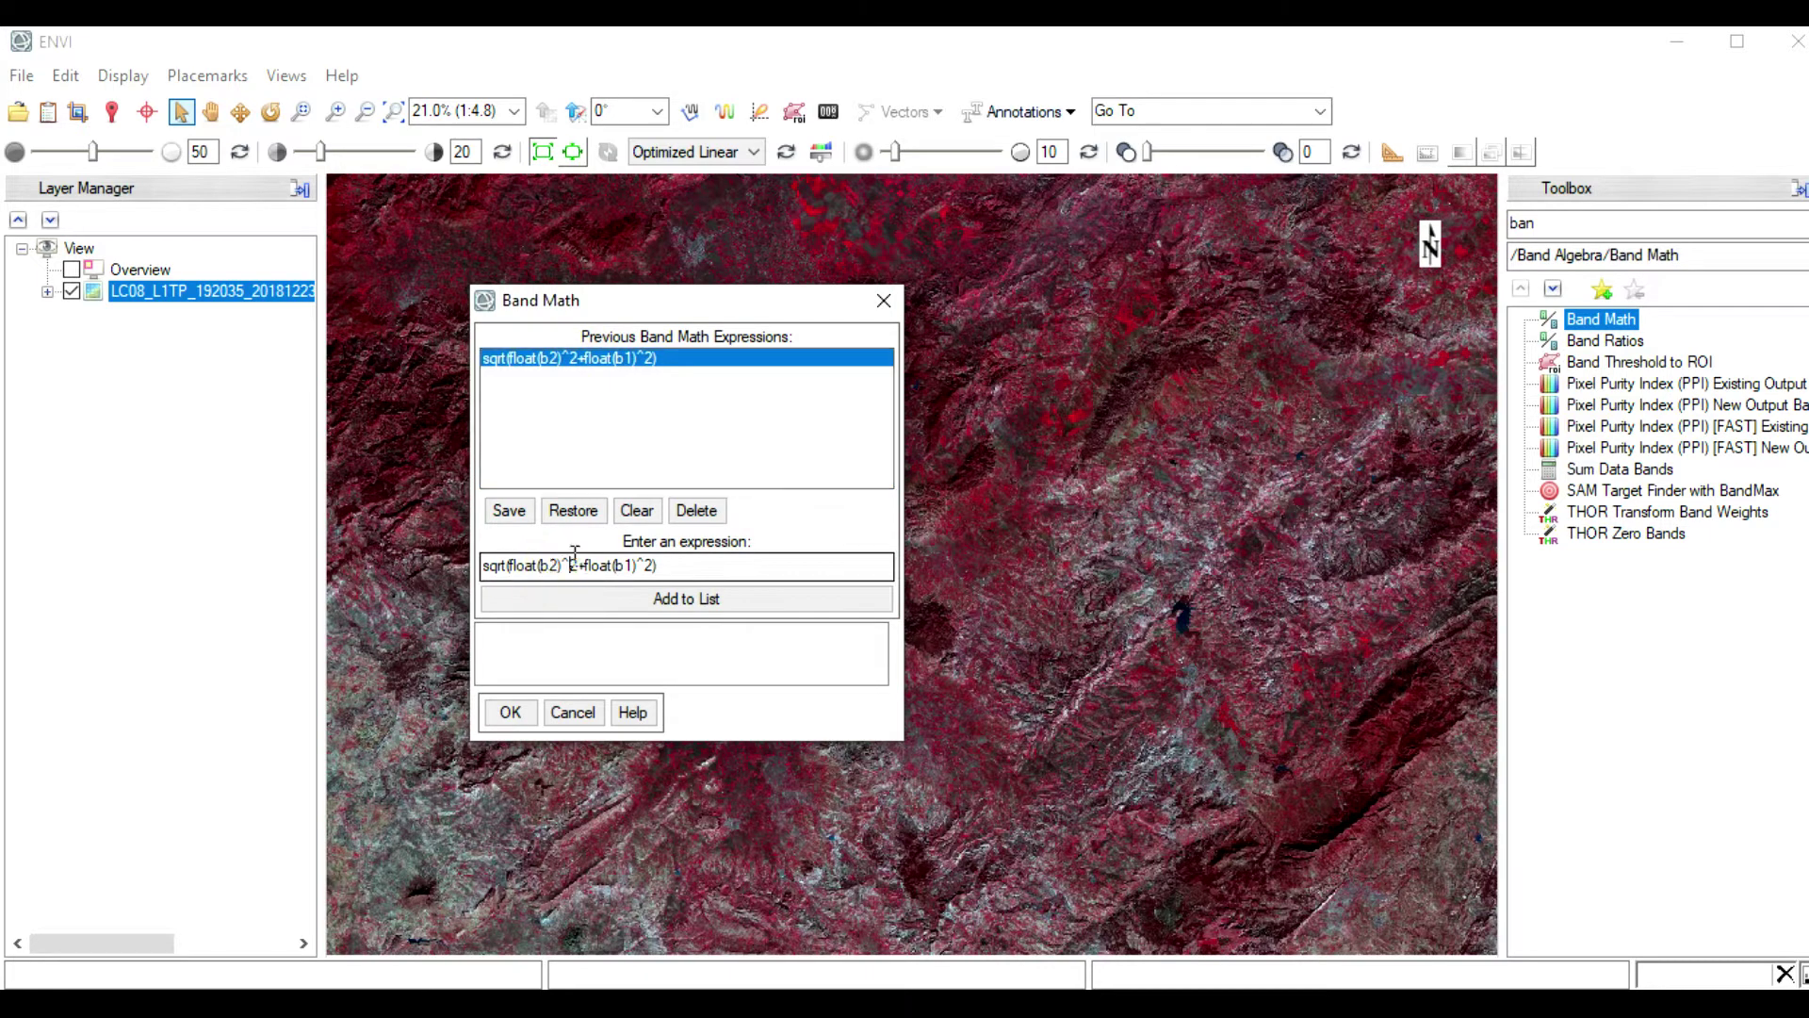
{"action": "left_click", "coordinate": [617, 601]}
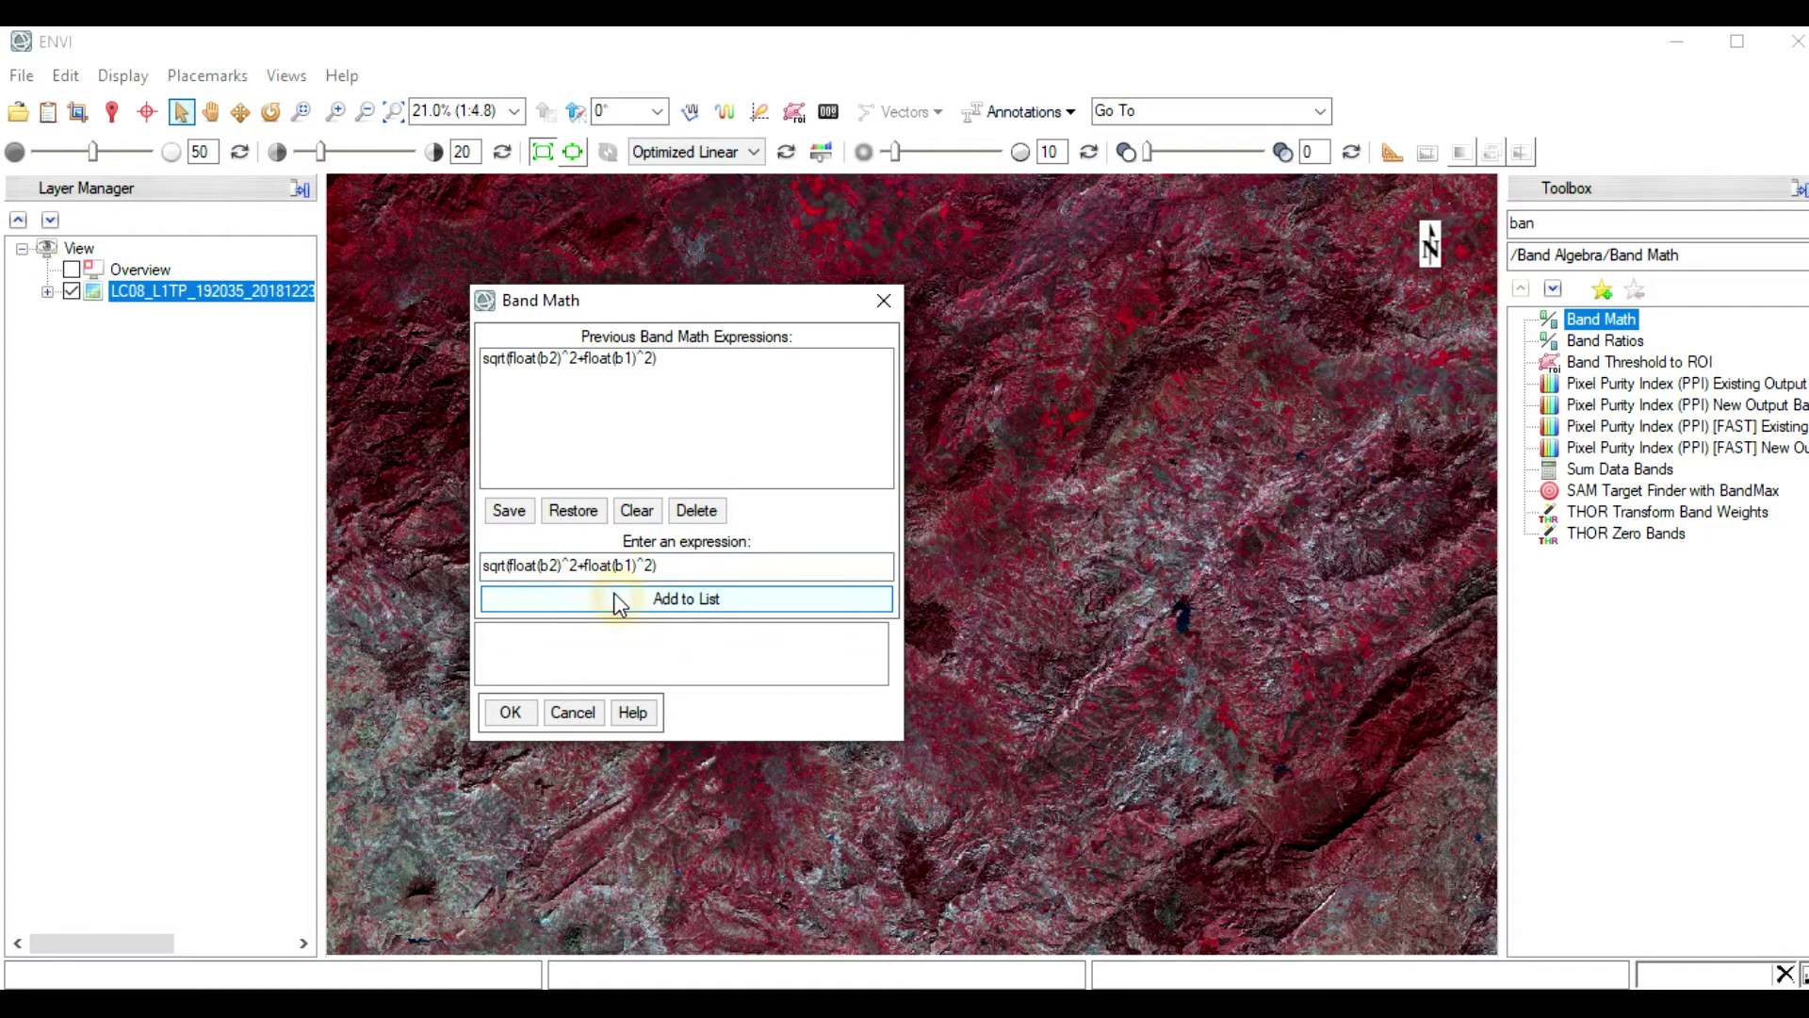
{"action": "left_click", "coordinate": [551, 360]}
{"action": "left_click", "coordinate": [571, 512]}
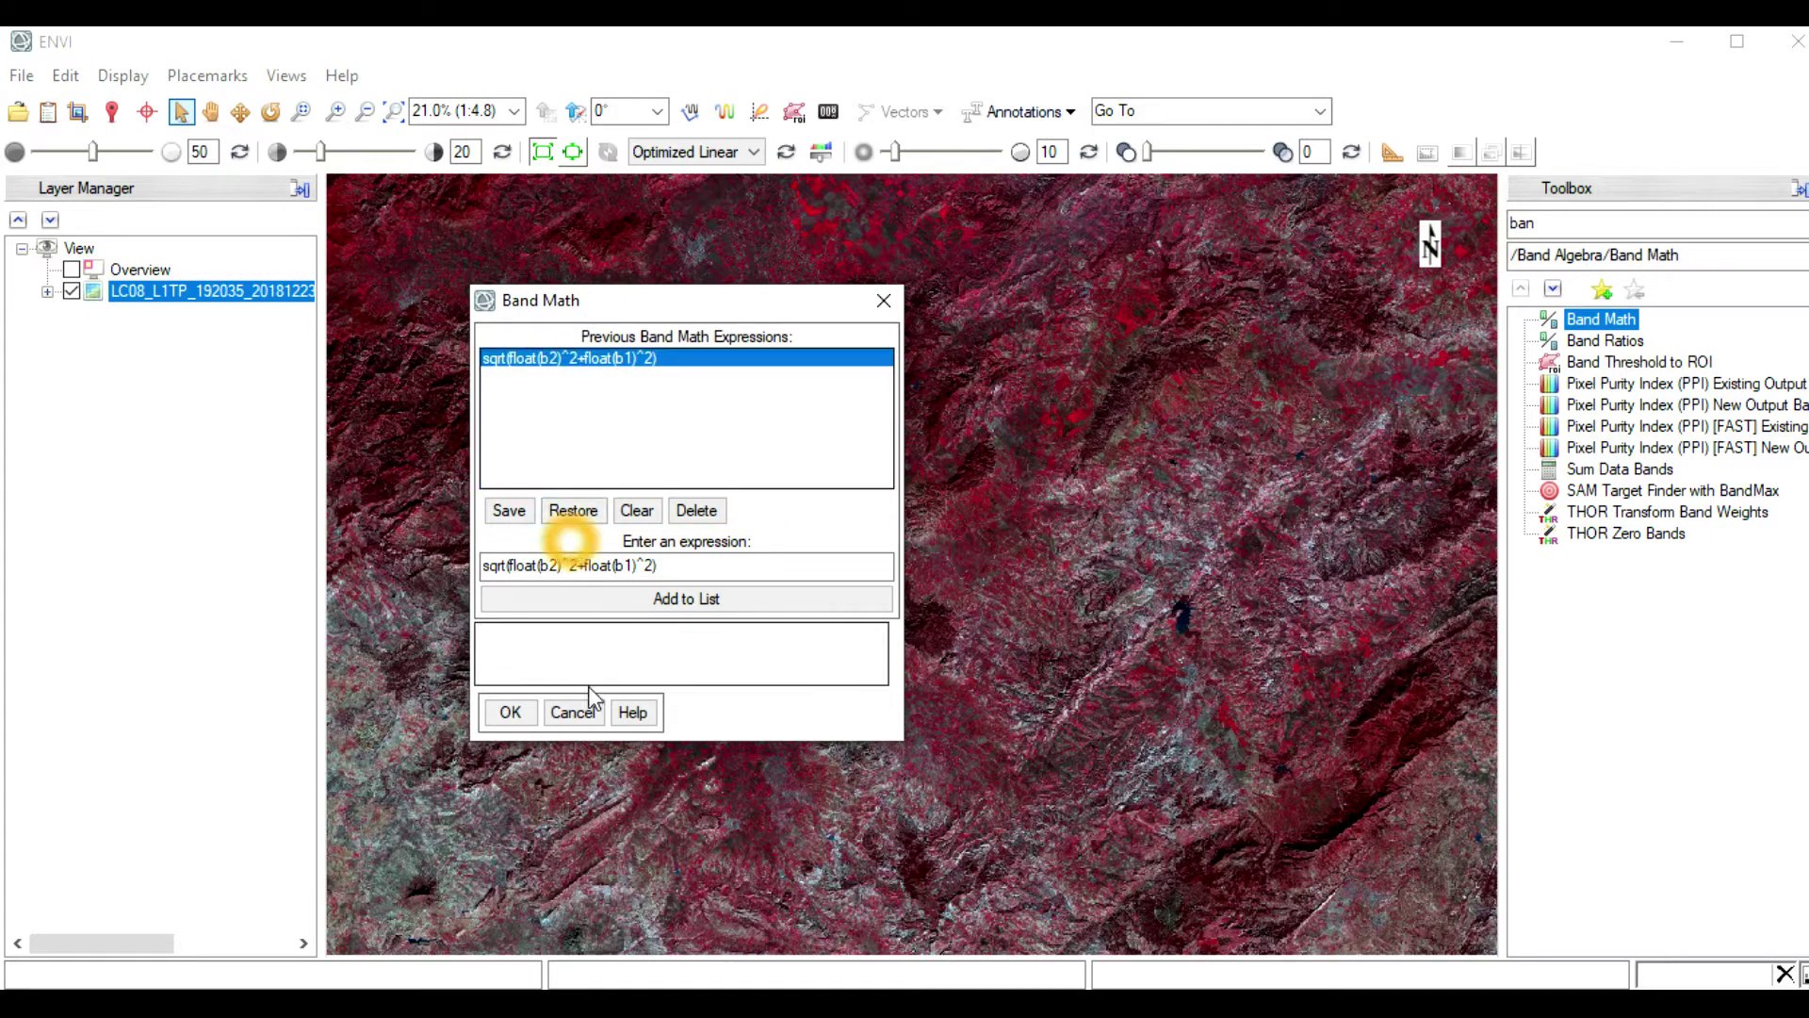
{"action": "left_click", "coordinate": [514, 713]}
{"action": "left_click_drag", "start_coordinate": [849, 203], "coordinate": [725, 98]}
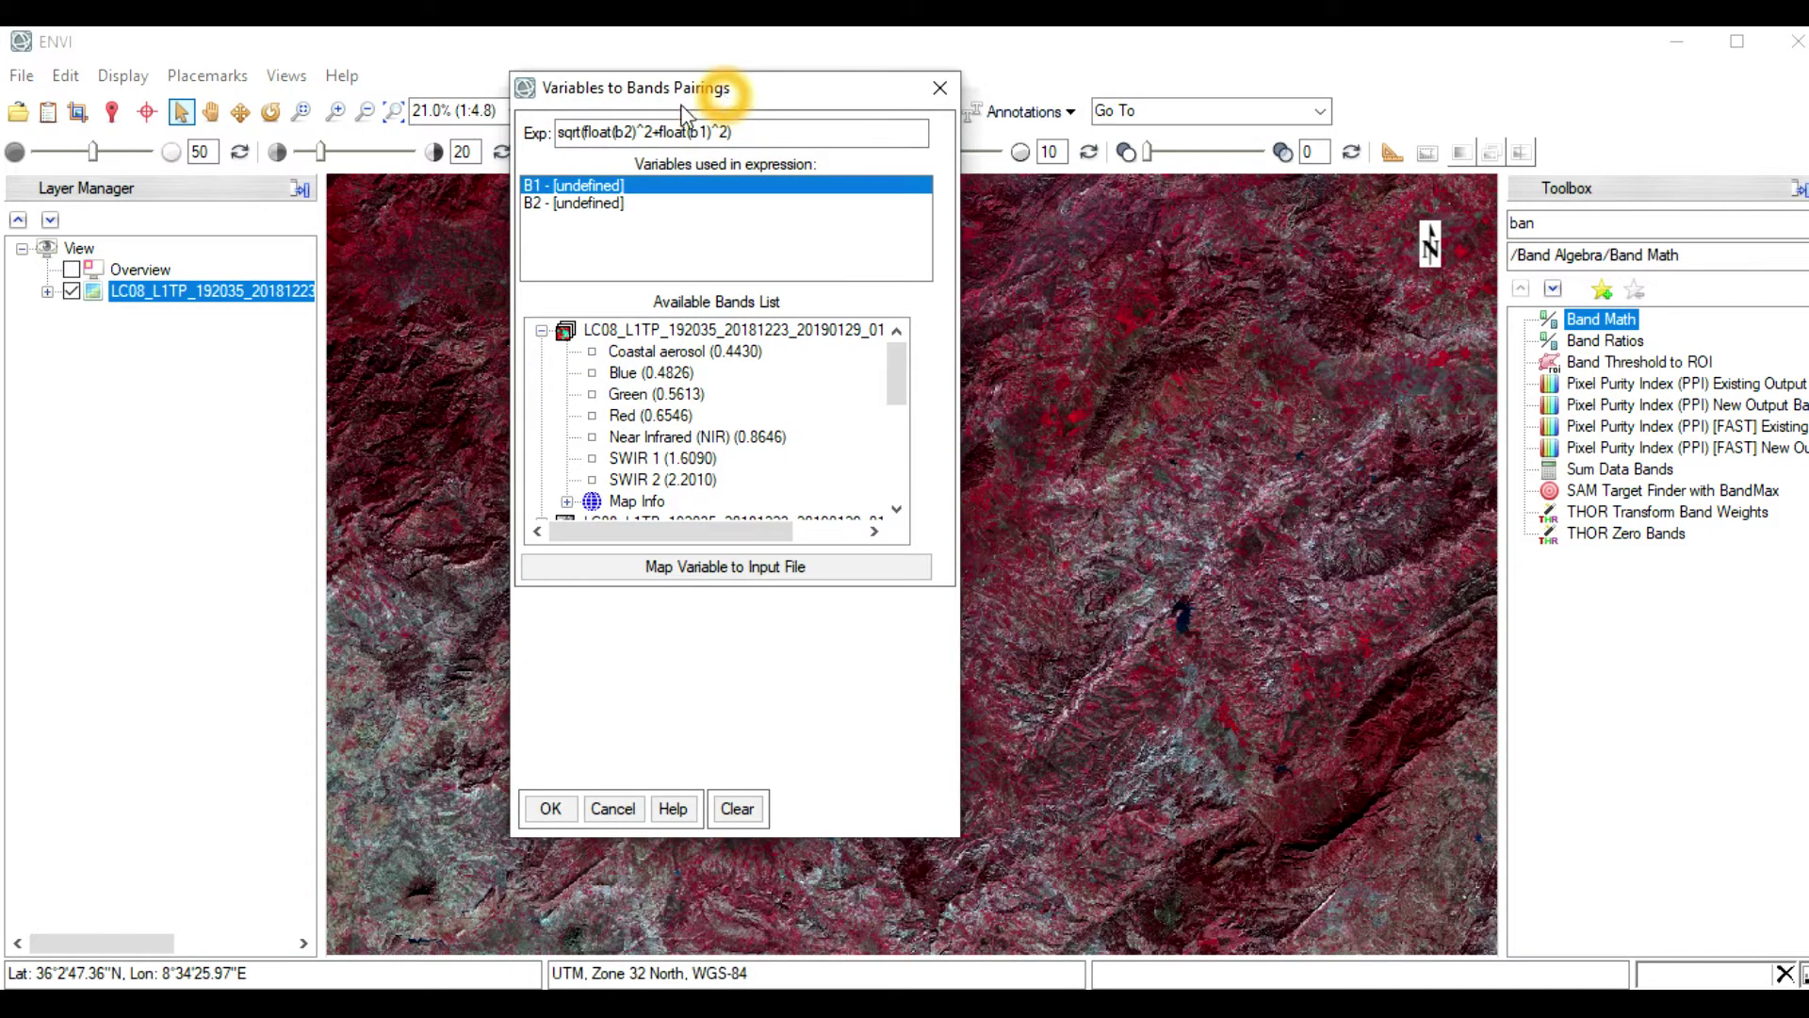
{"action": "left_click", "coordinate": [666, 230]}
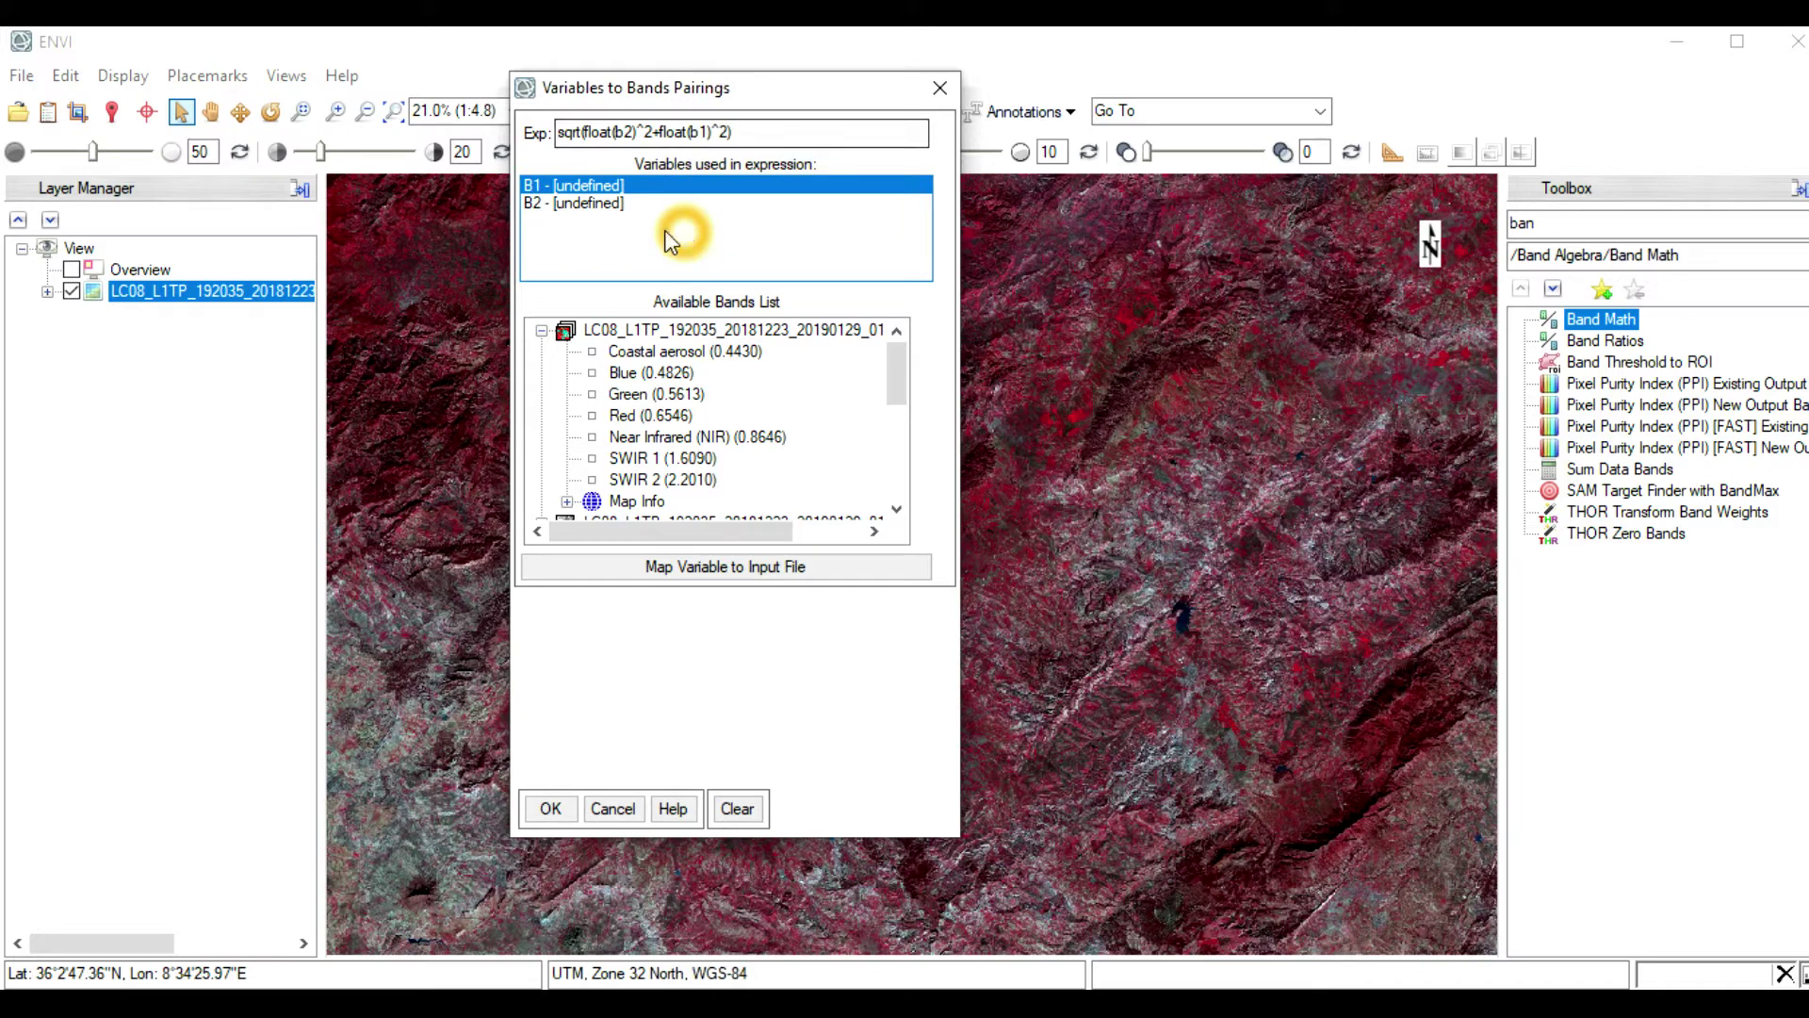
{"action": "left_click", "coordinate": [685, 438]}
{"action": "left_click", "coordinate": [608, 206]}
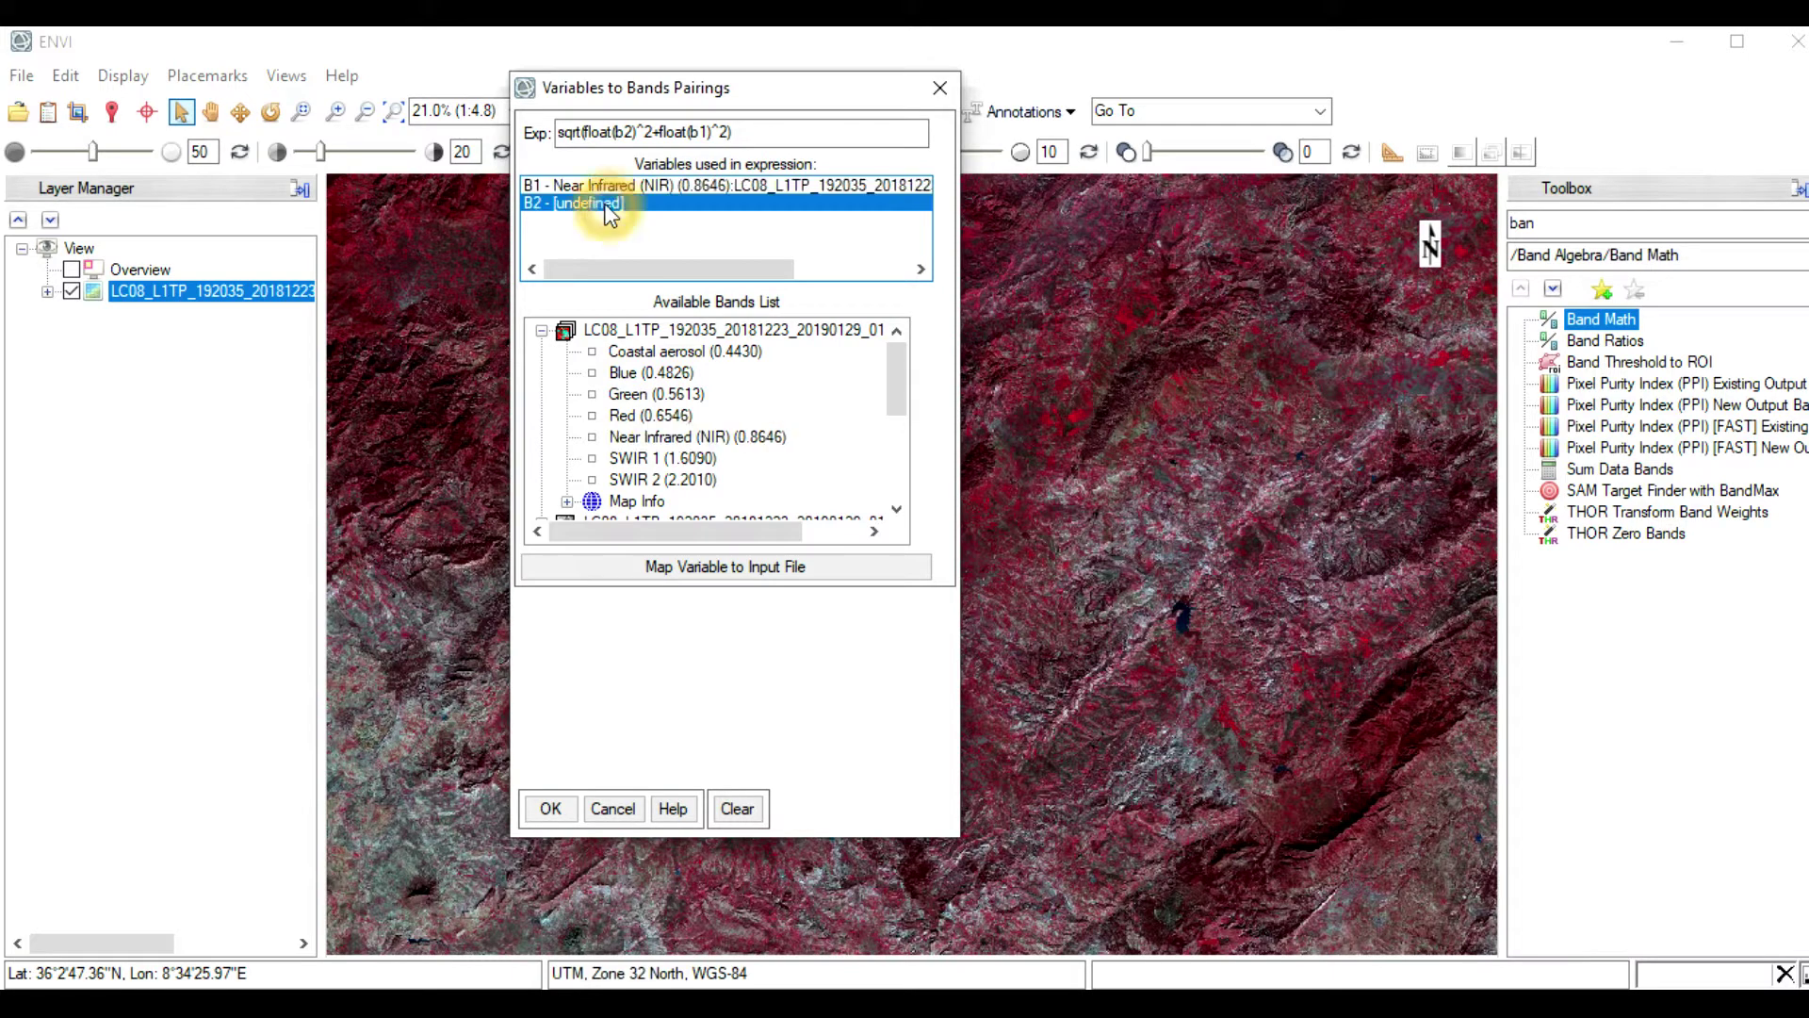
{"action": "left_click", "coordinate": [657, 416]}
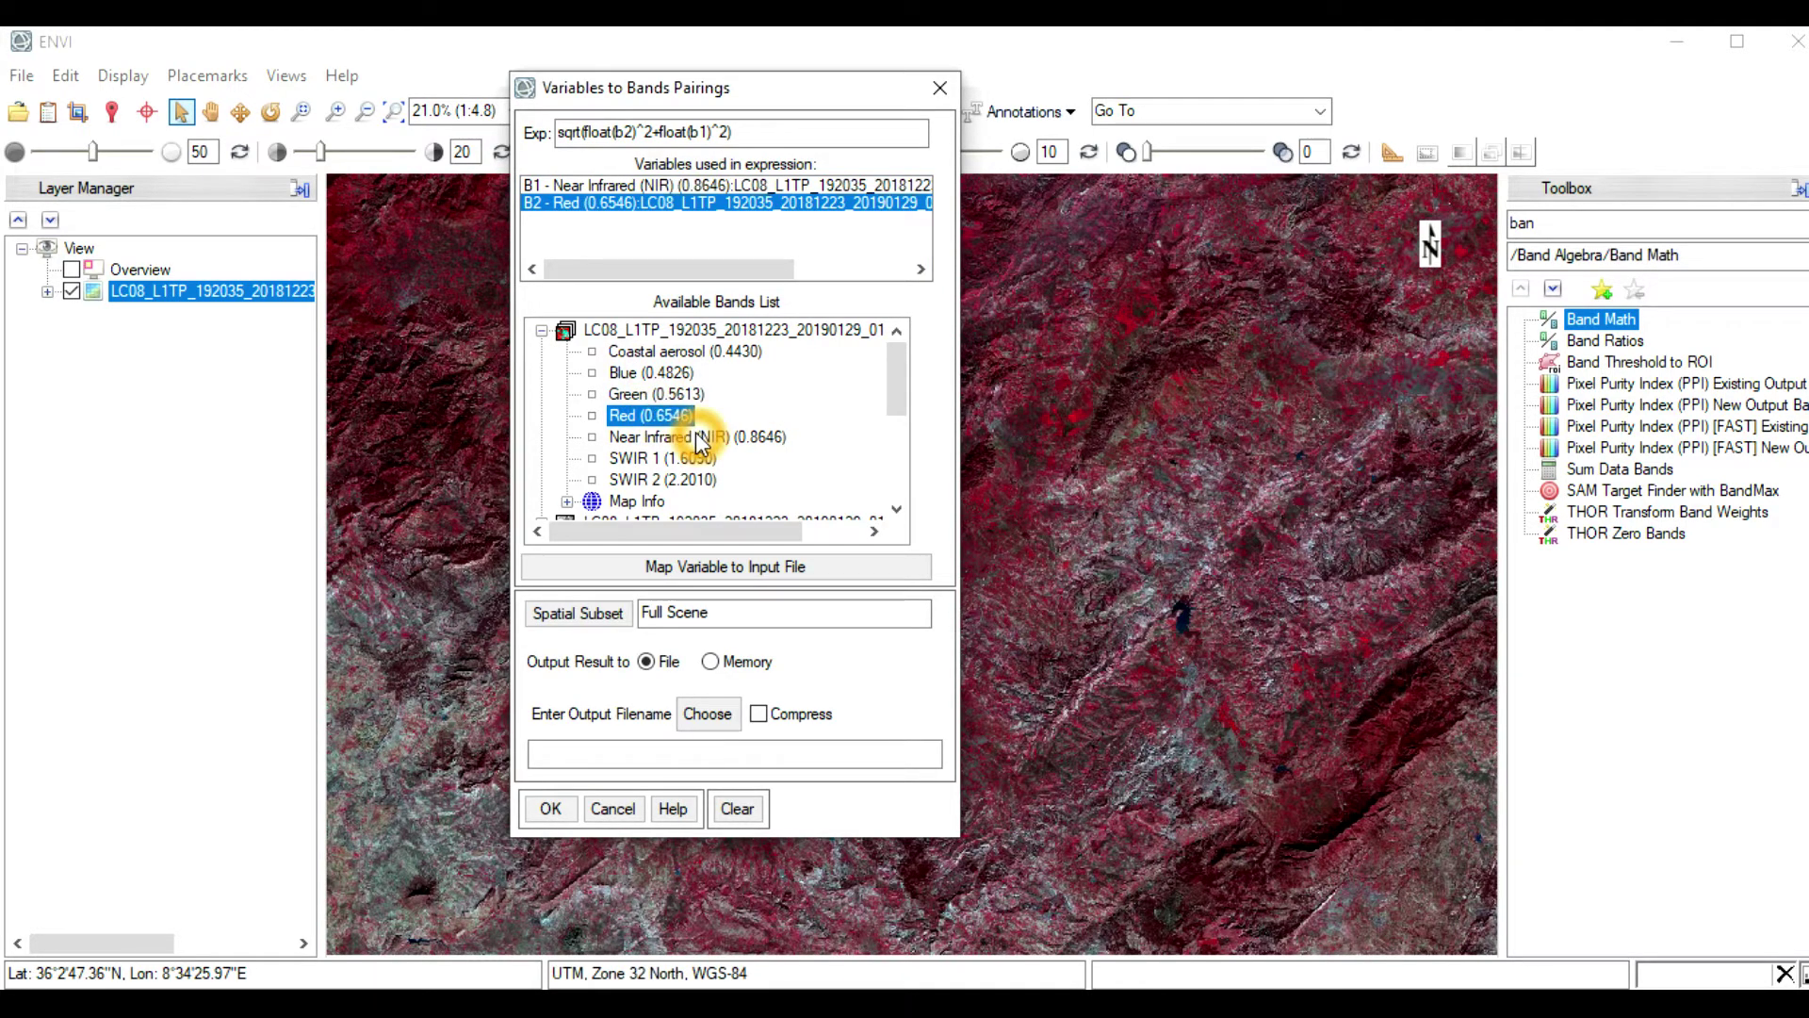
Set the output file to indicie_briance in PROJET TUTO\document_à_utilisé and run the Band Math calculation
{"action": "left_click", "coordinate": [700, 721]}
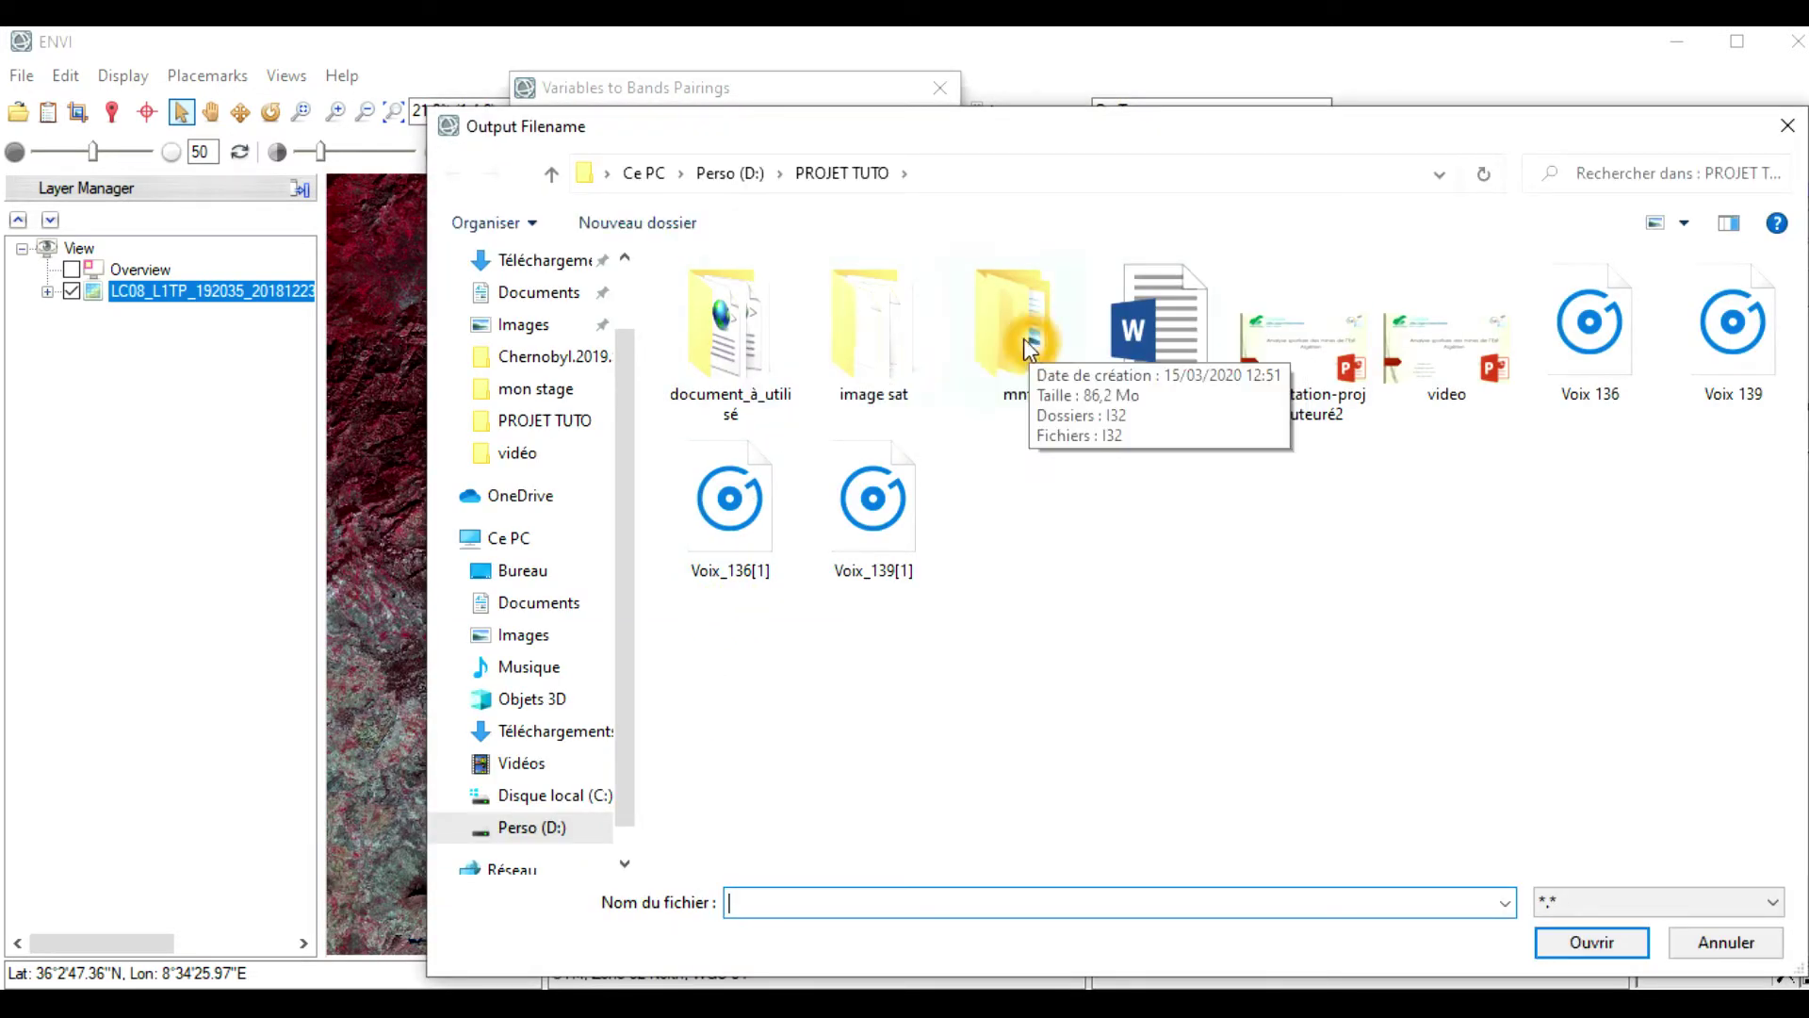
{"action": "left_click", "coordinate": [763, 347]}
{"action": "double_click", "coordinate": [763, 347]}
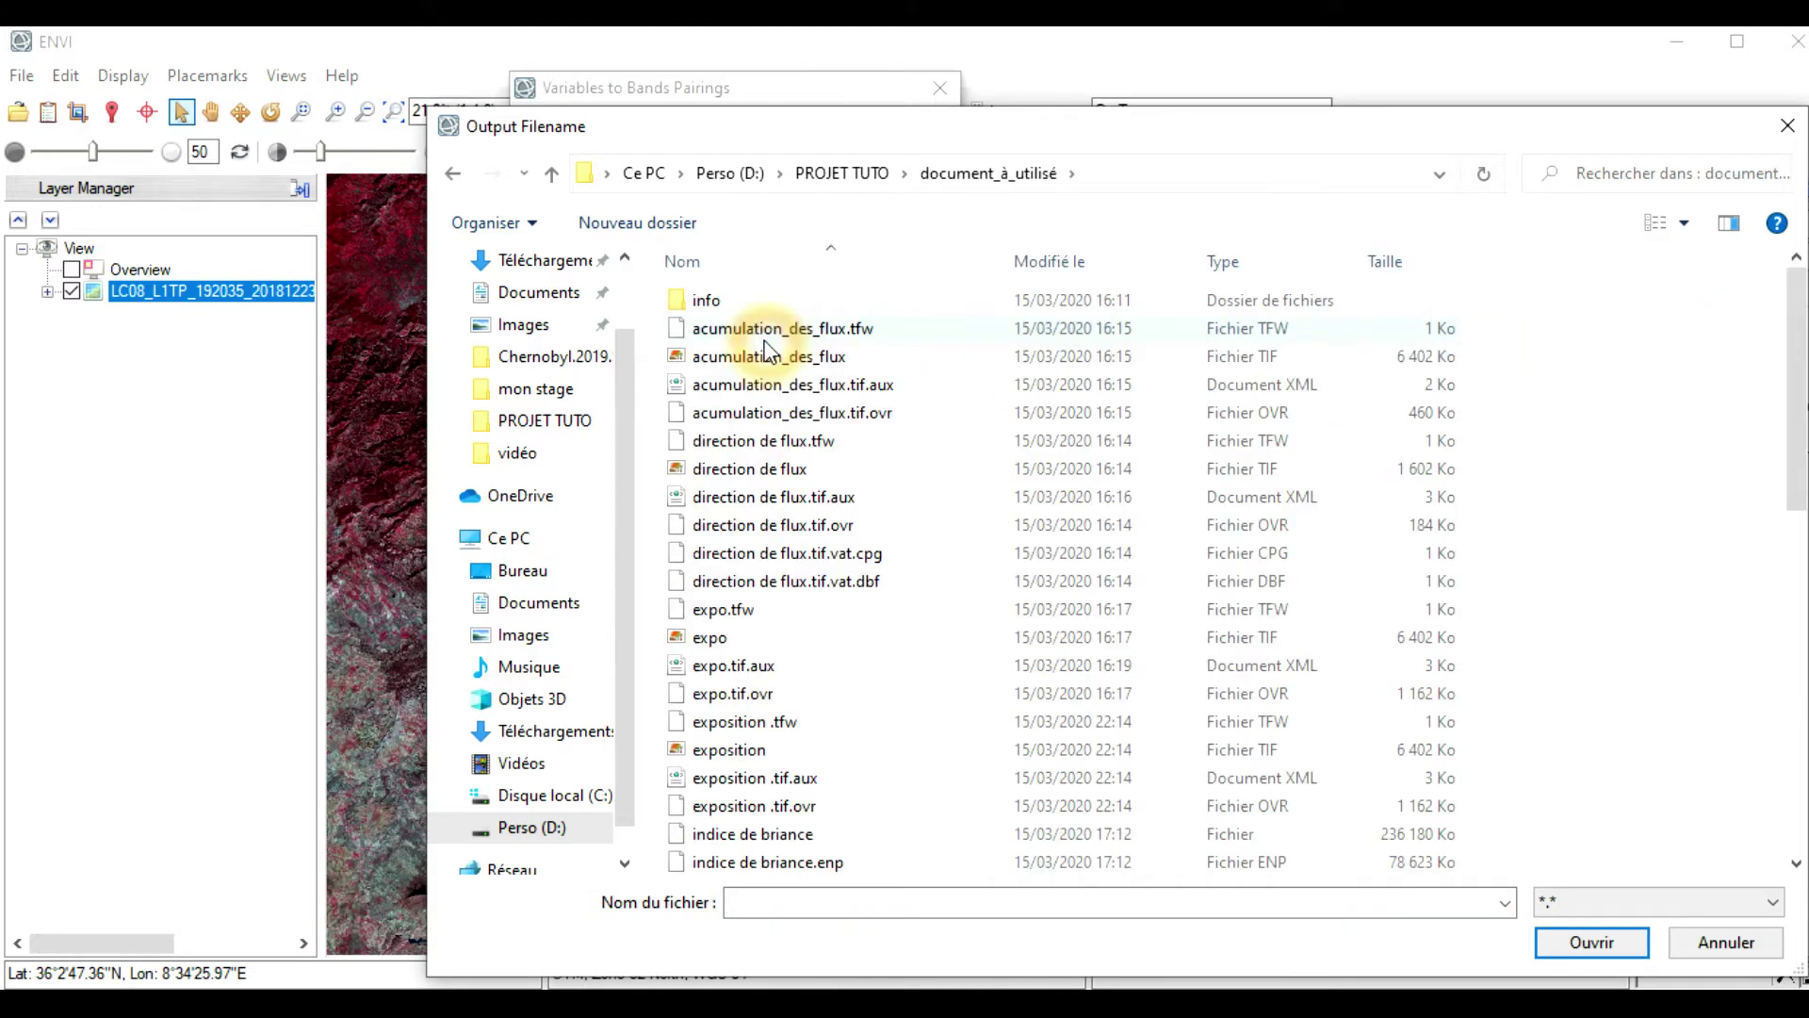
{"action": "left_click", "coordinate": [854, 900]}
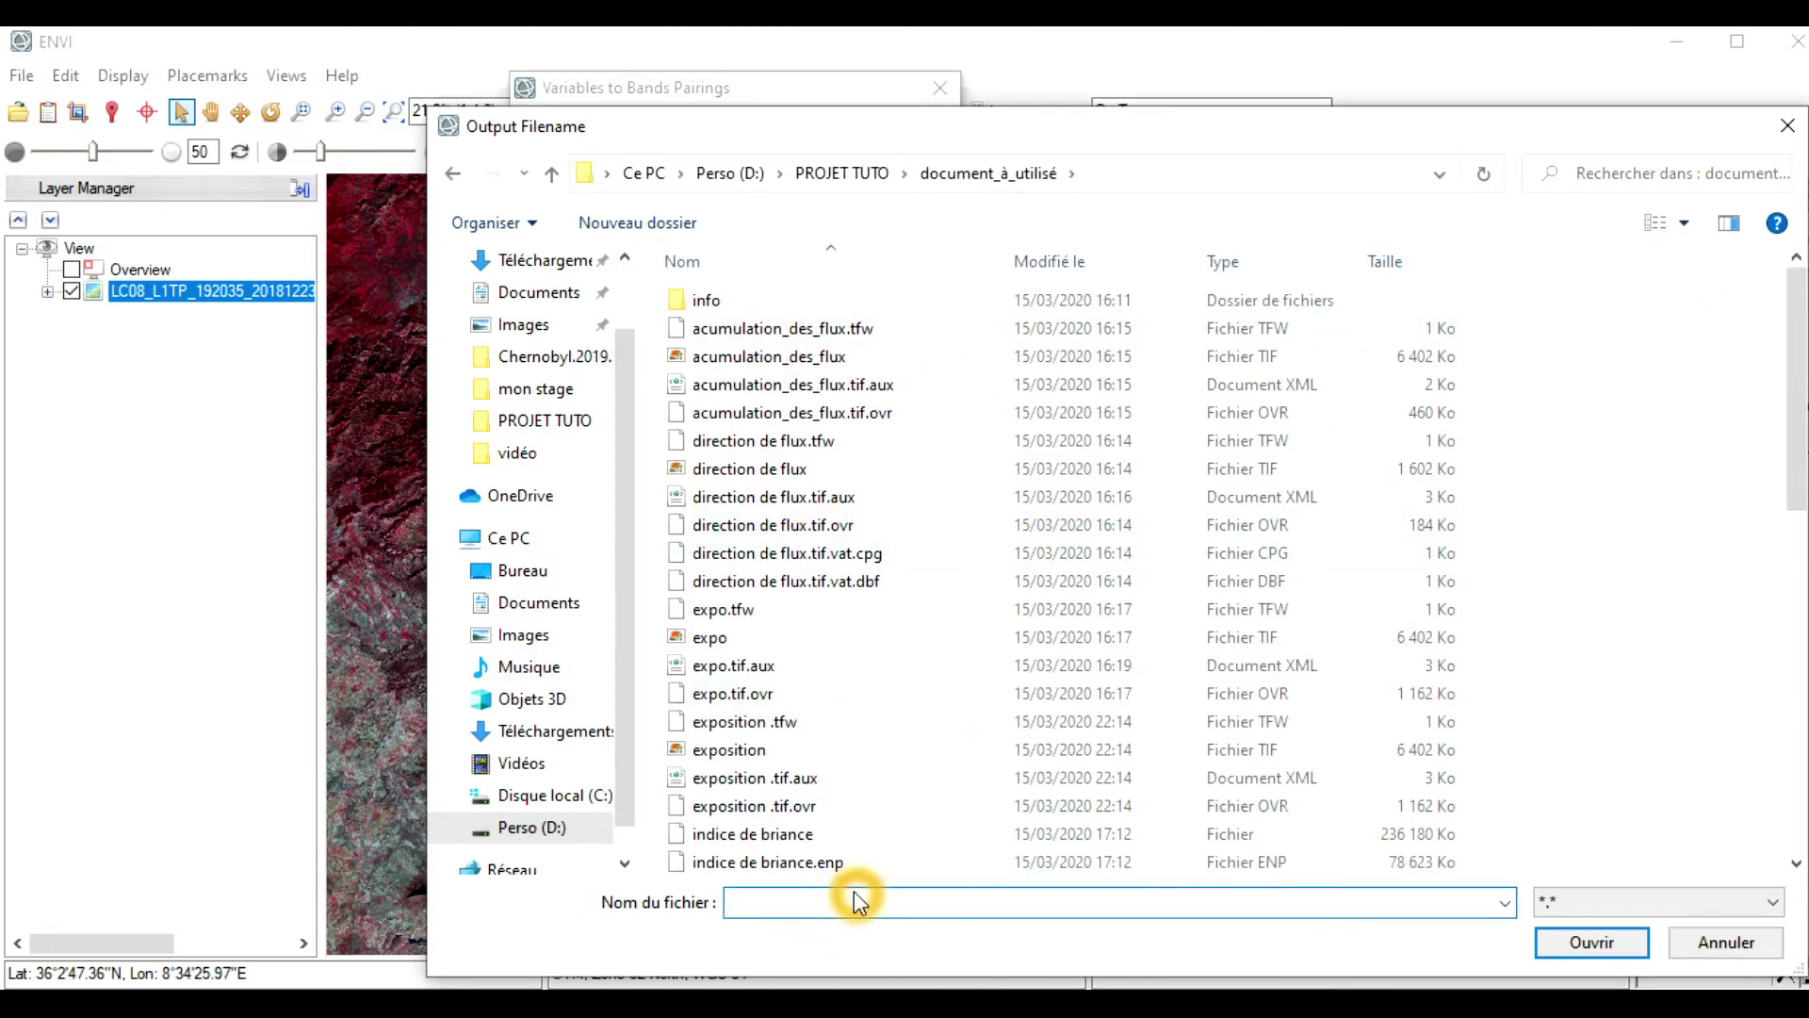
{"action": "scroll", "coordinate": [796, 578], "scroll_direction": "down", "scroll_amount": 3}
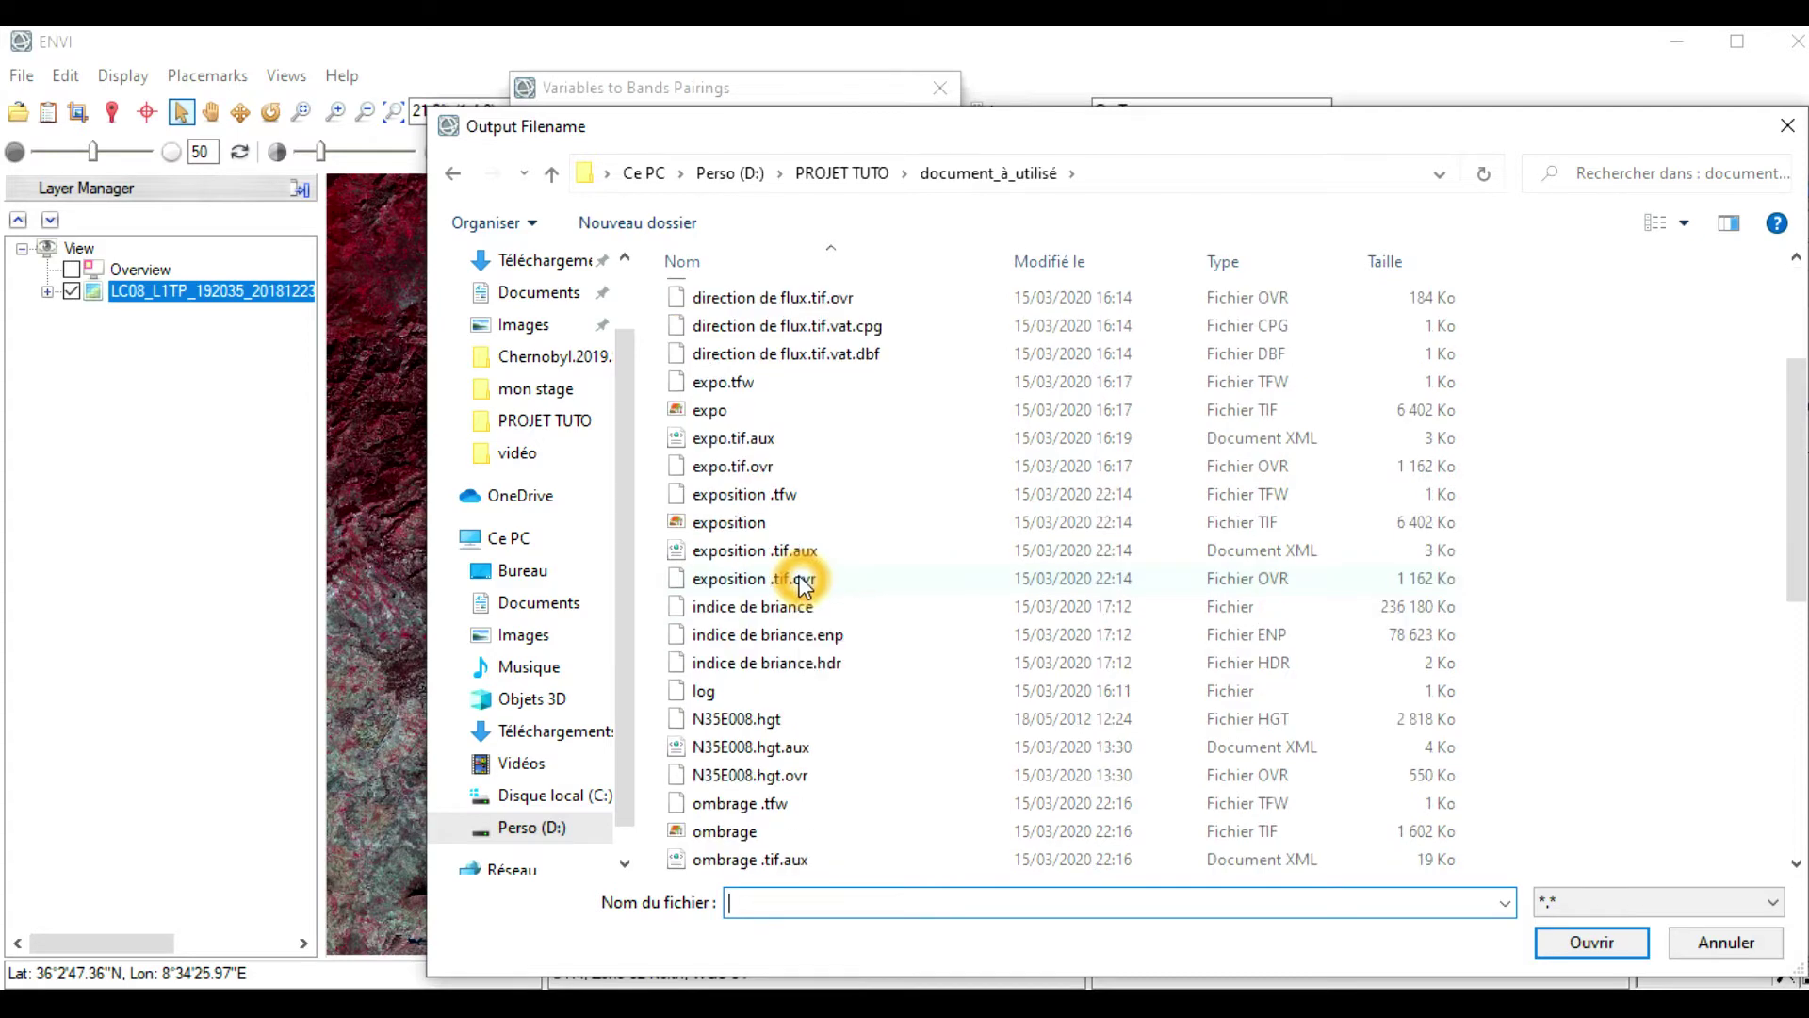
{"action": "scroll", "coordinate": [806, 585], "scroll_direction": "down", "scroll_amount": 1}
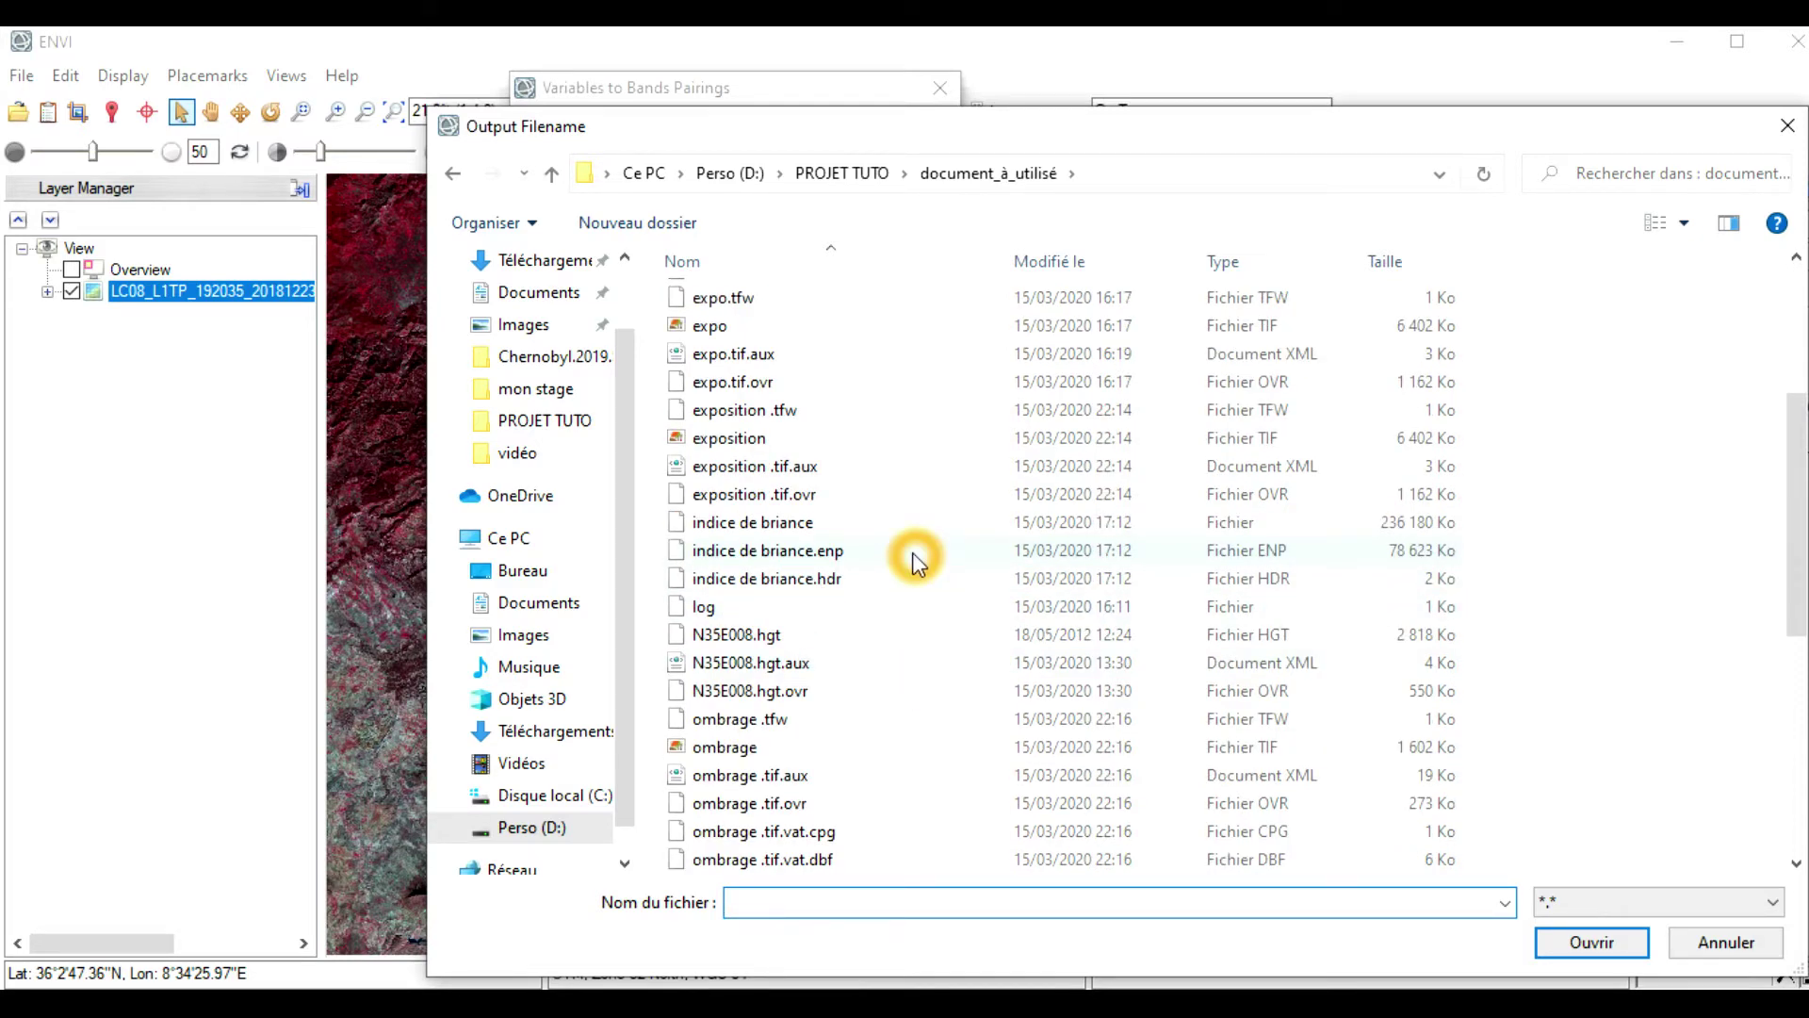
{"action": "type", "text": "in"}
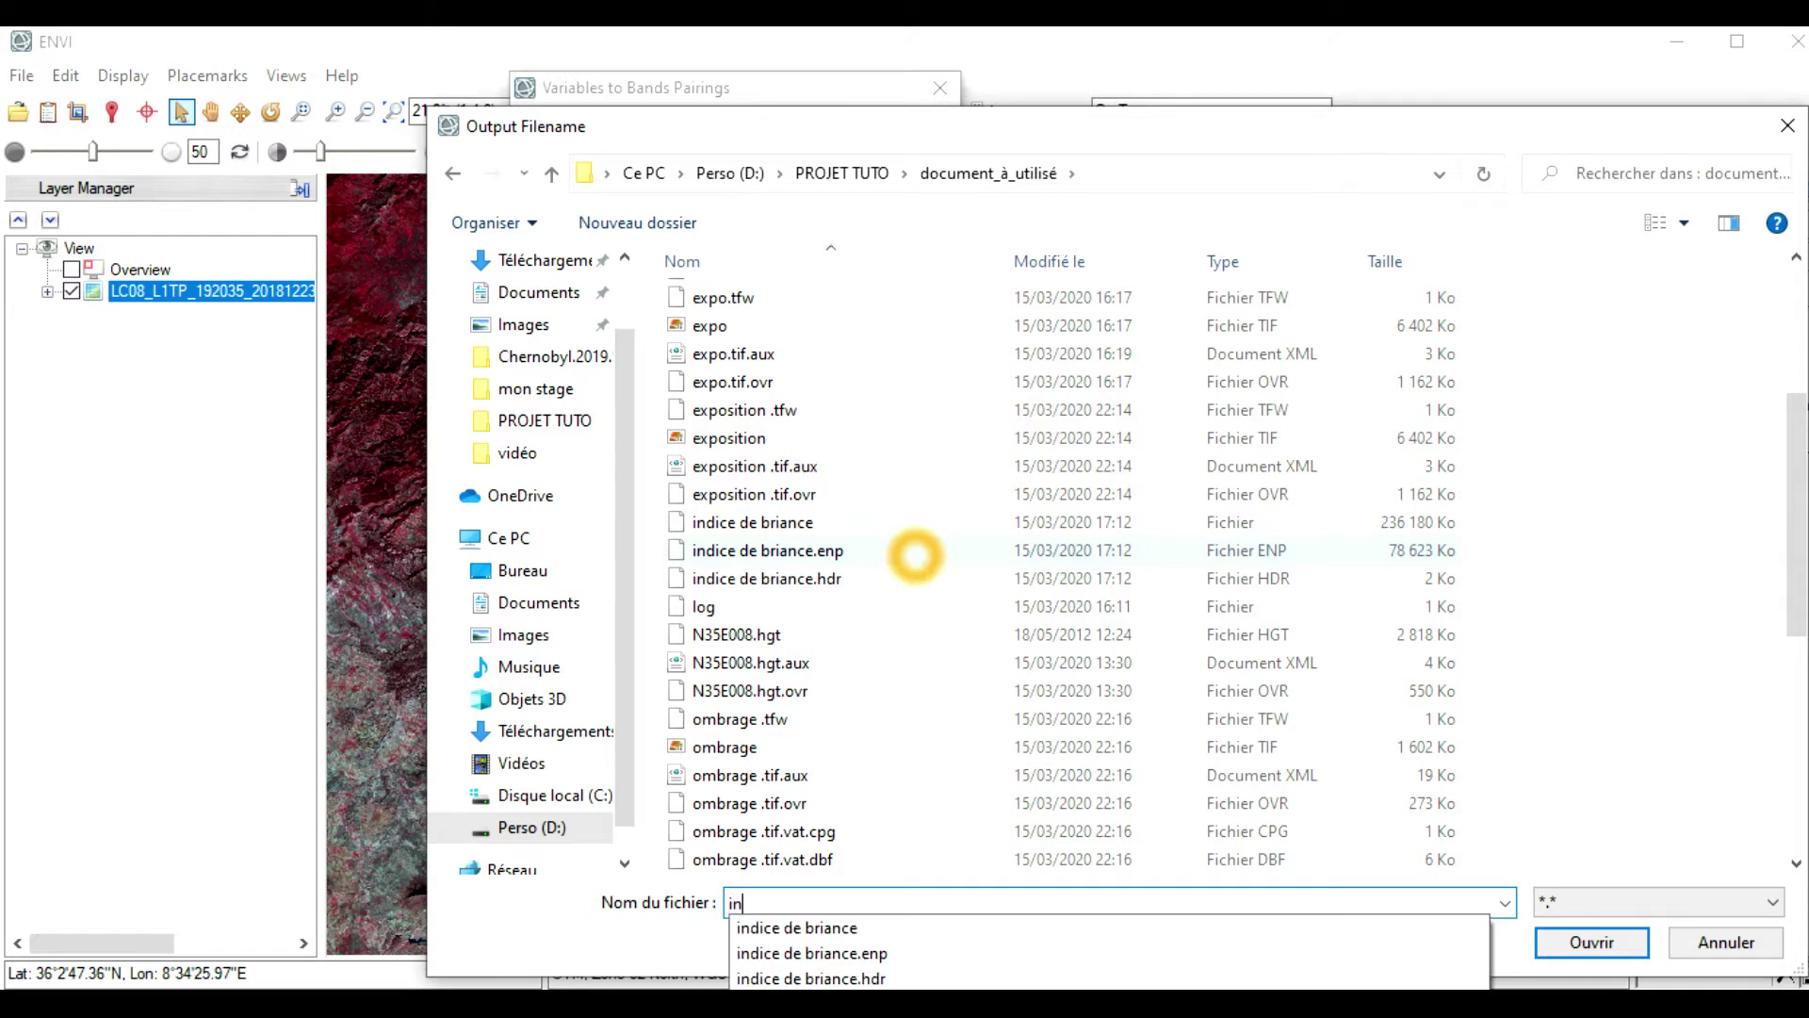
{"action": "type", "text": "dicie"}
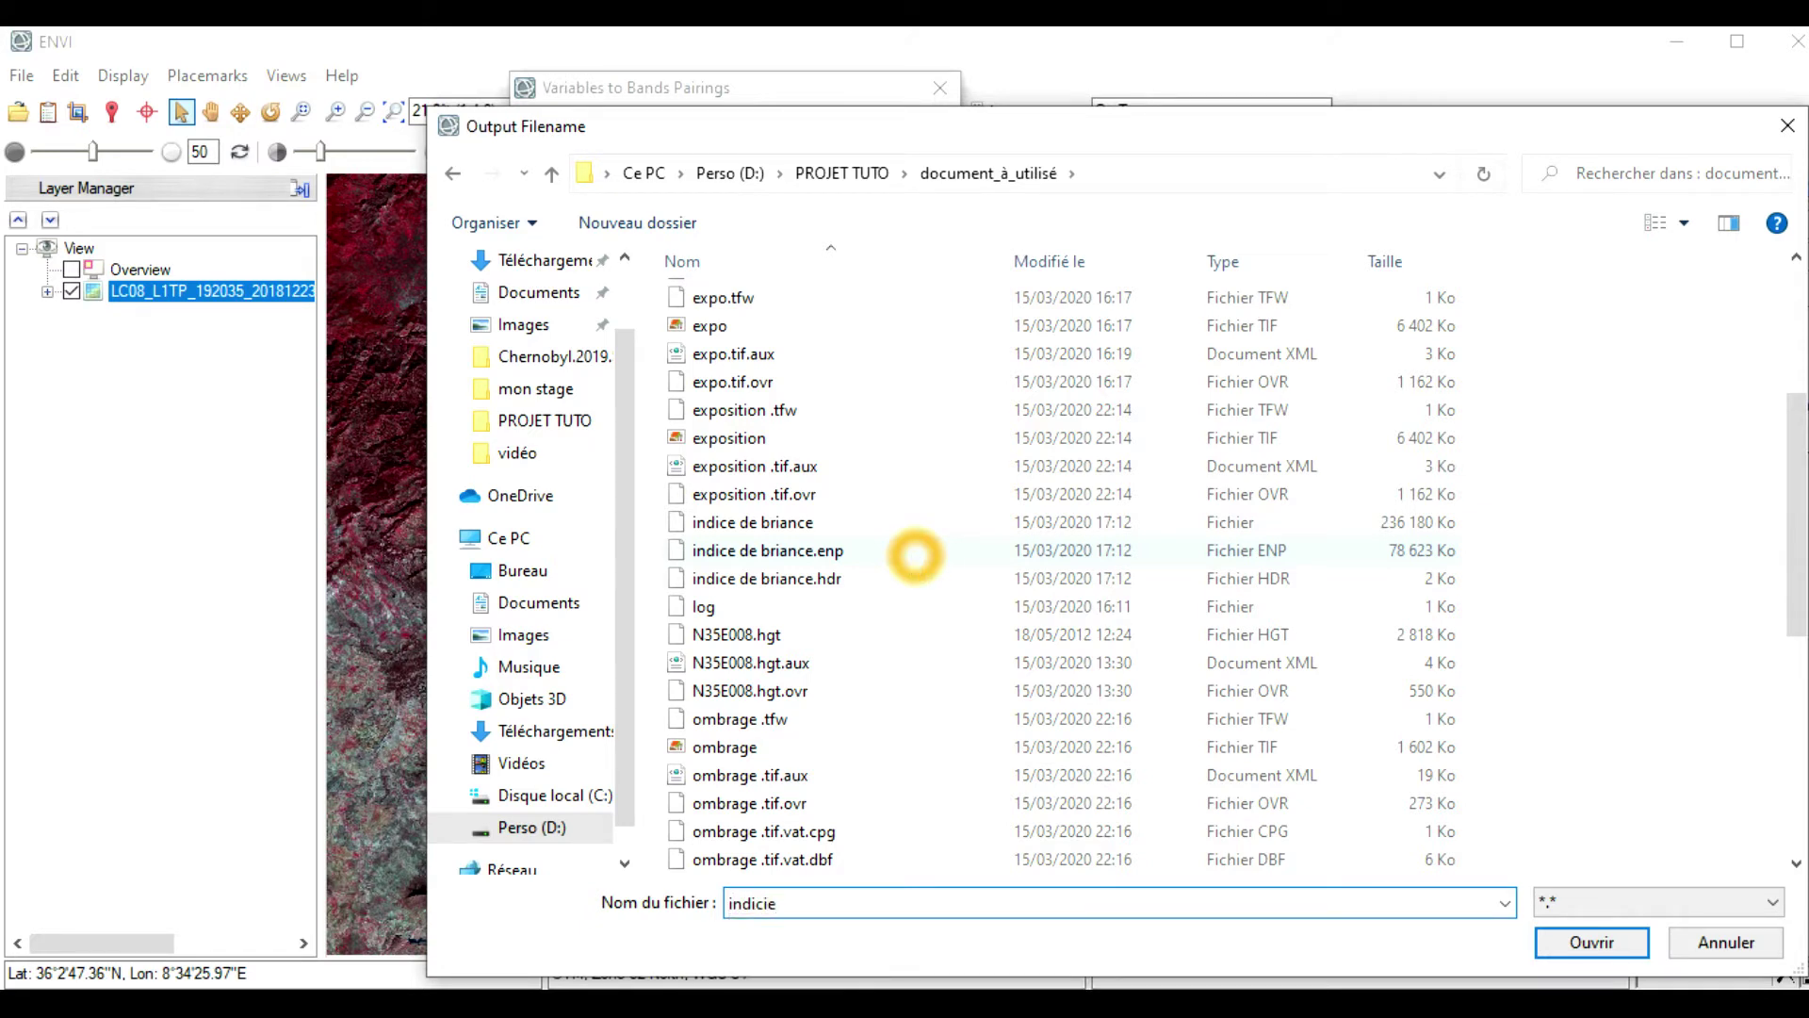
{"action": "type", "text": "_briance"}
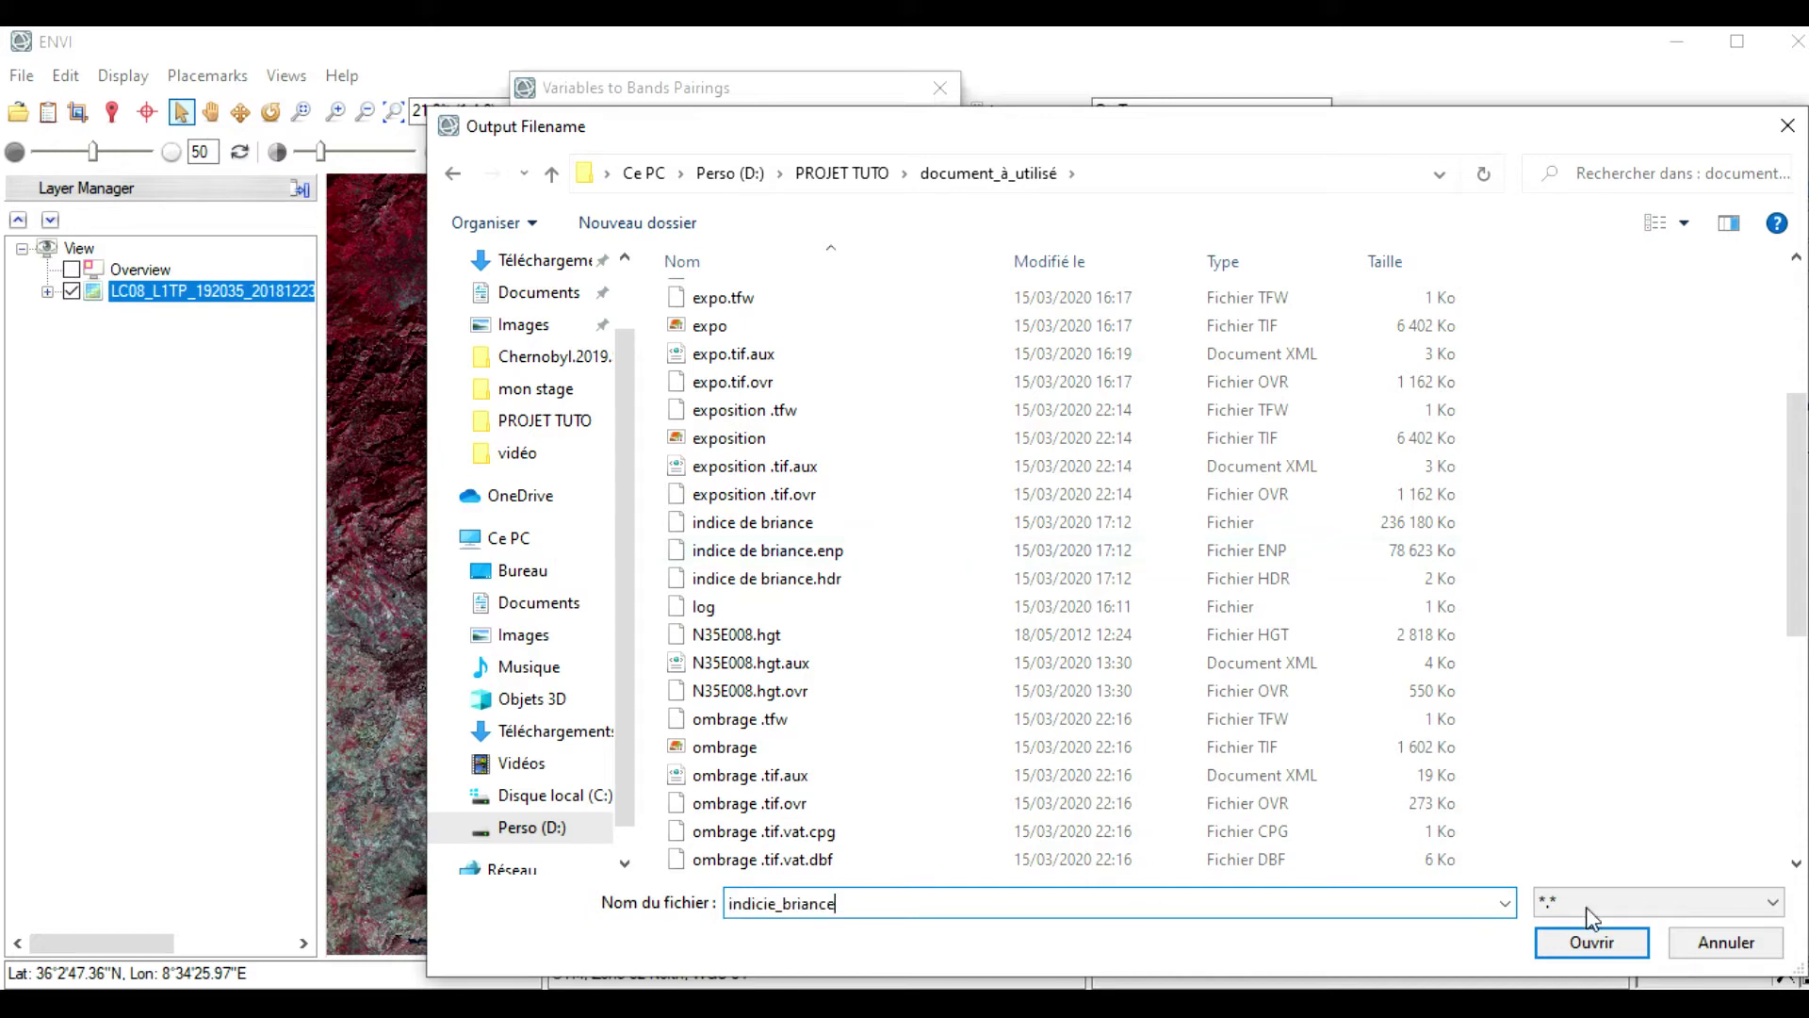
{"action": "left_click", "coordinate": [1564, 939]}
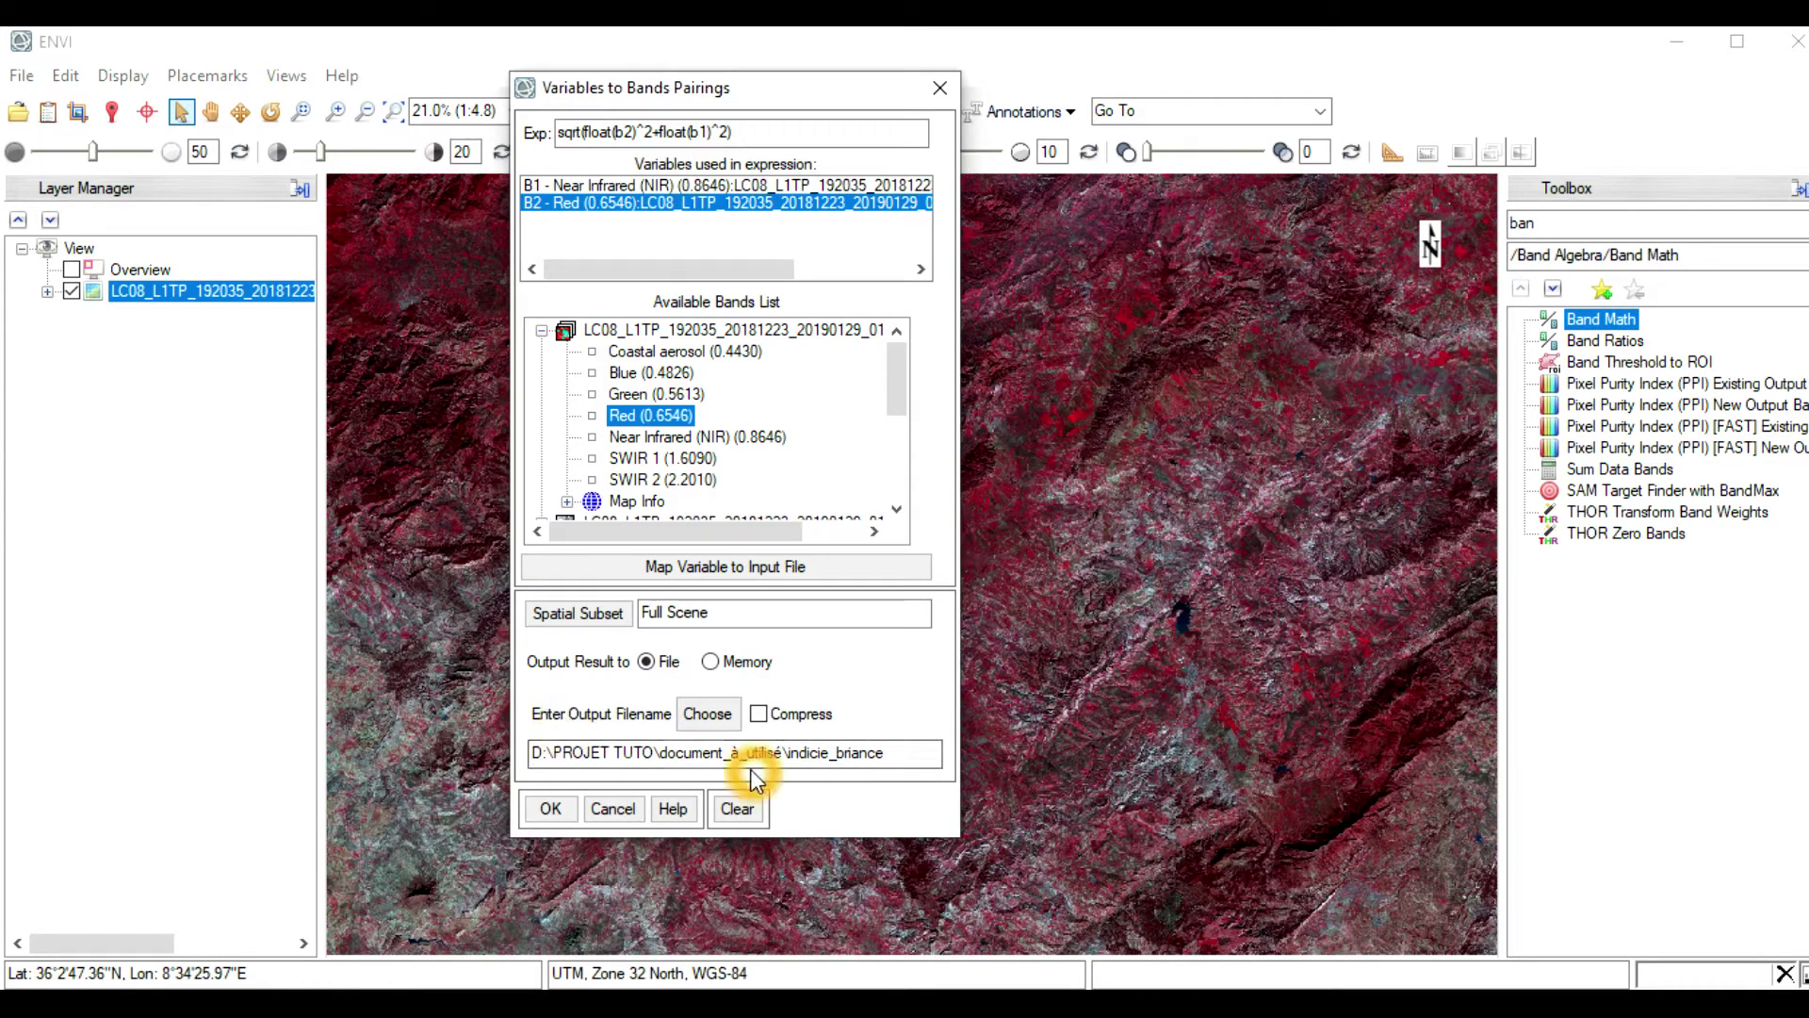
{"action": "left_click", "coordinate": [554, 806]}
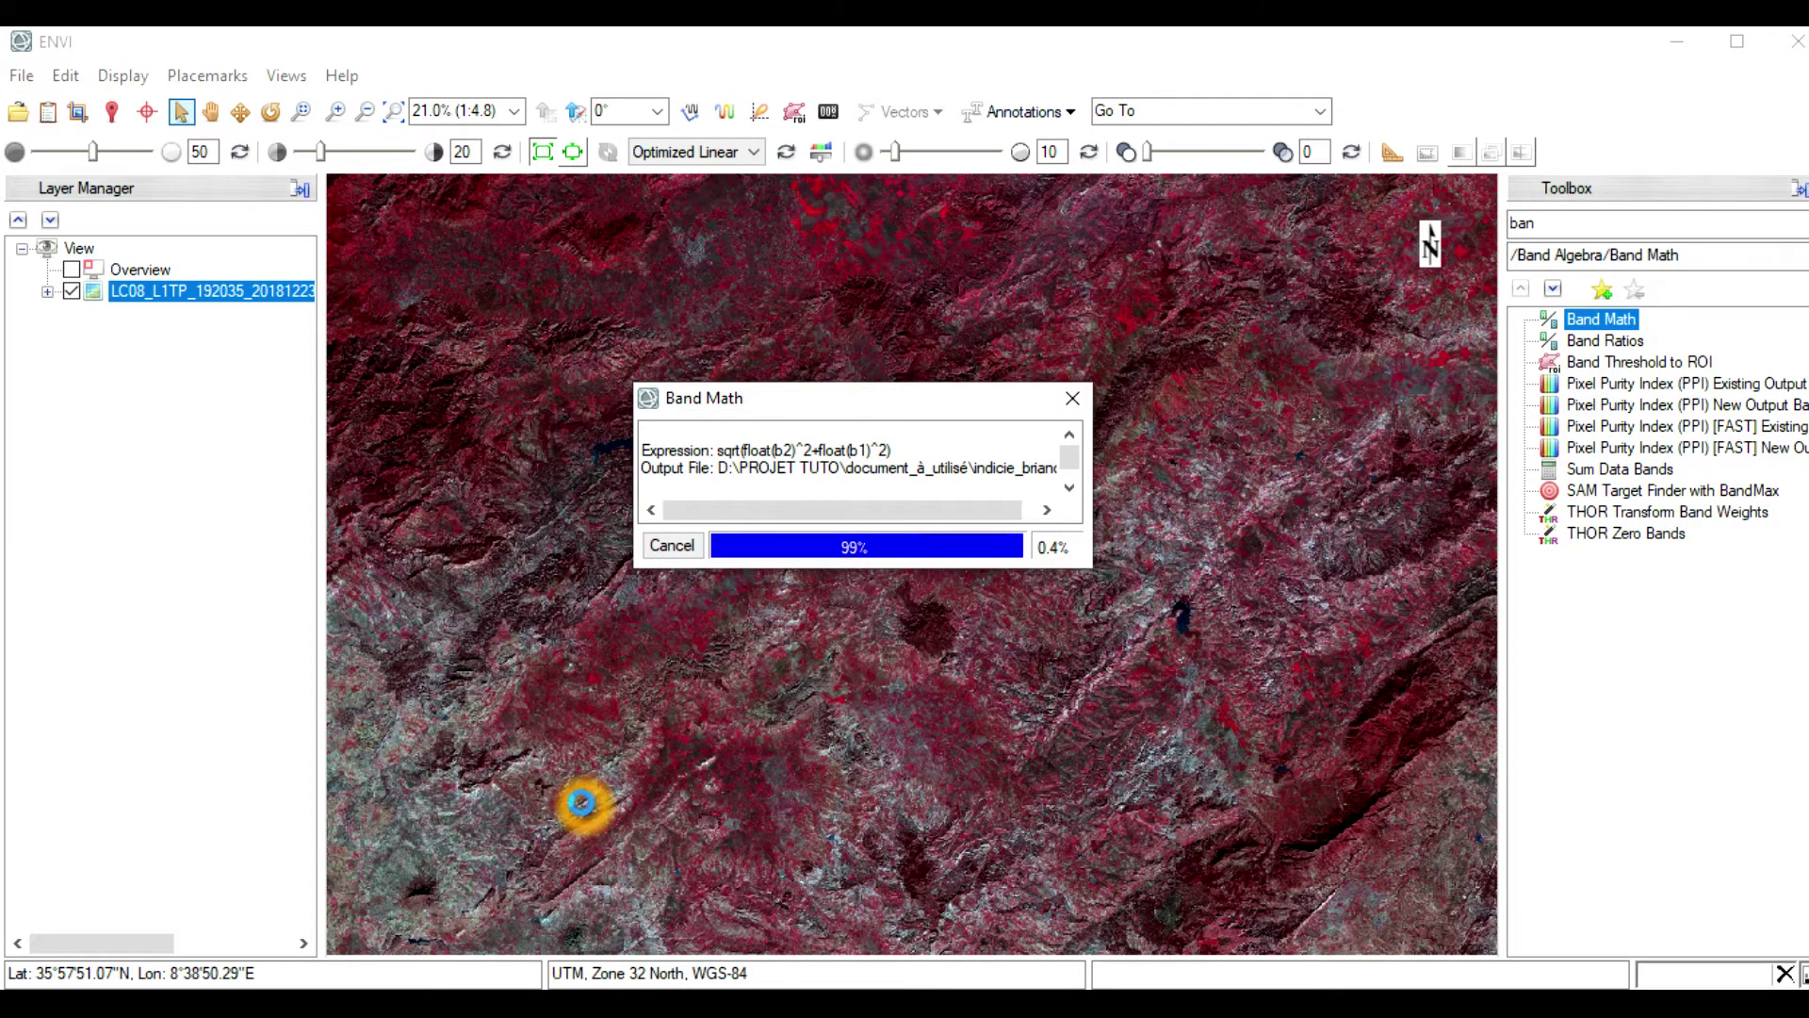
Inspect the brightness index image across the full scene and select its layer
{"action": "left_click", "coordinate": [861, 594]}
{"action": "left_click", "coordinate": [930, 530]}
{"action": "scroll", "coordinate": [899, 639], "scroll_direction": "down", "scroll_amount": 2}
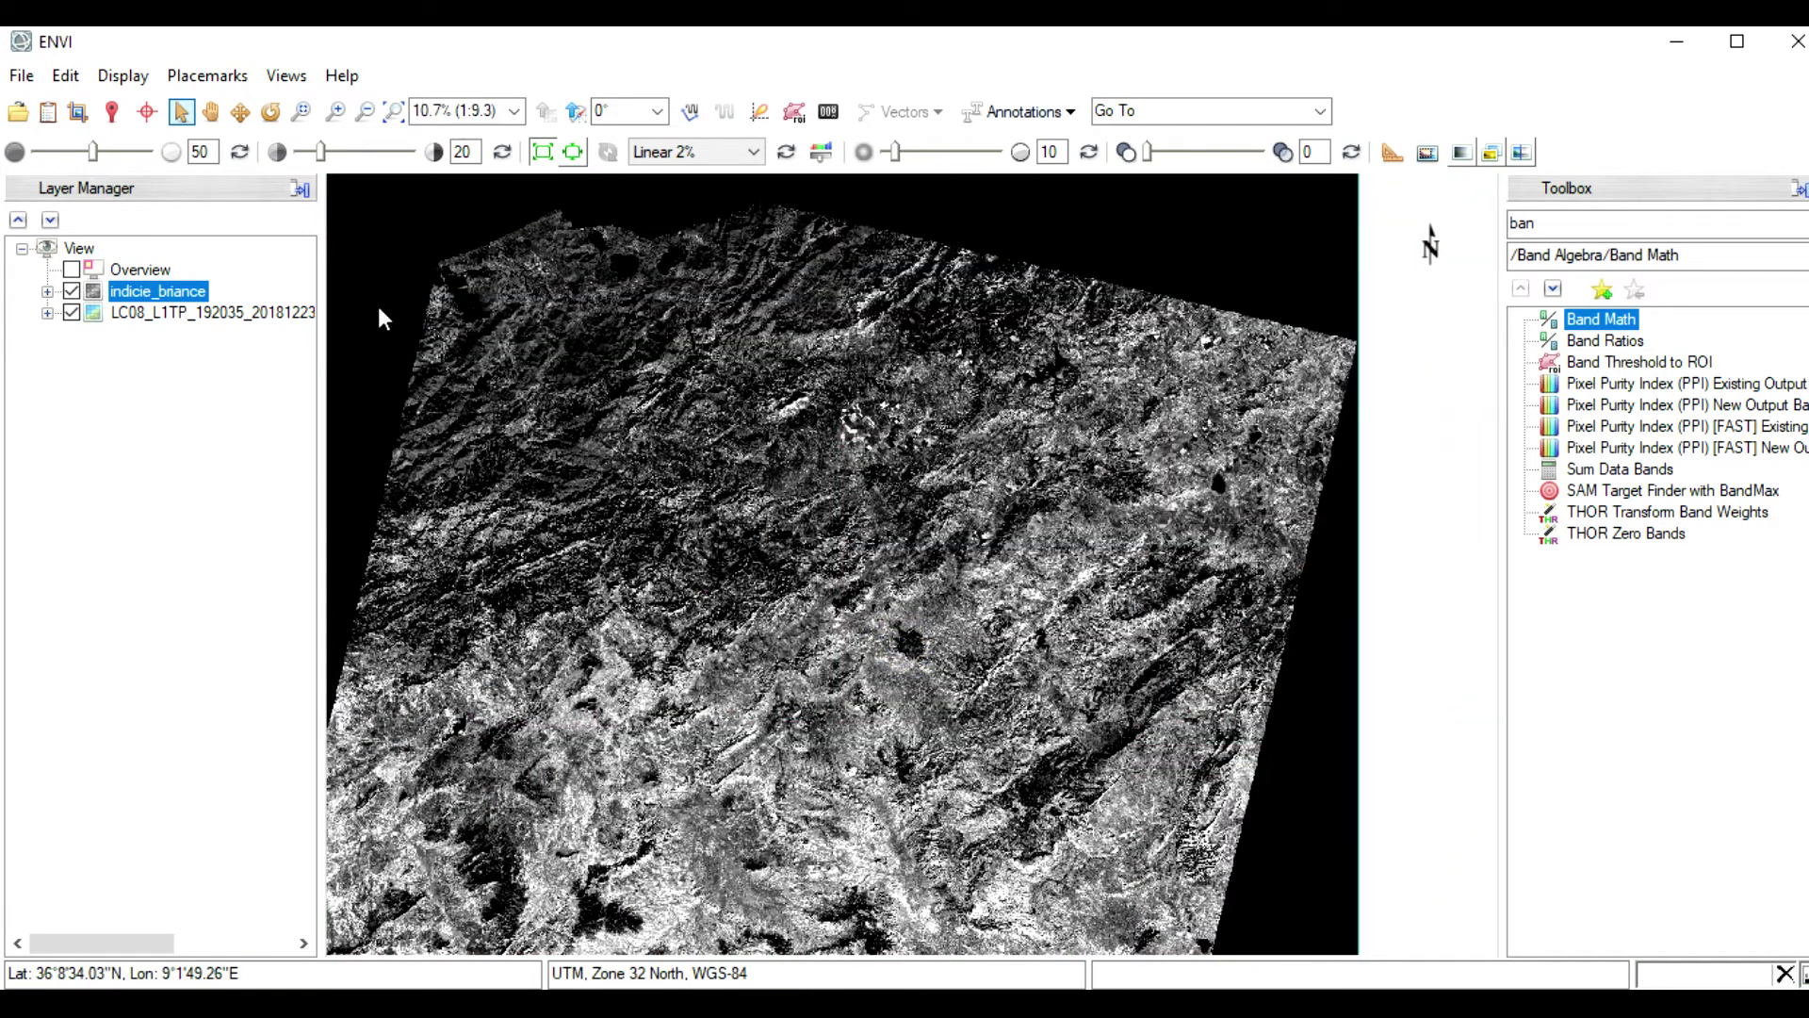
{"action": "left_click", "coordinate": [160, 302]}
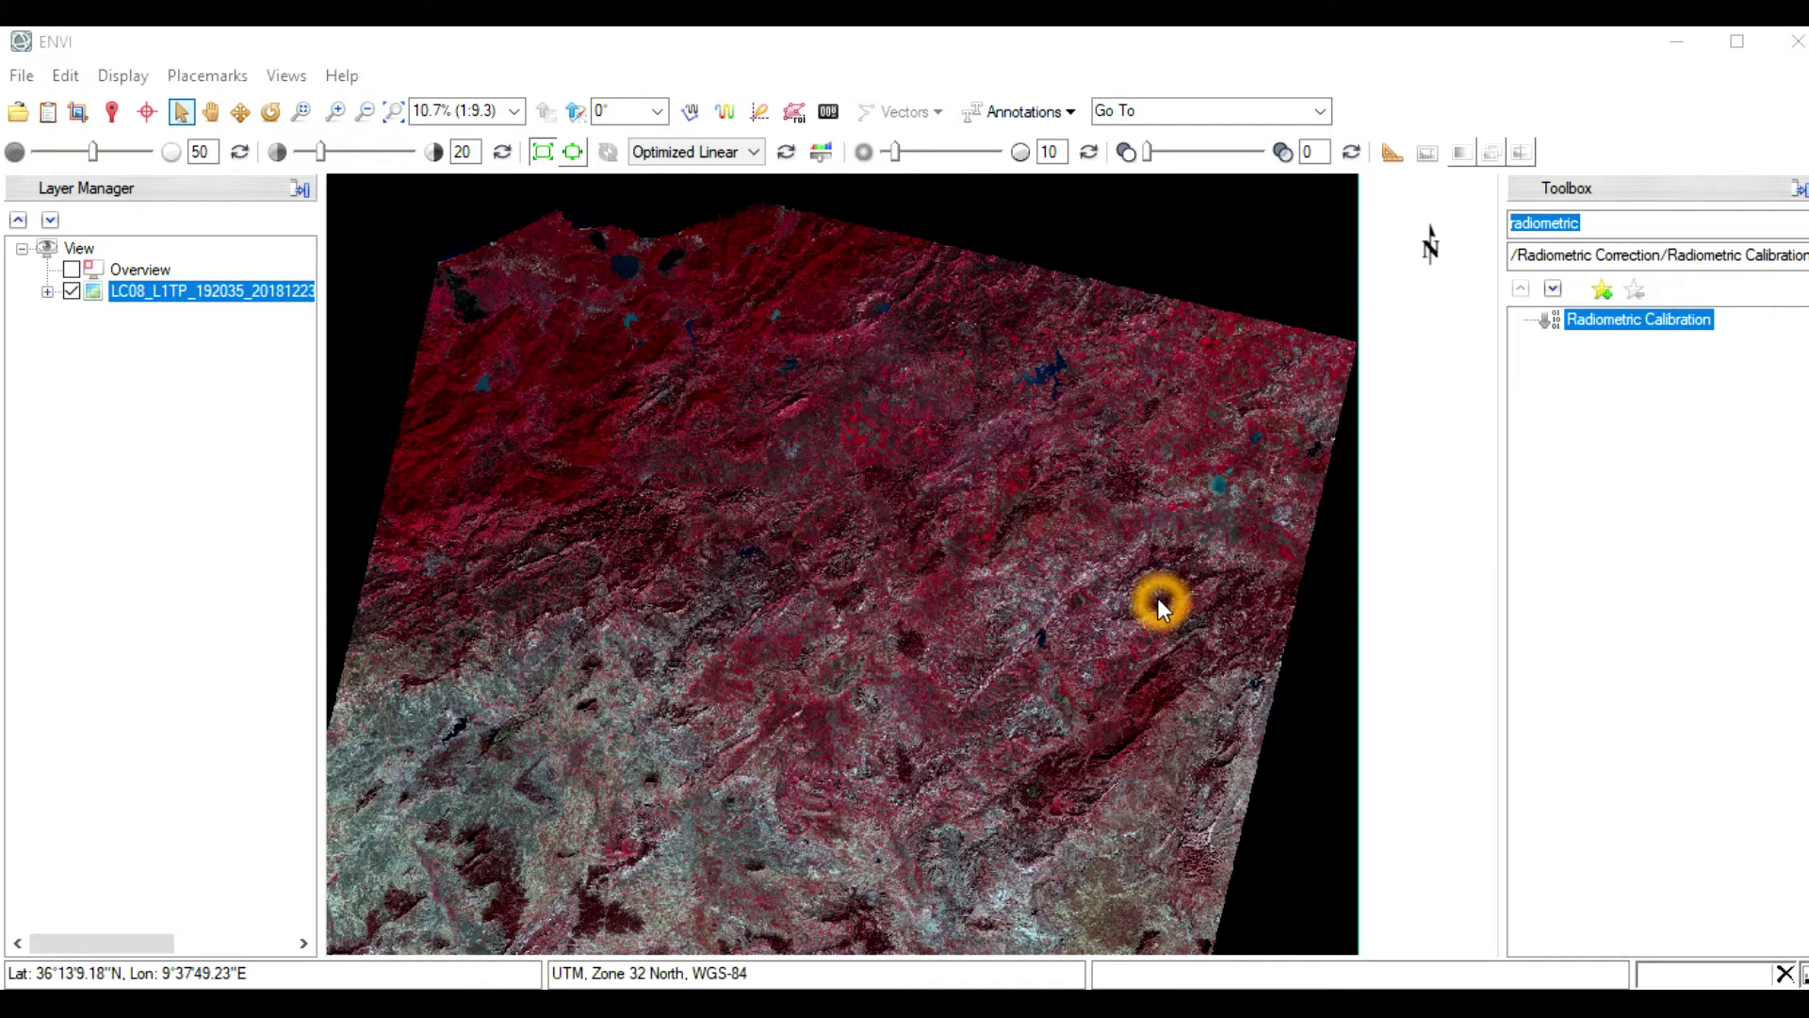
Start Radiometric Calibration on the seven-band Landsat file and set the calibration type to Reflectance
{"action": "left_click", "coordinate": [1602, 222]}
{"action": "double_click", "coordinate": [1602, 223]}
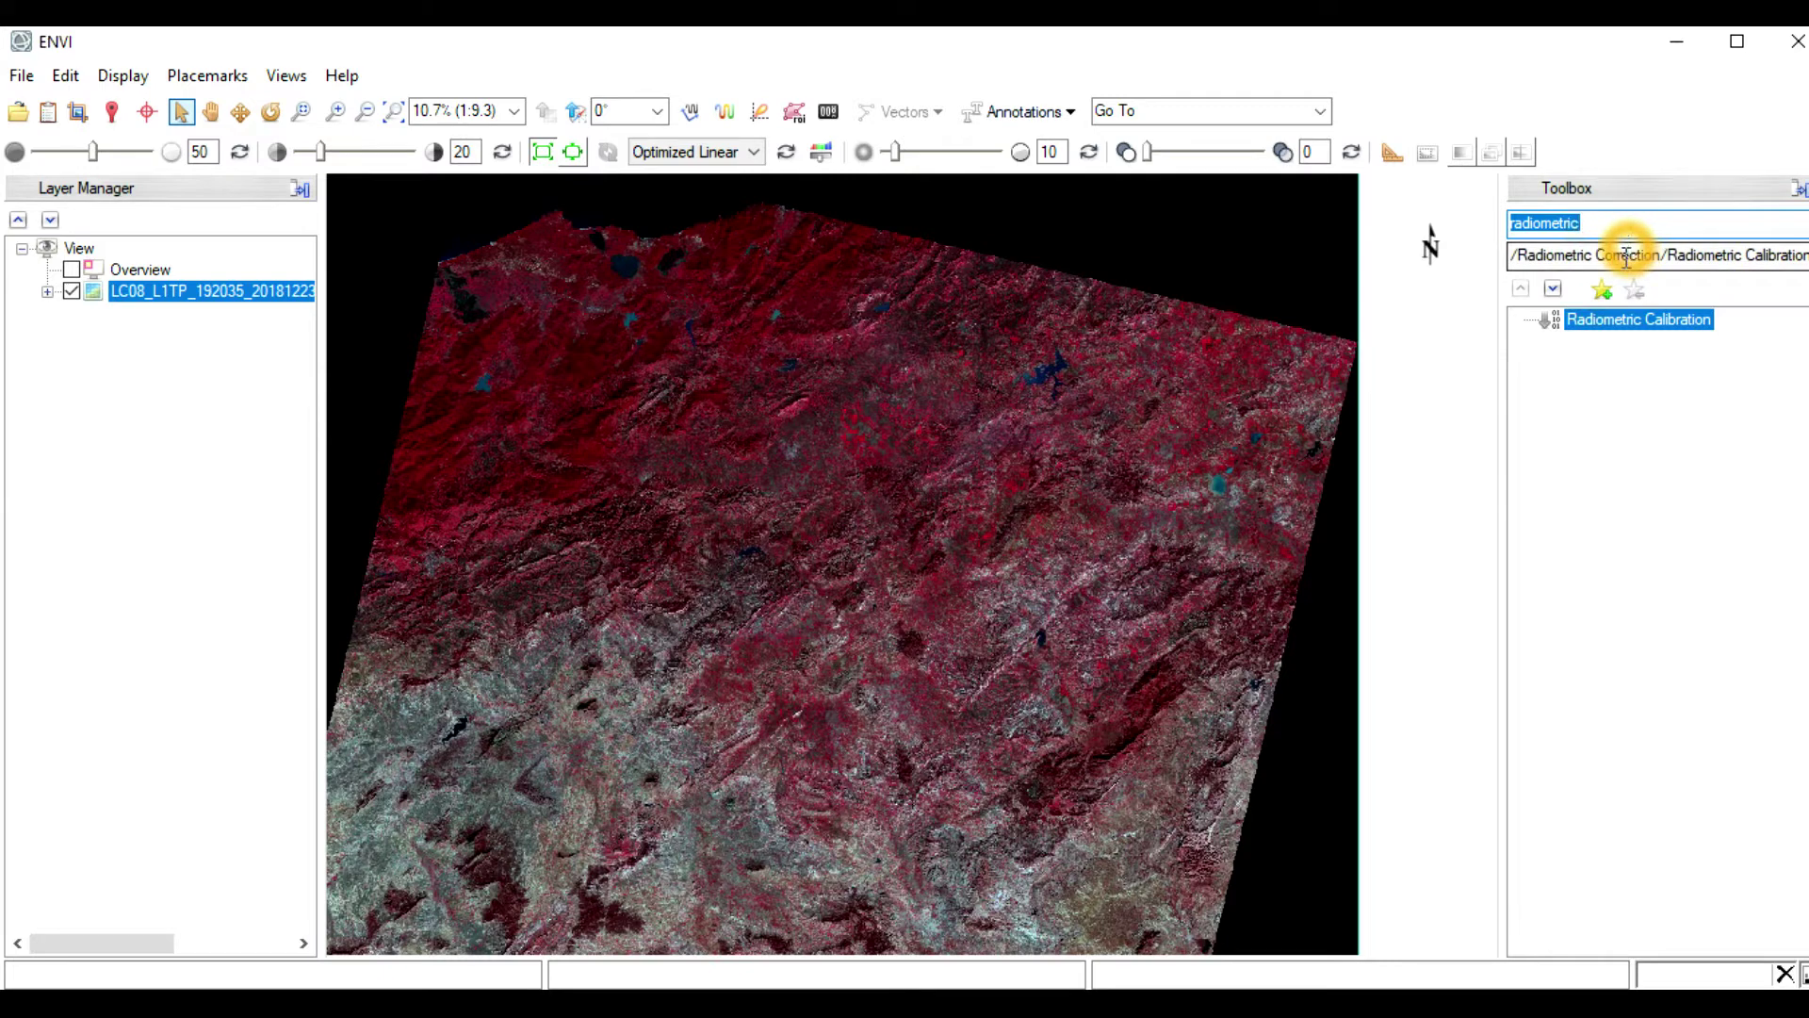
{"action": "double_click", "coordinate": [1660, 330]}
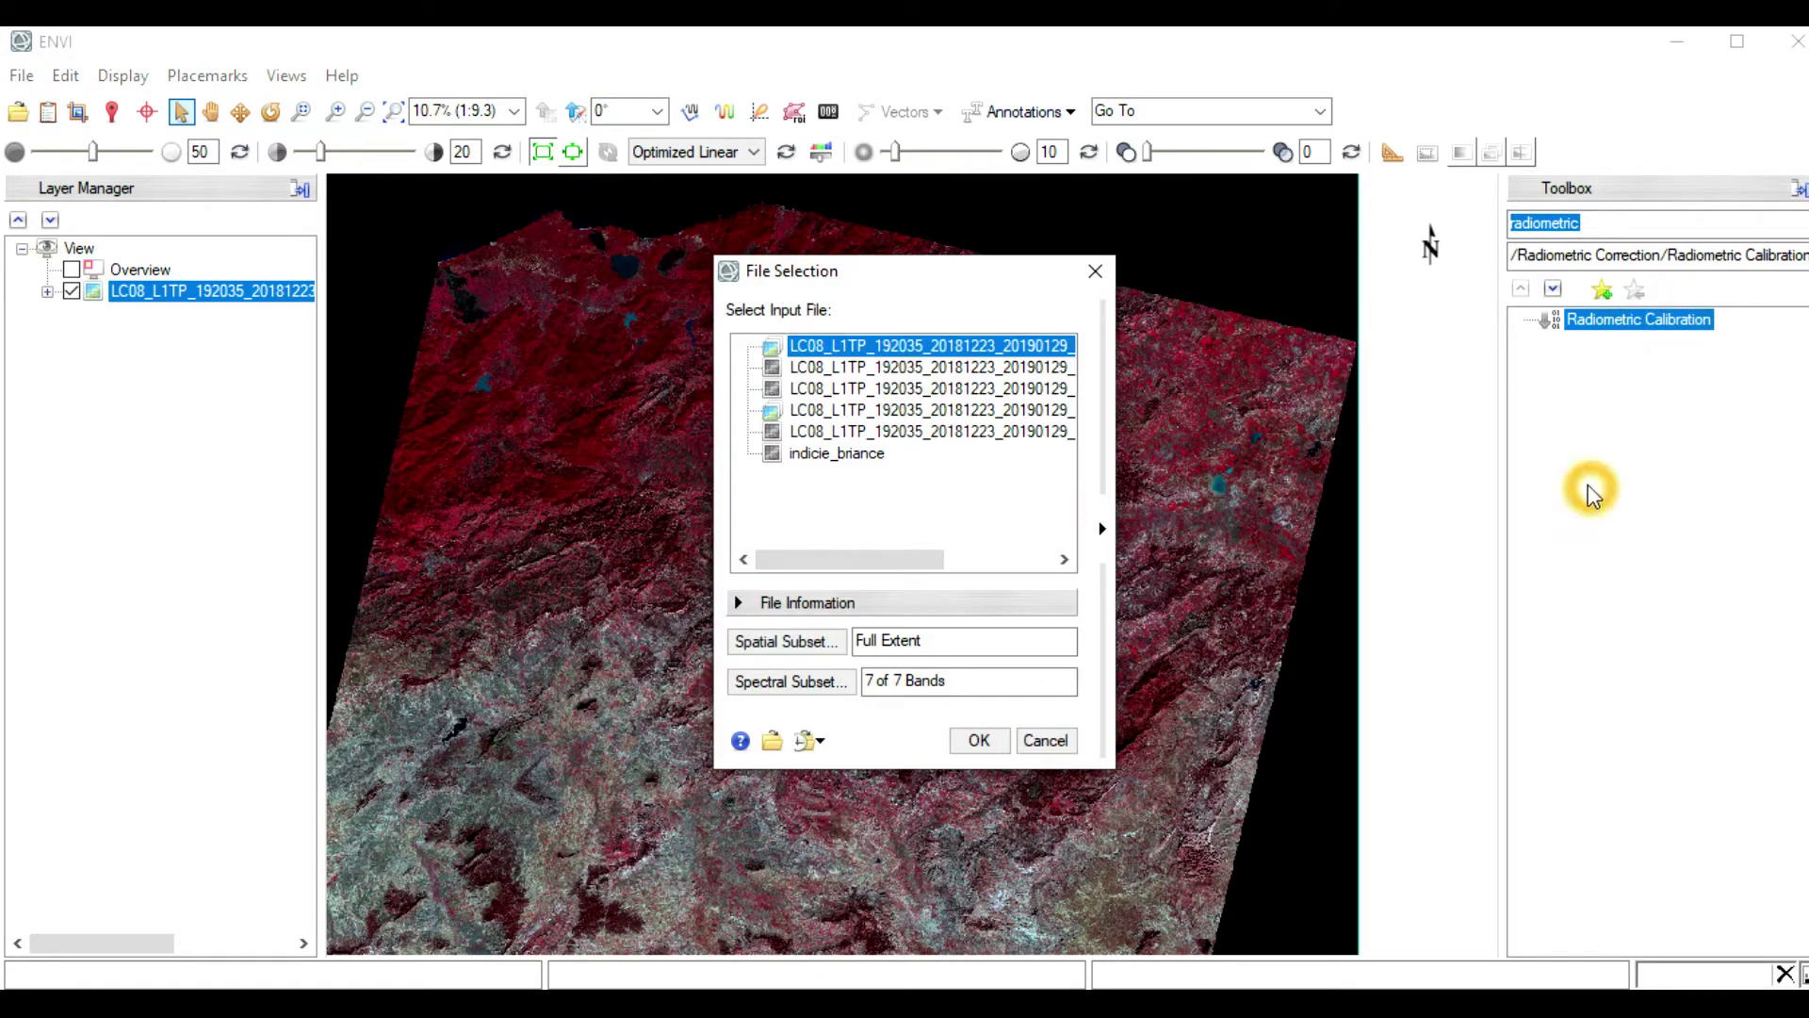
{"action": "left_click_drag", "start_coordinate": [977, 268], "coordinate": [1150, 247]}
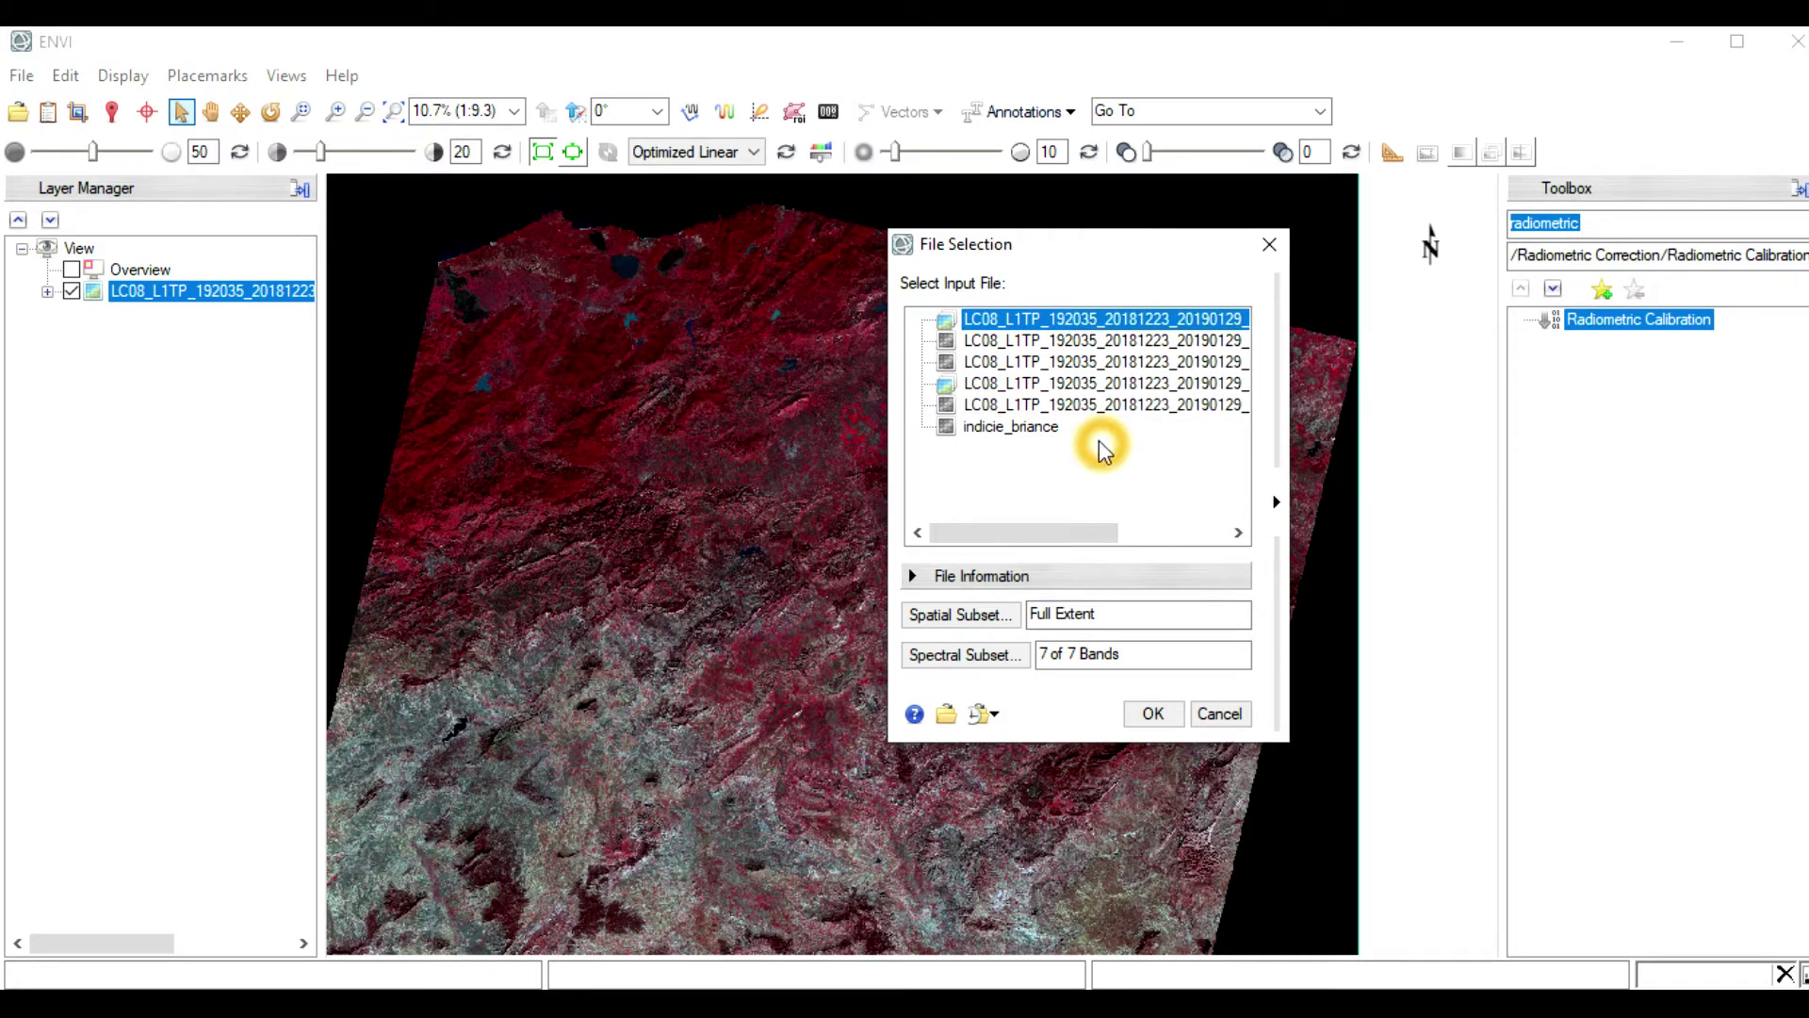
{"action": "left_click", "coordinate": [1121, 322]}
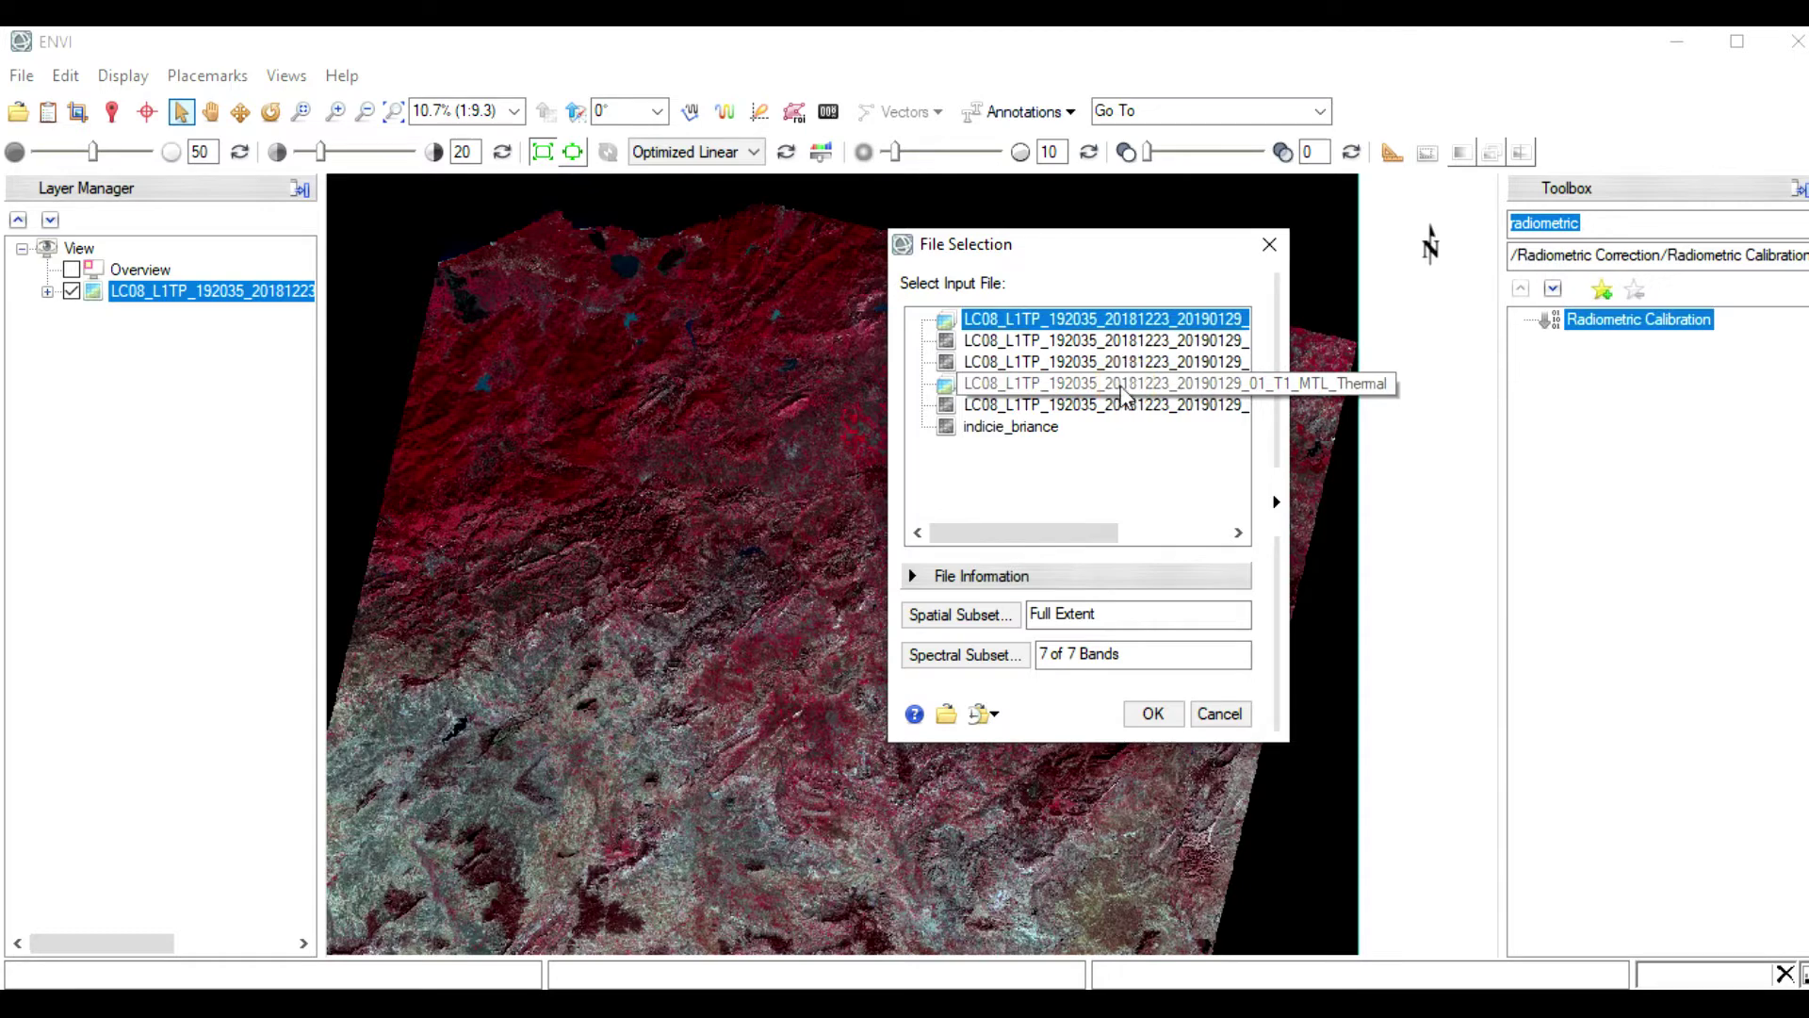
{"action": "double_click", "coordinate": [1130, 321]}
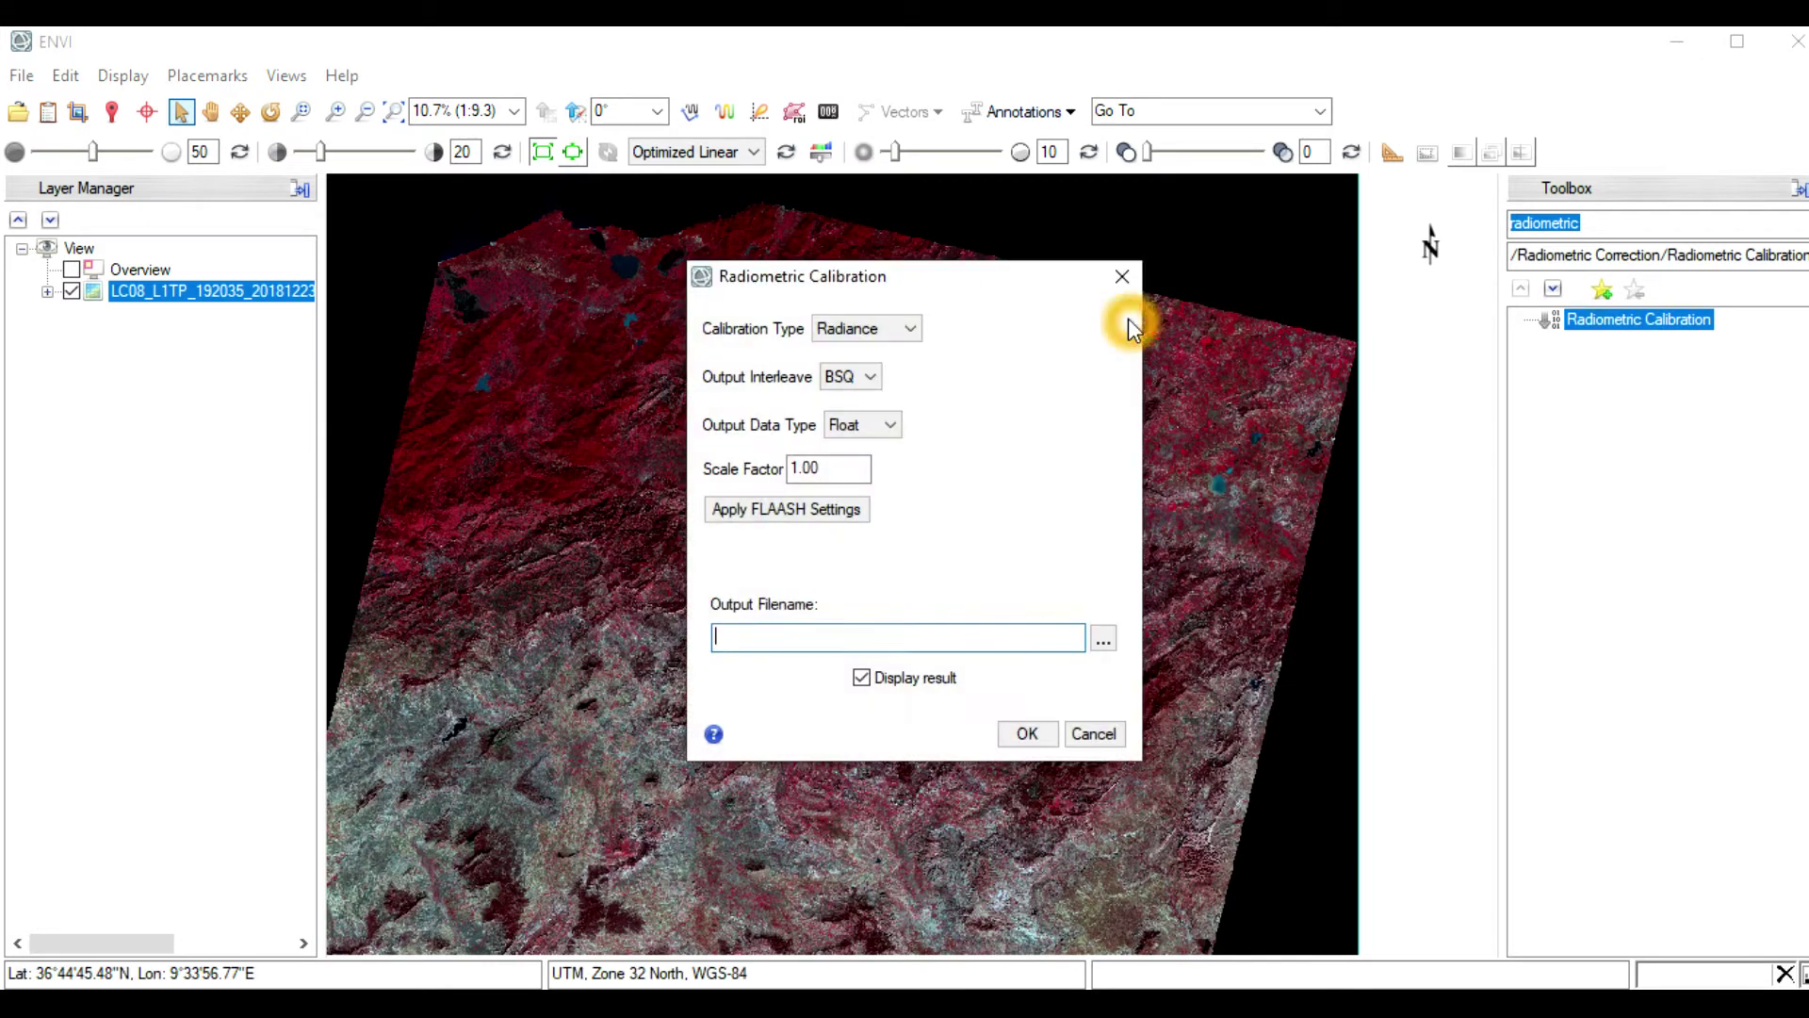
{"action": "left_click", "coordinate": [895, 295]}
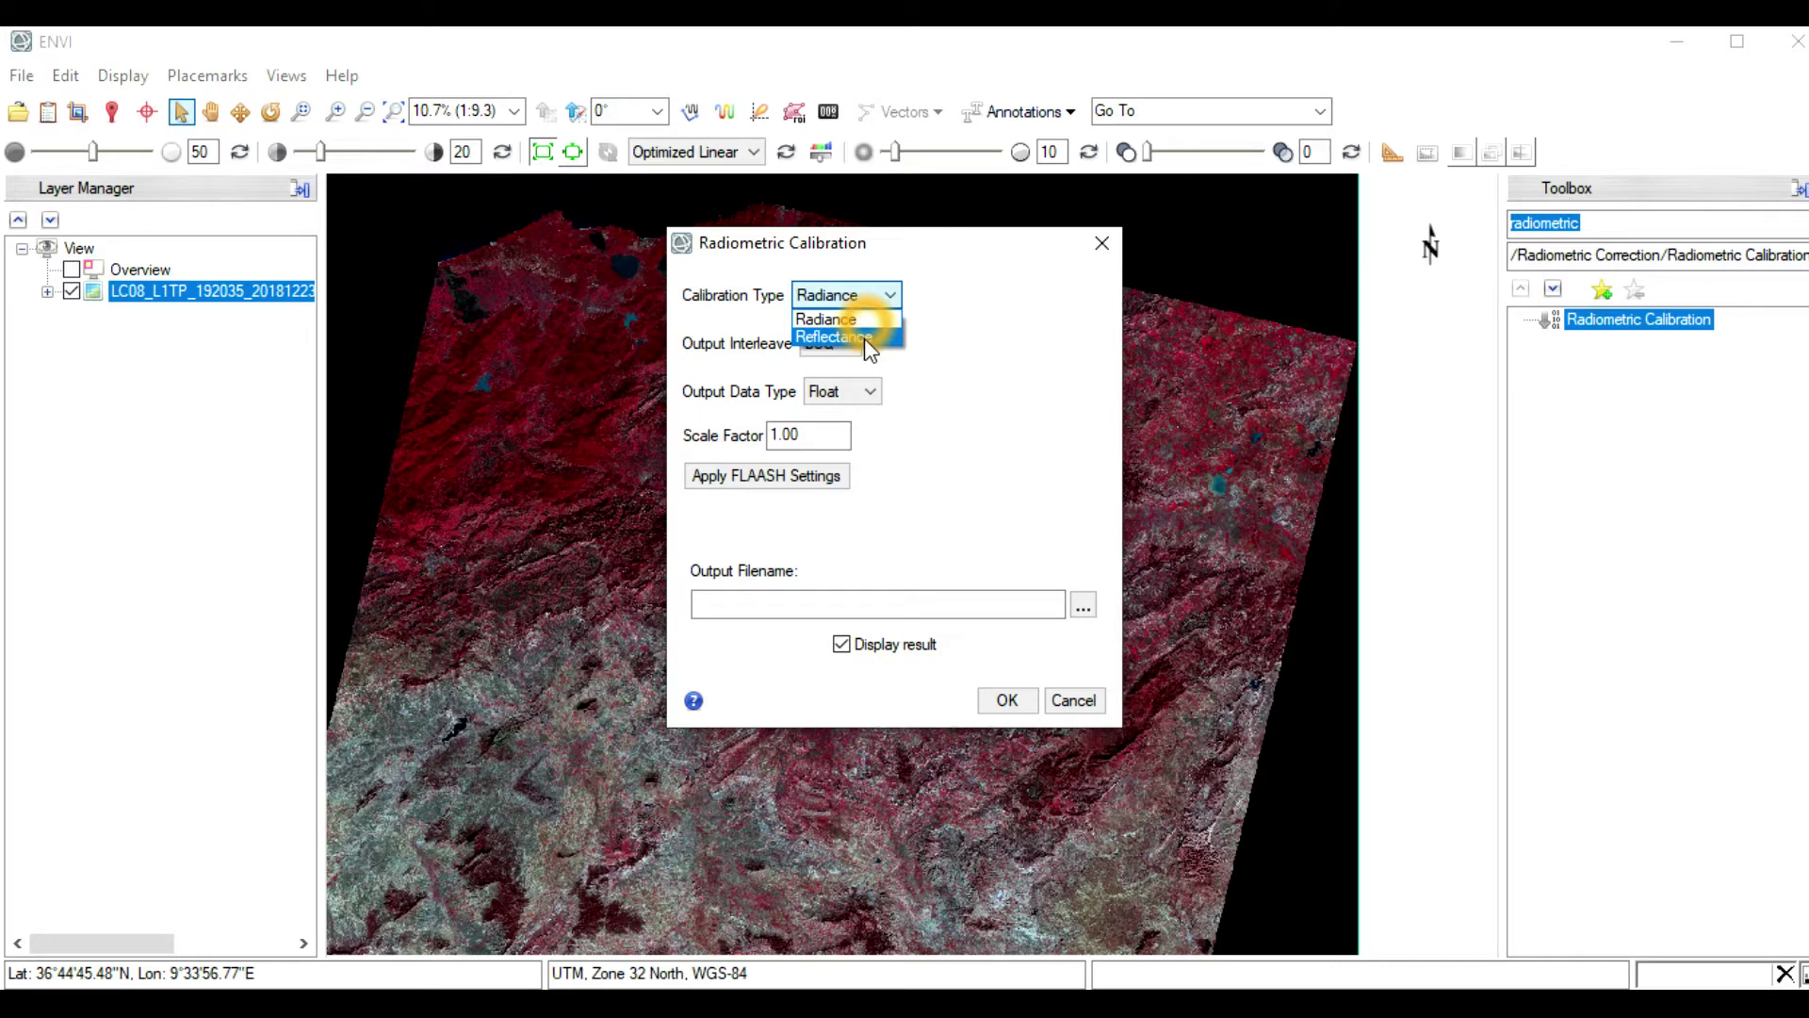
{"action": "left_click", "coordinate": [863, 337]}
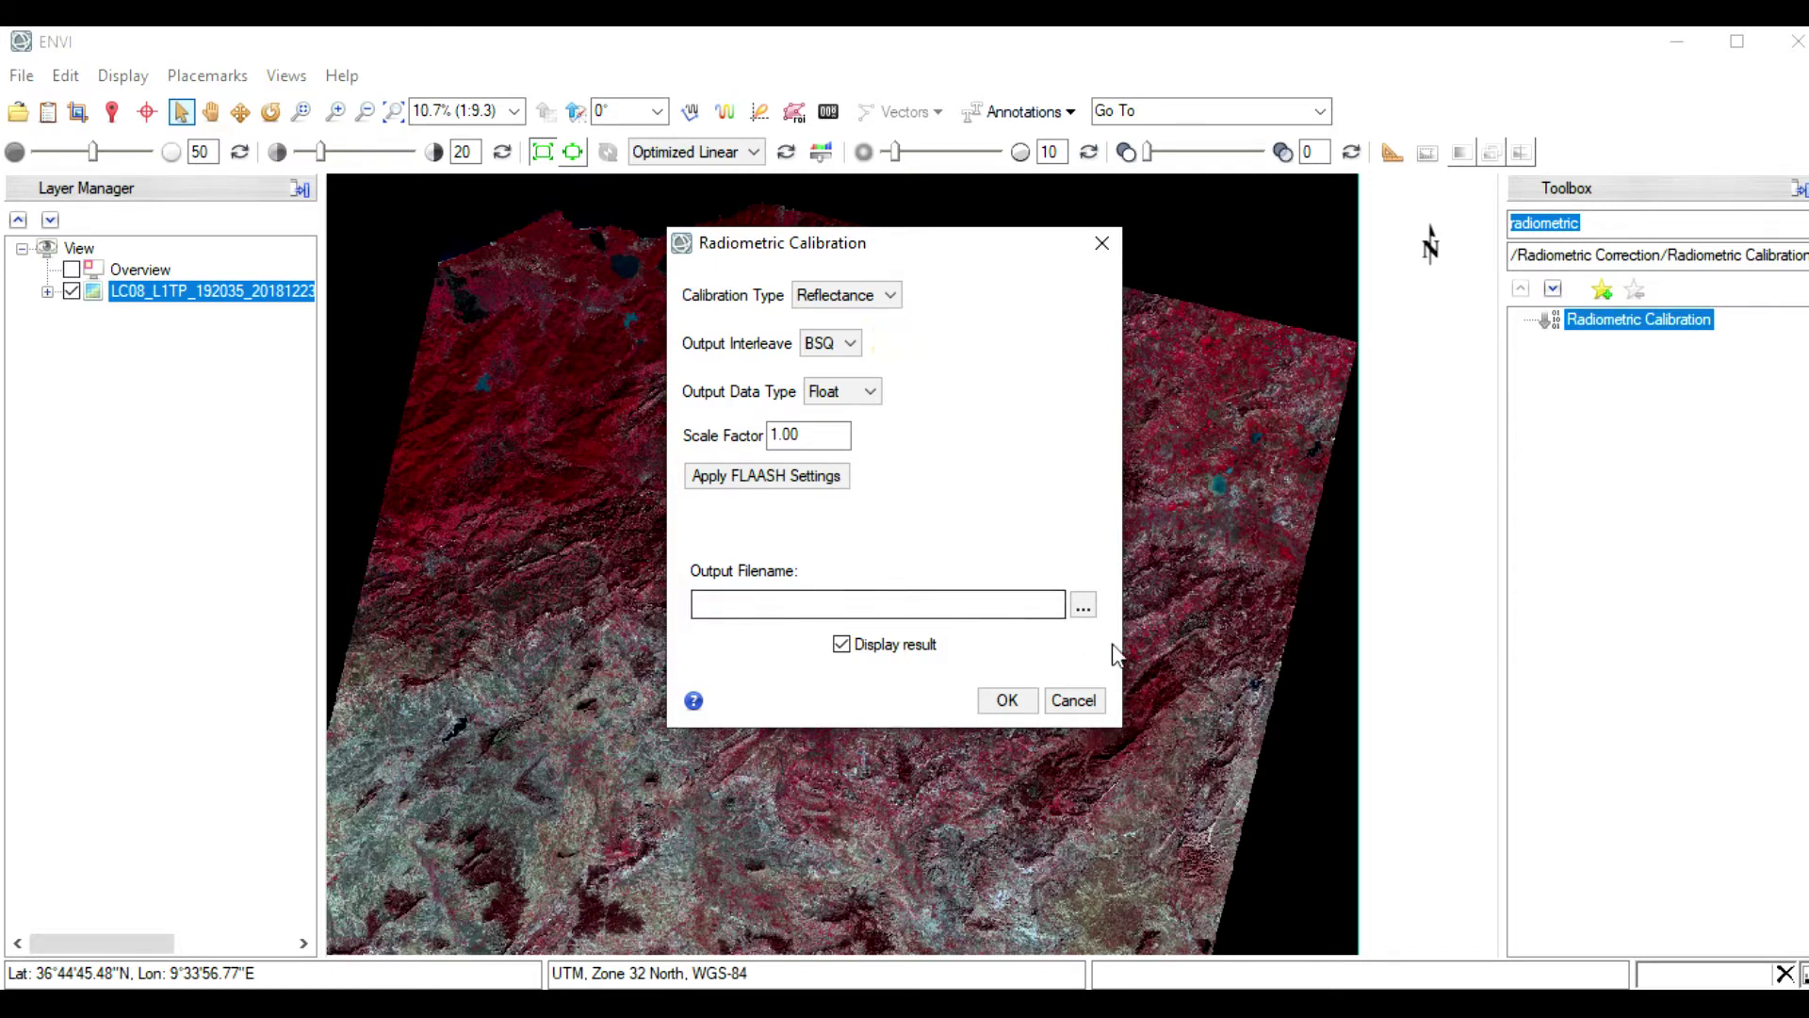
Set the calibration output file to apres_reflectance in PROJET TUTO\document_à_utilisé and run the calibration
{"action": "left_click", "coordinate": [1086, 603]}
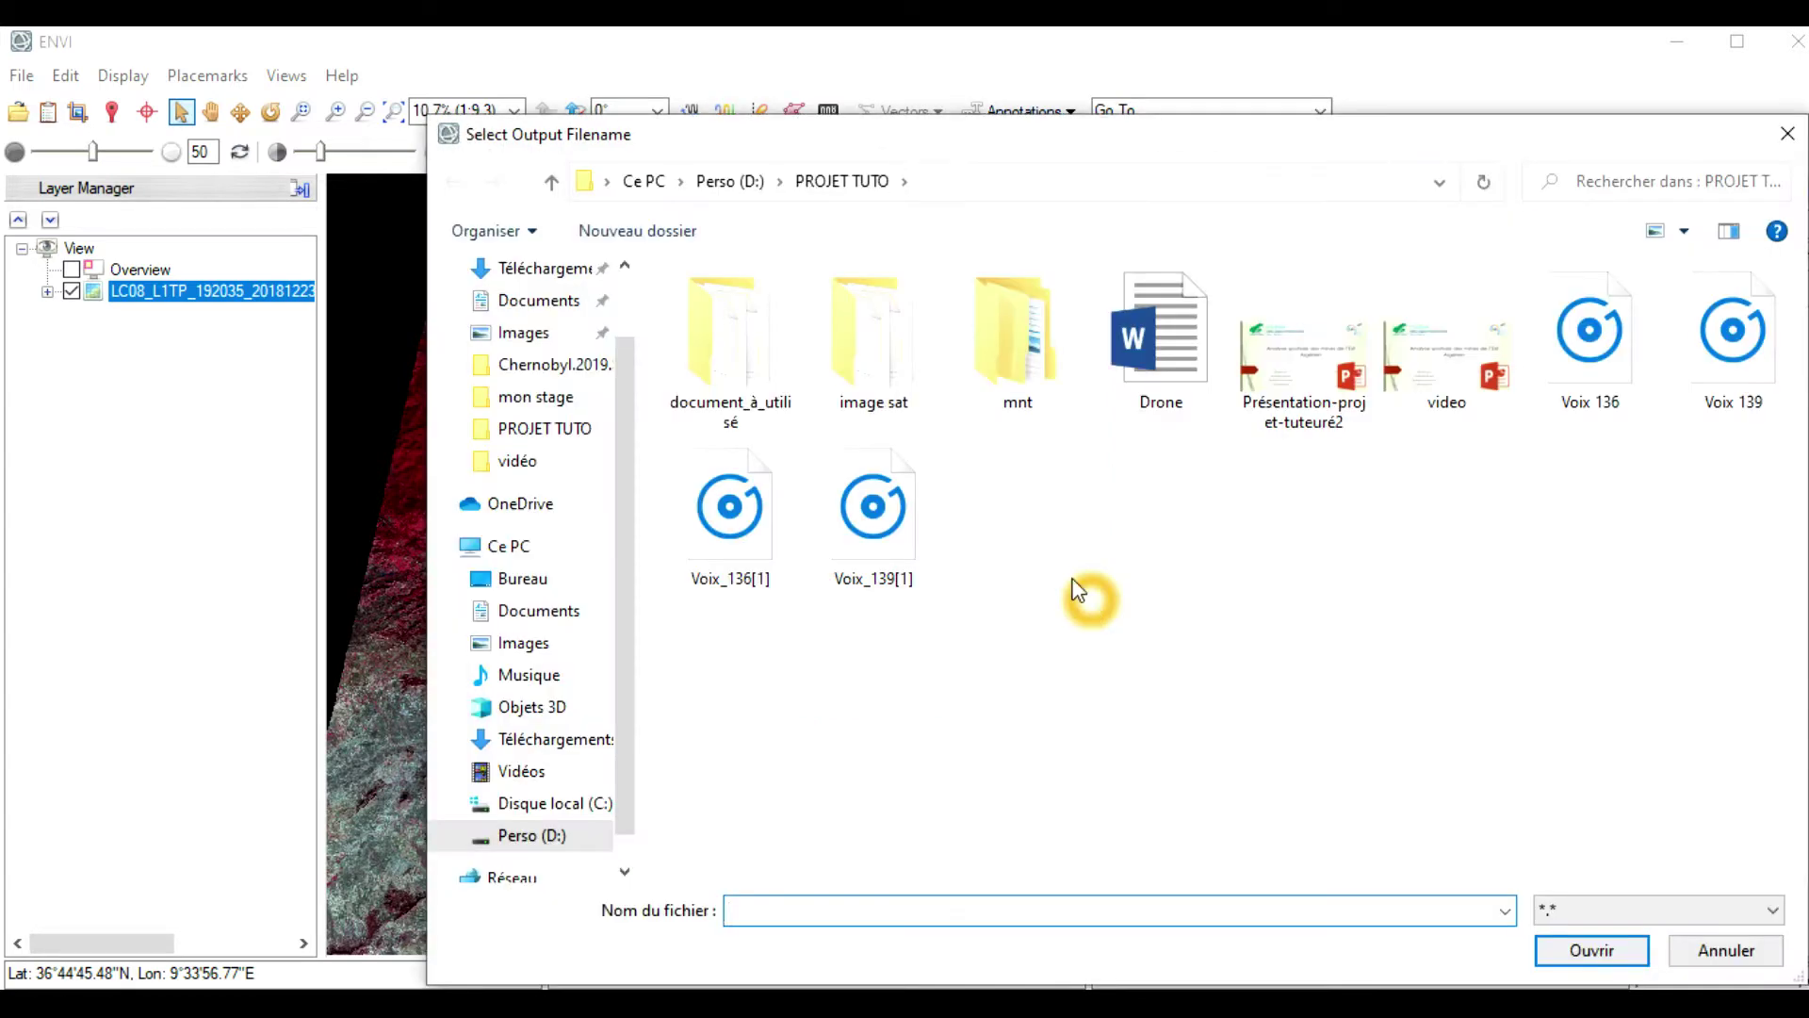
{"action": "double_click", "coordinate": [759, 369]}
{"action": "left_click", "coordinate": [858, 904]}
{"action": "left_click", "coordinate": [849, 907]}
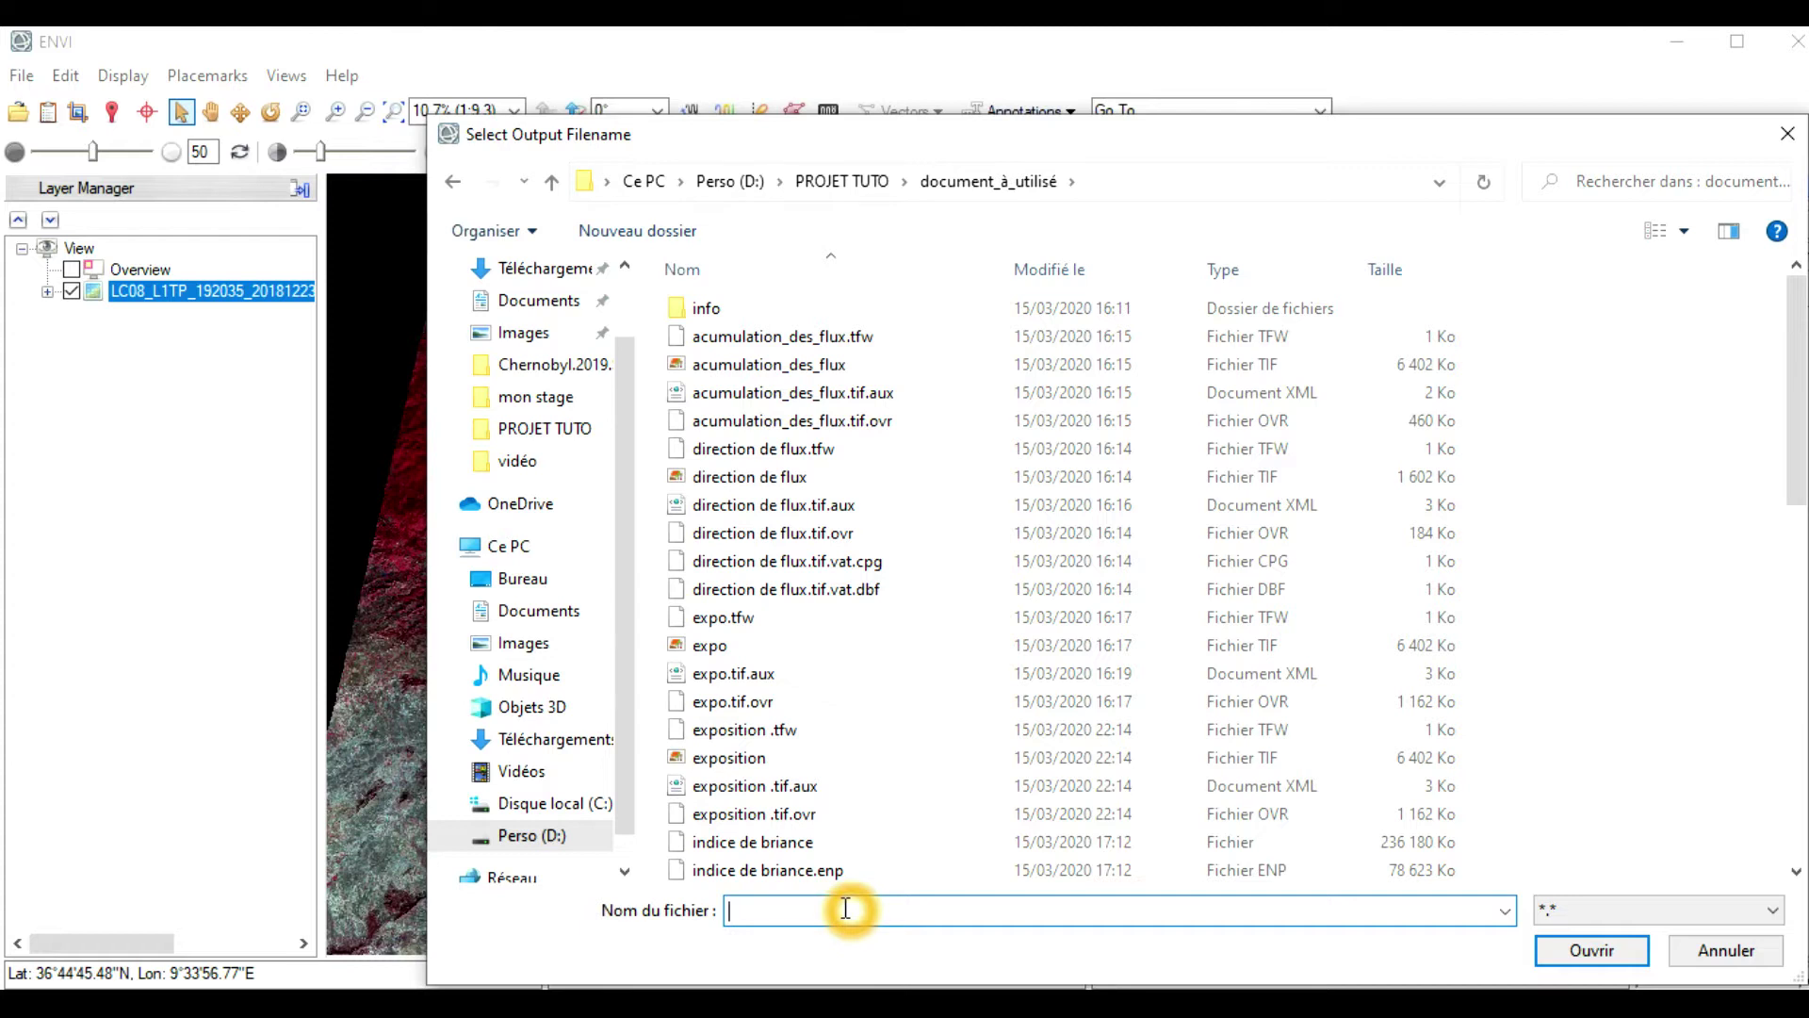
{"action": "type", "text": "apres_reflectance"}
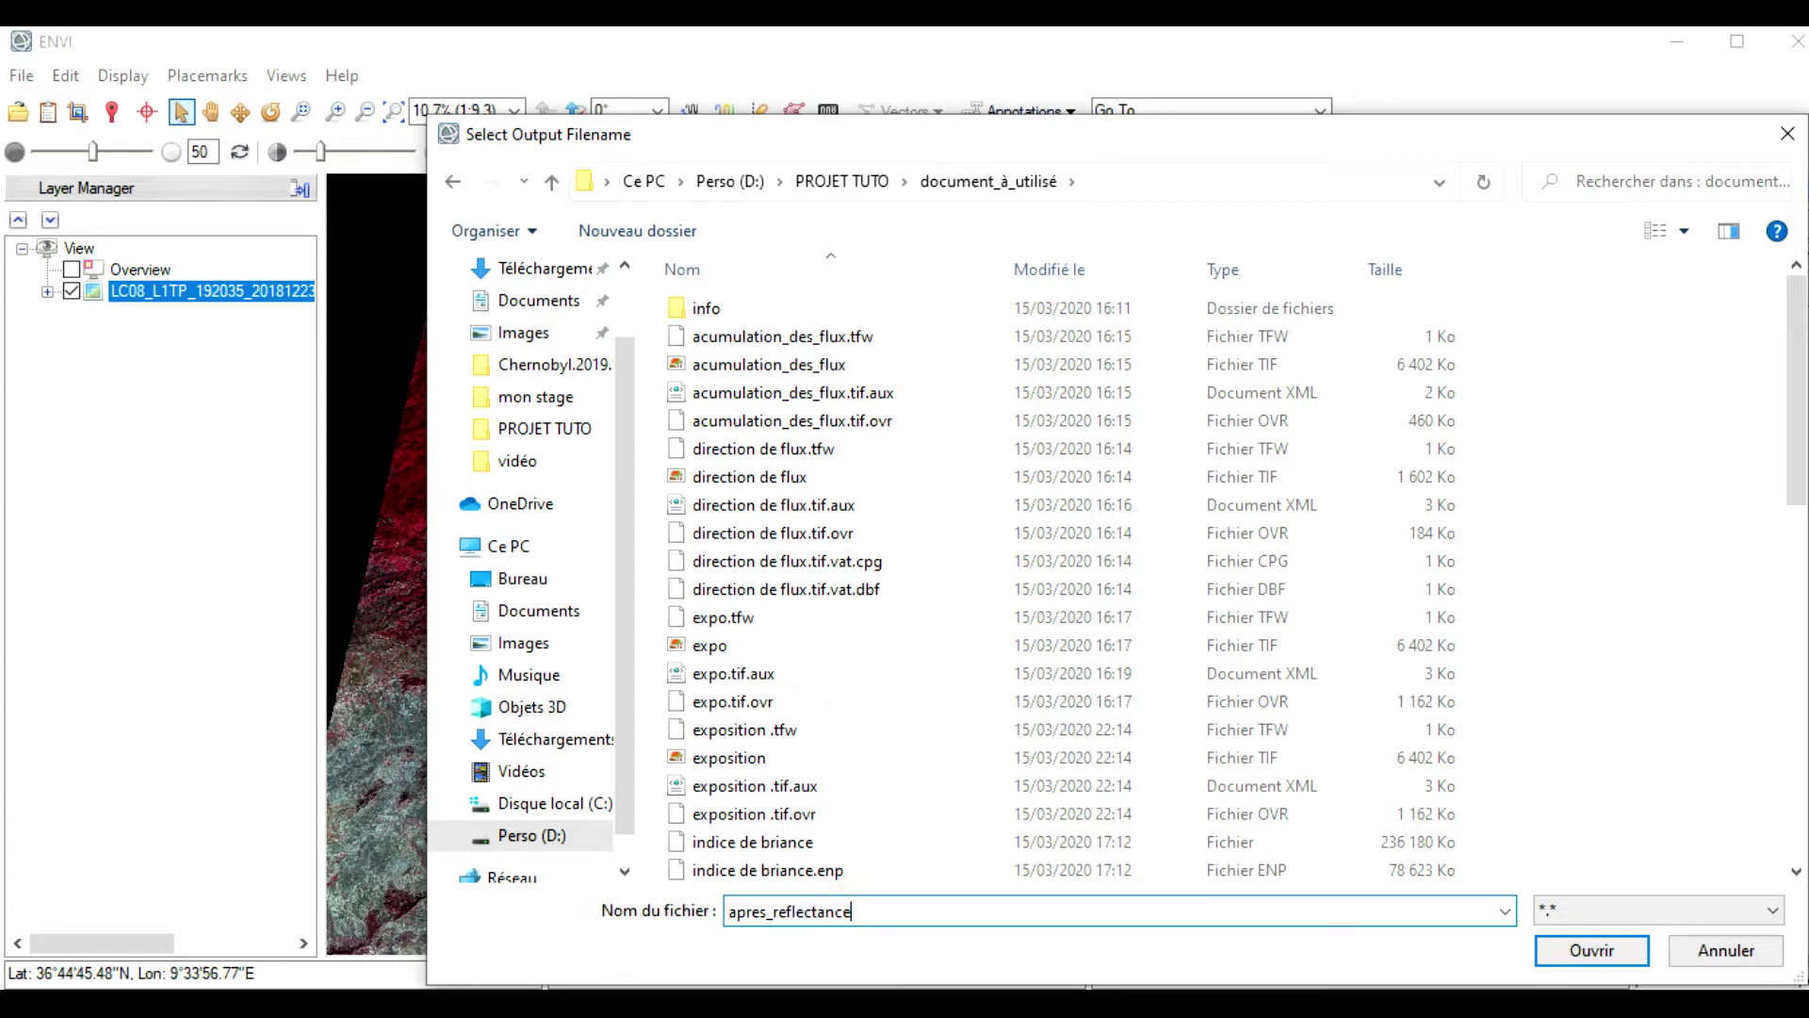
{"action": "left_click", "coordinate": [1620, 959]}
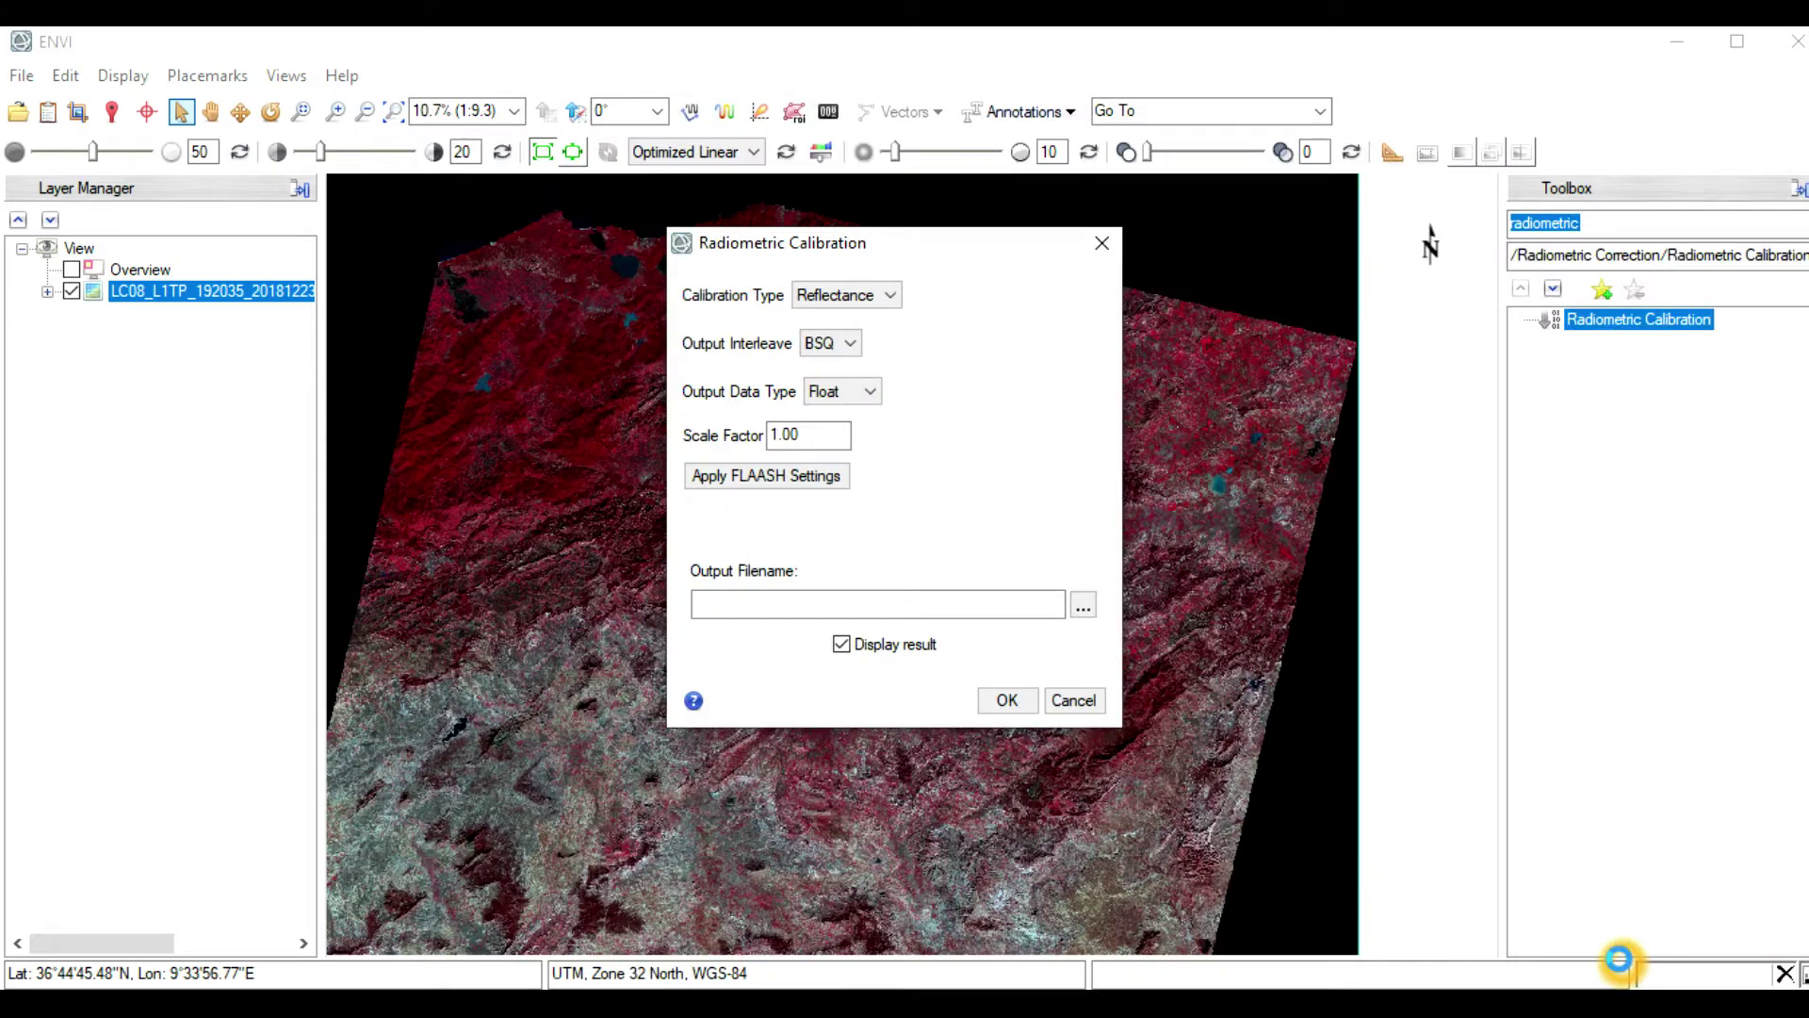
{"action": "left_click", "coordinate": [1010, 698]}
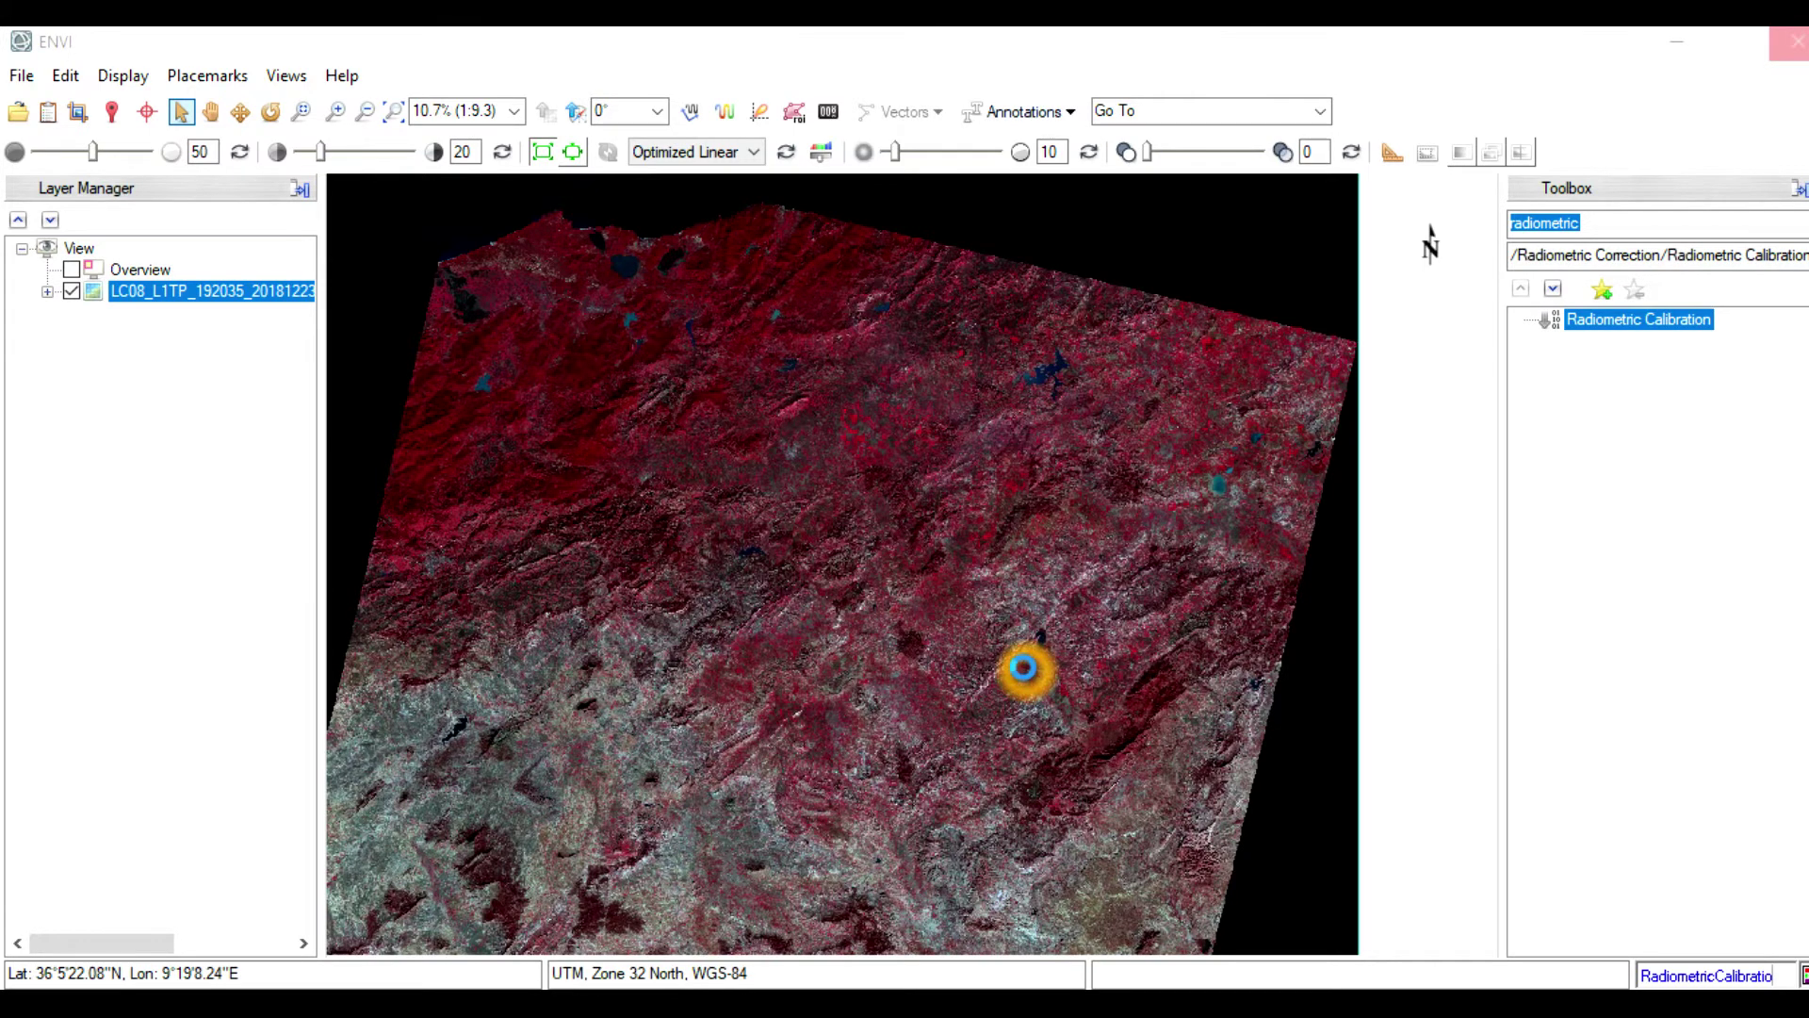
{"action": "left_click", "coordinate": [1692, 980]}
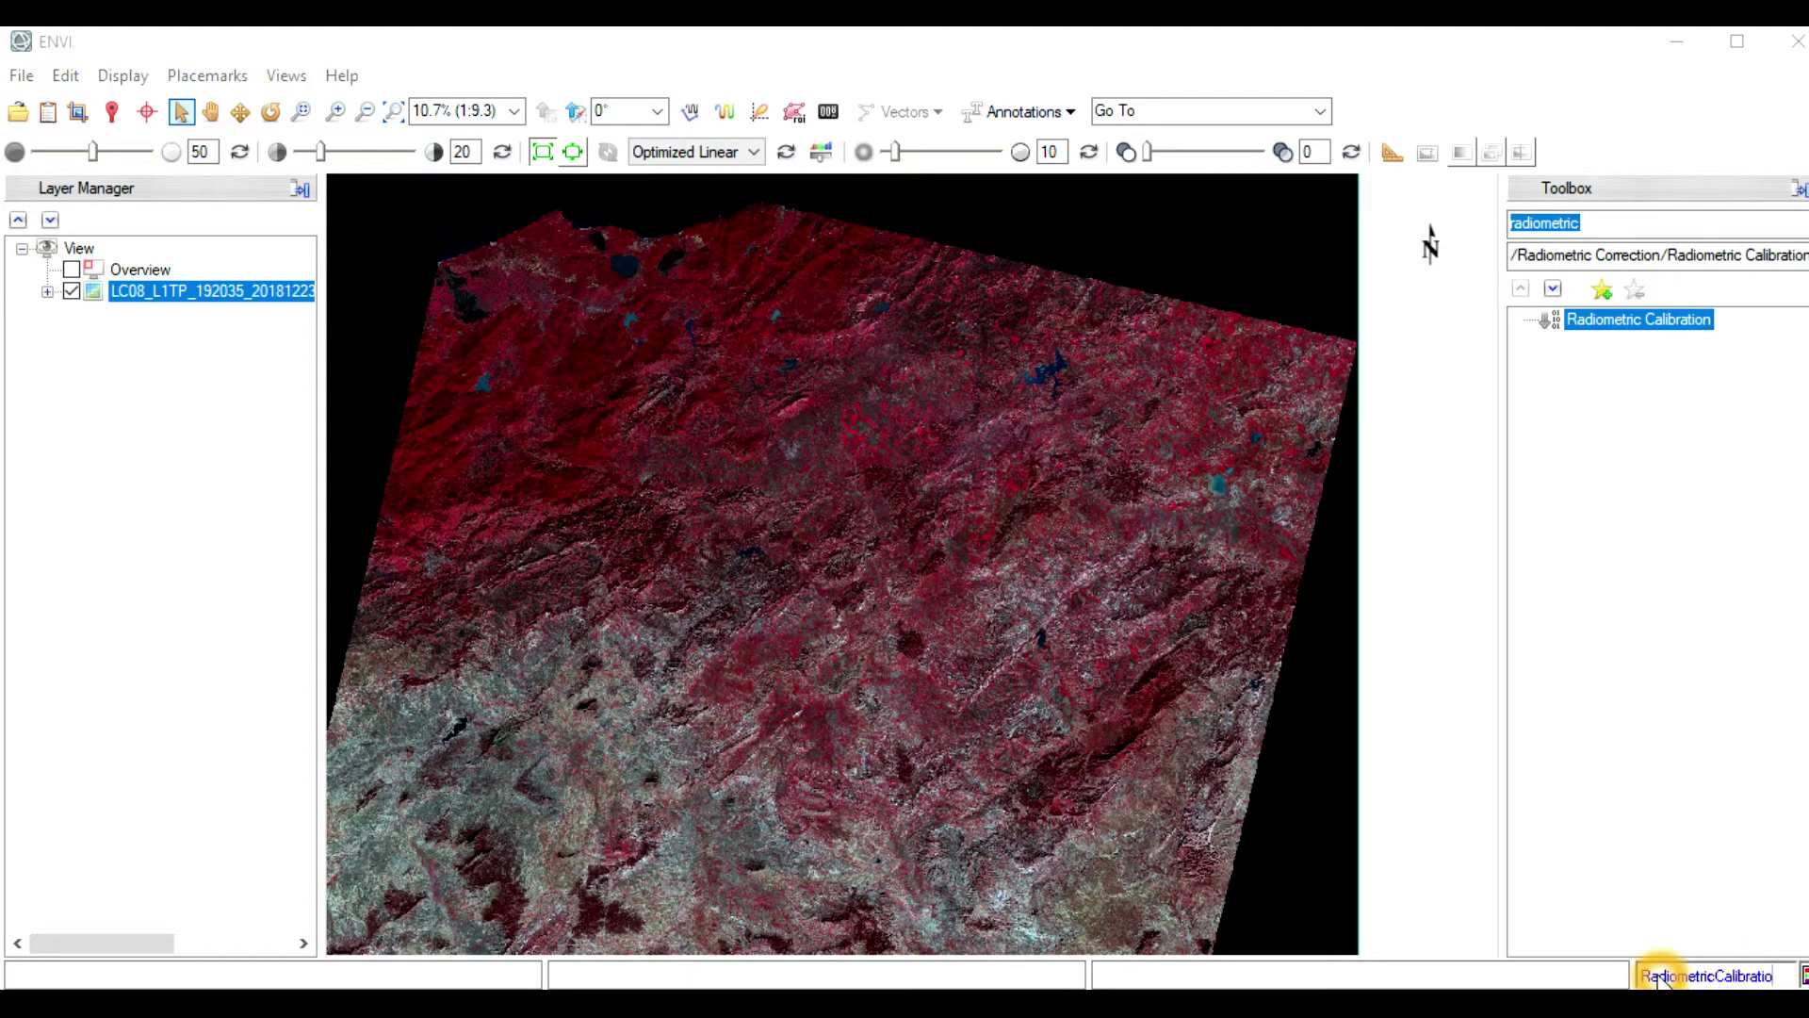
{"action": "double_click", "coordinate": [1718, 980]}
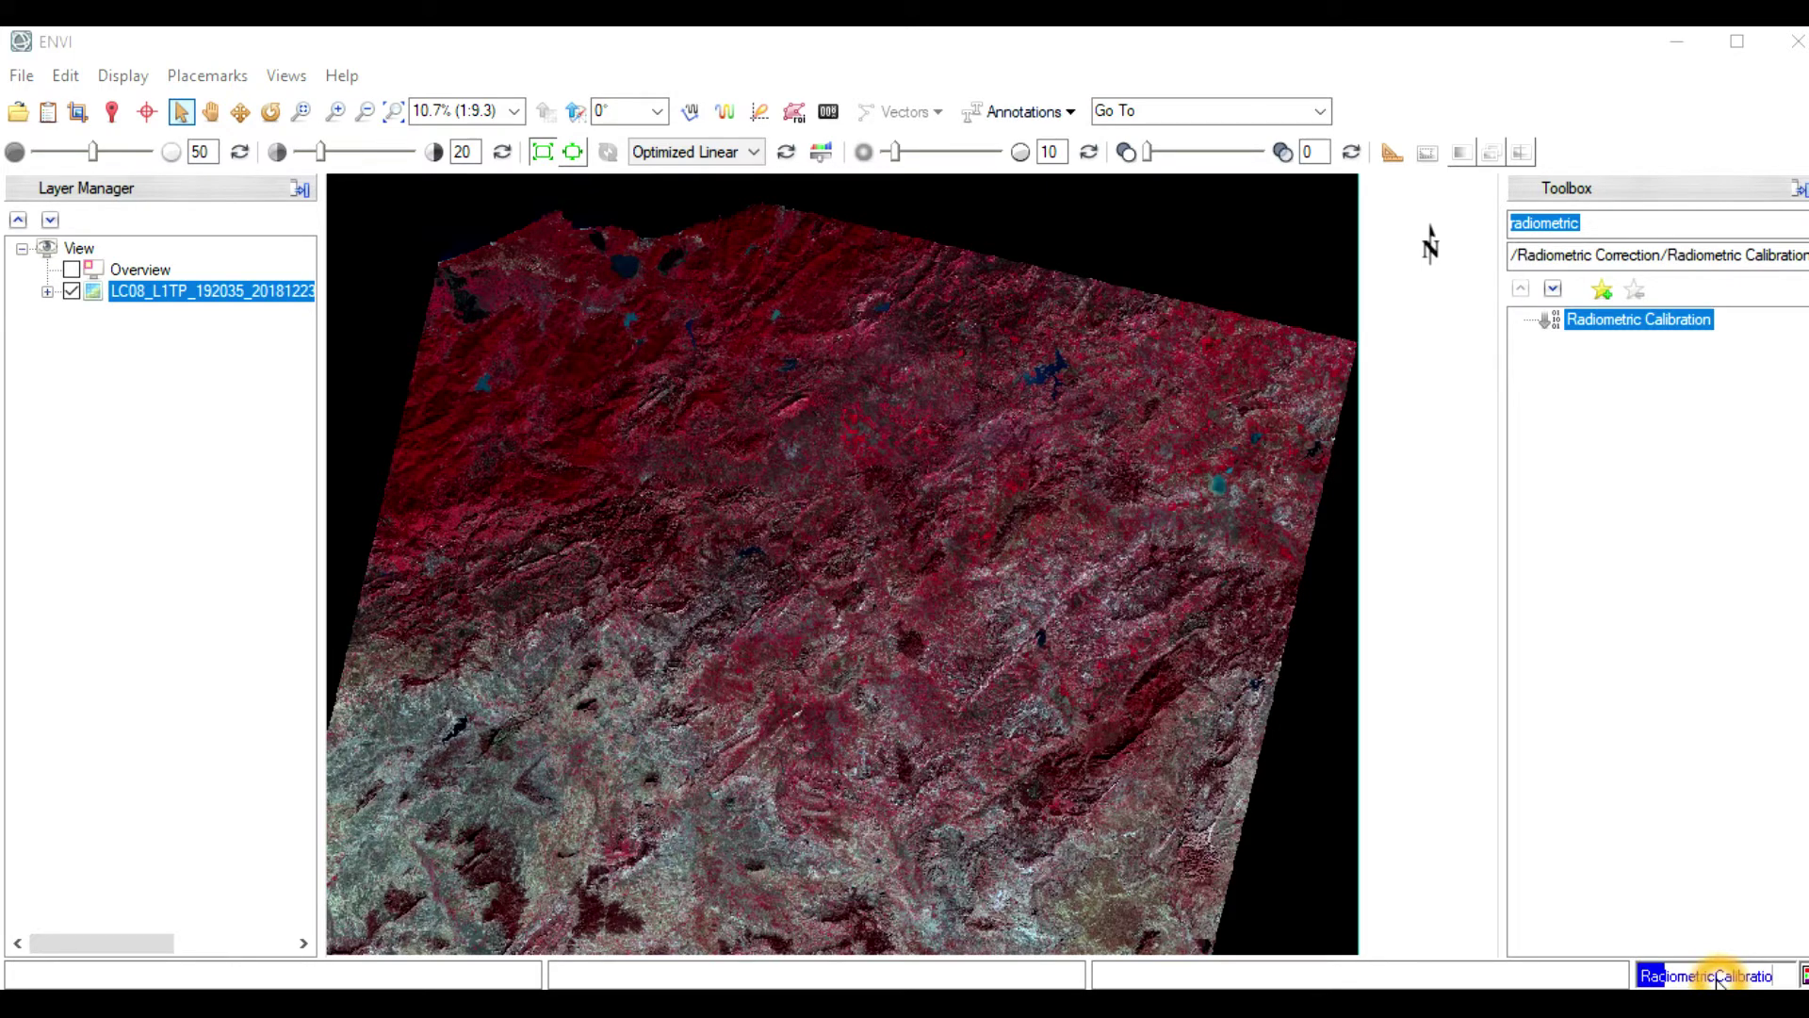
{"action": "left_click", "coordinate": [1645, 979]}
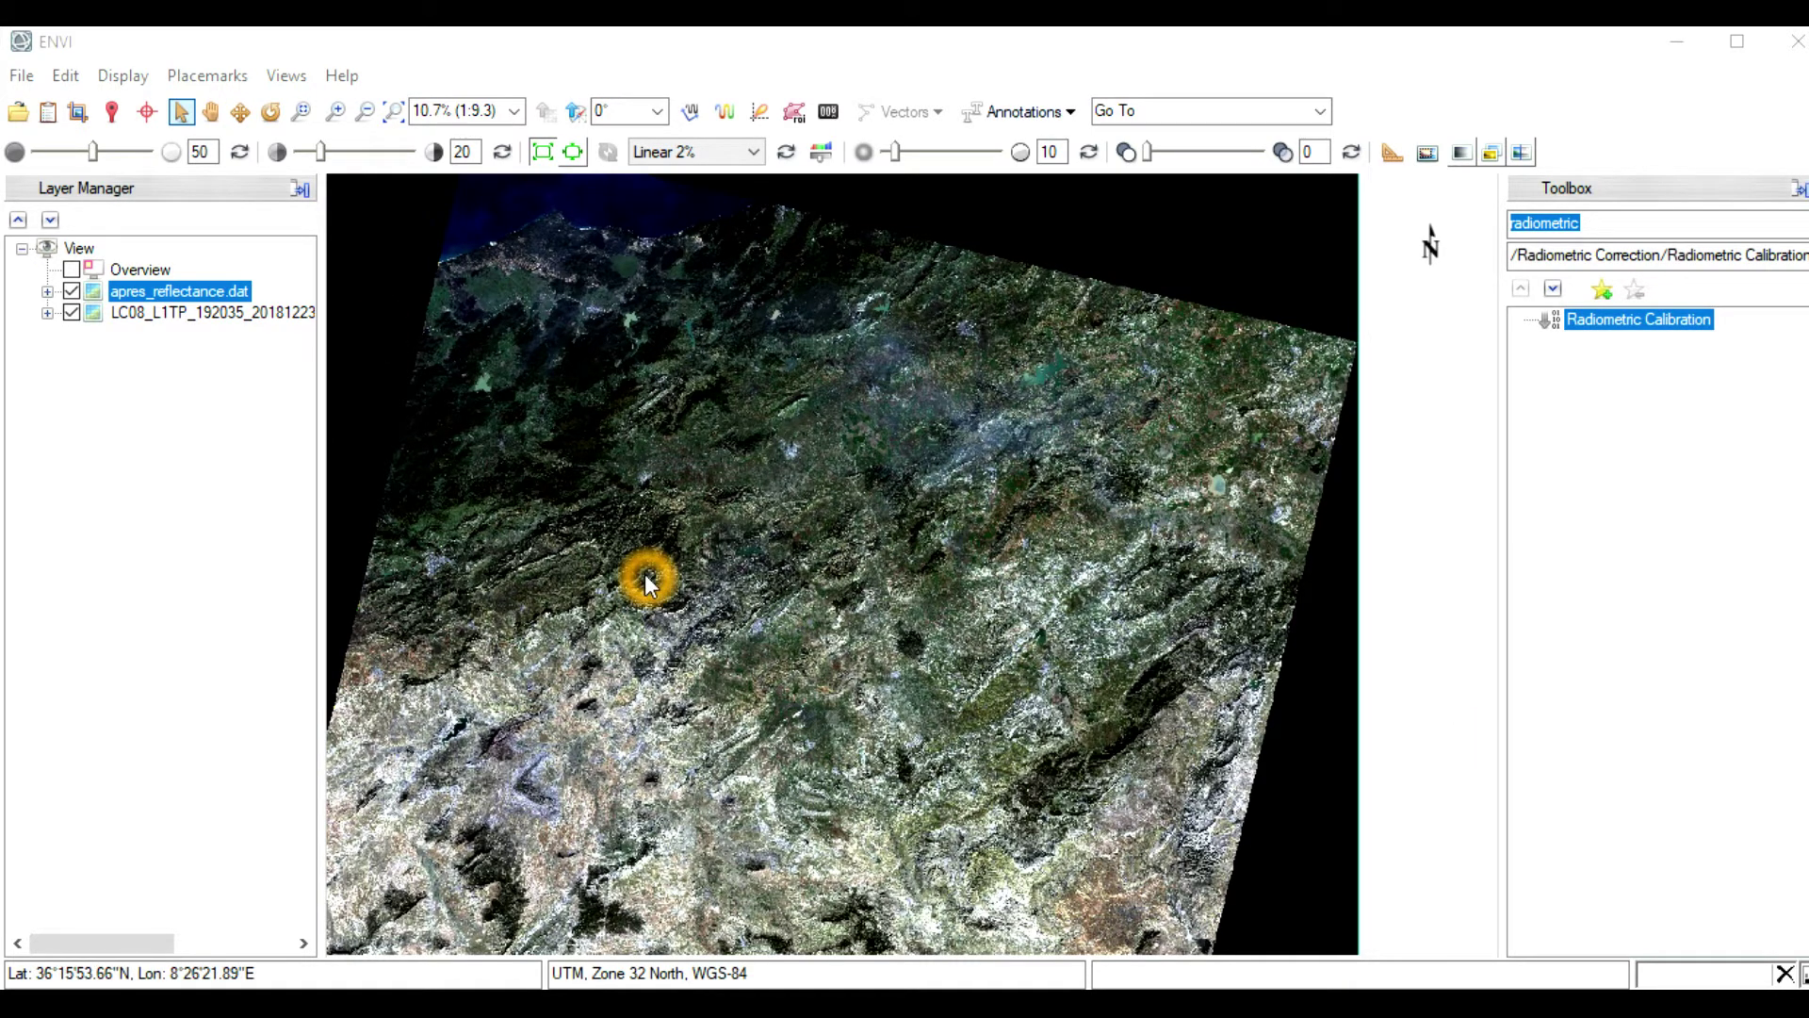
Compare the apres_reflectance.dat image with the original Landsat layer by switching its visibility off and on
{"action": "left_click", "coordinate": [71, 291]}
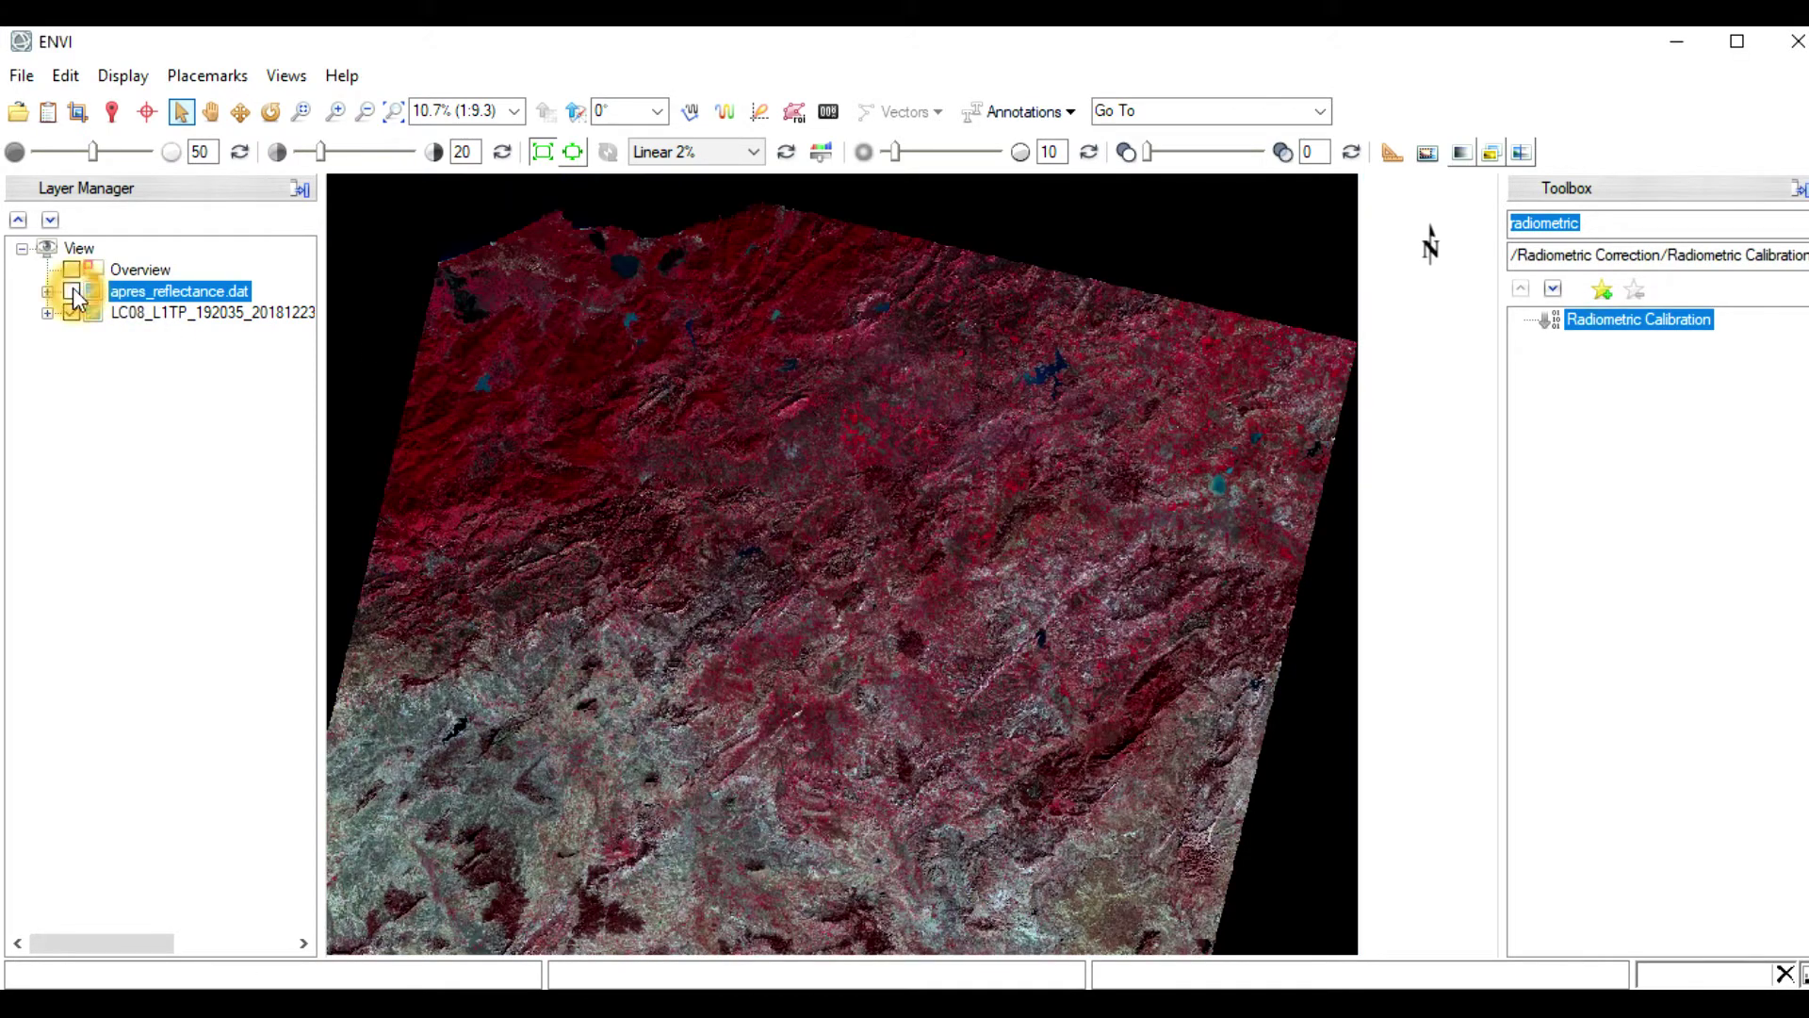
{"action": "left_click", "coordinate": [73, 293]}
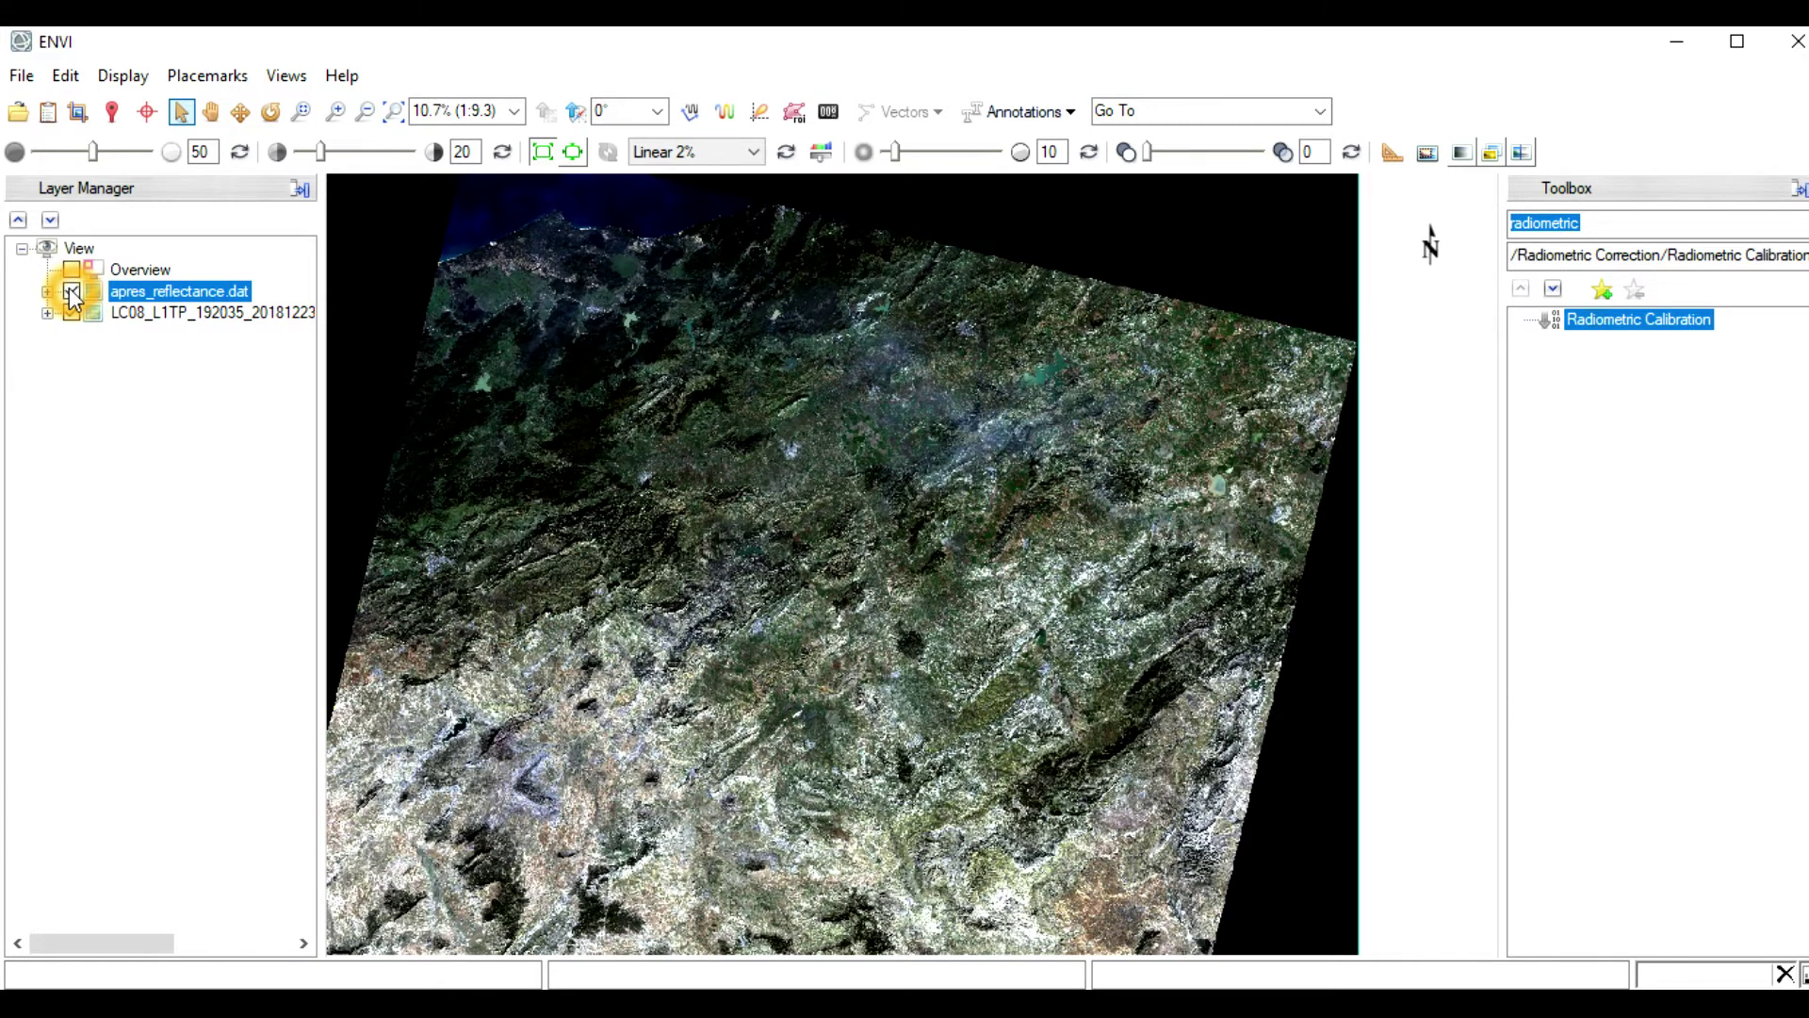
{"action": "left_click", "coordinate": [73, 293]}
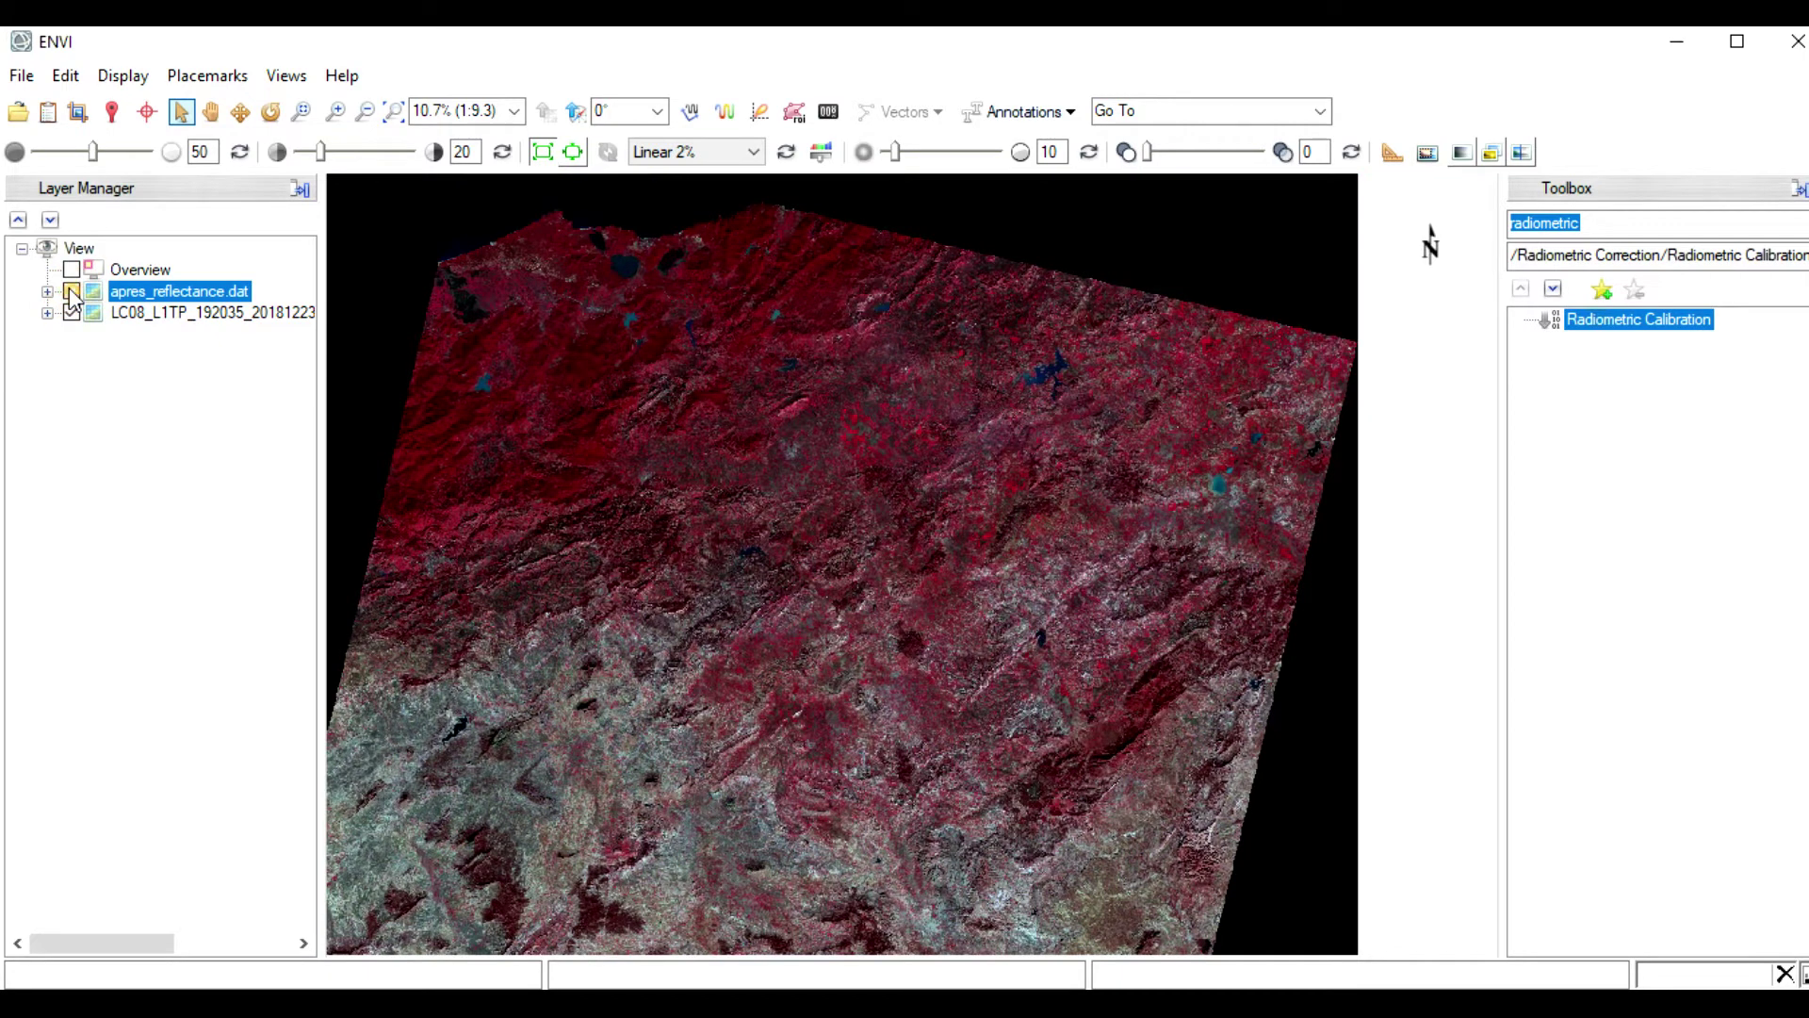
{"action": "left_click", "coordinate": [72, 293]}
{"action": "left_click", "coordinate": [72, 293]}
{"action": "left_click", "coordinate": [73, 293]}
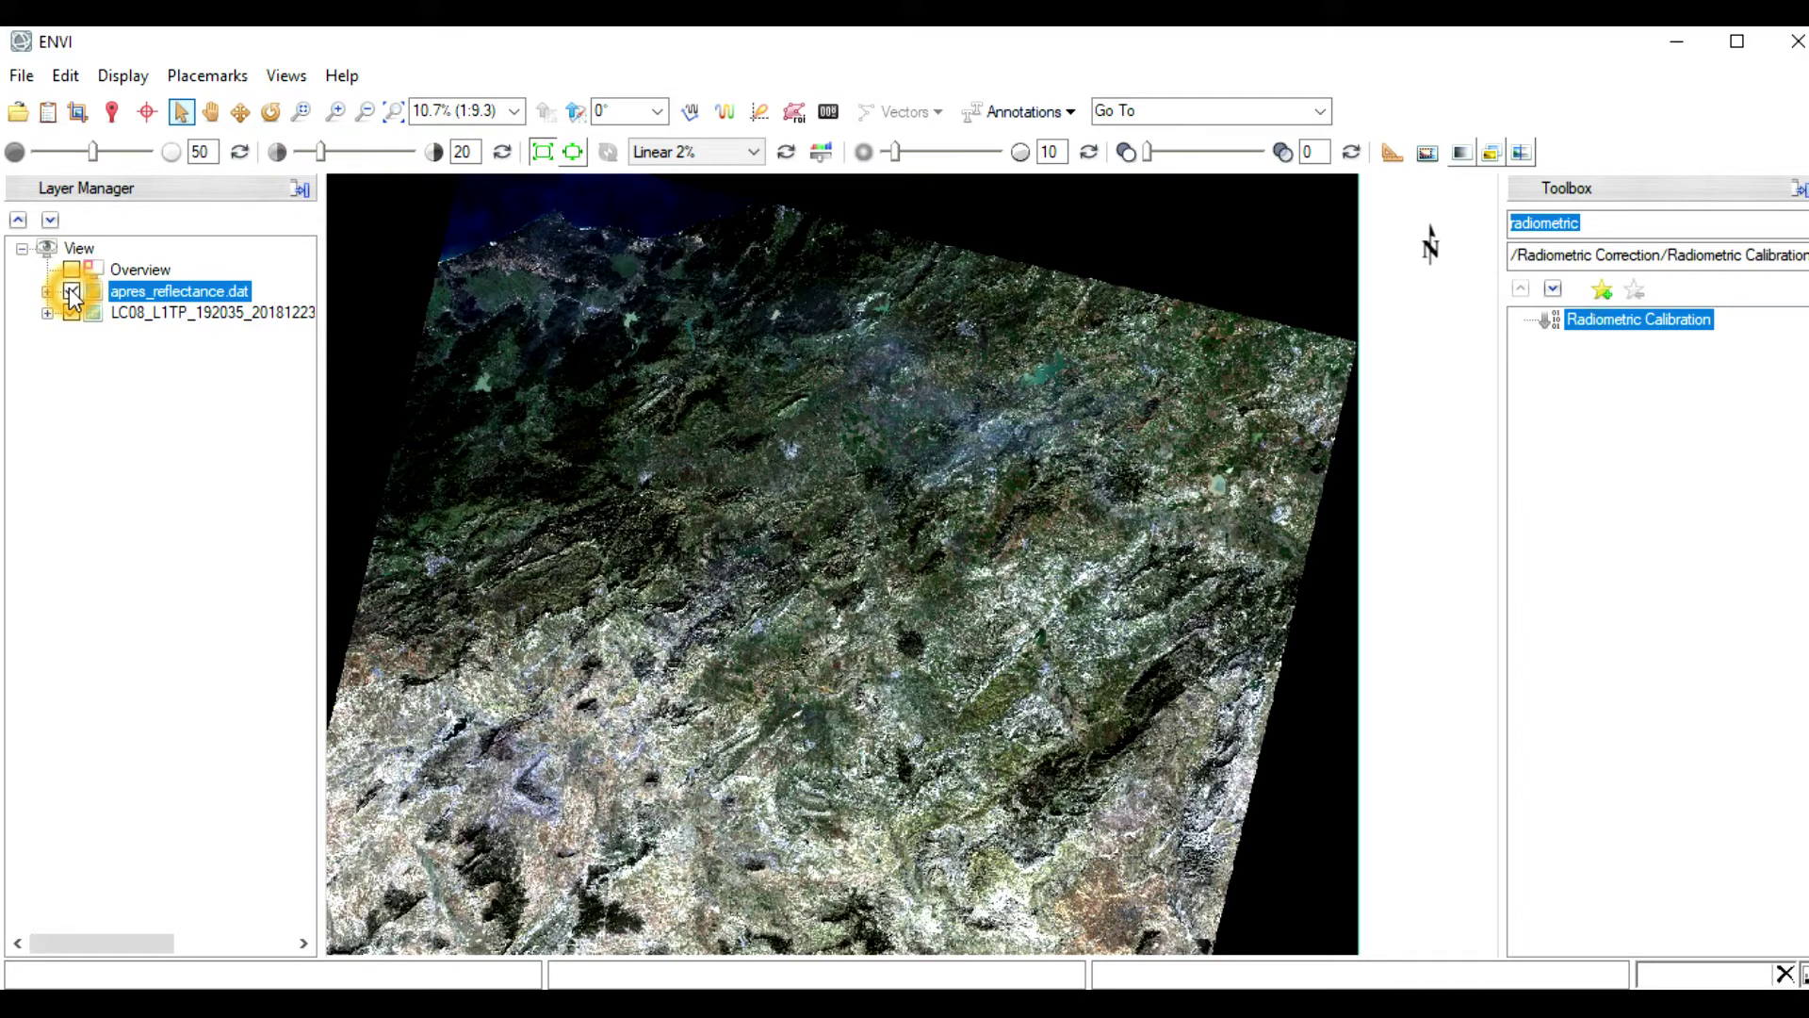
{"action": "scroll", "coordinate": [766, 464], "scroll_direction": "up", "scroll_amount": 1}
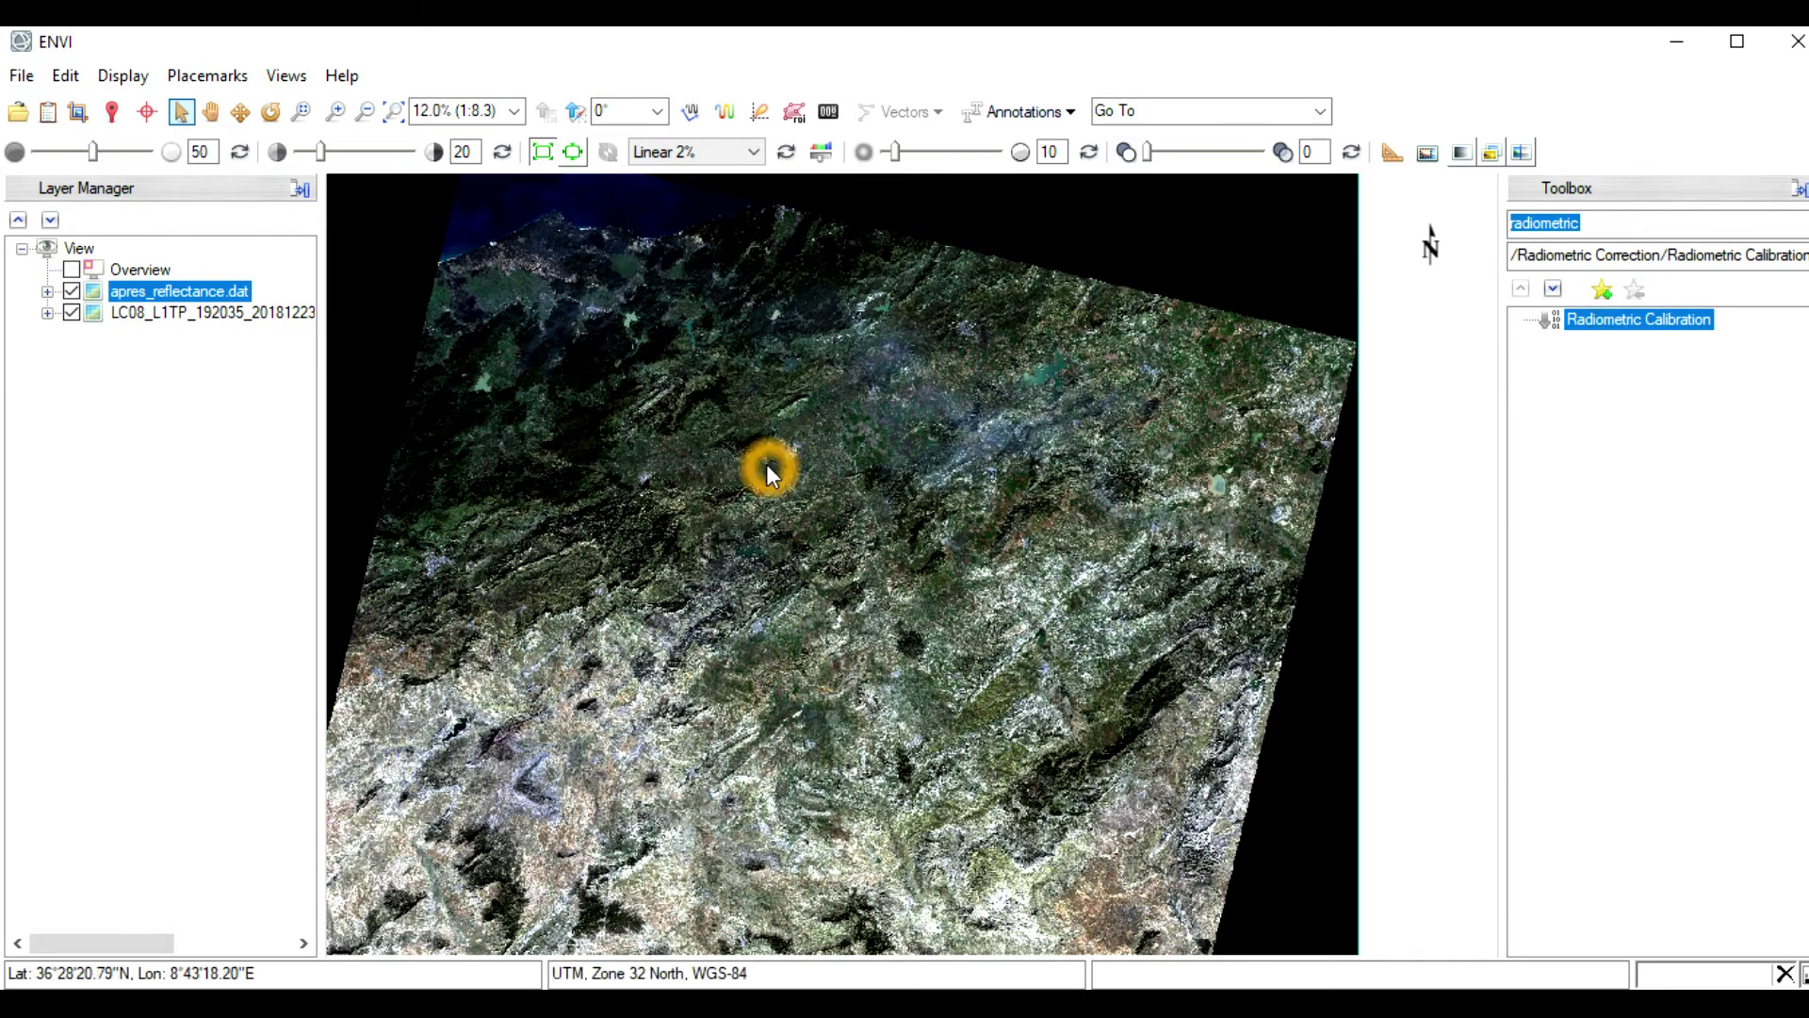
{"action": "scroll", "coordinate": [766, 463], "scroll_direction": "up", "scroll_amount": 1}
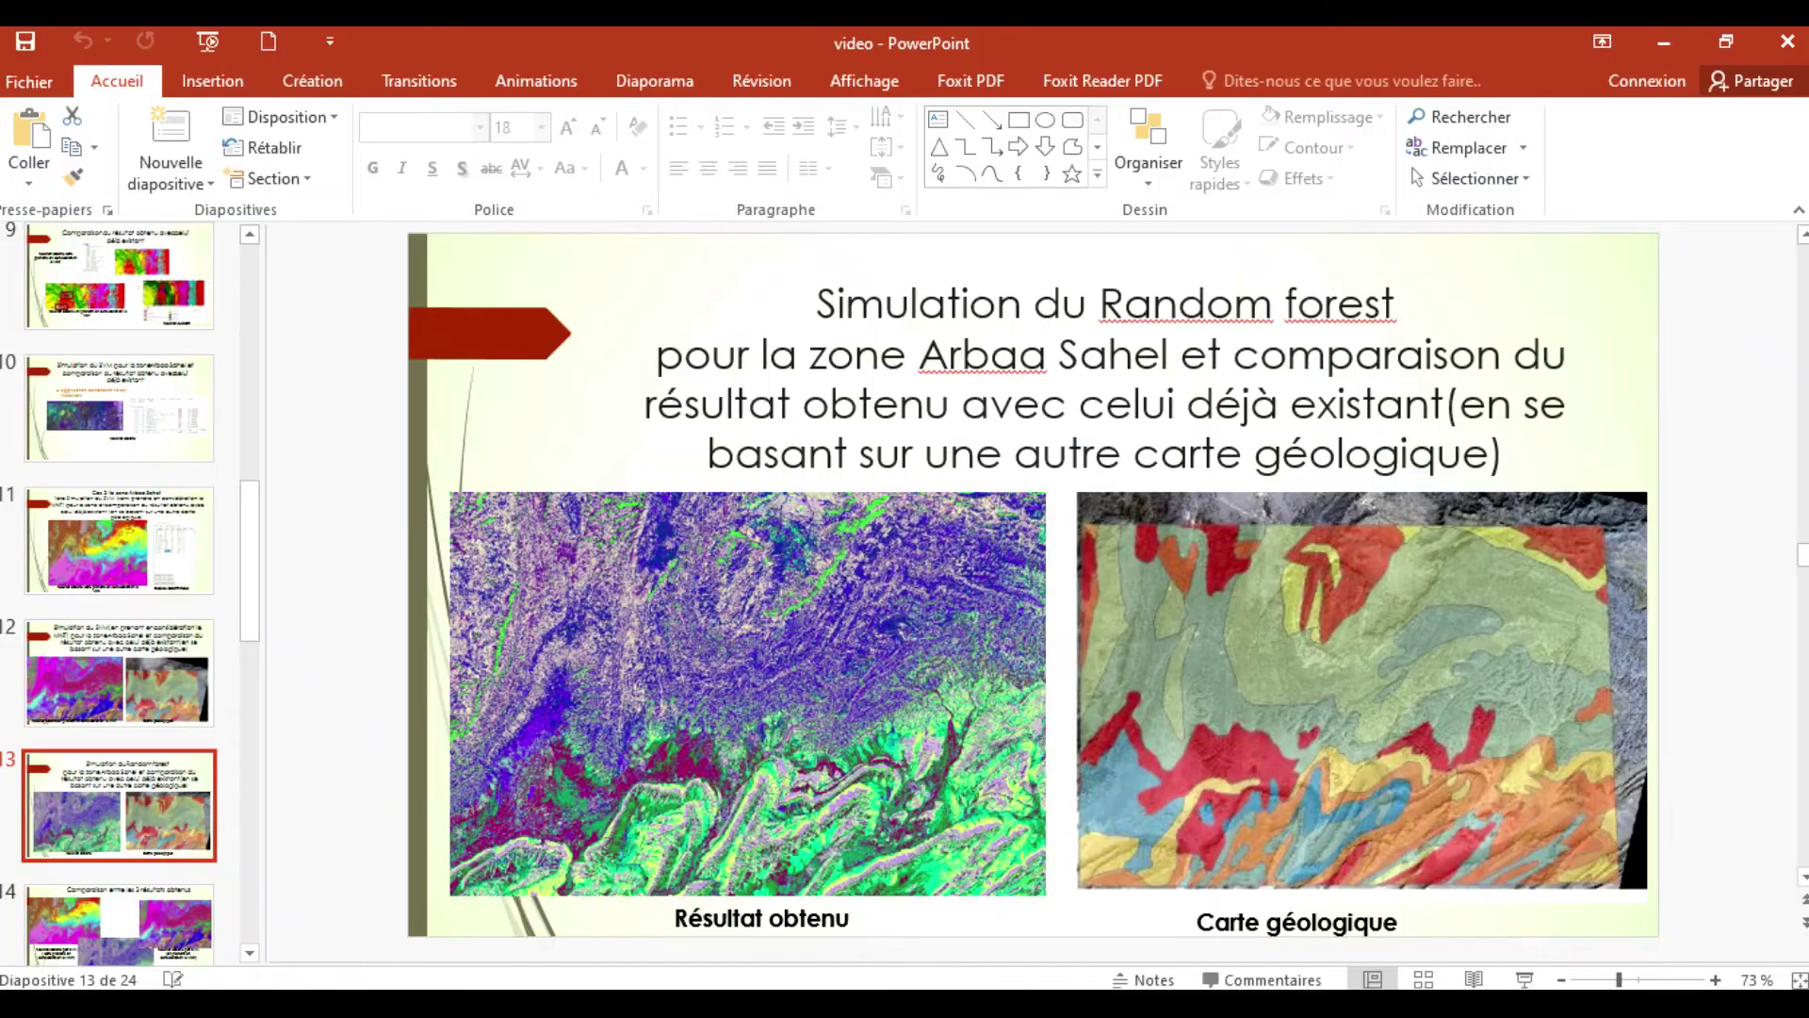
Switch to PowerPoint and review the satellite image steps on slide 2, highlighting "Suppression des pixels morts", and return to ENVI
{"action": "scroll", "coordinate": [129, 448], "scroll_direction": "up", "scroll_amount": 10}
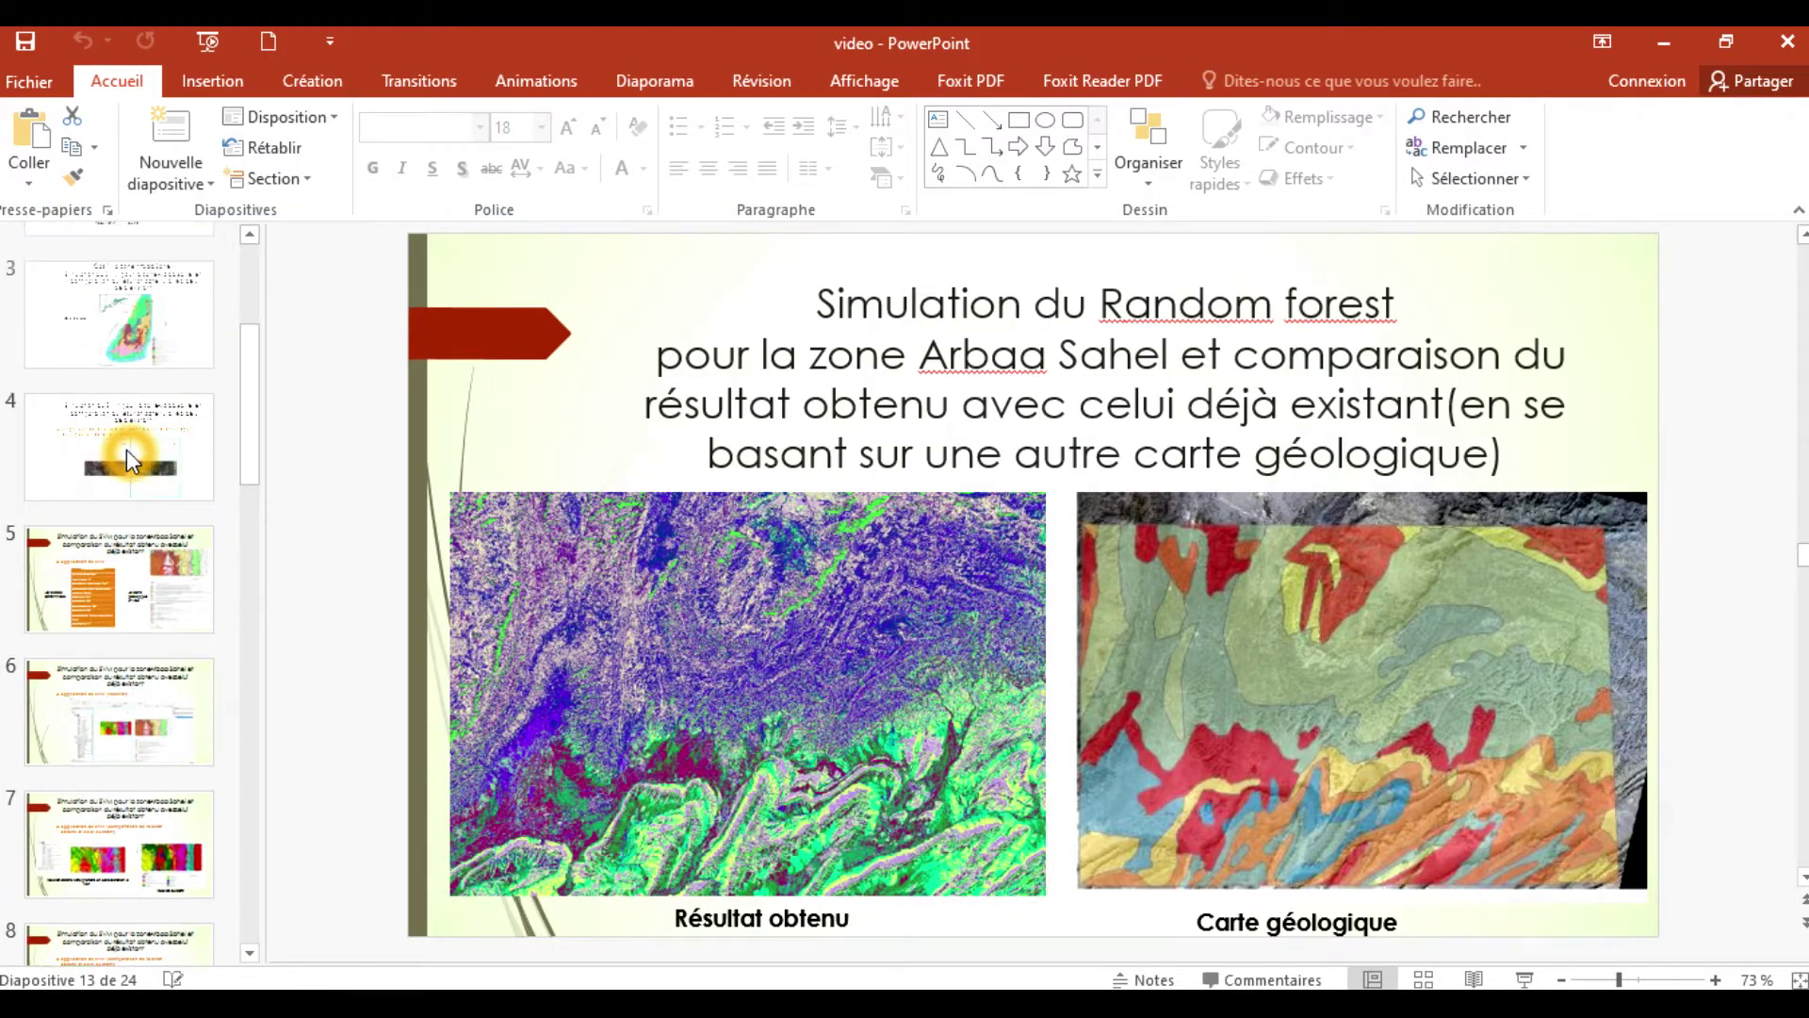
{"action": "left_click", "coordinate": [142, 462]}
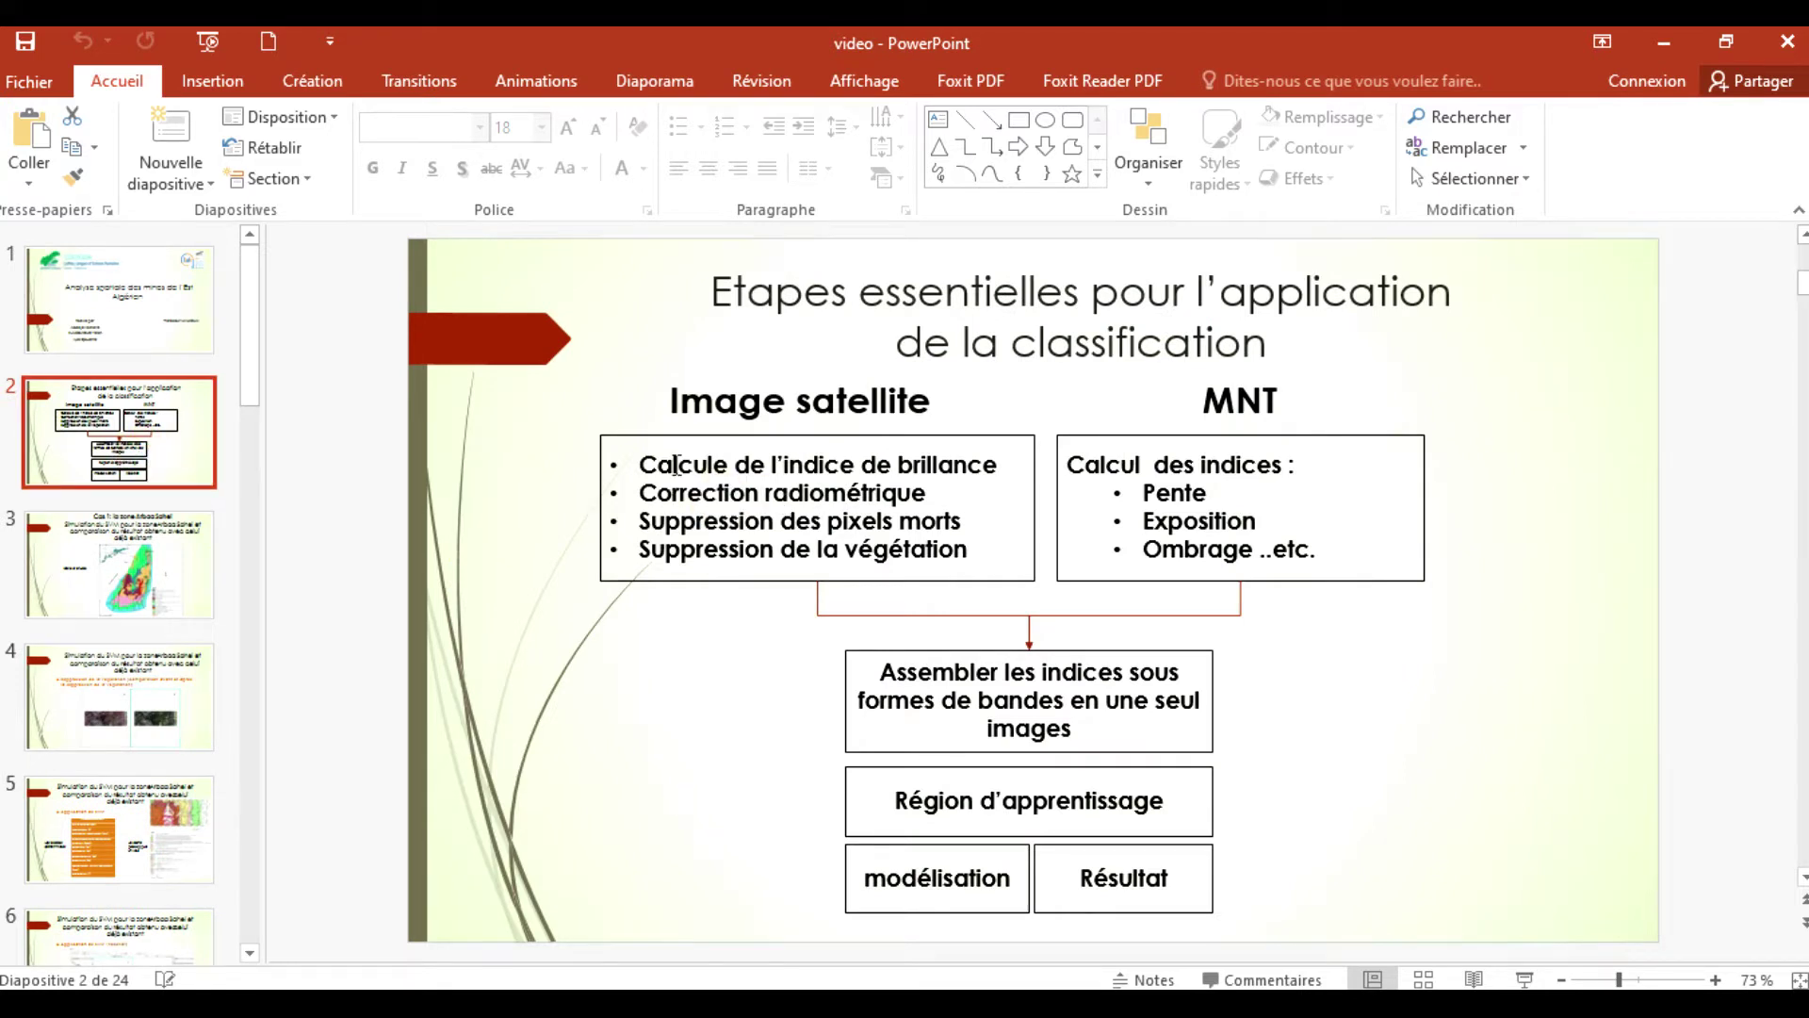
{"action": "left_click_drag", "start_coordinate": [654, 468], "coordinate": [961, 471]}
{"action": "mouse_move", "coordinate": [642, 492]}
{"action": "left_mouse_down"}
{"action": "mouse_move", "coordinate": [913, 525]}
{"action": "mouse_move", "coordinate": [950, 504]}
{"action": "mouse_move", "coordinate": [638, 521]}
{"action": "left_mouse_up"}
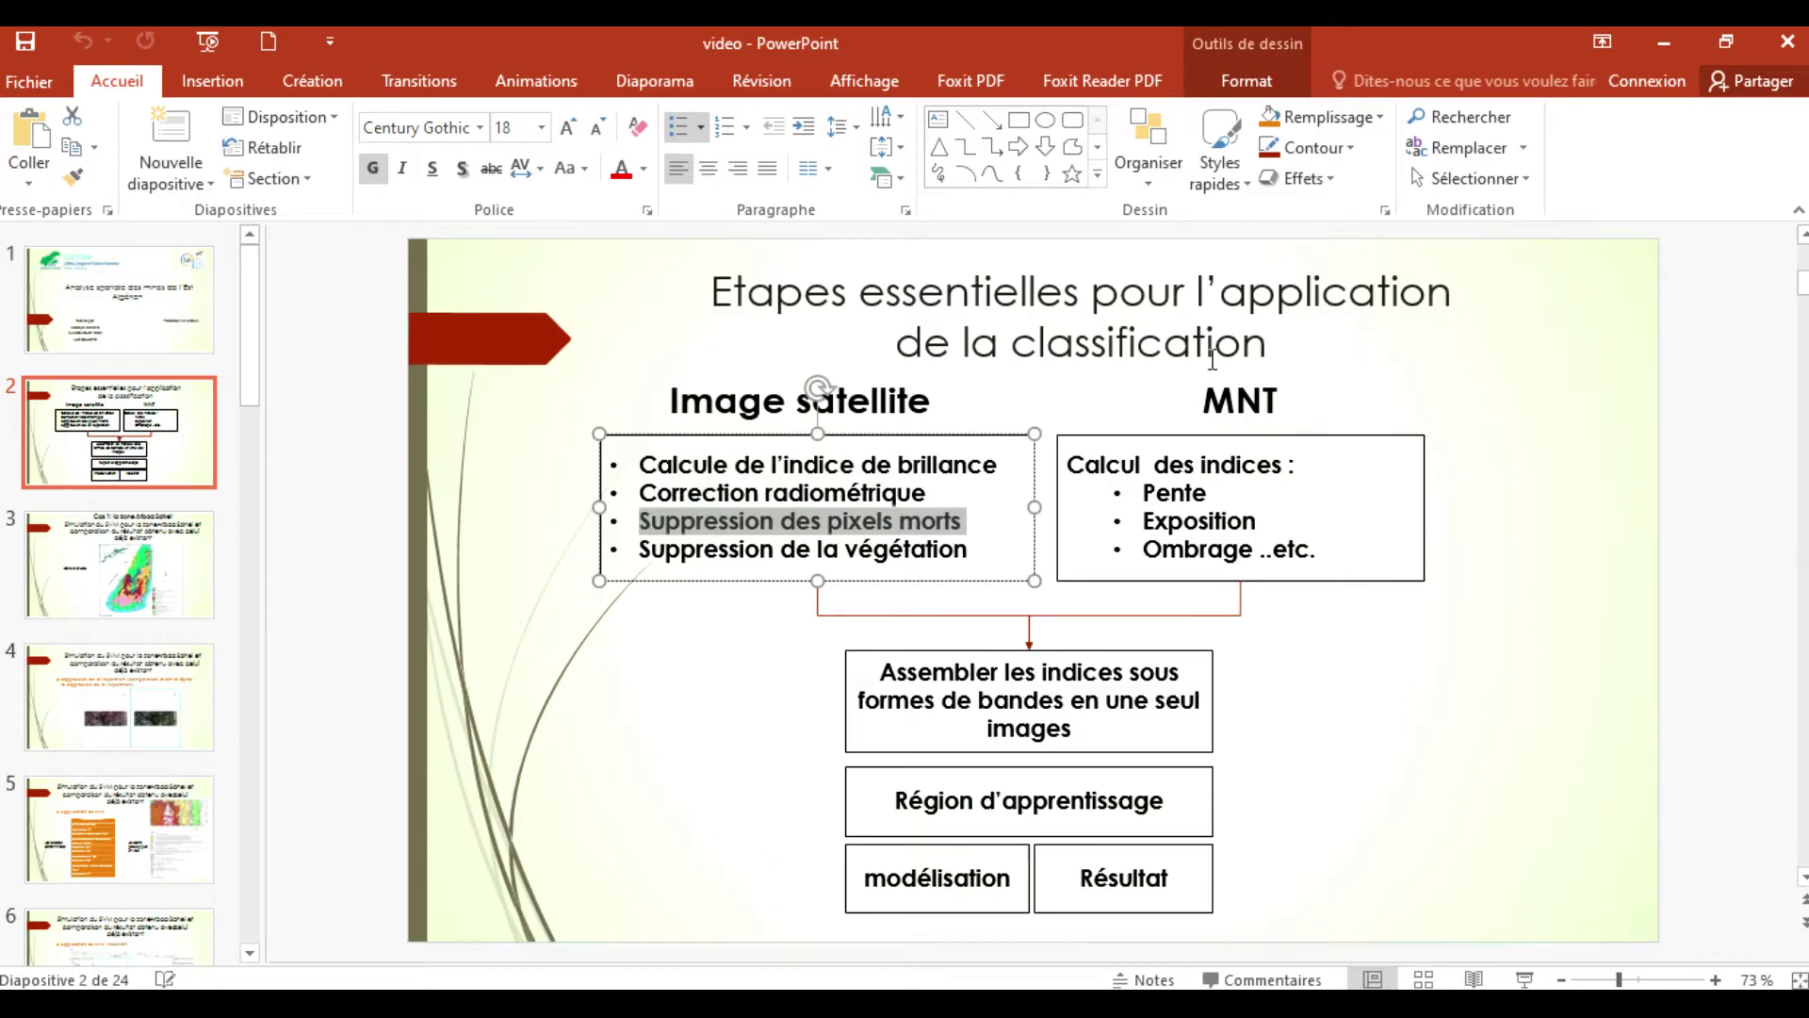
{"action": "left_click", "coordinate": [1665, 42]}
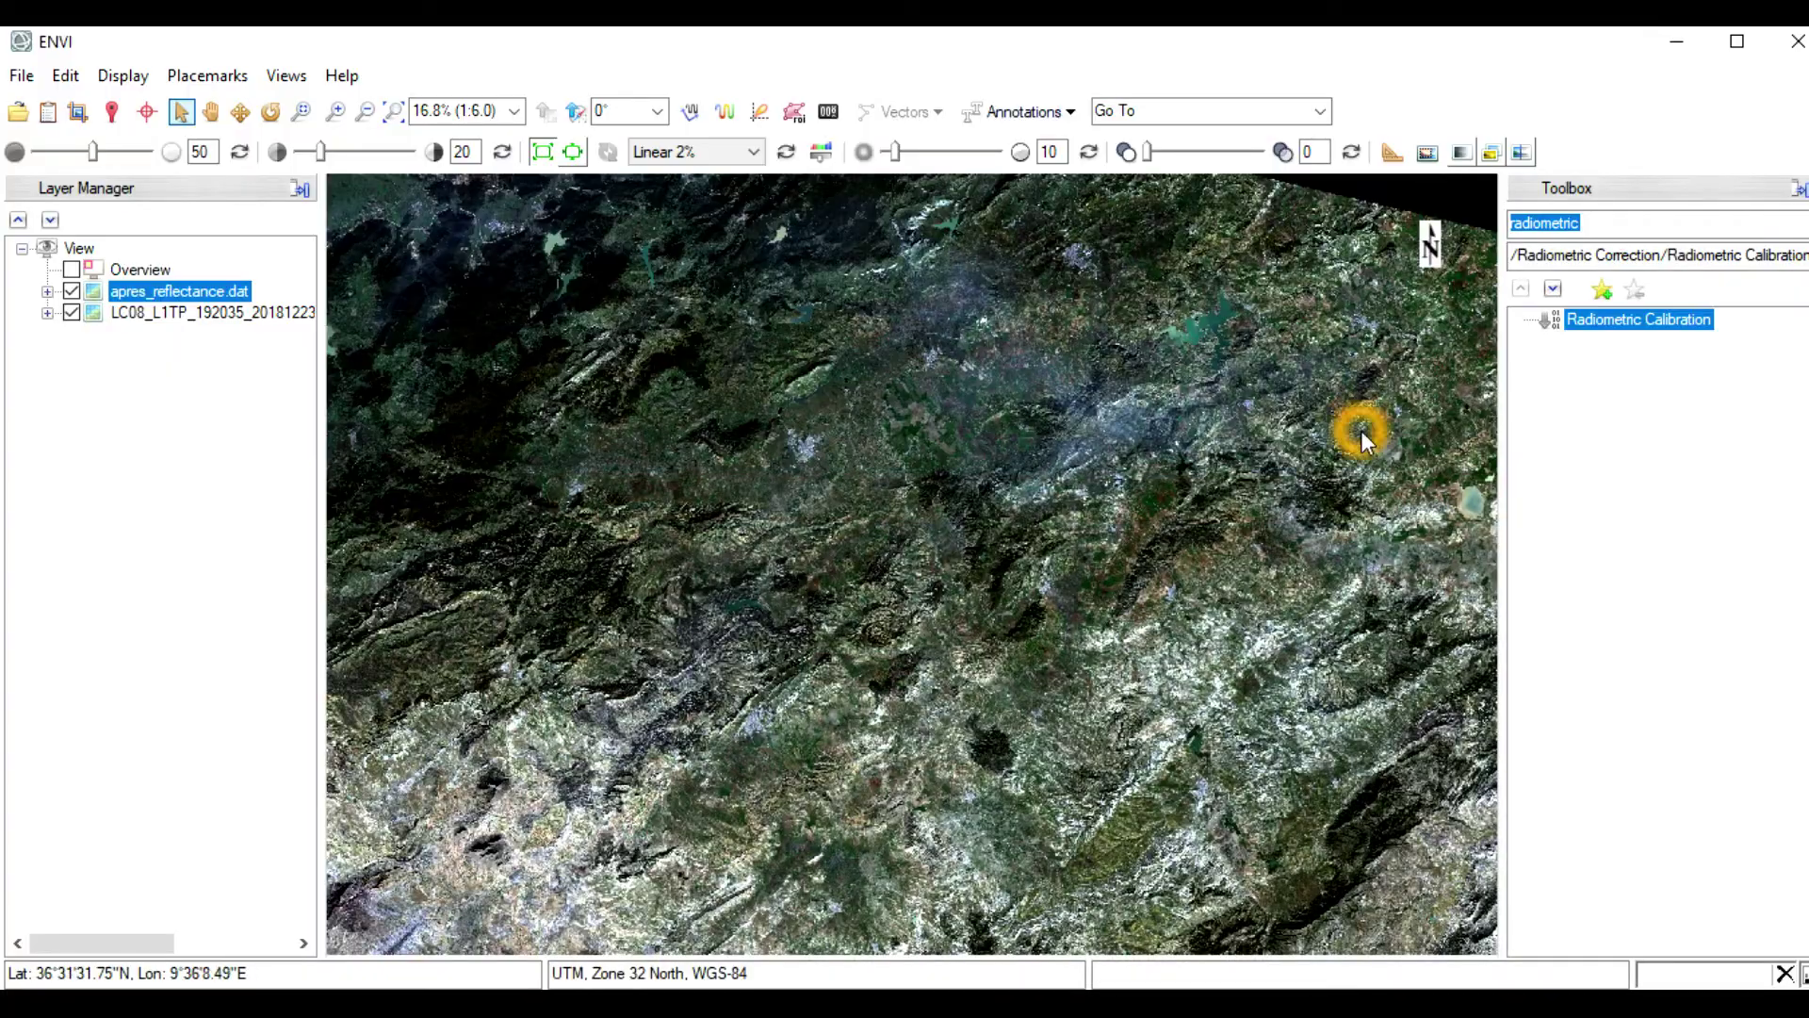
Search the toolbox for "dark" and select the Dark Subtraction tool
{"action": "left_click", "coordinate": [1674, 481]}
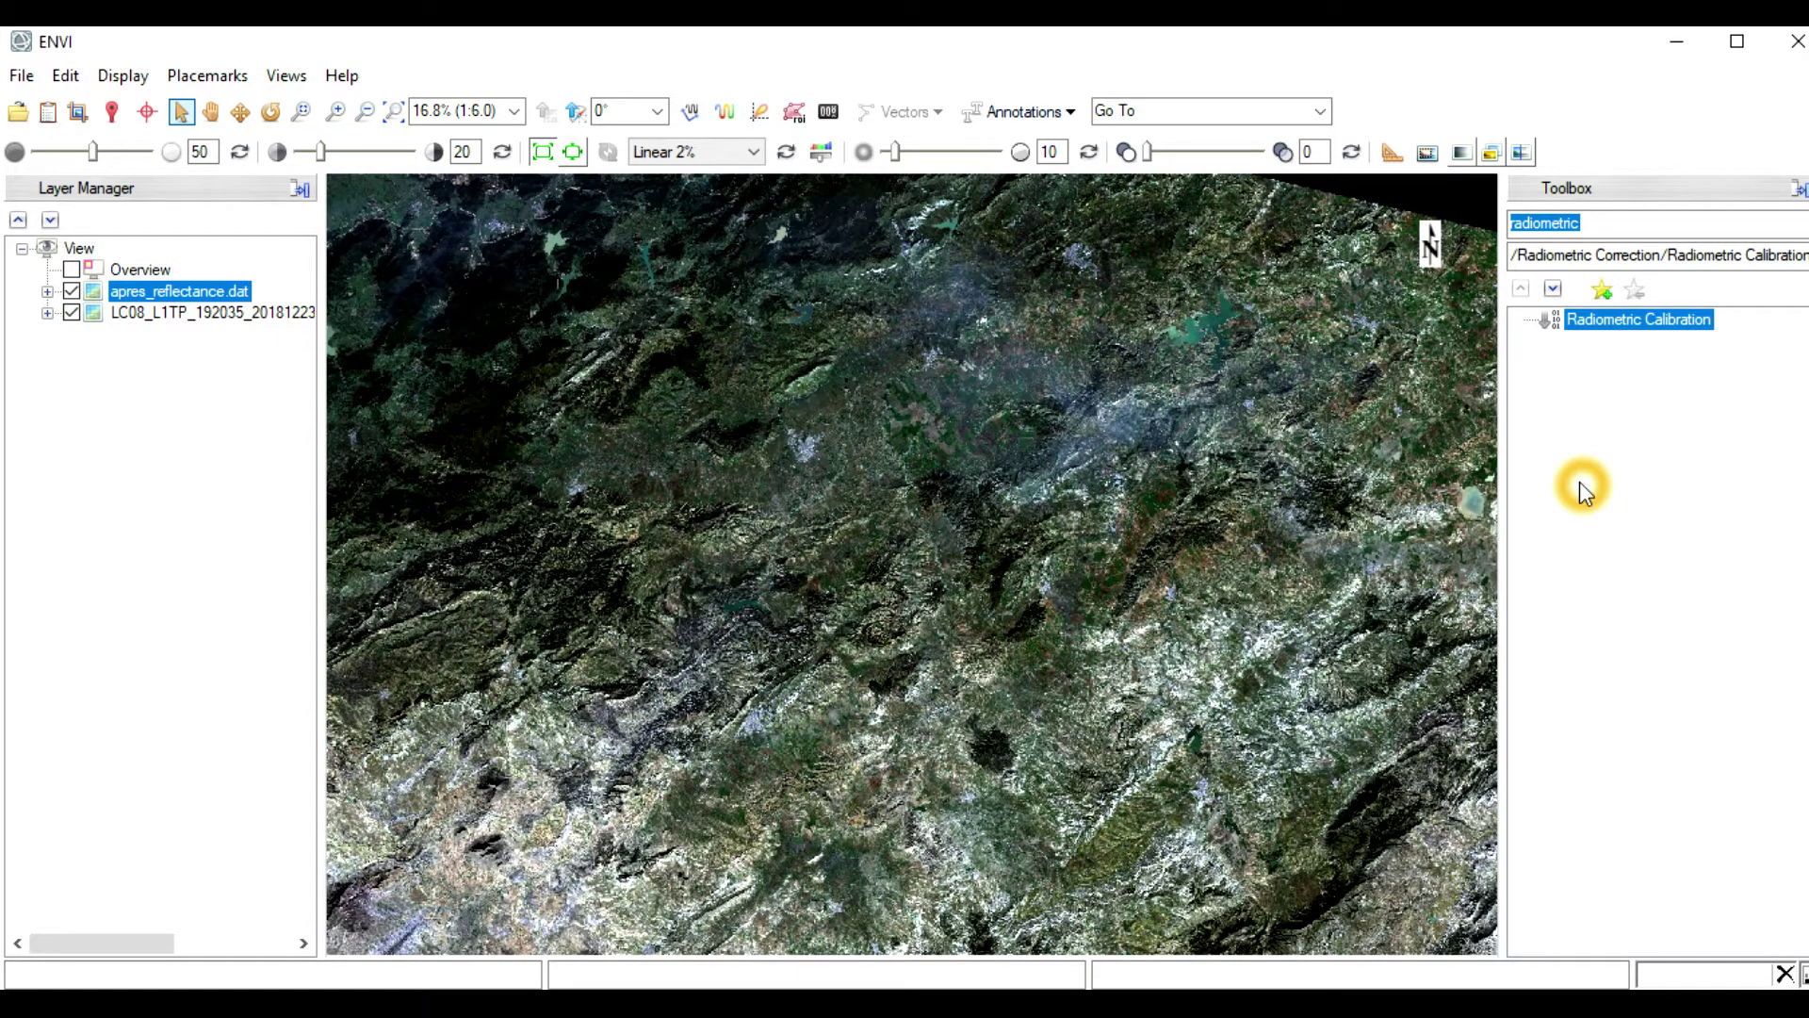
{"action": "left_click", "coordinate": [1560, 390]}
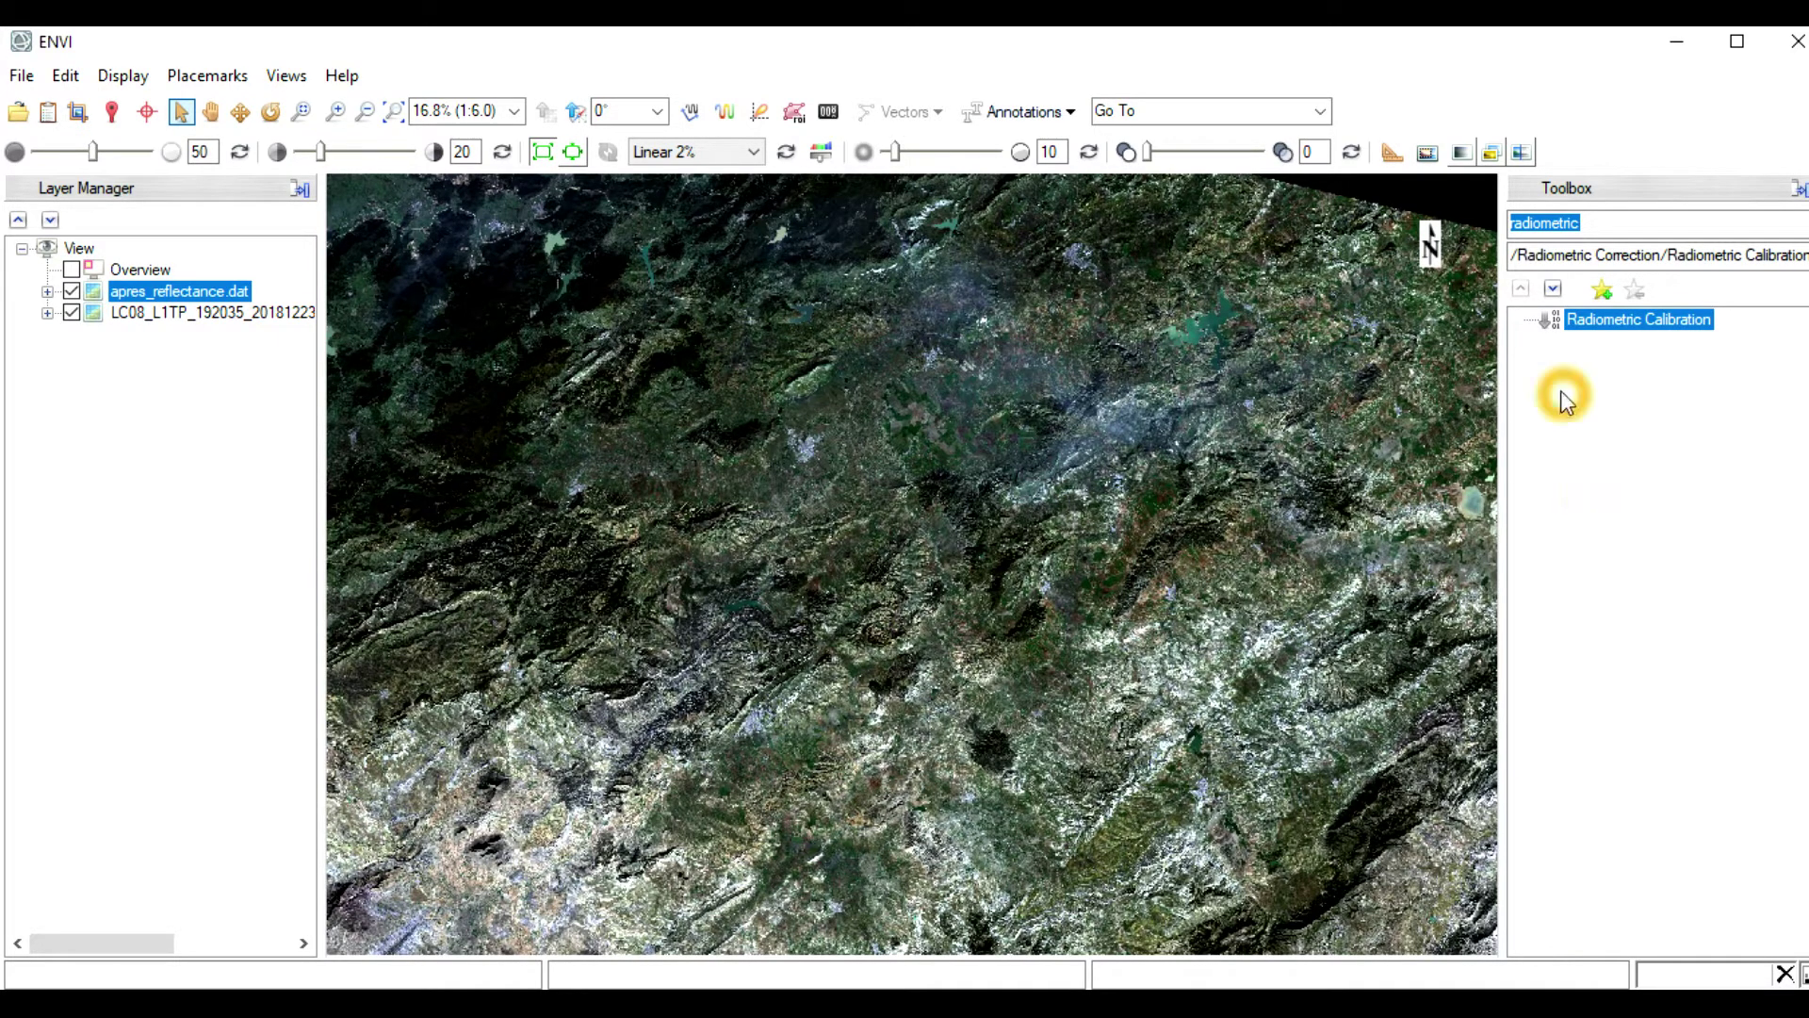
{"action": "left_click", "coordinate": [1617, 235]}
{"action": "type", "text": "dar"}
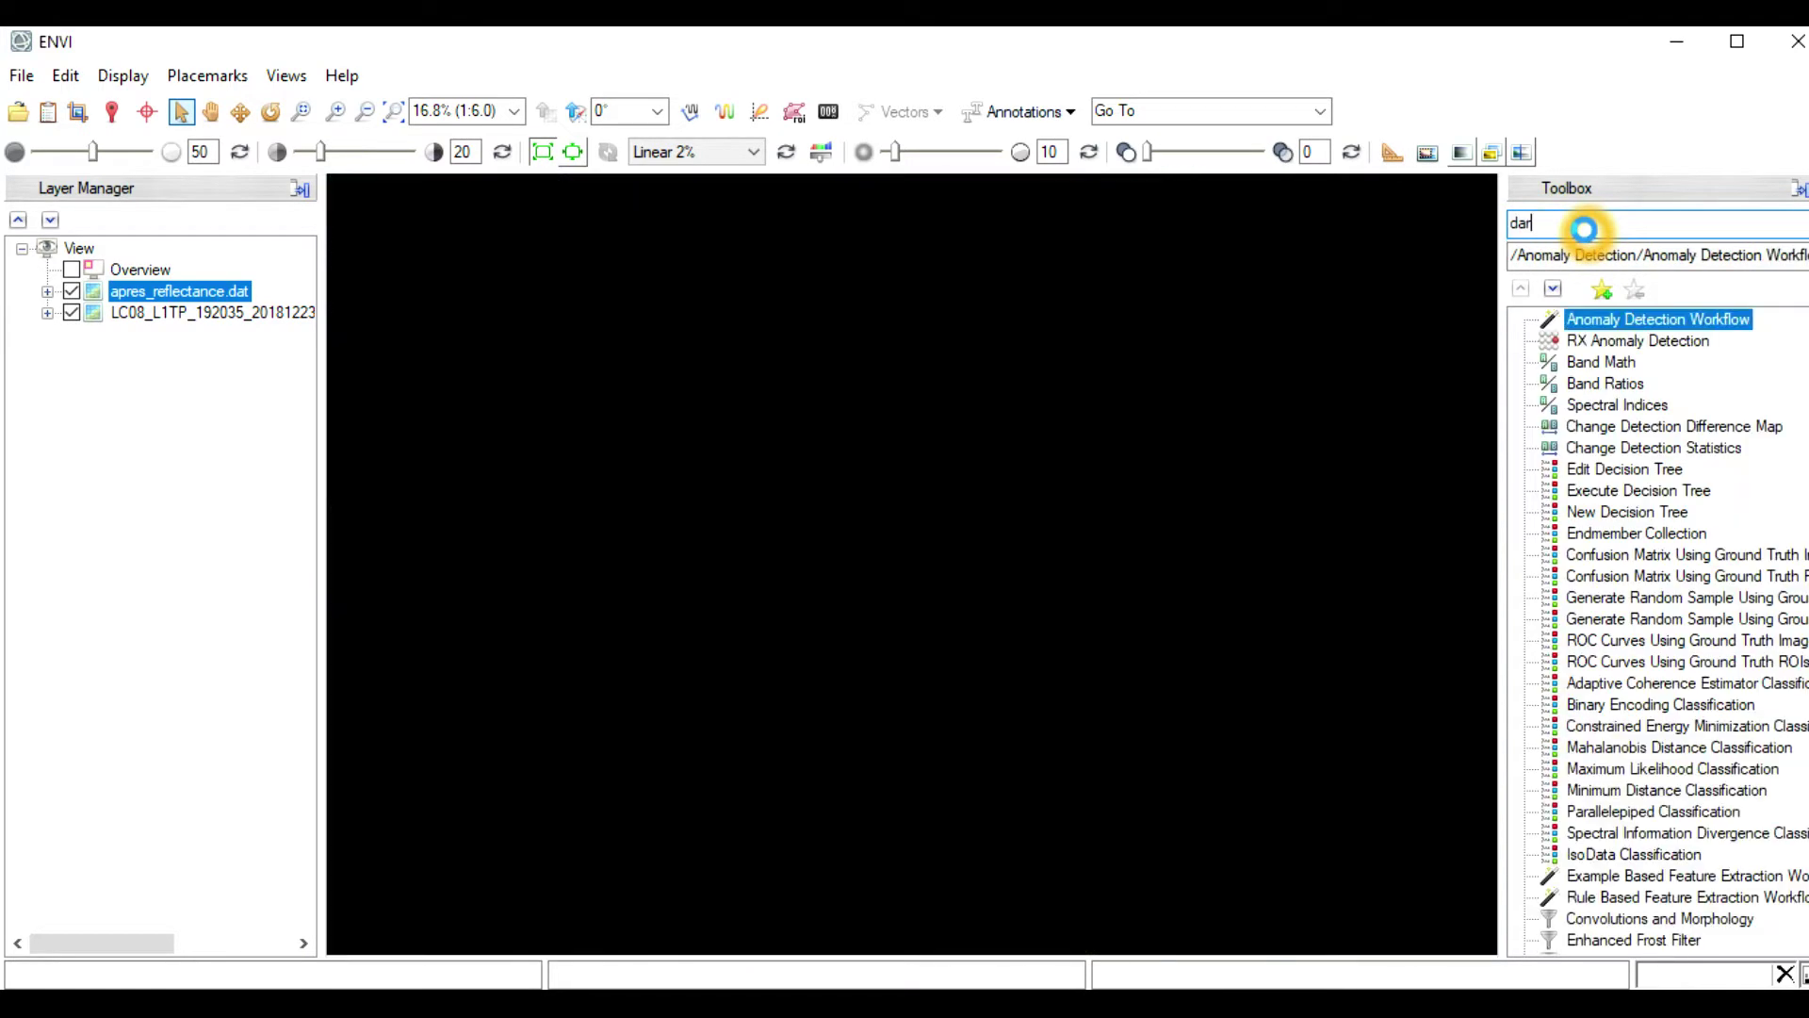
{"action": "type", "text": "c"}
{"action": "key", "text": "BackSpace"}
{"action": "type", "text": "k"}
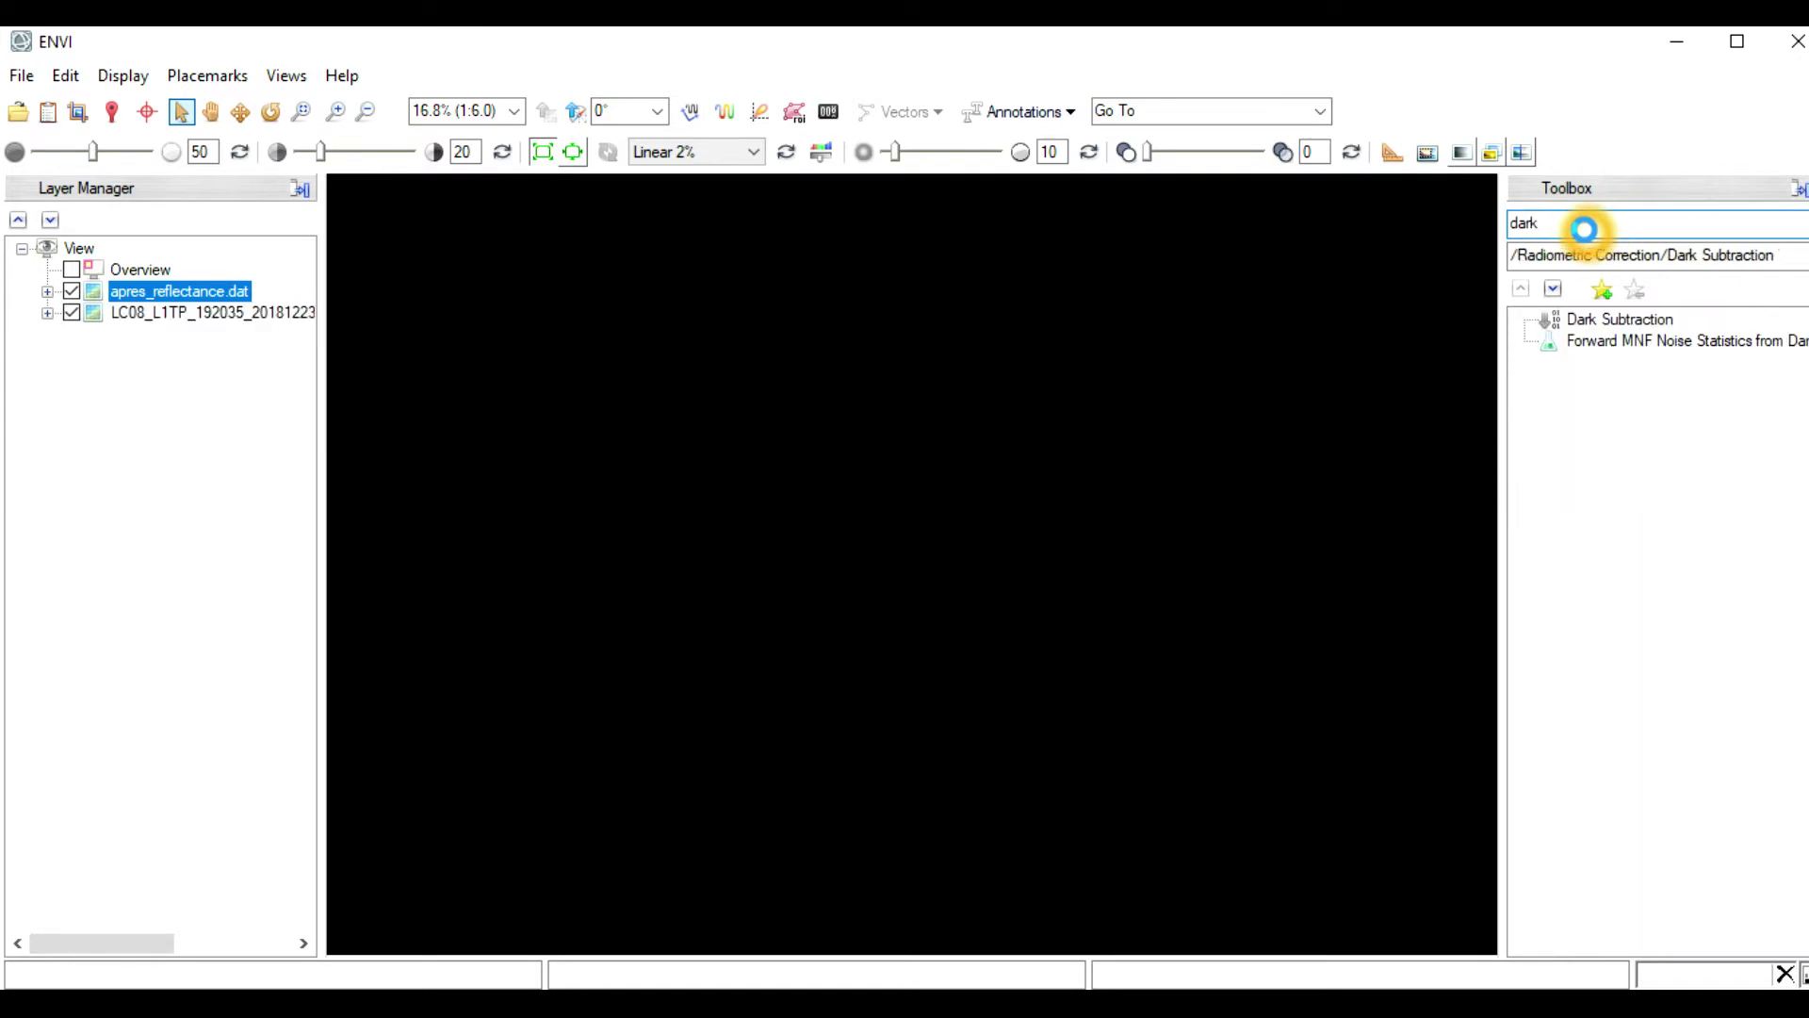
{"action": "left_click", "coordinate": [1578, 319]}
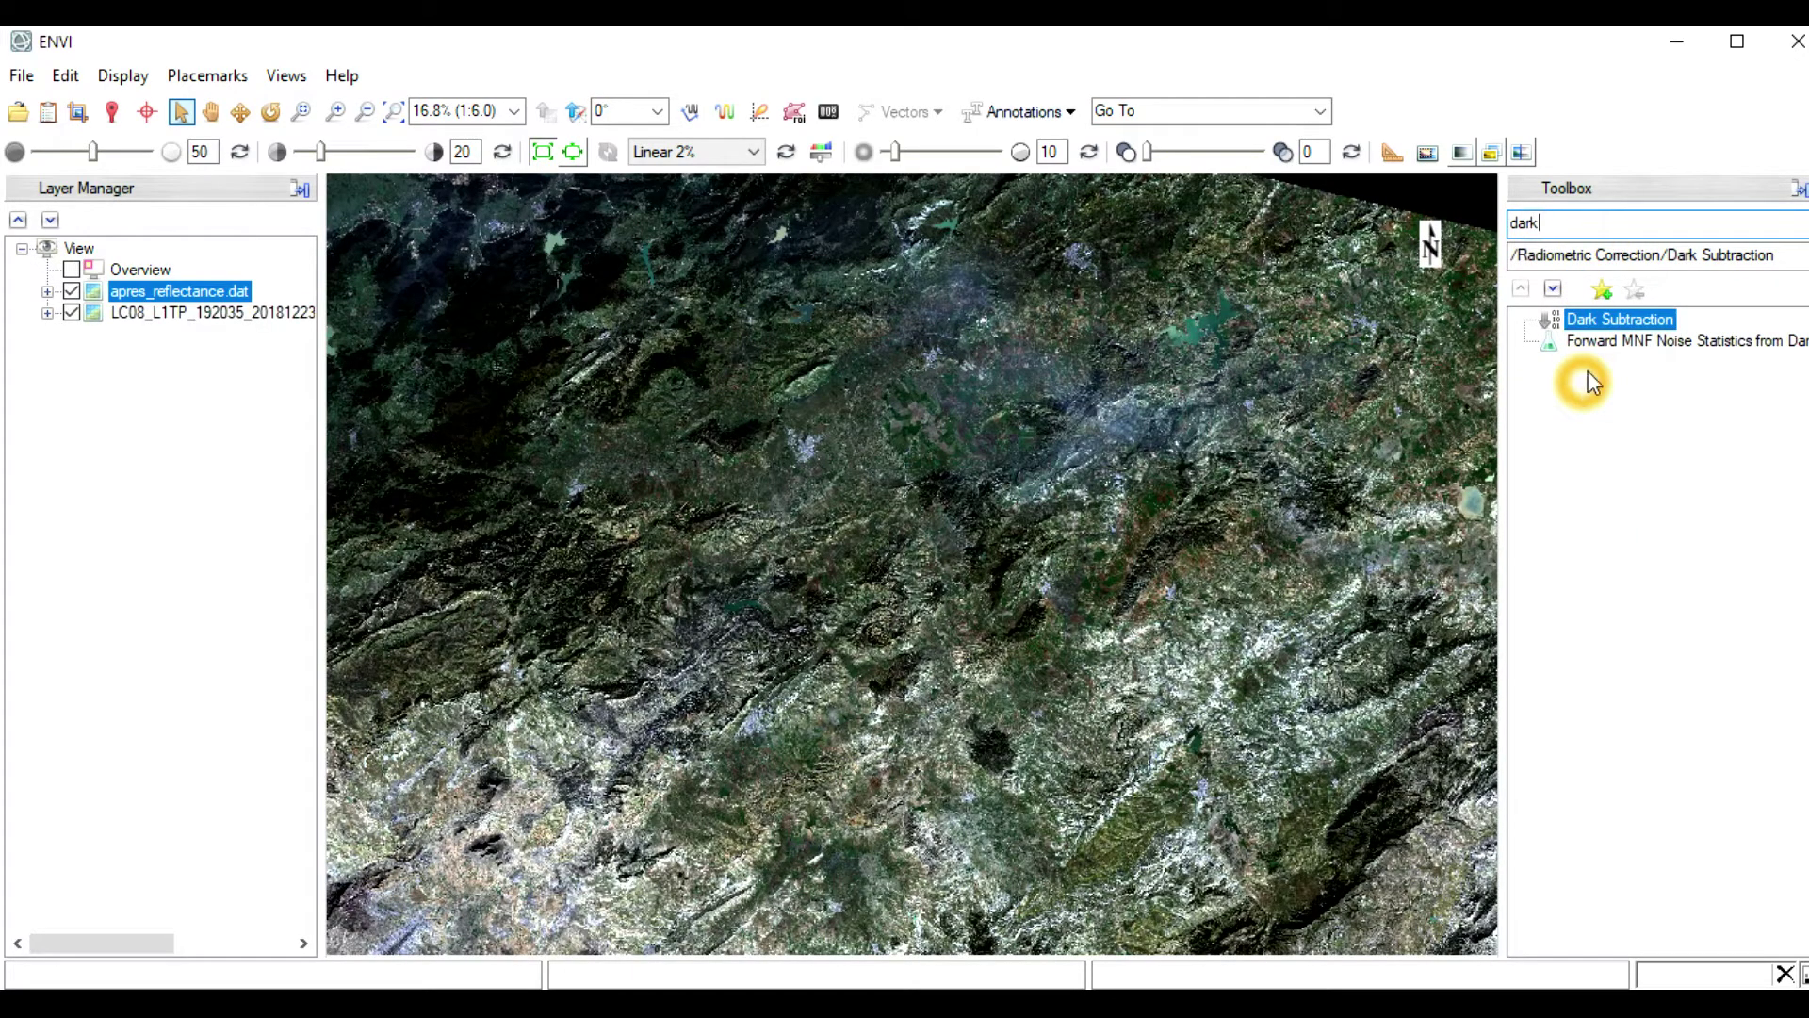
Start Dark Subtraction with apres_reflectance.dat as the input file, using the full scene and all 7 bands
{"action": "double_click", "coordinate": [1627, 325]}
{"action": "left_click_drag", "start_coordinate": [641, 209], "coordinate": [836, 222]}
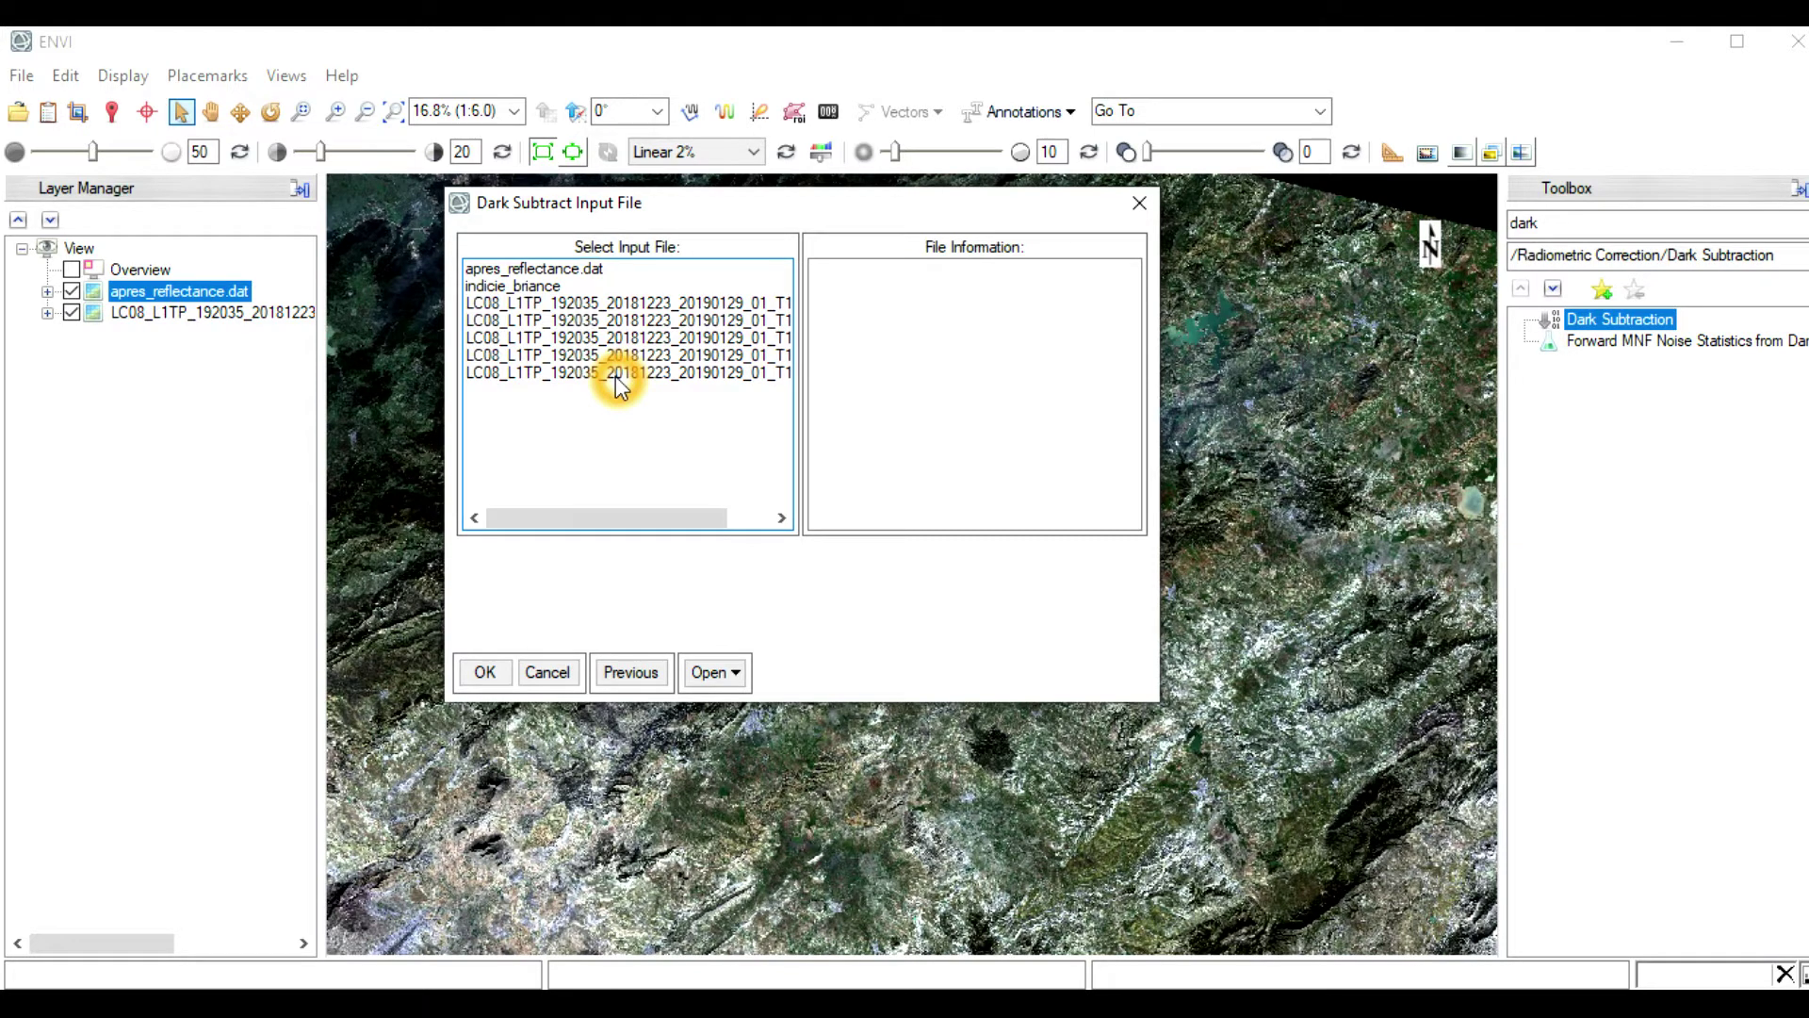
{"action": "left_click", "coordinate": [592, 271]}
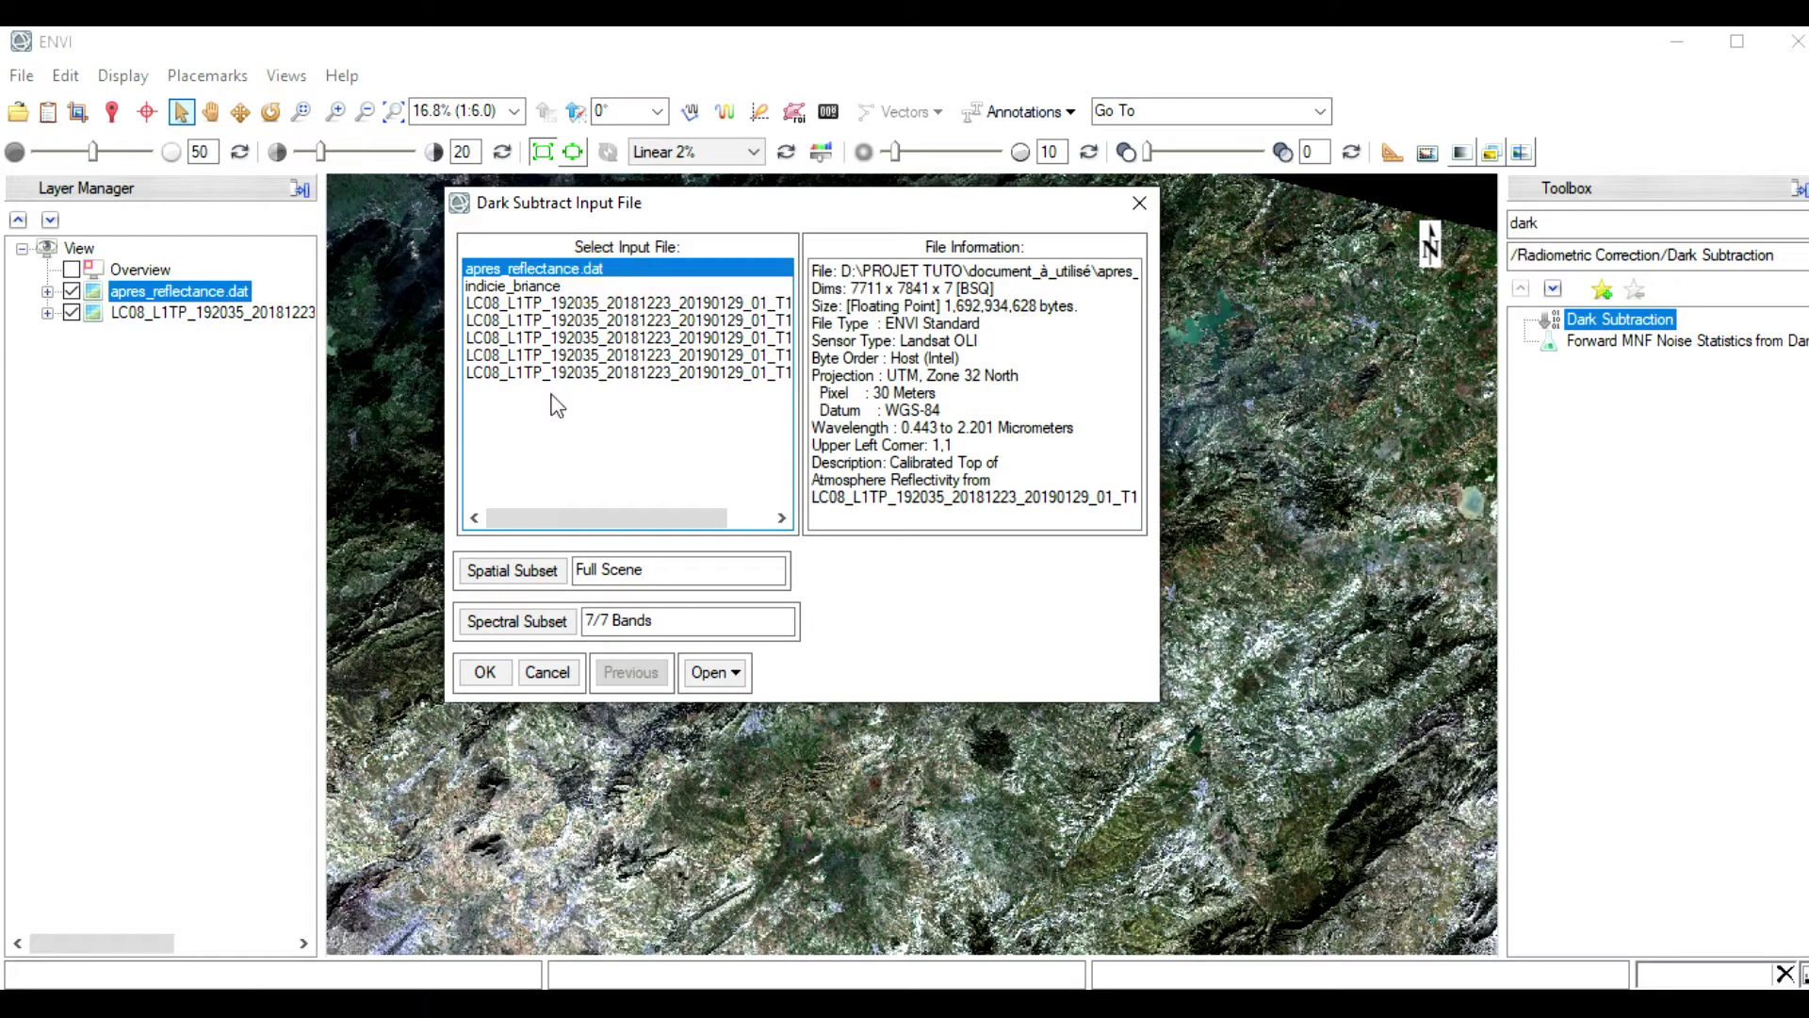
{"action": "left_click", "coordinate": [487, 673]}
Set the output file to dark_subs in PROJET TUTO\document_à_utilisé and run Dark Subtraction with the Band Minimum method
{"action": "left_click_drag", "start_coordinate": [802, 229], "coordinate": [808, 166]}
{"action": "left_click", "coordinate": [825, 606]}
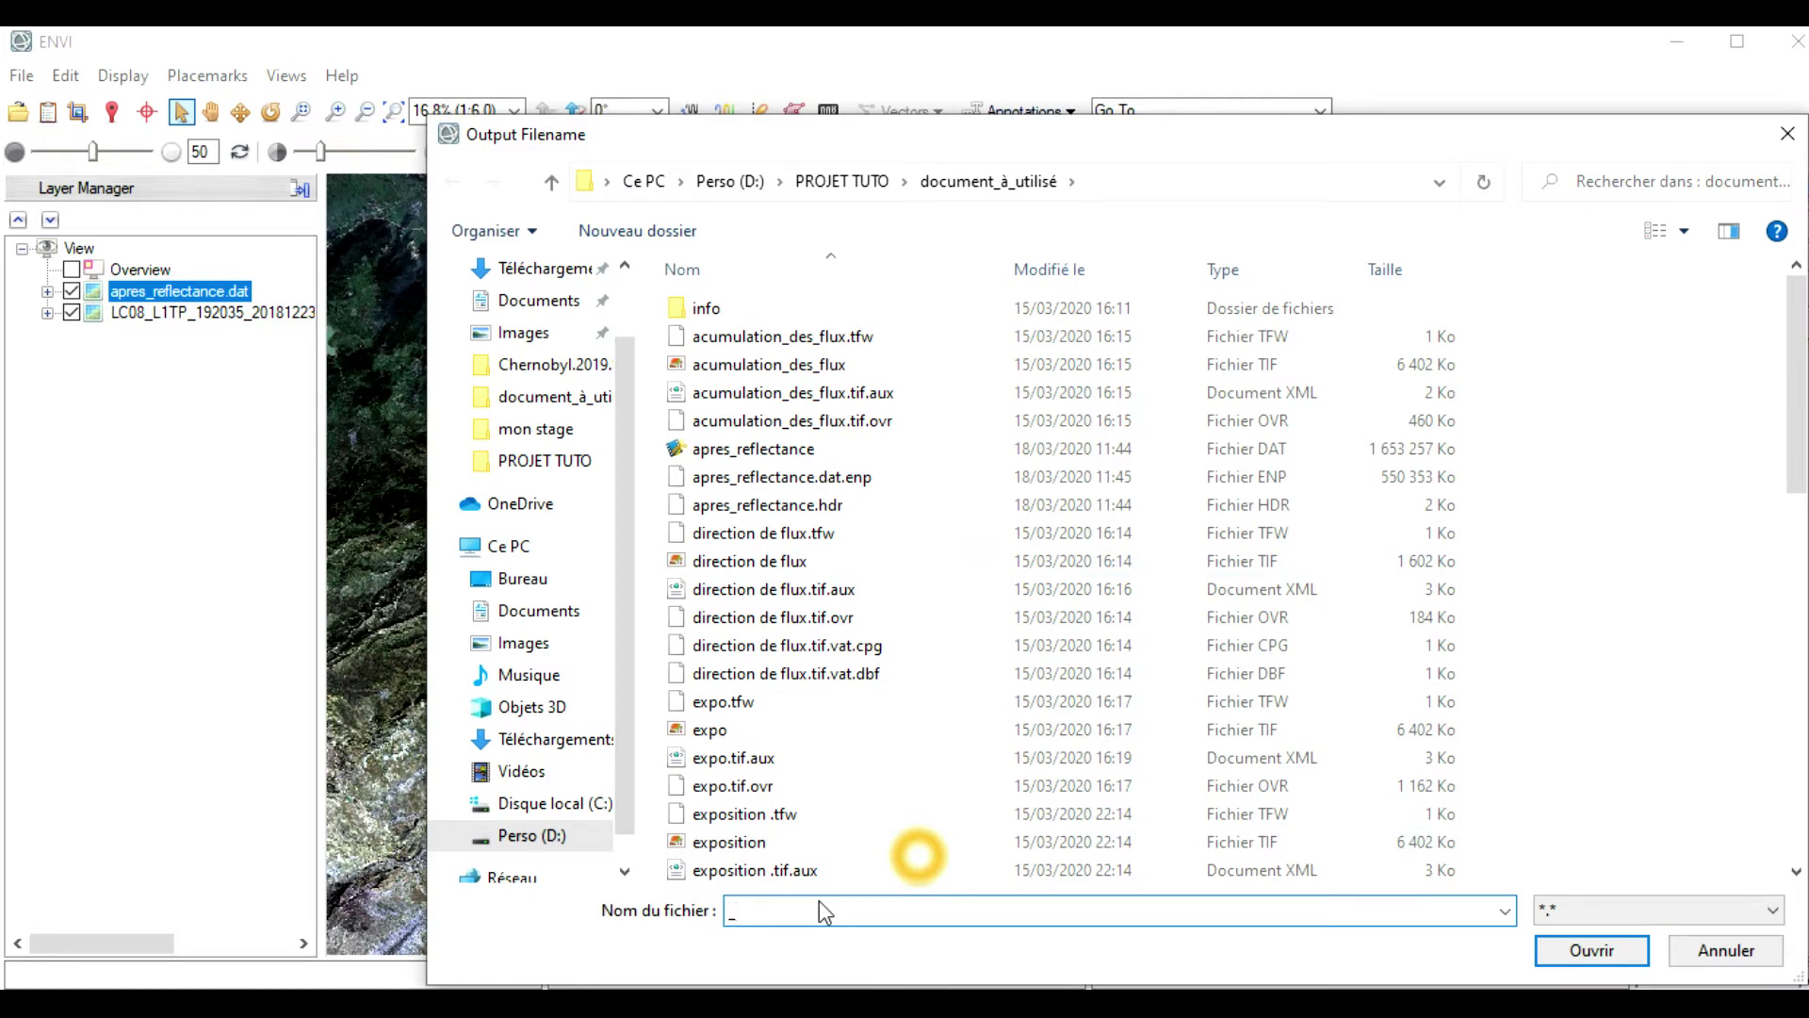
{"action": "type", "text": "dark_subs"}
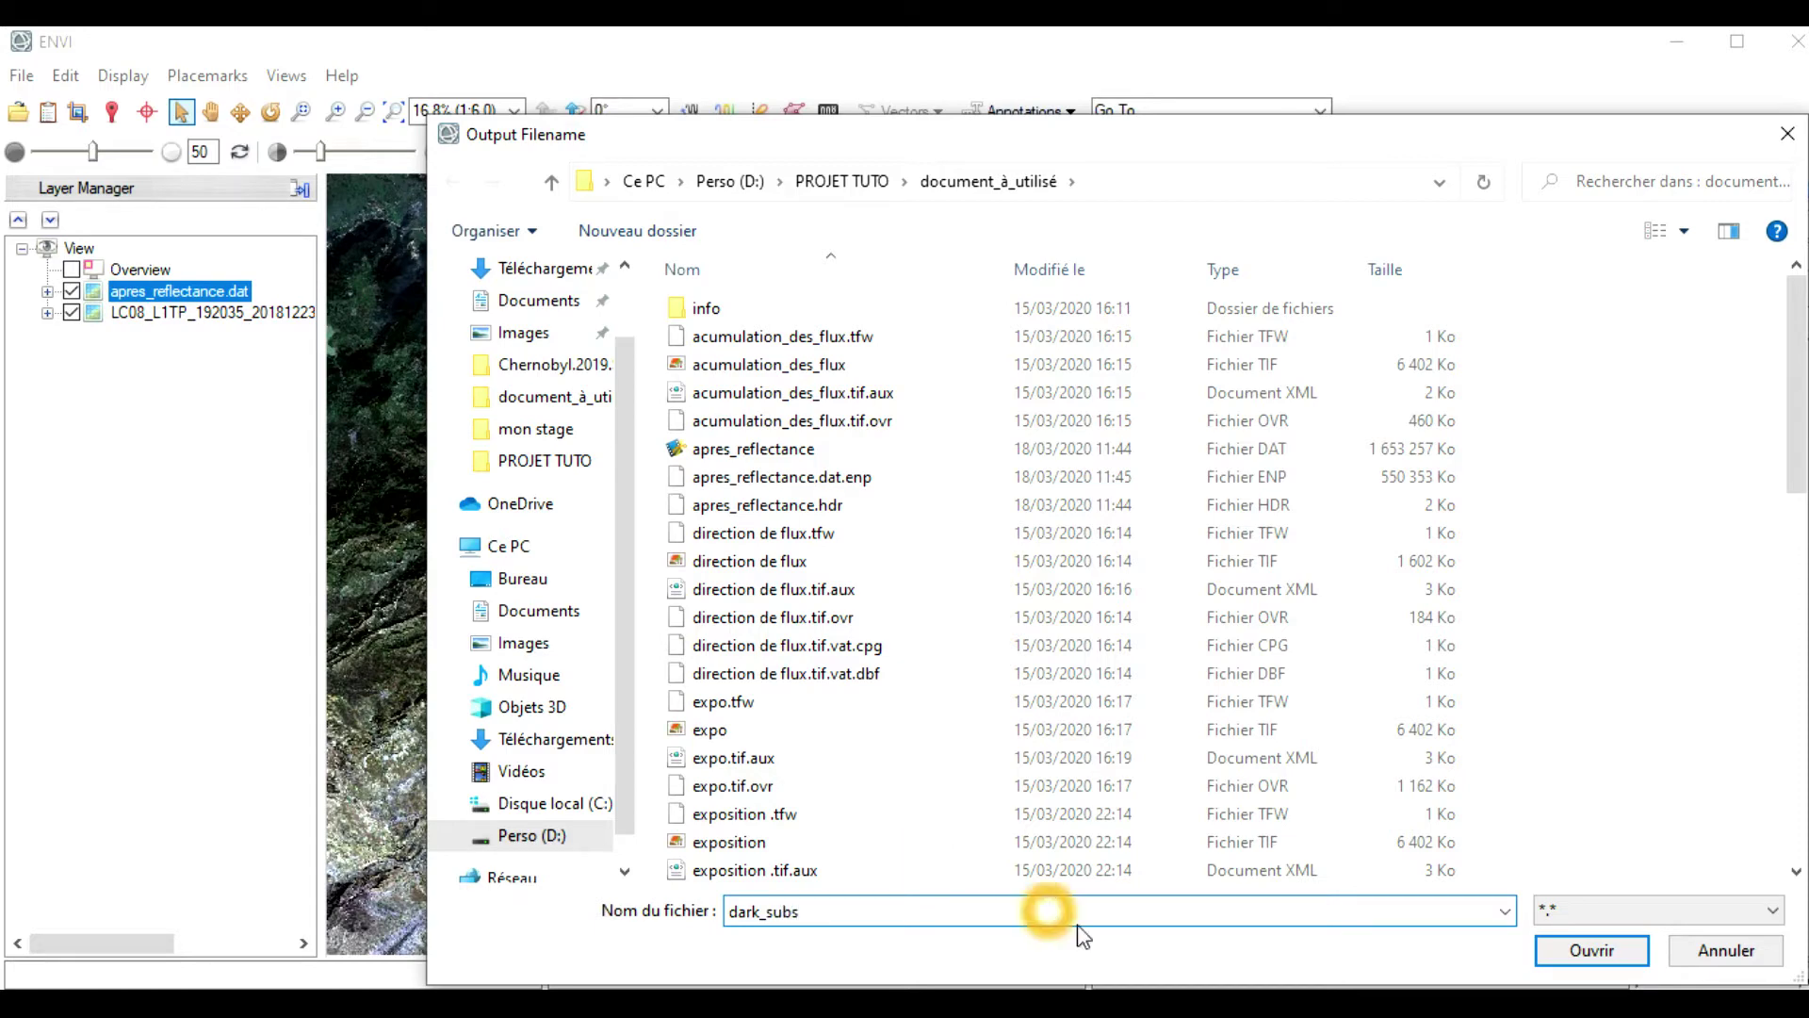
{"action": "left_click", "coordinate": [1546, 952]}
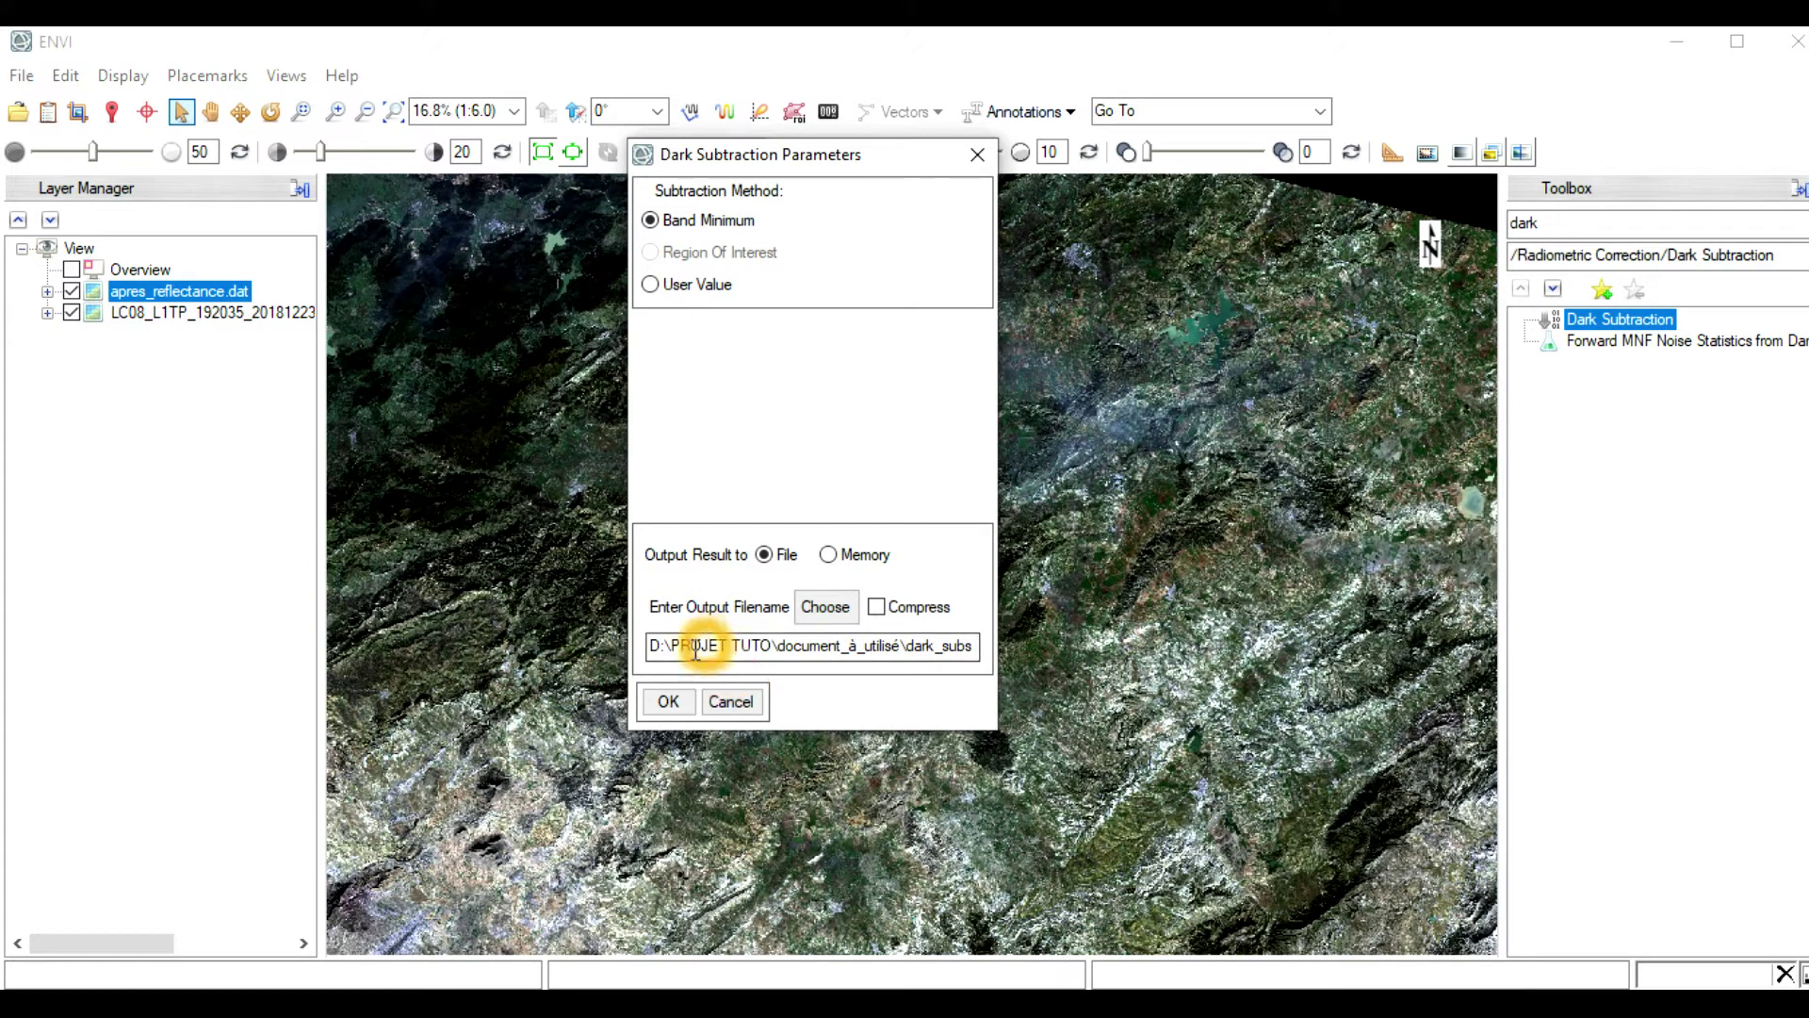
{"action": "left_click", "coordinate": [669, 703]}
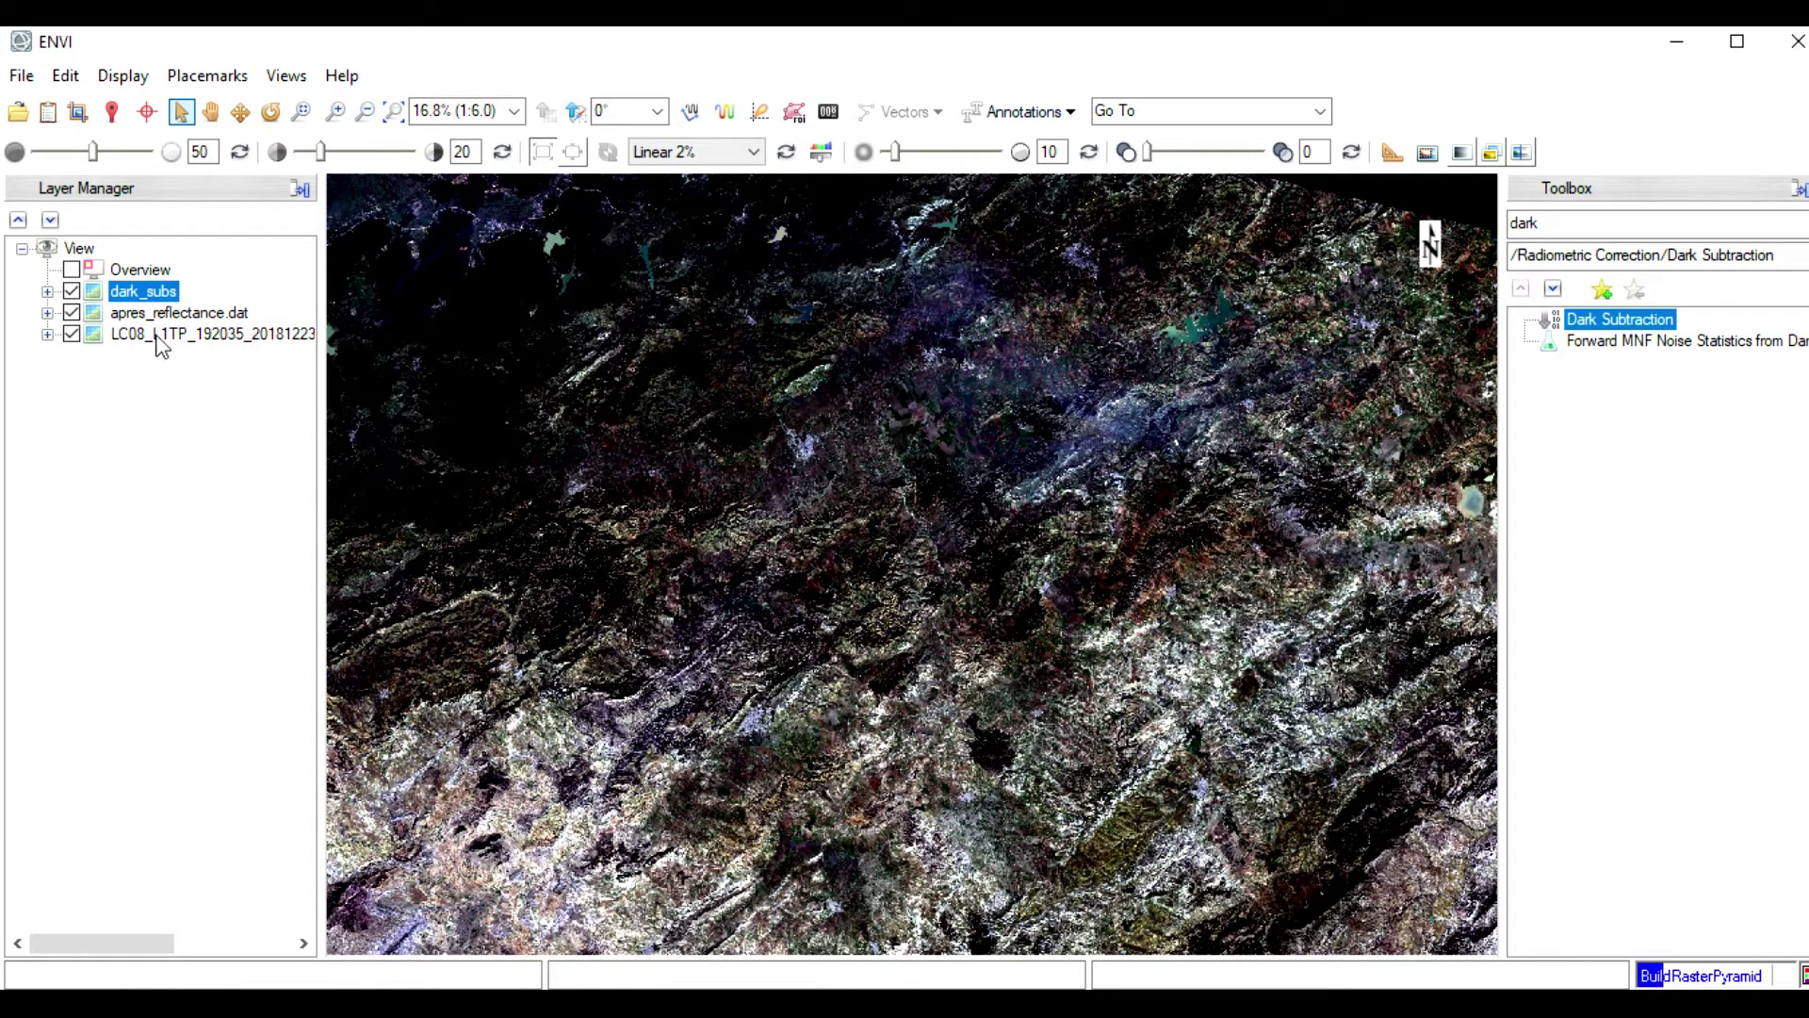
Compare the dark_subs image with the apres_reflectance.dat and original Landsat layers by switching layer visibility
{"action": "left_click", "coordinate": [73, 294]}
{"action": "left_click", "coordinate": [74, 294]}
{"action": "left_click", "coordinate": [74, 293]}
{"action": "left_click", "coordinate": [74, 293]}
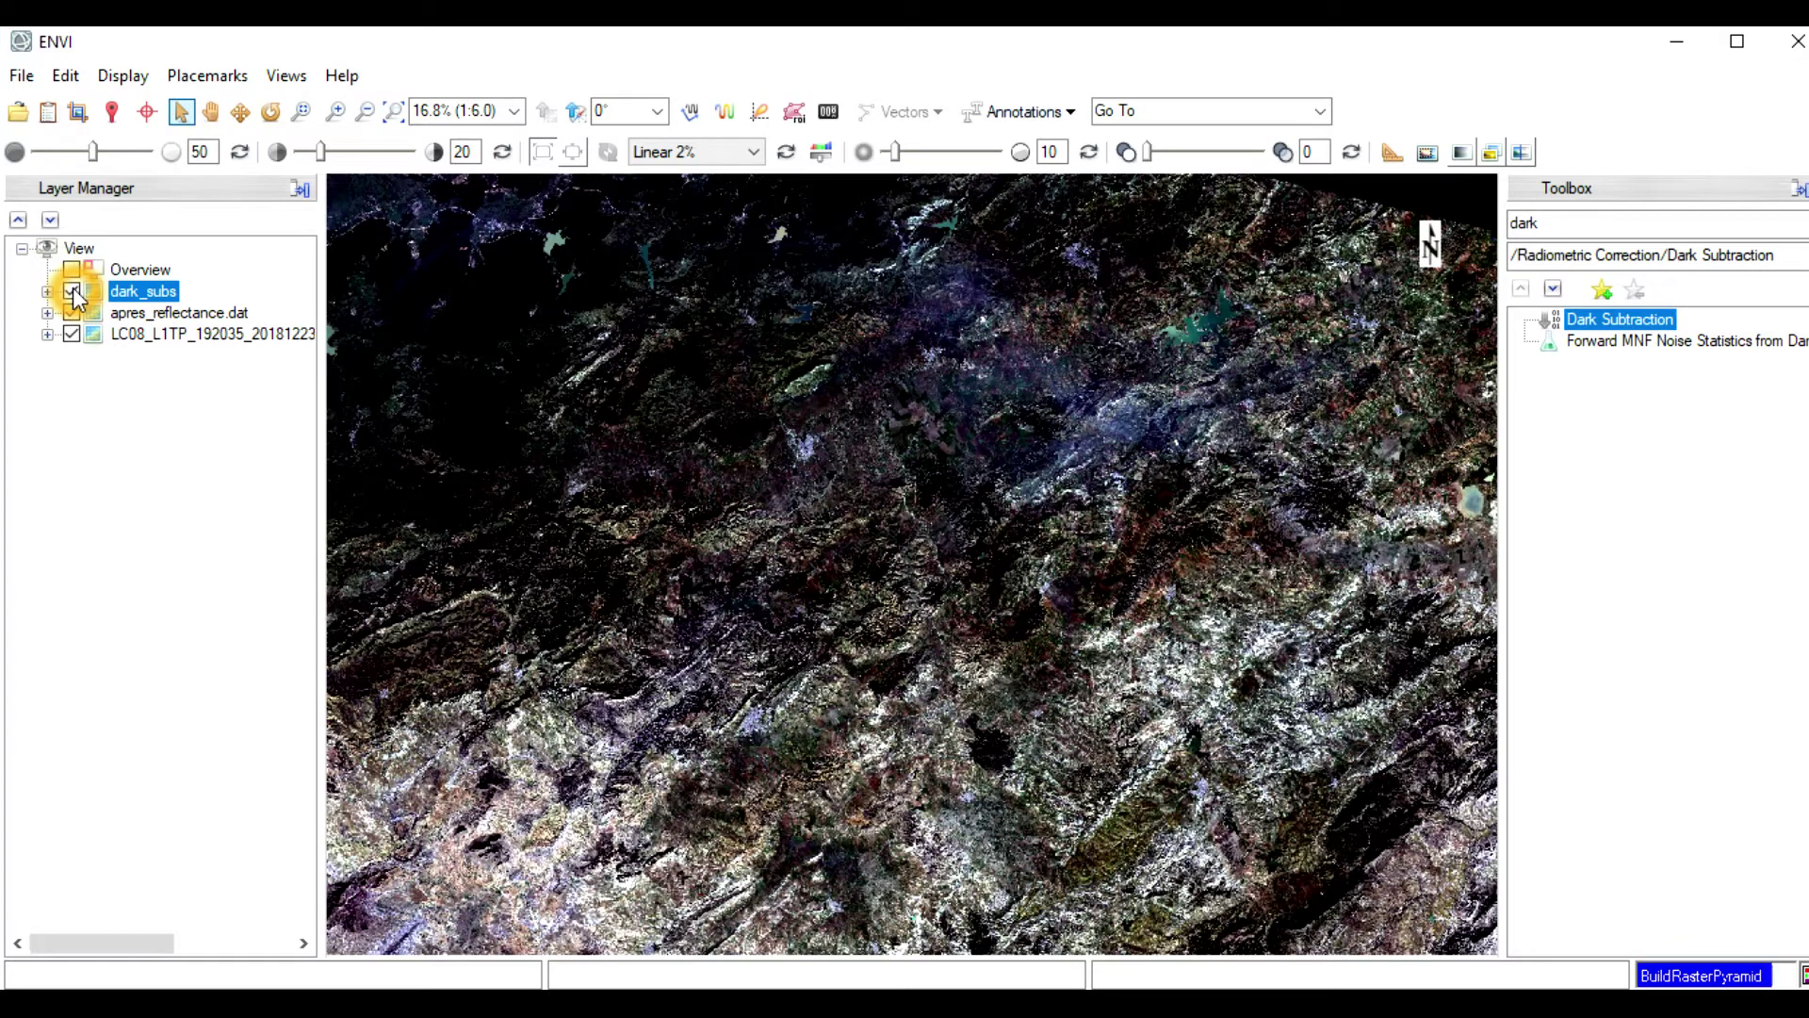
{"action": "left_click", "coordinate": [73, 293]}
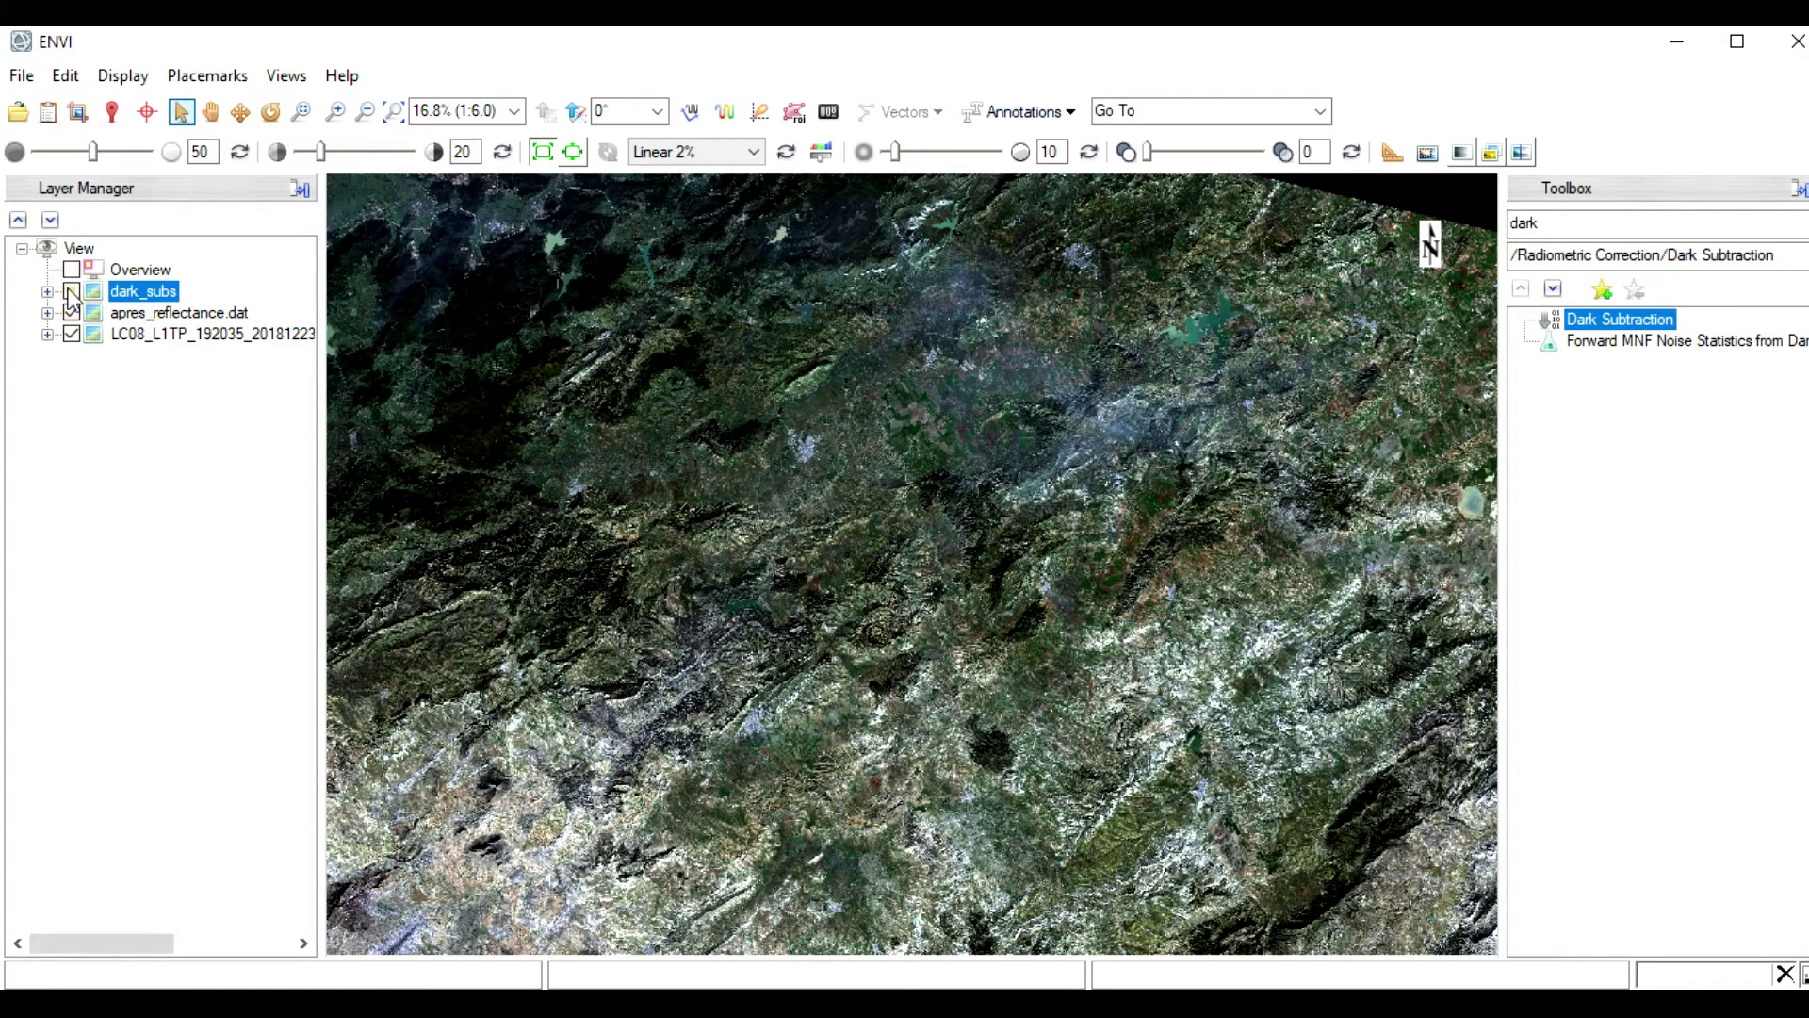
{"action": "left_click", "coordinate": [72, 293]}
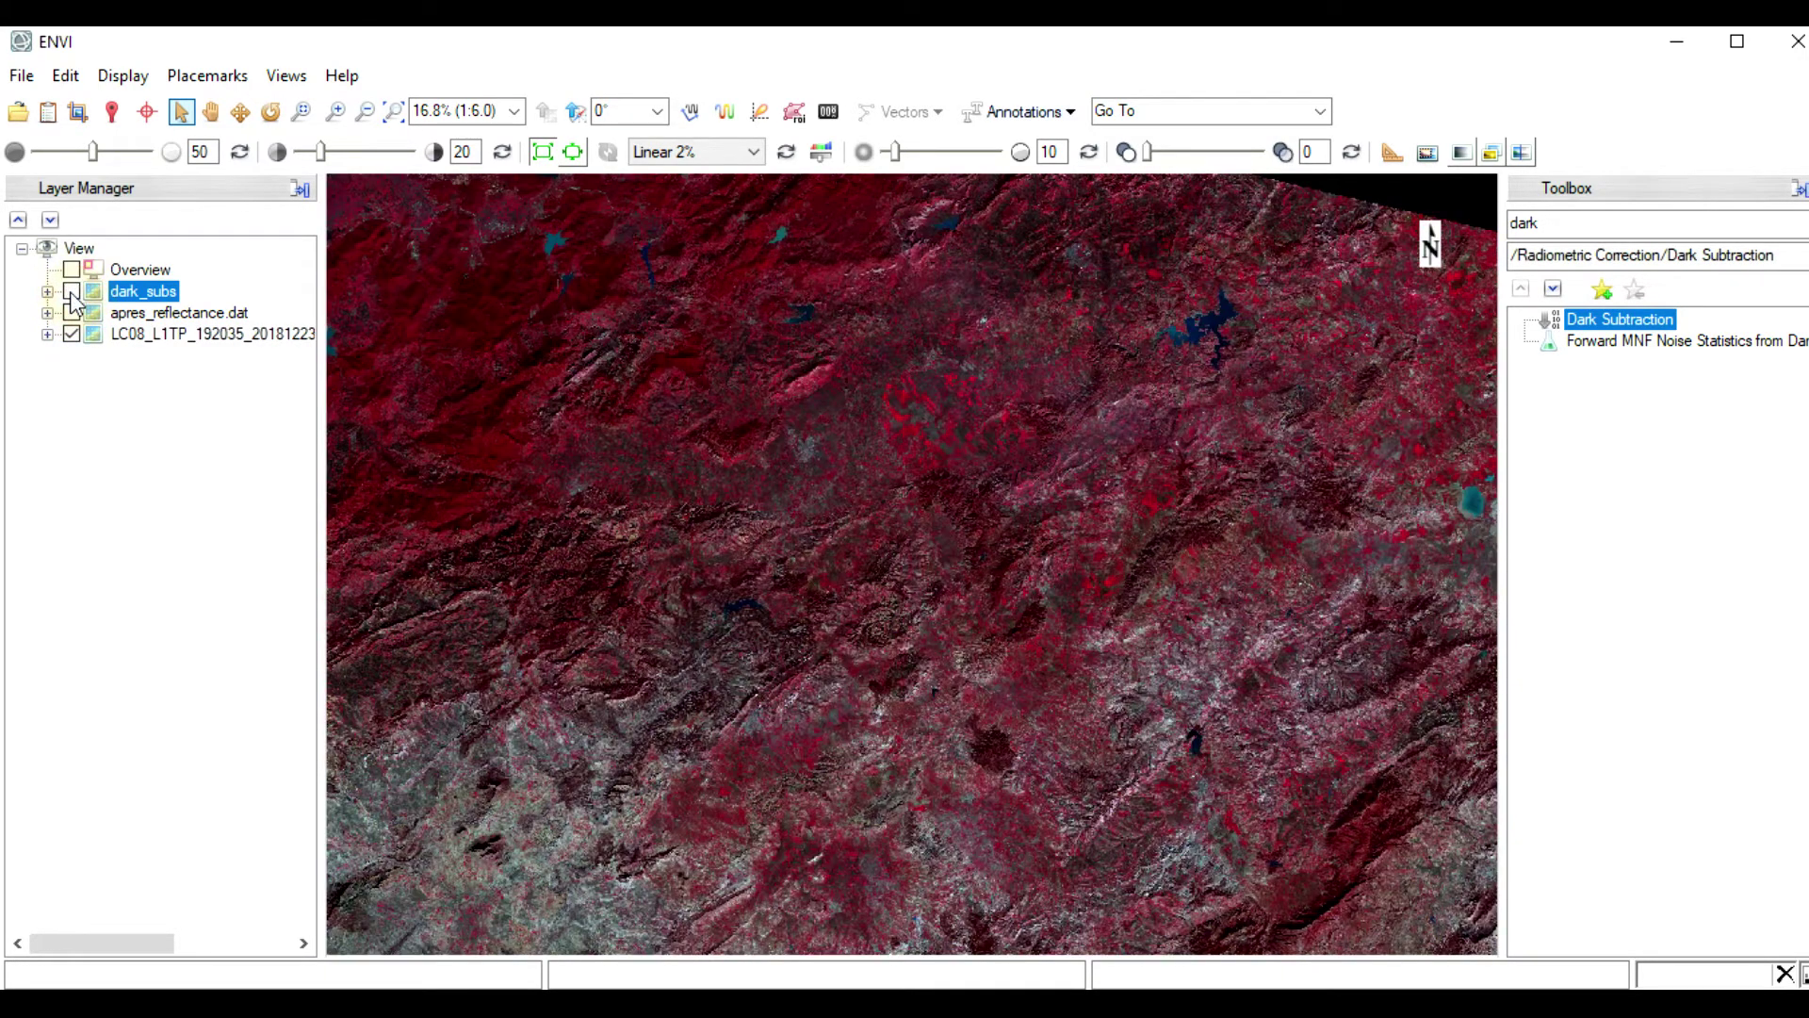
{"action": "left_click", "coordinate": [71, 311]}
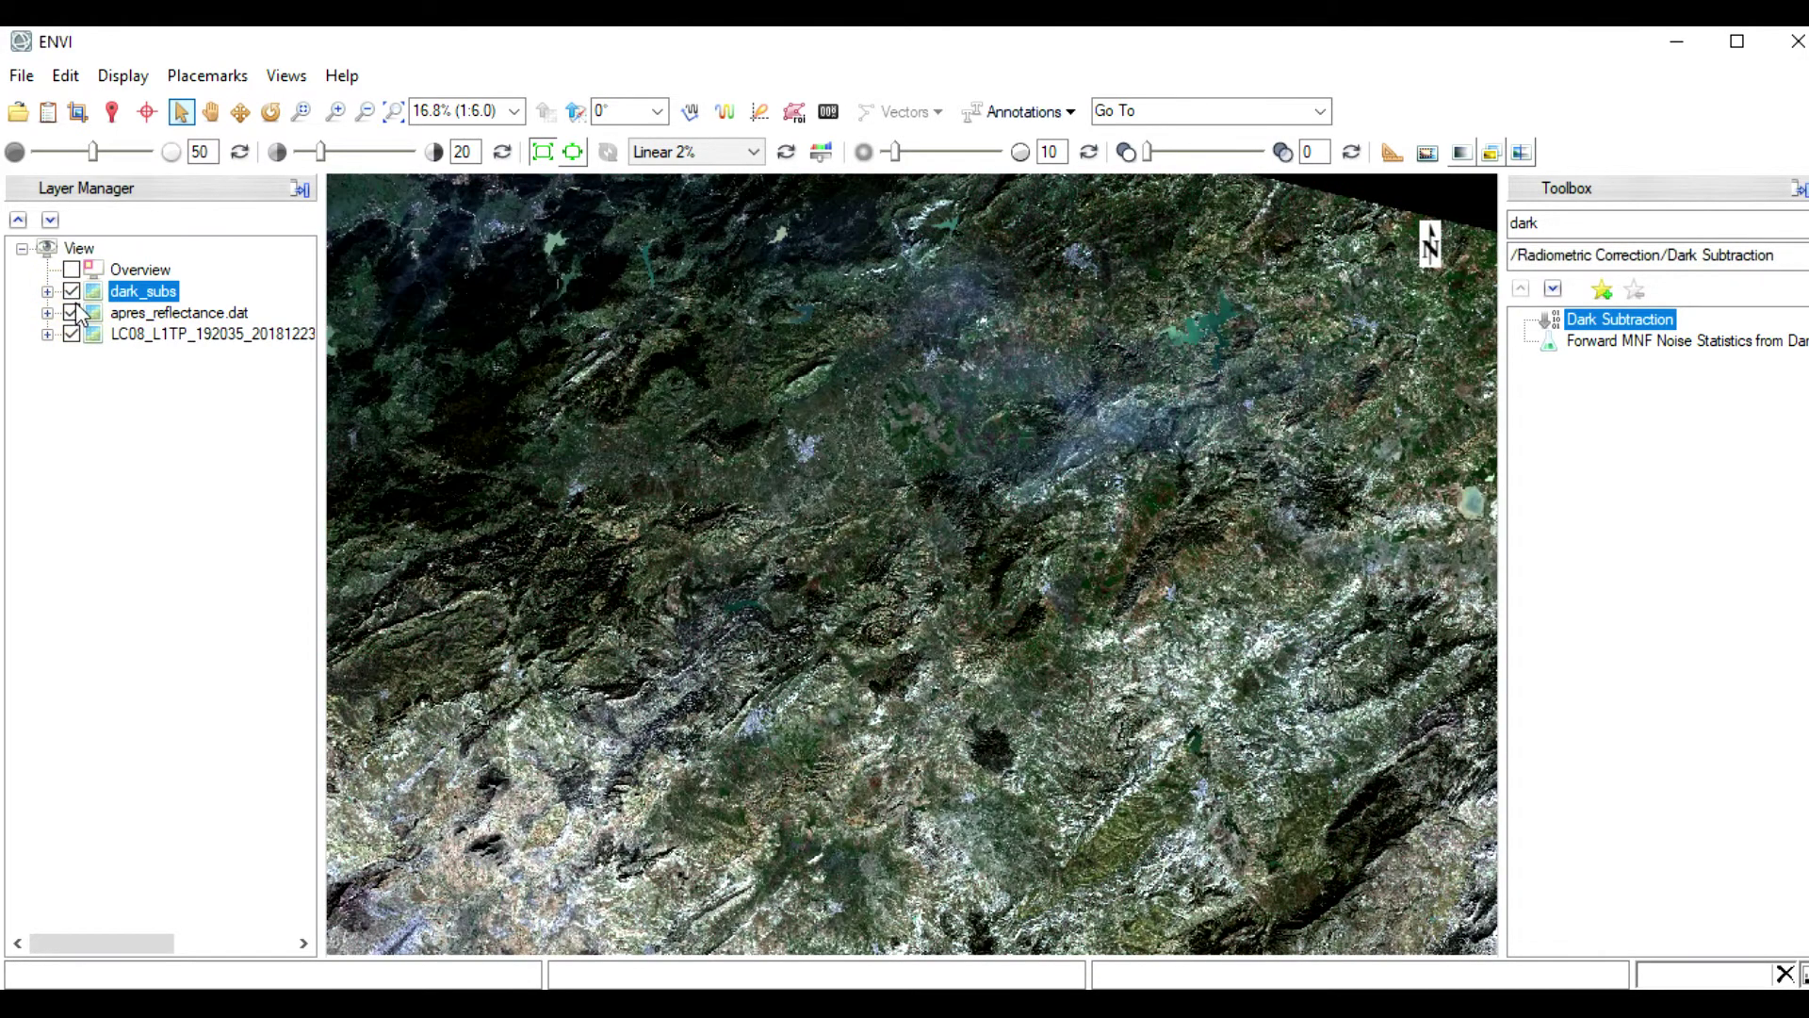
Examine the fields and mountain ridges in close-up, comparing the dark_subs and apres_reflectance.dat layers
{"action": "scroll", "coordinate": [737, 516], "scroll_direction": "up", "scroll_amount": 4}
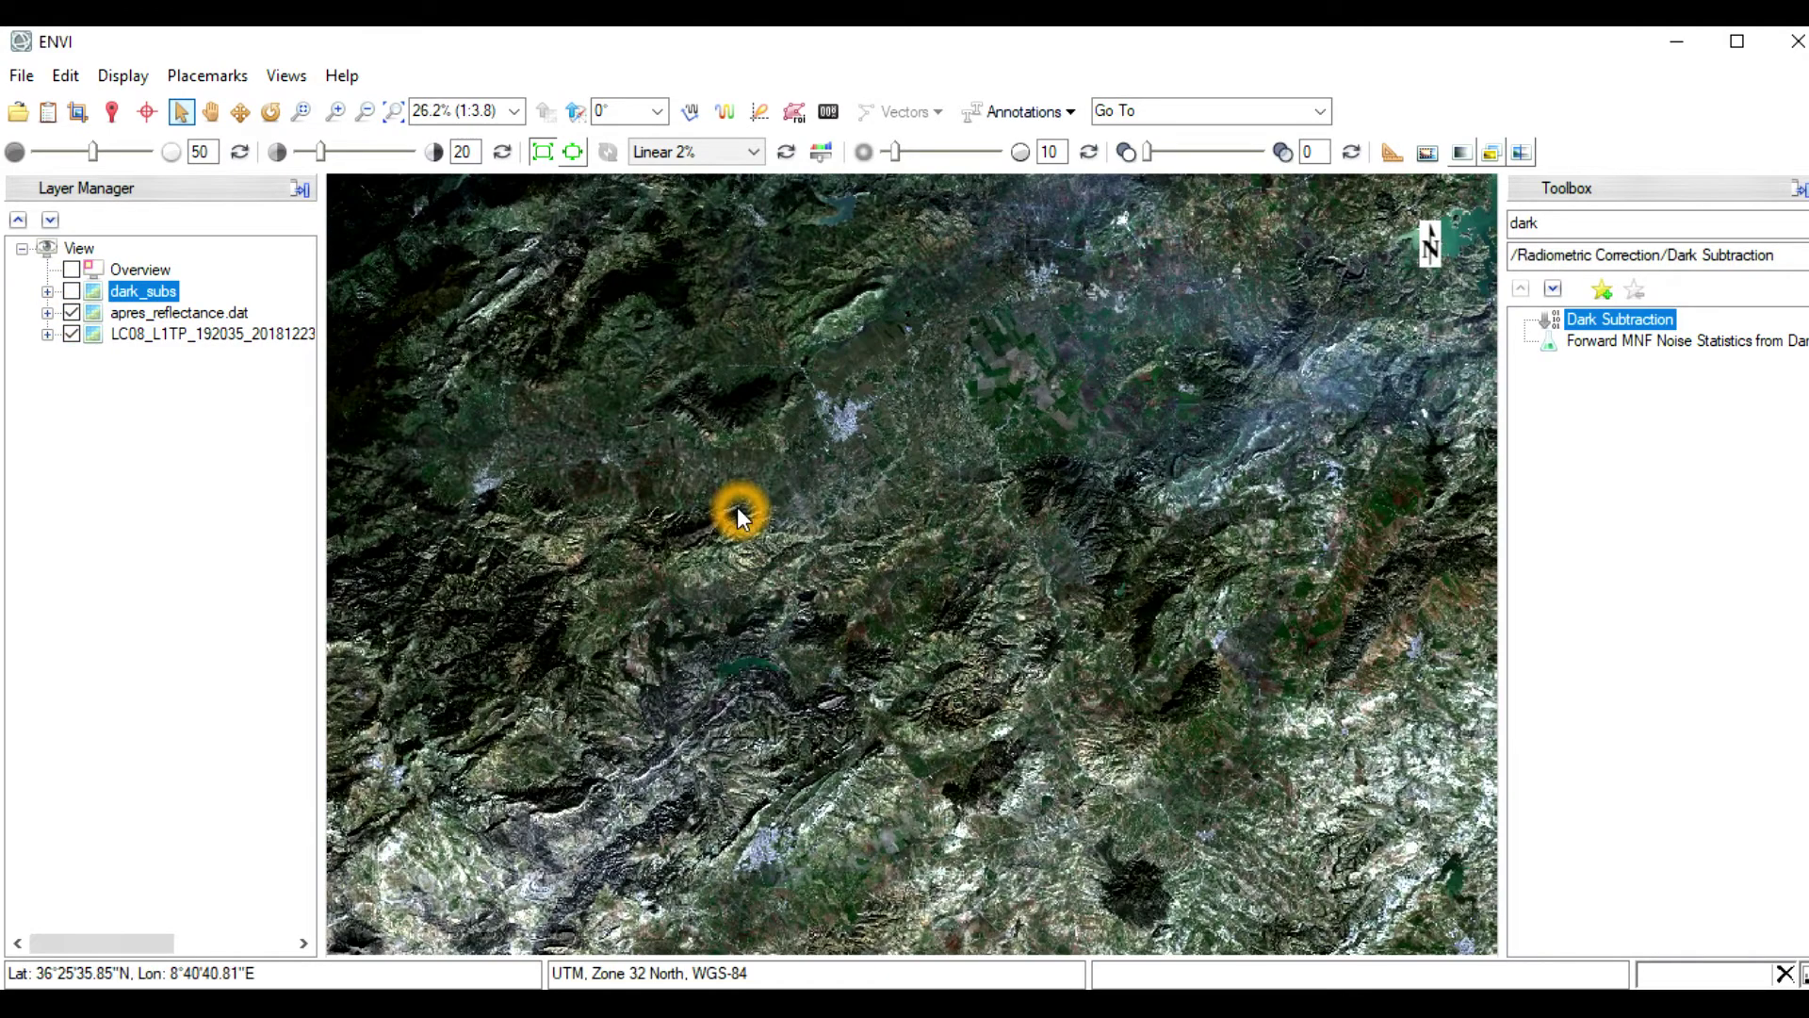
{"action": "scroll", "coordinate": [737, 517], "scroll_direction": "up", "scroll_amount": 8}
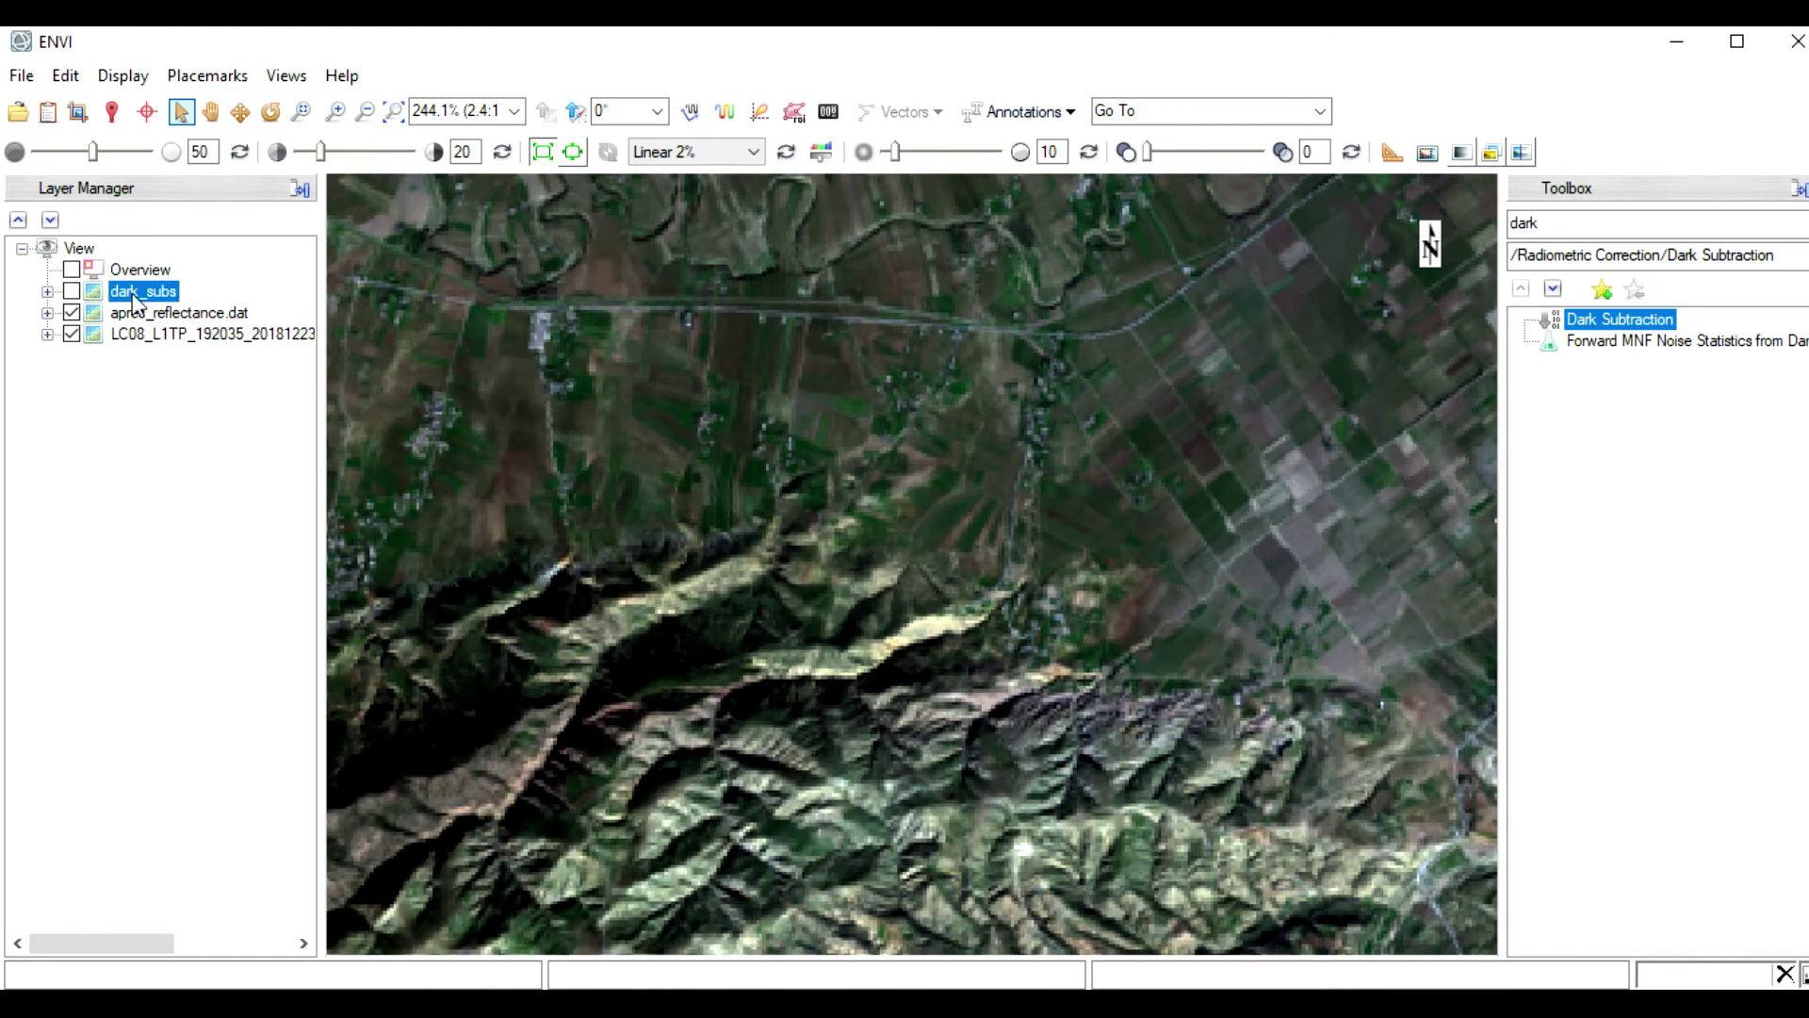
{"action": "left_click", "coordinate": [72, 293]}
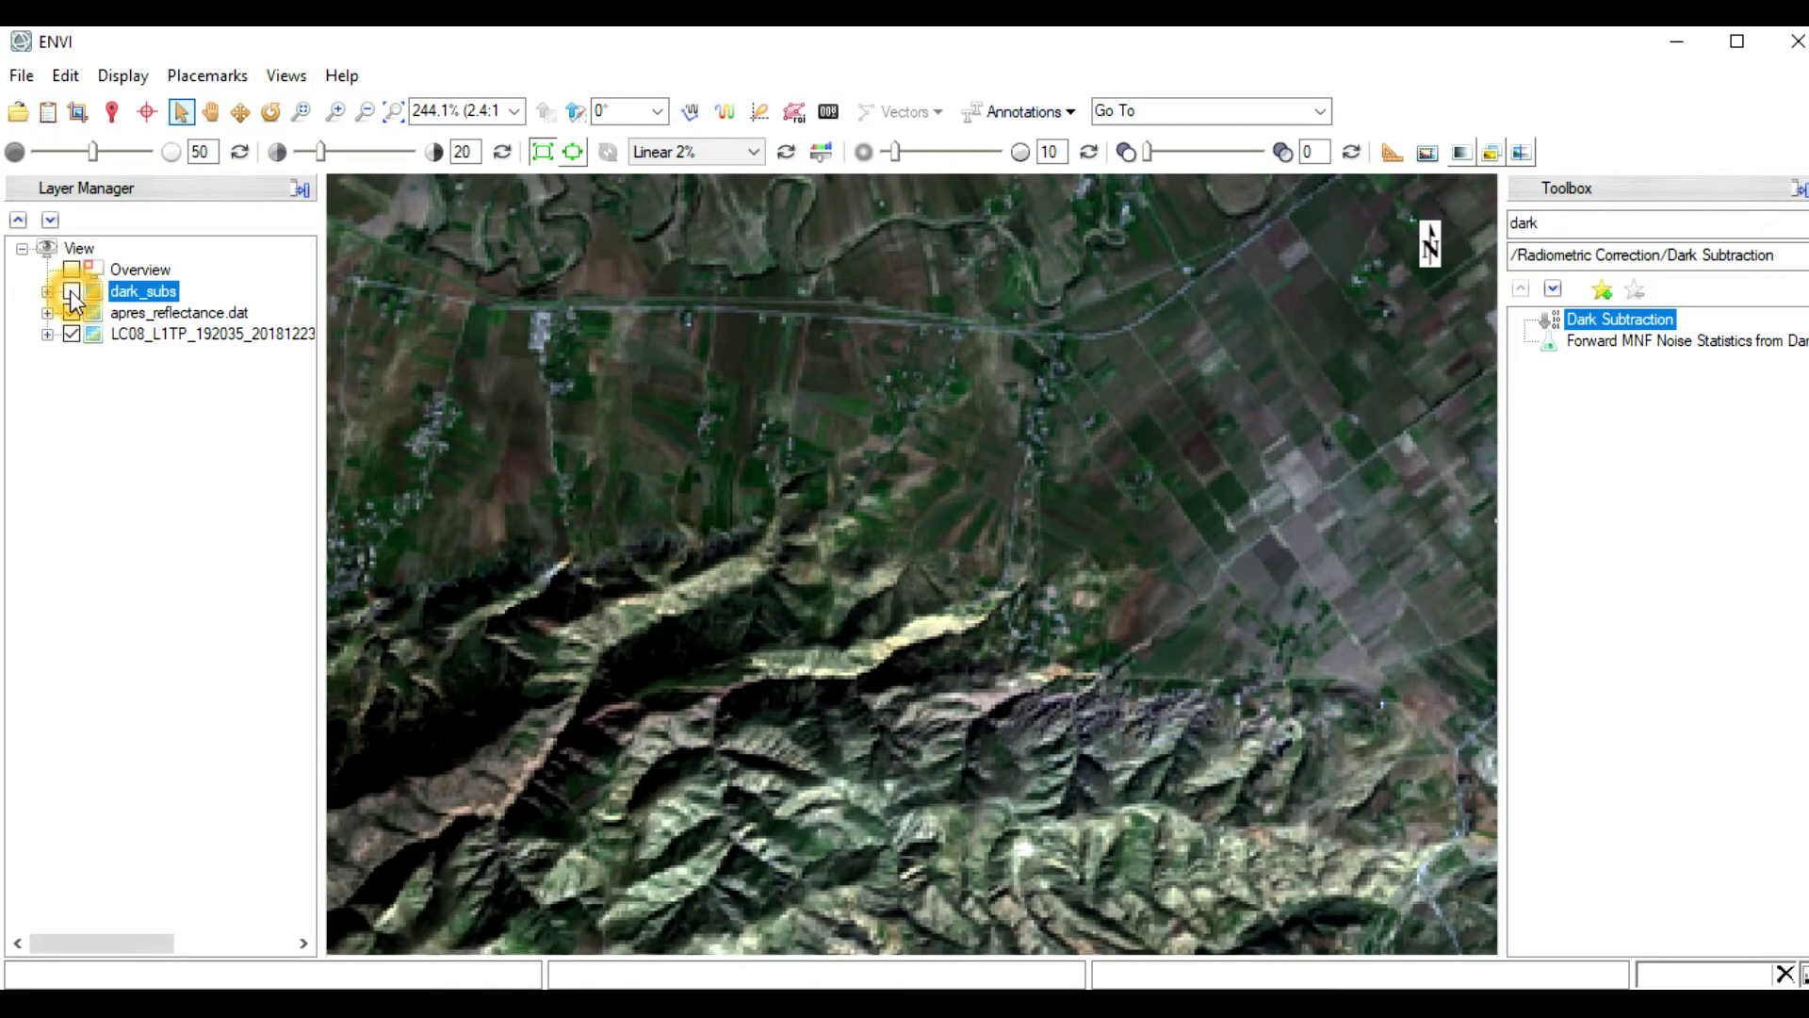
{"action": "scroll", "coordinate": [640, 495], "scroll_direction": "down", "scroll_amount": 1}
{"action": "scroll", "coordinate": [641, 495], "scroll_direction": "down", "scroll_amount": 3}
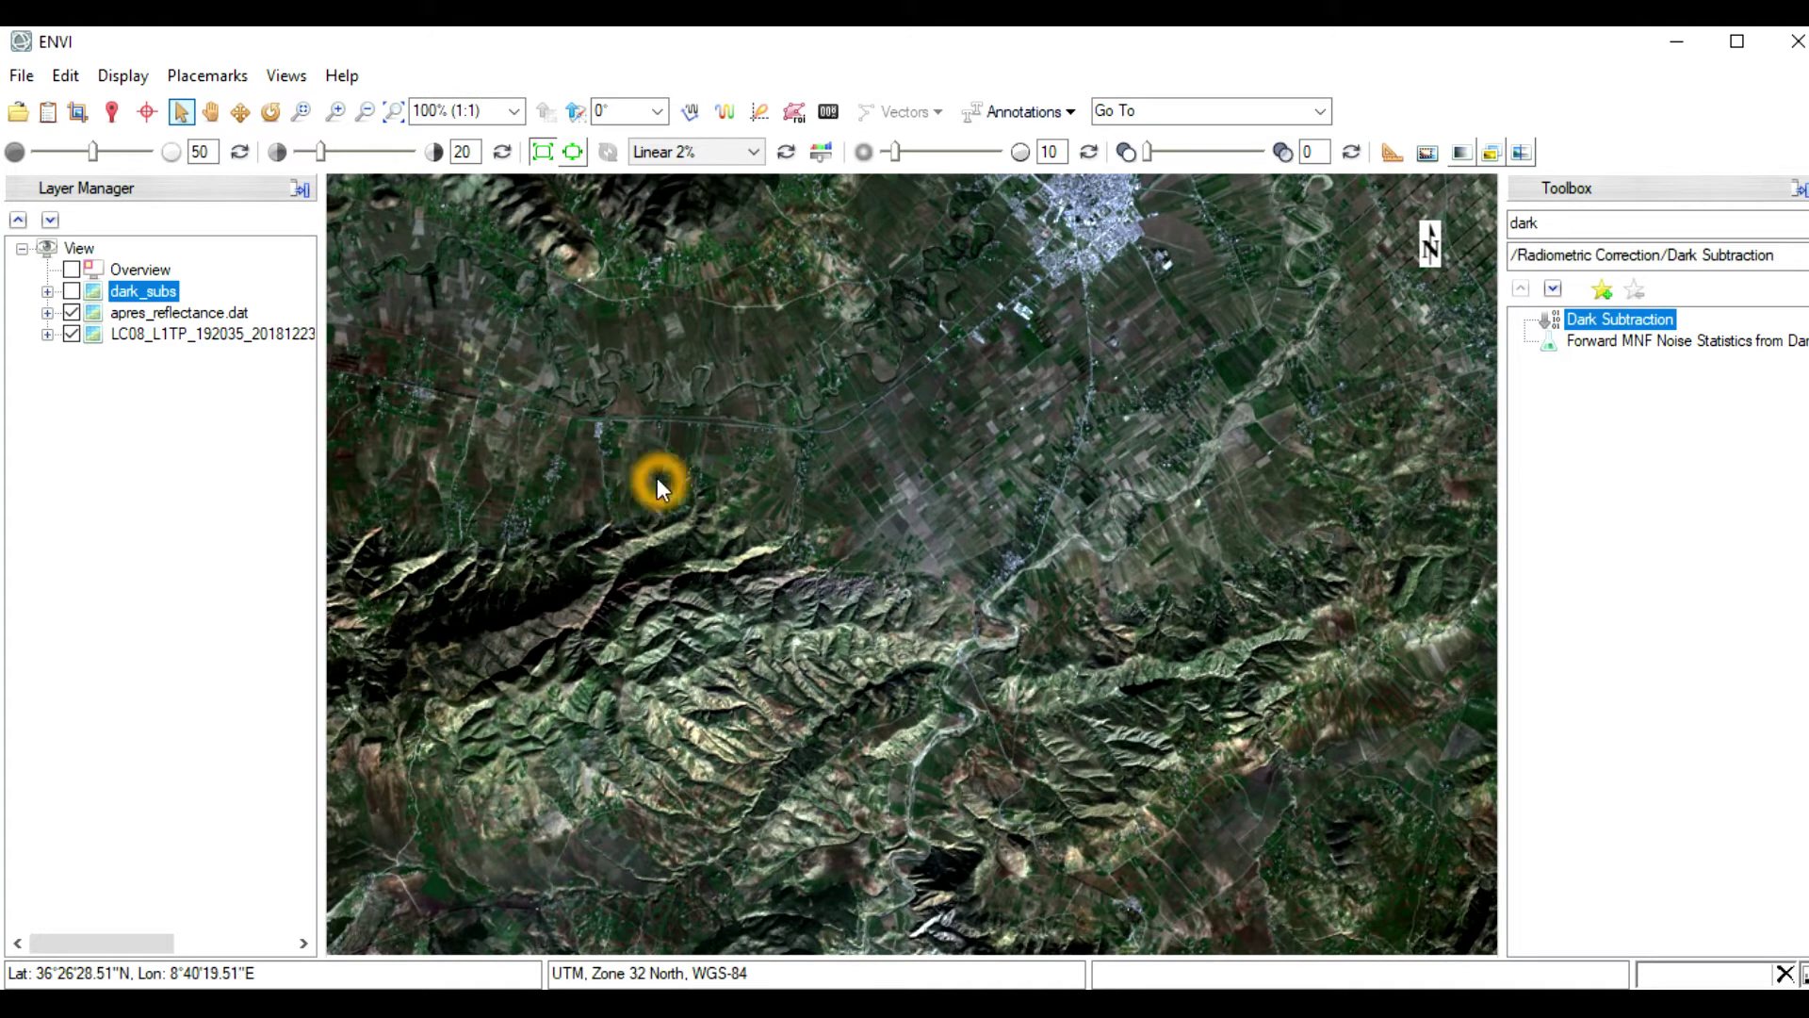
{"action": "left_click", "coordinate": [158, 299]}
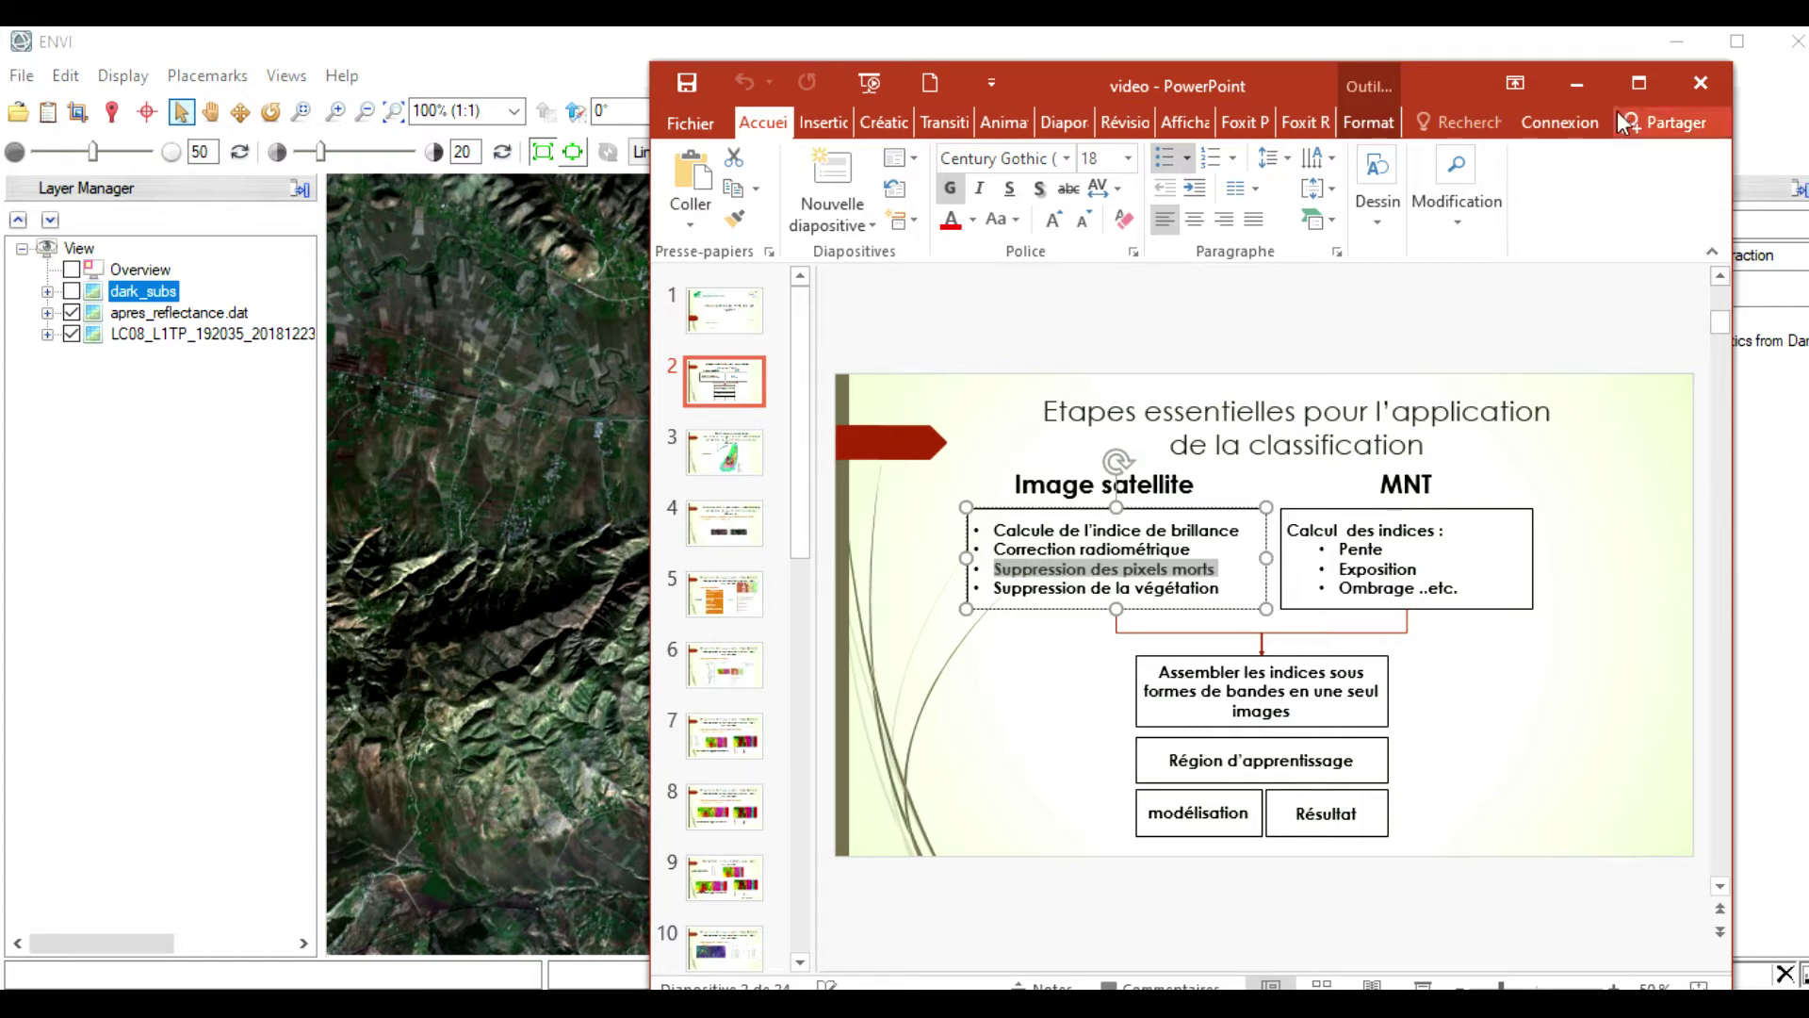
Switch back to ENVI and start Vegetation Suppression with dark_subs as the input file, using the full extent and all 7 bands
{"action": "left_click", "coordinate": [1577, 83]}
{"action": "double_click", "coordinate": [1620, 223]}
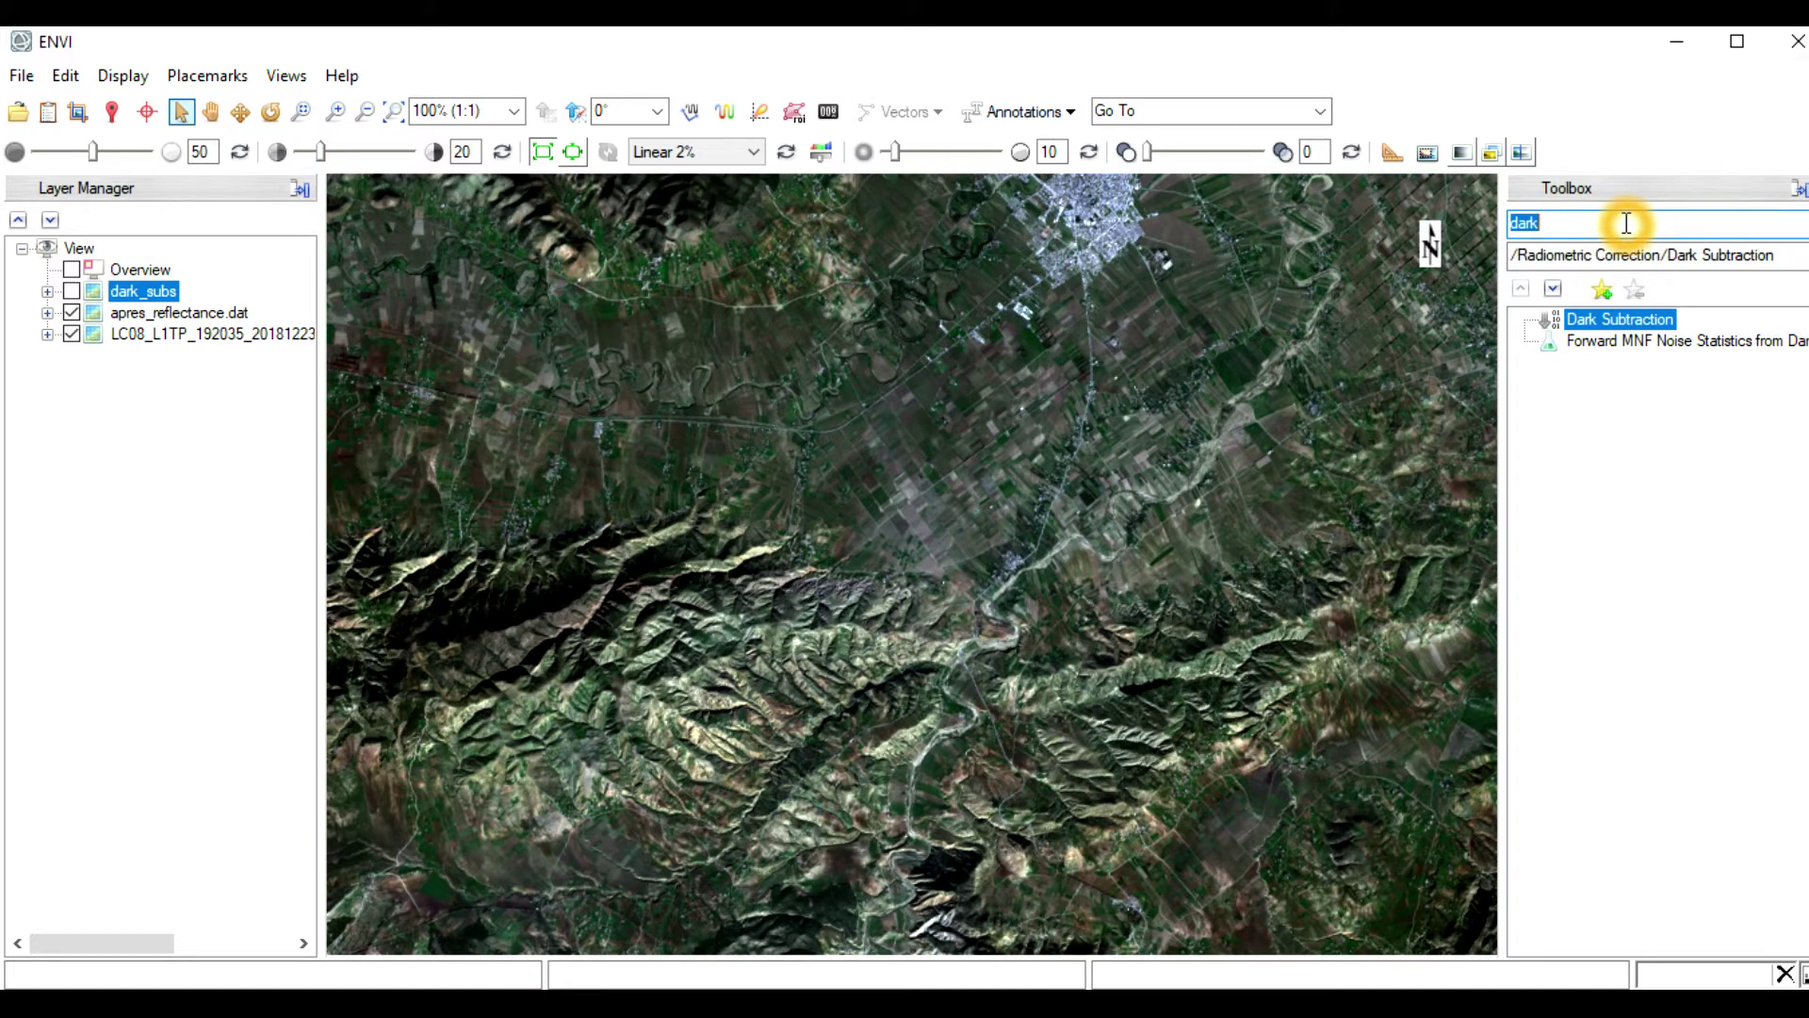
{"action": "type", "text": "veget"}
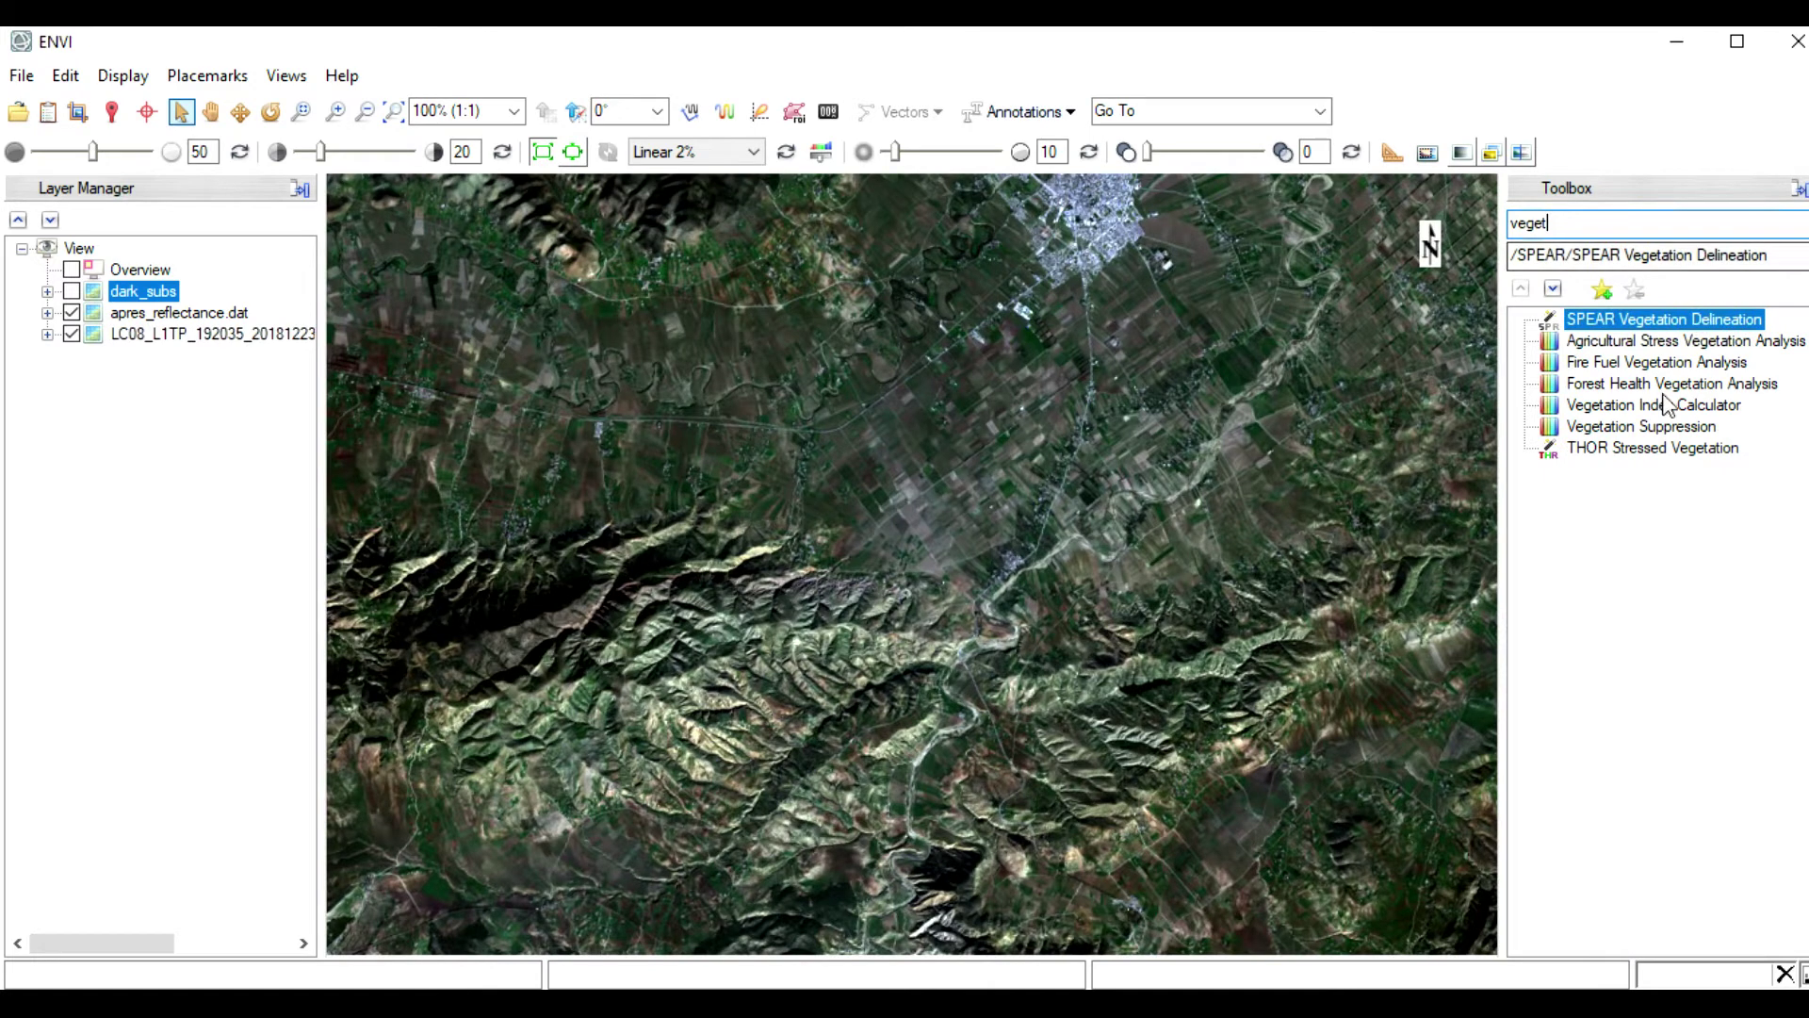
{"action": "left_click", "coordinate": [1650, 441]}
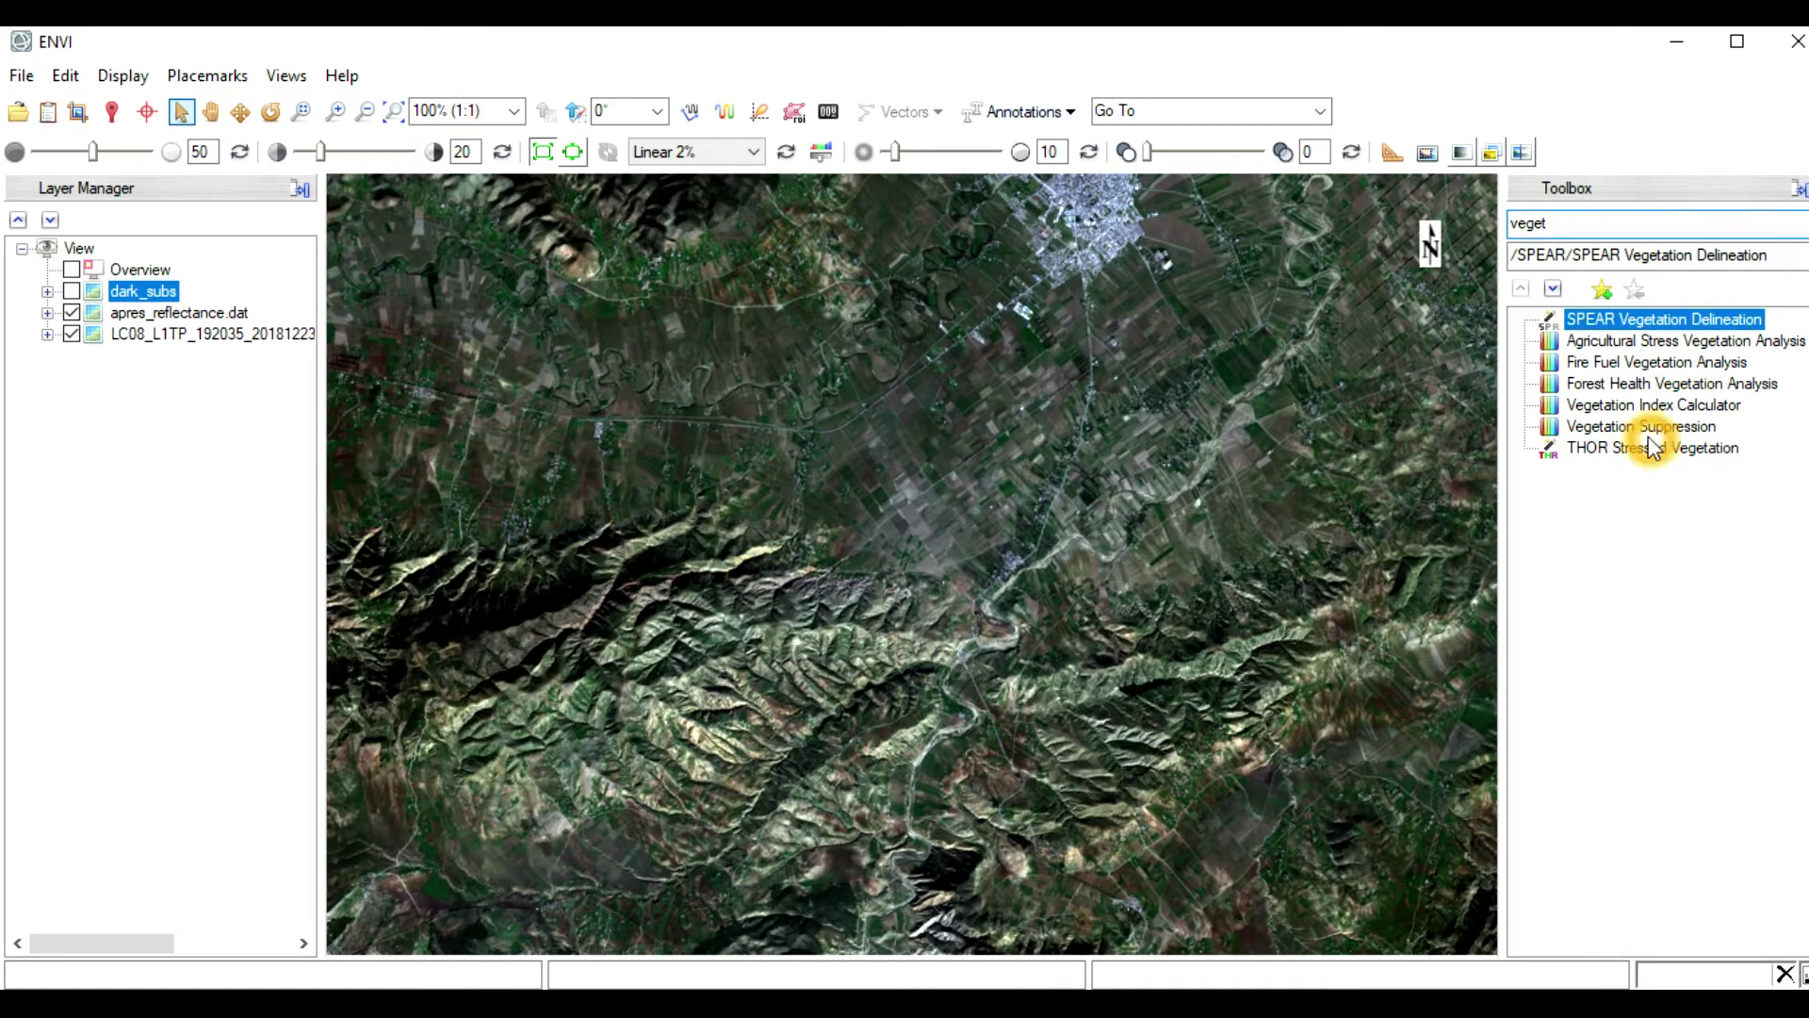
{"action": "left_click", "coordinate": [1649, 419]}
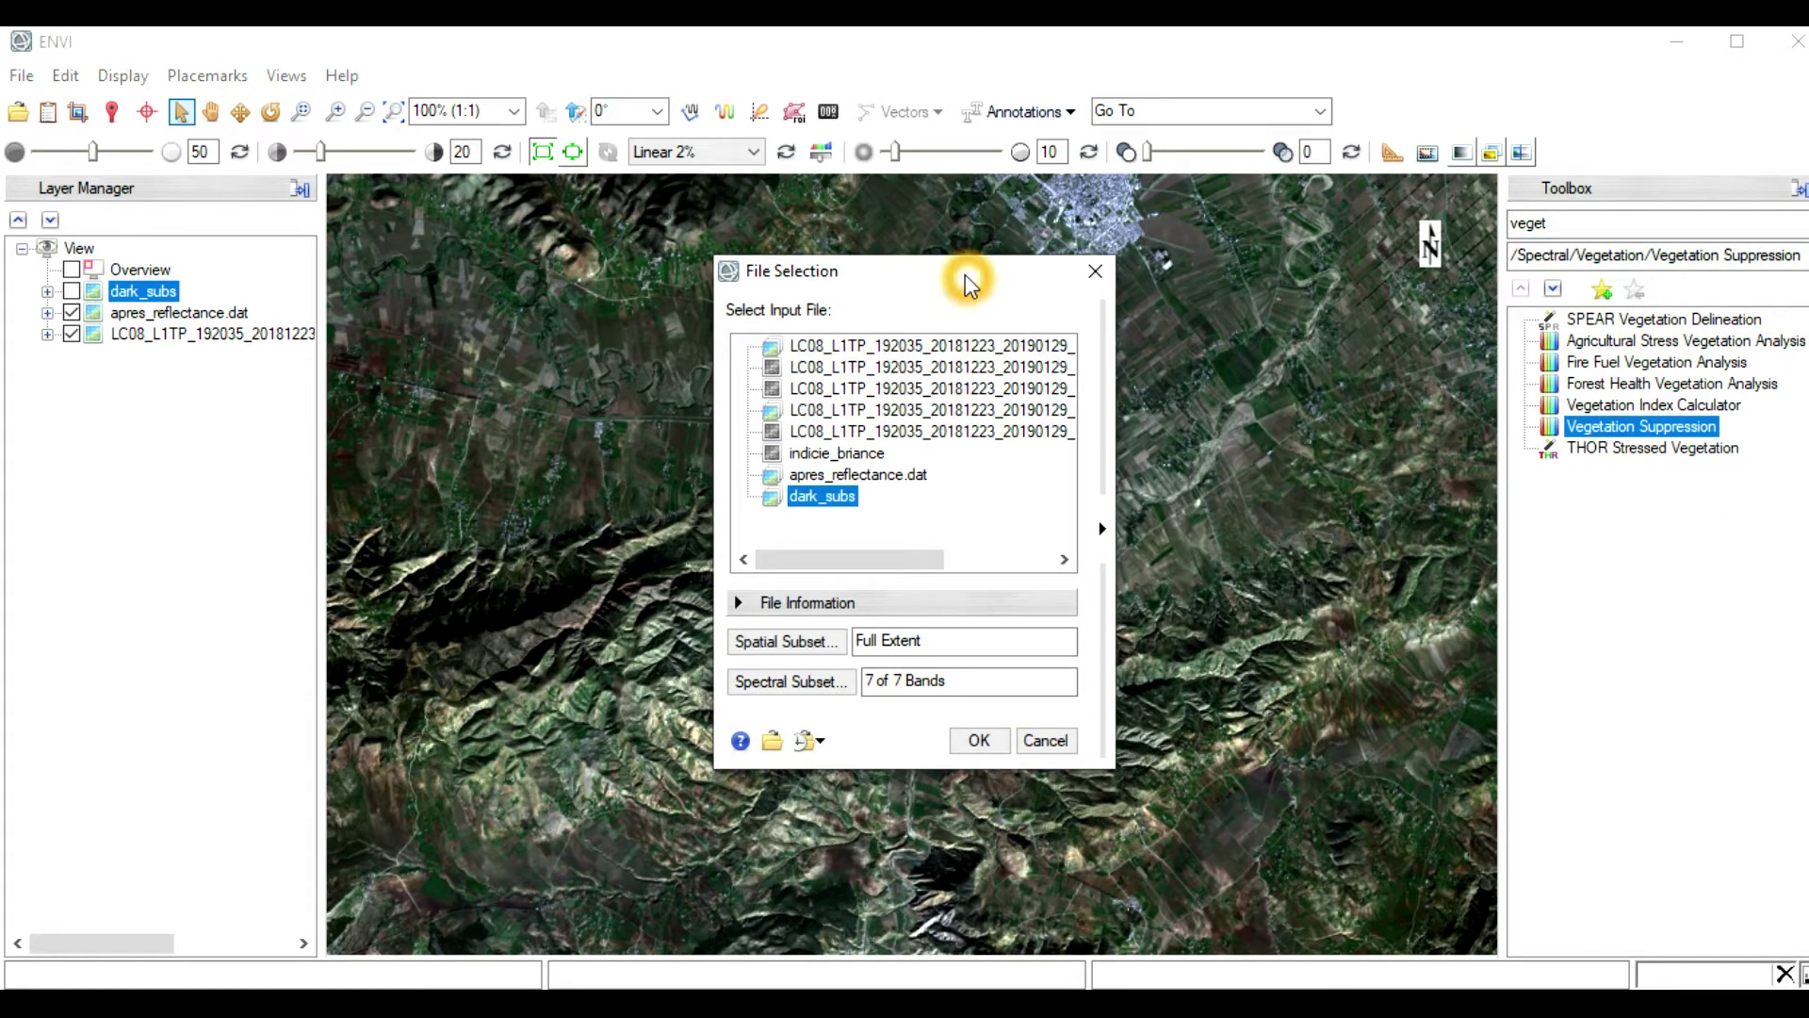
{"action": "left_click_drag", "start_coordinate": [968, 281], "coordinate": [948, 253]}
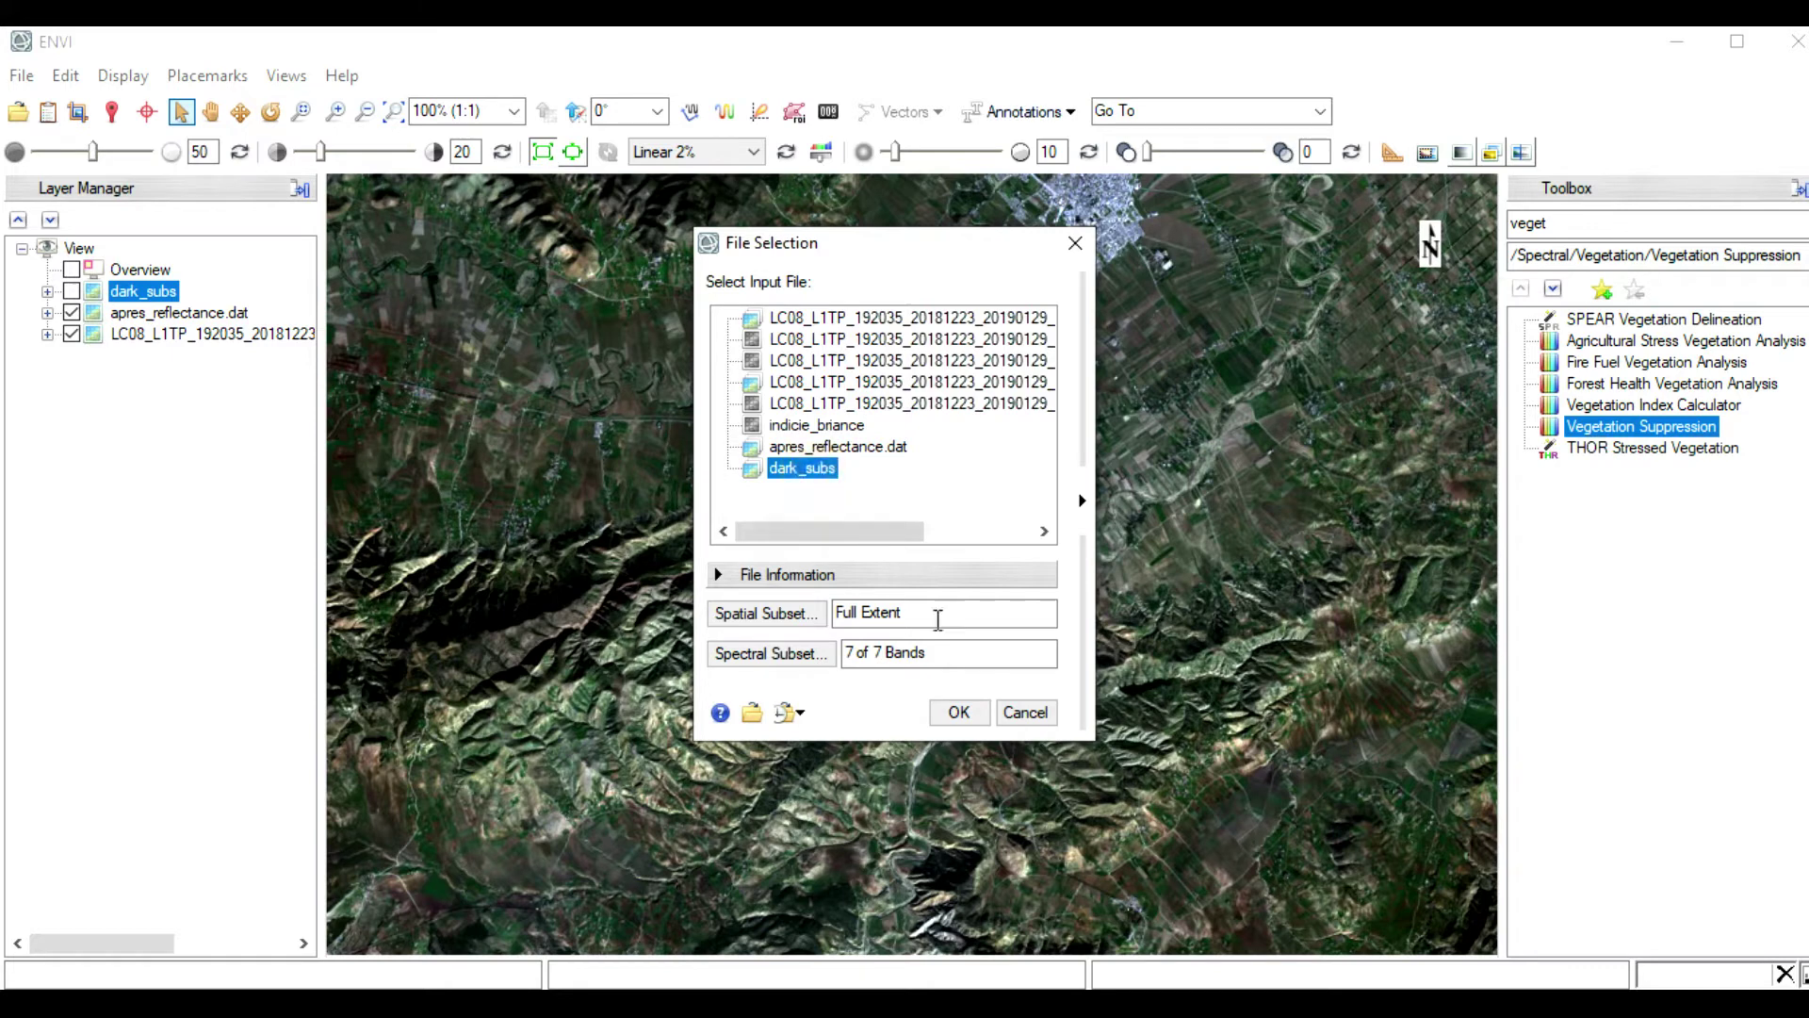
{"action": "left_click", "coordinate": [963, 717]}
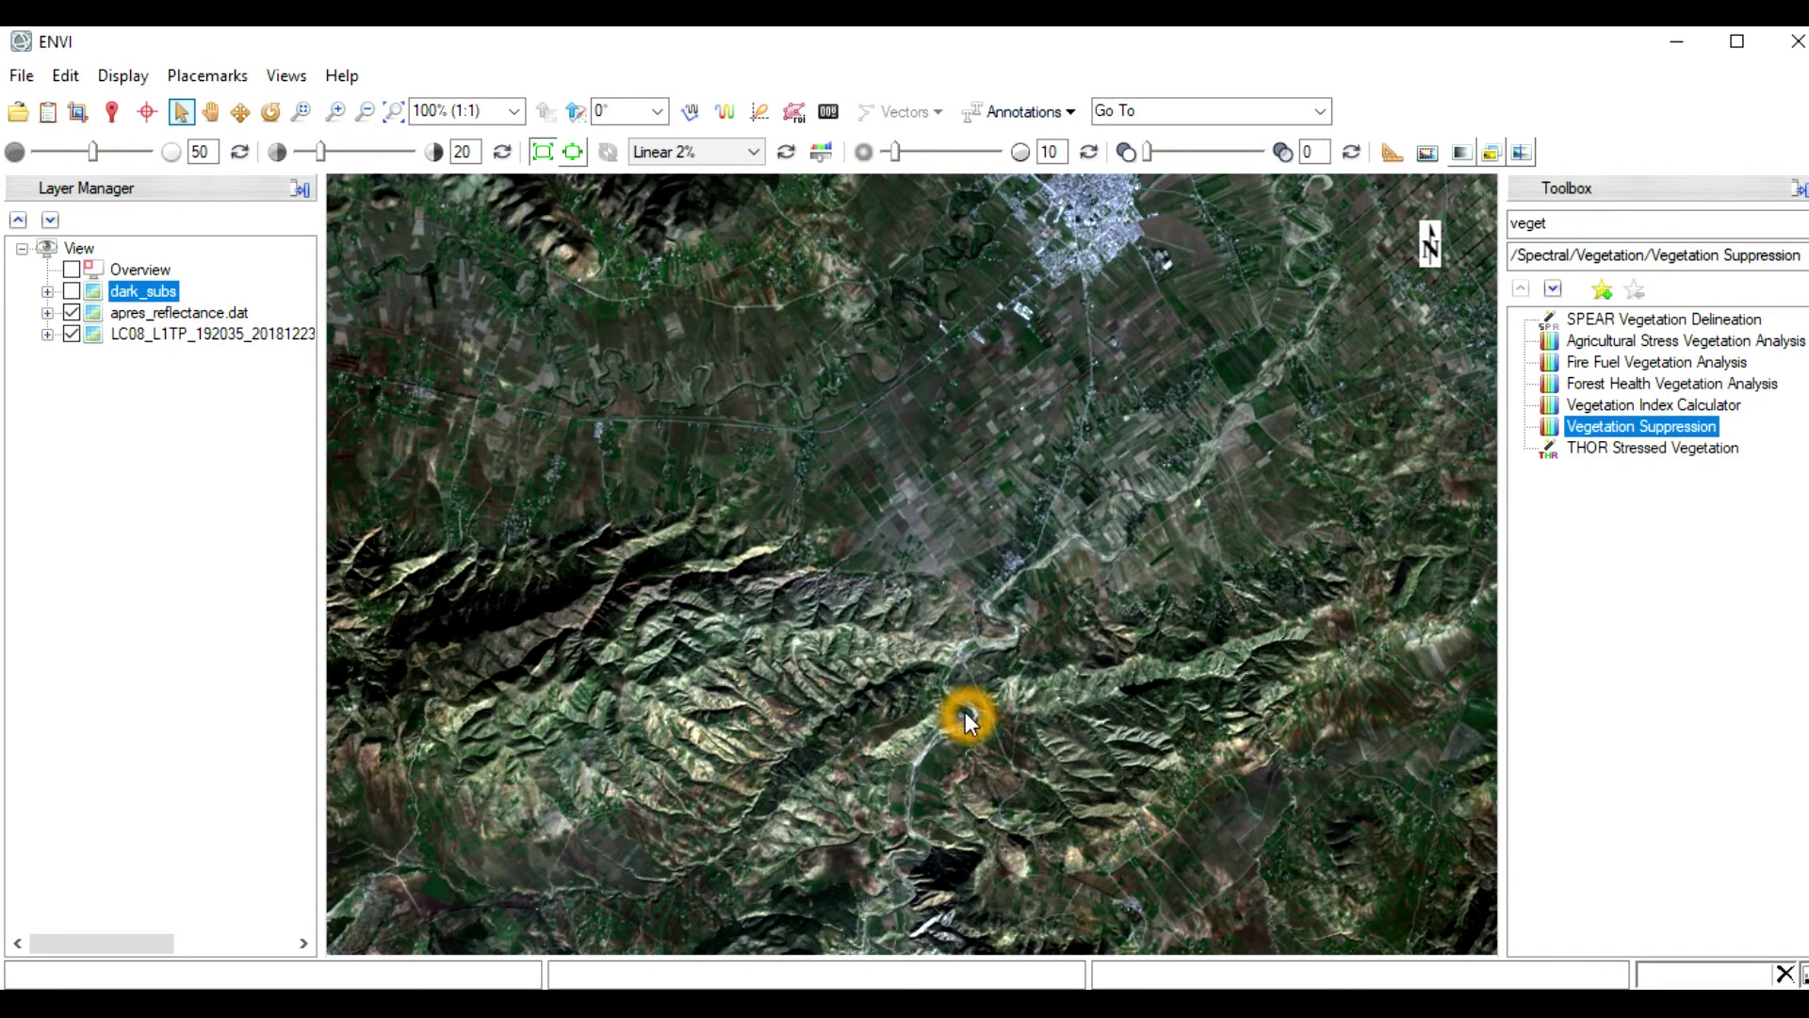
Set the ENVI-format output file to supression_vege in PROJET TUTO\document_à_utilisé and run the vegetation suppression with the result displayed
{"action": "left_click_drag", "start_coordinate": [952, 420], "coordinate": [857, 308]}
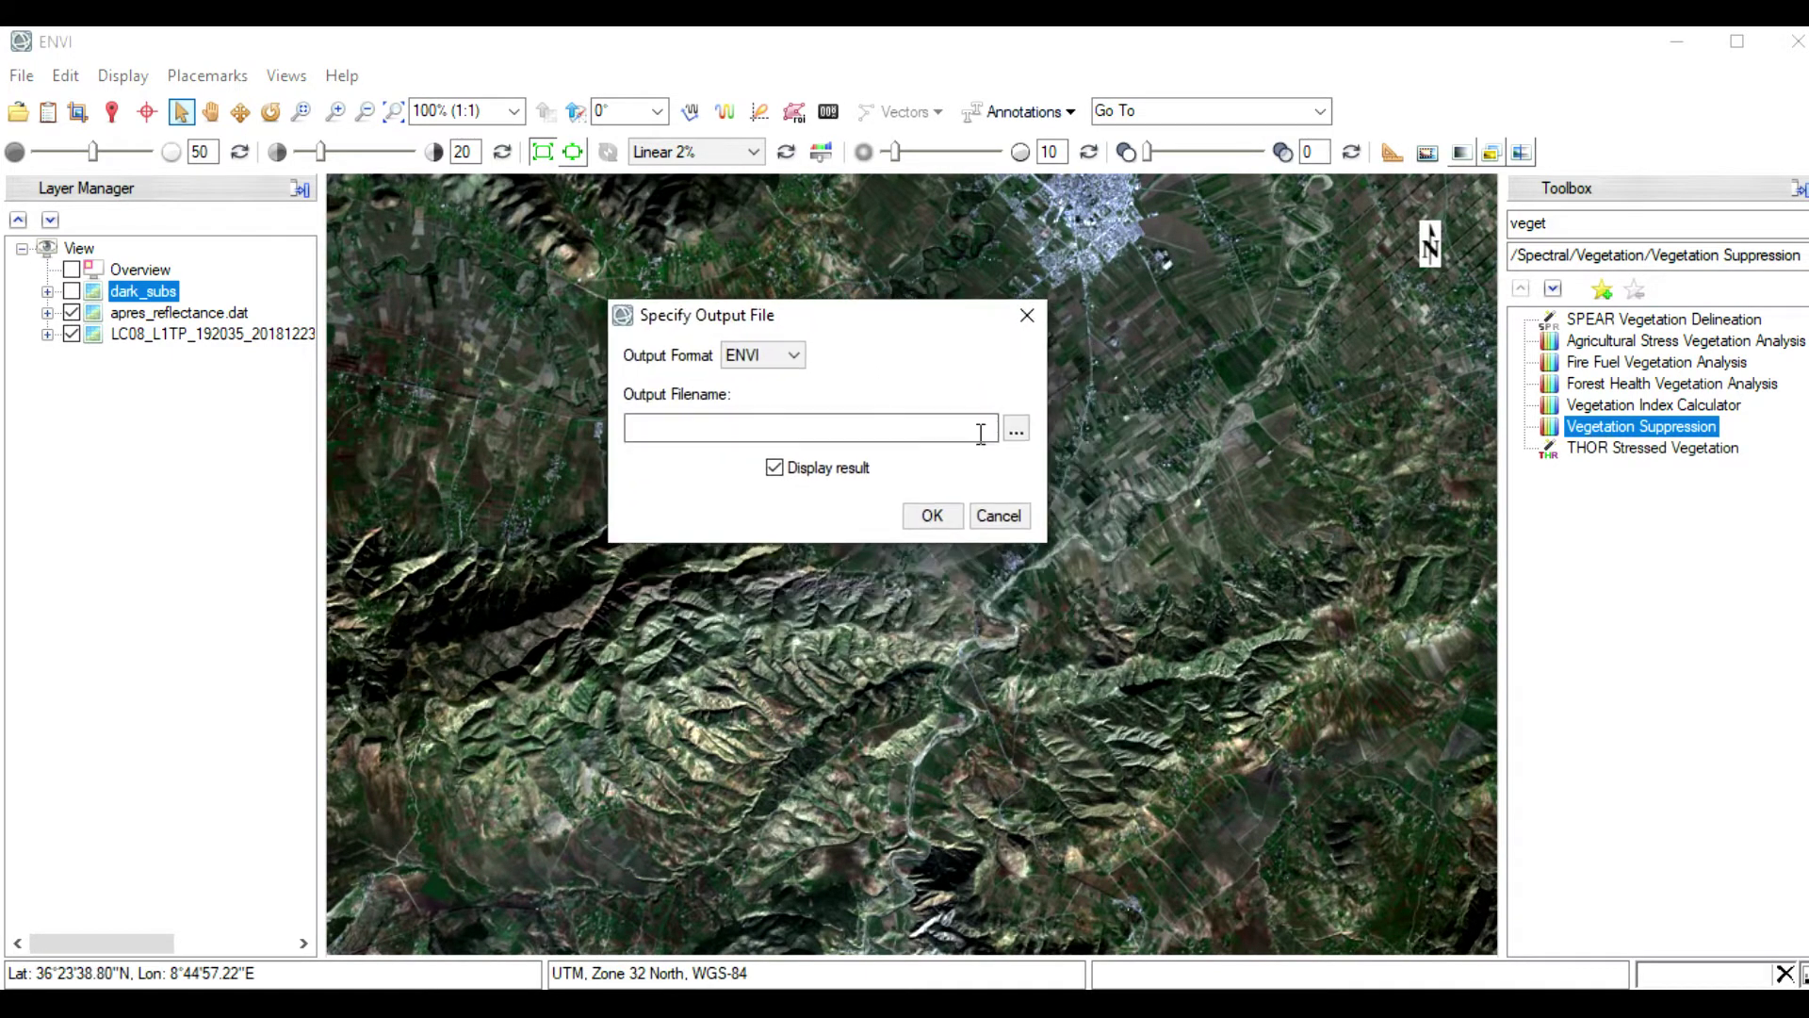
{"action": "left_click", "coordinate": [1015, 432]}
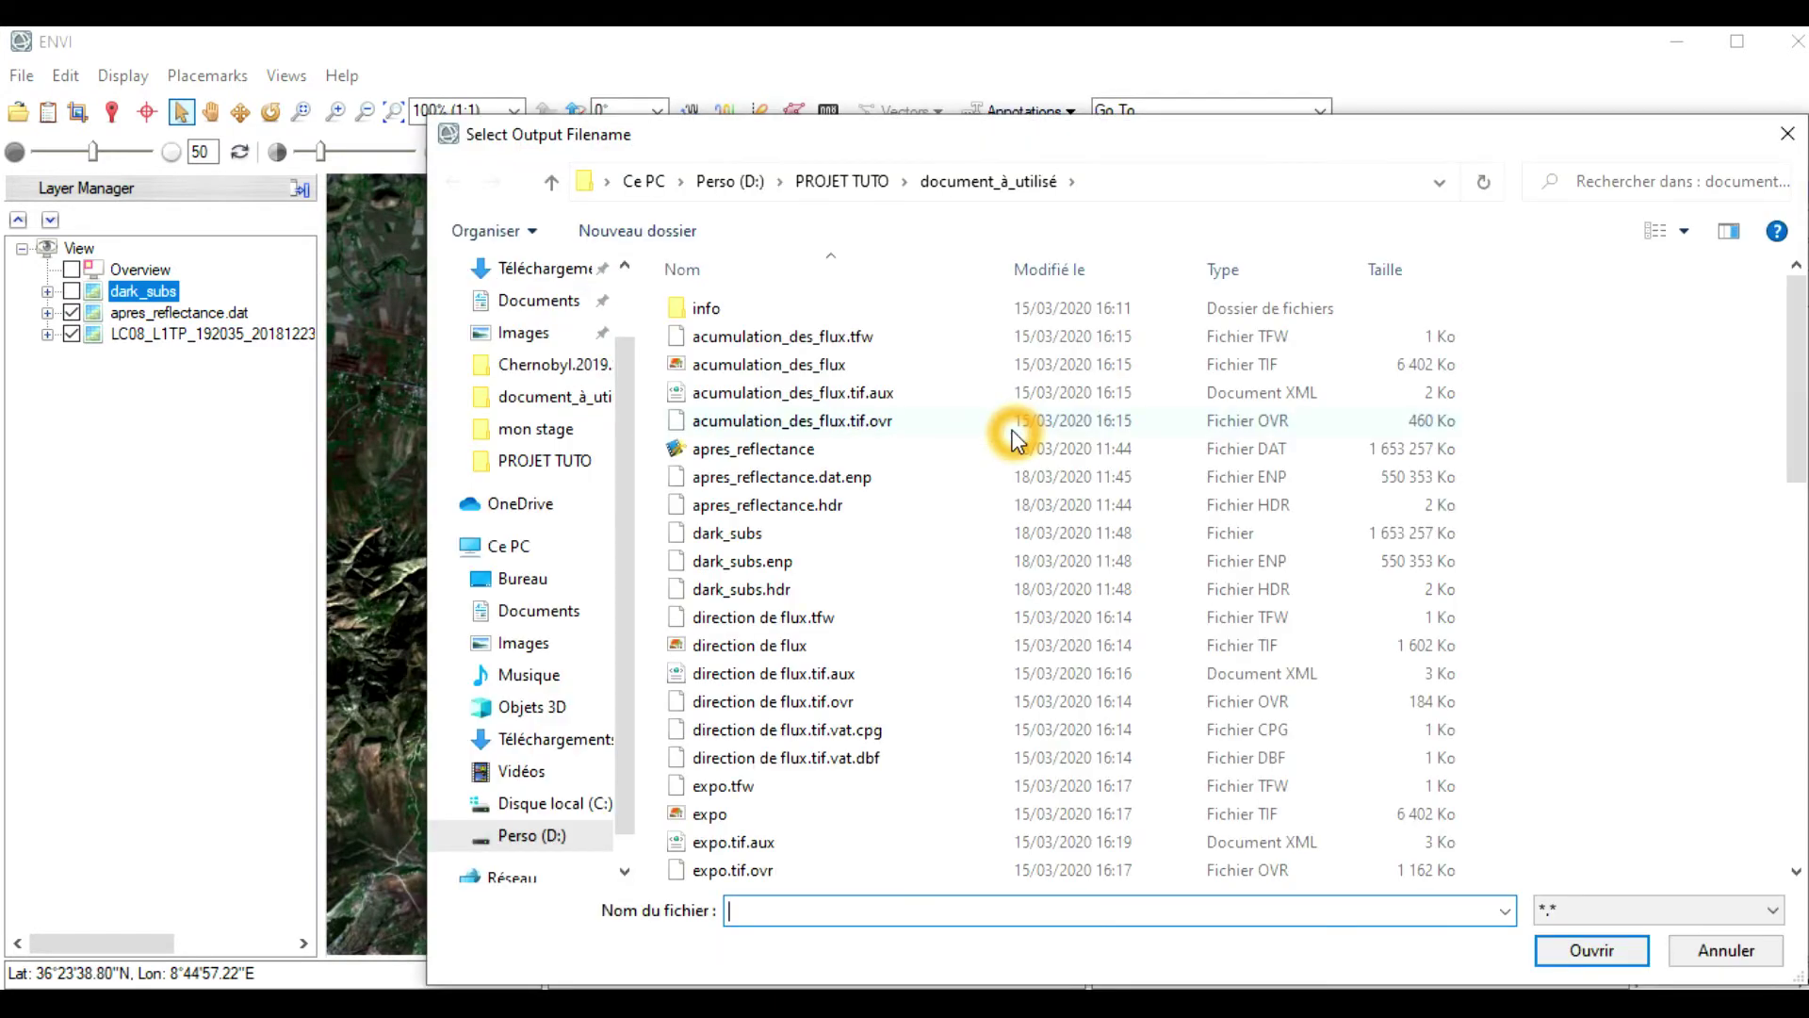
{"action": "left_click", "coordinate": [971, 908]}
{"action": "left_click", "coordinate": [956, 906]}
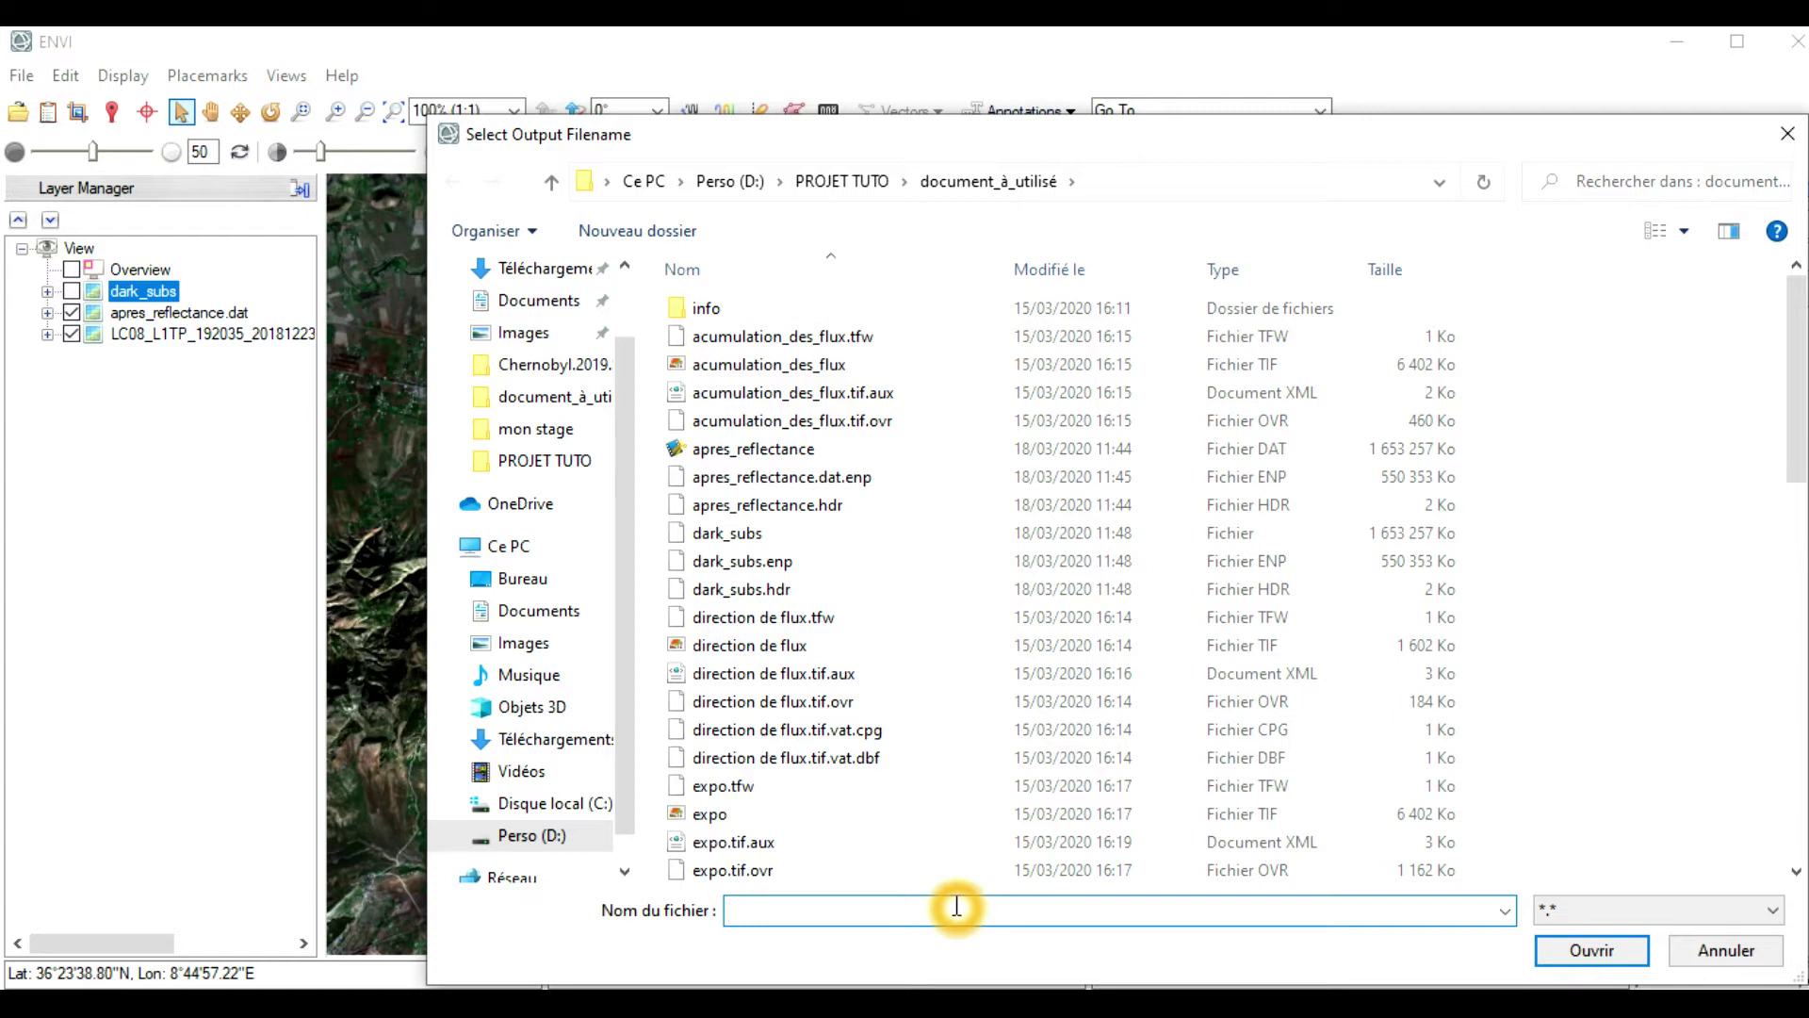
{"action": "type", "text": "supression "}
{"action": "type", "text": "vege"}
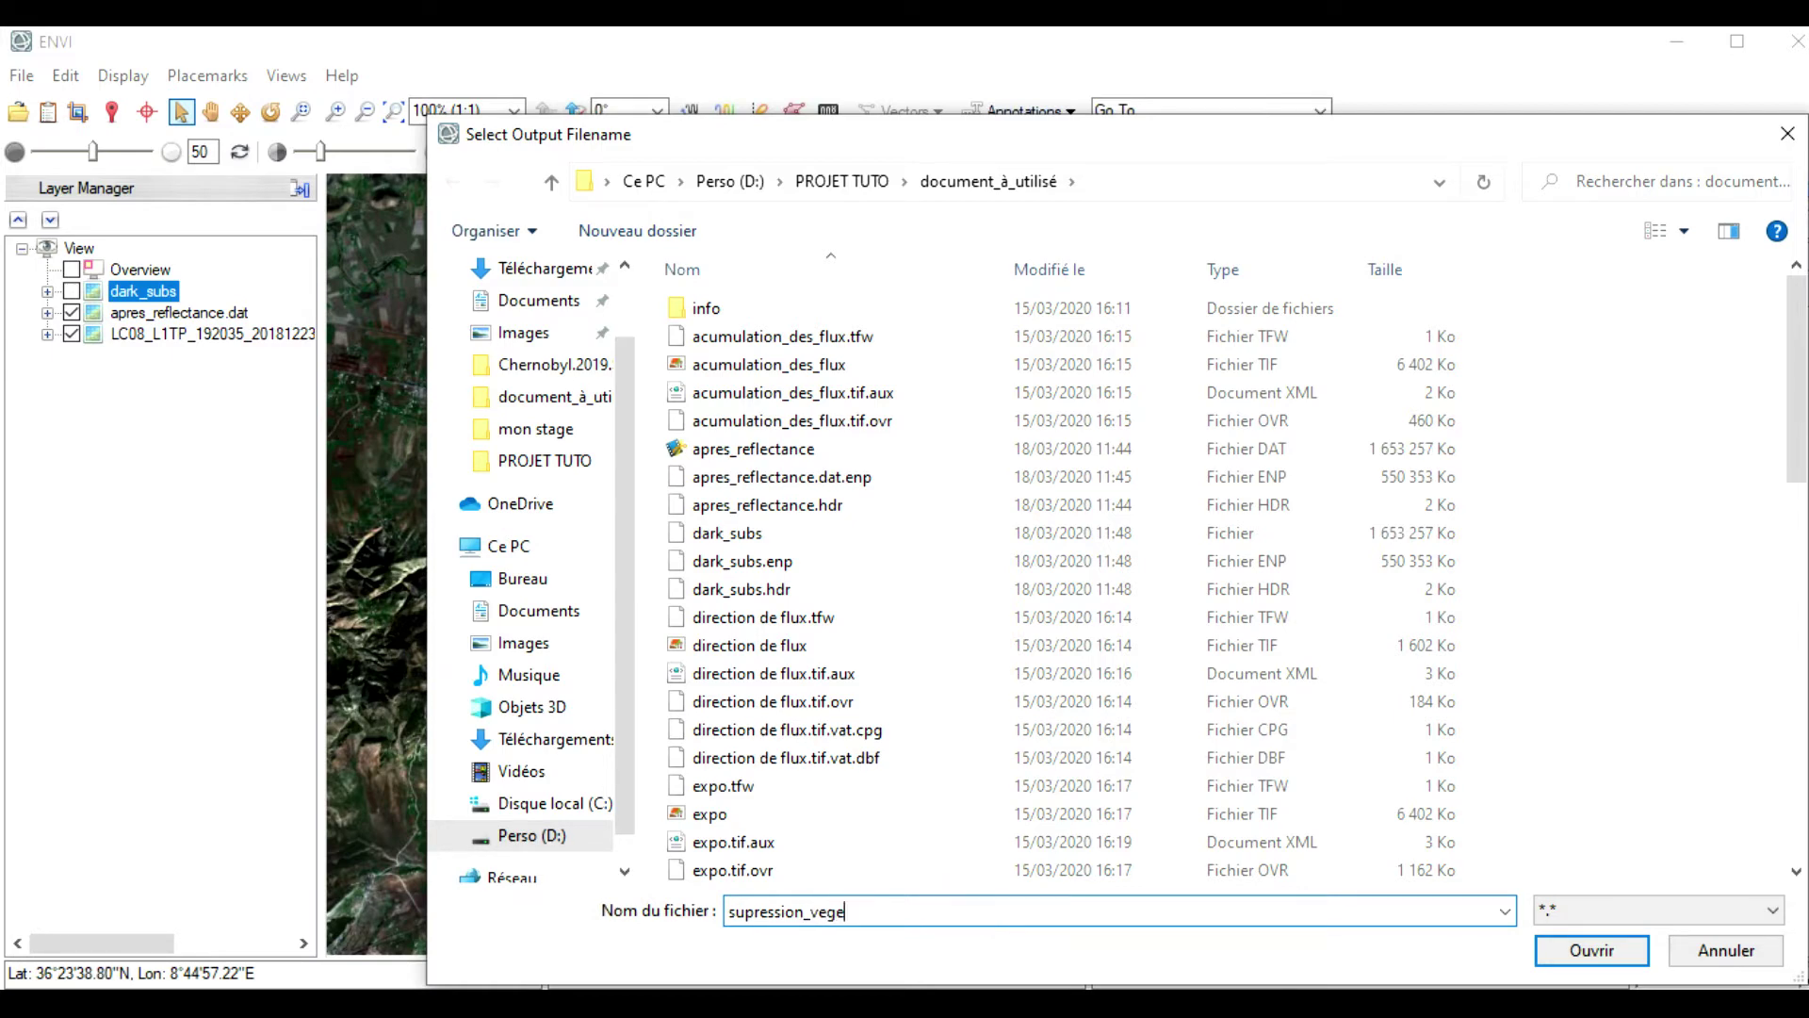
{"action": "left_click", "coordinate": [1636, 949]}
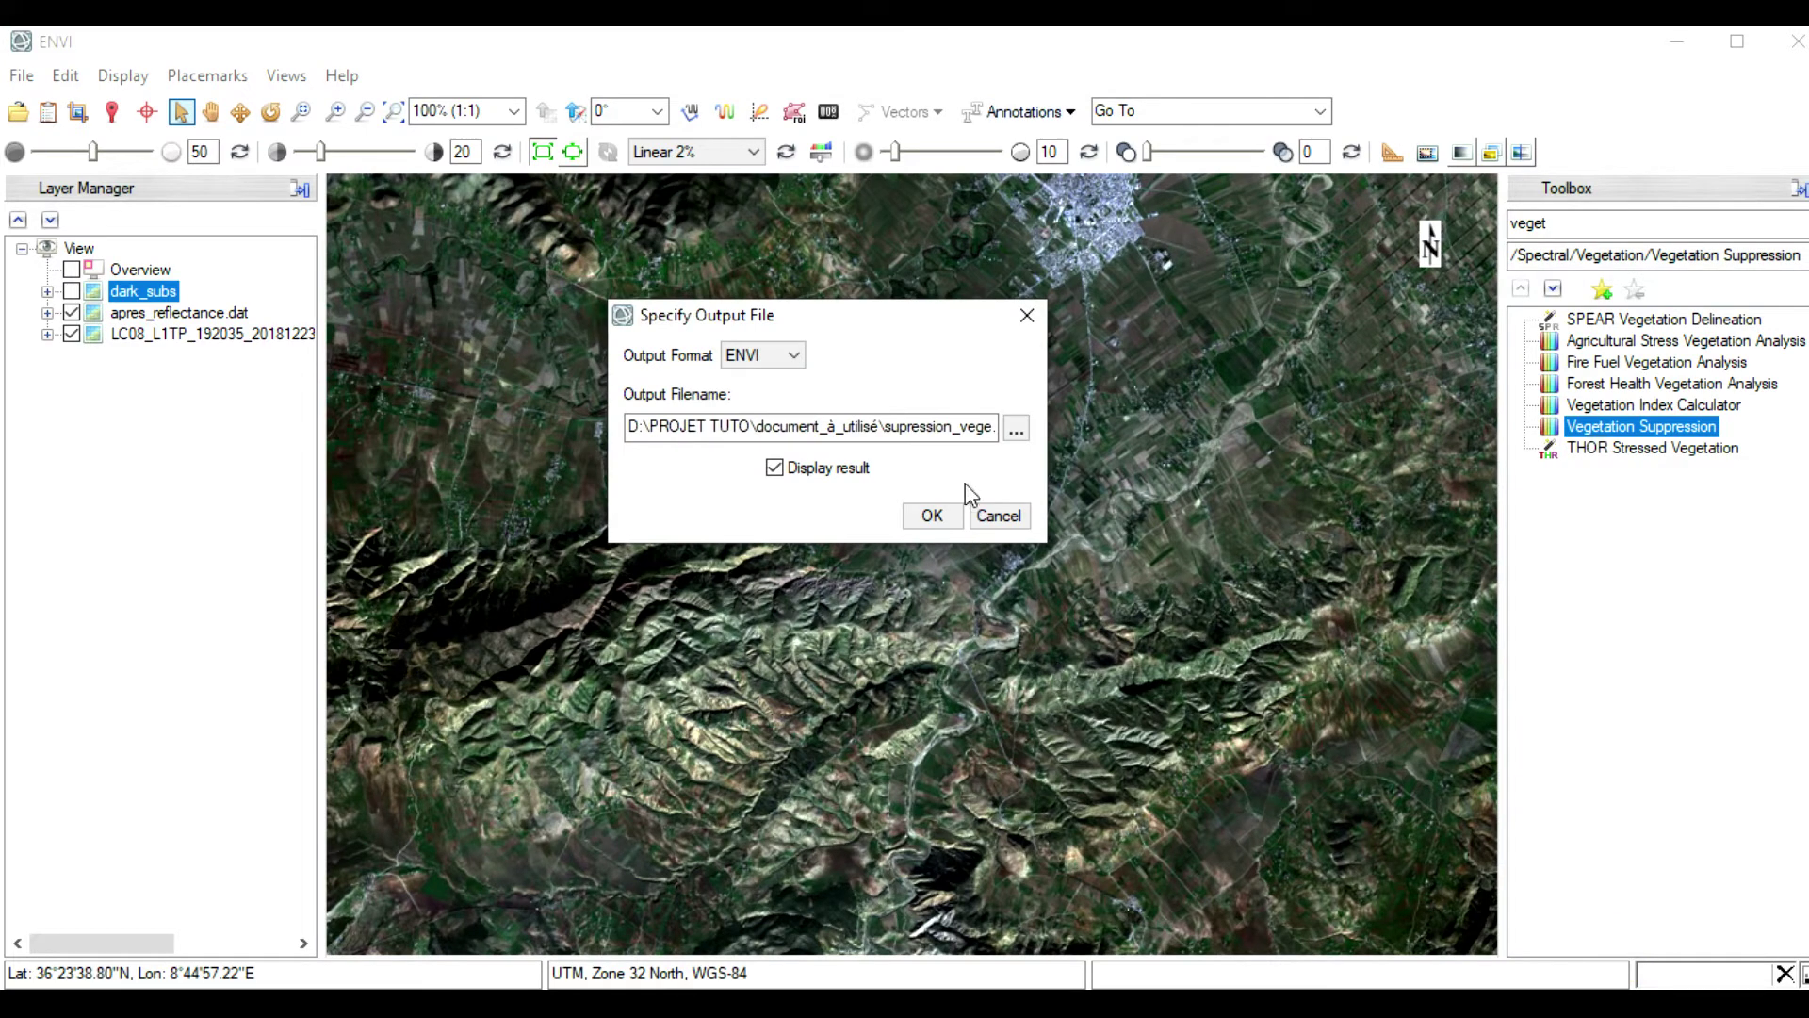
{"action": "left_click", "coordinate": [942, 518]}
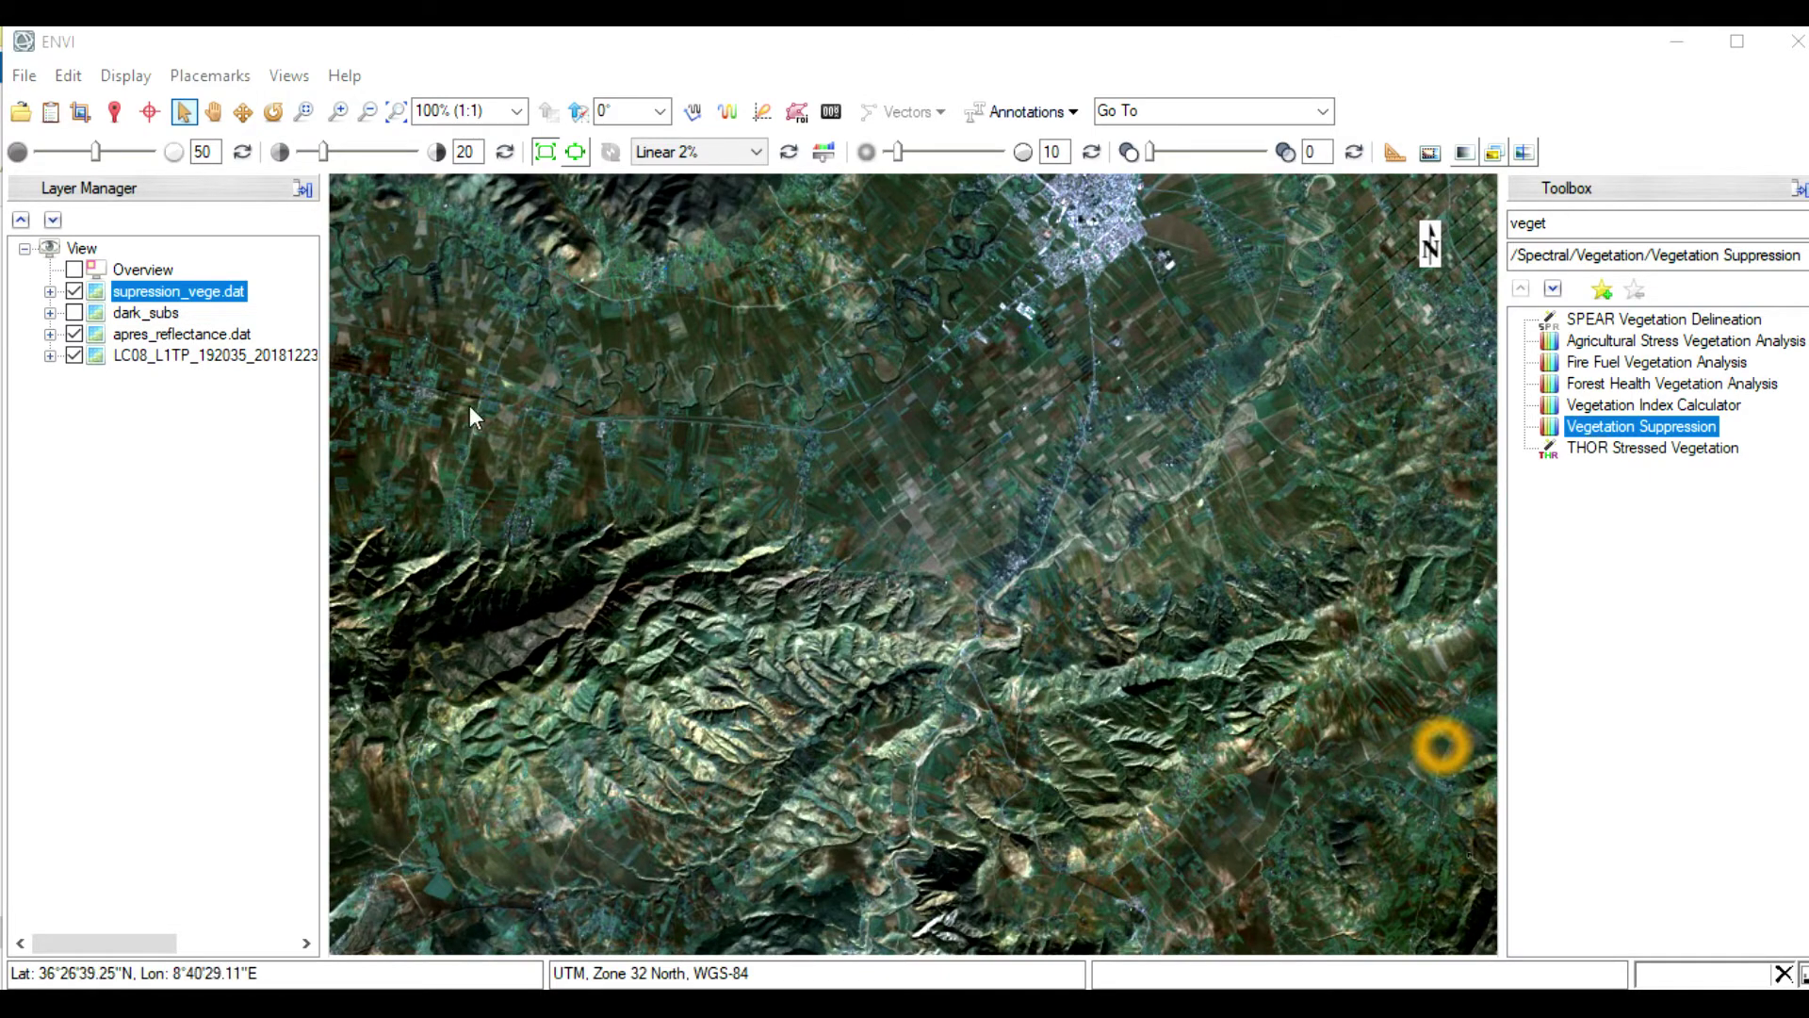
Hide apres_reflectance.dat and compare supression_vege.dat with the original Landsat layer by switching layer visibility
{"action": "left_click", "coordinate": [74, 334]}
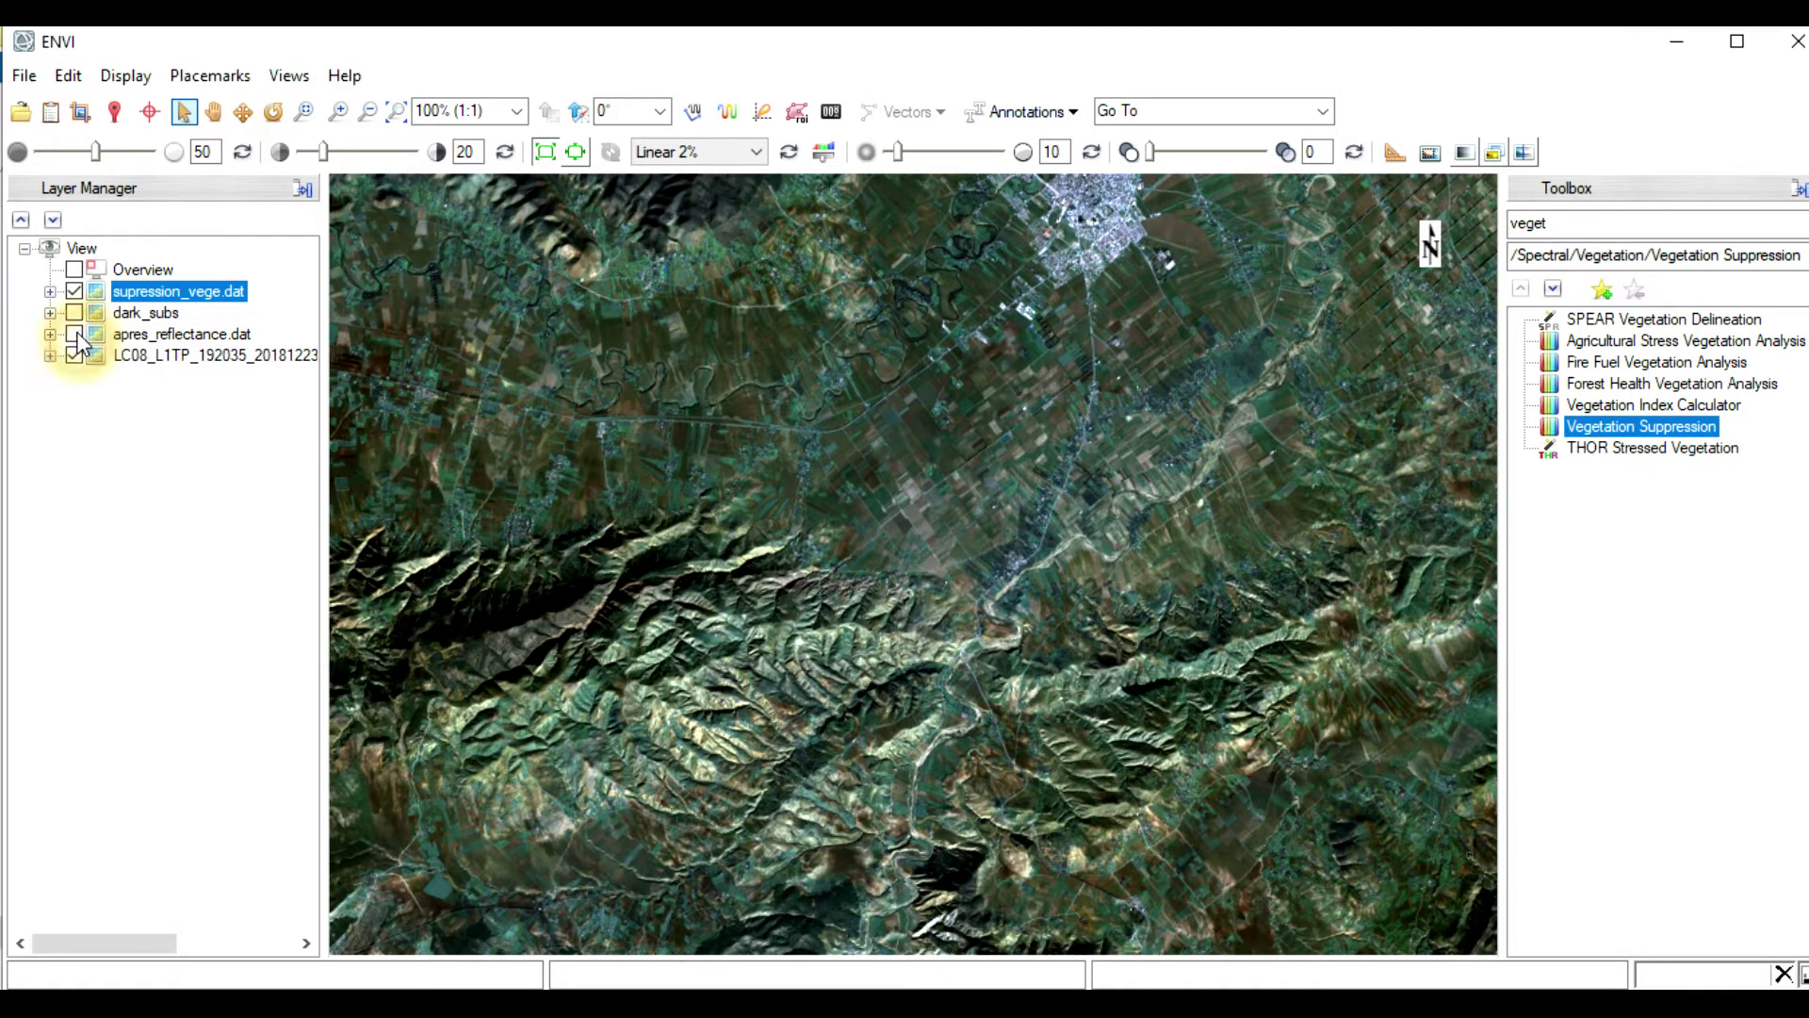
{"action": "left_click", "coordinate": [74, 292]}
{"action": "scroll", "coordinate": [1122, 659], "scroll_direction": "down", "scroll_amount": 5}
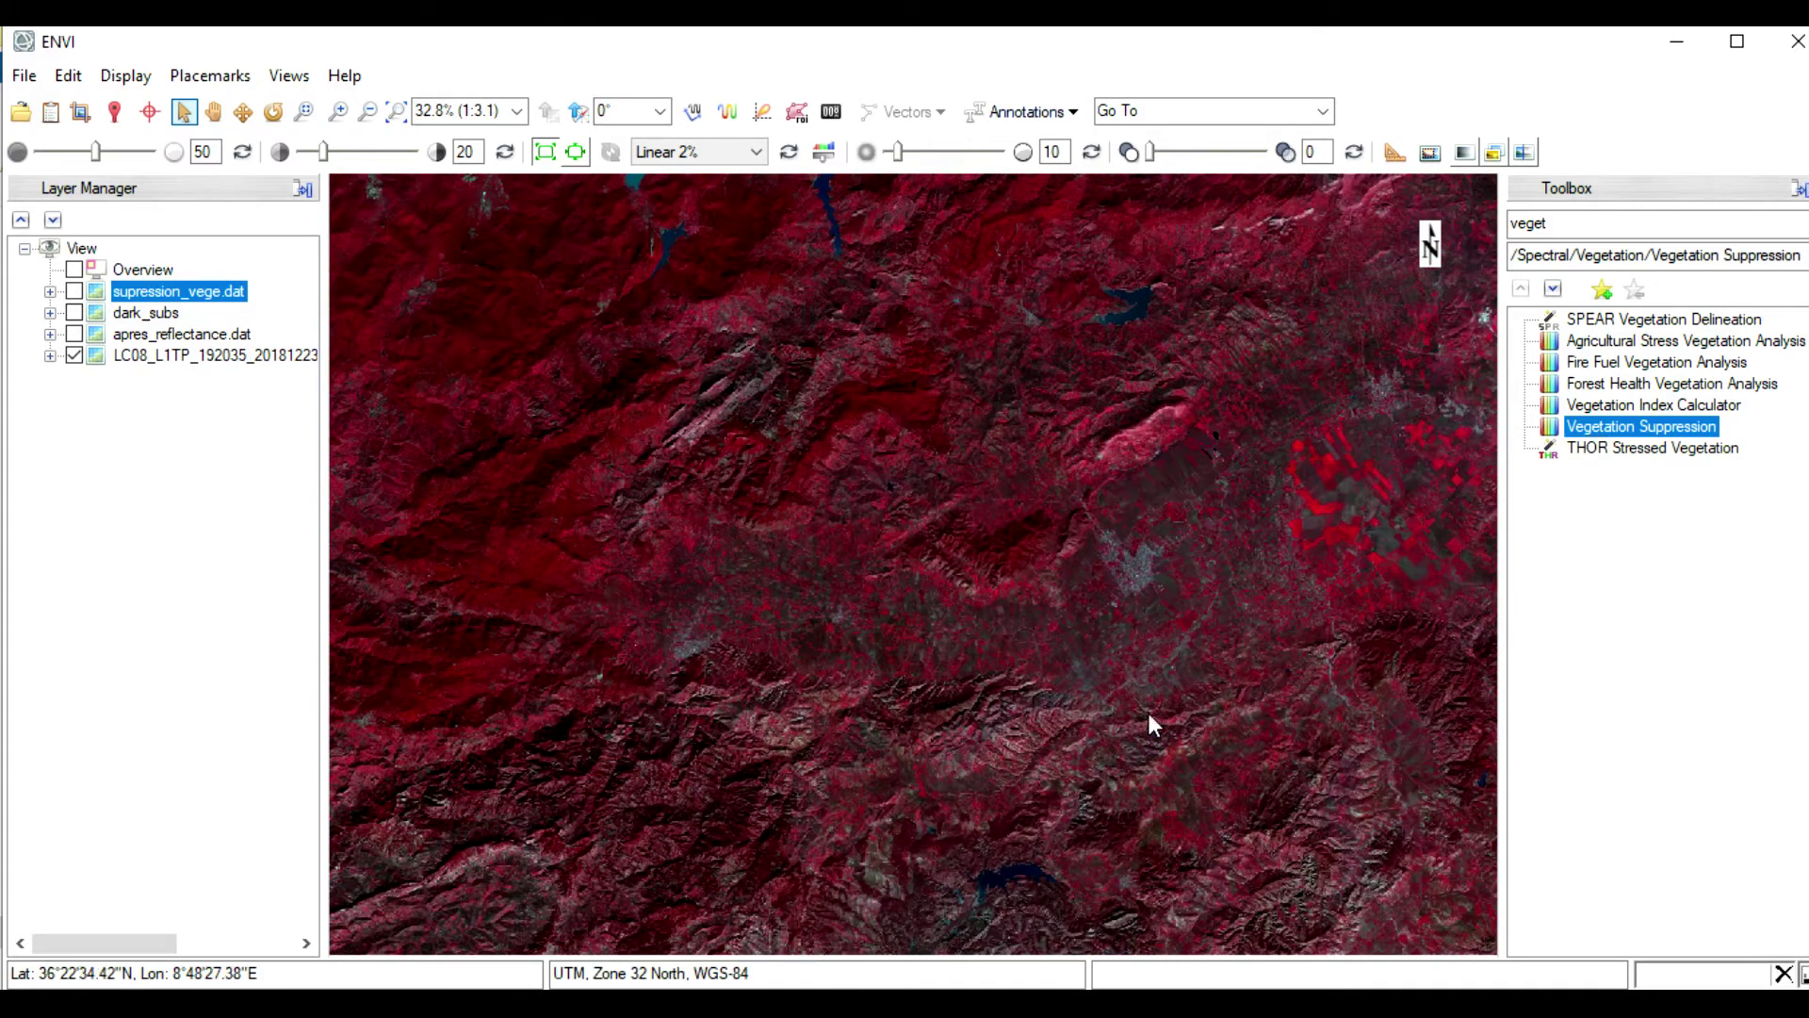
{"action": "middle_click", "coordinate": [1109, 675]}
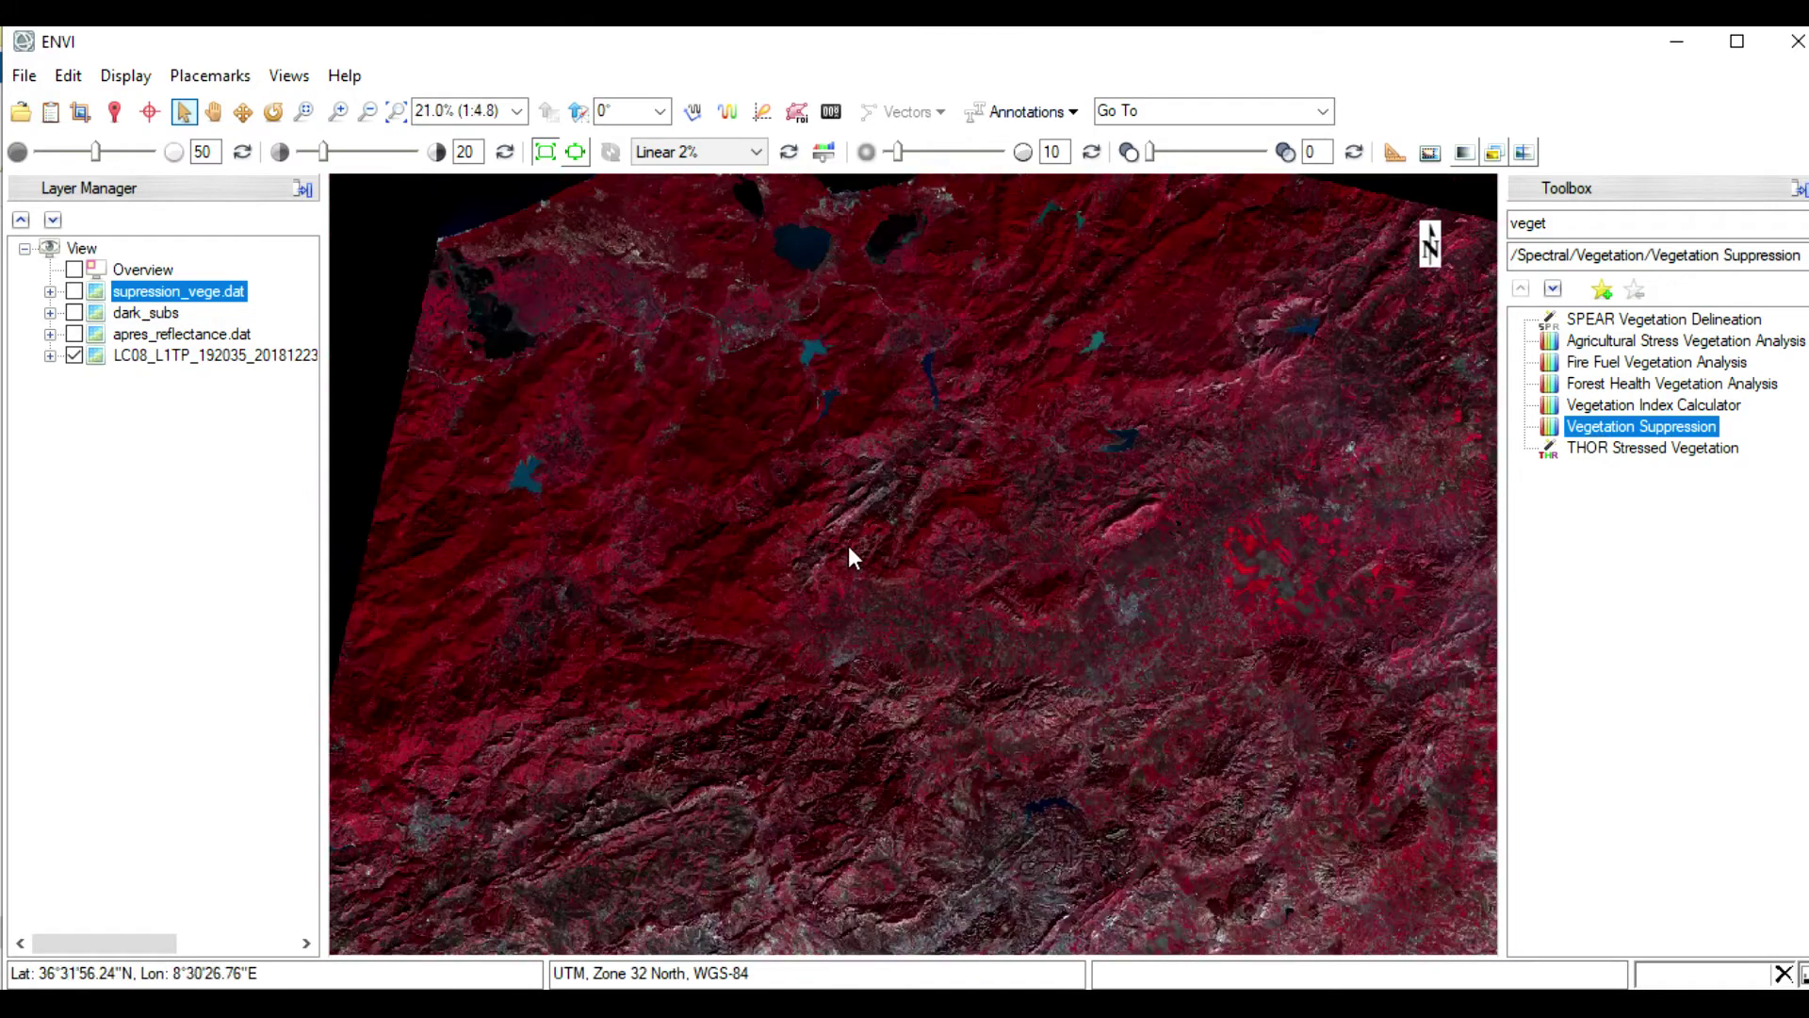
{"action": "middle_click", "coordinate": [749, 484]}
{"action": "left_click", "coordinate": [75, 291]}
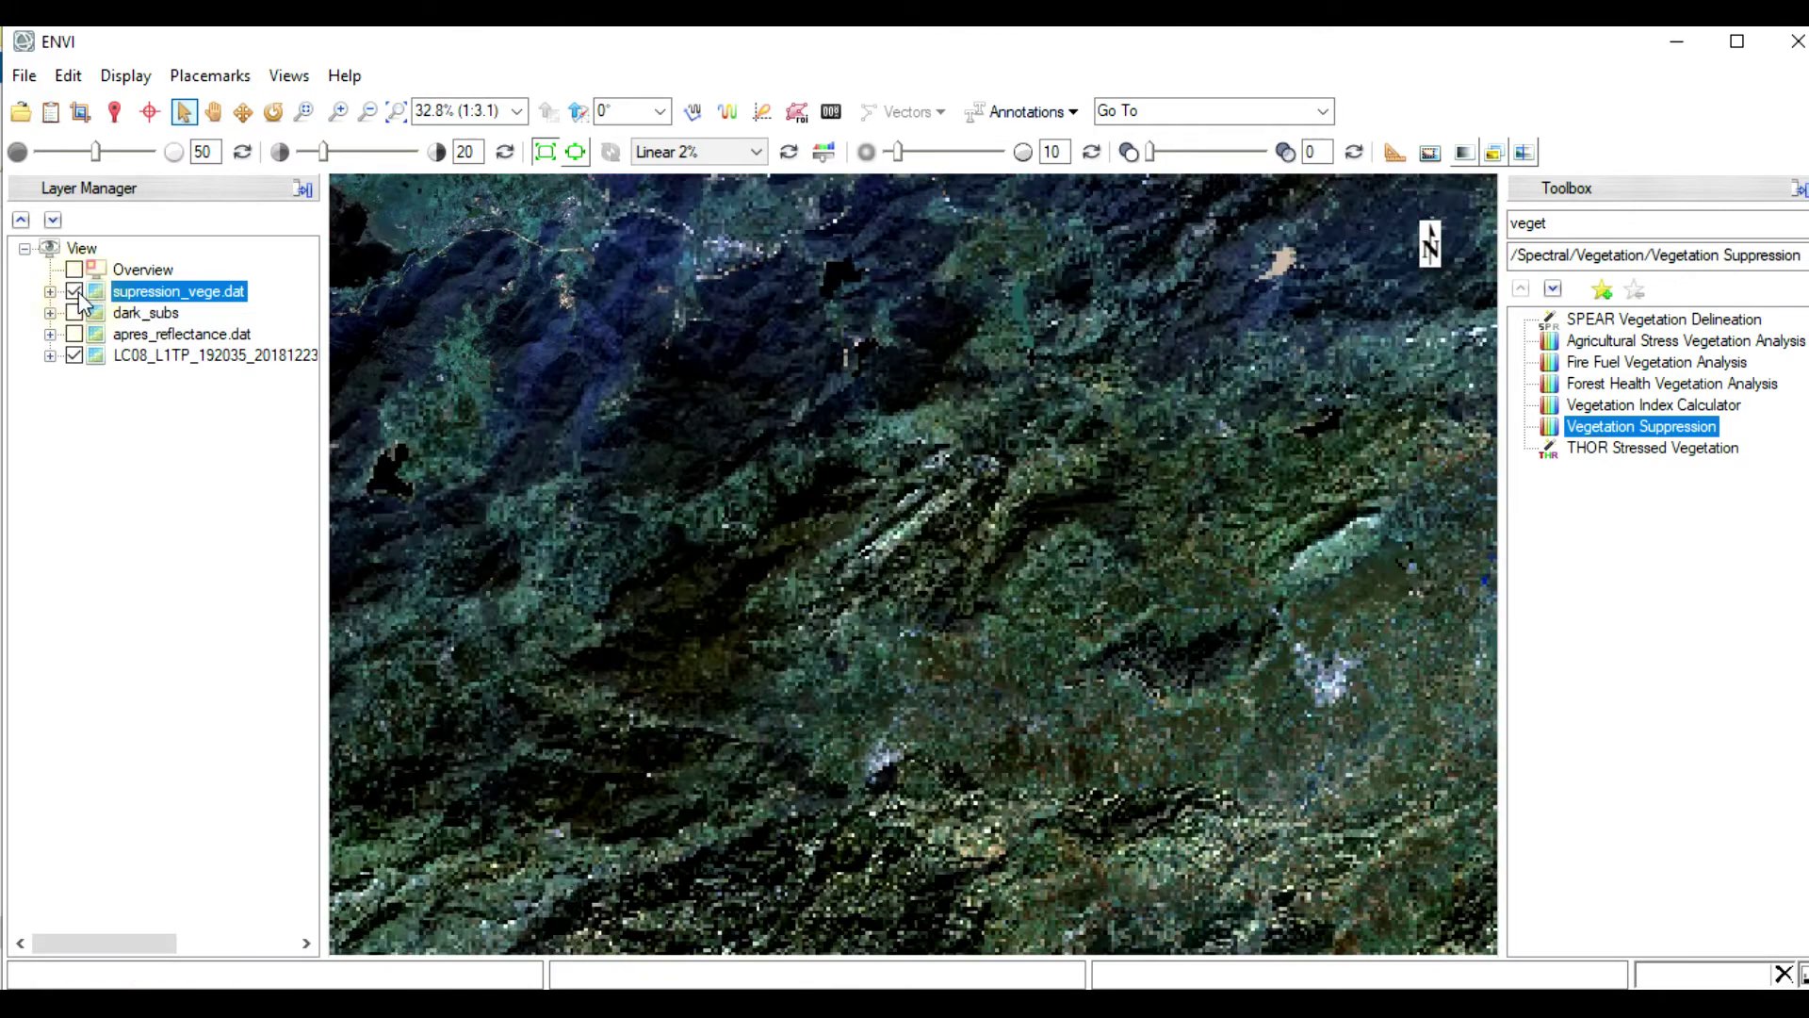
{"action": "scroll", "coordinate": [645, 412], "scroll_direction": "up", "scroll_amount": 1}
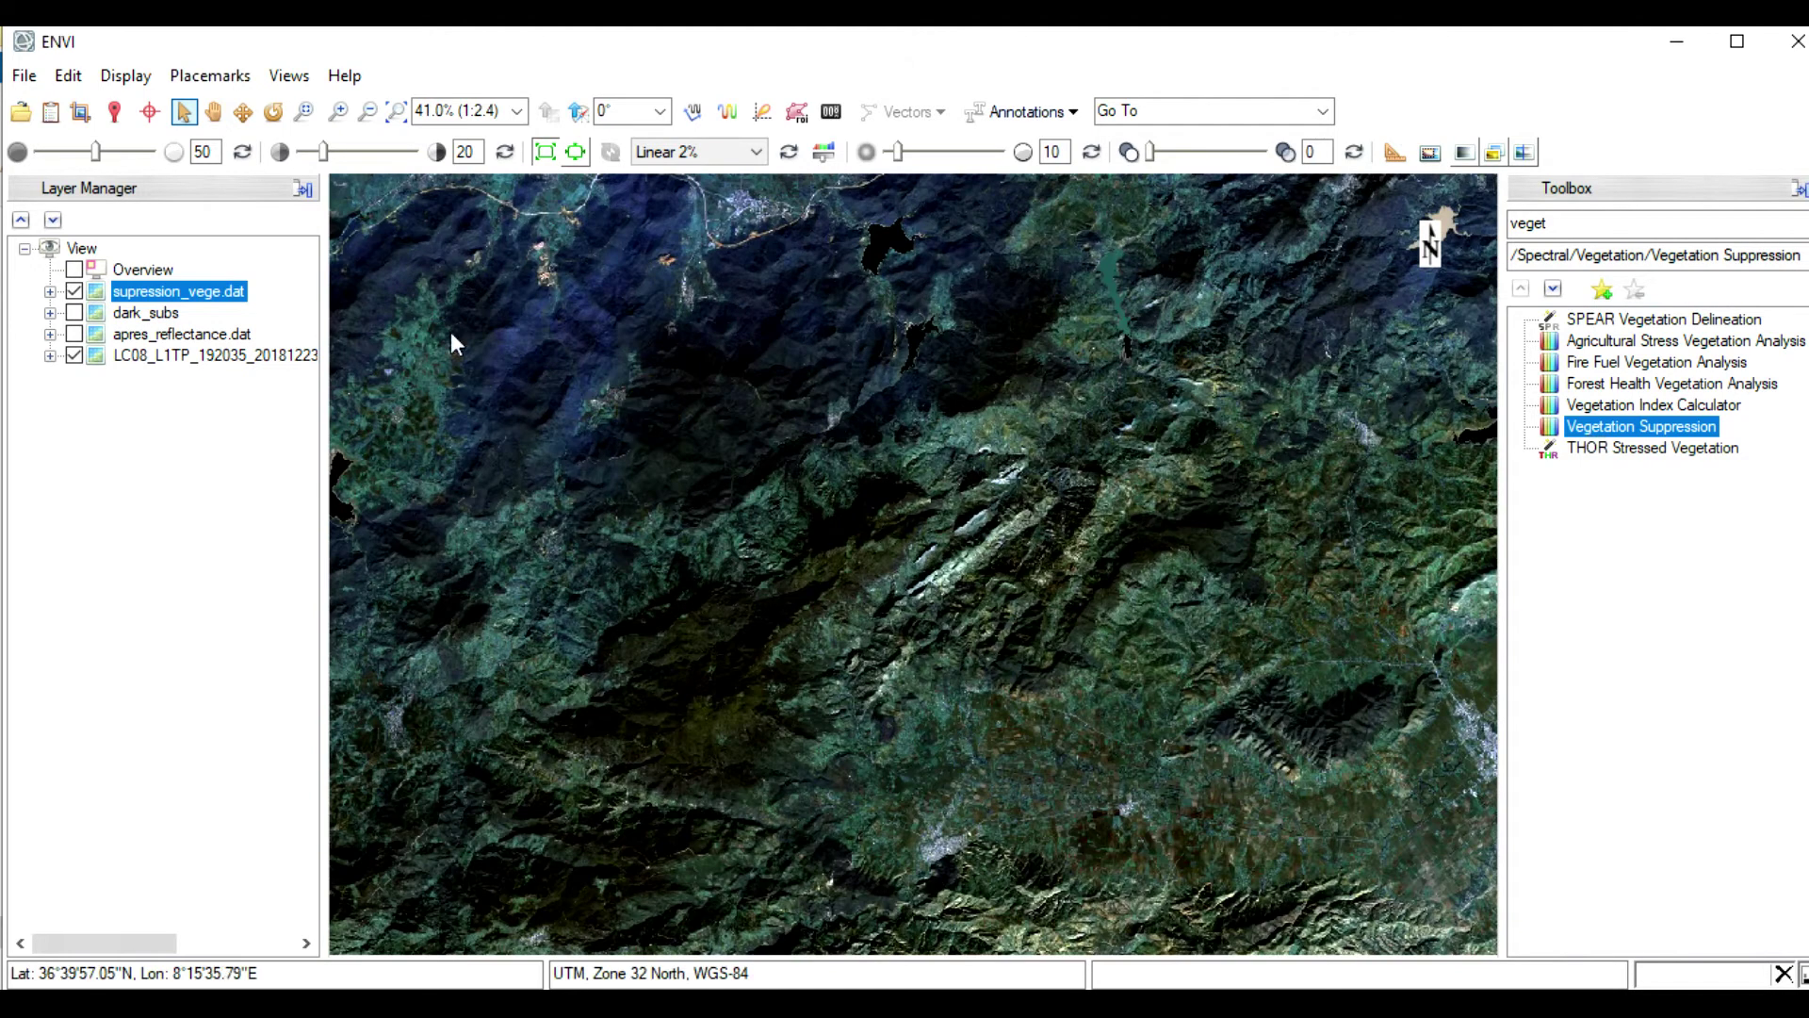
Try a false-colour display of supression_vege.dat with Near Infrared as red, Red as green and Green as blue
{"action": "right_click", "coordinate": [156, 300]}
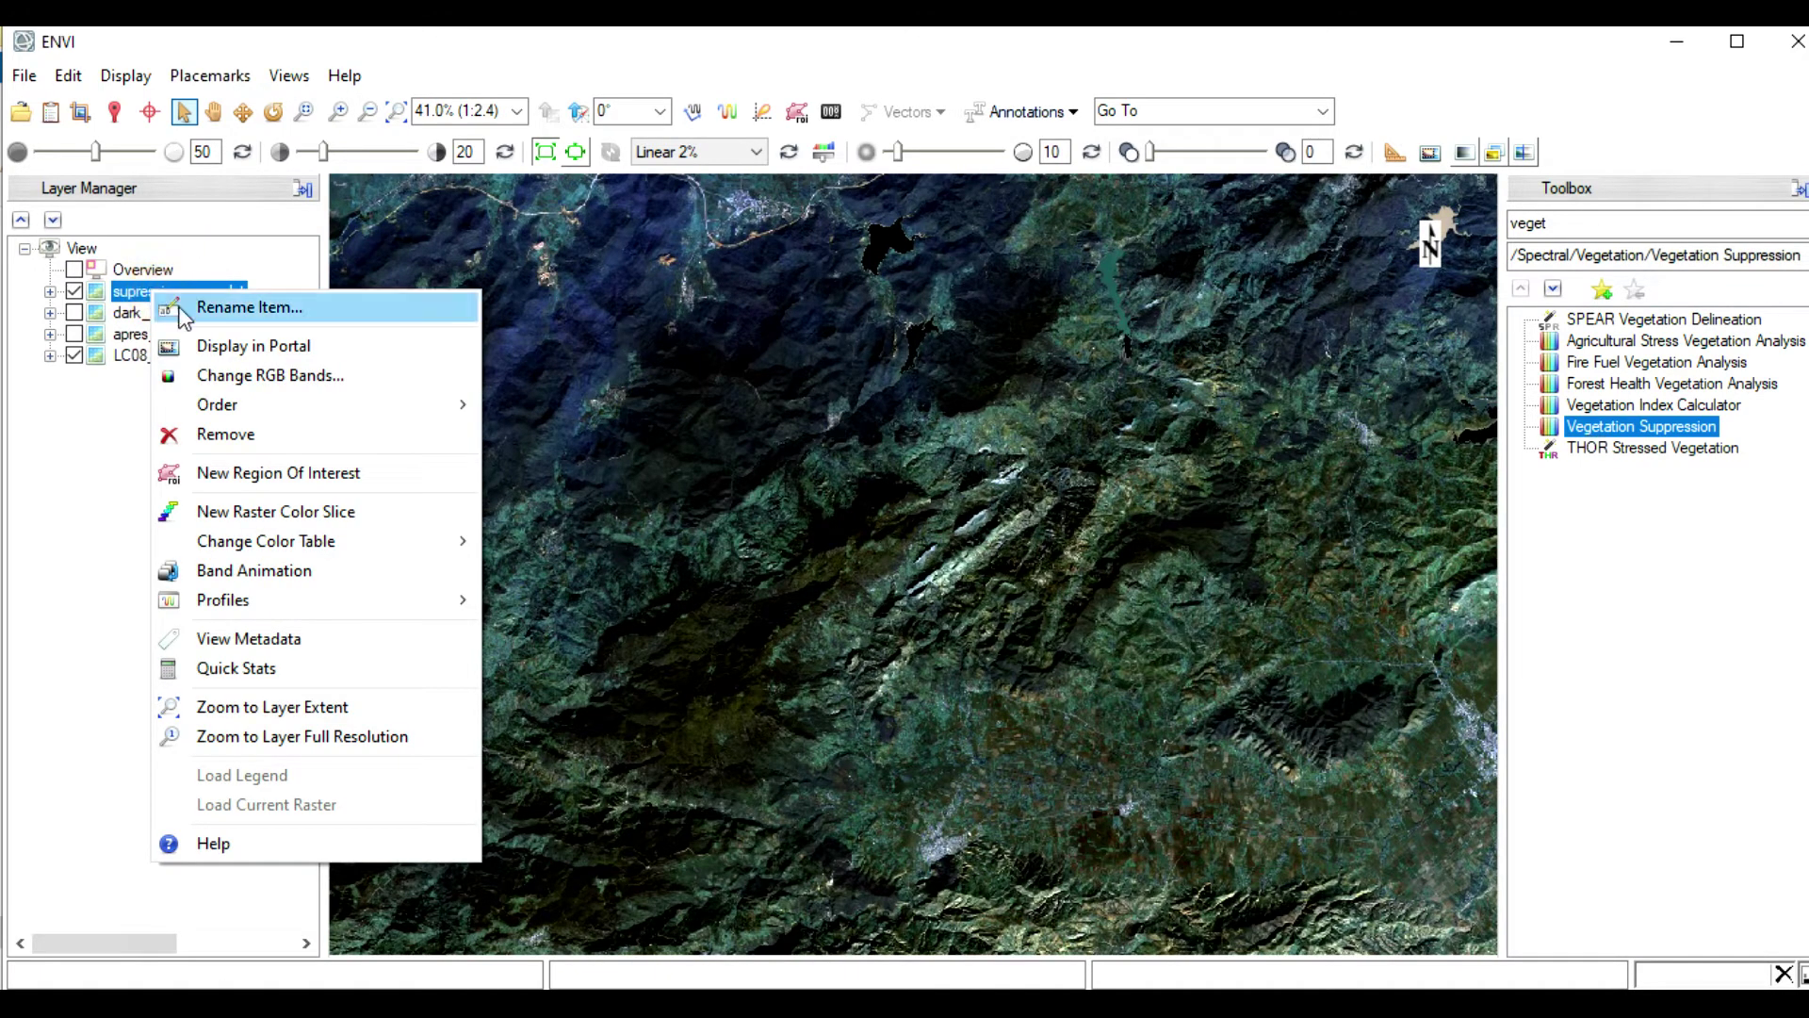
{"action": "left_click", "coordinate": [311, 382]}
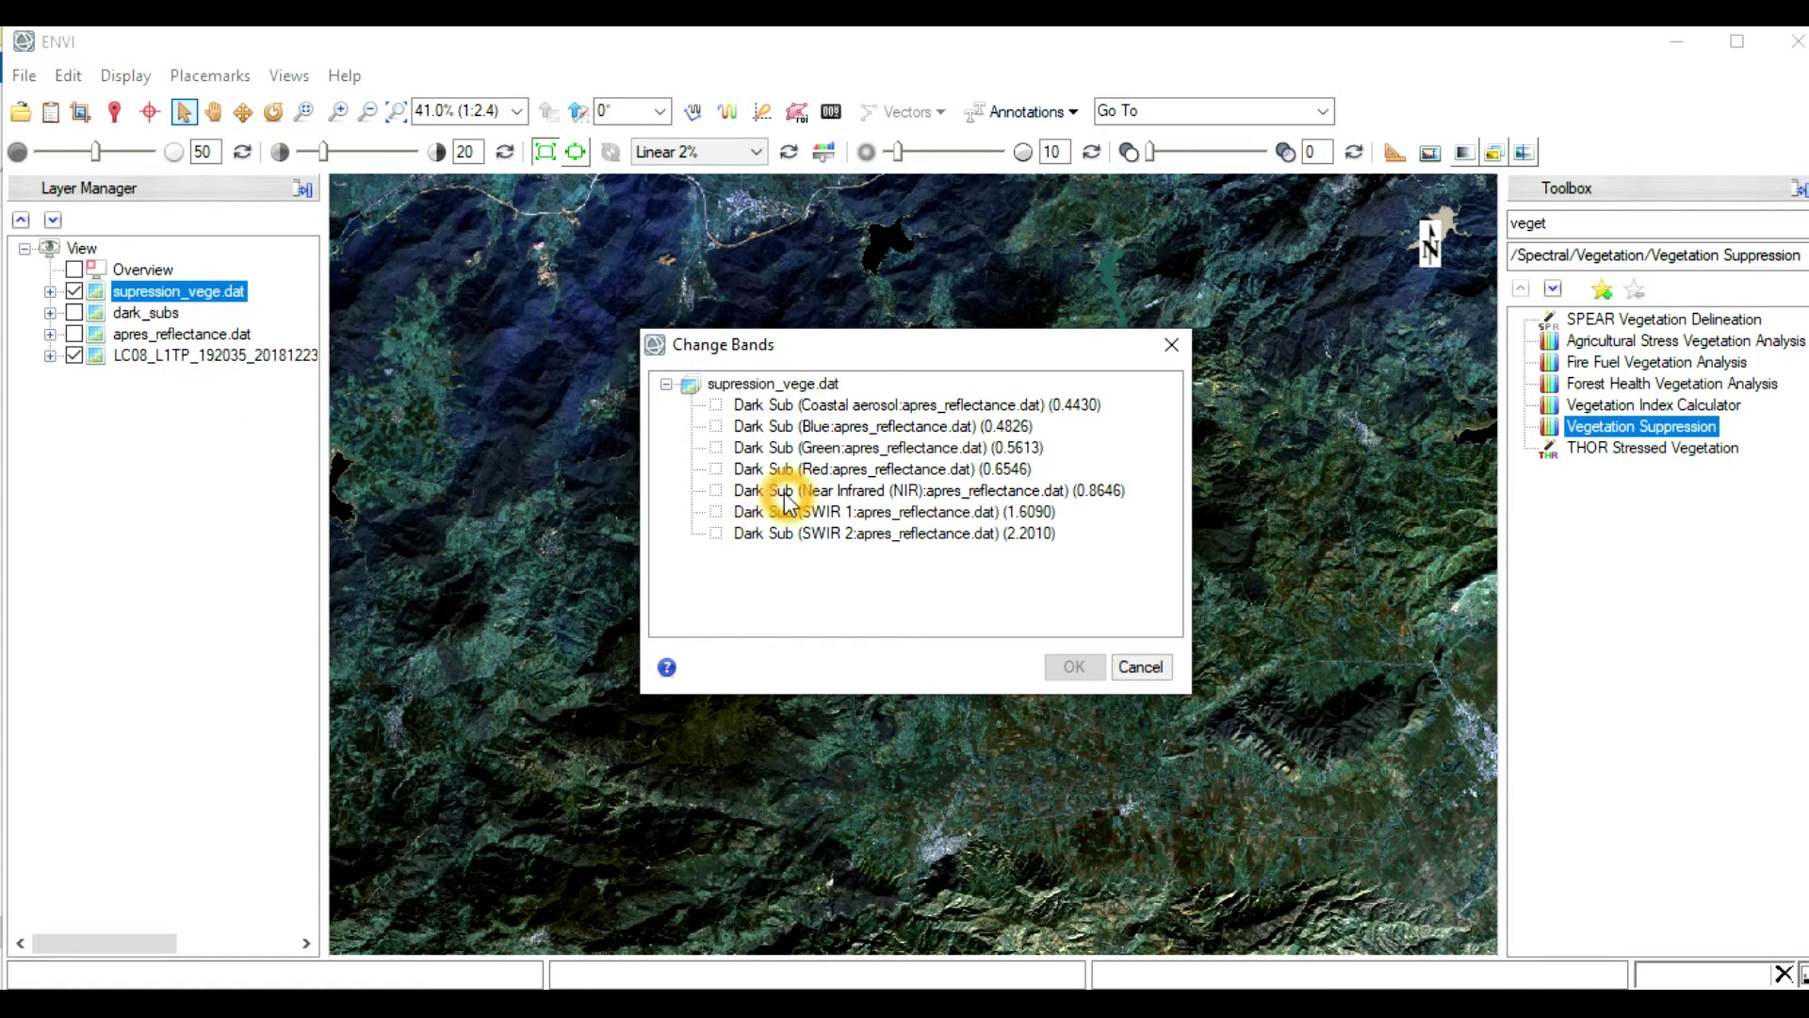
{"action": "left_click", "coordinate": [716, 491]}
{"action": "left_click", "coordinate": [717, 491]}
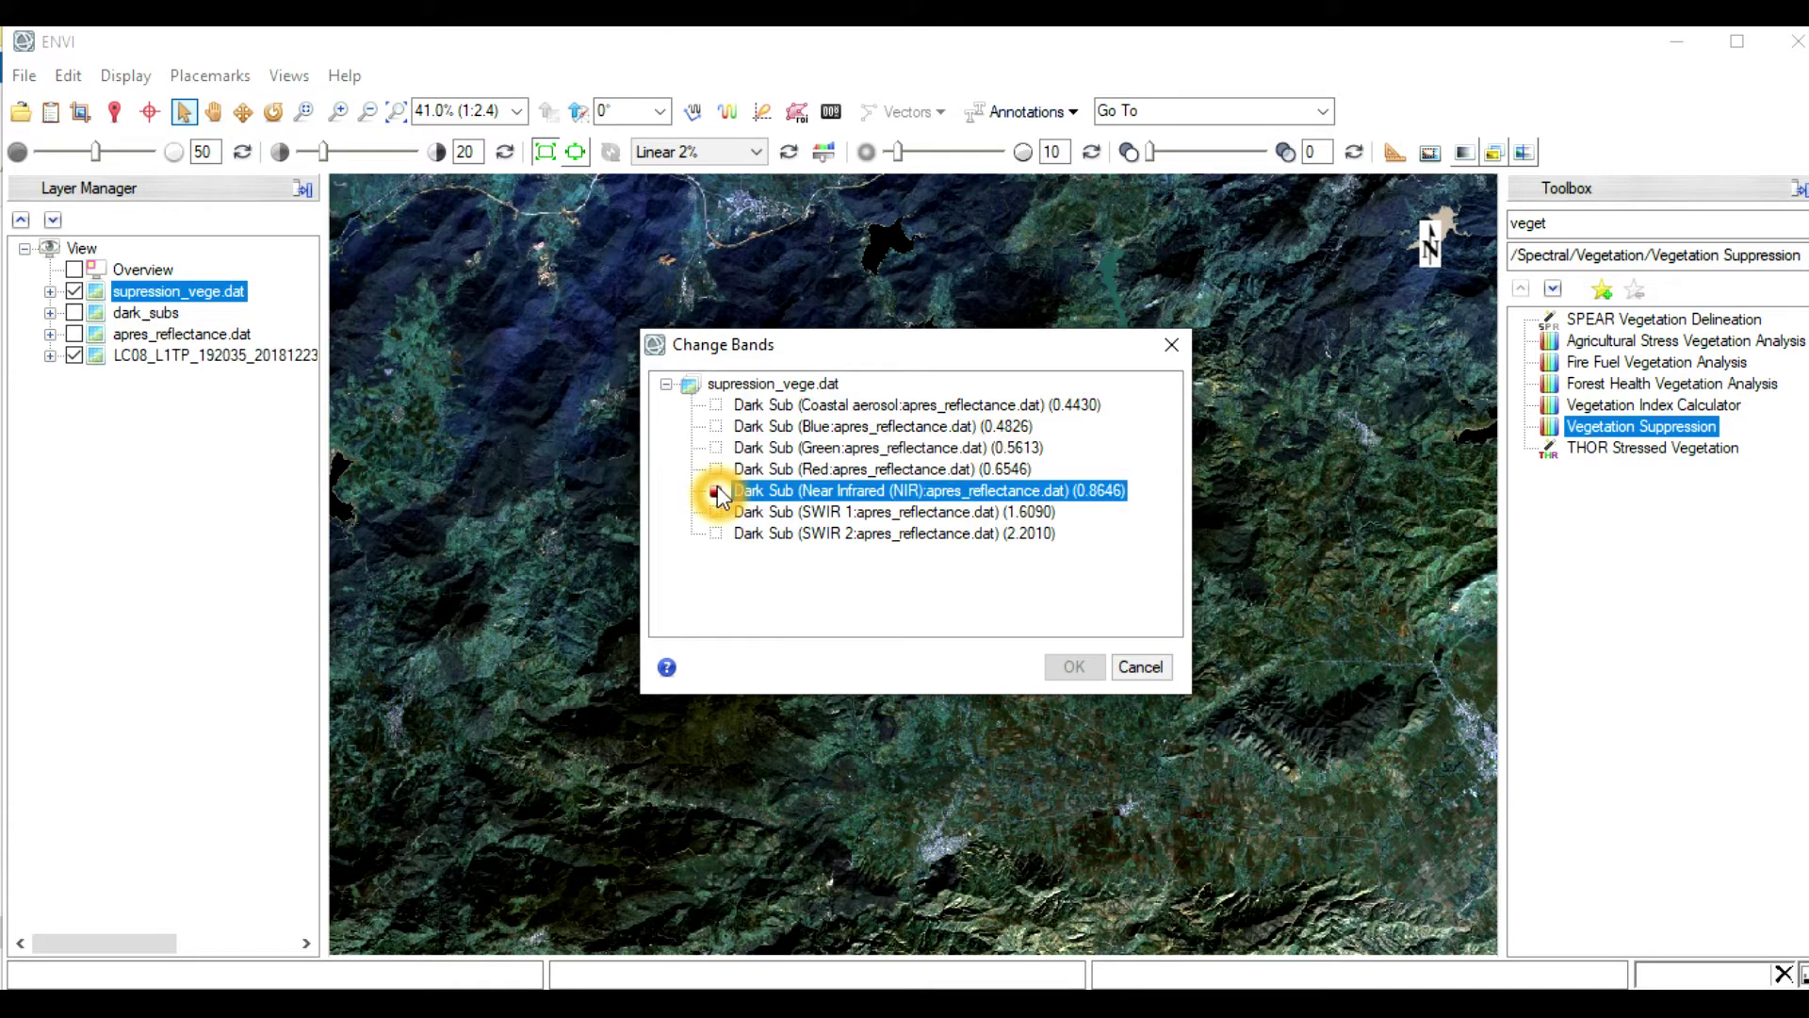
{"action": "left_click", "coordinate": [717, 470]}
{"action": "left_click", "coordinate": [717, 448]}
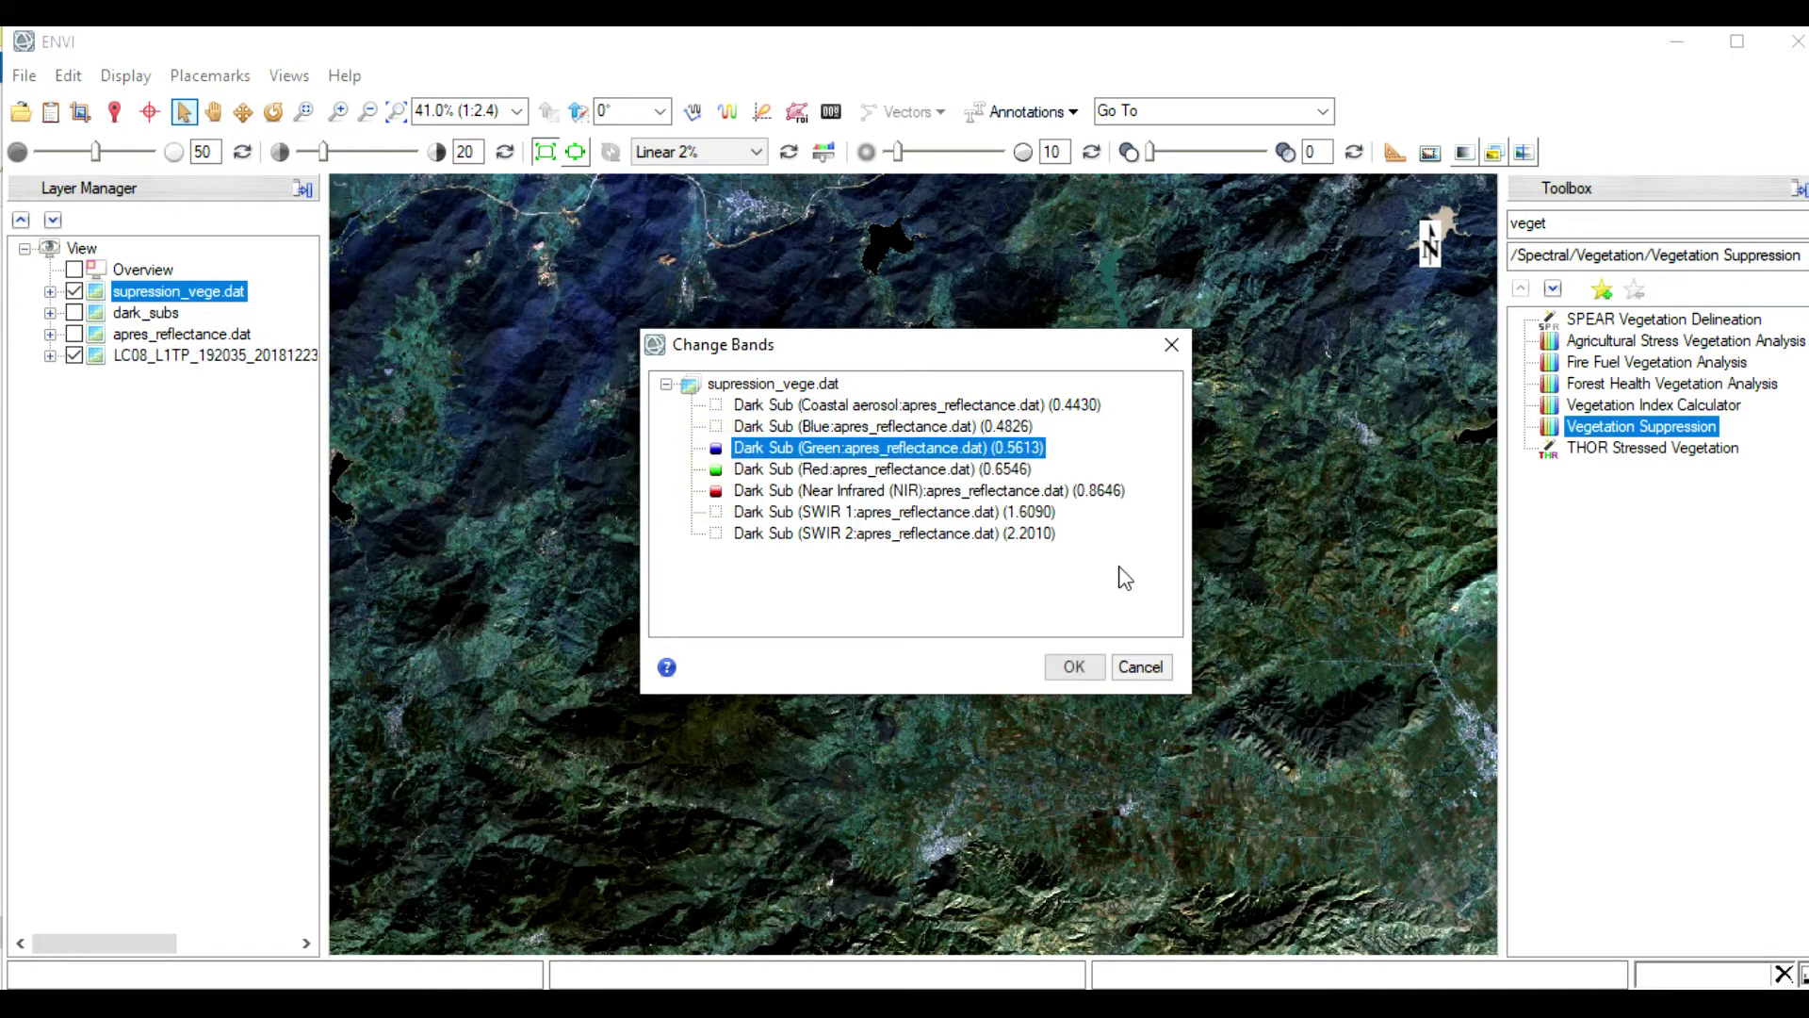
{"action": "left_click", "coordinate": [1089, 666]}
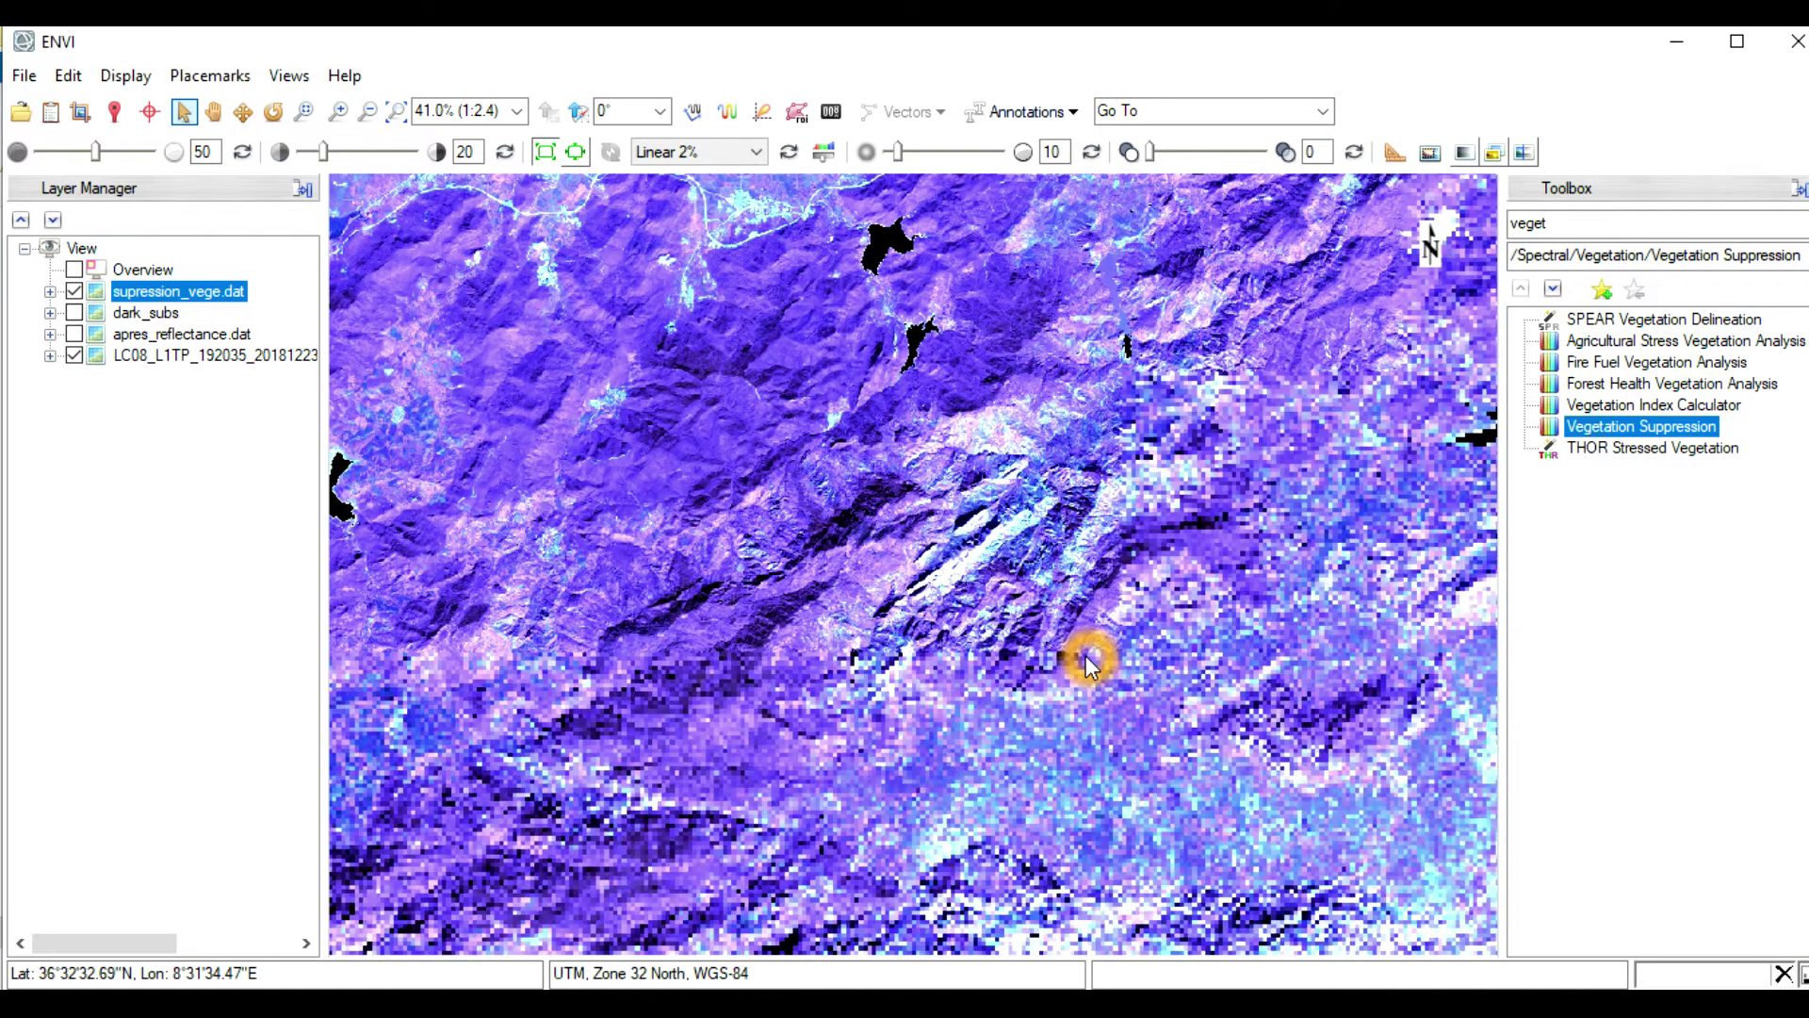
Reassign the RGB bands of supression_vege.dat to Near Infrared, Red and Green, in that order
{"action": "scroll", "coordinate": [402, 424], "scroll_direction": "down", "scroll_amount": 1}
{"action": "right_click", "coordinate": [170, 292]}
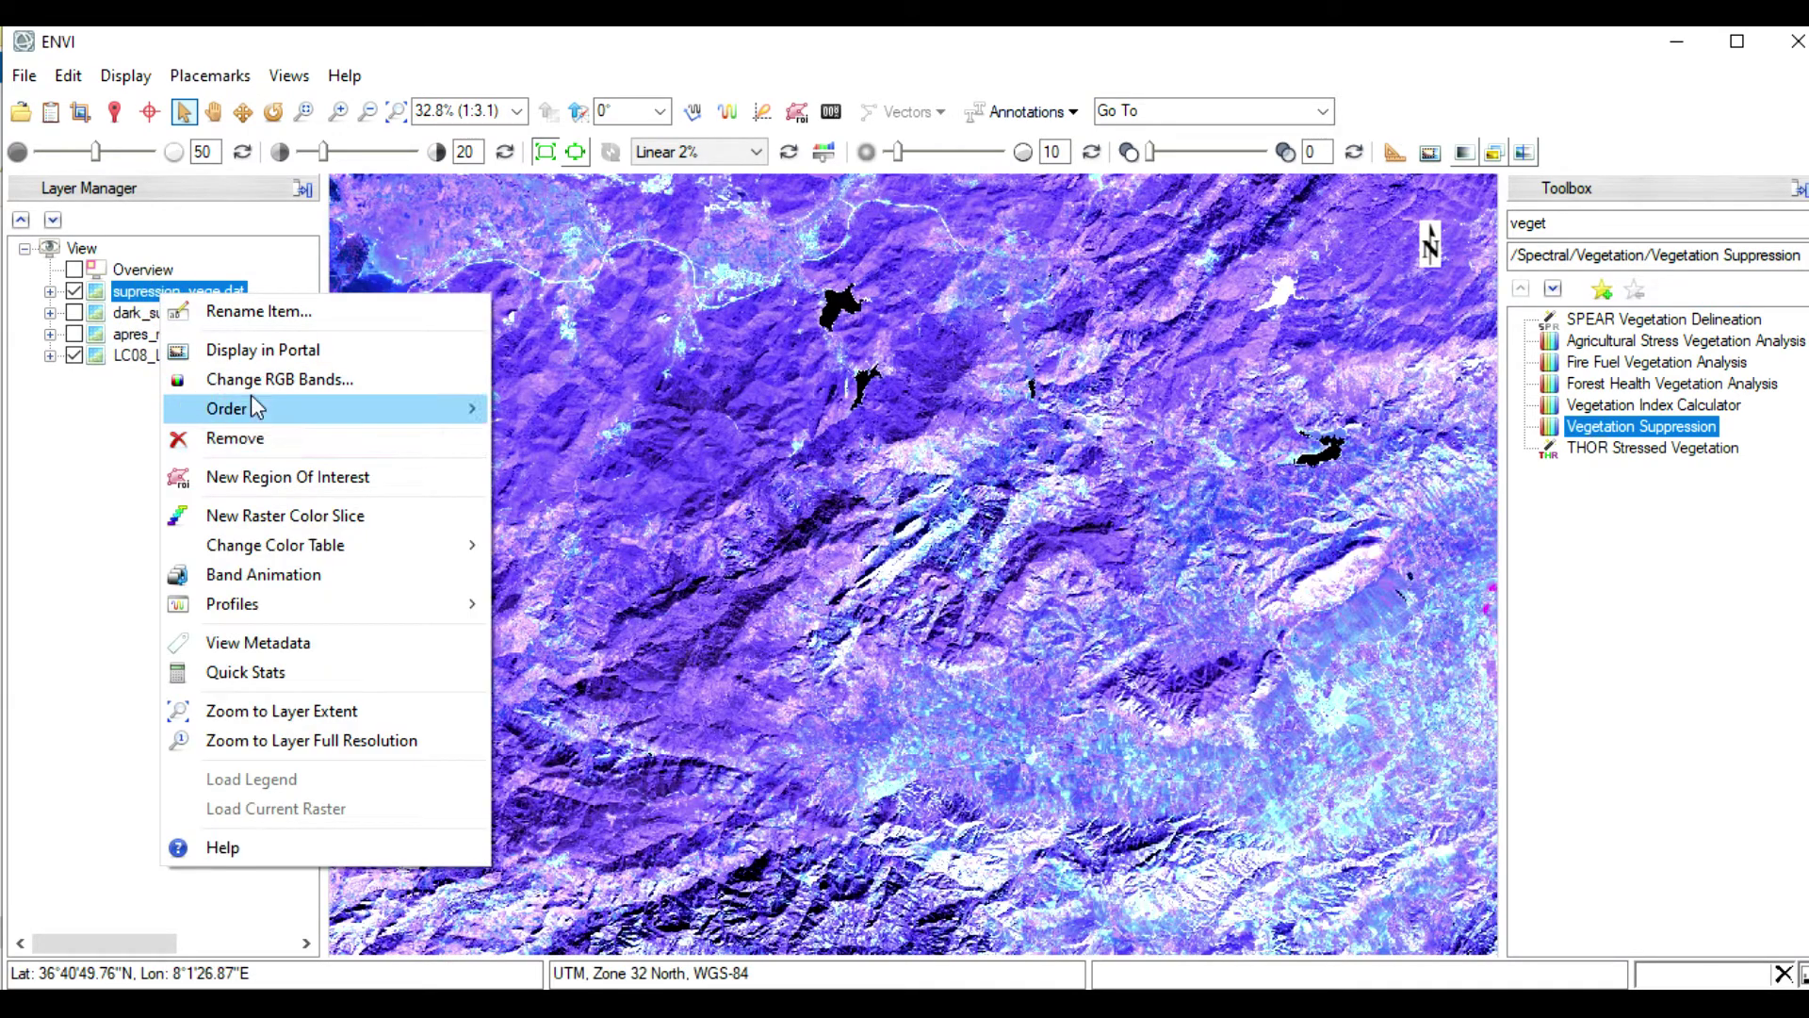
{"action": "left_click", "coordinate": [251, 381]}
{"action": "left_click", "coordinate": [719, 492]}
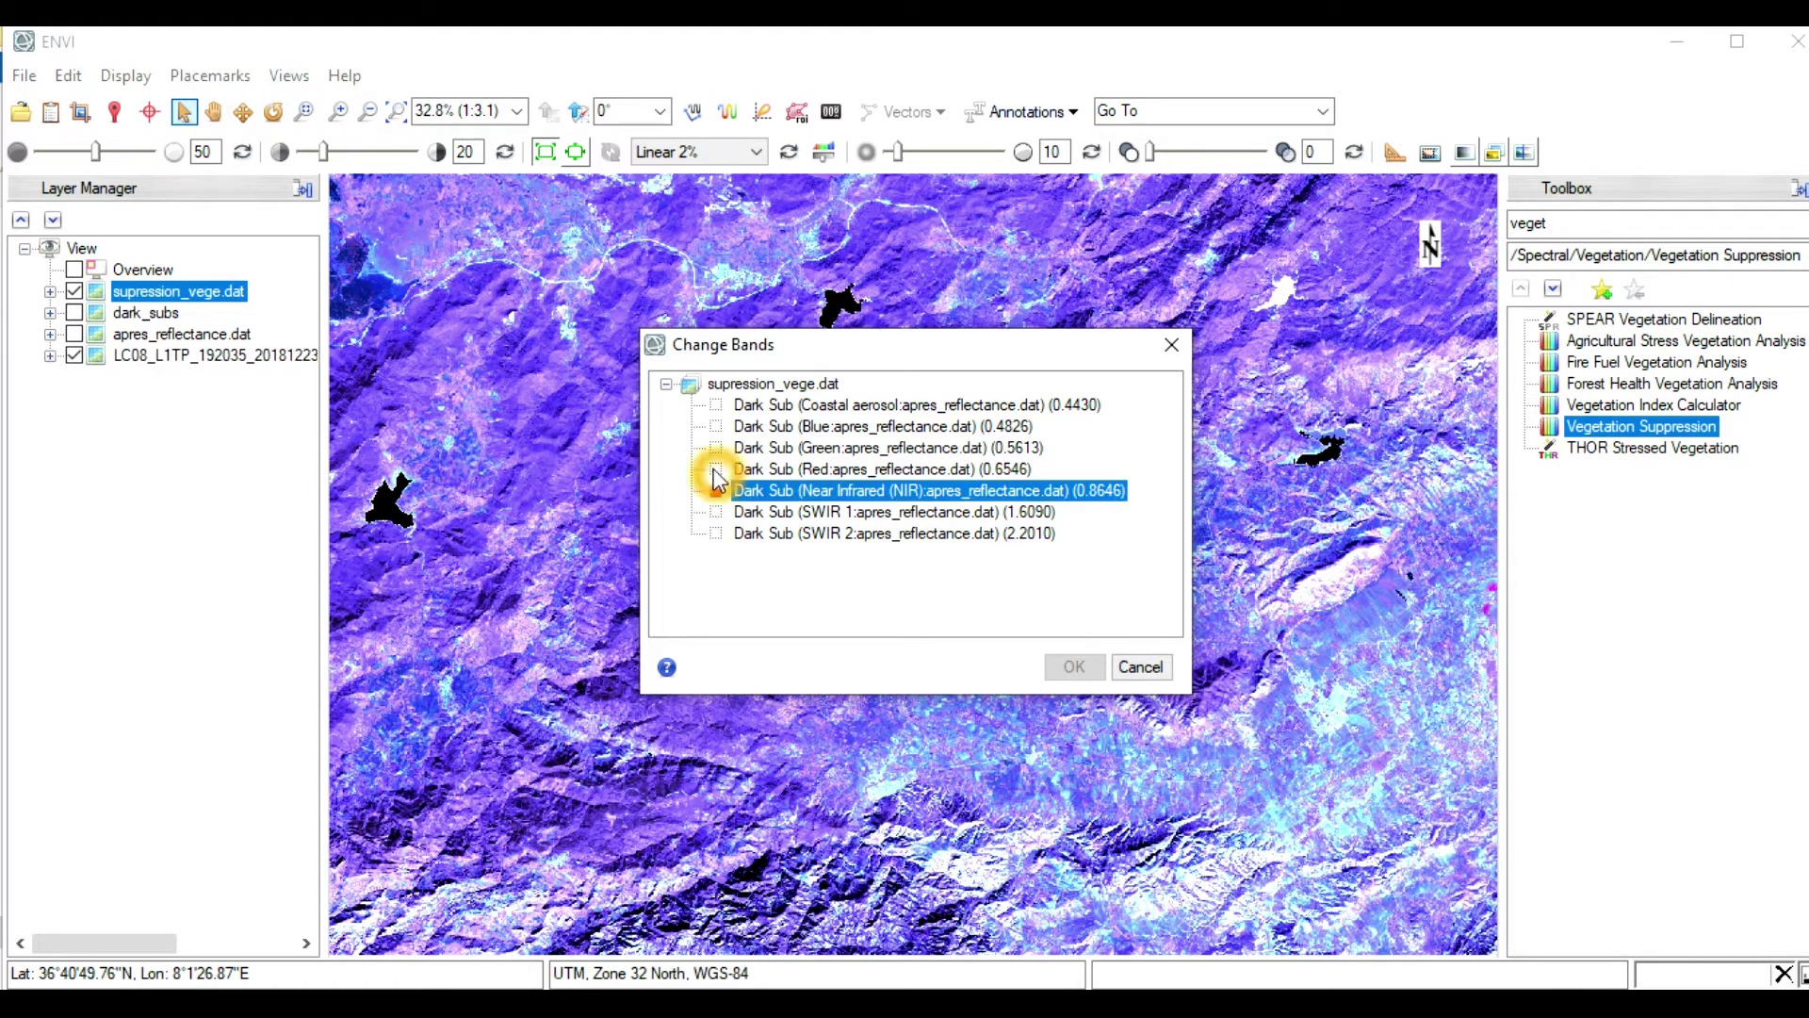
{"action": "left_click", "coordinate": [716, 469]}
{"action": "left_click", "coordinate": [718, 448]}
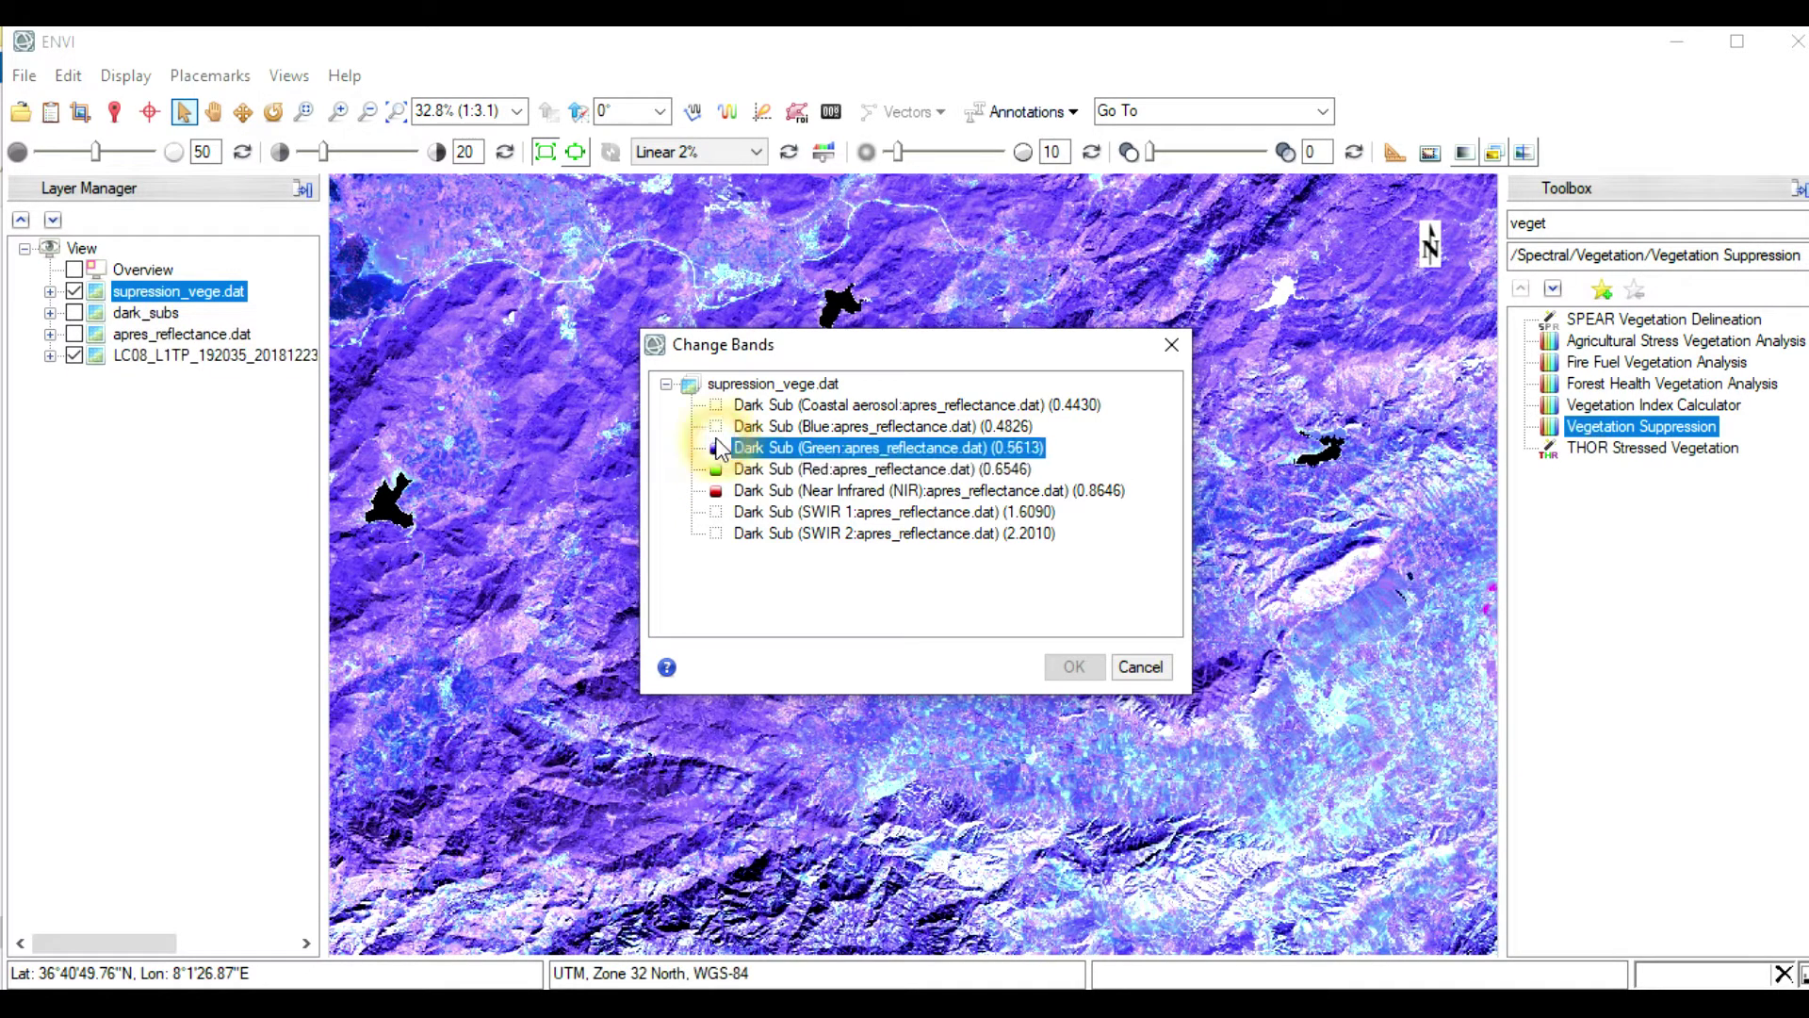
{"action": "left_click", "coordinate": [1086, 675]}
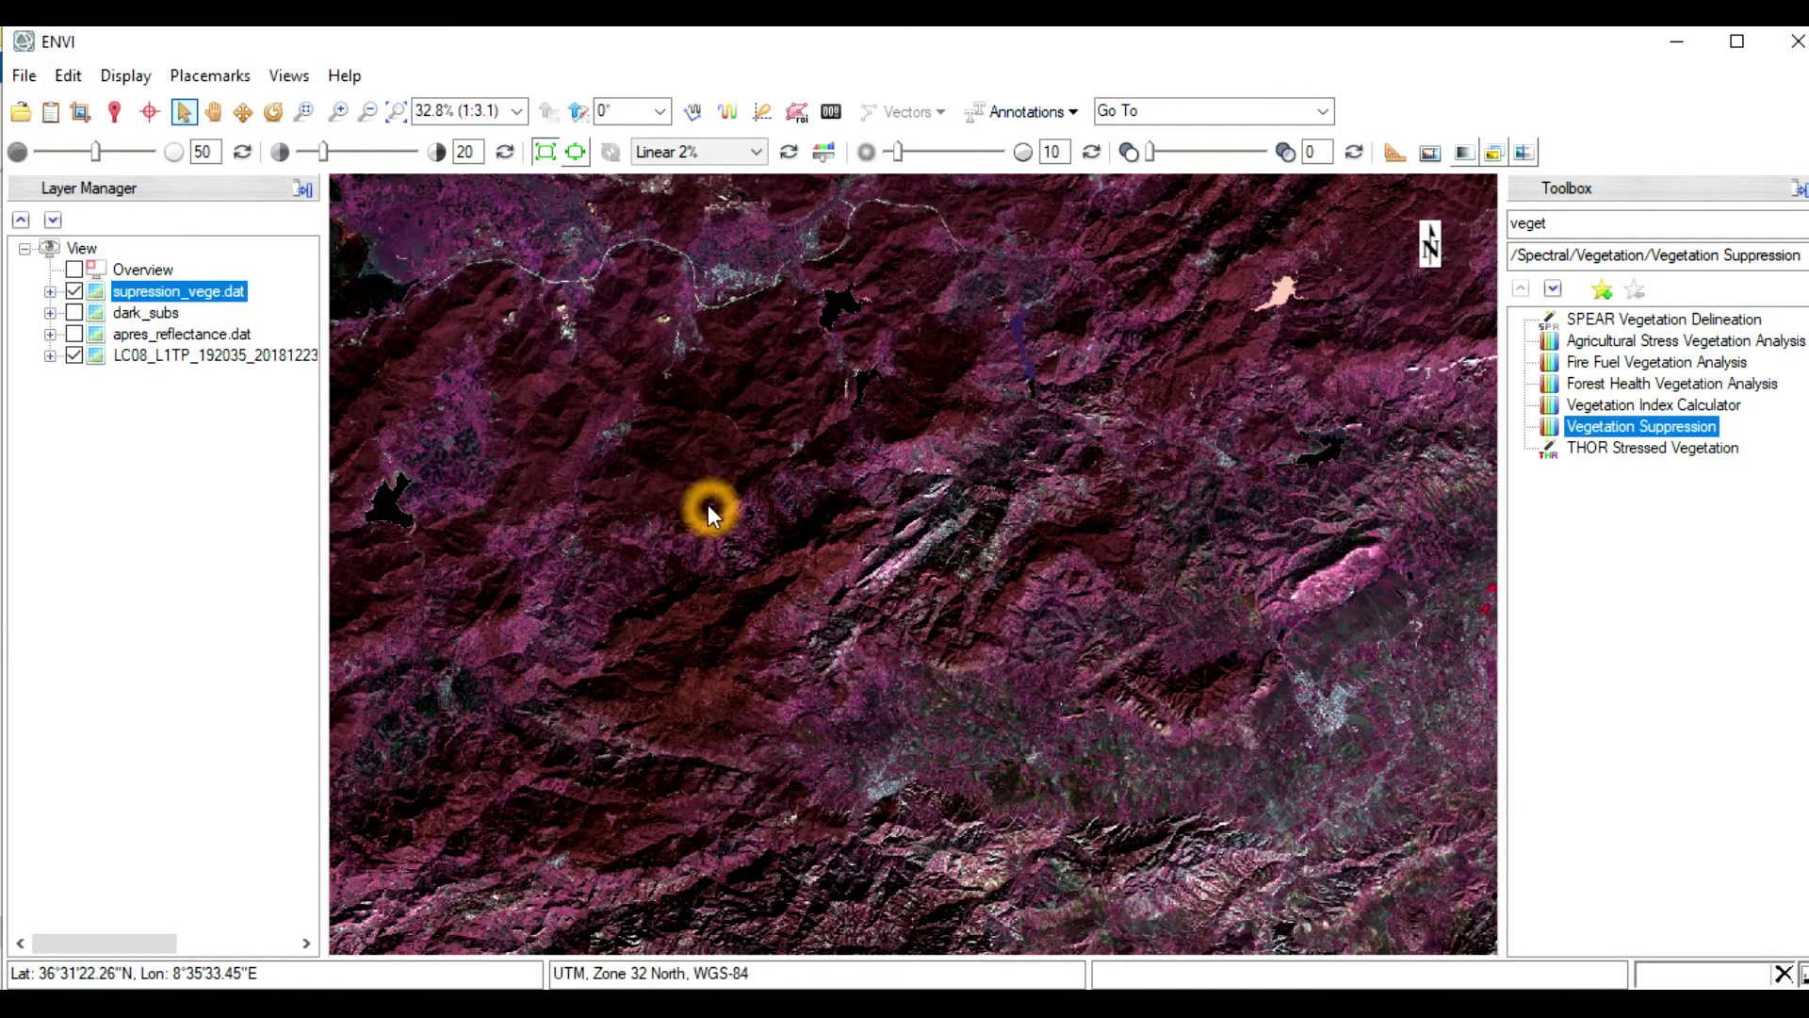
Examine the whole false-colour supression_vege.dat scene and compare it with the original Landsat layer
{"action": "scroll", "coordinate": [708, 506], "scroll_direction": "down", "scroll_amount": 3}
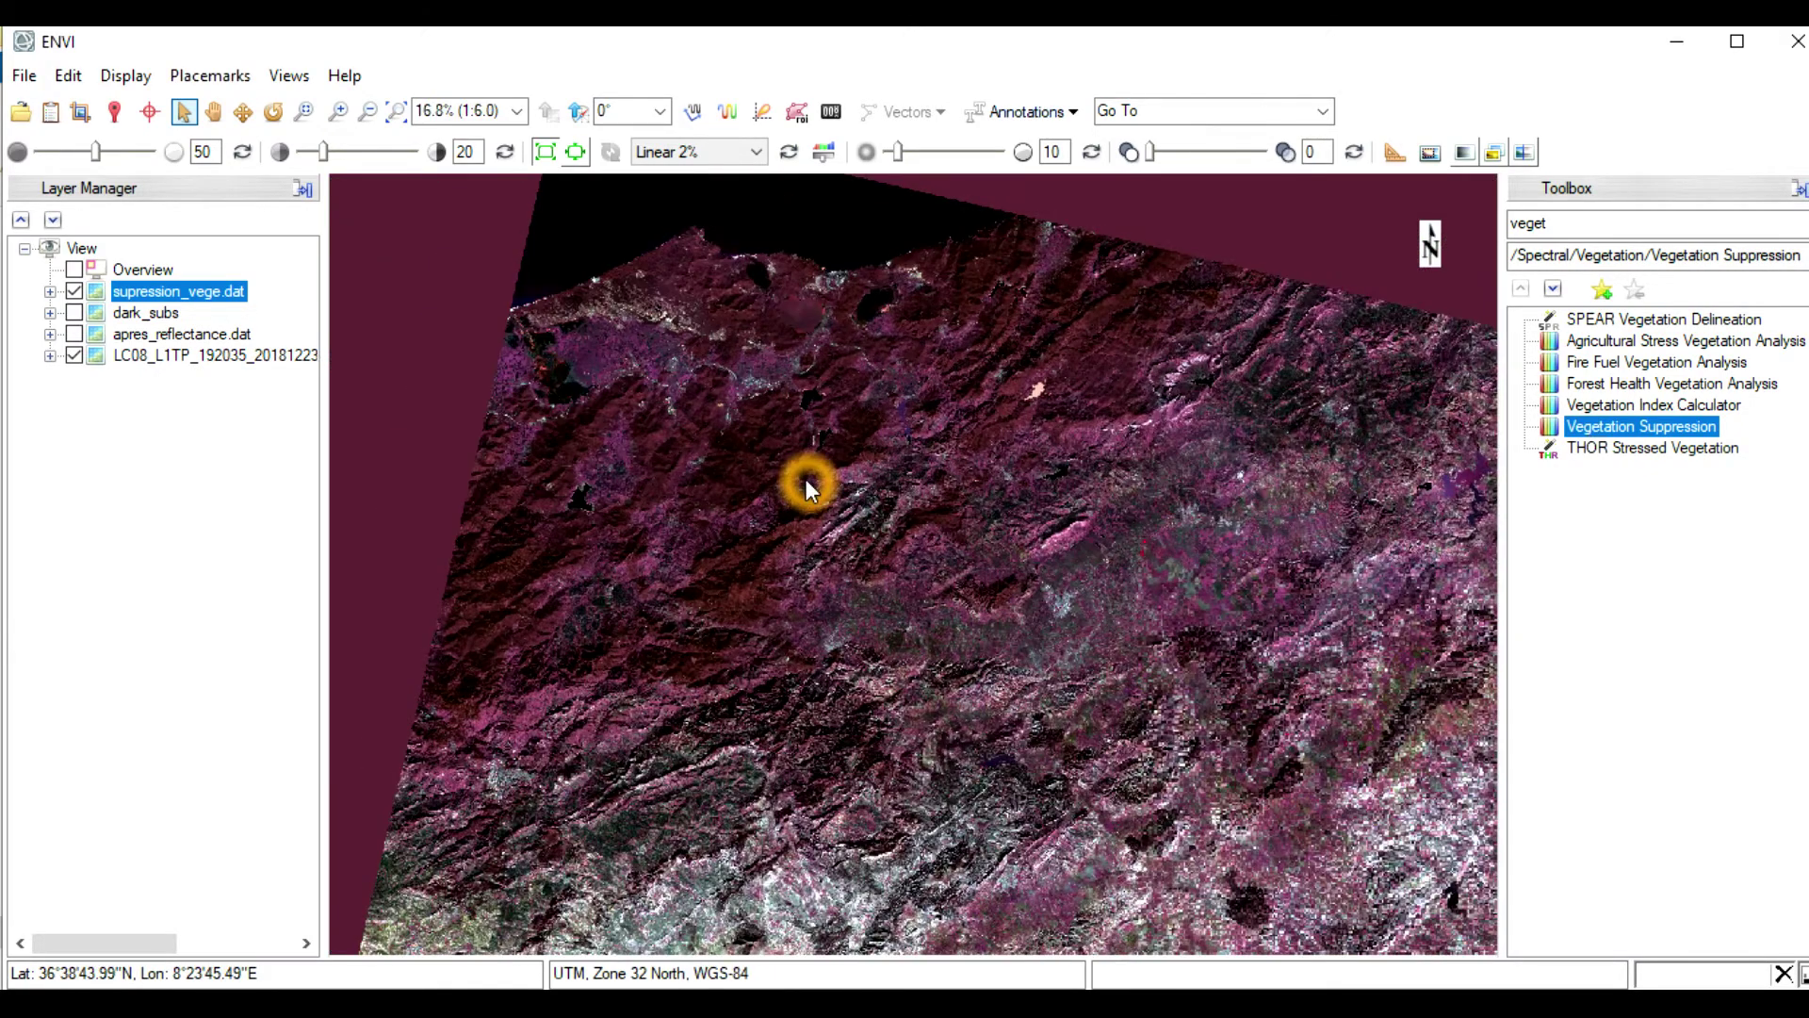
{"action": "scroll", "coordinate": [687, 351], "scroll_direction": "down", "scroll_amount": 5}
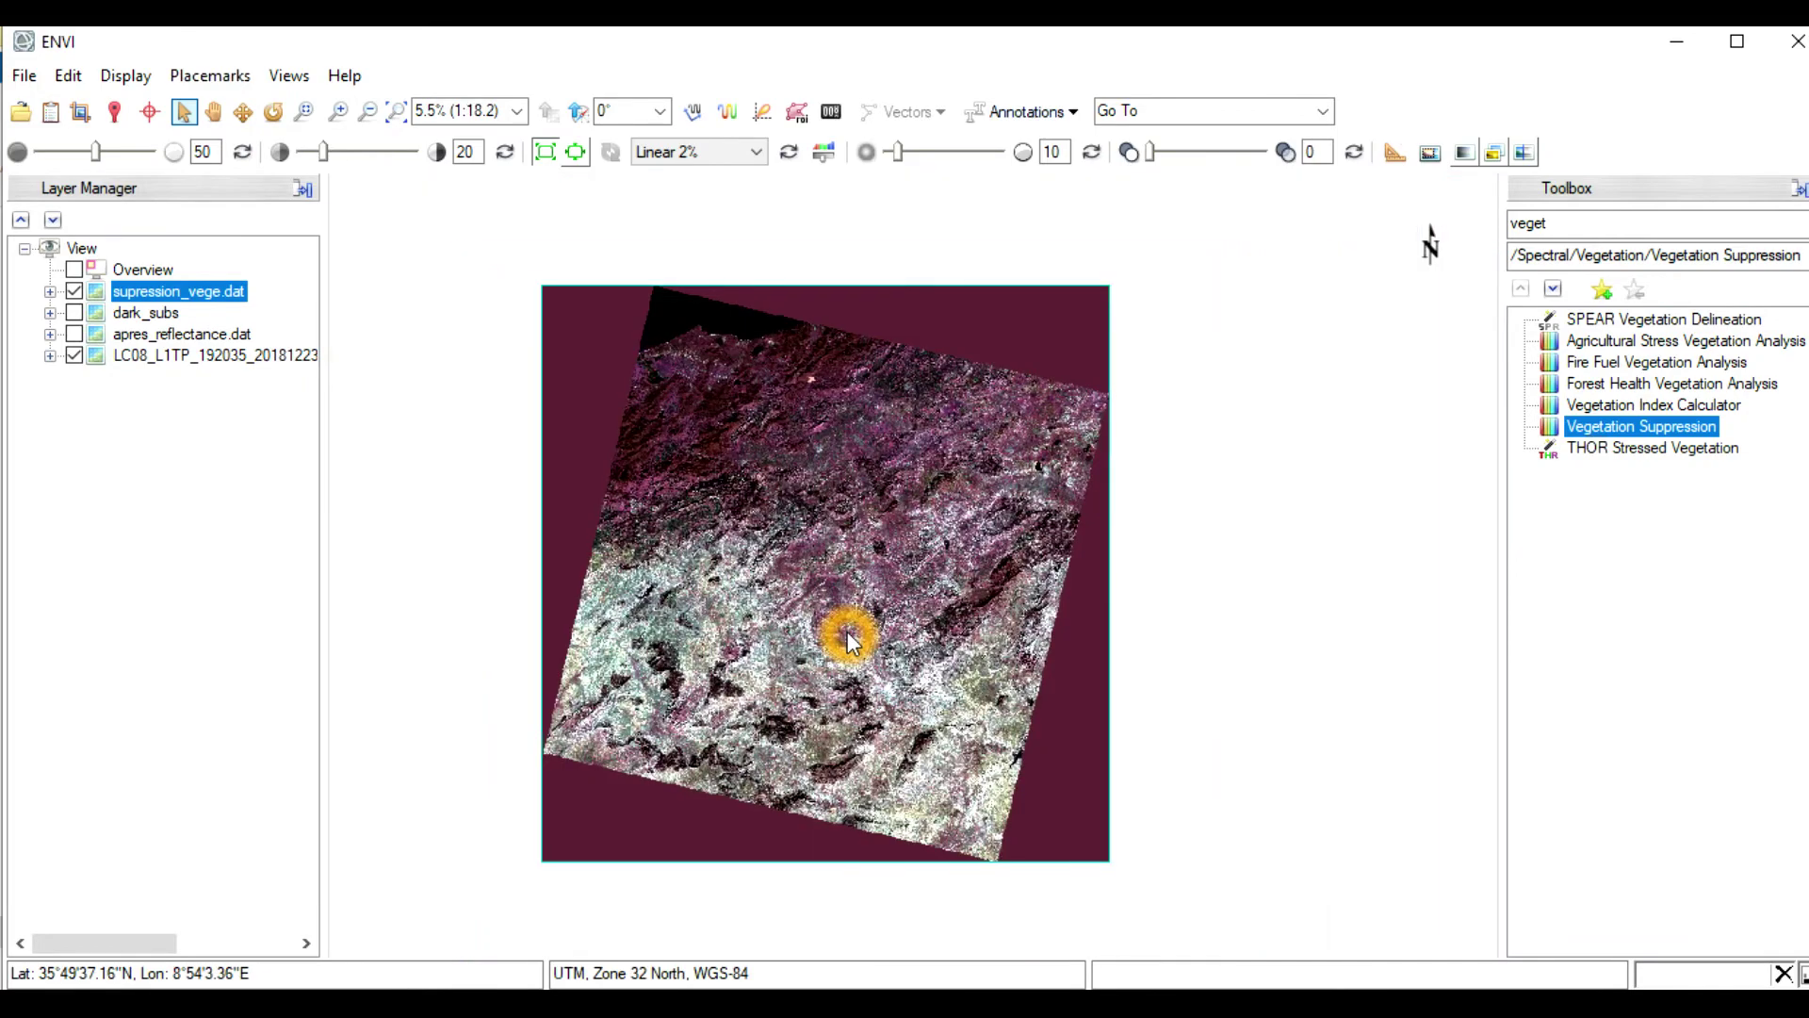
{"action": "scroll", "coordinate": [848, 640], "scroll_direction": "up", "scroll_amount": 4}
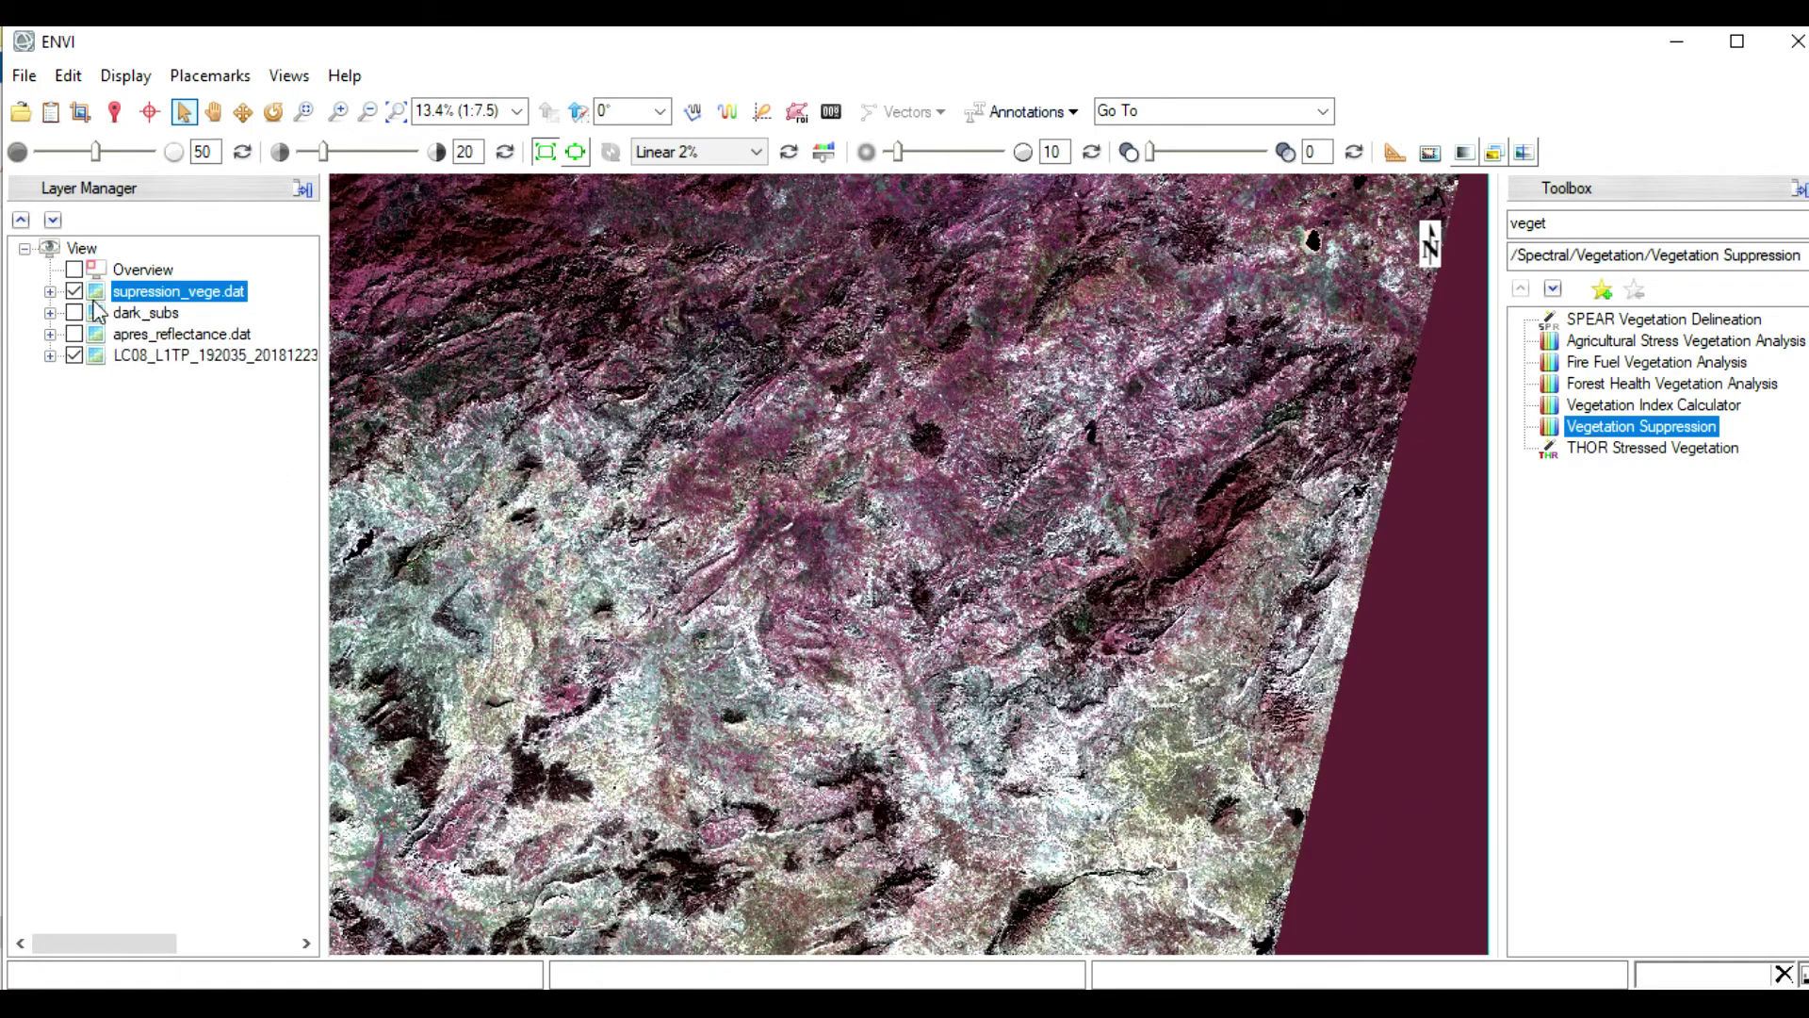
{"action": "left_click", "coordinate": [74, 292]}
{"action": "left_click", "coordinate": [74, 292]}
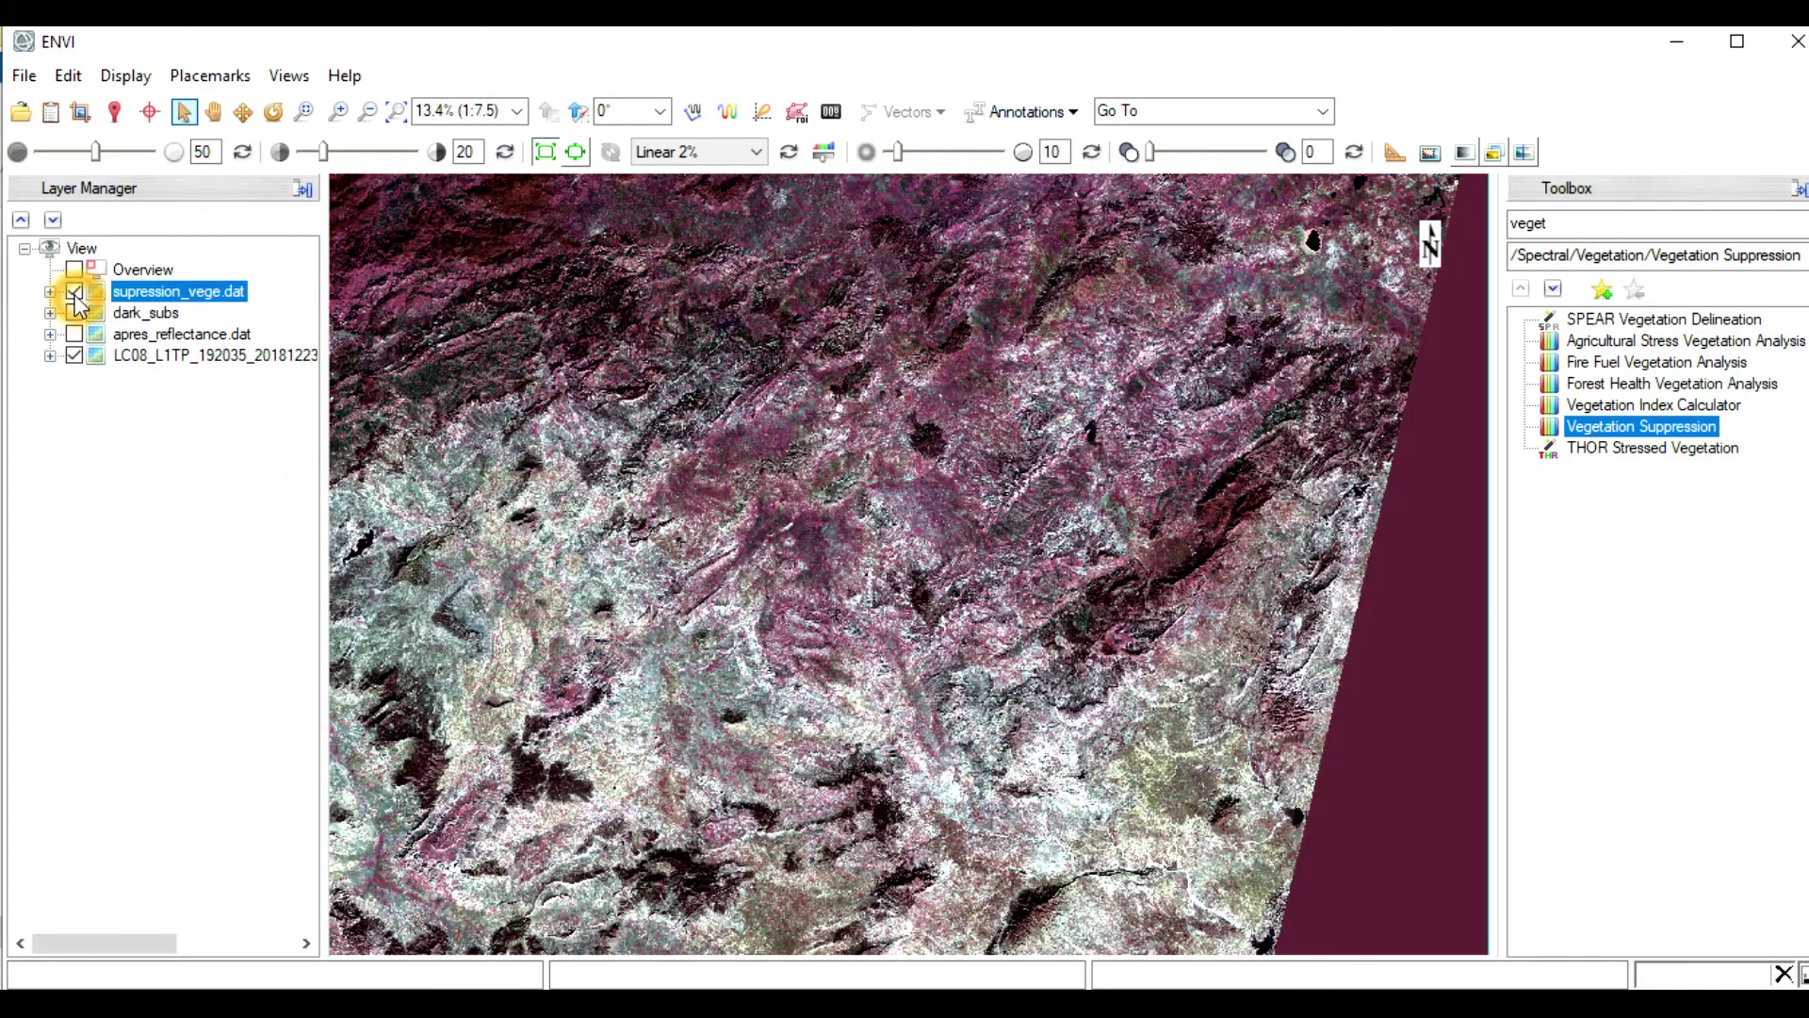
{"action": "left_click", "coordinate": [74, 291]}
{"action": "left_click", "coordinate": [843, 531]}
{"action": "left_click", "coordinate": [958, 890]}
Inspect the southern part of supression_vege.dat, then hide that layer and examine the valley fields in close-up on the original Landsat image
{"action": "scroll", "coordinate": [958, 889], "scroll_direction": "up", "scroll_amount": 2}
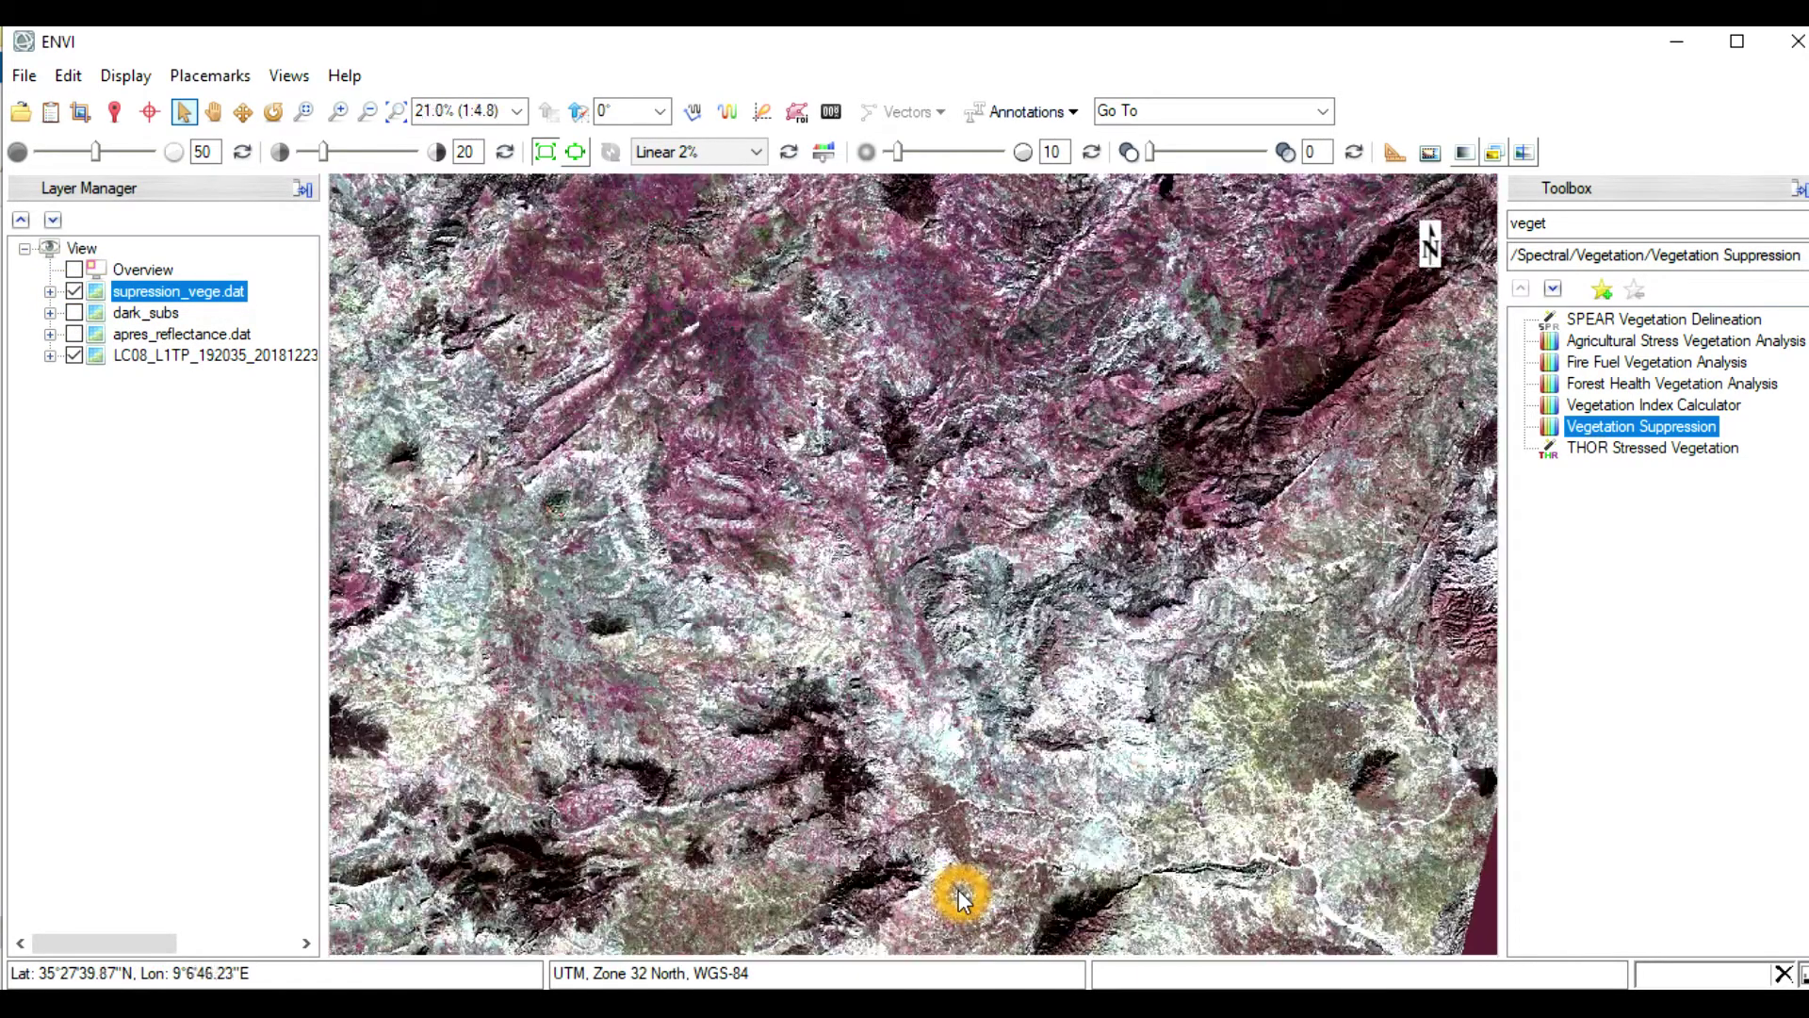
{"action": "scroll", "coordinate": [948, 803], "scroll_direction": "up", "scroll_amount": 2}
{"action": "scroll", "coordinate": [946, 794], "scroll_direction": "up", "scroll_amount": 1}
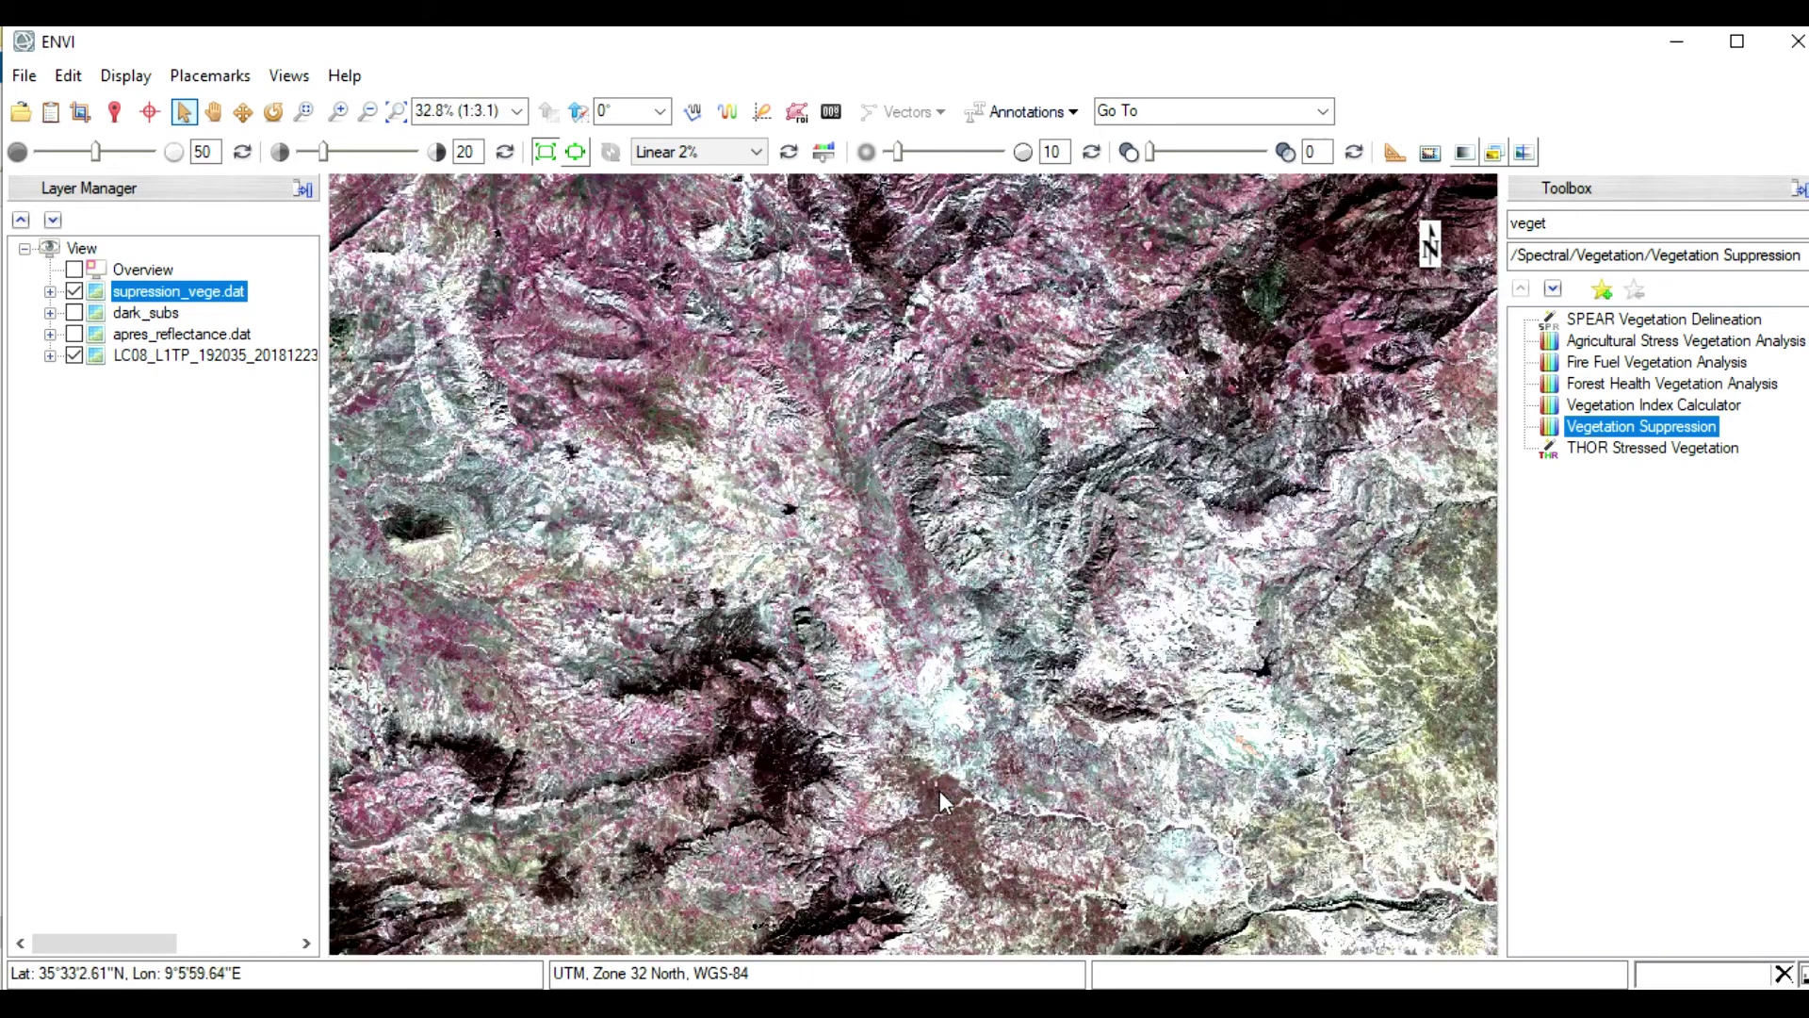
{"action": "left_click", "coordinate": [75, 292]}
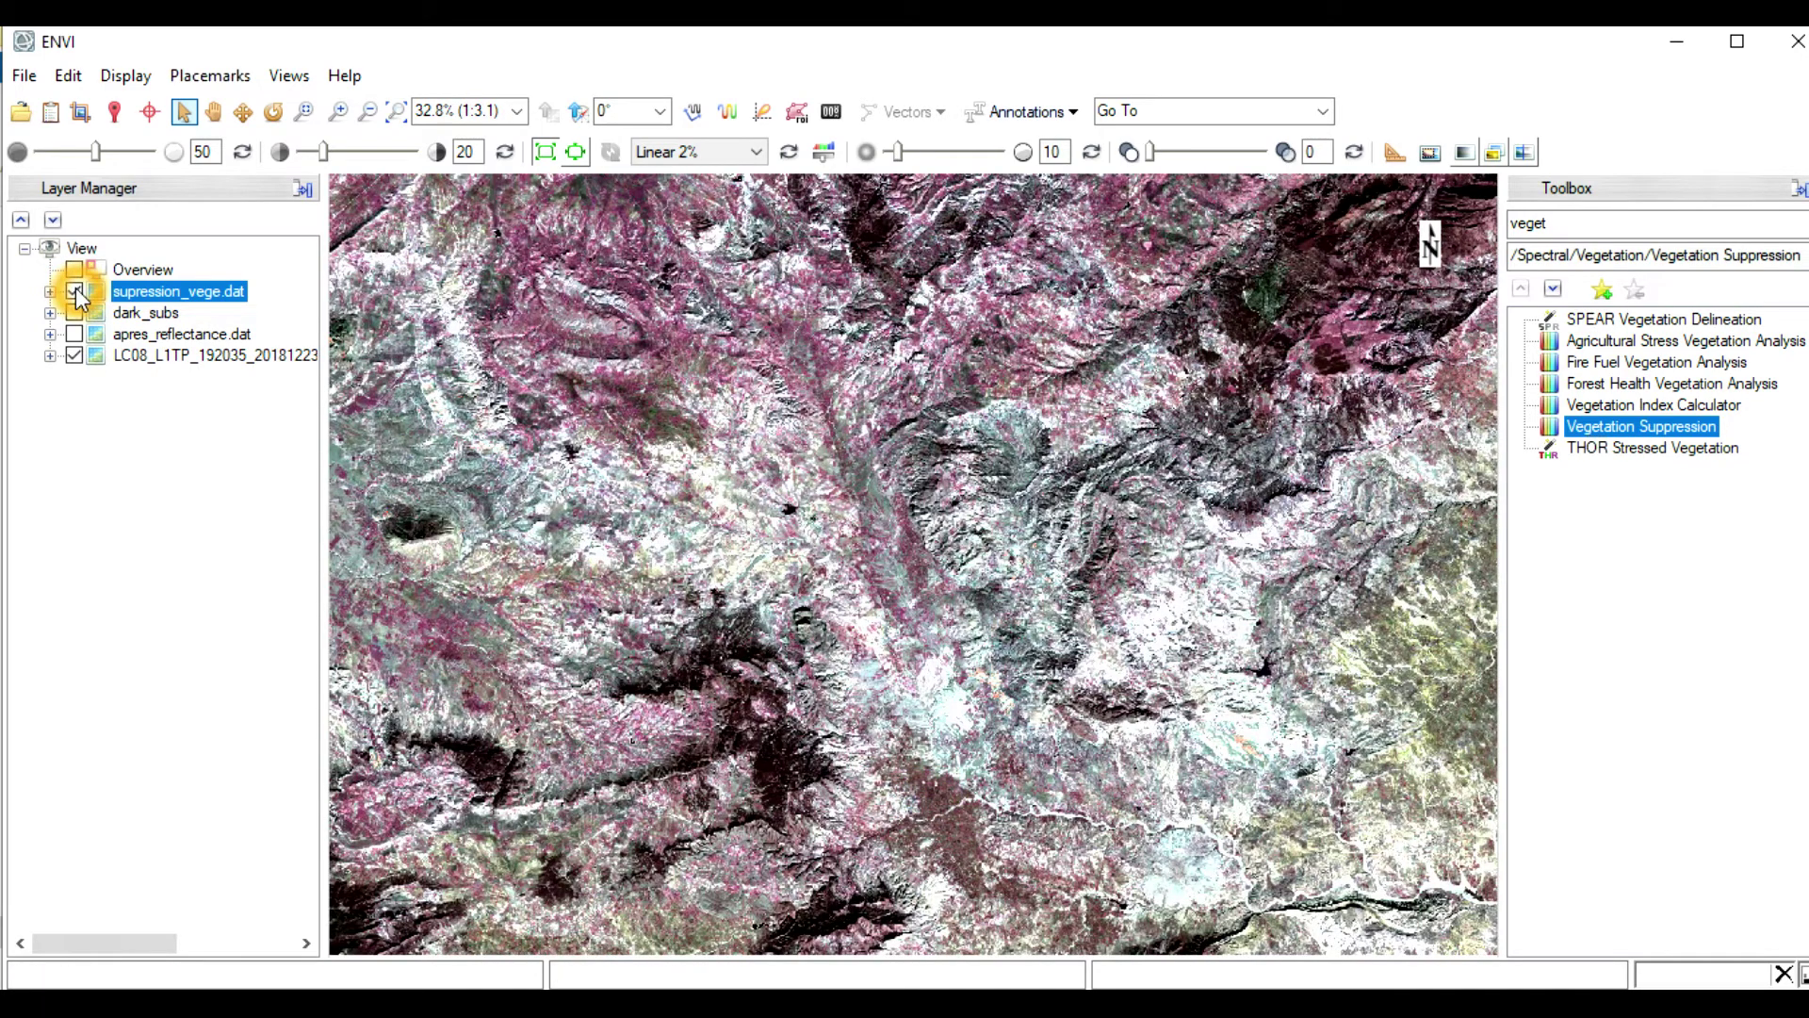
{"action": "scroll", "coordinate": [867, 641], "scroll_direction": "up", "scroll_amount": 2}
{"action": "scroll", "coordinate": [867, 641], "scroll_direction": "up", "scroll_amount": 1}
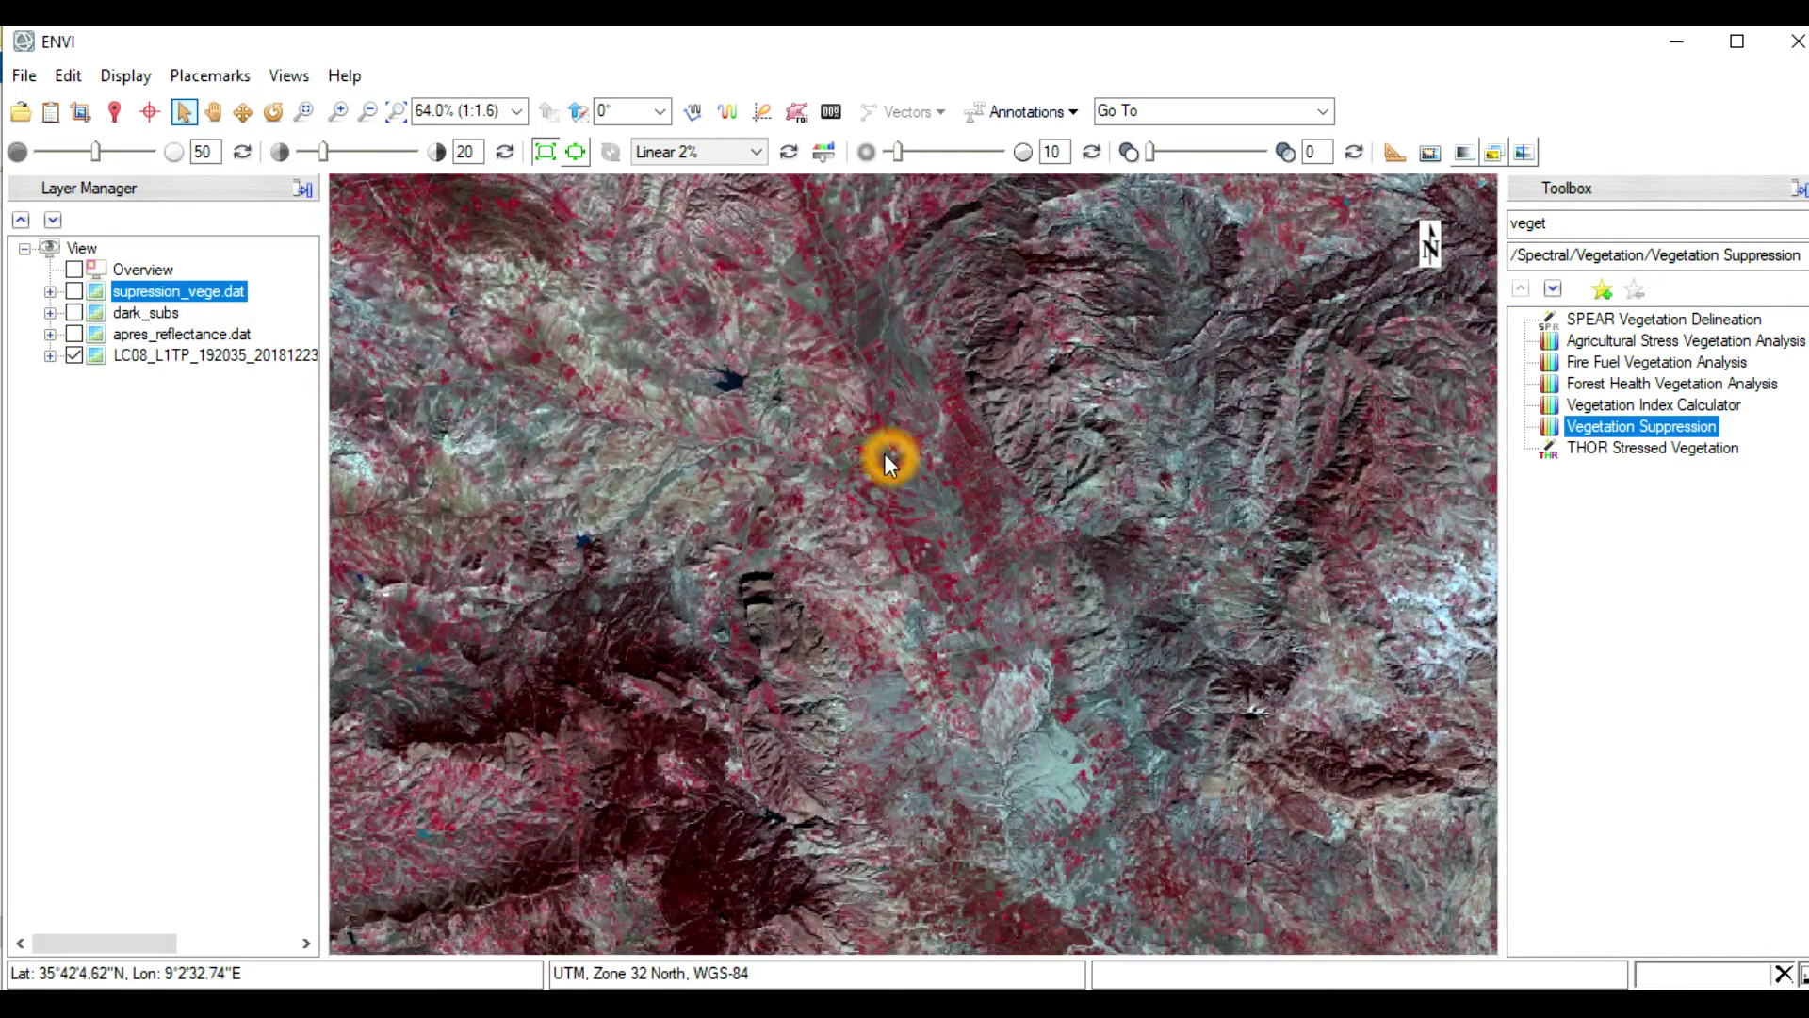
{"action": "scroll", "coordinate": [953, 607], "scroll_direction": "up", "scroll_amount": 3}
{"action": "scroll", "coordinate": [954, 603], "scroll_direction": "up", "scroll_amount": 4}
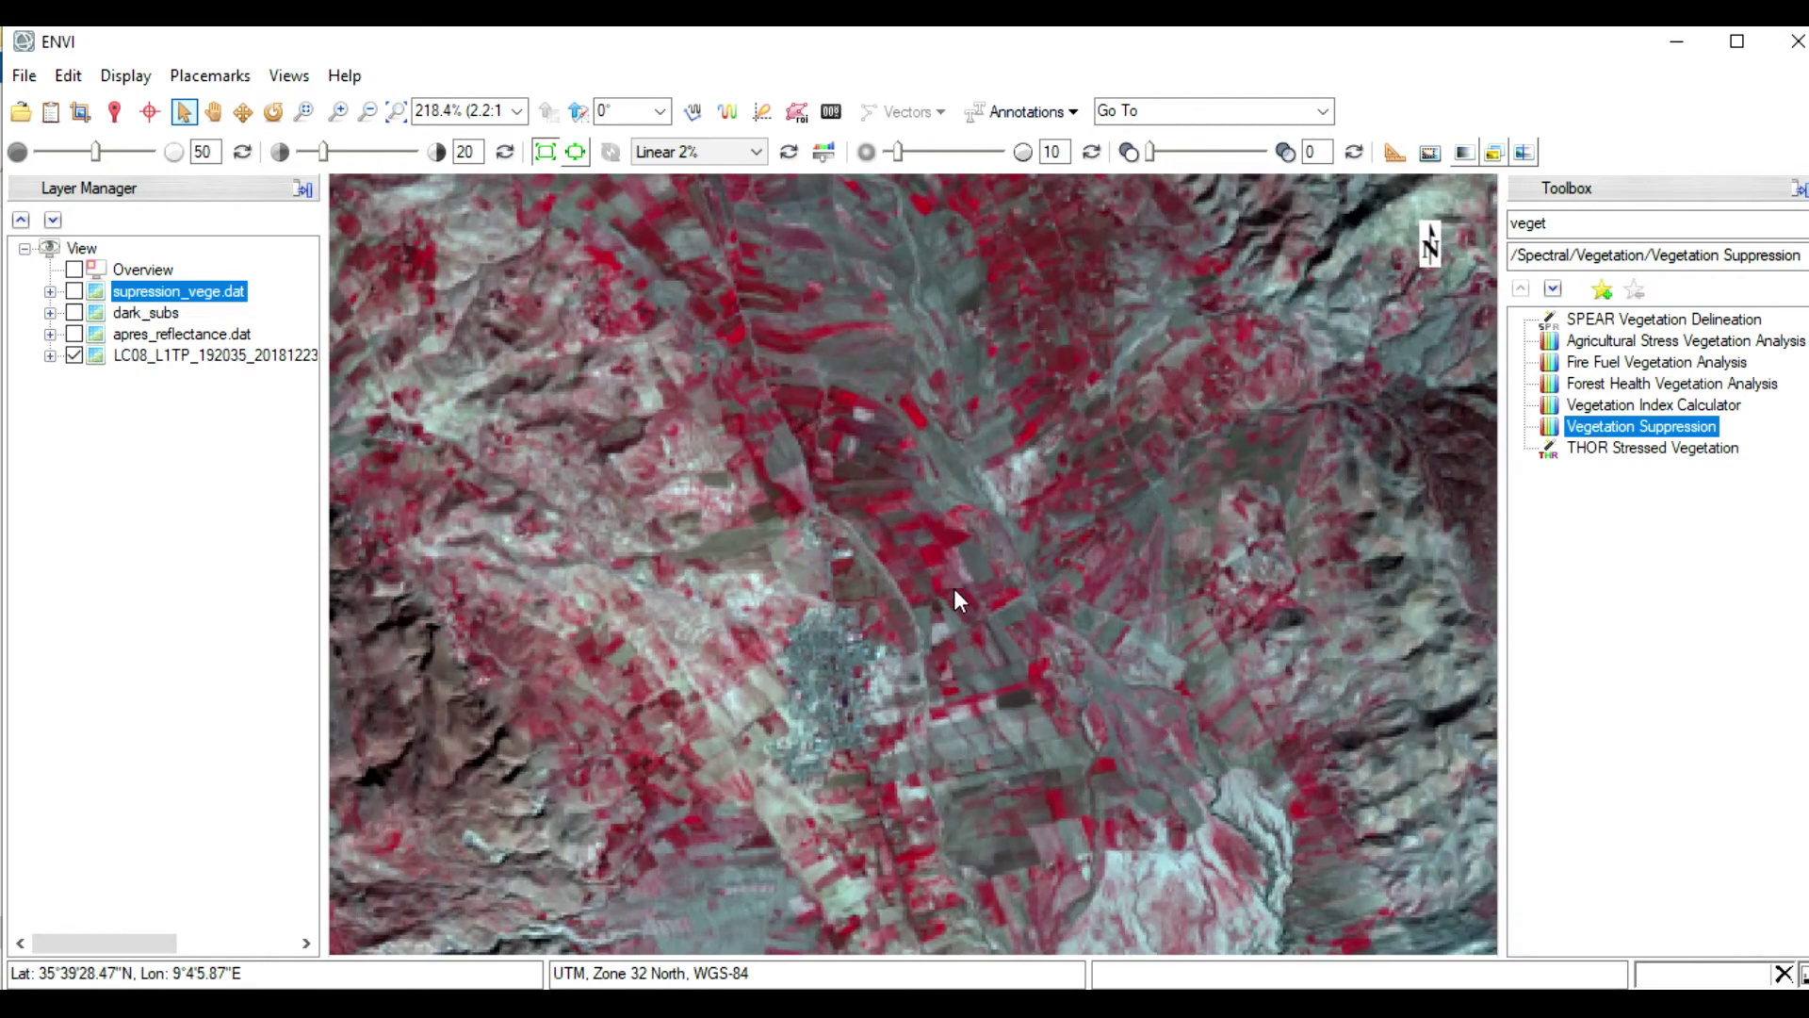
Show the supression_vege.dat layer again and compare its valley fields in close-up with the original Landsat image
{"action": "left_click", "coordinate": [76, 292]}
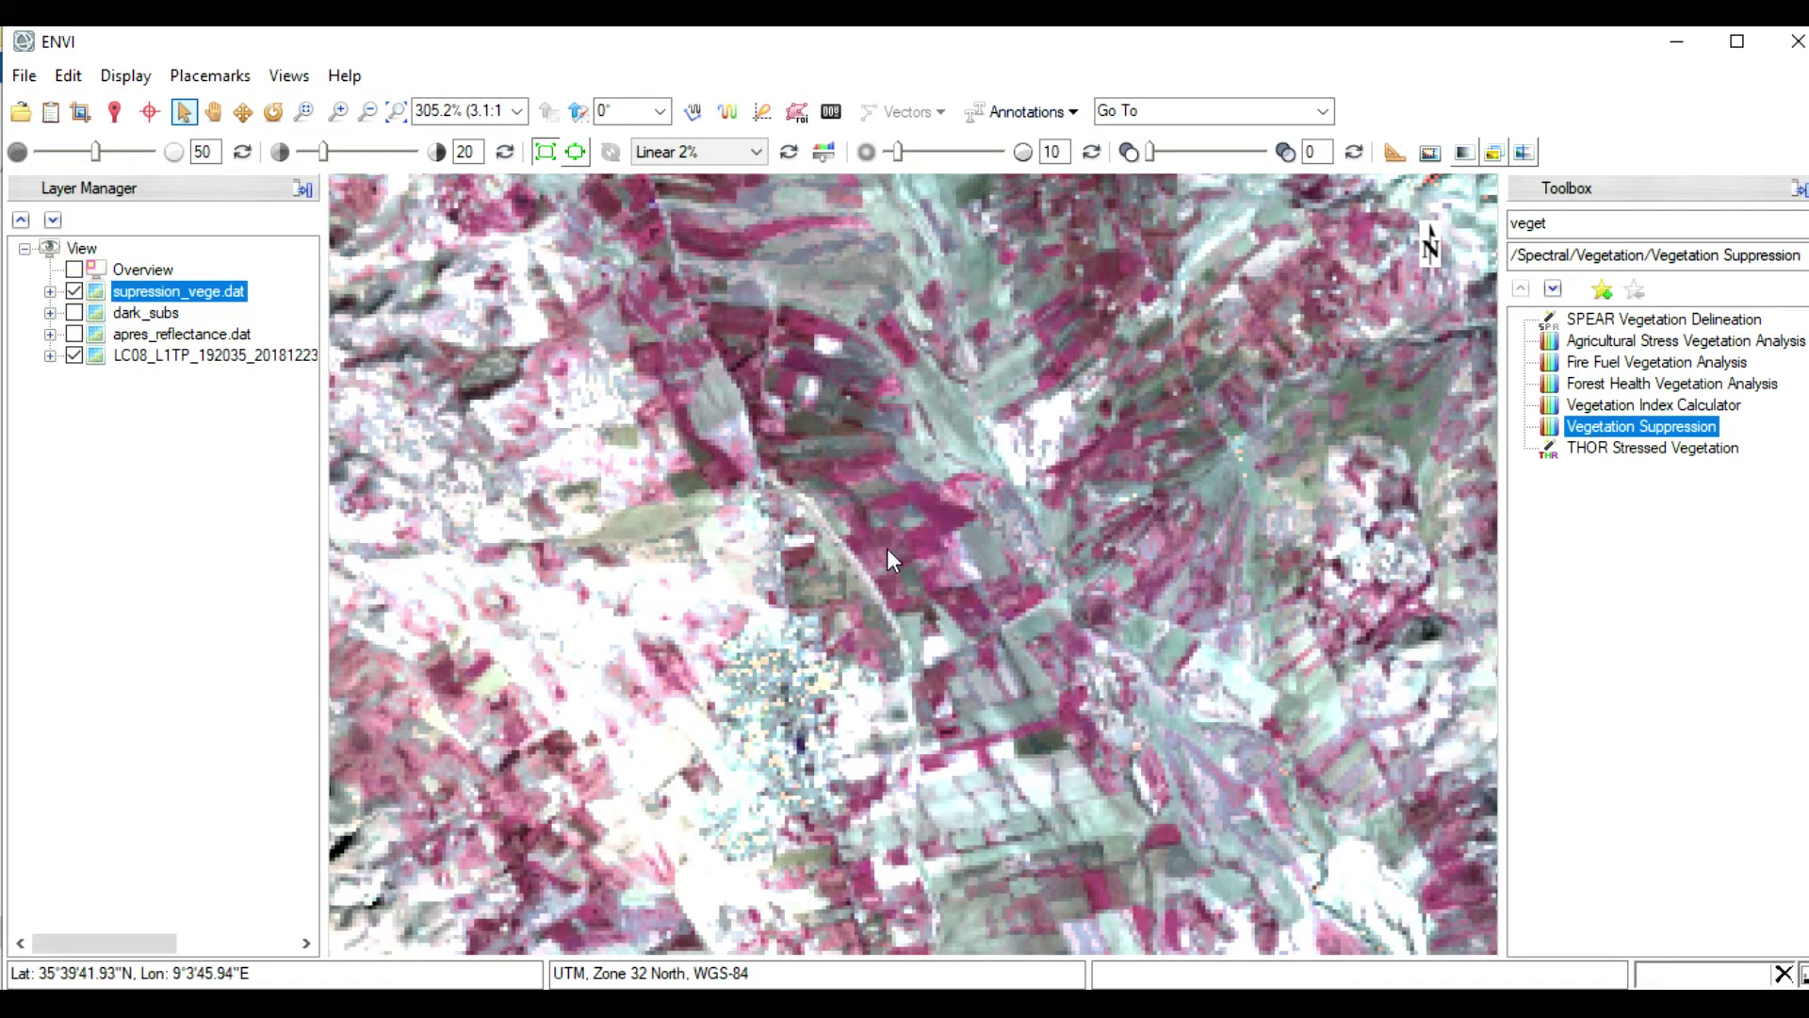
{"action": "scroll", "coordinate": [885, 548], "scroll_direction": "up", "scroll_amount": 5}
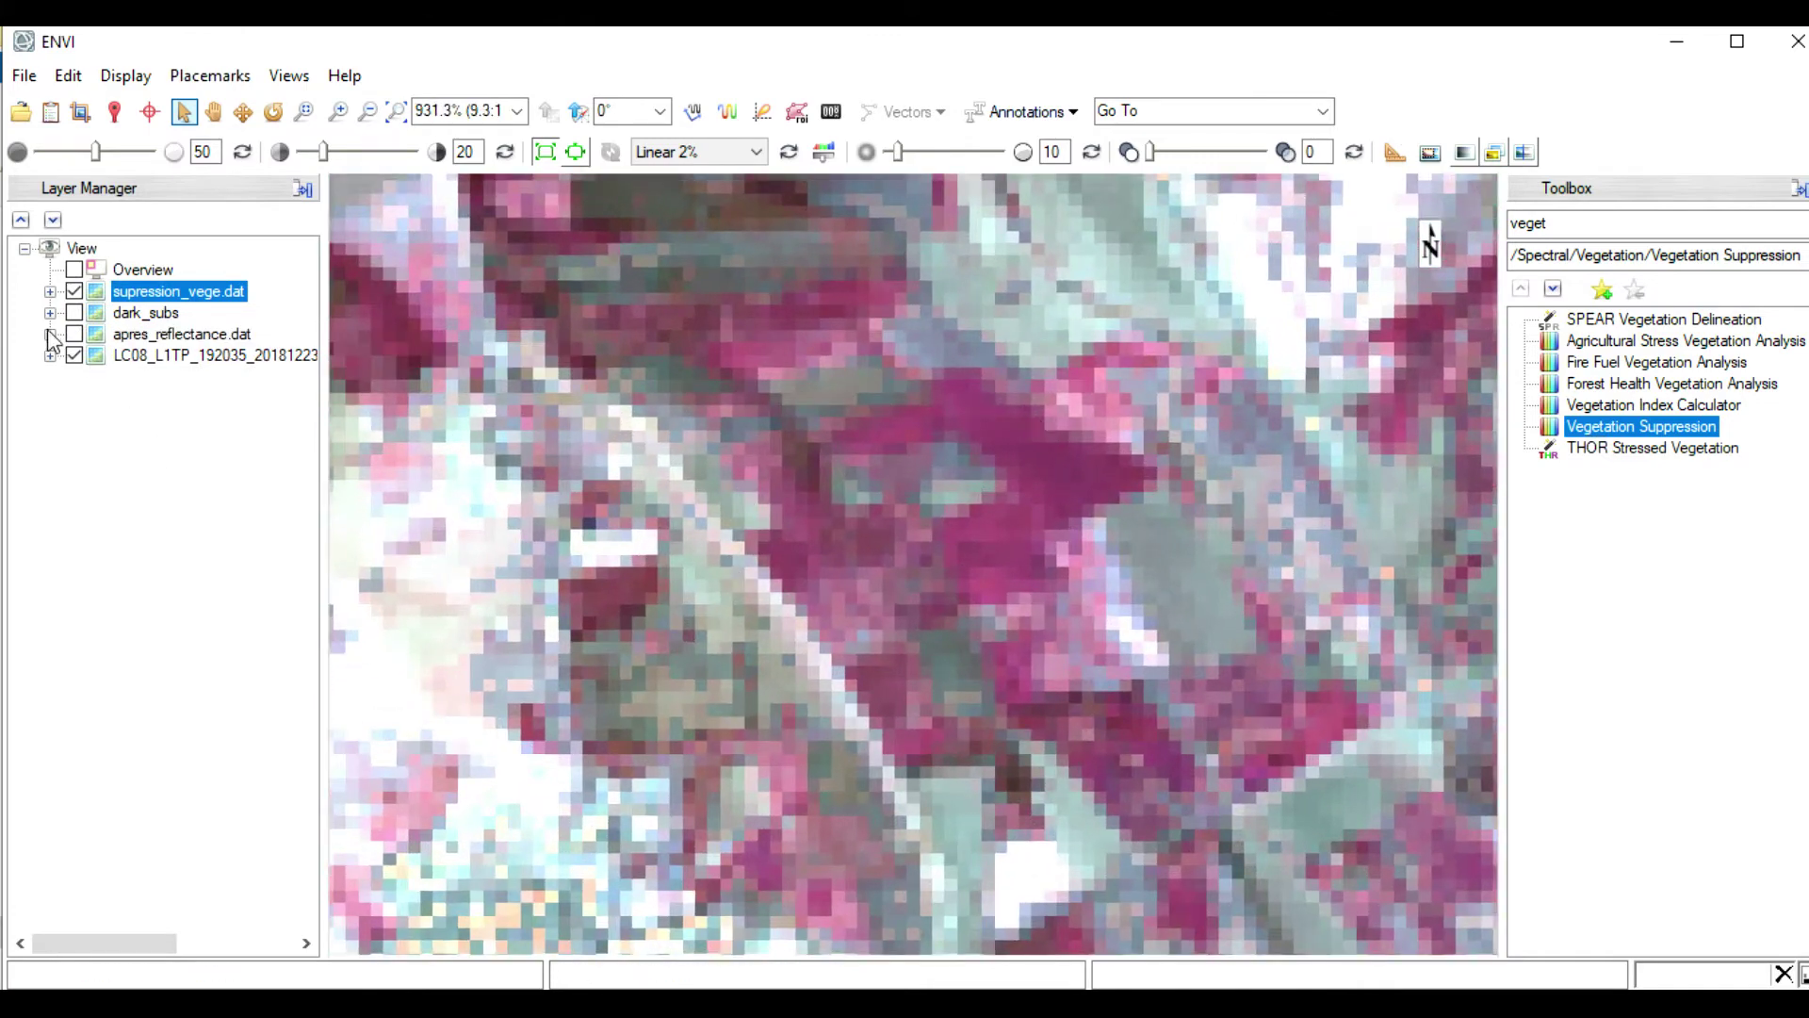
{"action": "left_click", "coordinate": [74, 292]}
{"action": "left_click", "coordinate": [74, 292]}
{"action": "scroll", "coordinate": [1062, 639], "scroll_direction": "down", "scroll_amount": 4}
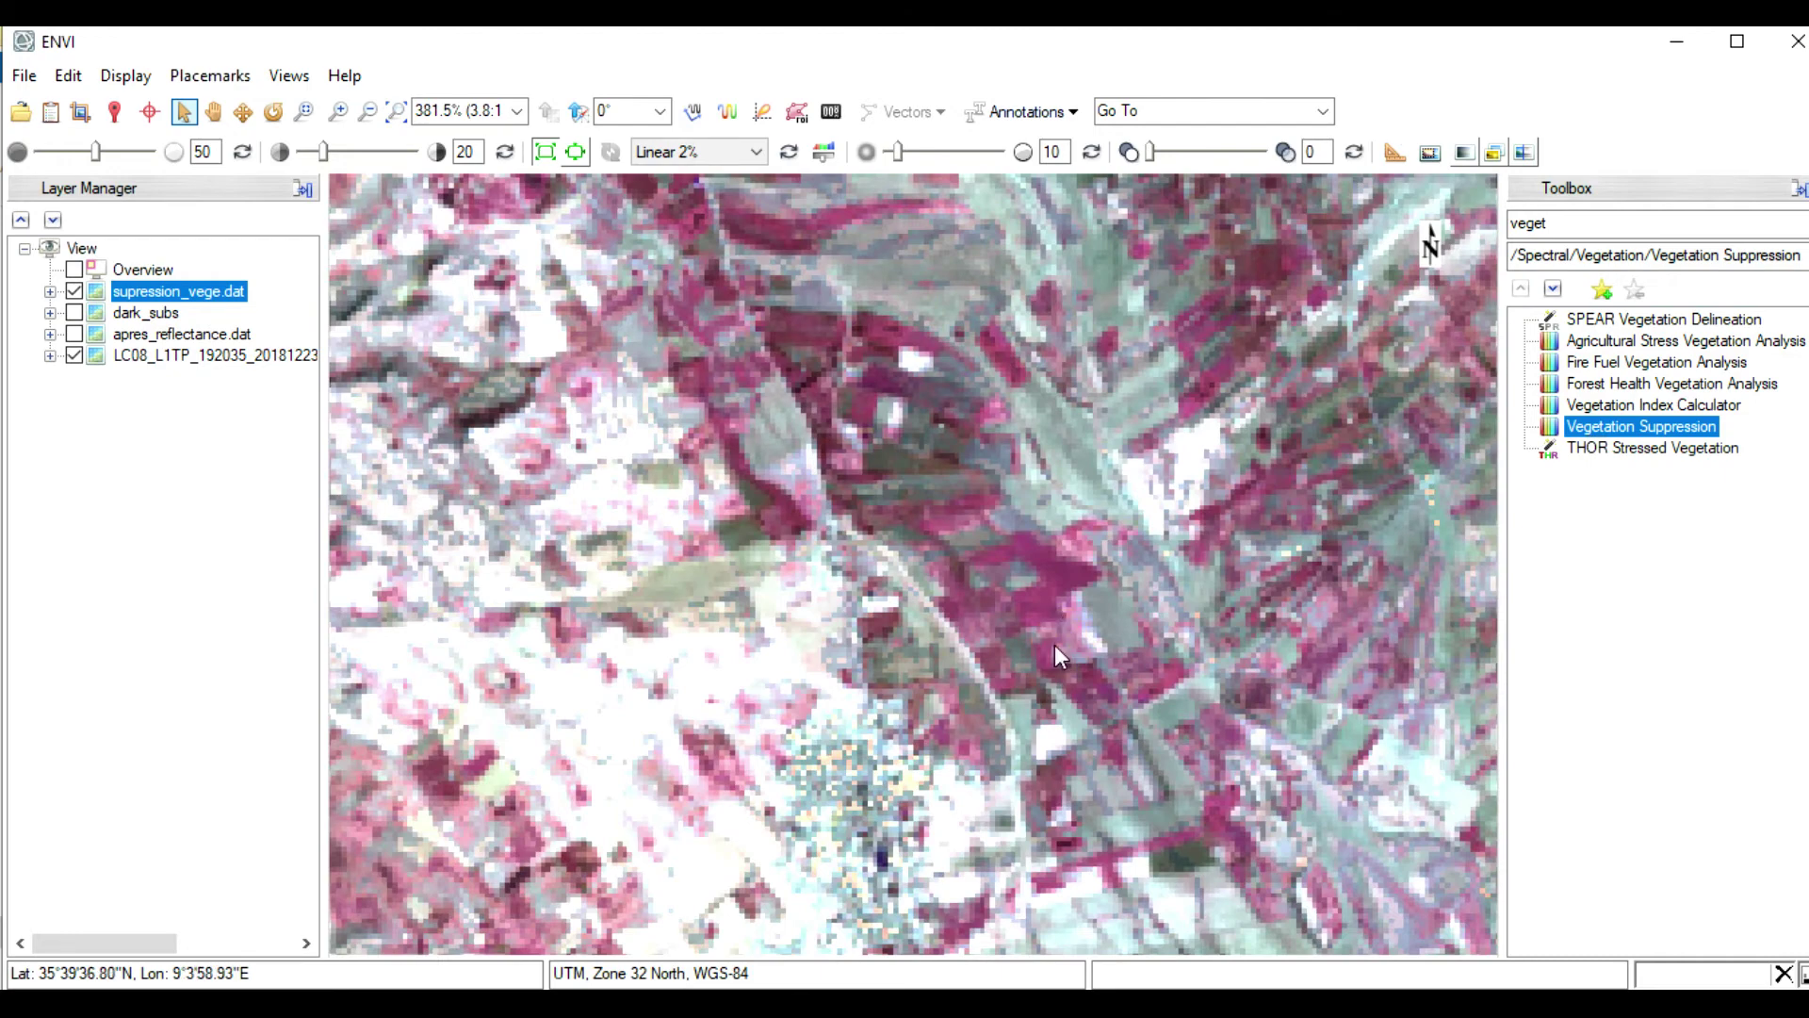
{"action": "scroll", "coordinate": [1055, 644], "scroll_direction": "down", "scroll_amount": 3}
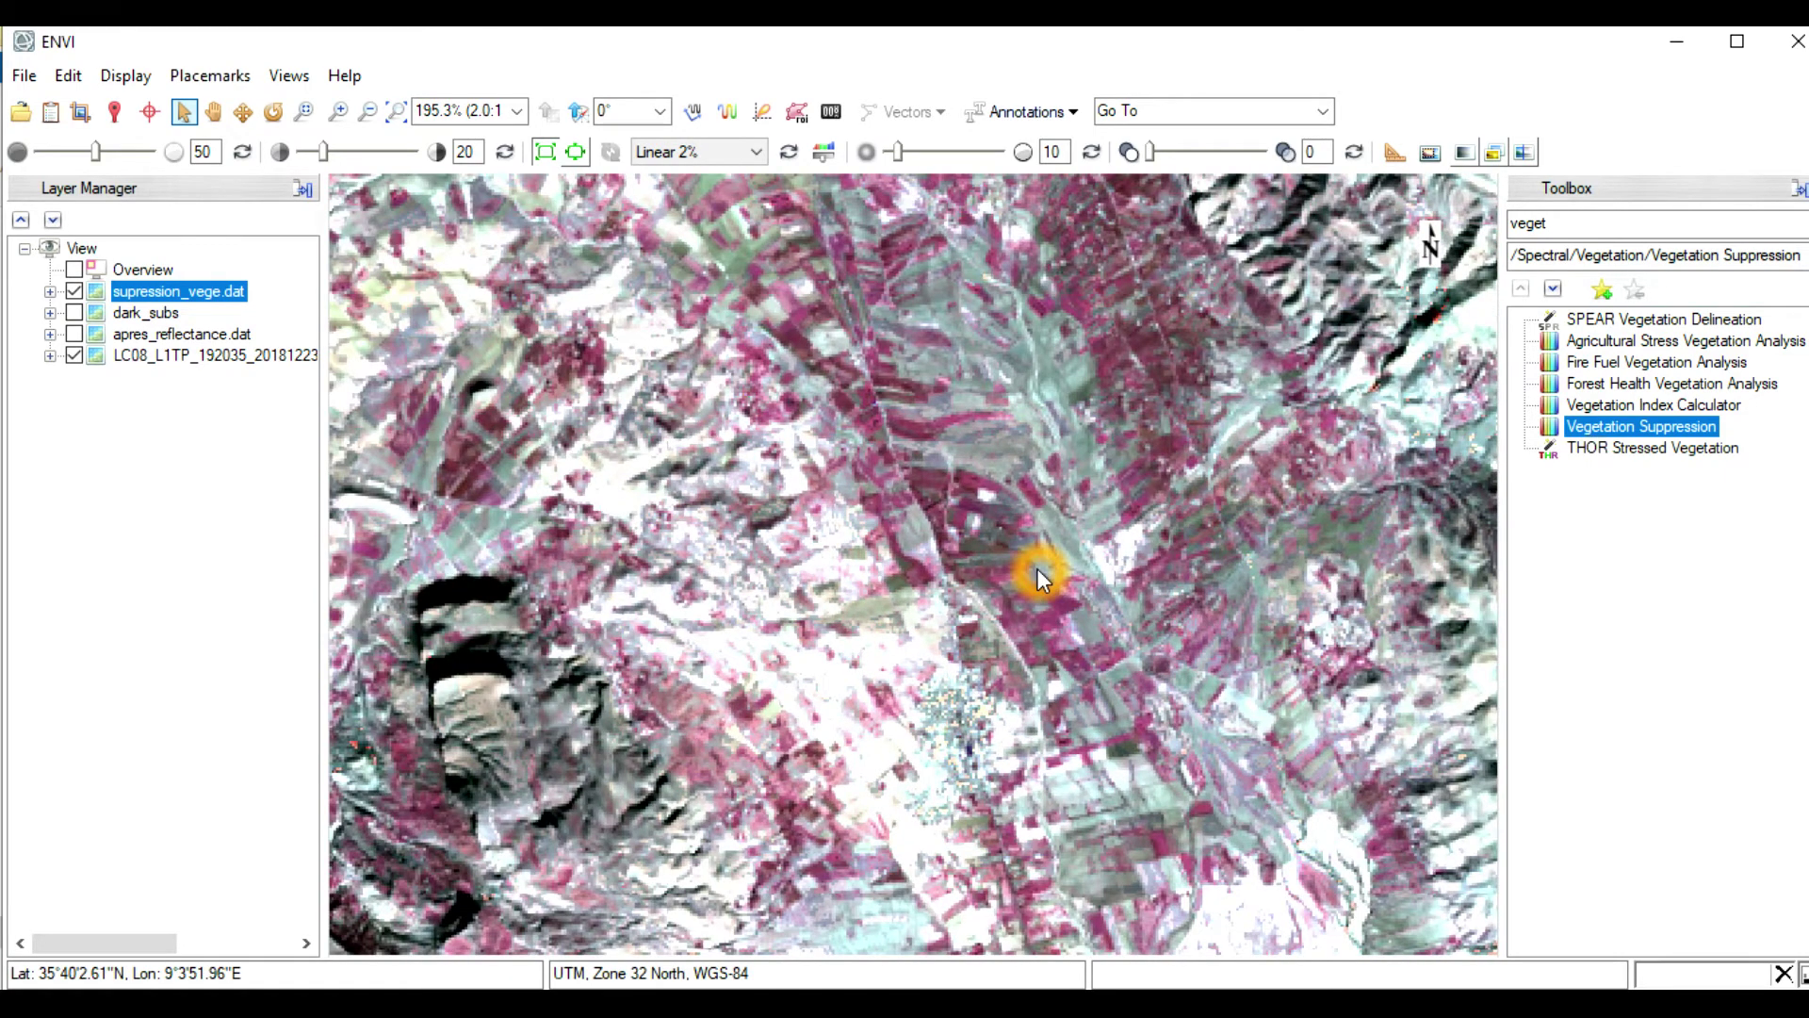
Examine the valley fields and surrounding hills of supression_vege.dat at a broader scale
{"action": "left_click", "coordinate": [1029, 545]}
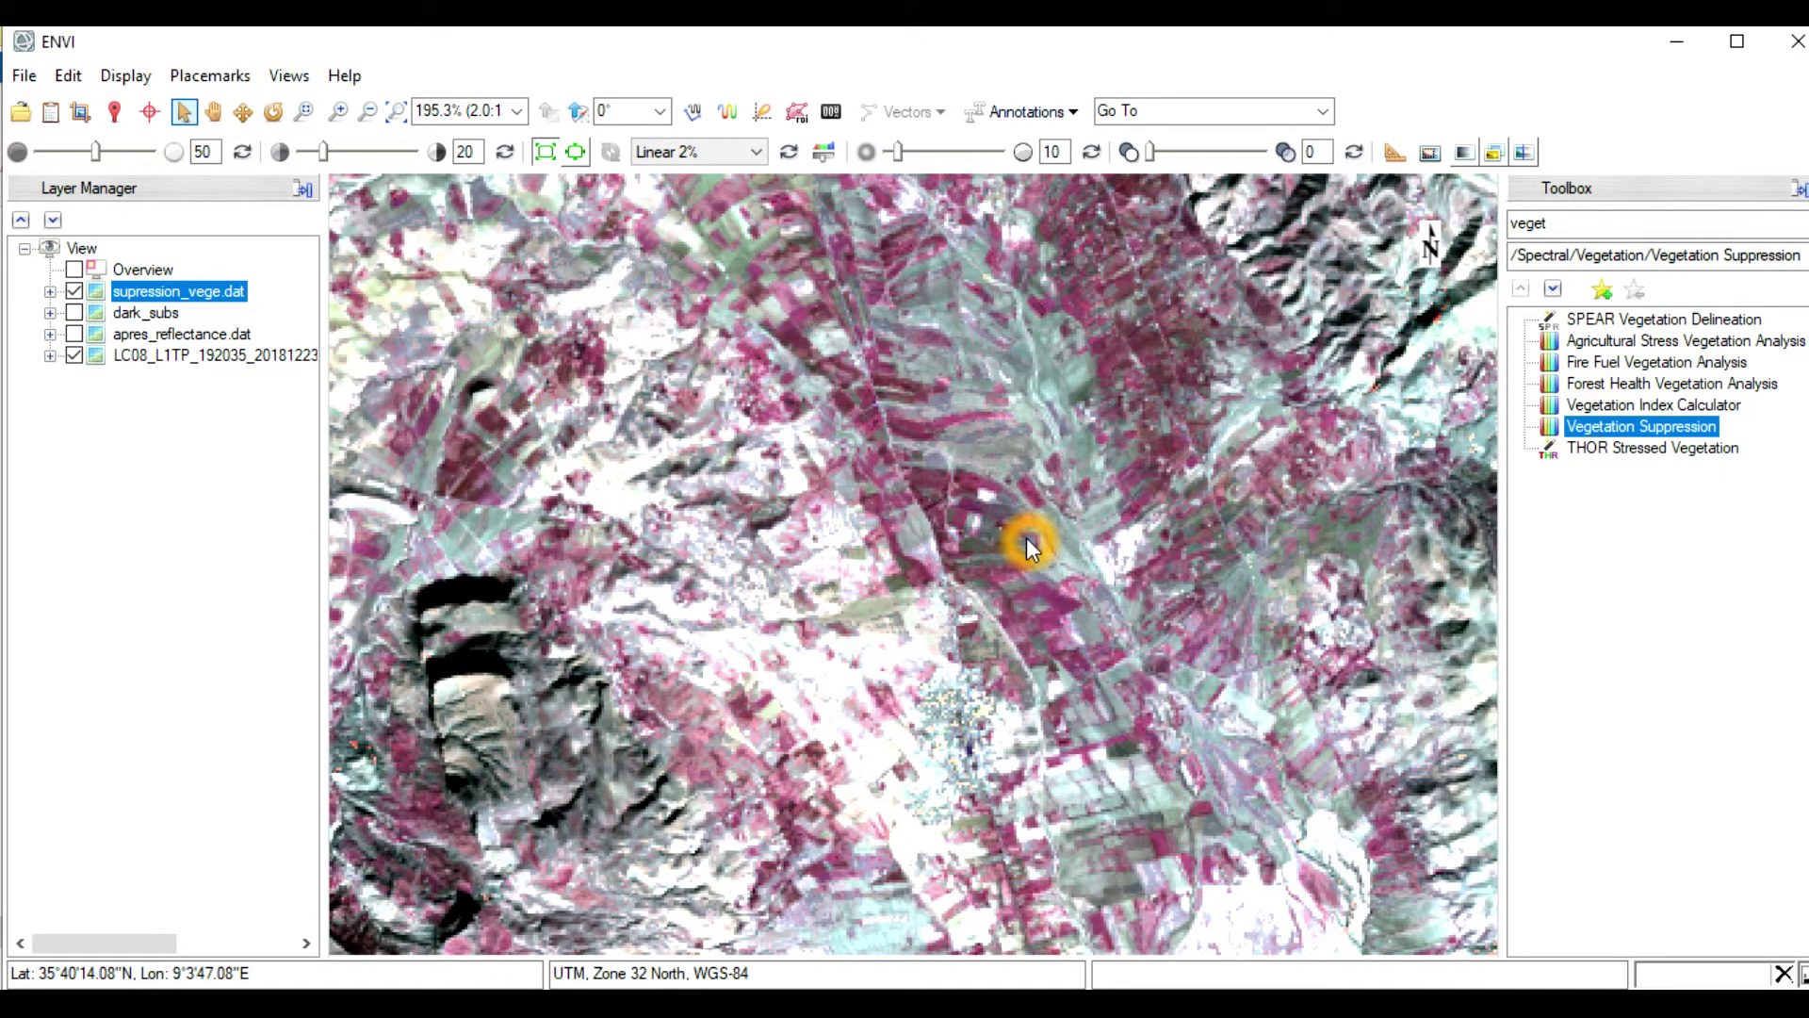
{"action": "left_click", "coordinate": [1017, 539]}
{"action": "scroll", "coordinate": [1016, 545], "scroll_direction": "down", "scroll_amount": 2}
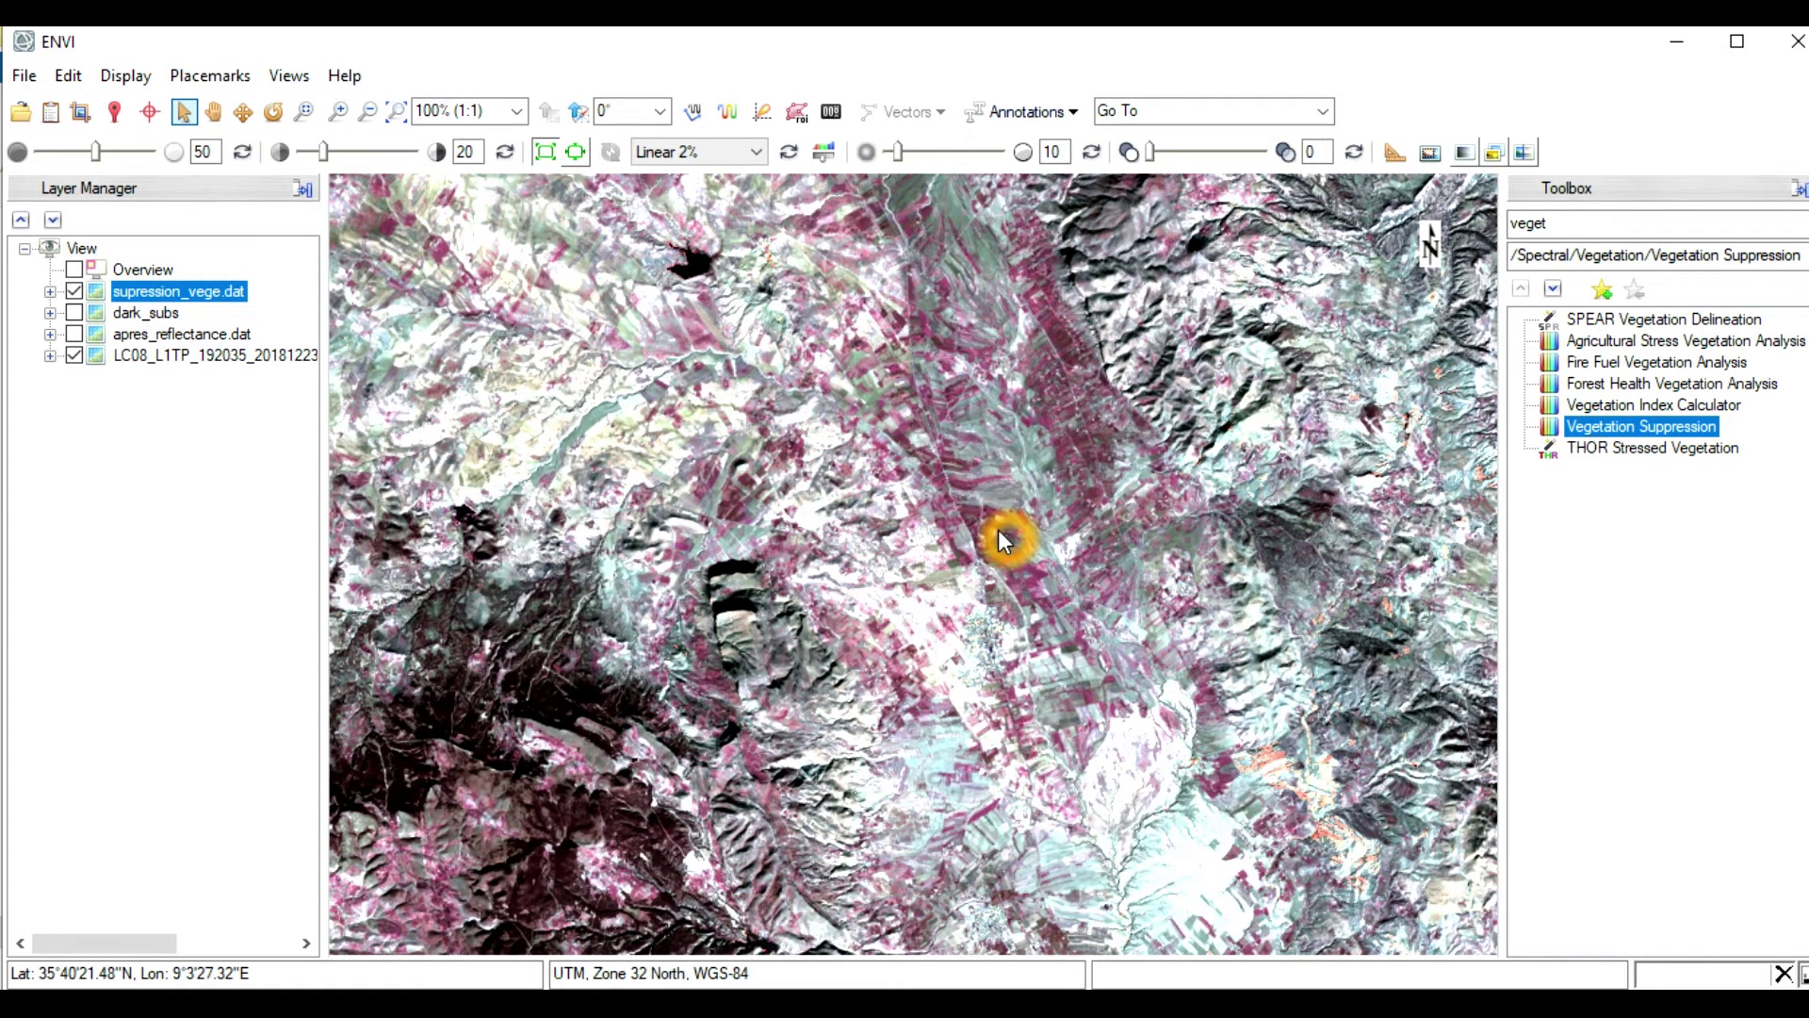
{"action": "left_click", "coordinate": [713, 621]}
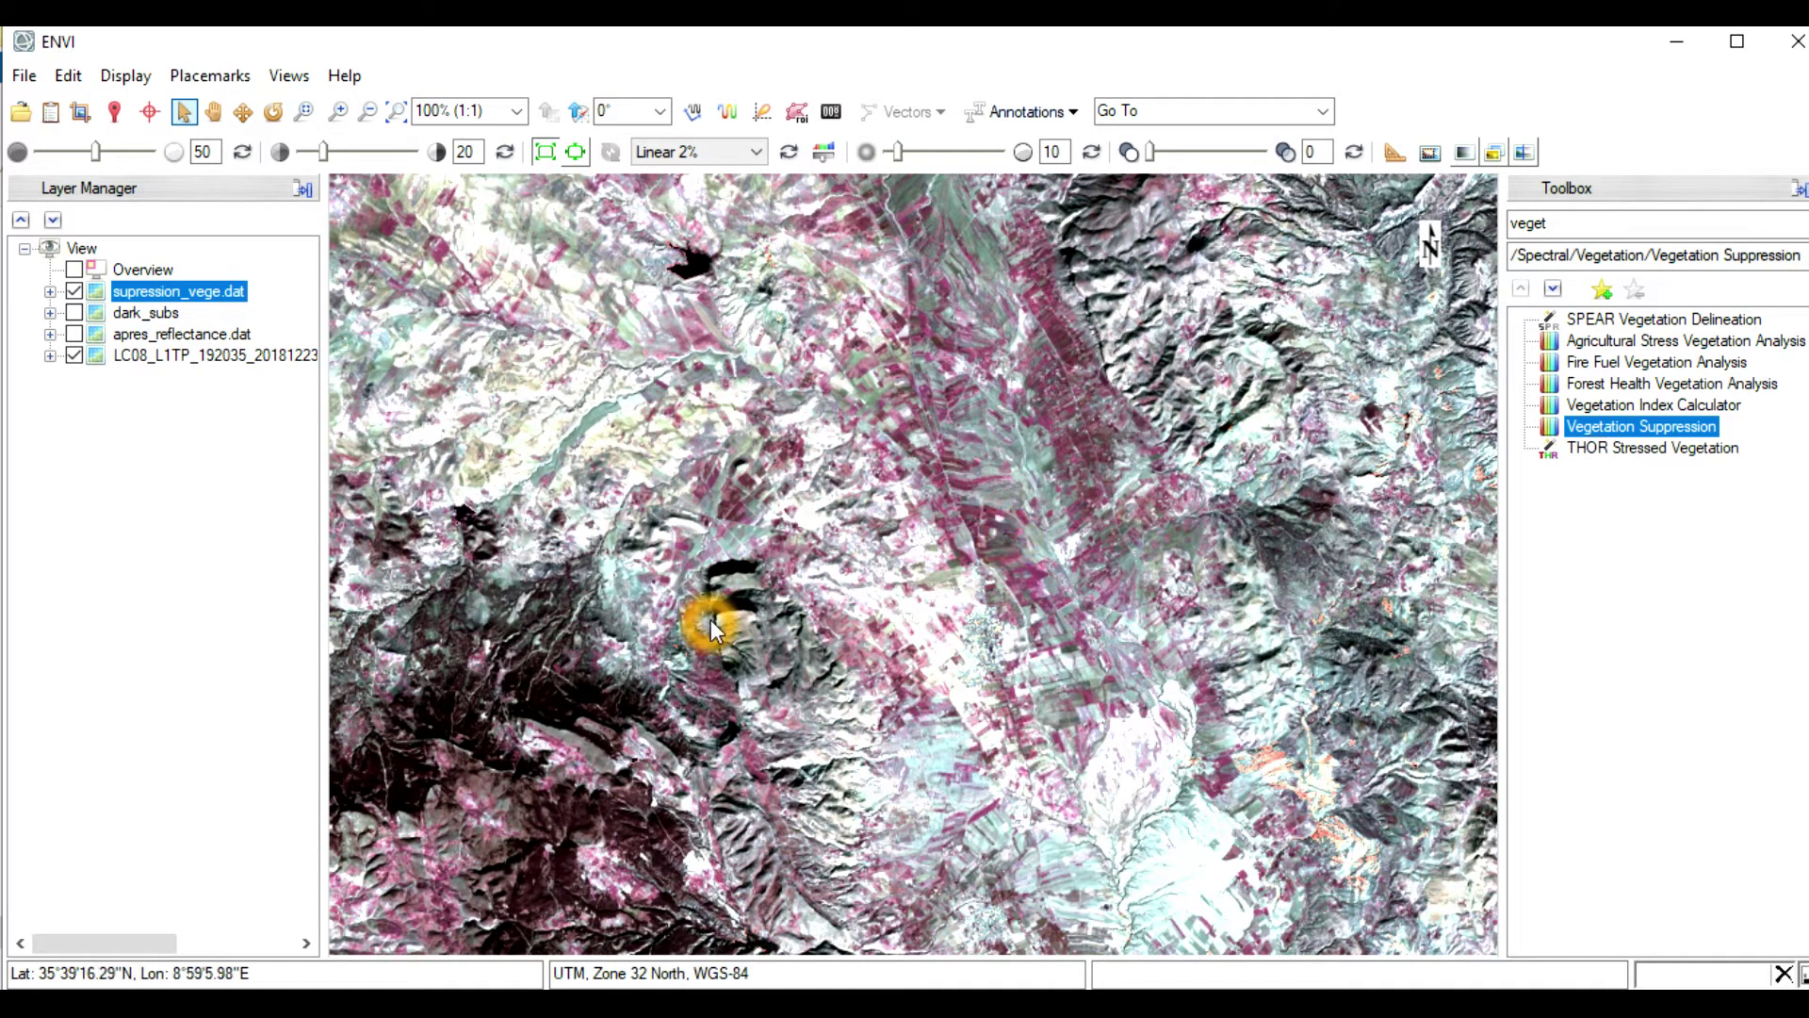
{"action": "left_click", "coordinate": [803, 594]}
{"action": "scroll", "coordinate": [745, 517], "scroll_direction": "down", "scroll_amount": 1}
{"action": "left_click", "coordinate": [799, 626]}
{"action": "left_click", "coordinate": [826, 589]}
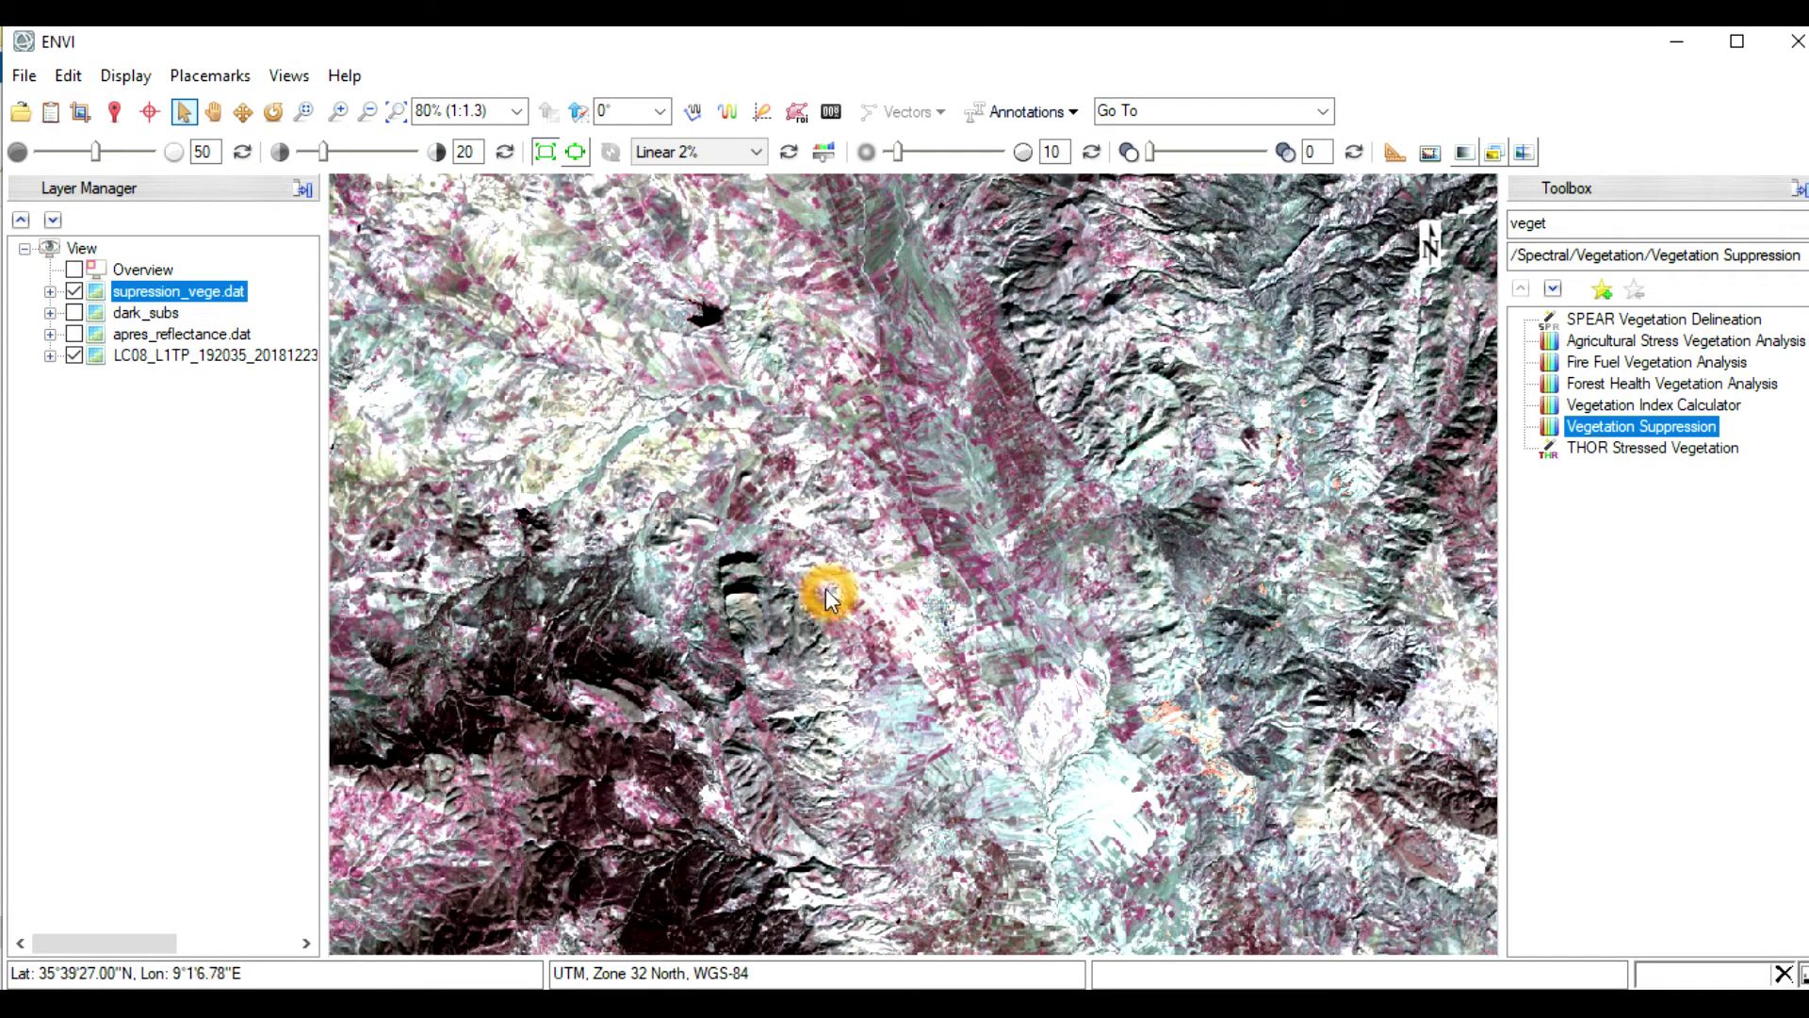
{"action": "left_click", "coordinate": [816, 608]}
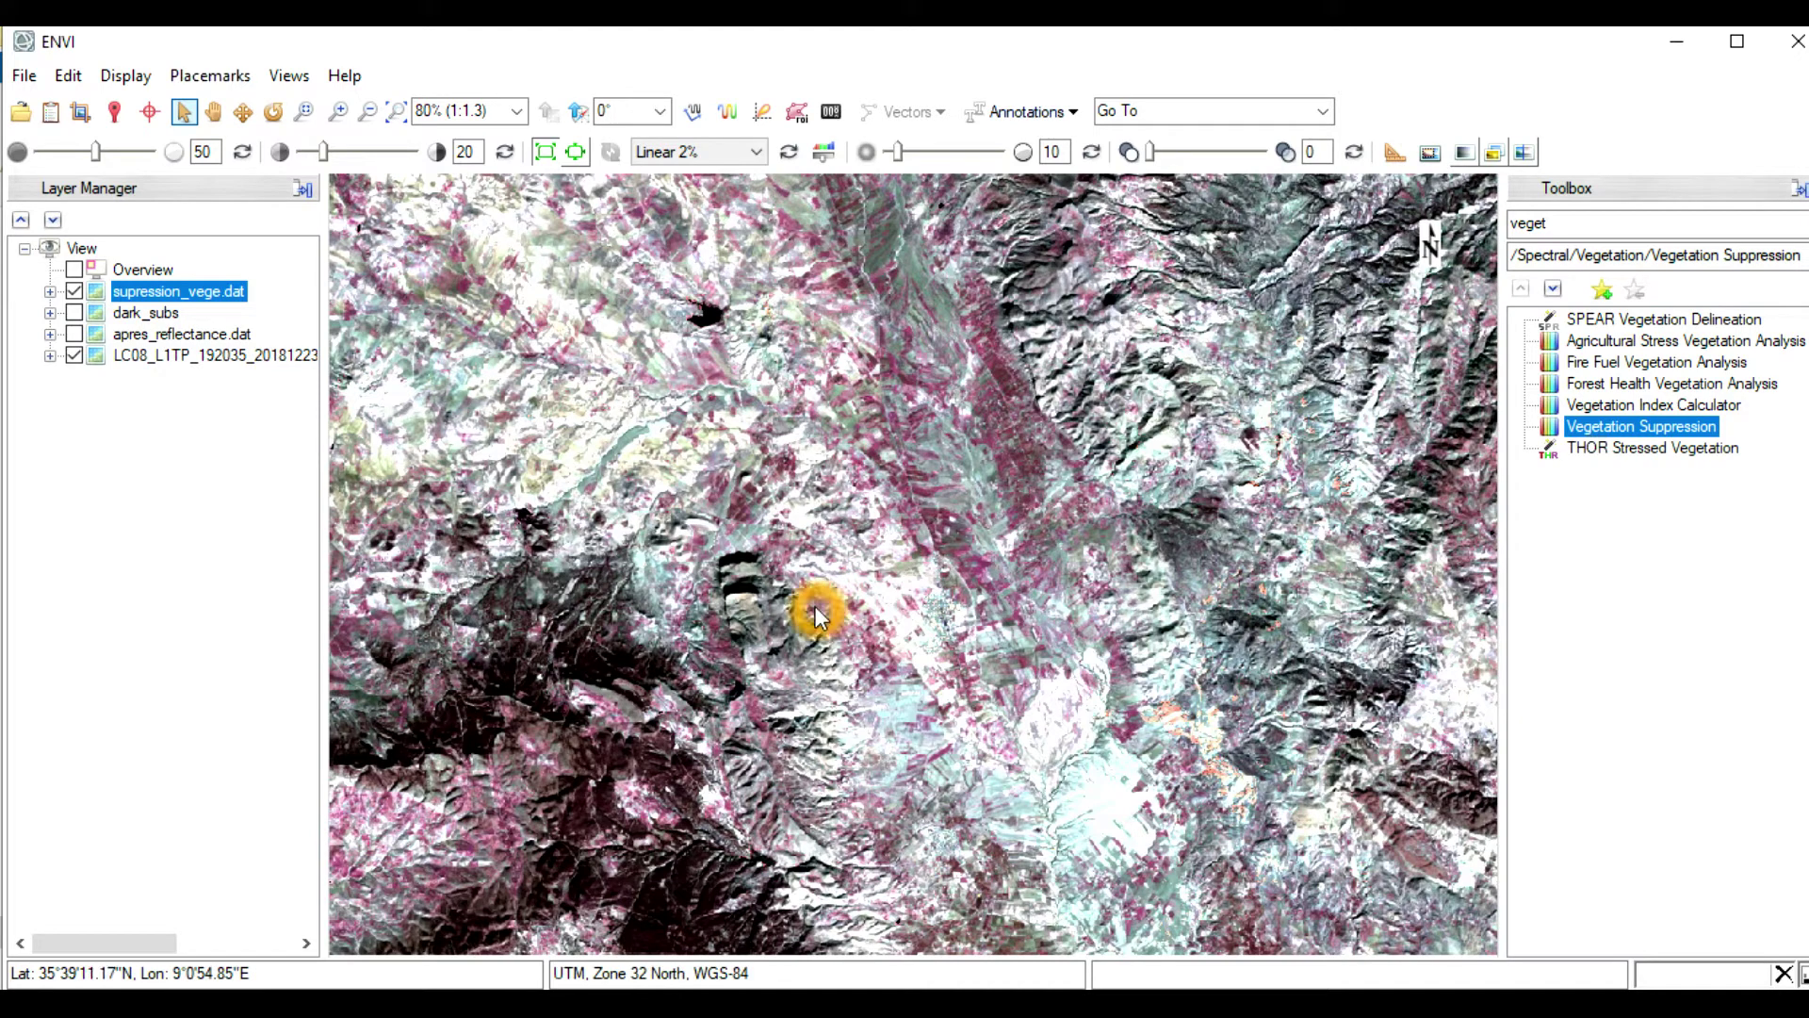
{"action": "left_click", "coordinate": [829, 596]}
{"action": "left_click", "coordinate": [810, 596]}
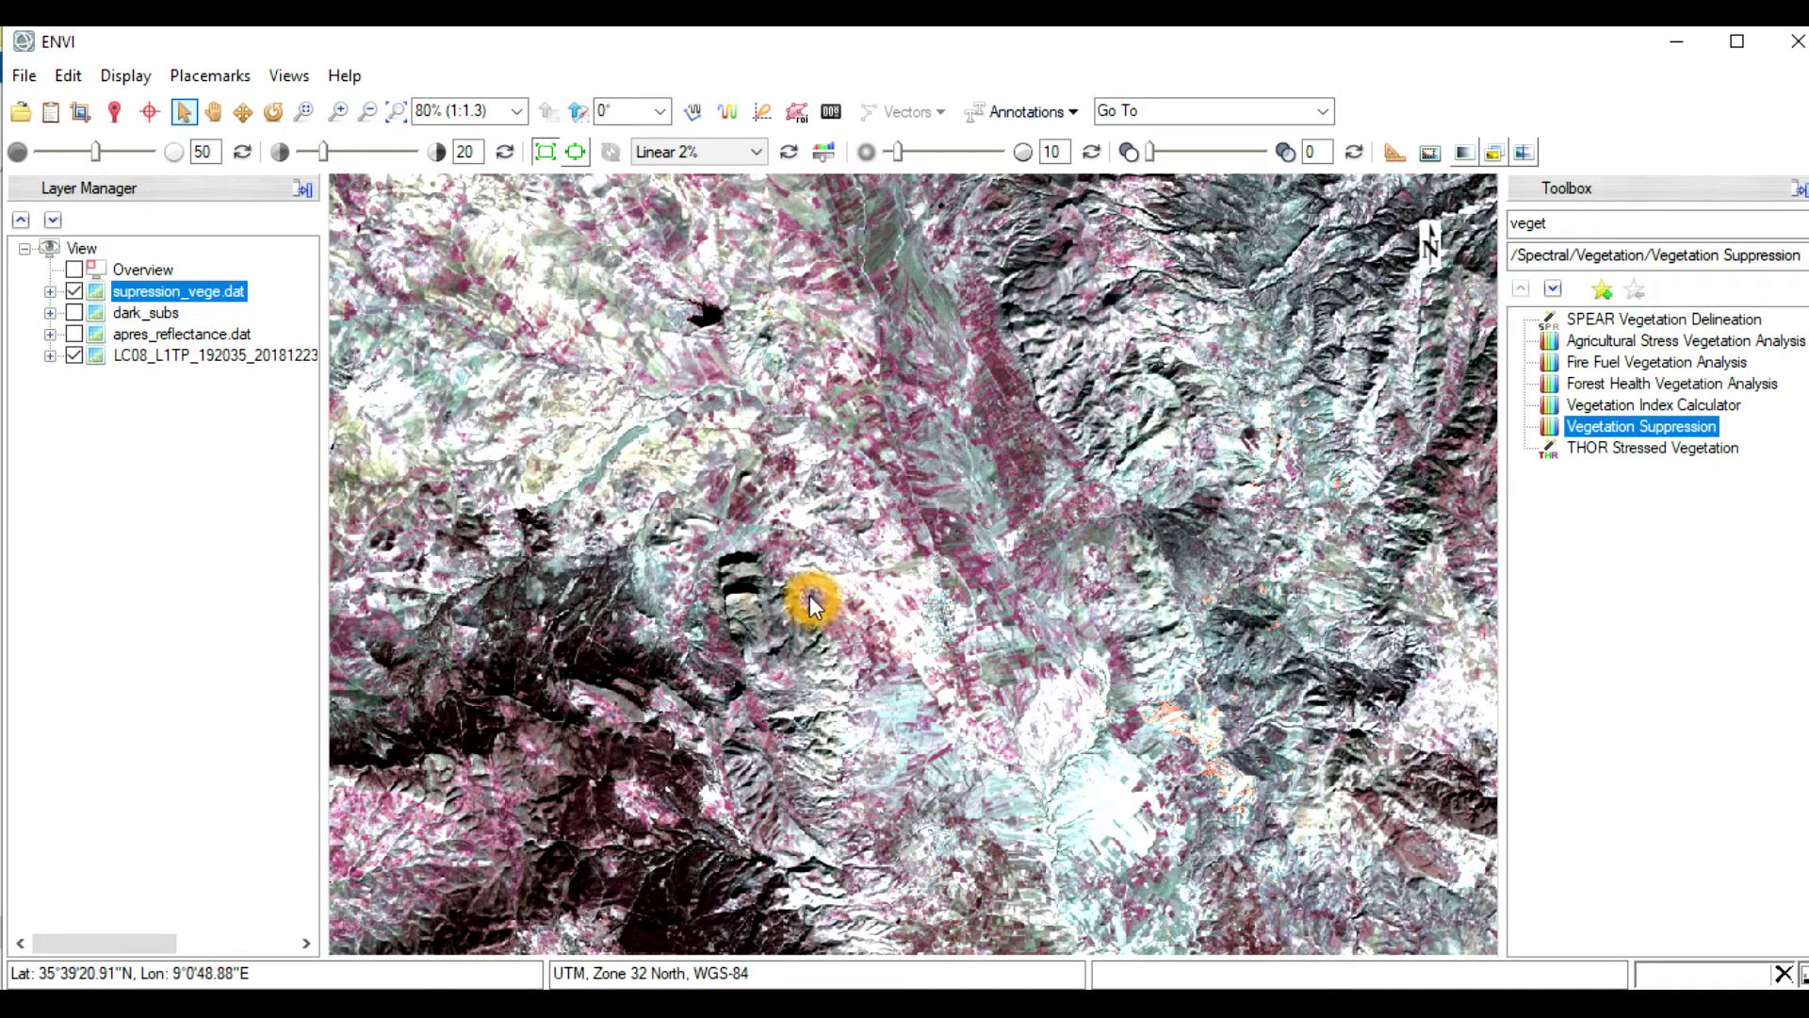
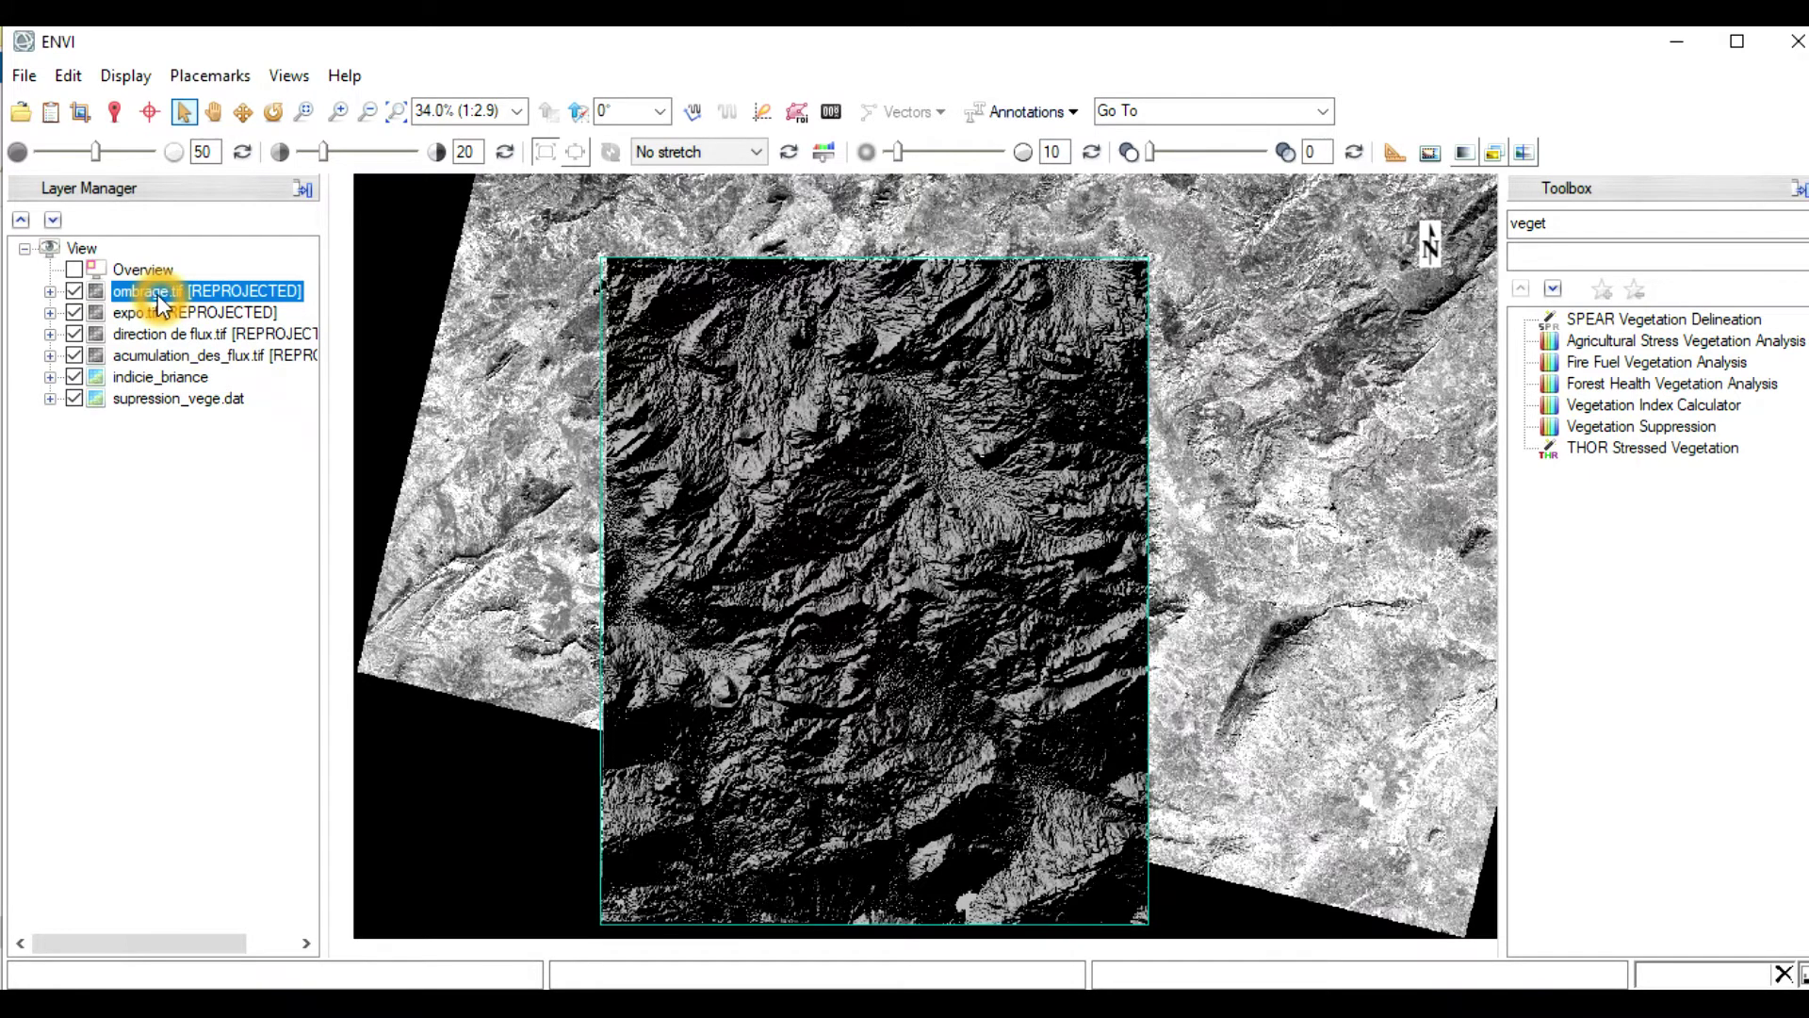
Clear the previous vegetation search term from the toolbox search
{"action": "left_click", "coordinate": [1563, 223]}
{"action": "double_click", "coordinate": [1563, 223]}
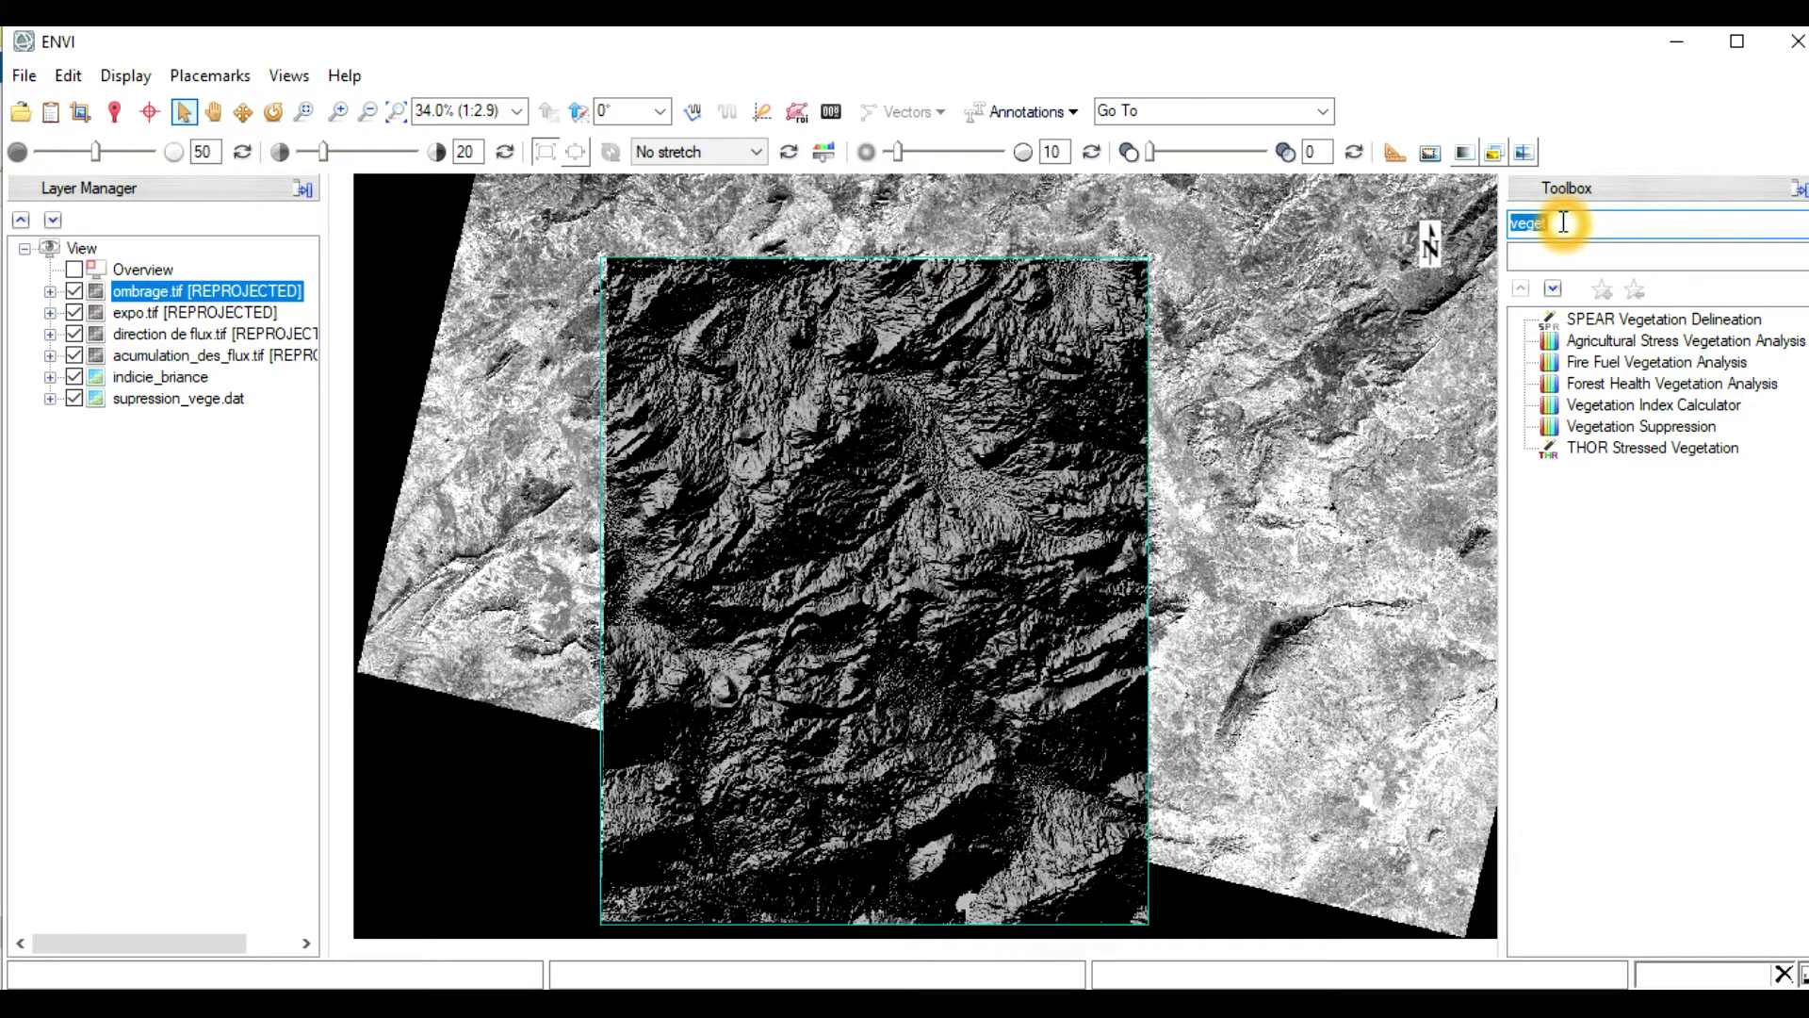
{"action": "key", "text": "BackSpace"}
{"action": "type", "text": "lye"}
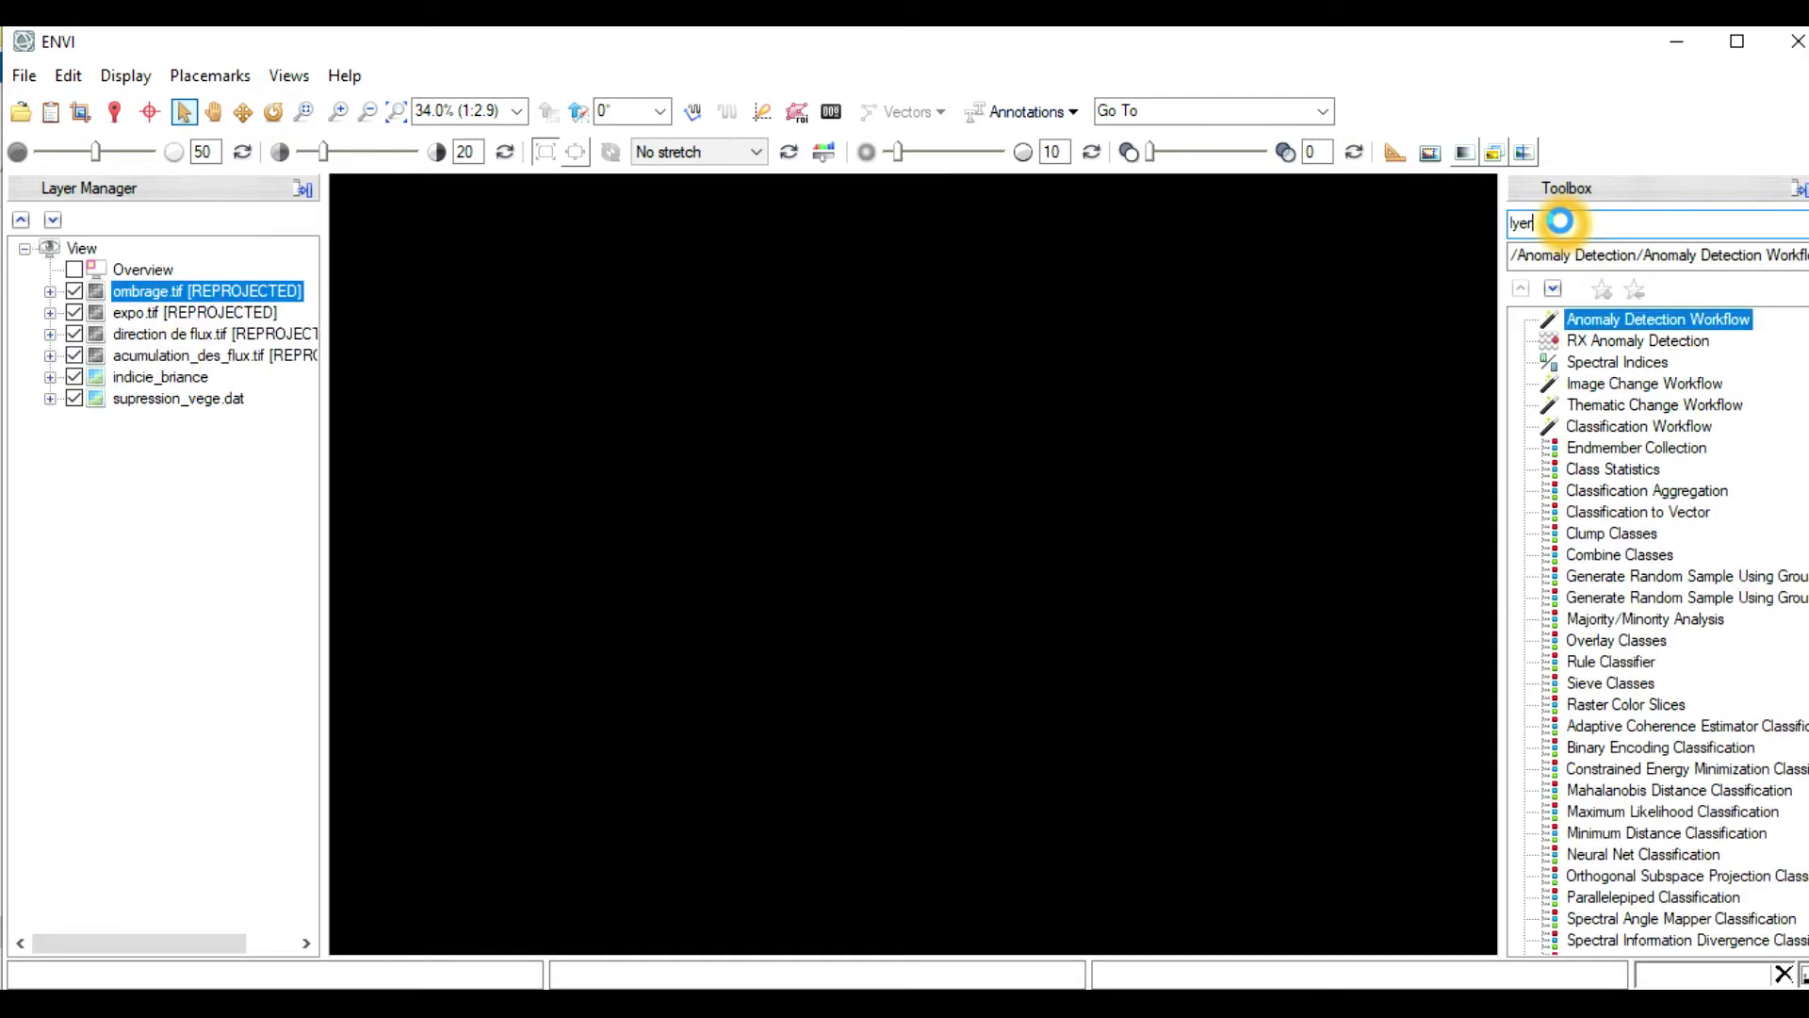
{"action": "type", "text": "r"}
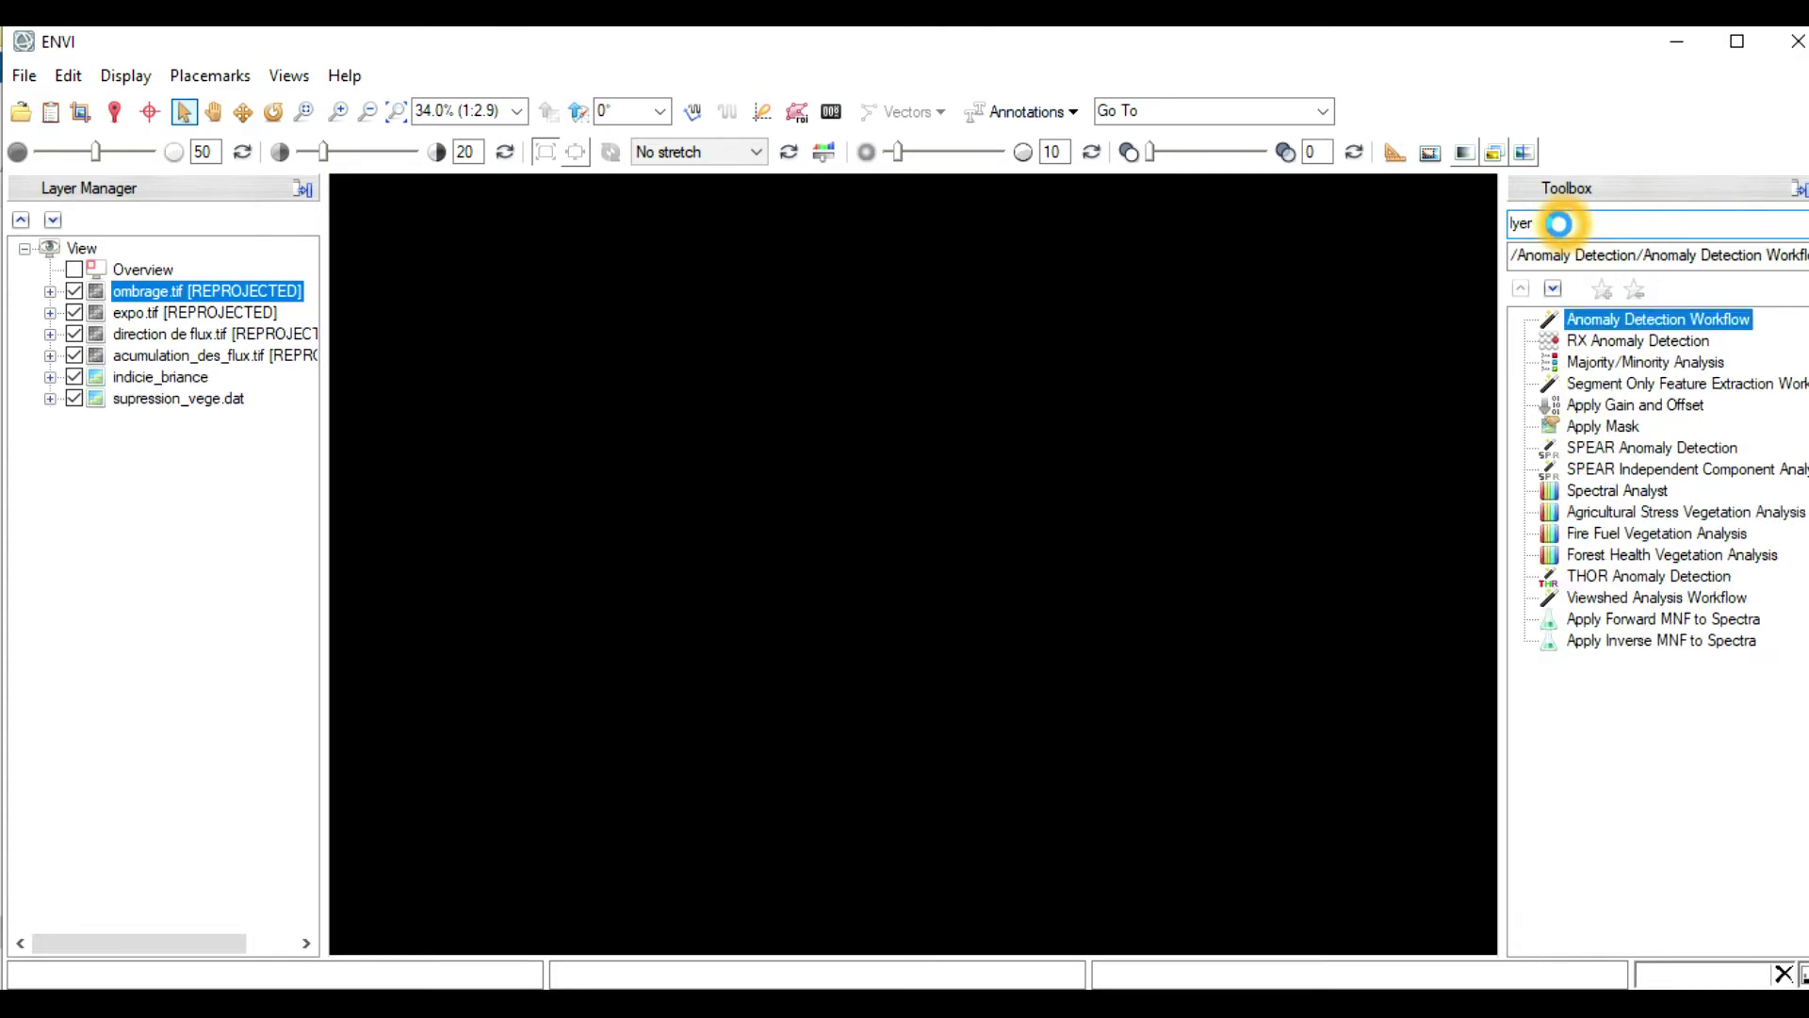
{"action": "key", "text": "BackSpace"}
{"action": "key", "text": "BackSpace"}
{"action": "key", "text": "BackSpace"}
{"action": "key", "text": "BackSpace"}
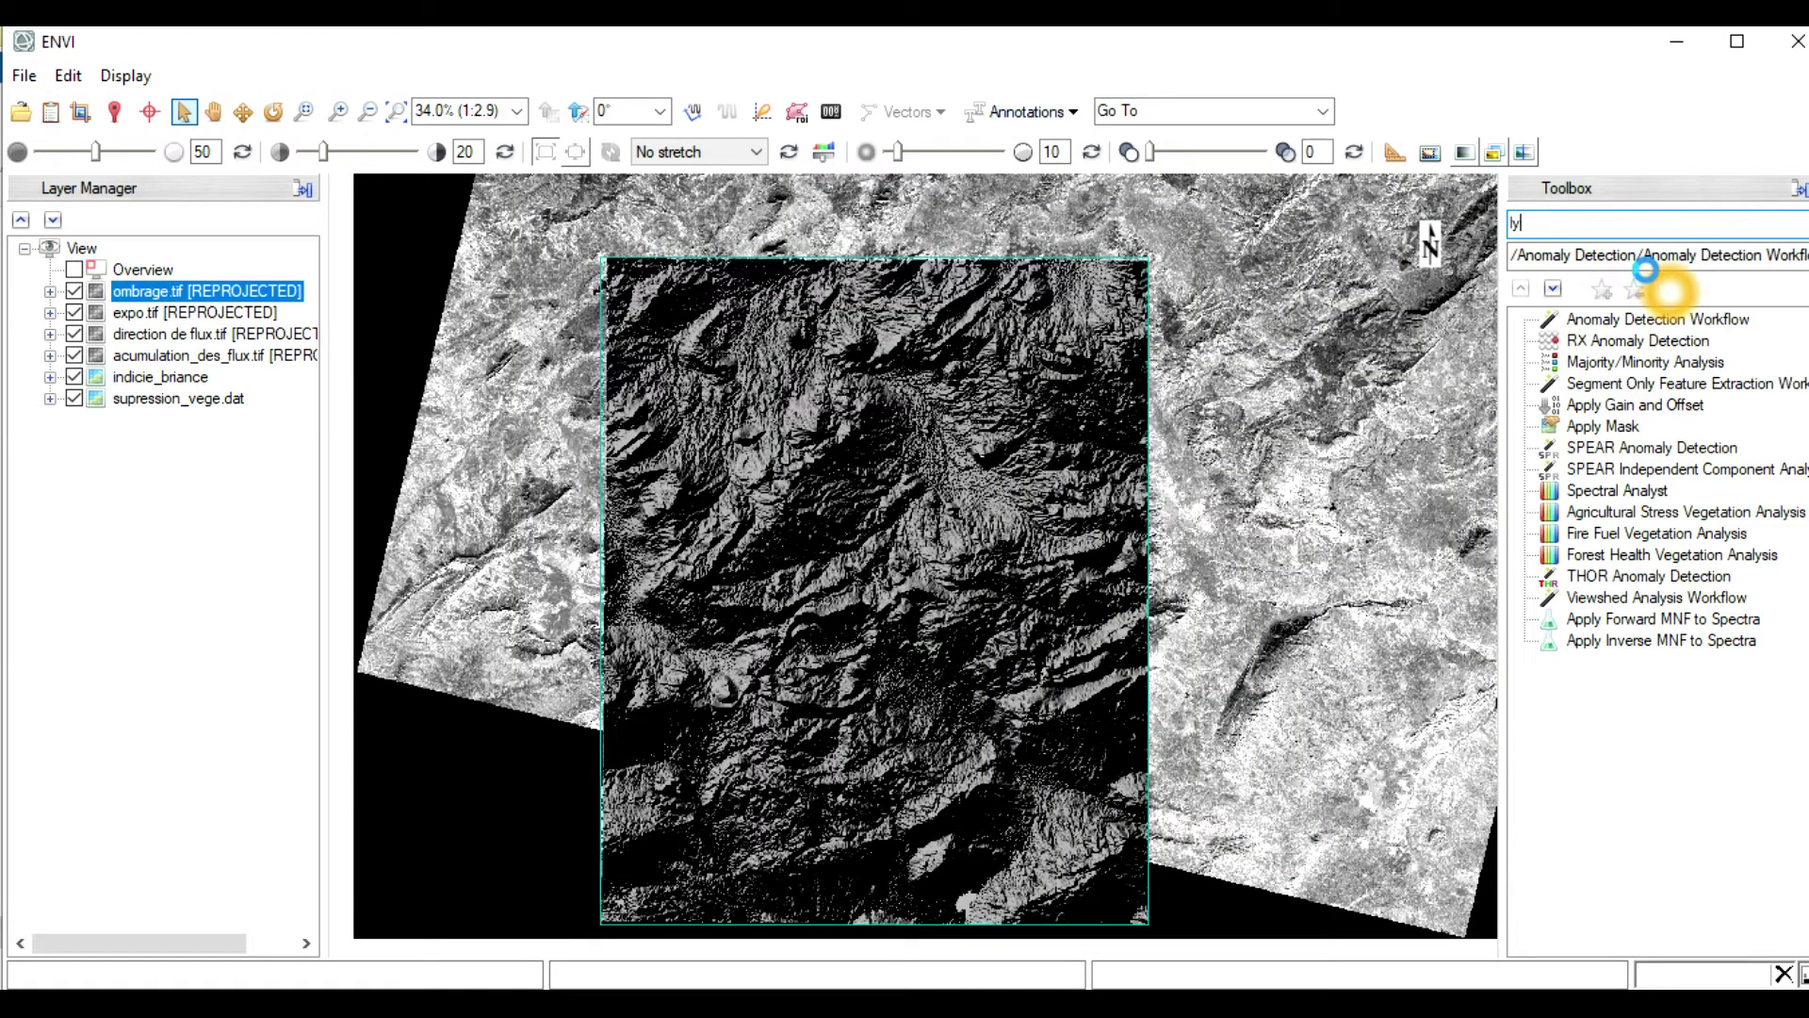
Search the toolbox for "layer" and open the Layer Stacking tool
{"action": "type", "text": "layer"}
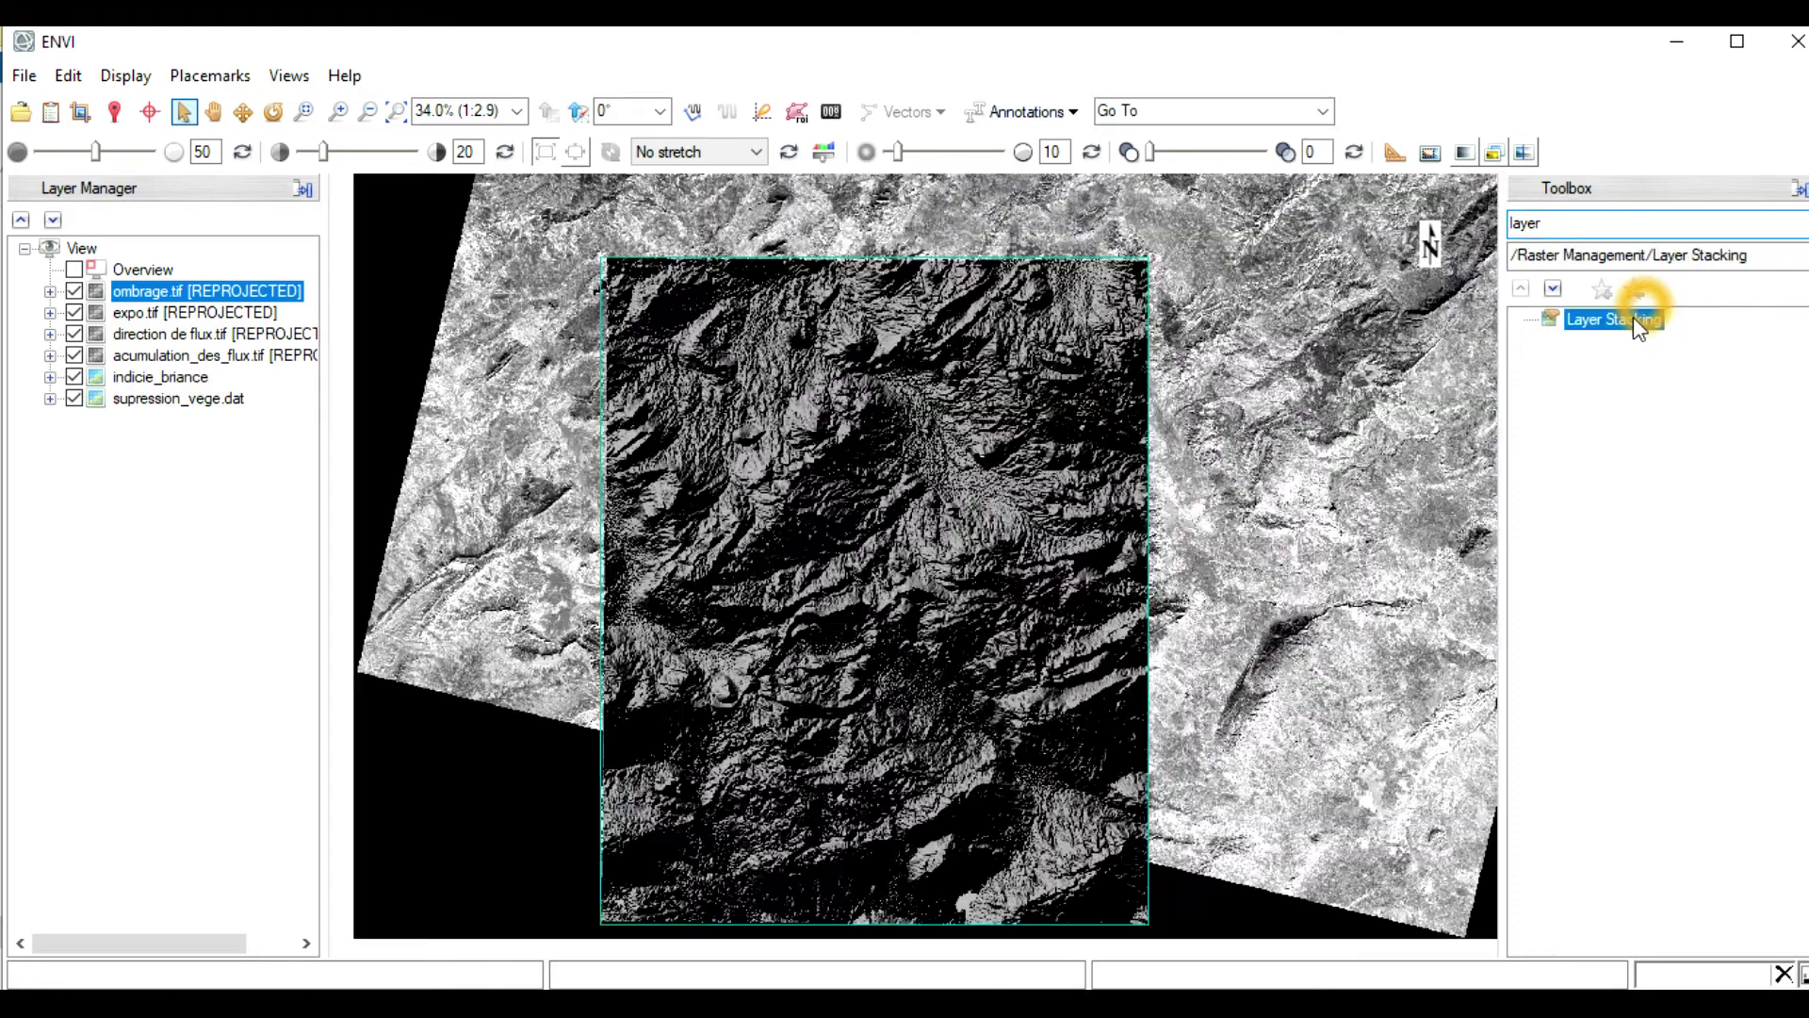
{"action": "double_click", "coordinate": [1632, 316]}
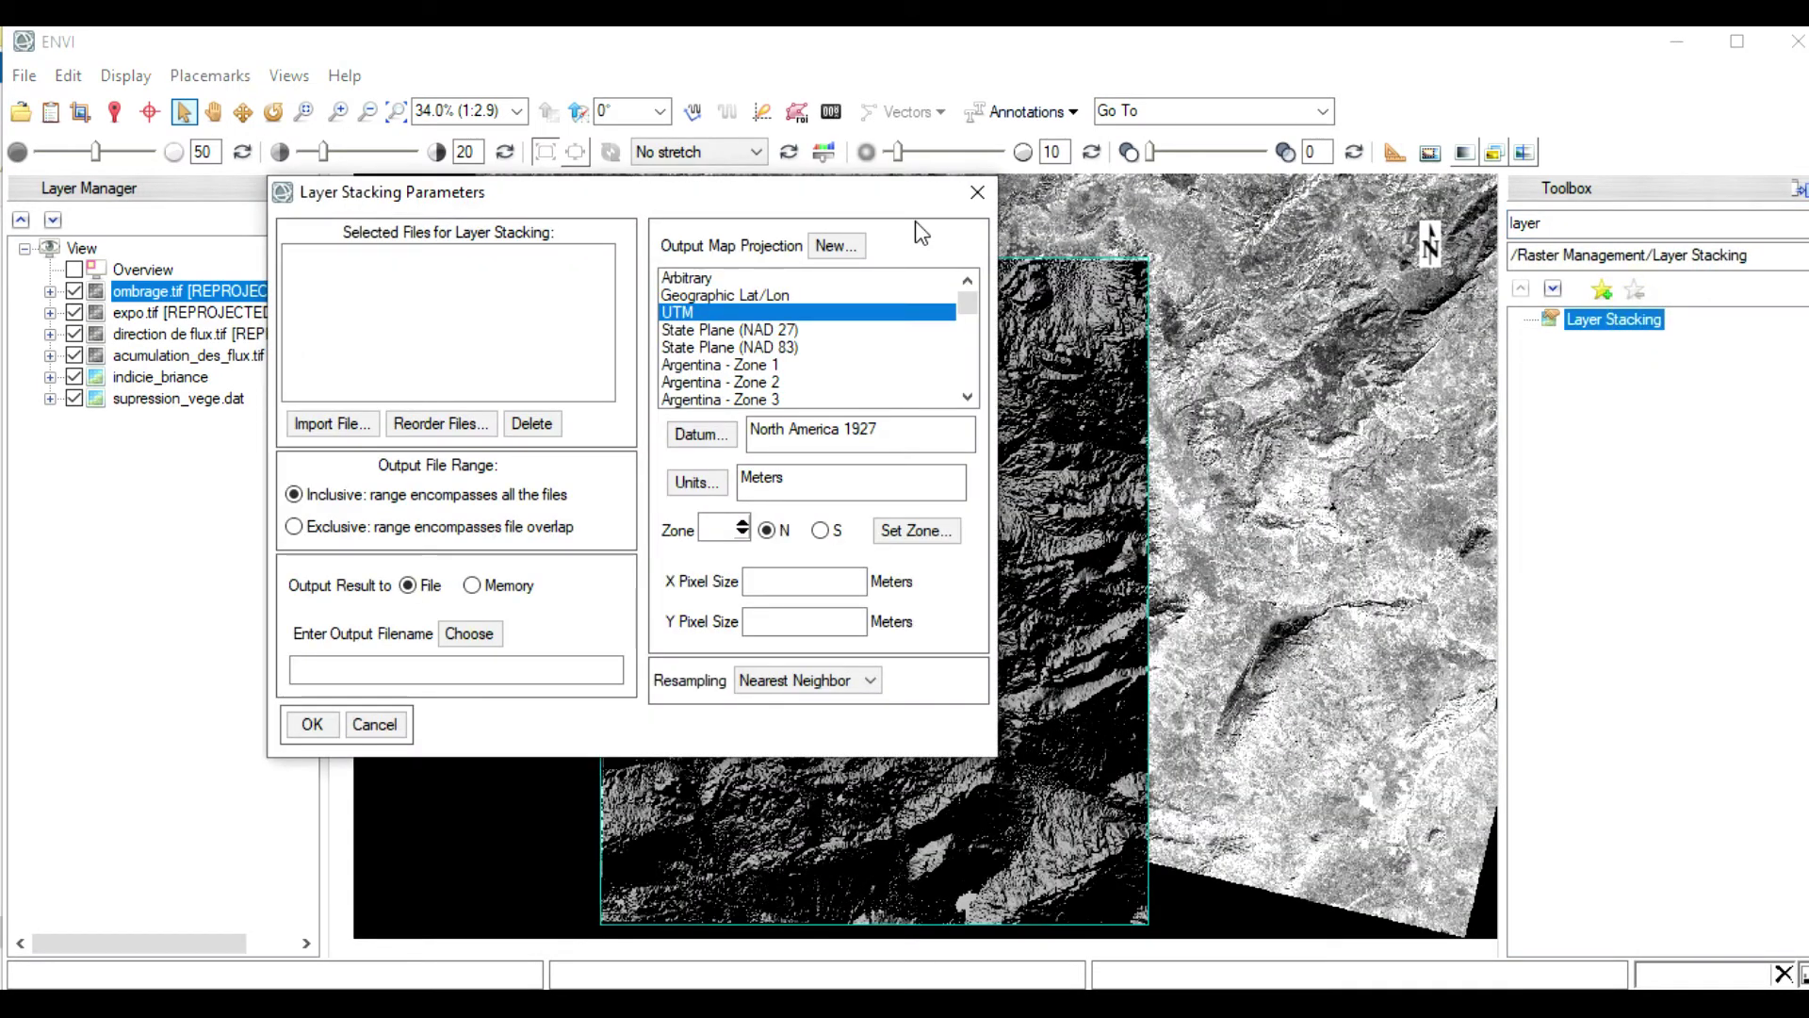
{"action": "left_click_drag", "start_coordinate": [808, 204], "coordinate": [1366, 218]}
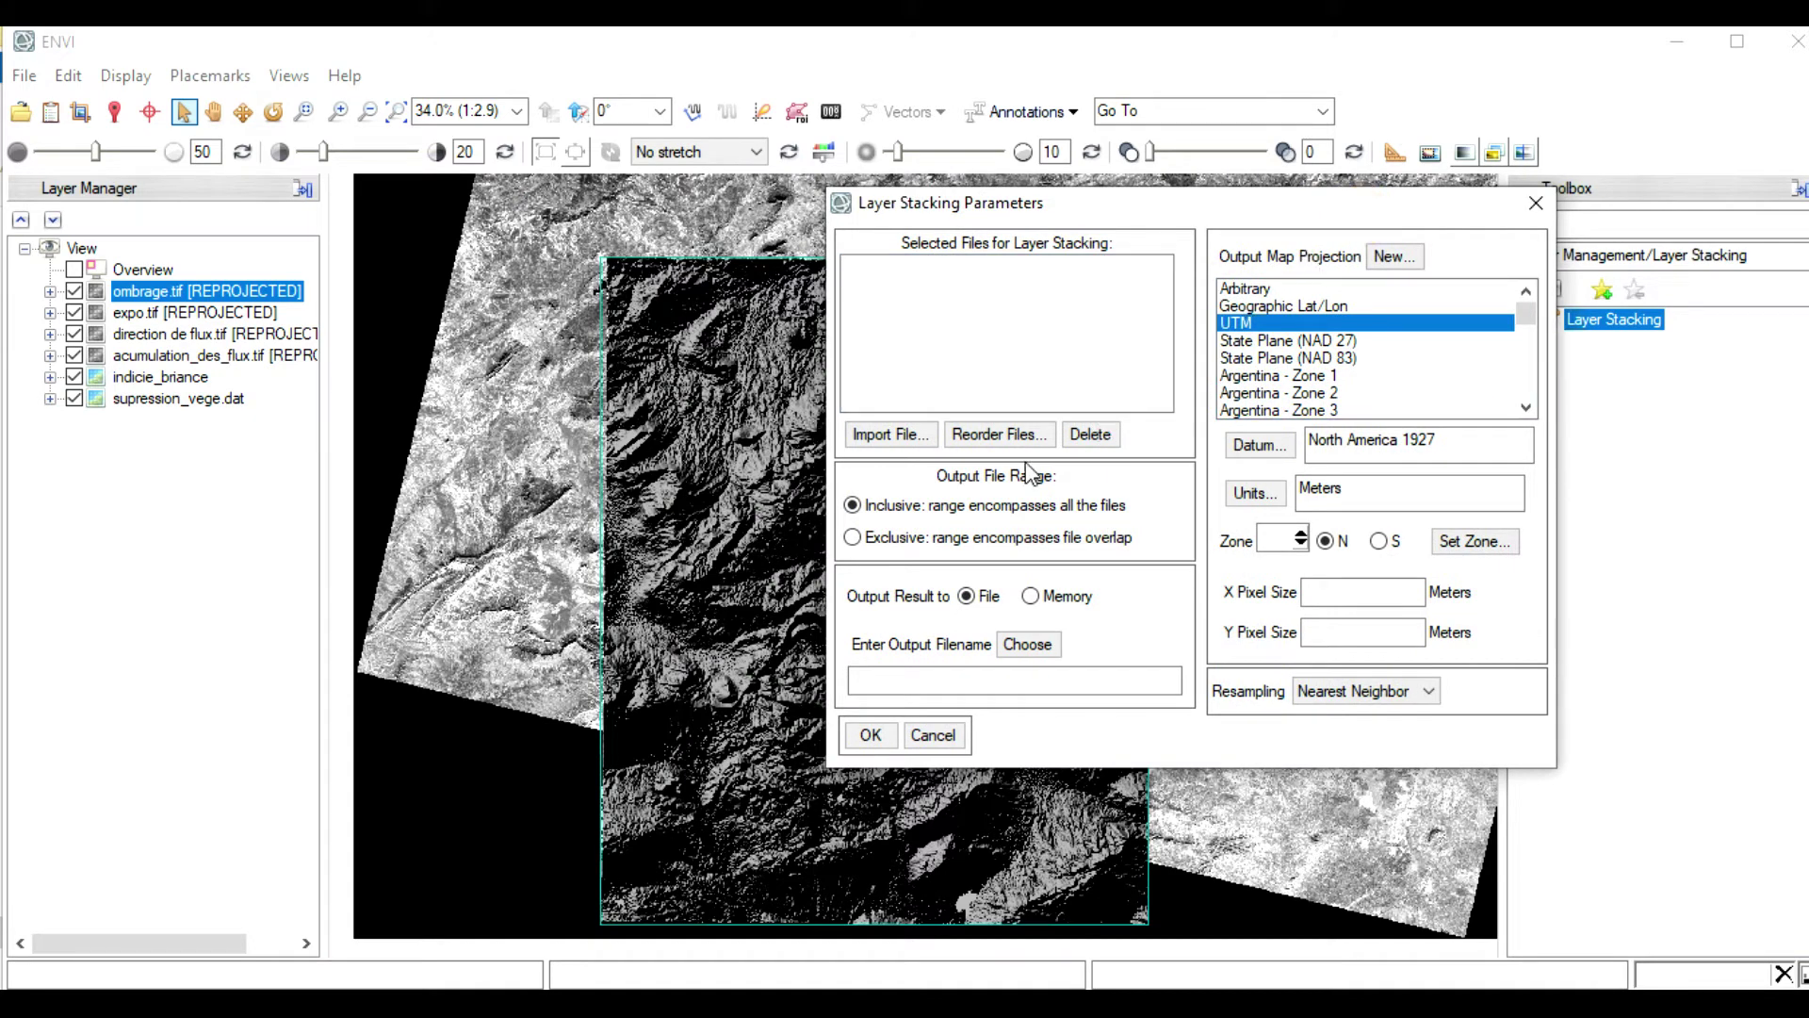
Import supression_vege.dat, acumulation_des_flux.tif, direction de flux.tif, expo.tif, ombrage.tif and indicie_briance as the layer stacking inputs
{"action": "left_click", "coordinate": [908, 439]}
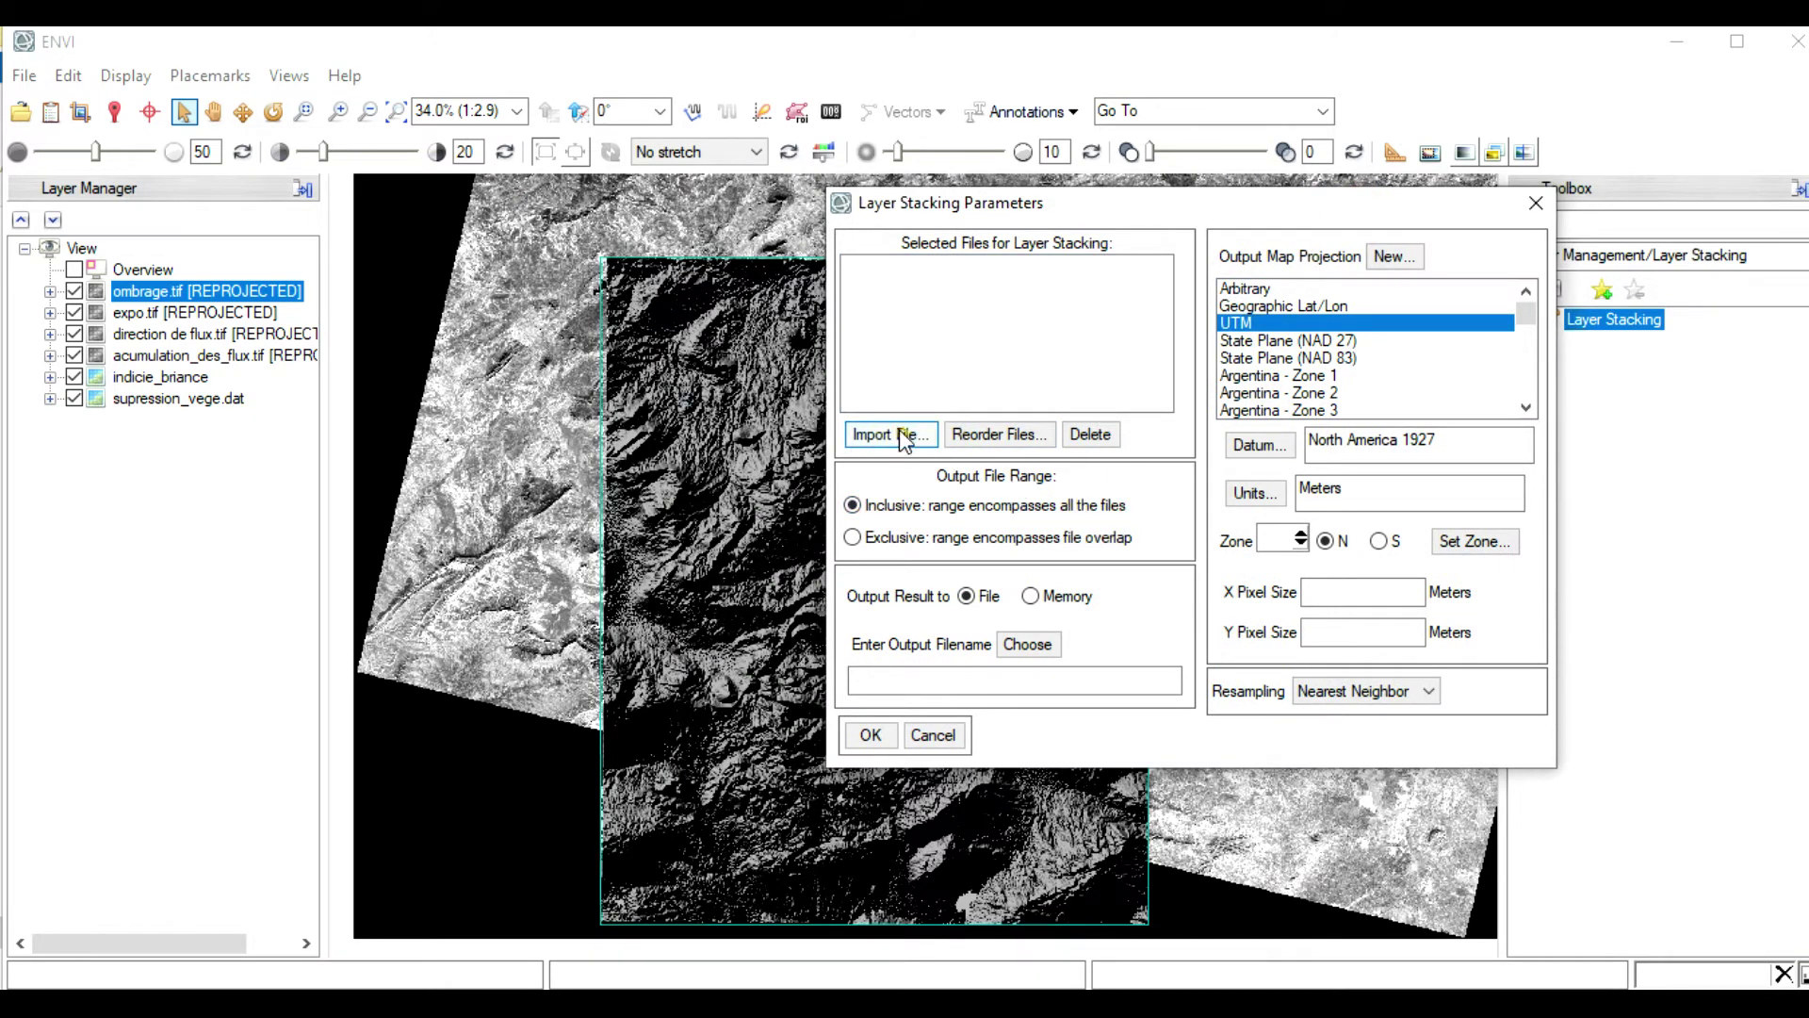
{"action": "left_click", "coordinate": [729, 396]}
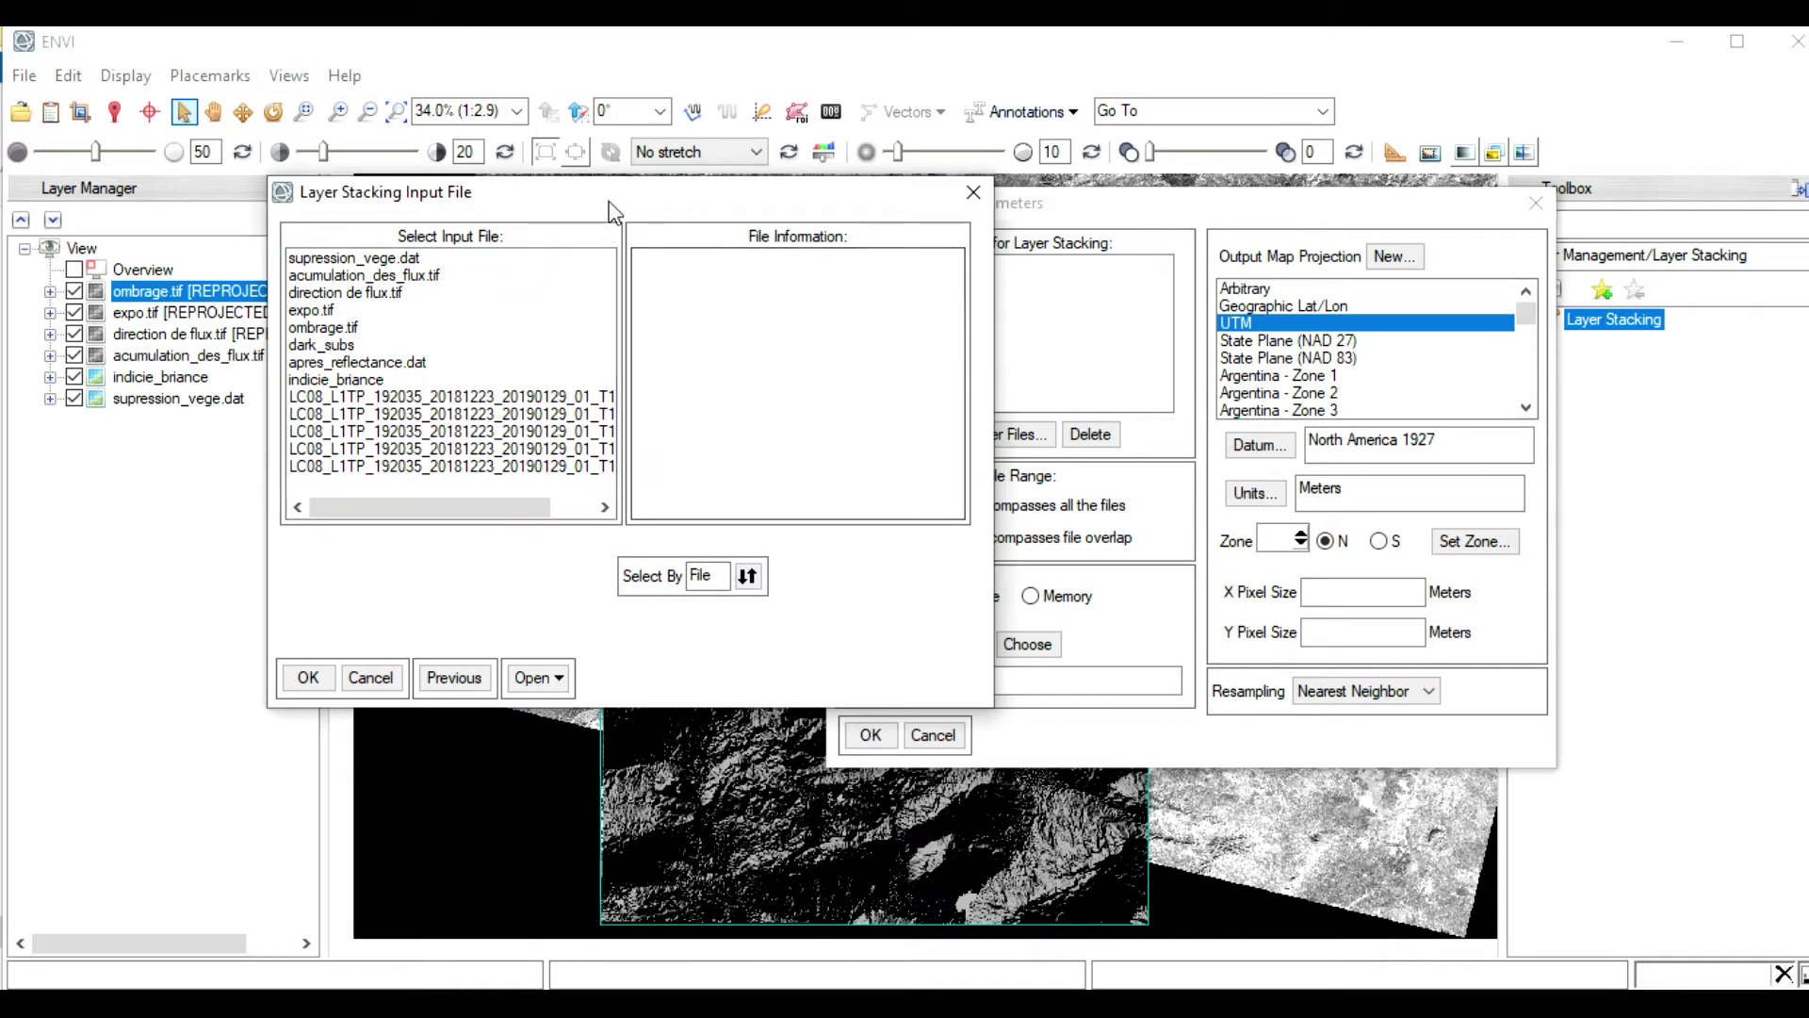
{"action": "left_click_drag", "start_coordinate": [618, 192], "coordinate": [823, 194]}
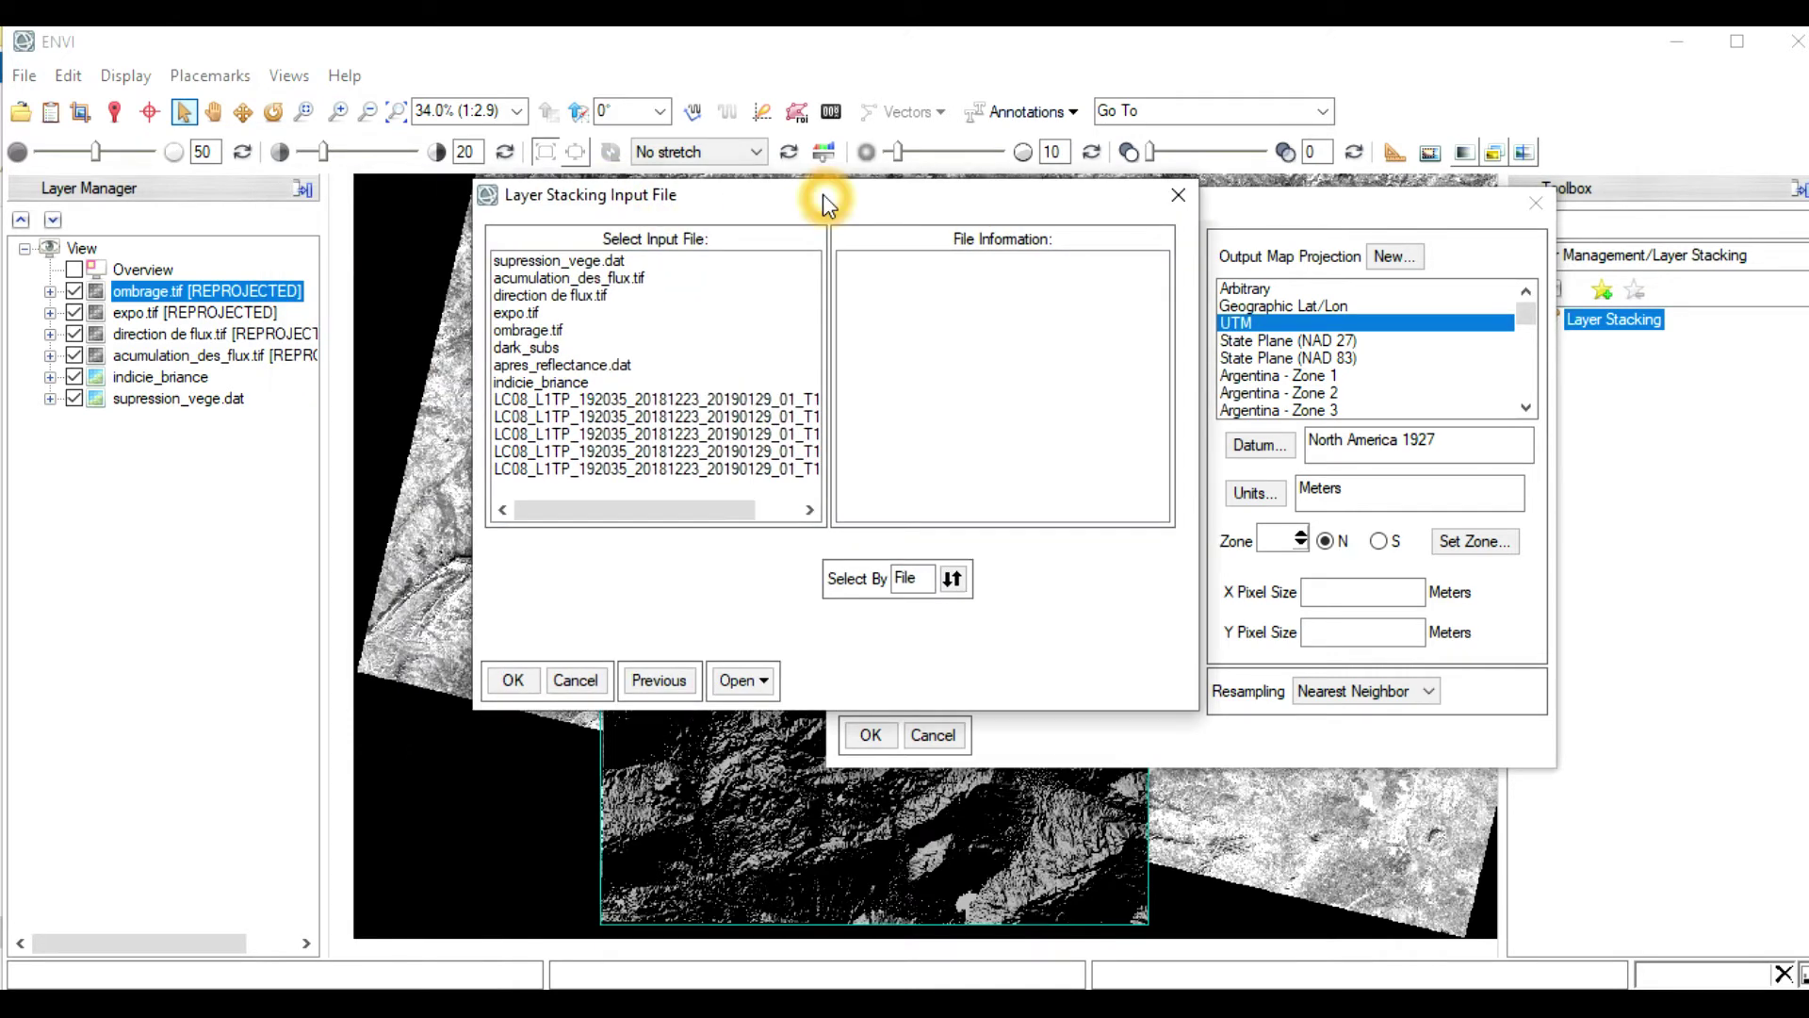
{"action": "left_click", "coordinate": [542, 298]}
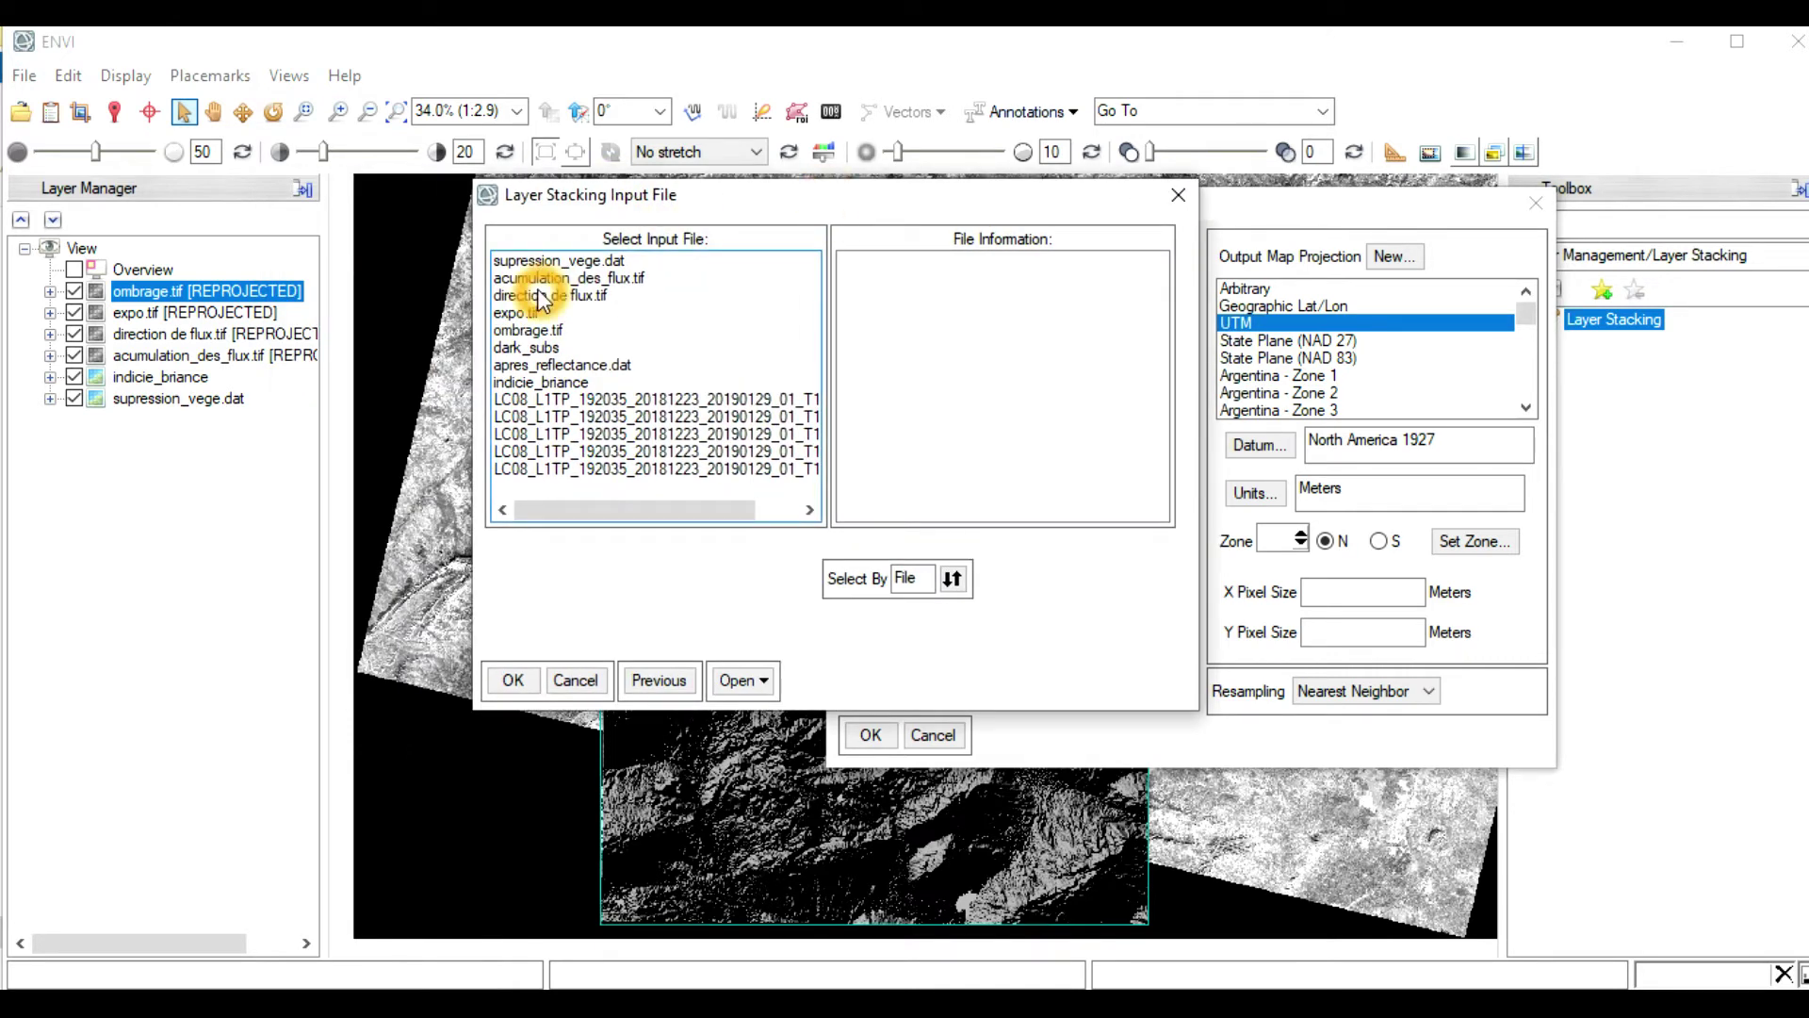
{"action": "left_click", "coordinate": [578, 261]}
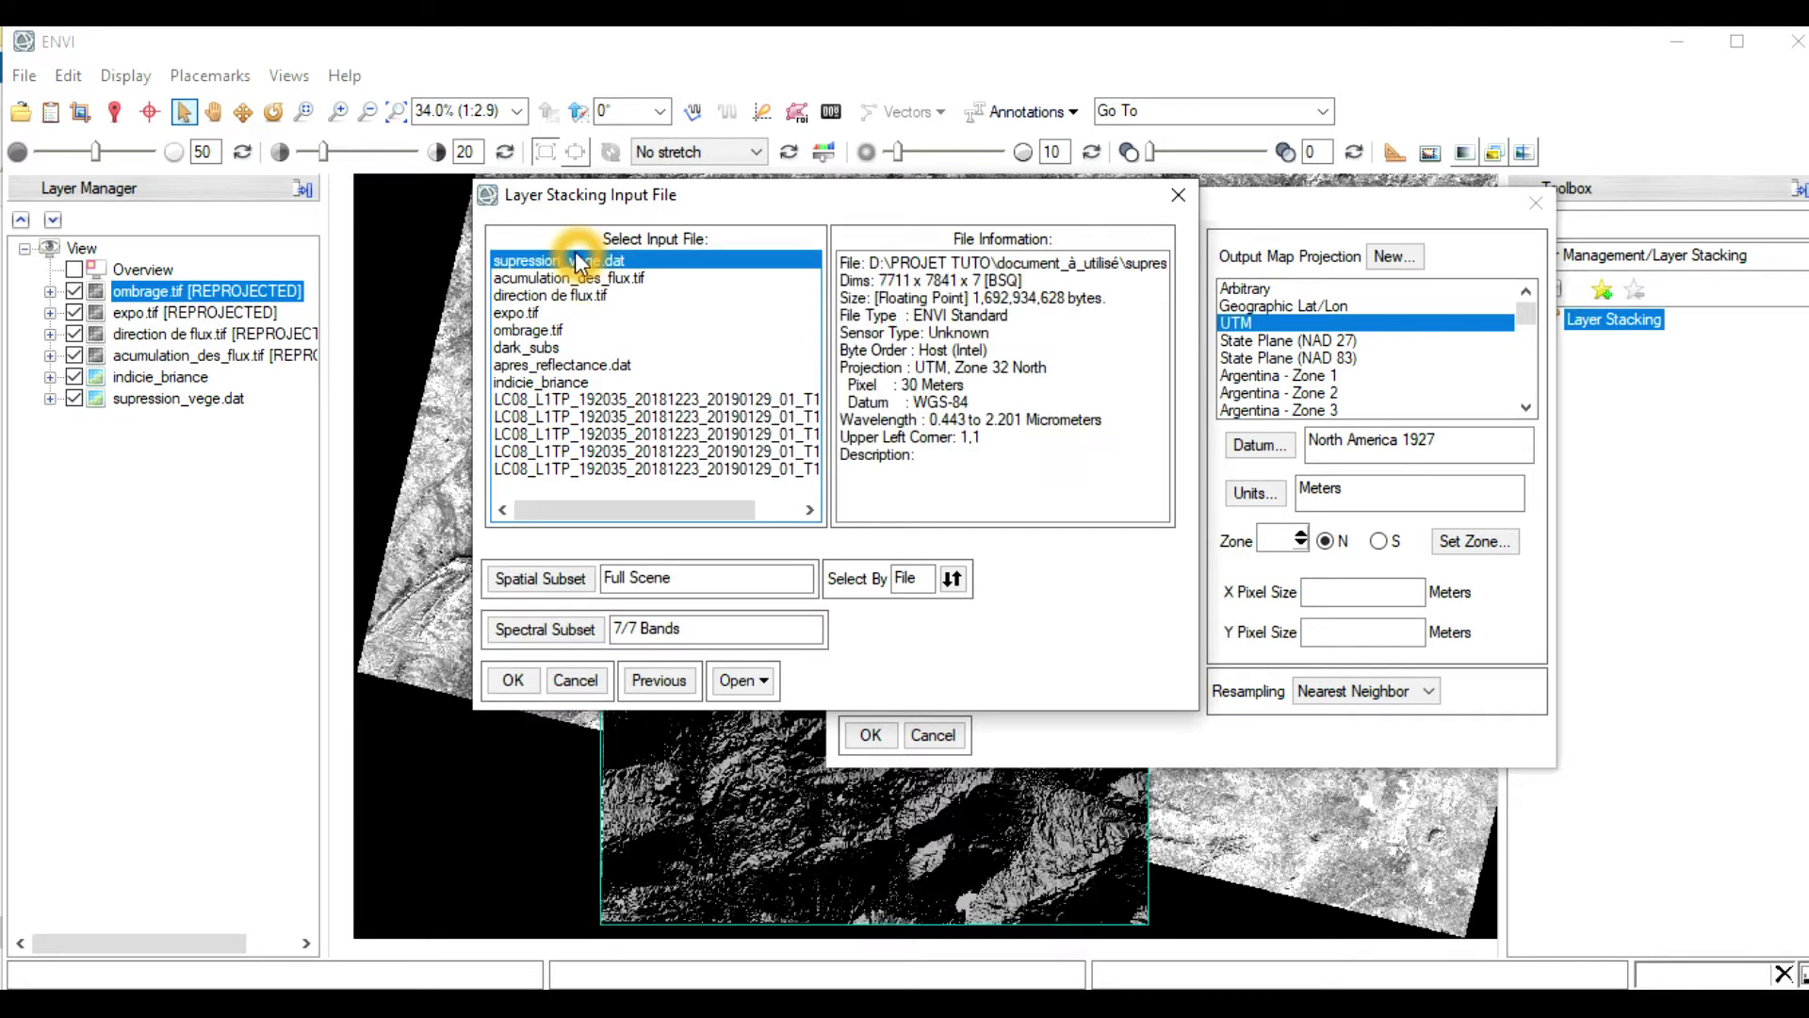
{"action": "left_click", "coordinate": [574, 278], "text": "ctrl"}
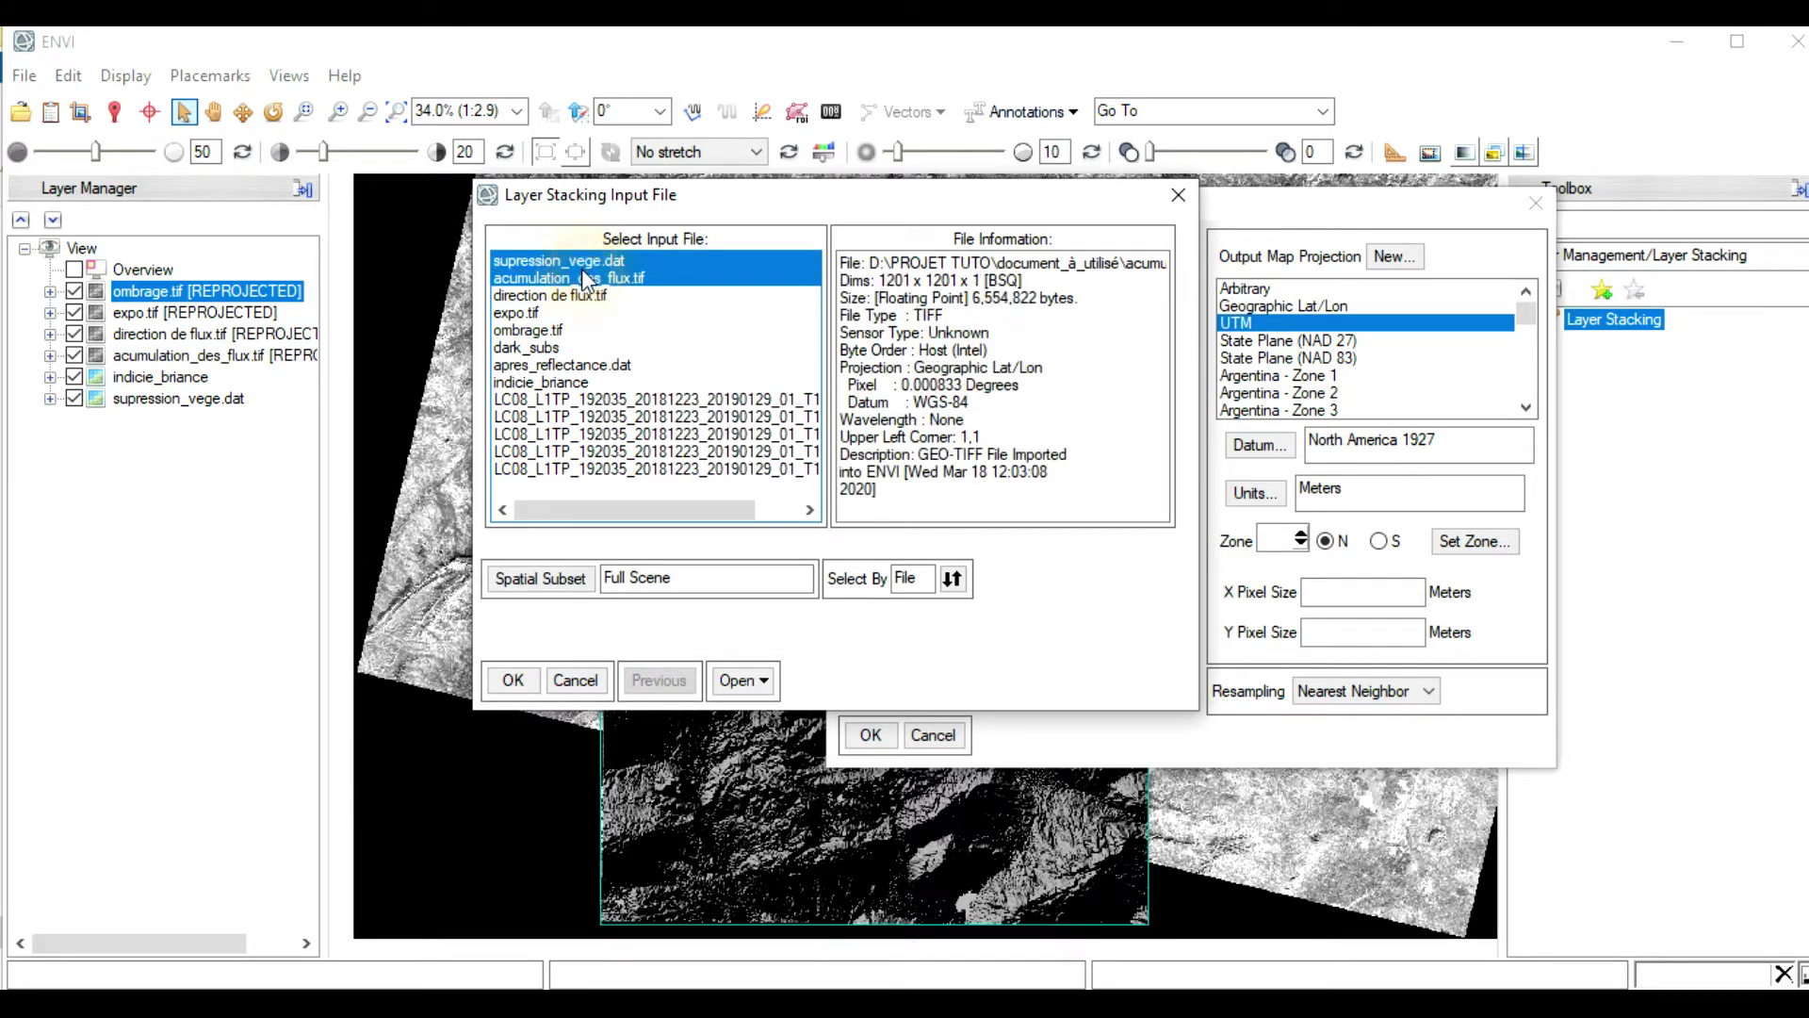
{"action": "left_click", "coordinate": [577, 295], "text": "ctrl"}
{"action": "left_click", "coordinate": [541, 311], "text": "ctrl"}
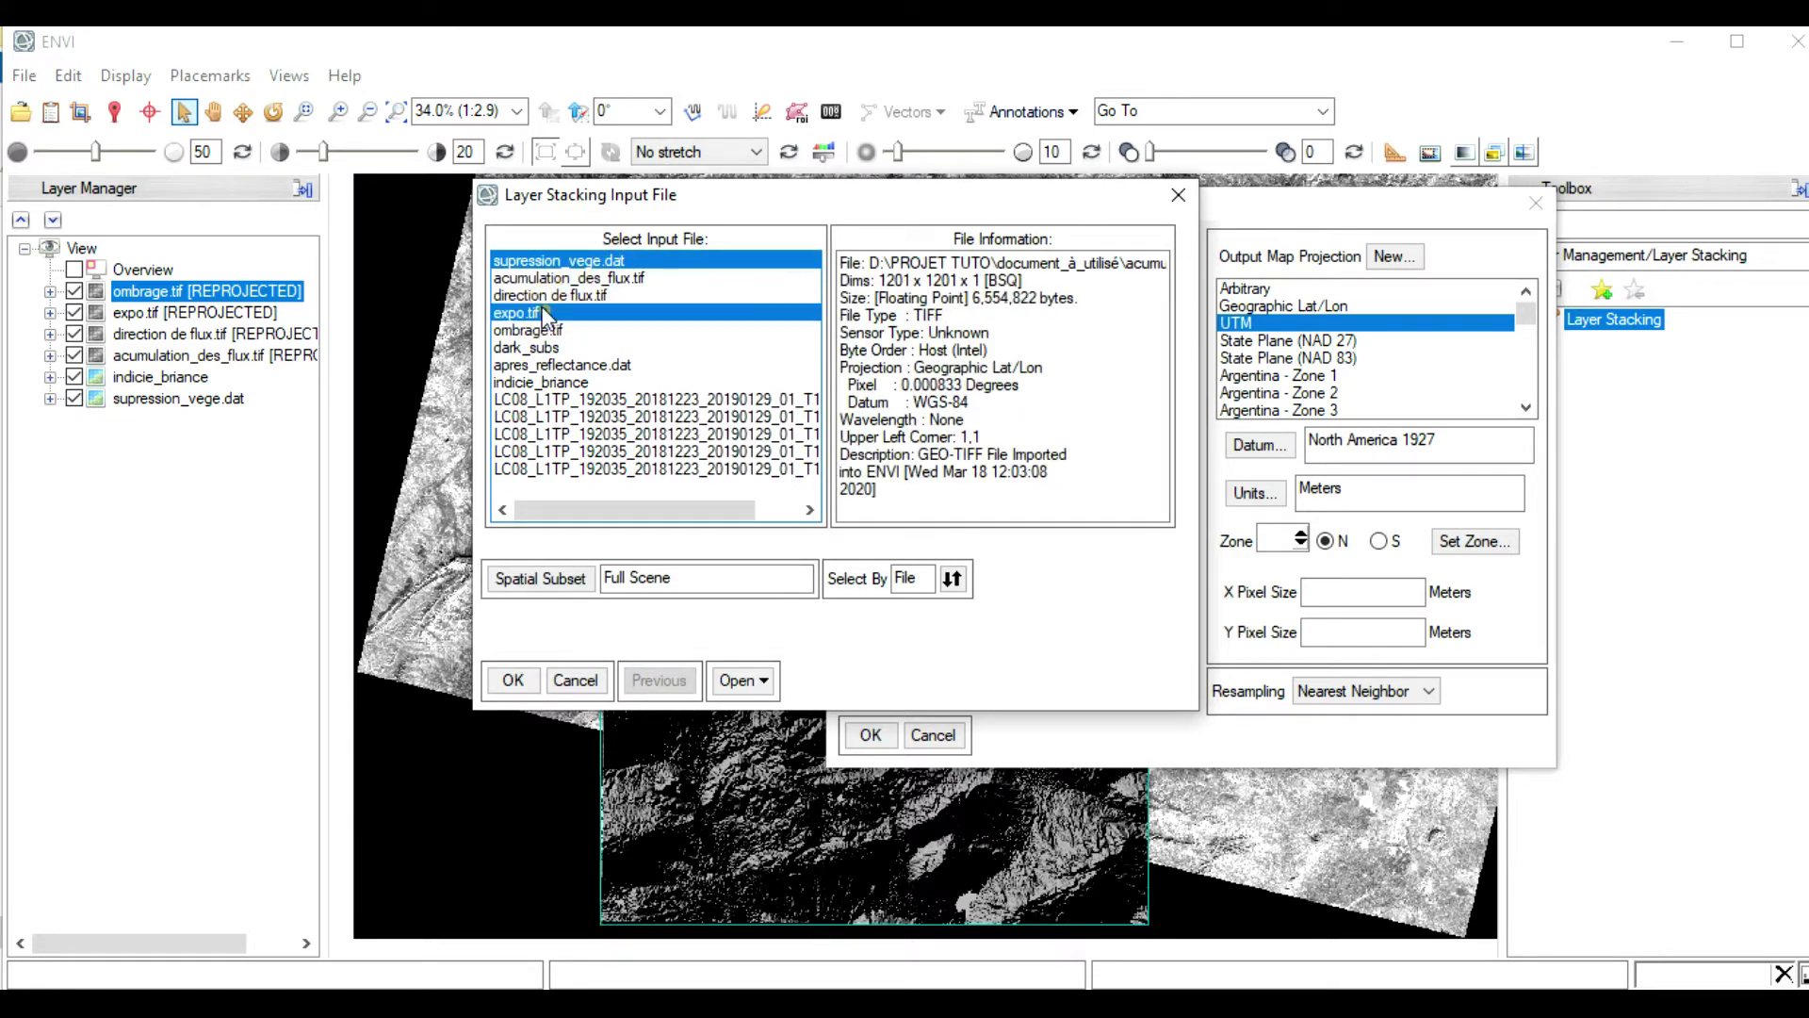
{"action": "left_click", "coordinate": [551, 279], "text": "ctrl"}
{"action": "left_click", "coordinate": [551, 279], "text": "ctrl"}
{"action": "left_click", "coordinate": [550, 332], "text": "ctrl"}
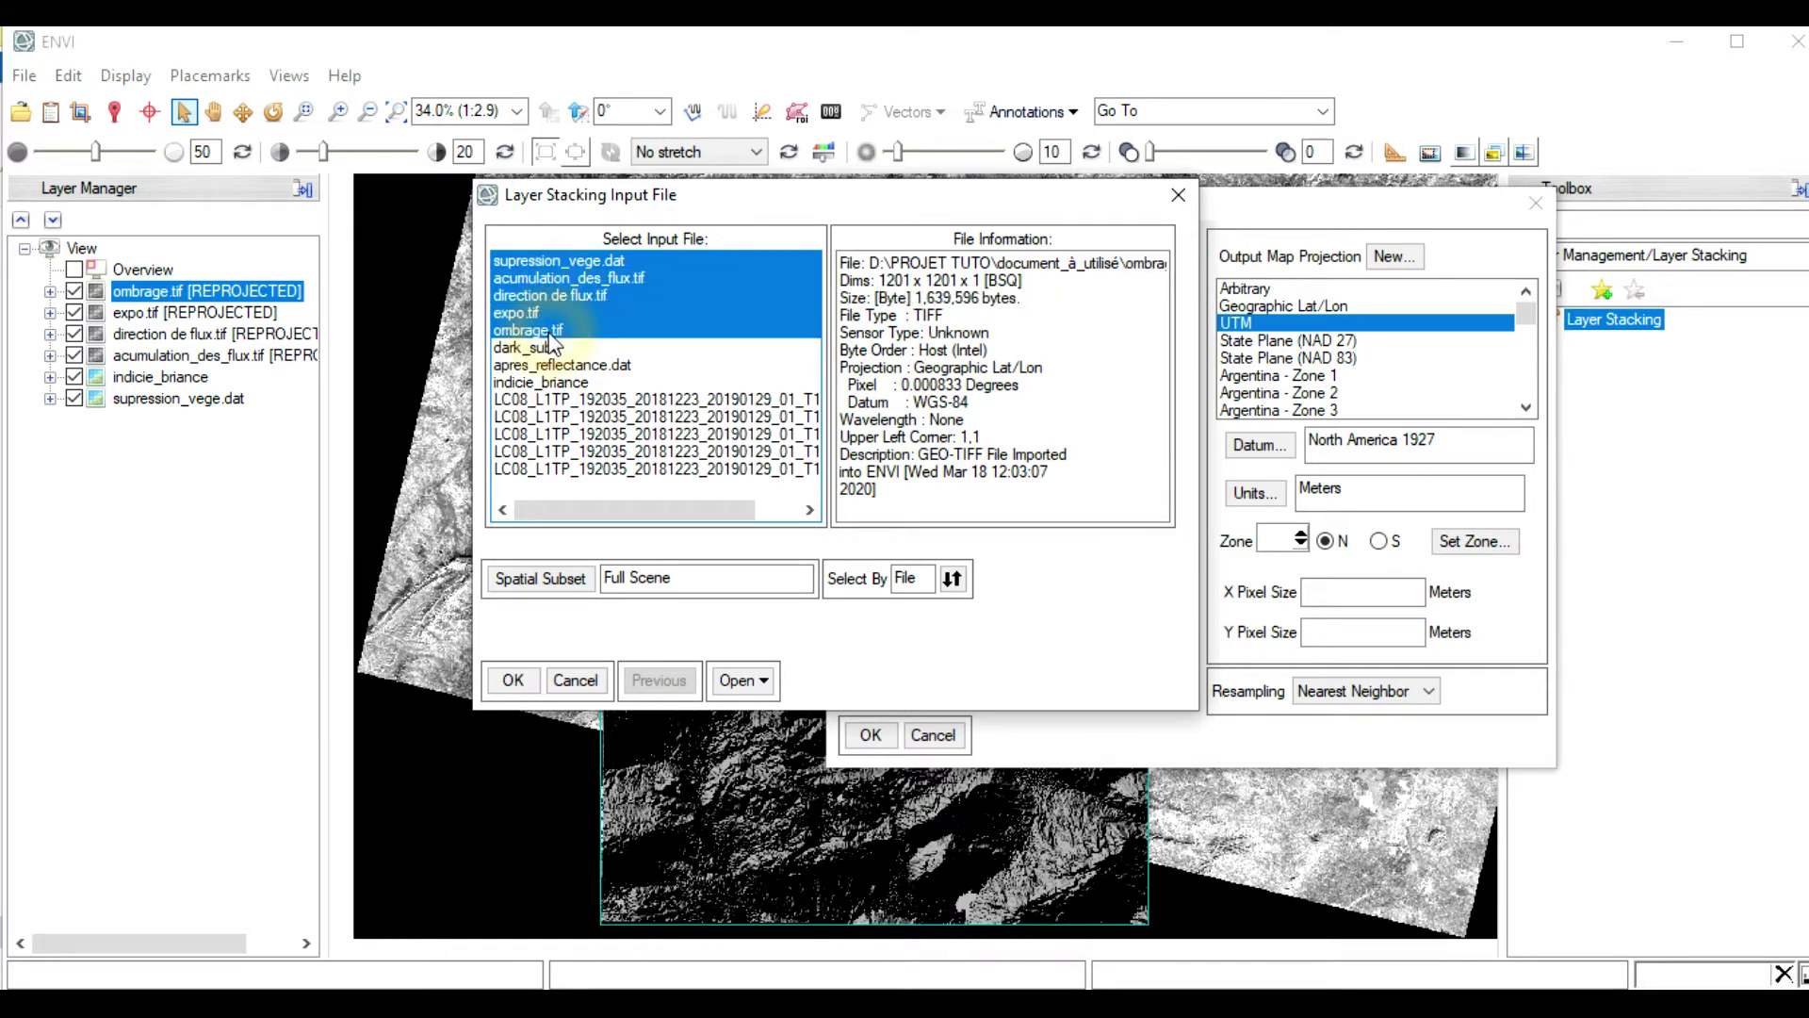
{"action": "left_click", "coordinate": [585, 382], "text": "ctrl"}
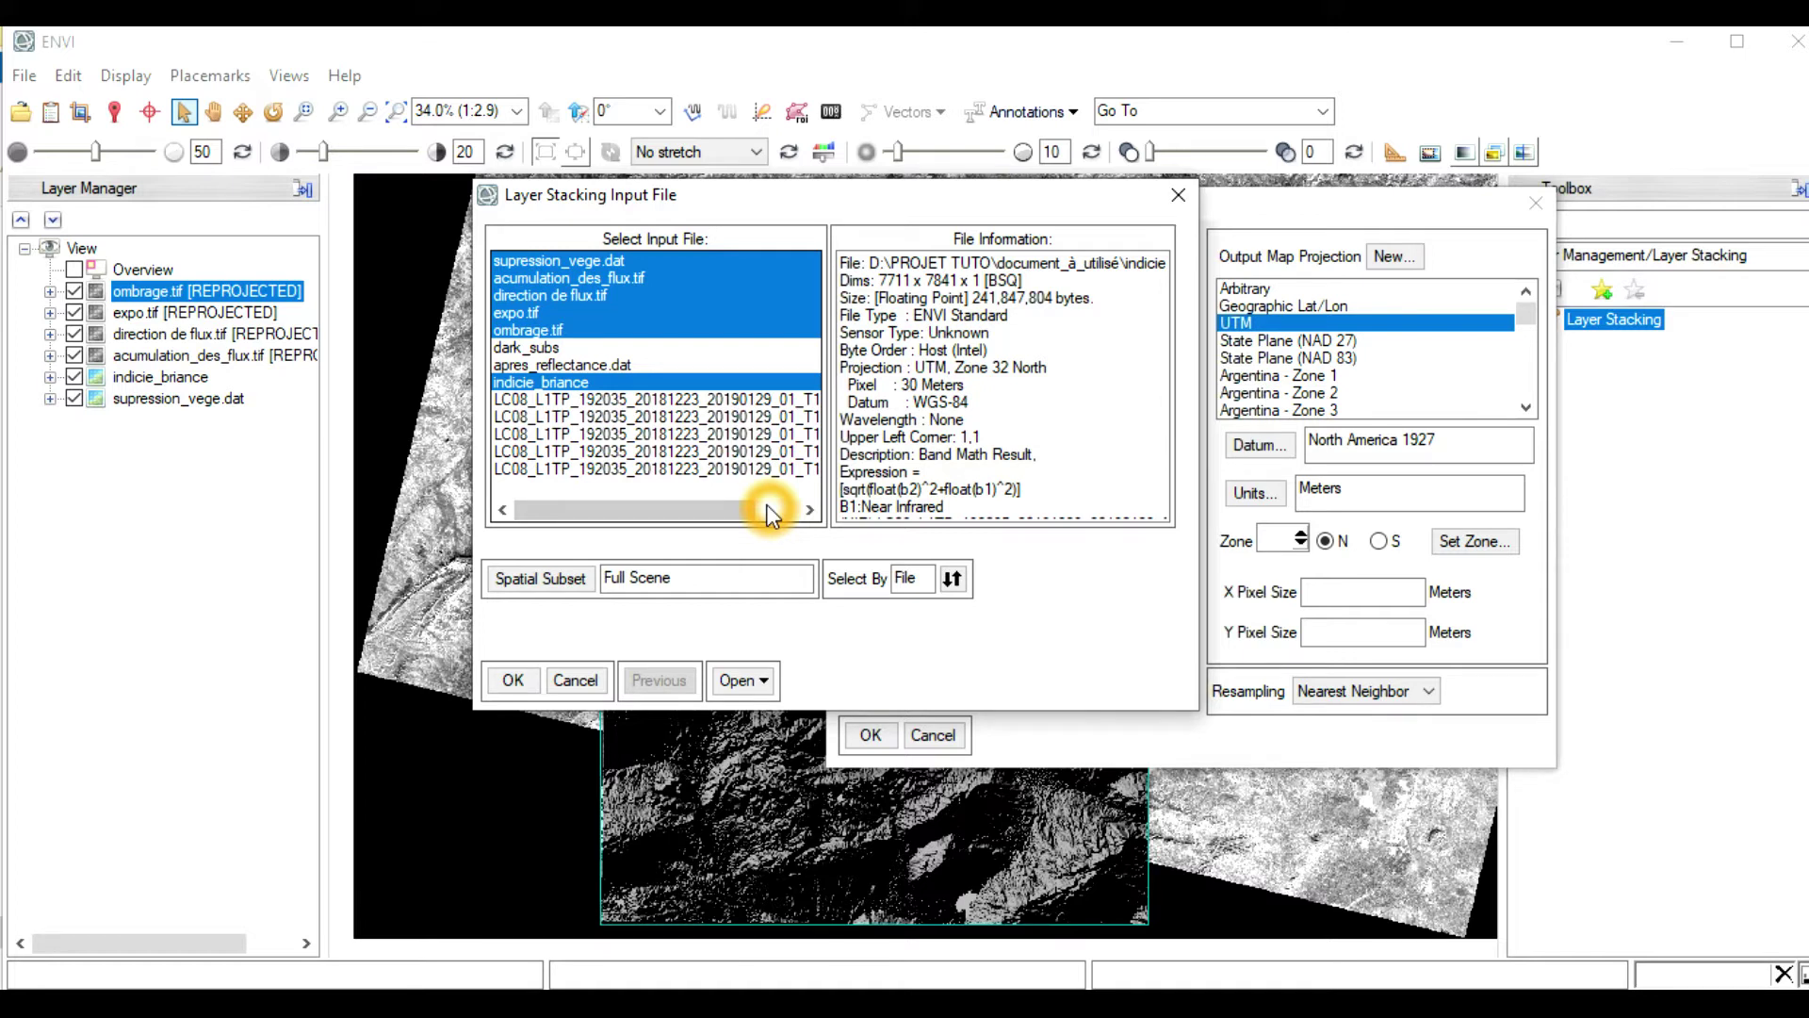
{"action": "left_click", "coordinate": [513, 680]}
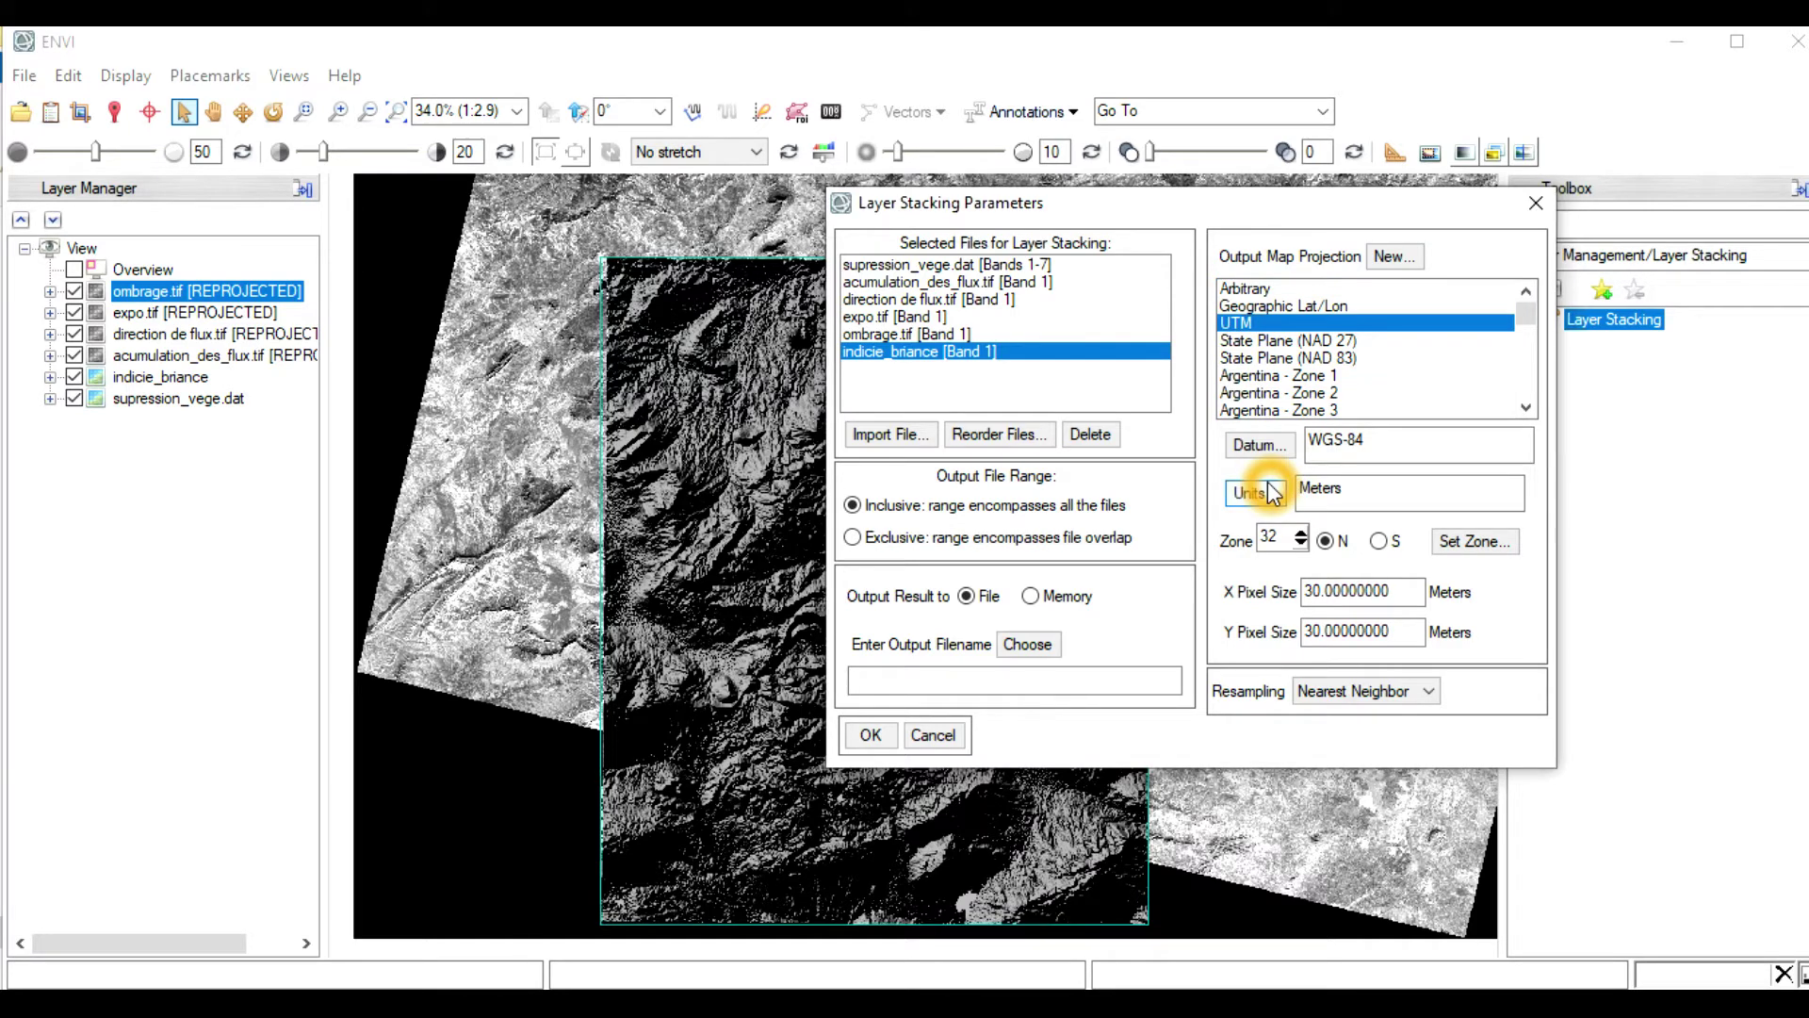
Name the stack's output file assemblage in the document_à_utilisé folder and run the layer stacking
{"action": "left_click", "coordinate": [1027, 644]}
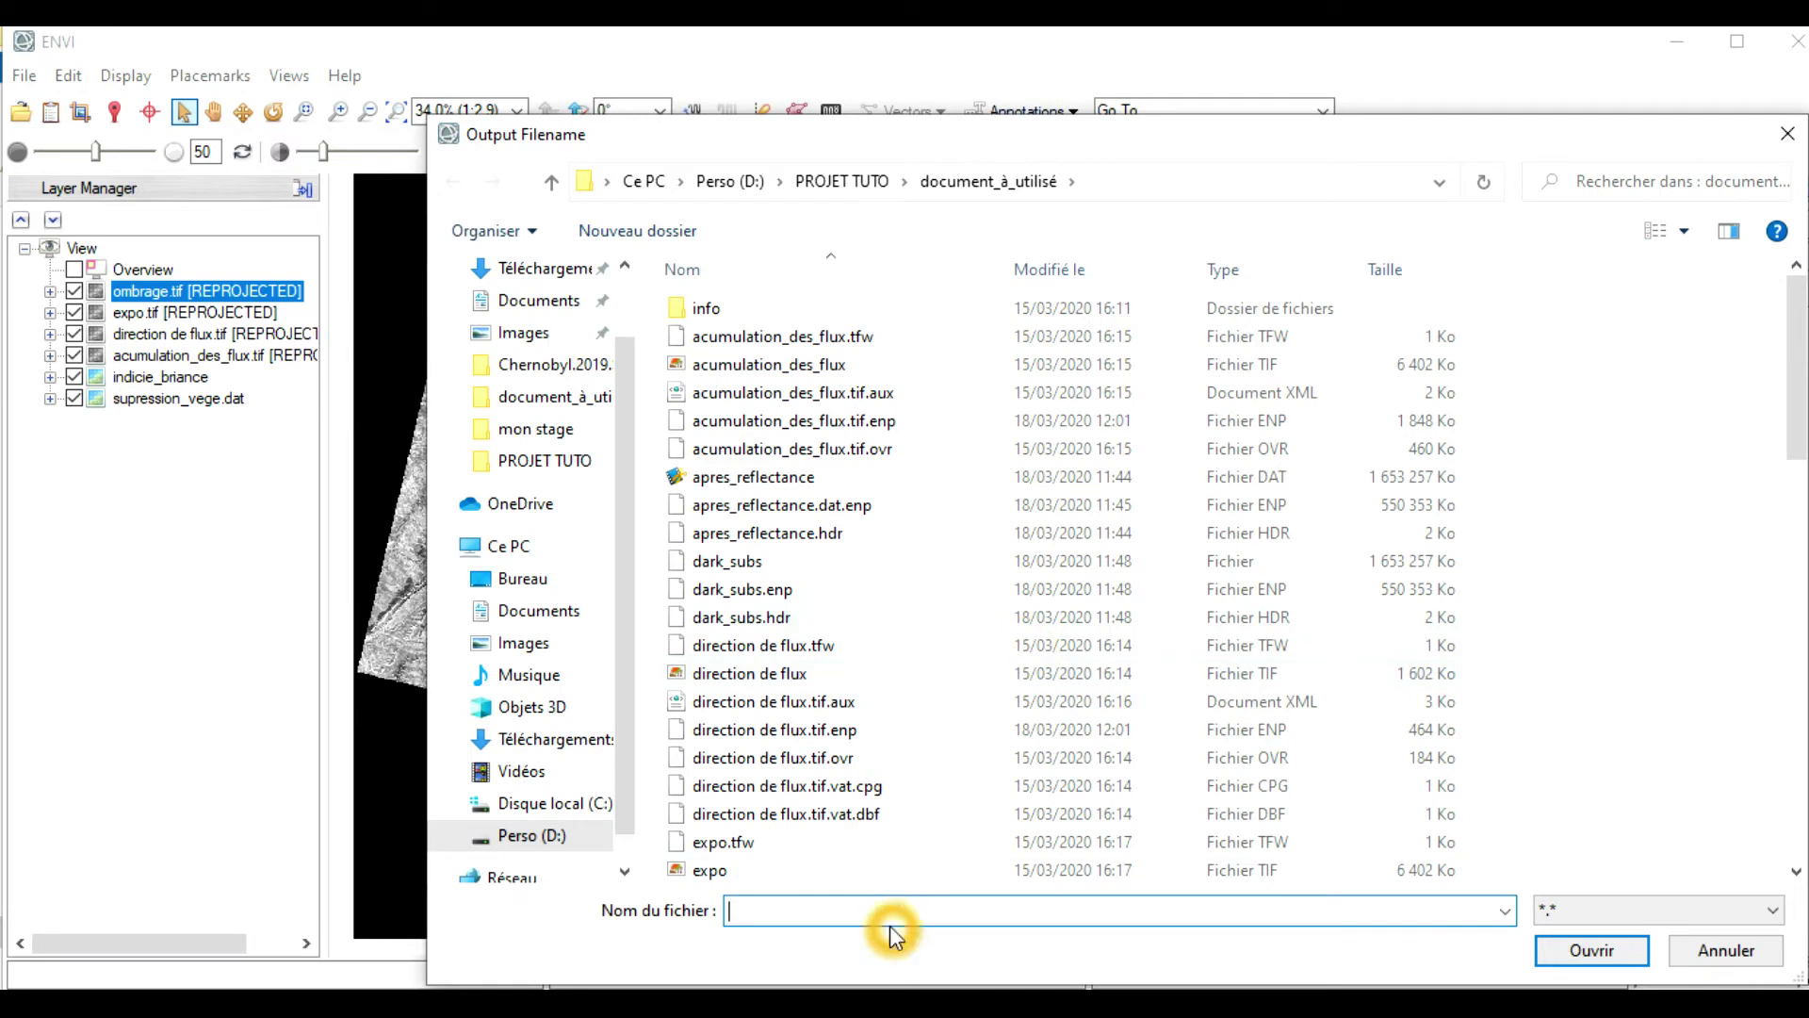
{"action": "type", "text": "assemblage"}
{"action": "left_click", "coordinate": [1559, 952]}
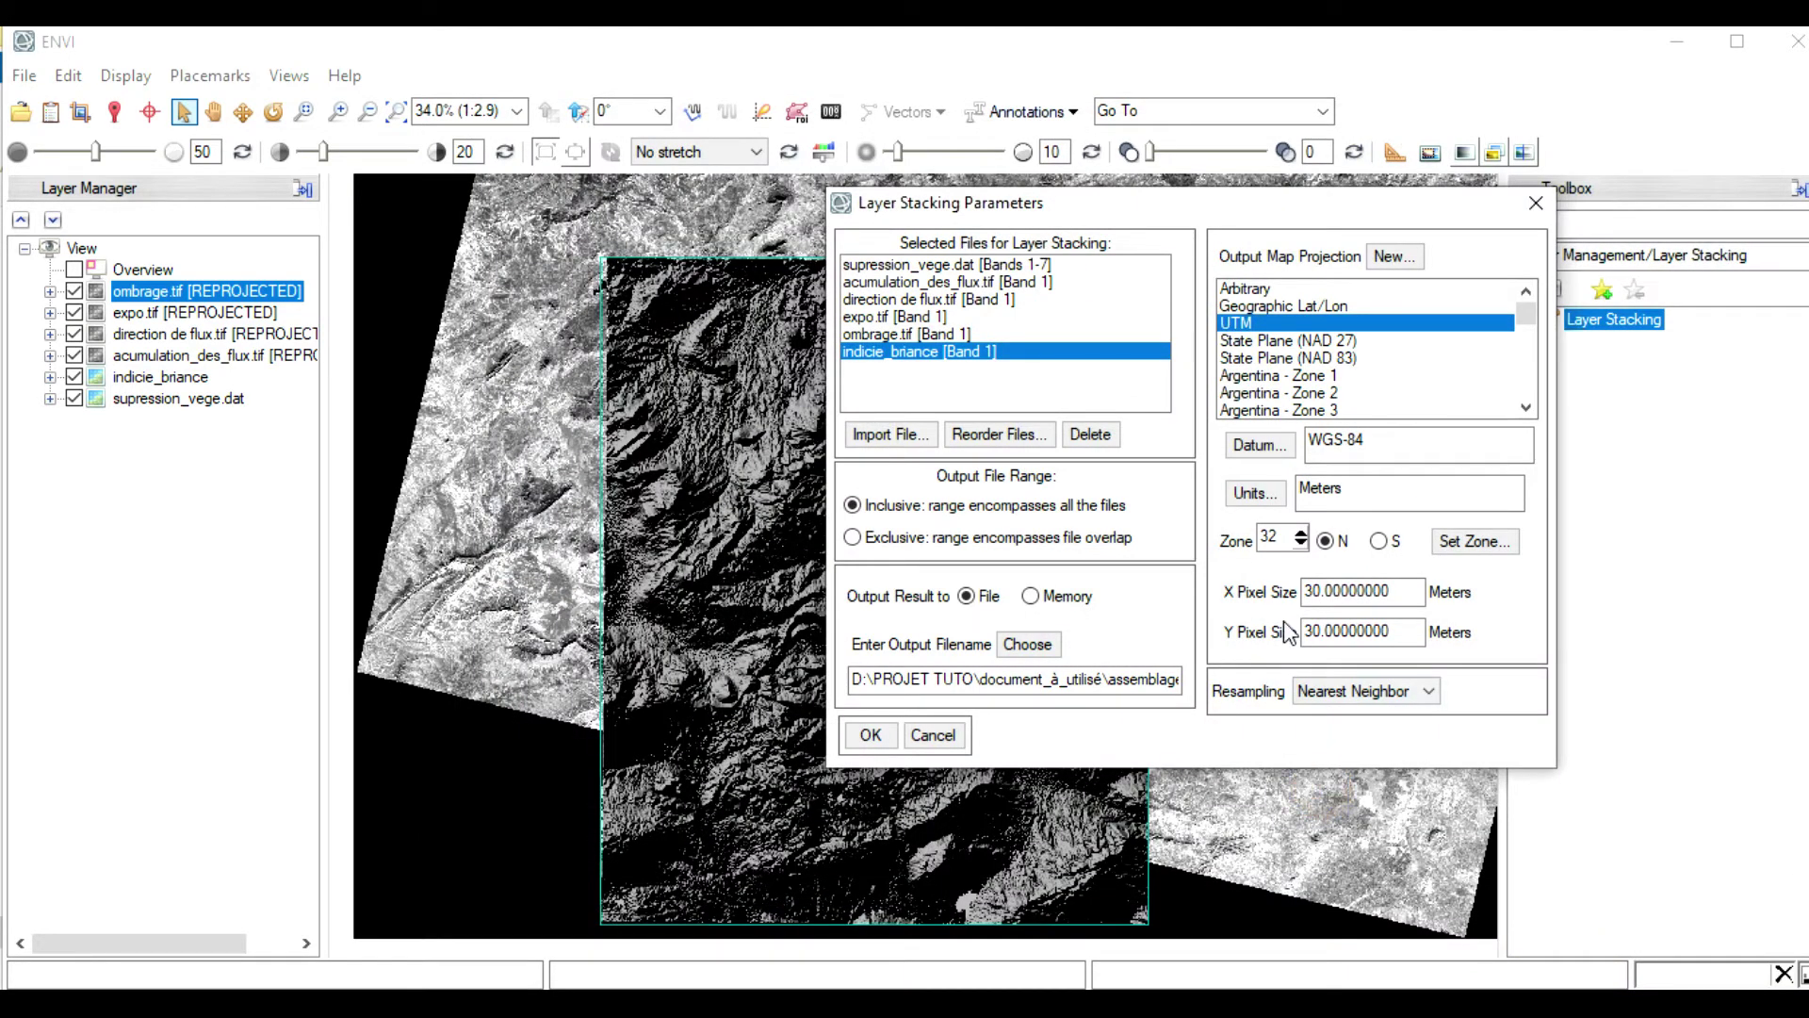
{"action": "left_click", "coordinate": [870, 735]}
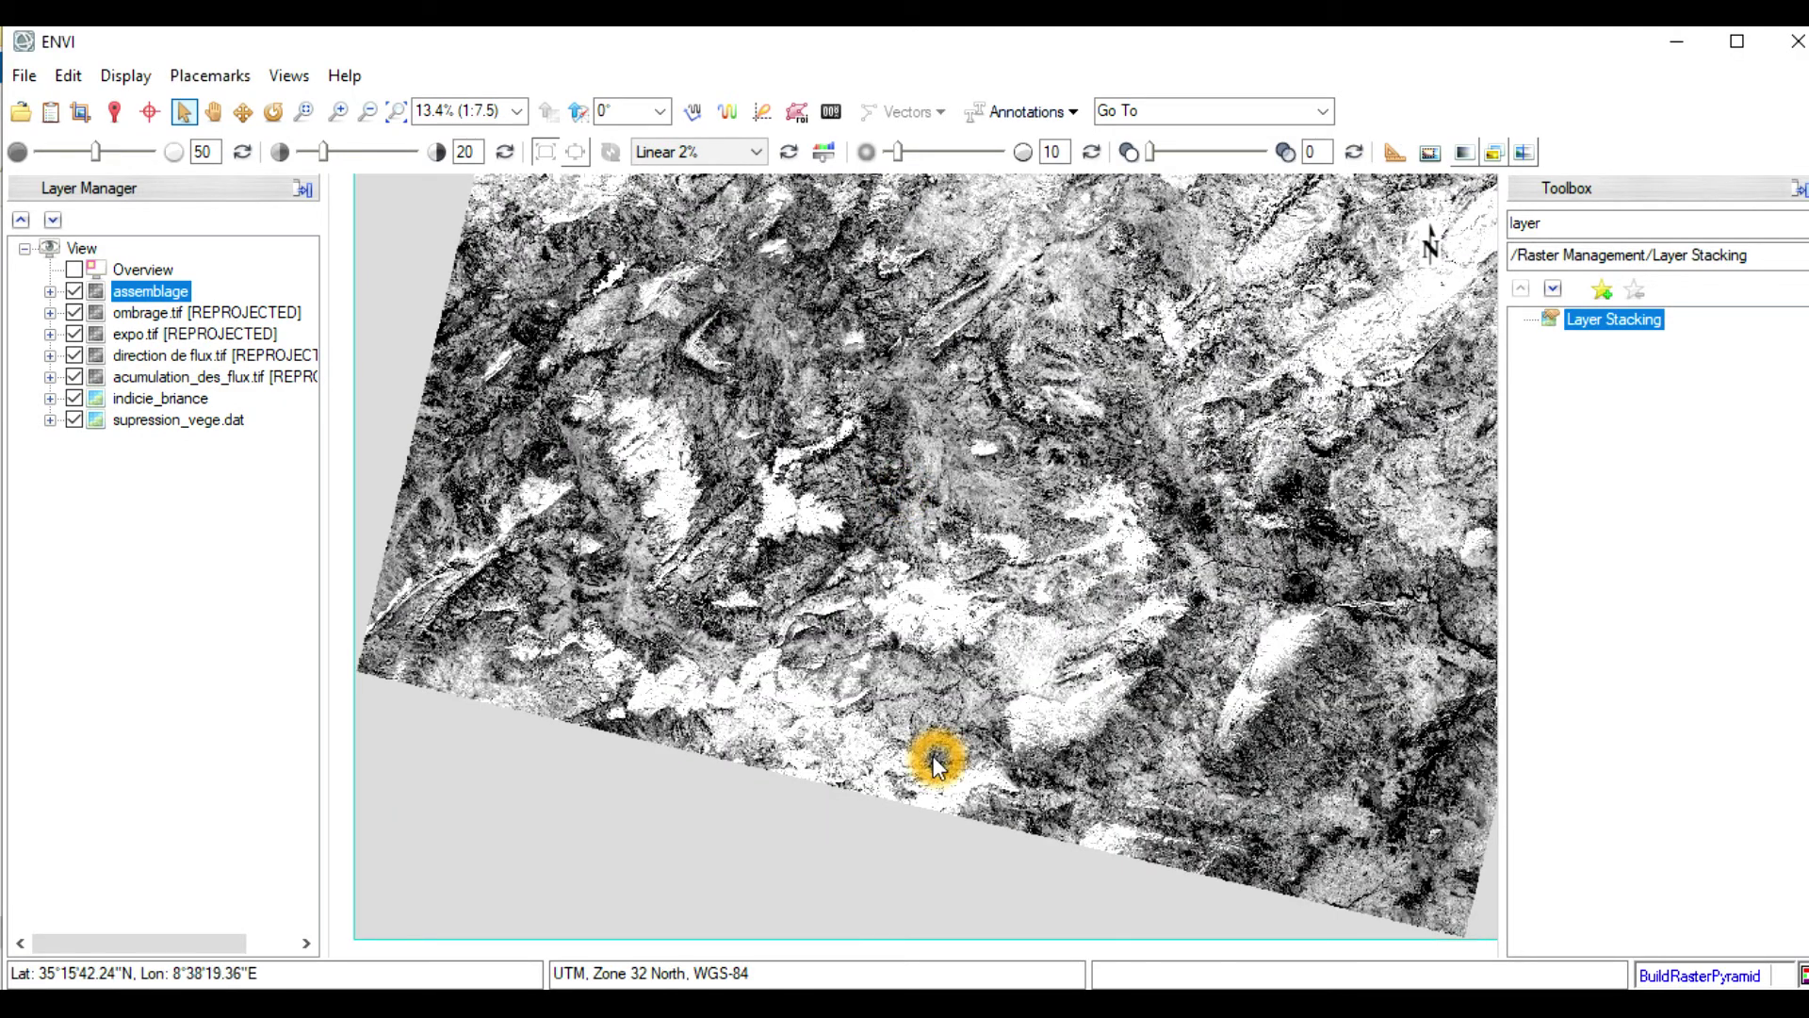
Examine the stacked assemblage raster at several zoom levels and review its list of bands
{"action": "scroll", "coordinate": [940, 754], "scroll_direction": "down", "scroll_amount": 3}
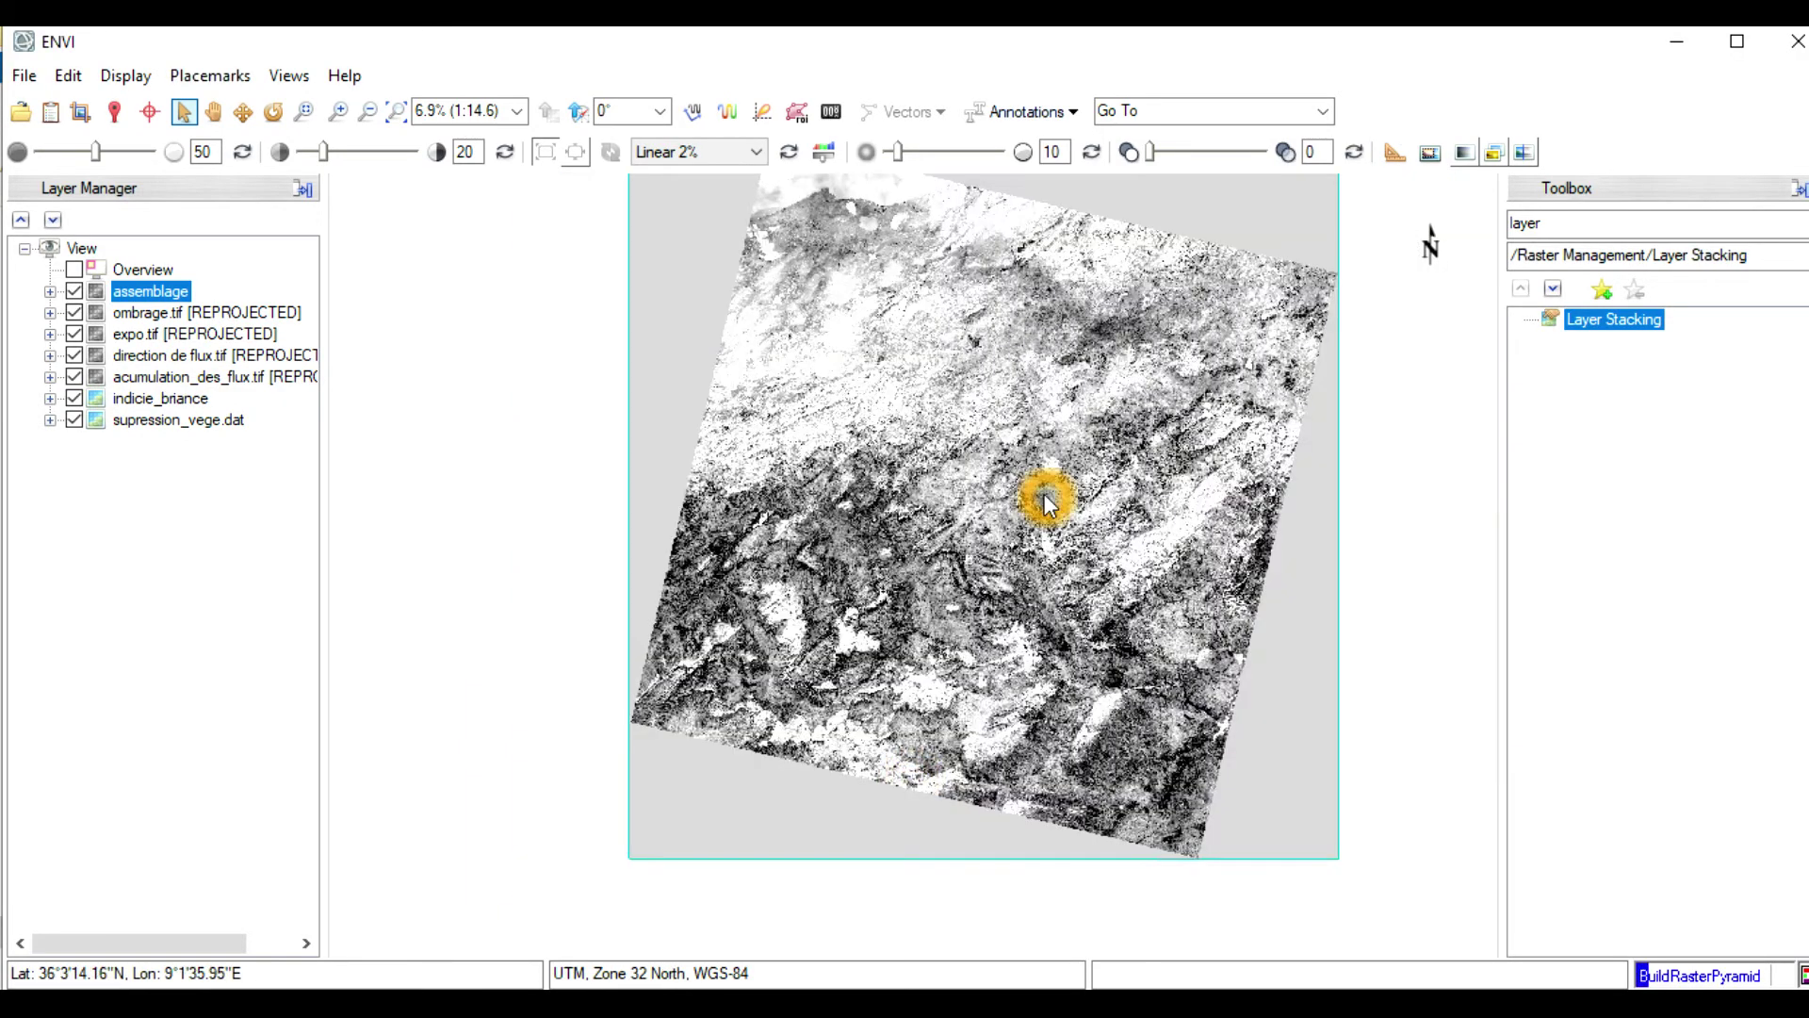
{"action": "scroll", "coordinate": [1048, 409], "scroll_direction": "up", "scroll_amount": 3}
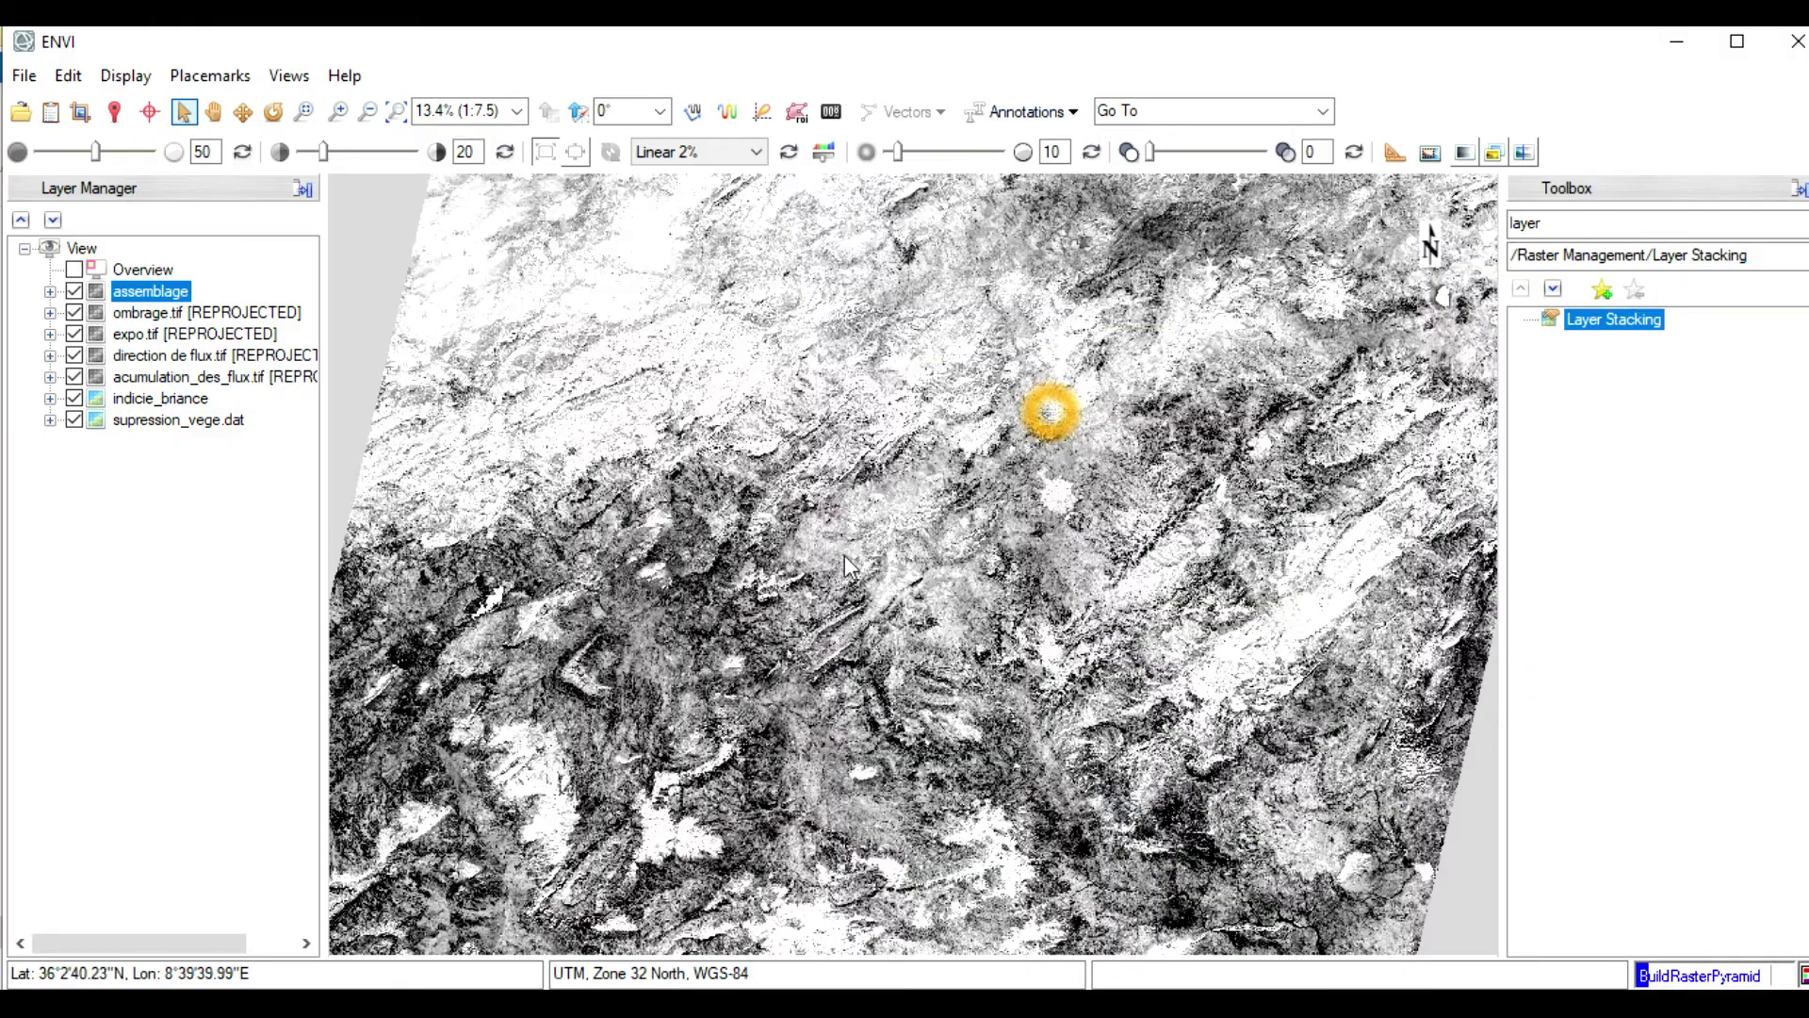
{"action": "scroll", "coordinate": [686, 577], "scroll_direction": "up", "scroll_amount": 6}
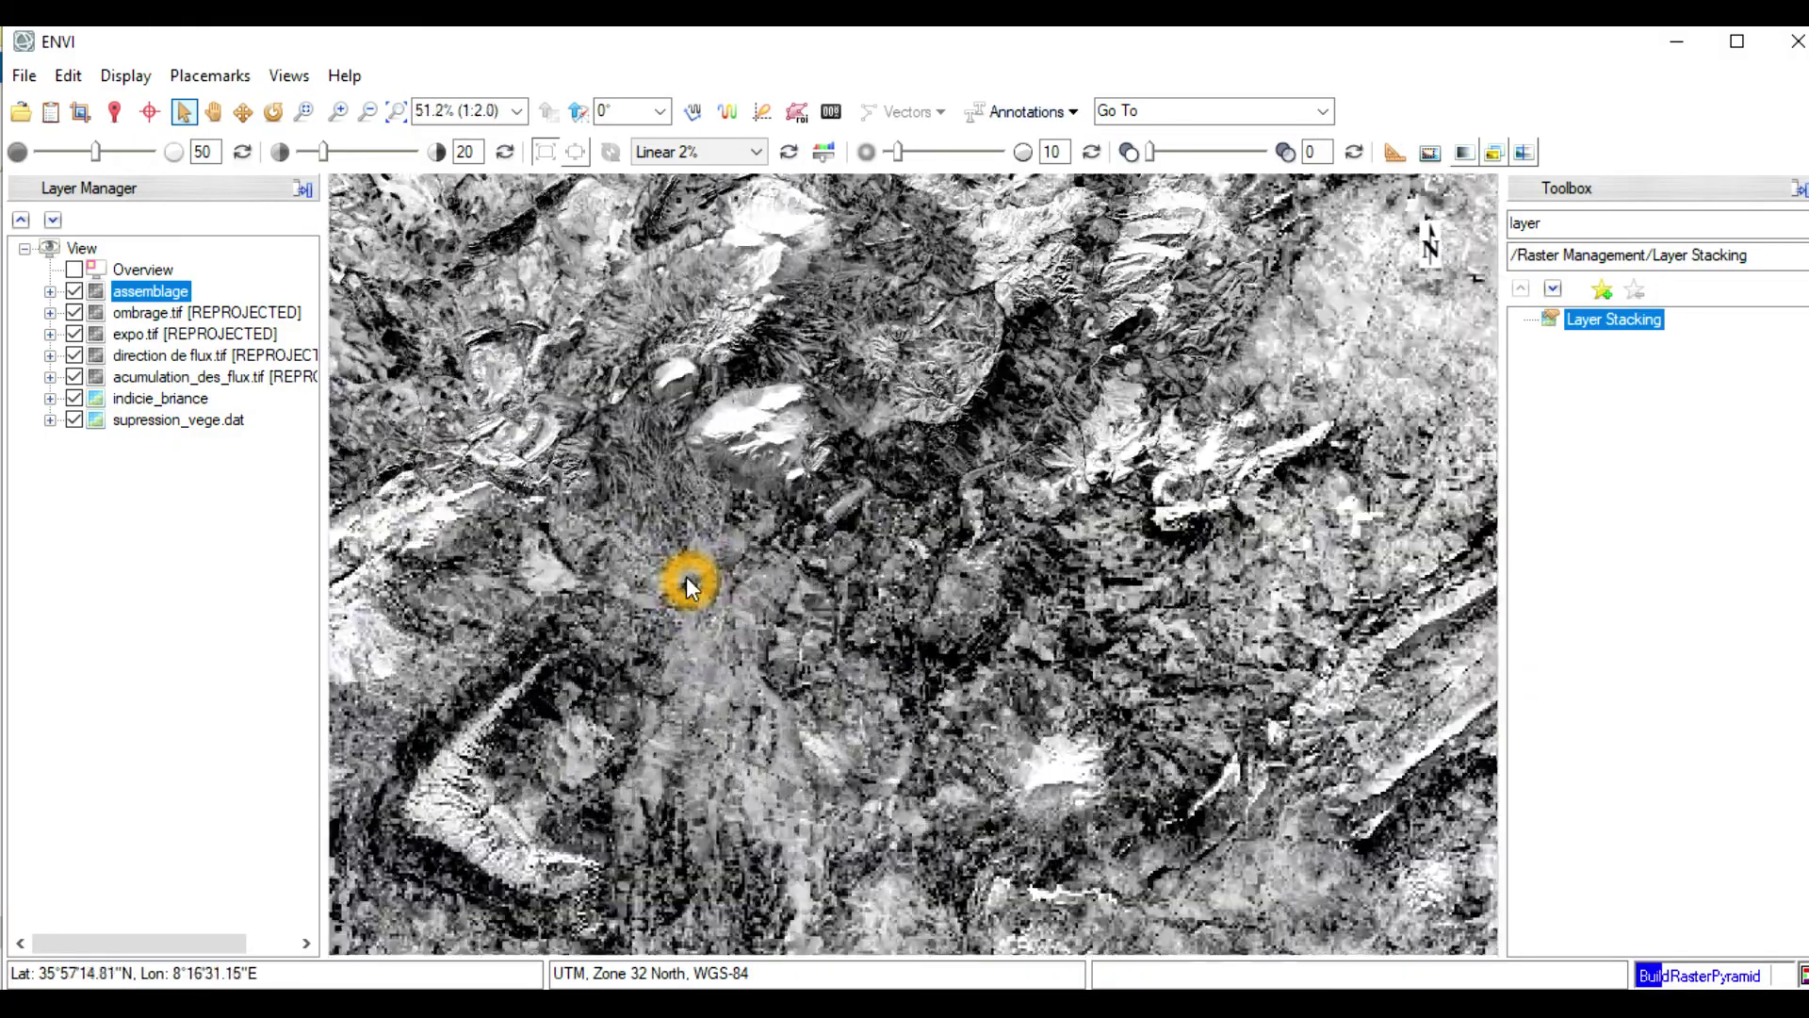
{"action": "scroll", "coordinate": [686, 575], "scroll_direction": "up", "scroll_amount": 2}
{"action": "scroll", "coordinate": [660, 488], "scroll_direction": "down", "scroll_amount": 4}
{"action": "right_click", "coordinate": [185, 292]}
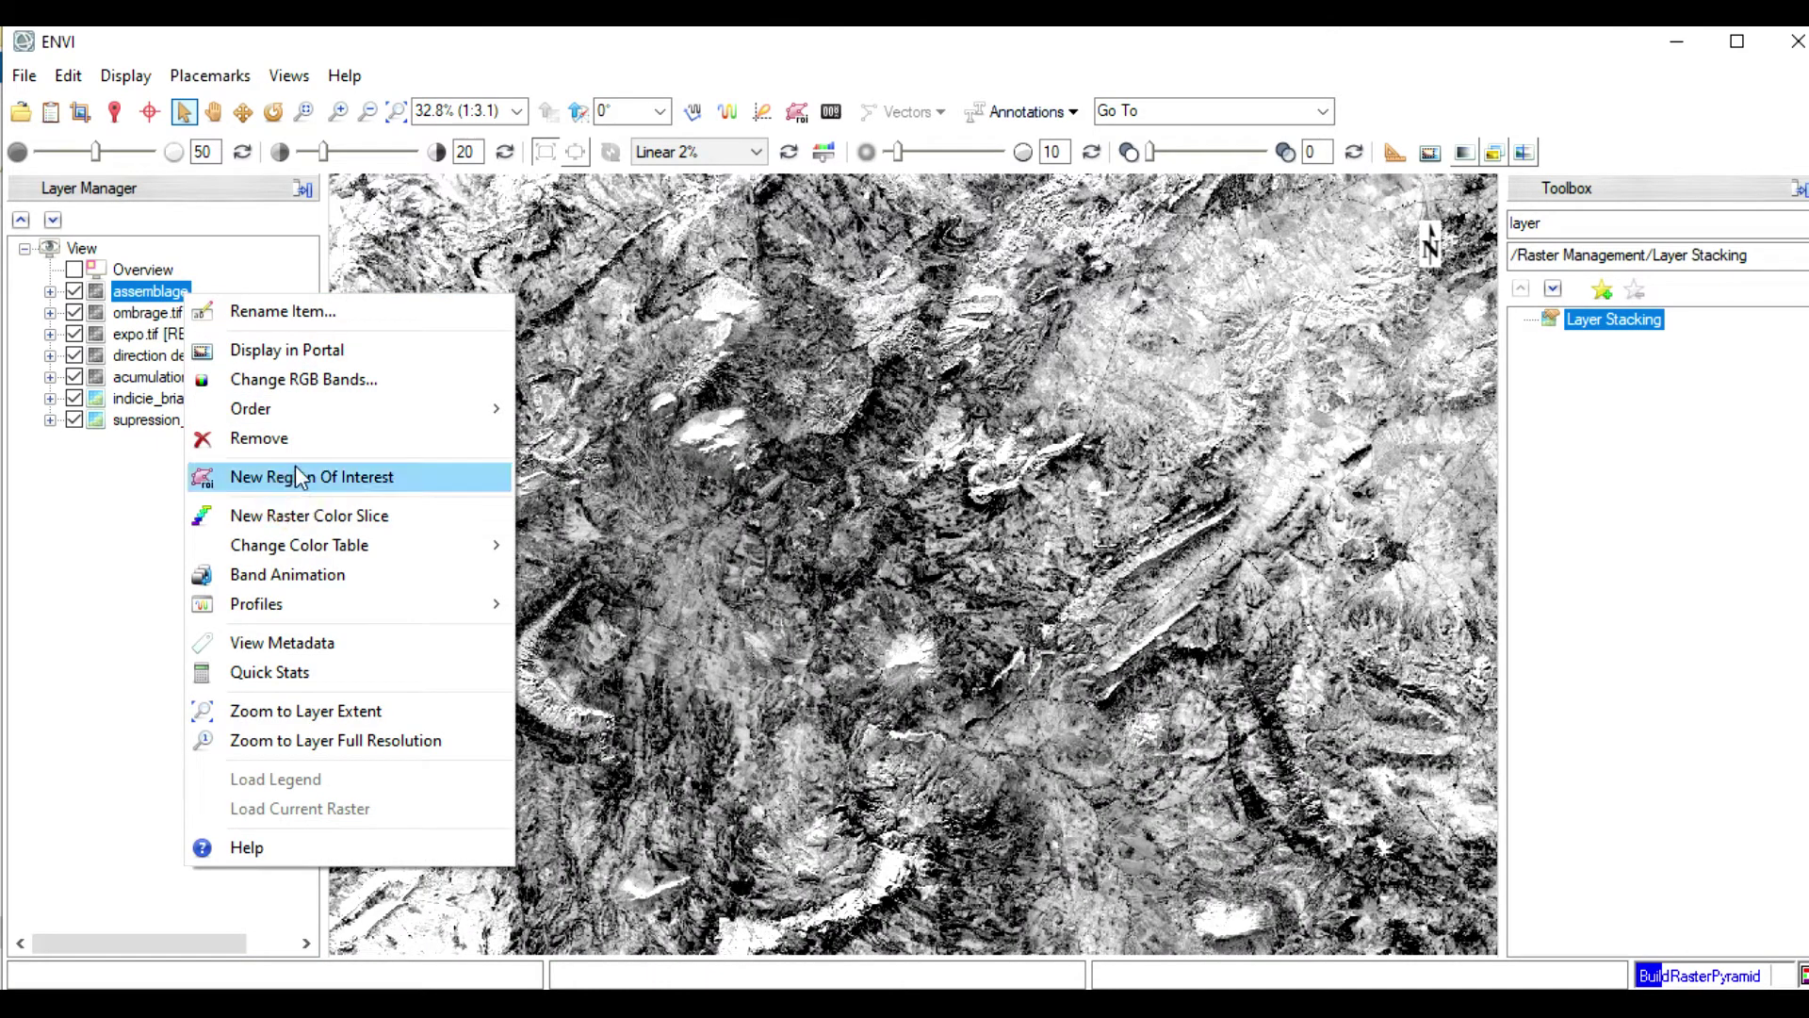
{"action": "left_click", "coordinate": [321, 380]}
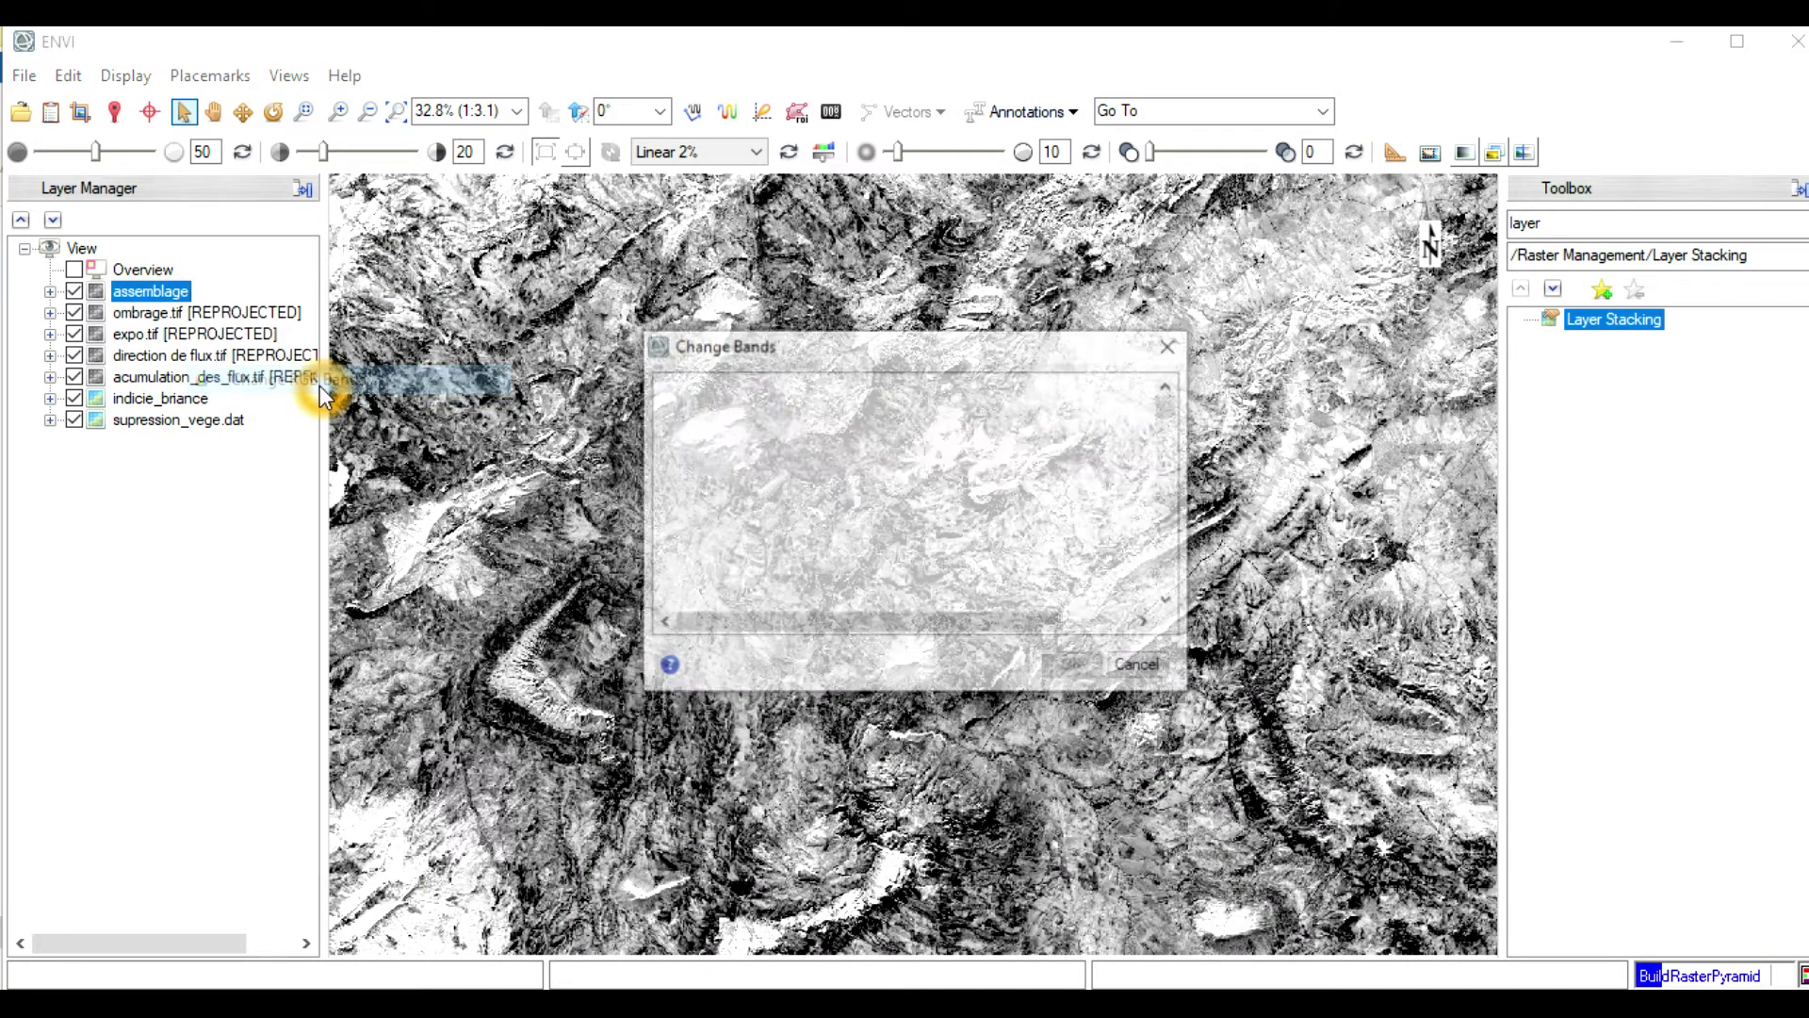
{"action": "scroll", "coordinate": [867, 537], "scroll_direction": "down", "scroll_amount": 1}
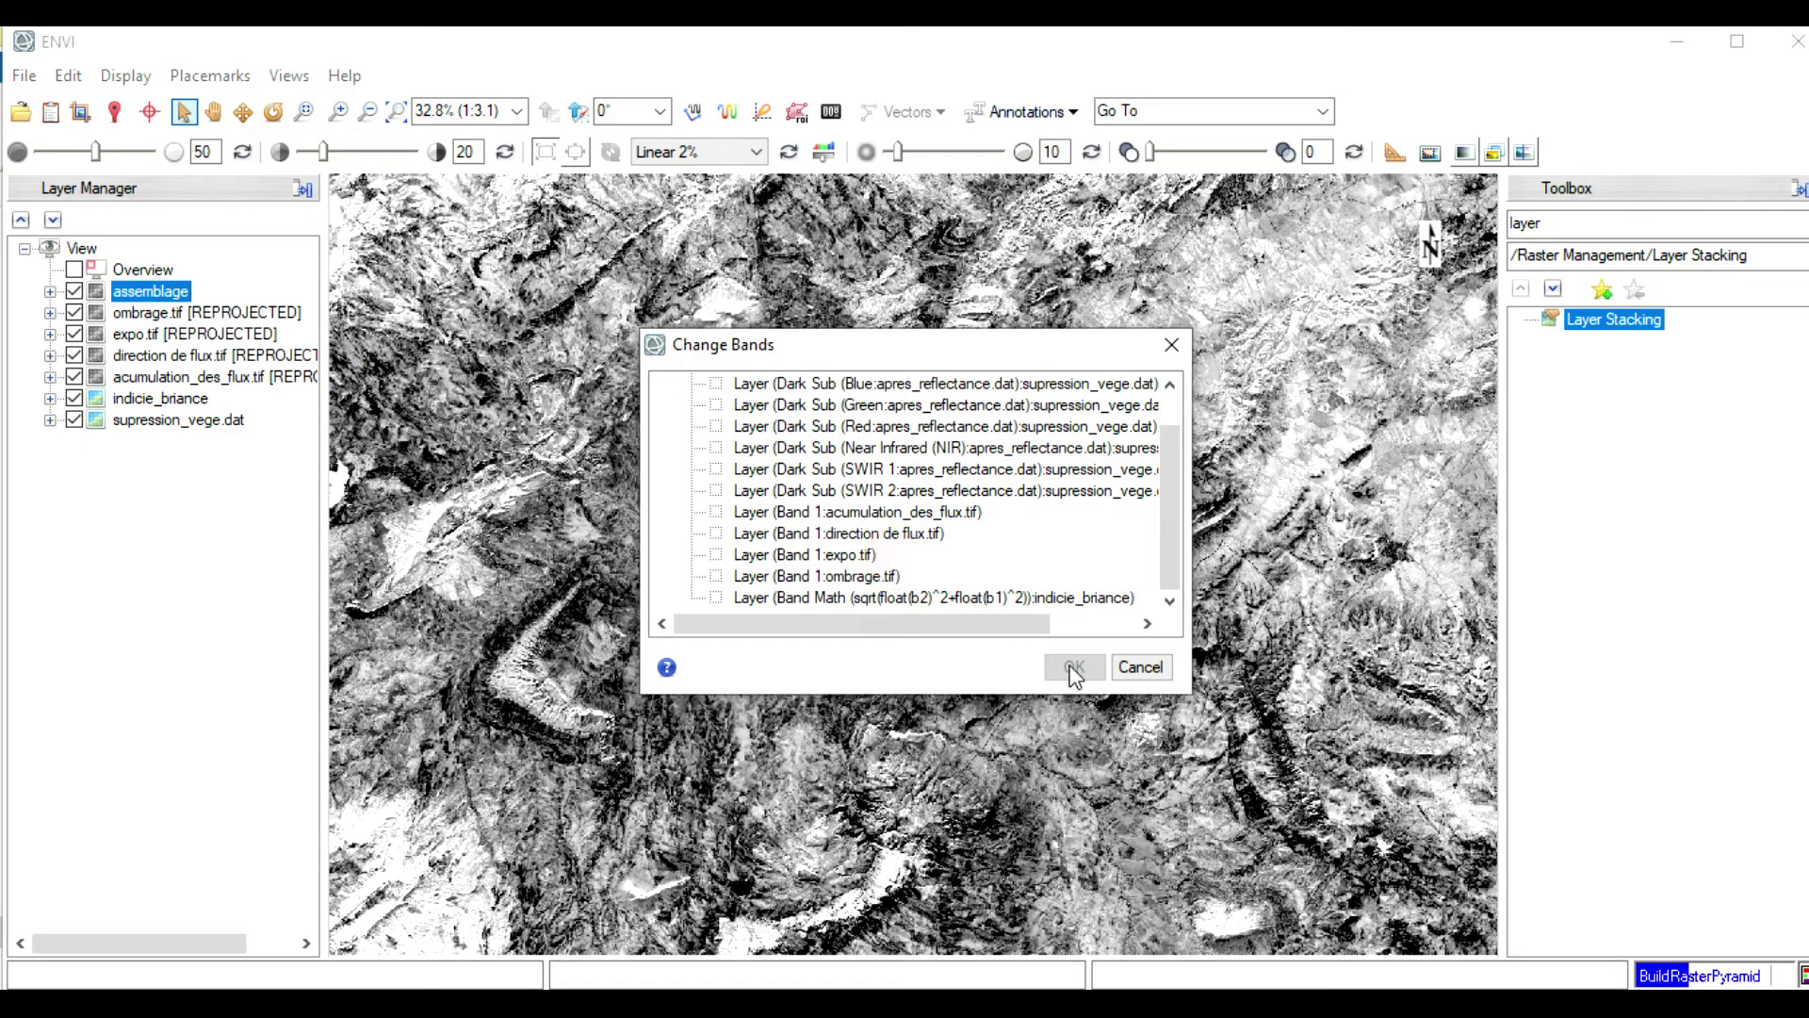
{"action": "left_click", "coordinate": [1171, 345]}
Review the list of bands contained in the supression_vege.dat layer
{"action": "left_click", "coordinate": [204, 424]}
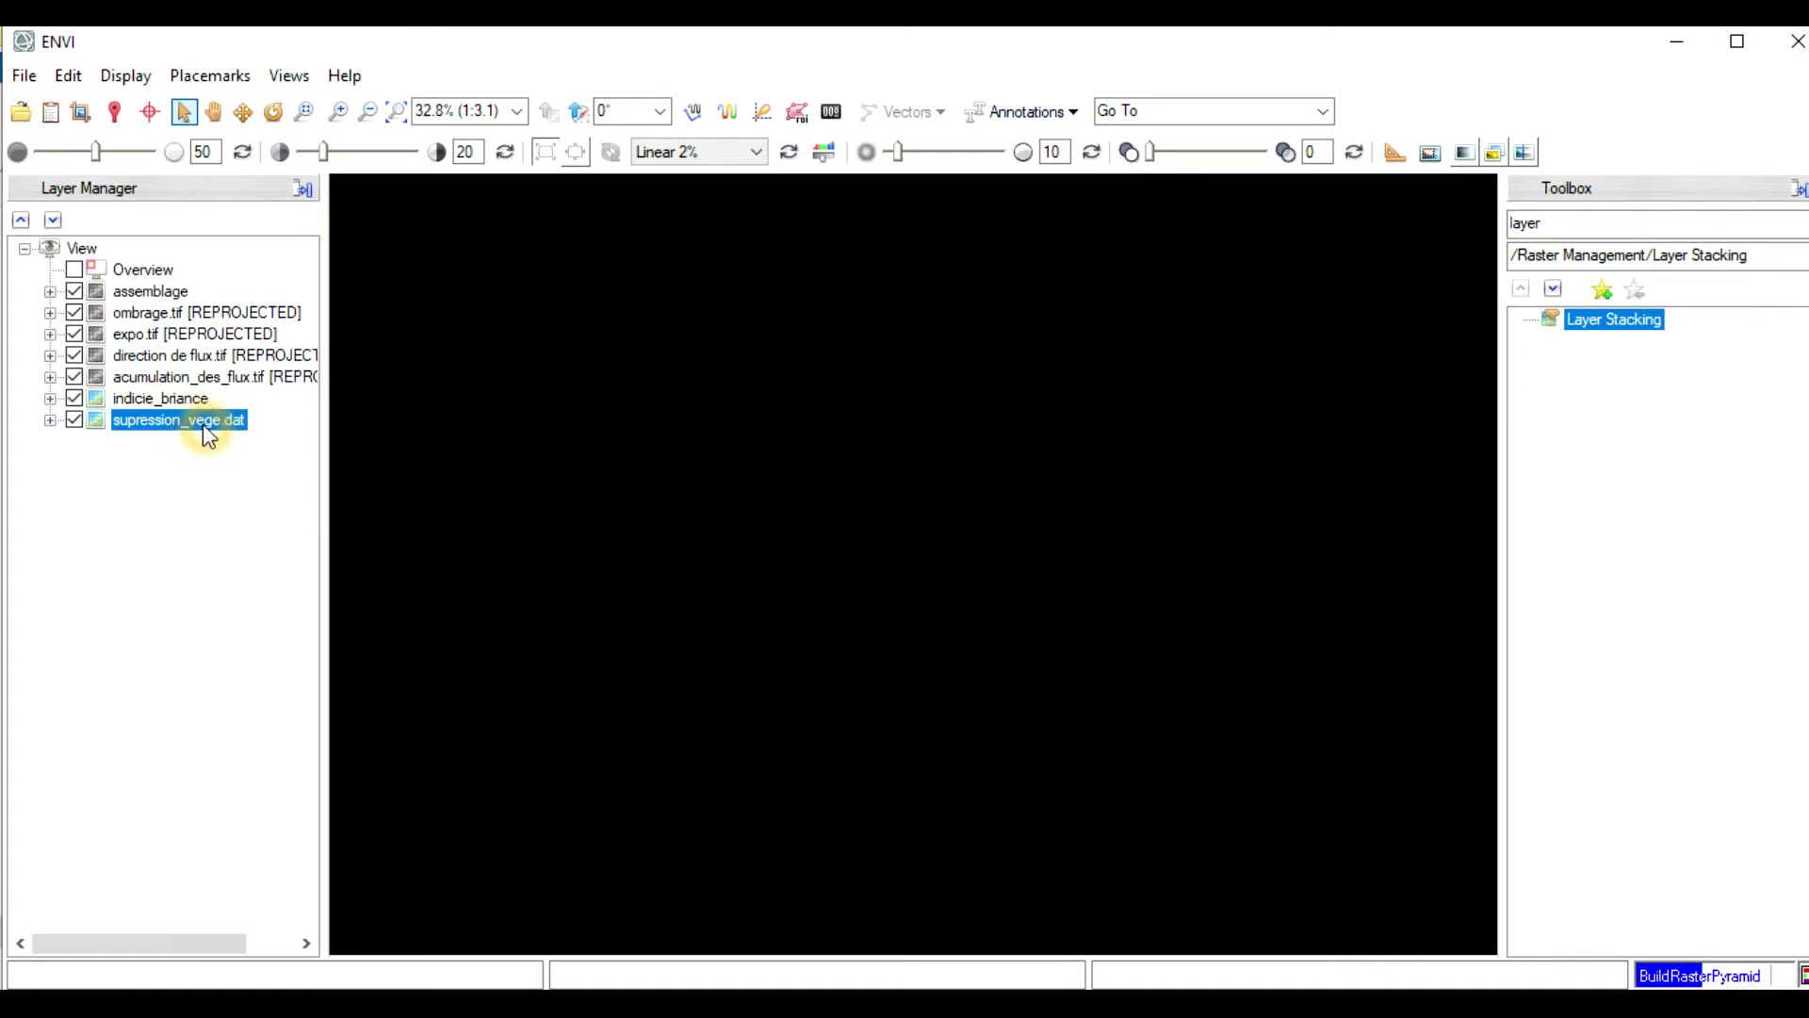
{"action": "right_click", "coordinate": [205, 426]}
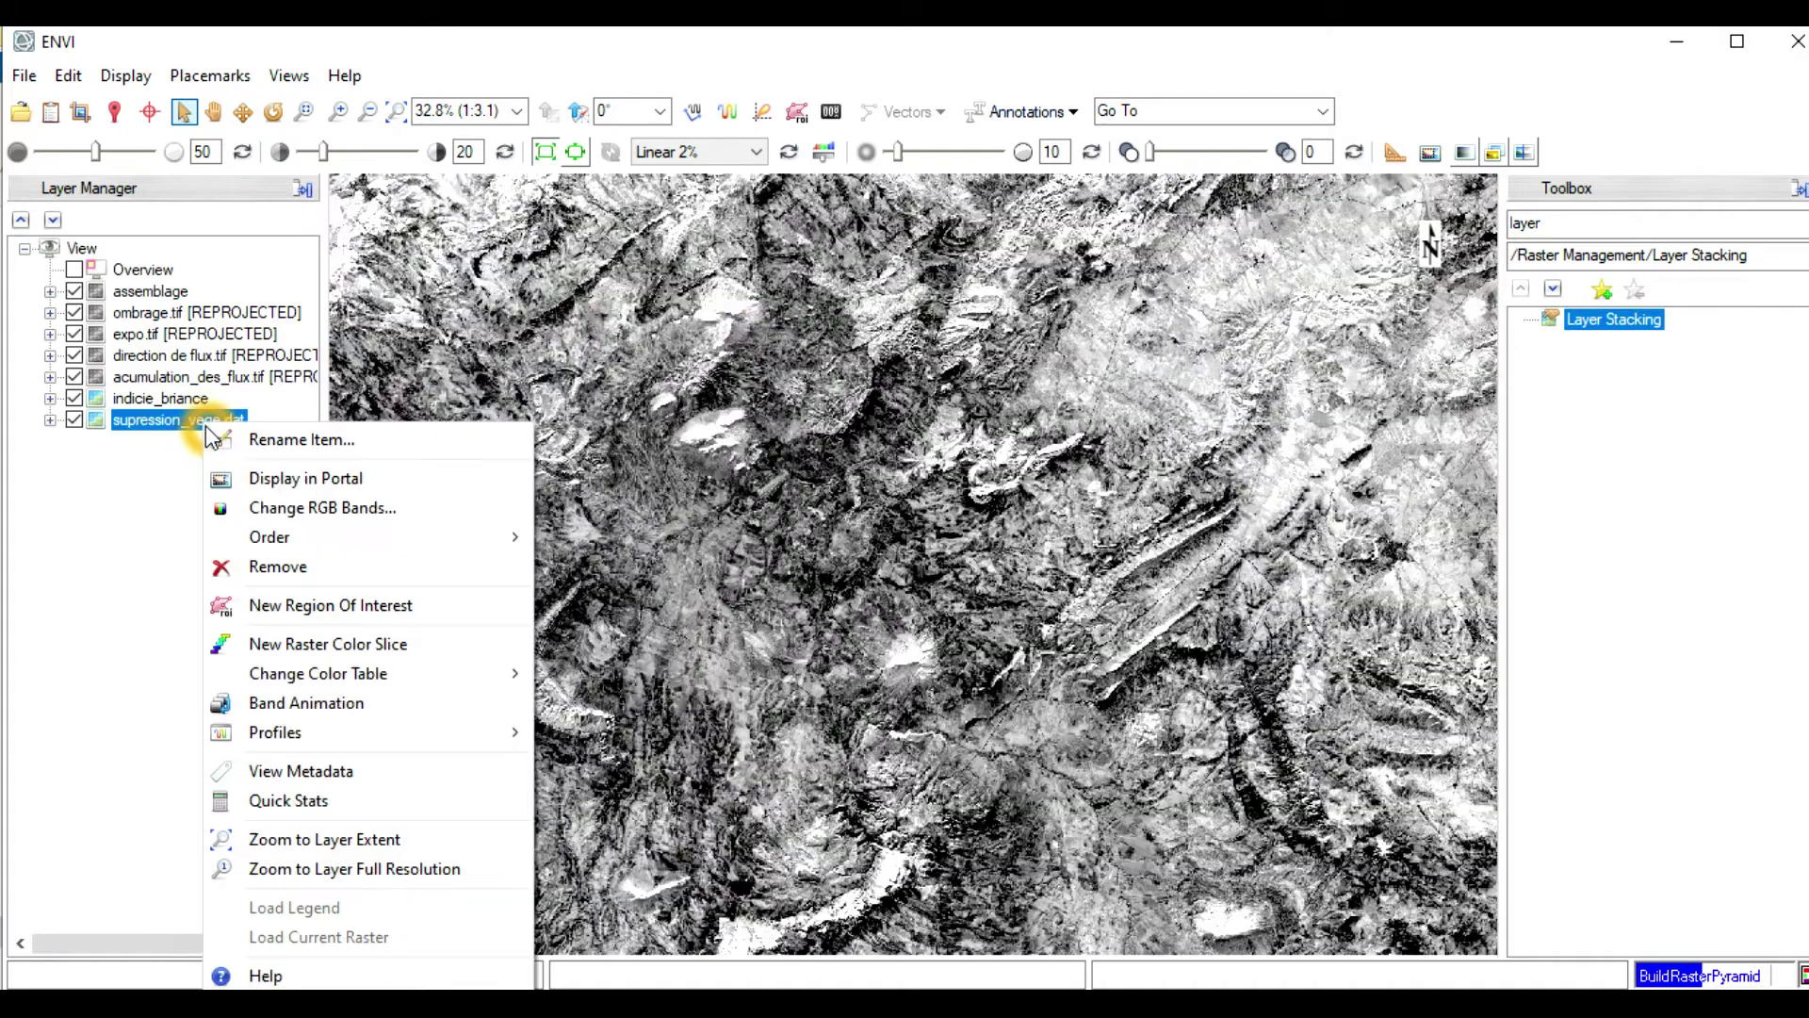
{"action": "left_click", "coordinate": [282, 508]}
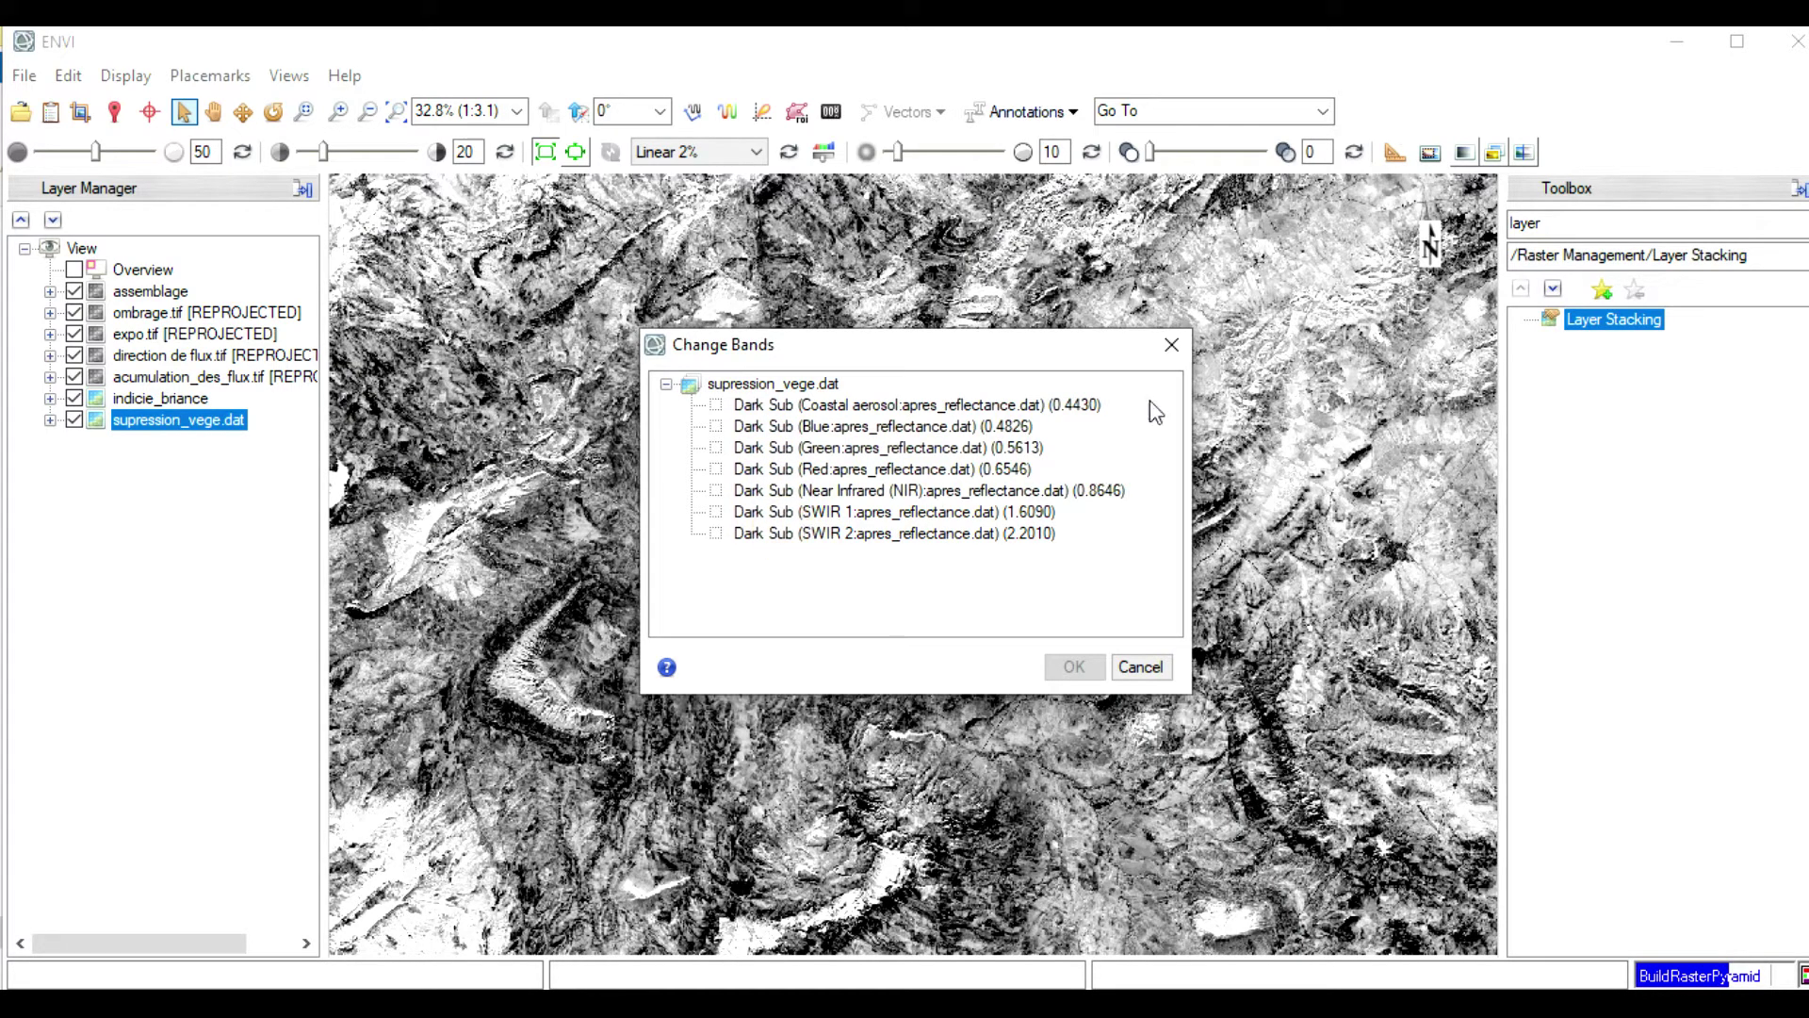
{"action": "left_click", "coordinate": [1172, 346]}
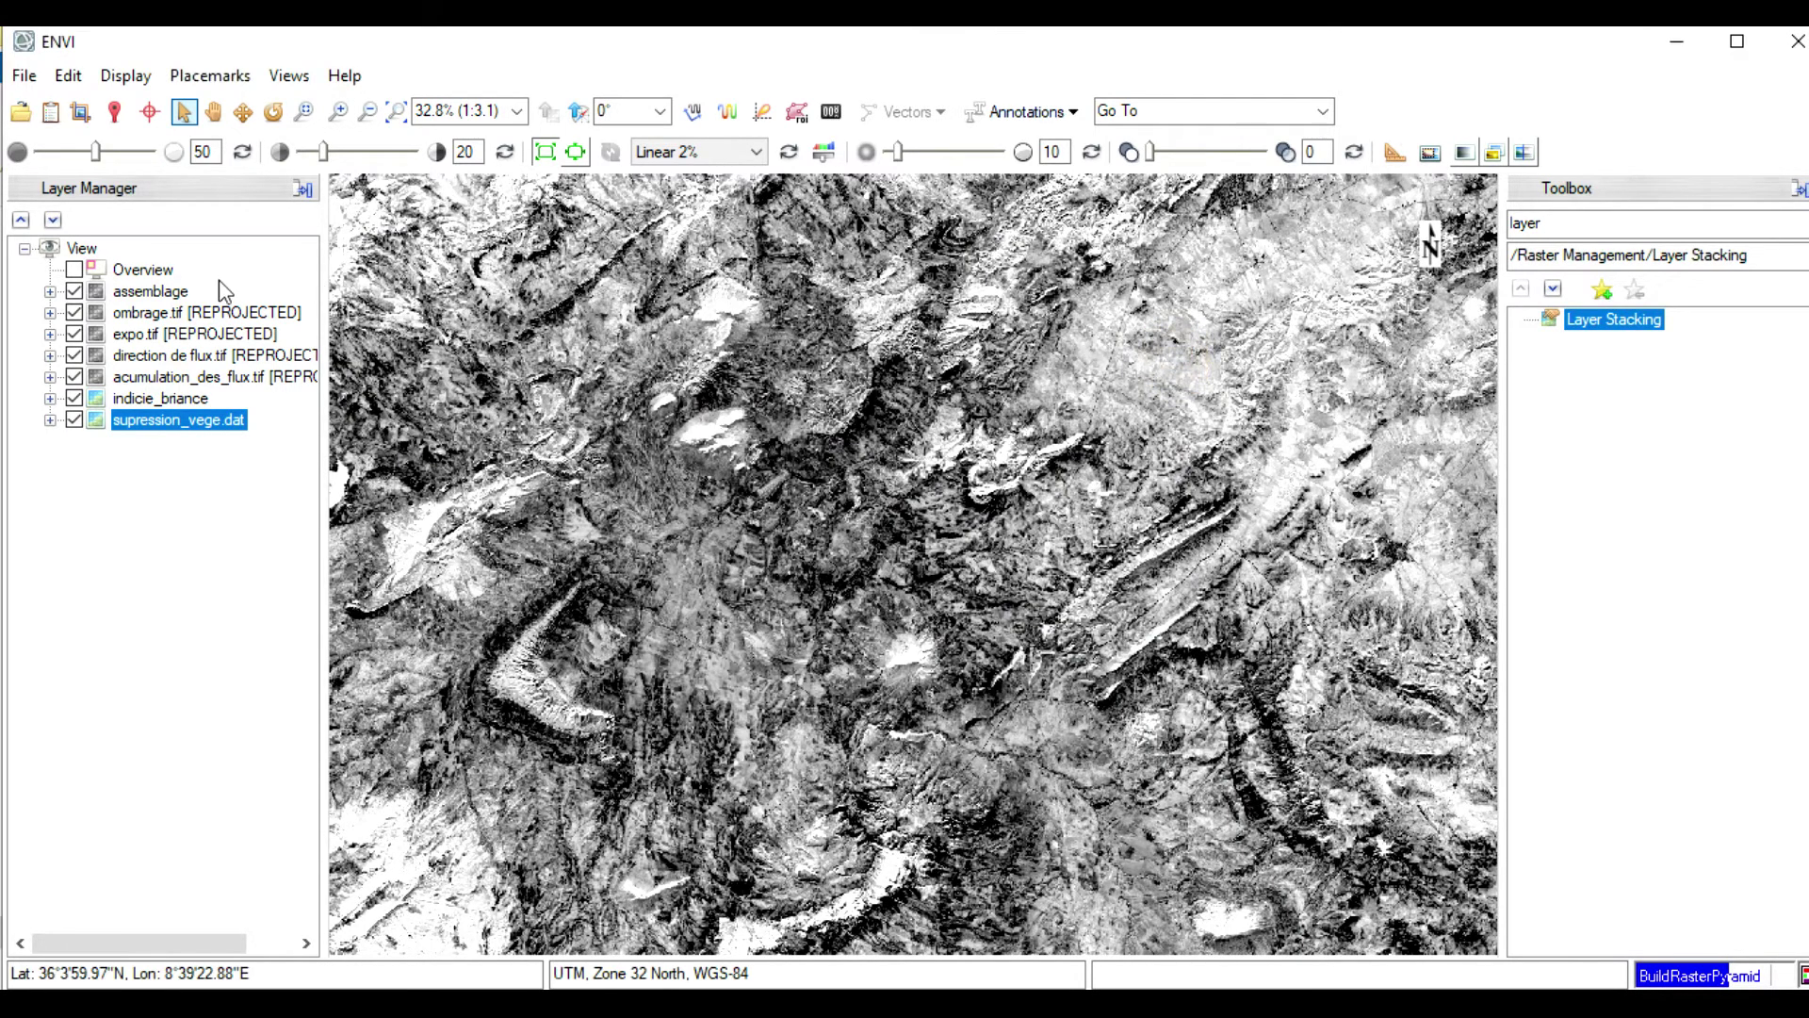
Go through the assemblage band list again, from the Dark Sub bands to the terrain and indicie_briance bands
{"action": "left_click", "coordinate": [176, 294]}
{"action": "right_click", "coordinate": [175, 296]}
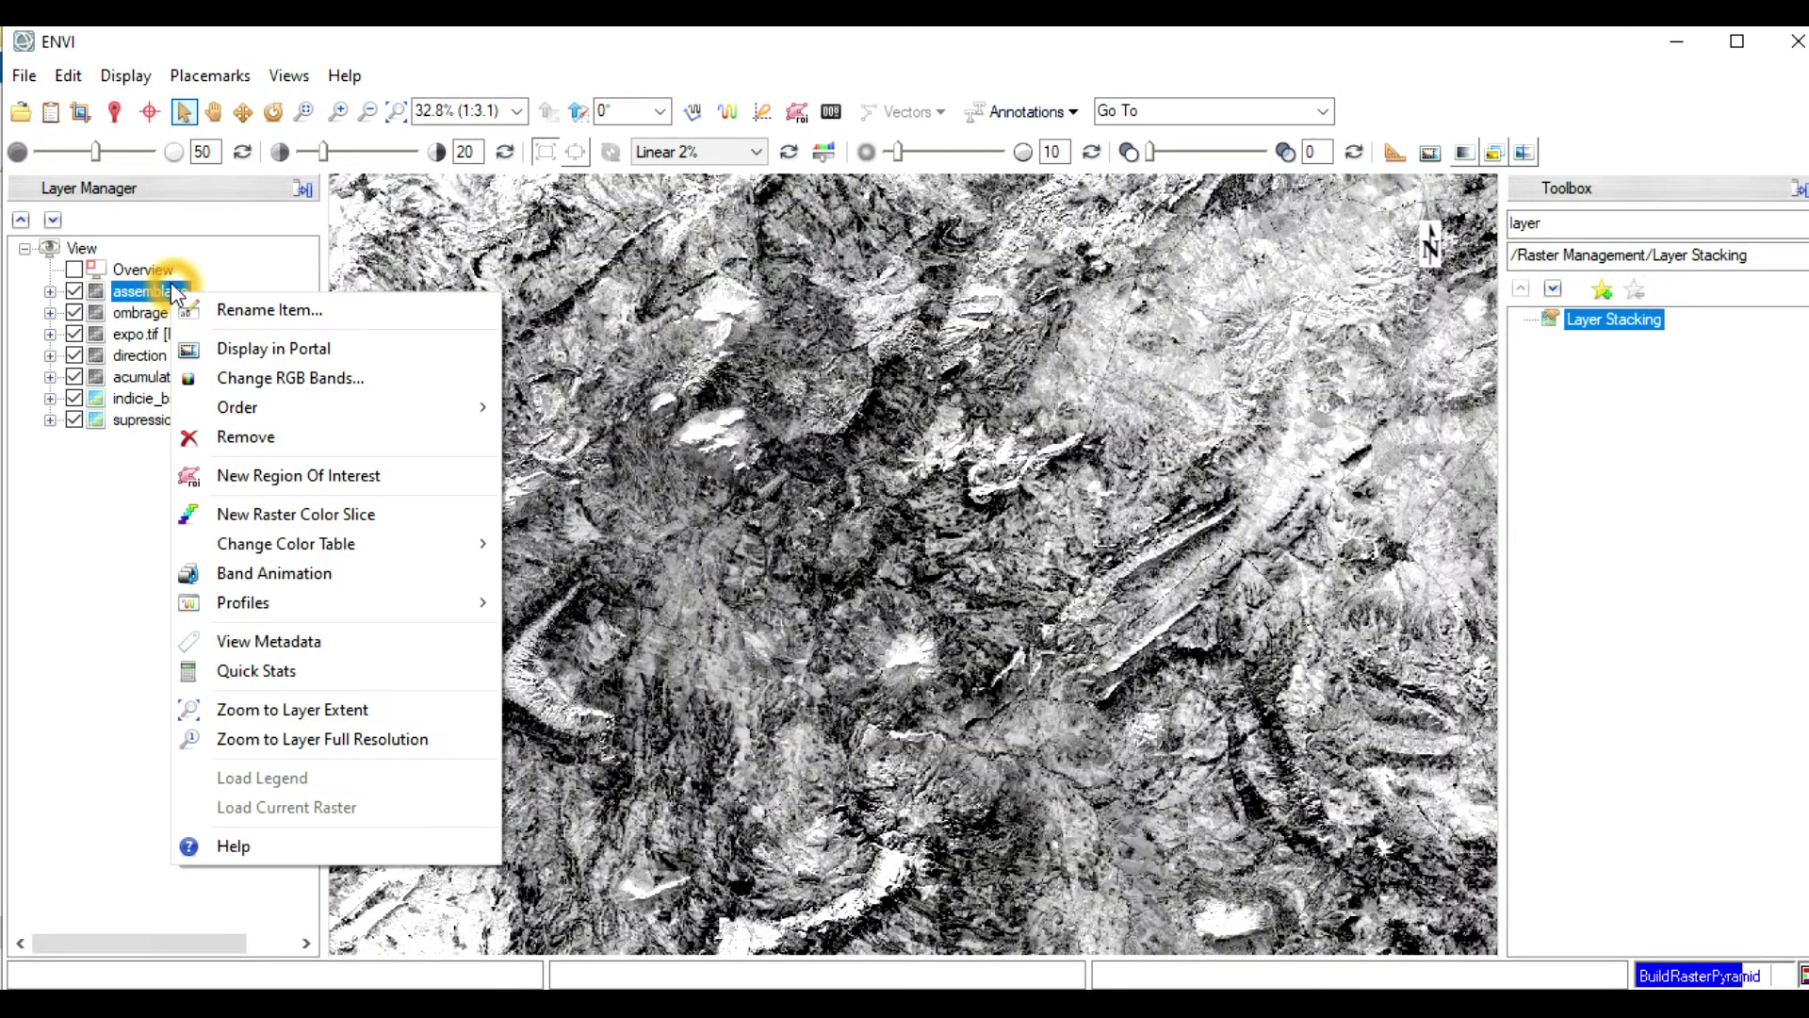
{"action": "left_click", "coordinate": [268, 378]}
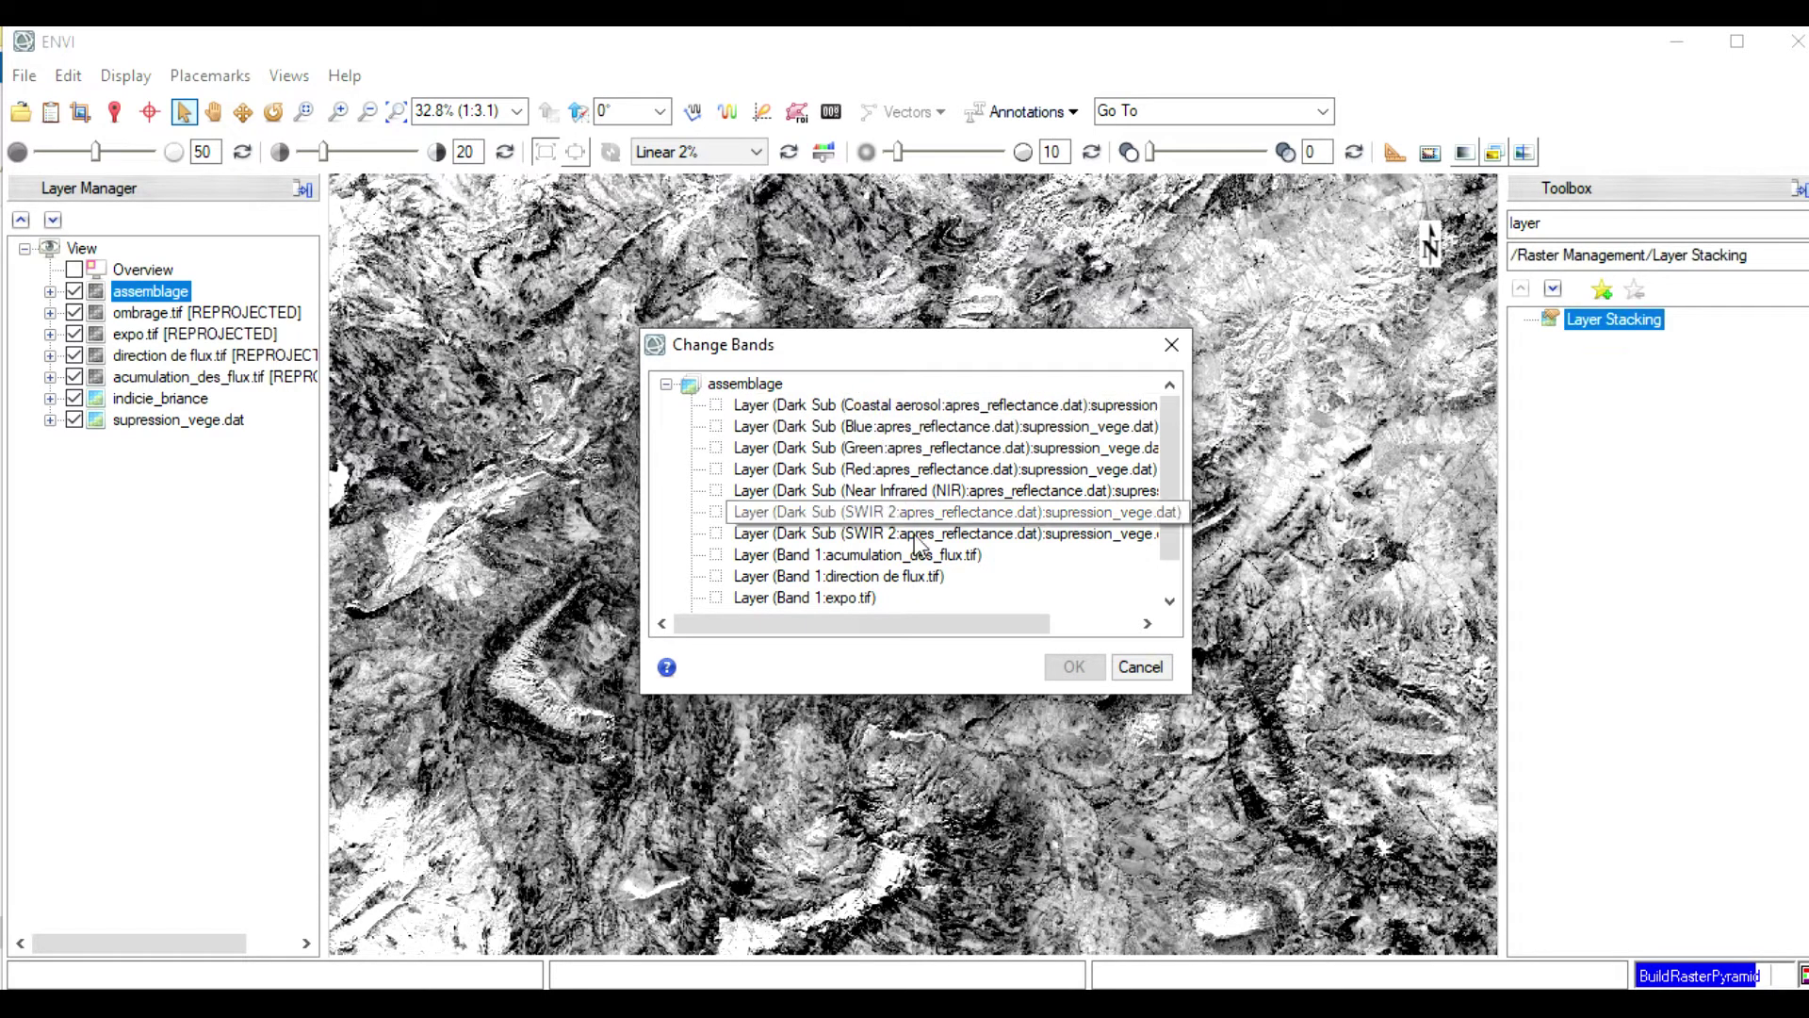
{"action": "scroll", "coordinate": [904, 527], "scroll_direction": "down", "scroll_amount": 1}
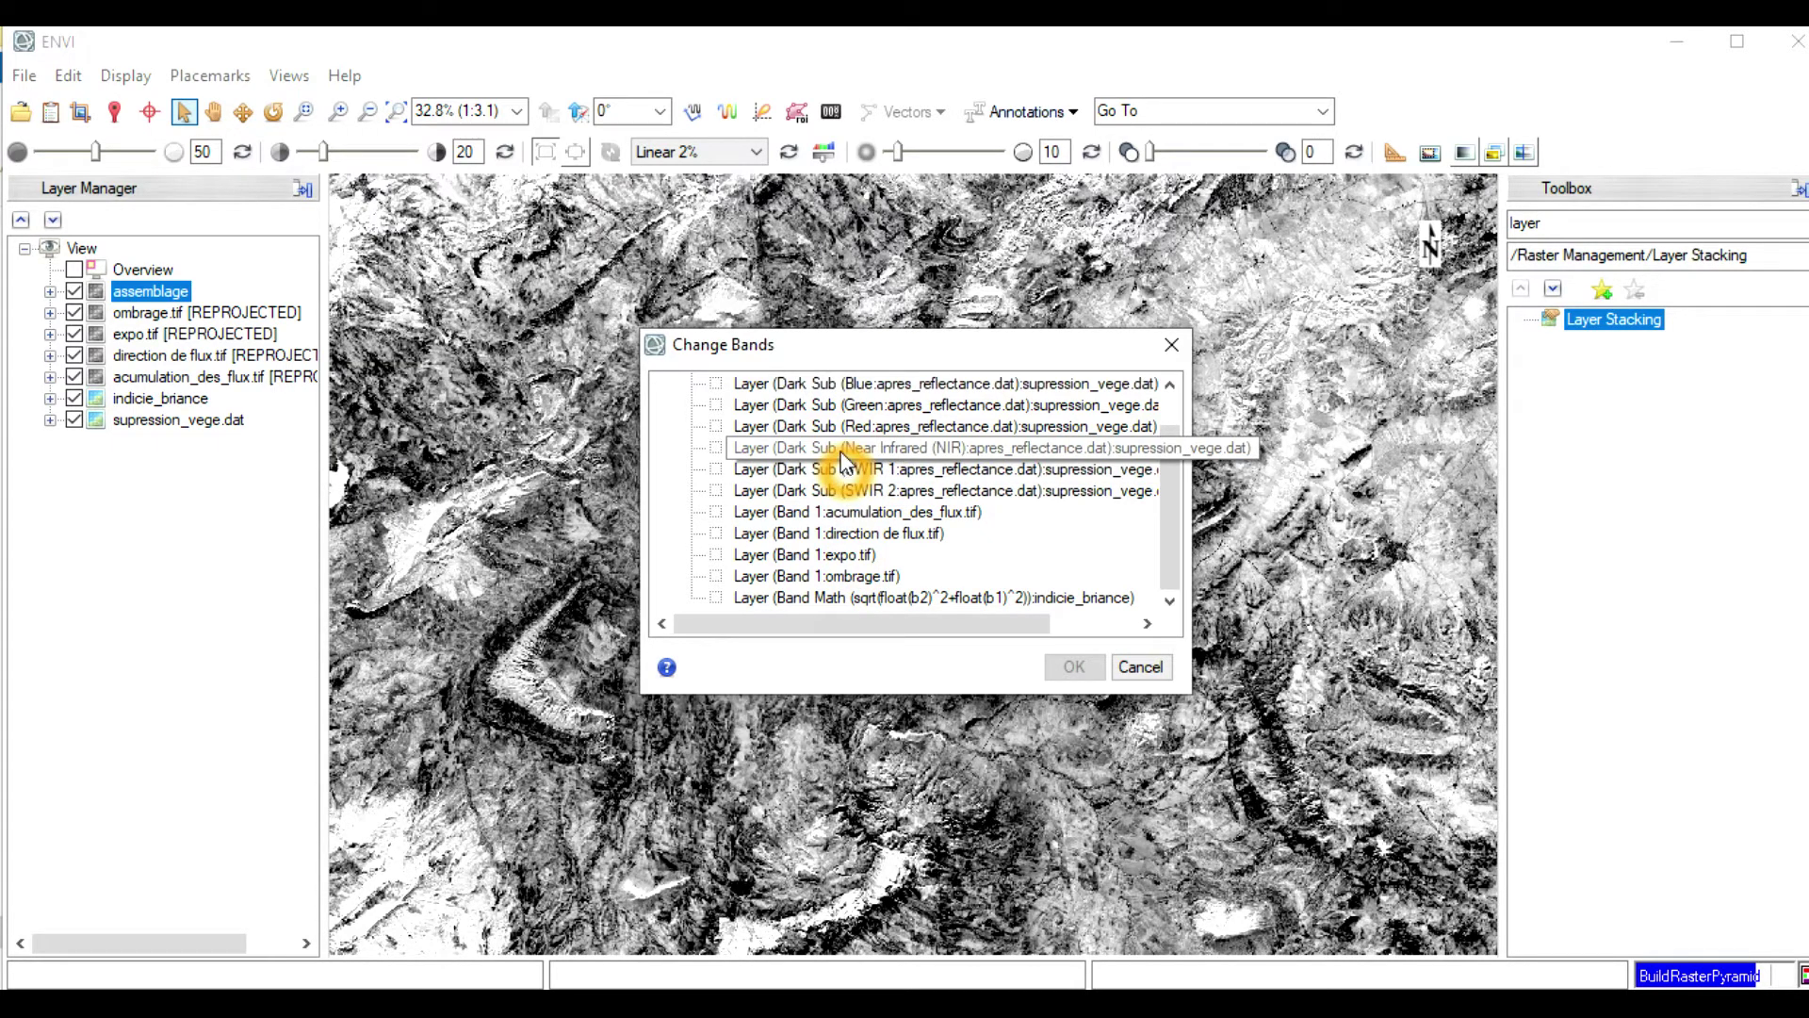
{"action": "left_click_drag", "start_coordinate": [1165, 477], "coordinate": [1167, 451]}
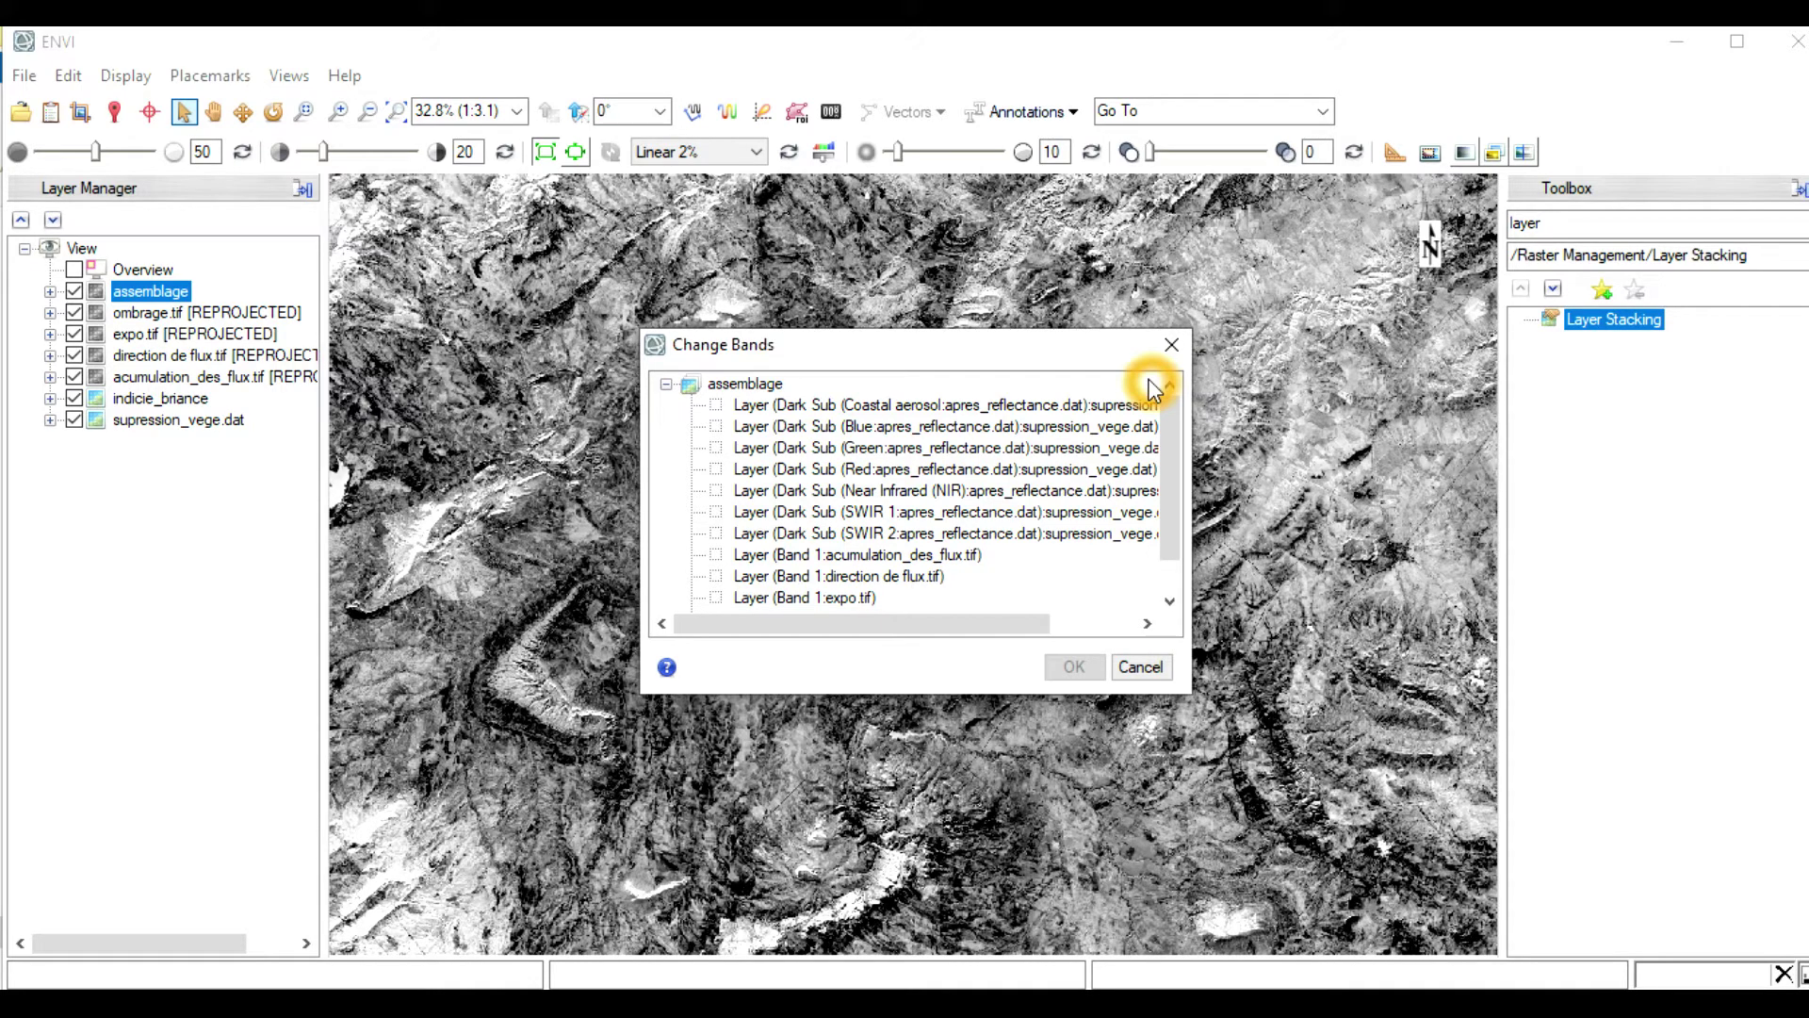
{"action": "left_click", "coordinate": [1175, 345]}
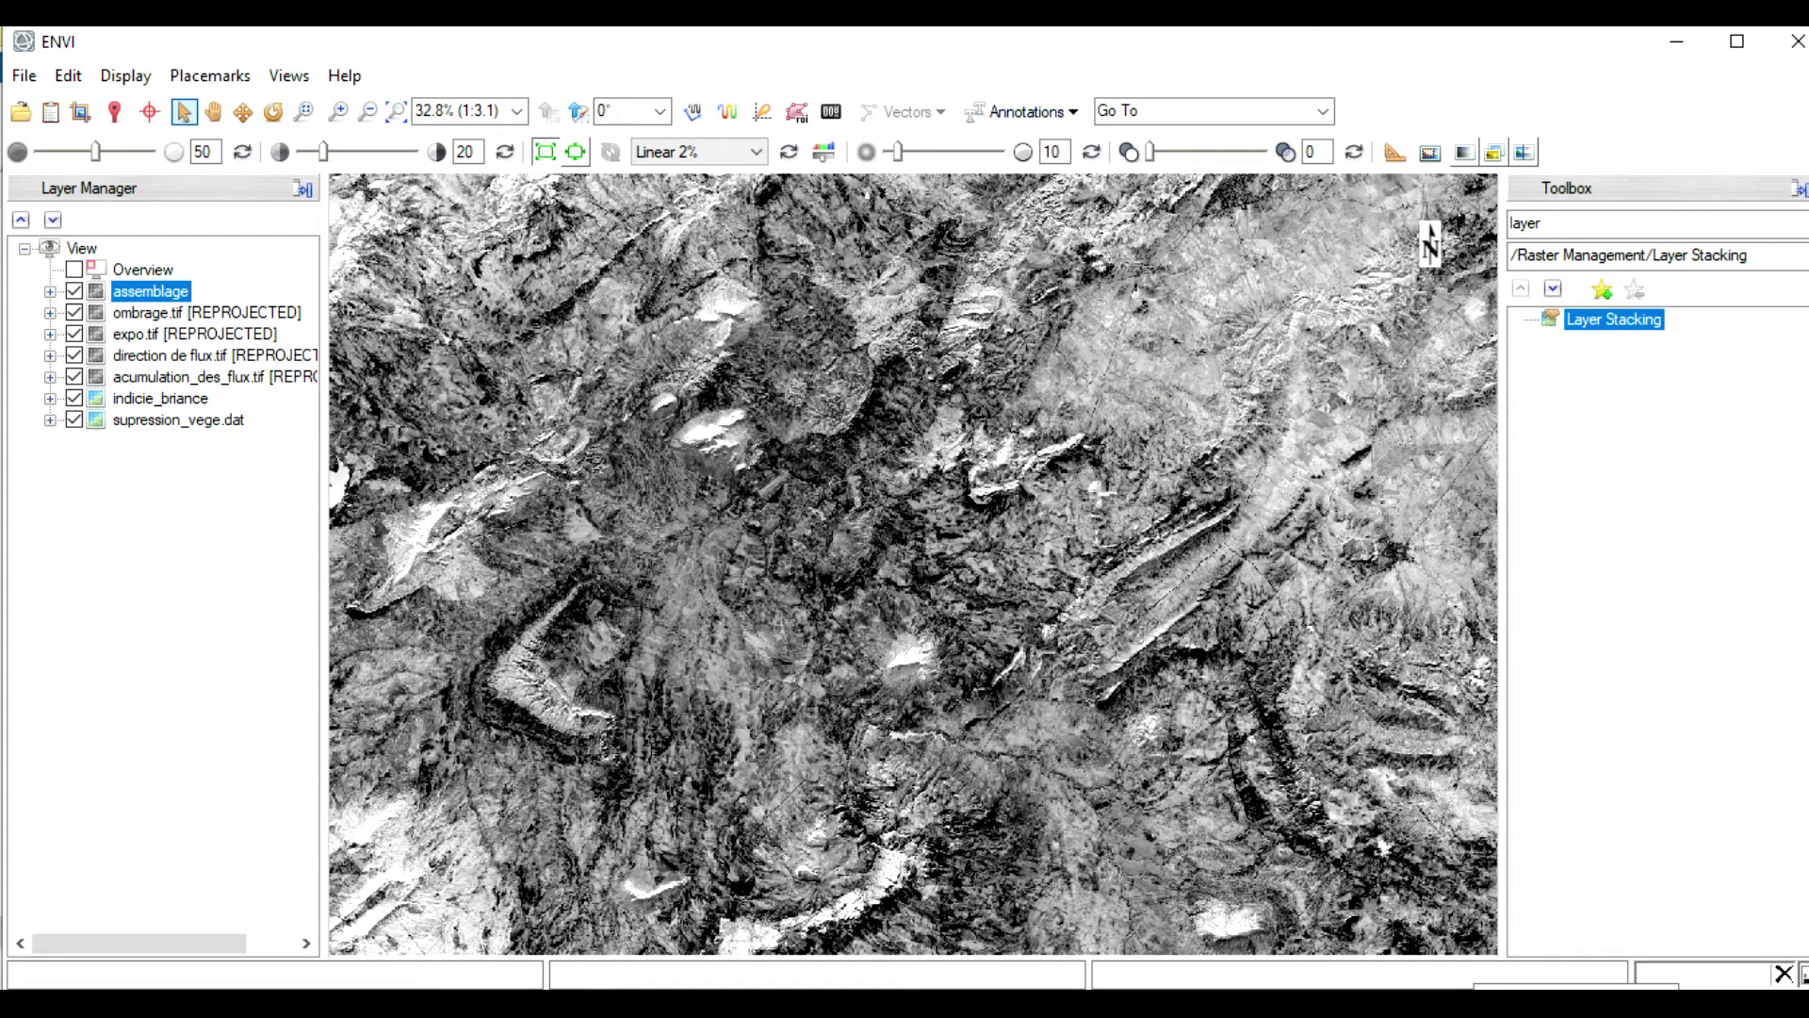
{"action": "left_click", "coordinate": [1466, 1001]}
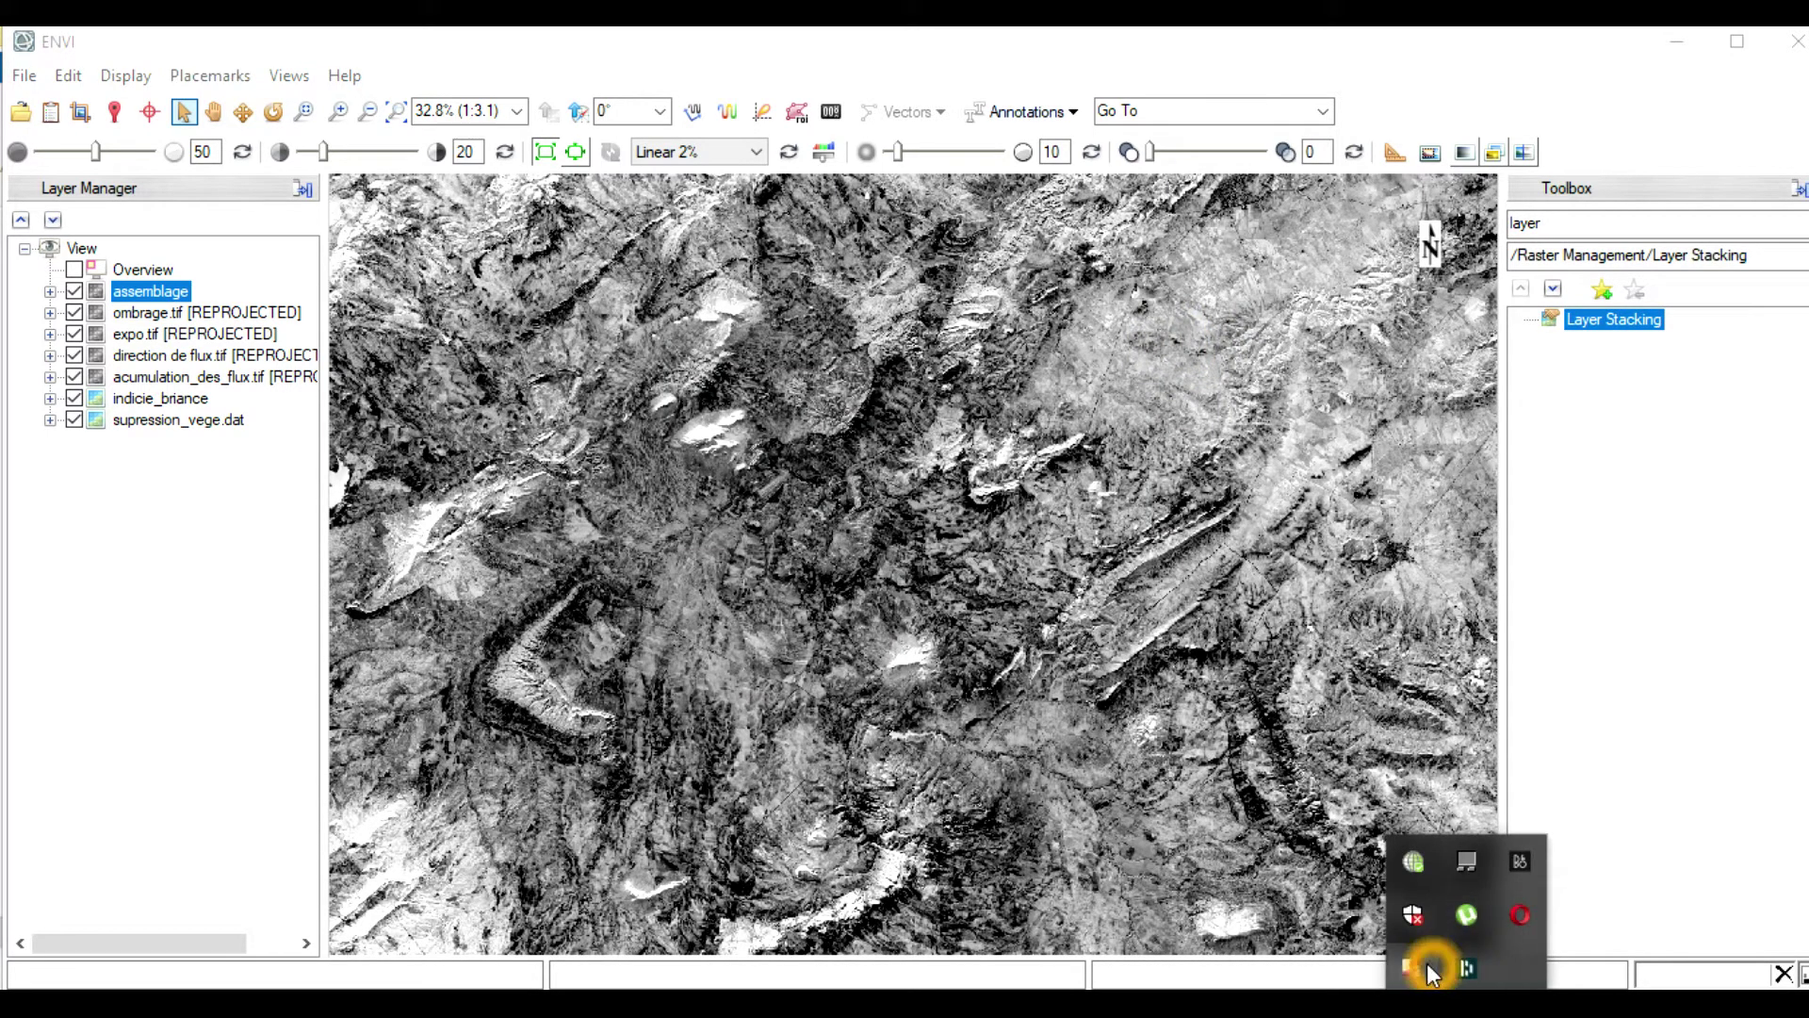
{"action": "right_click", "coordinate": [1463, 968]}
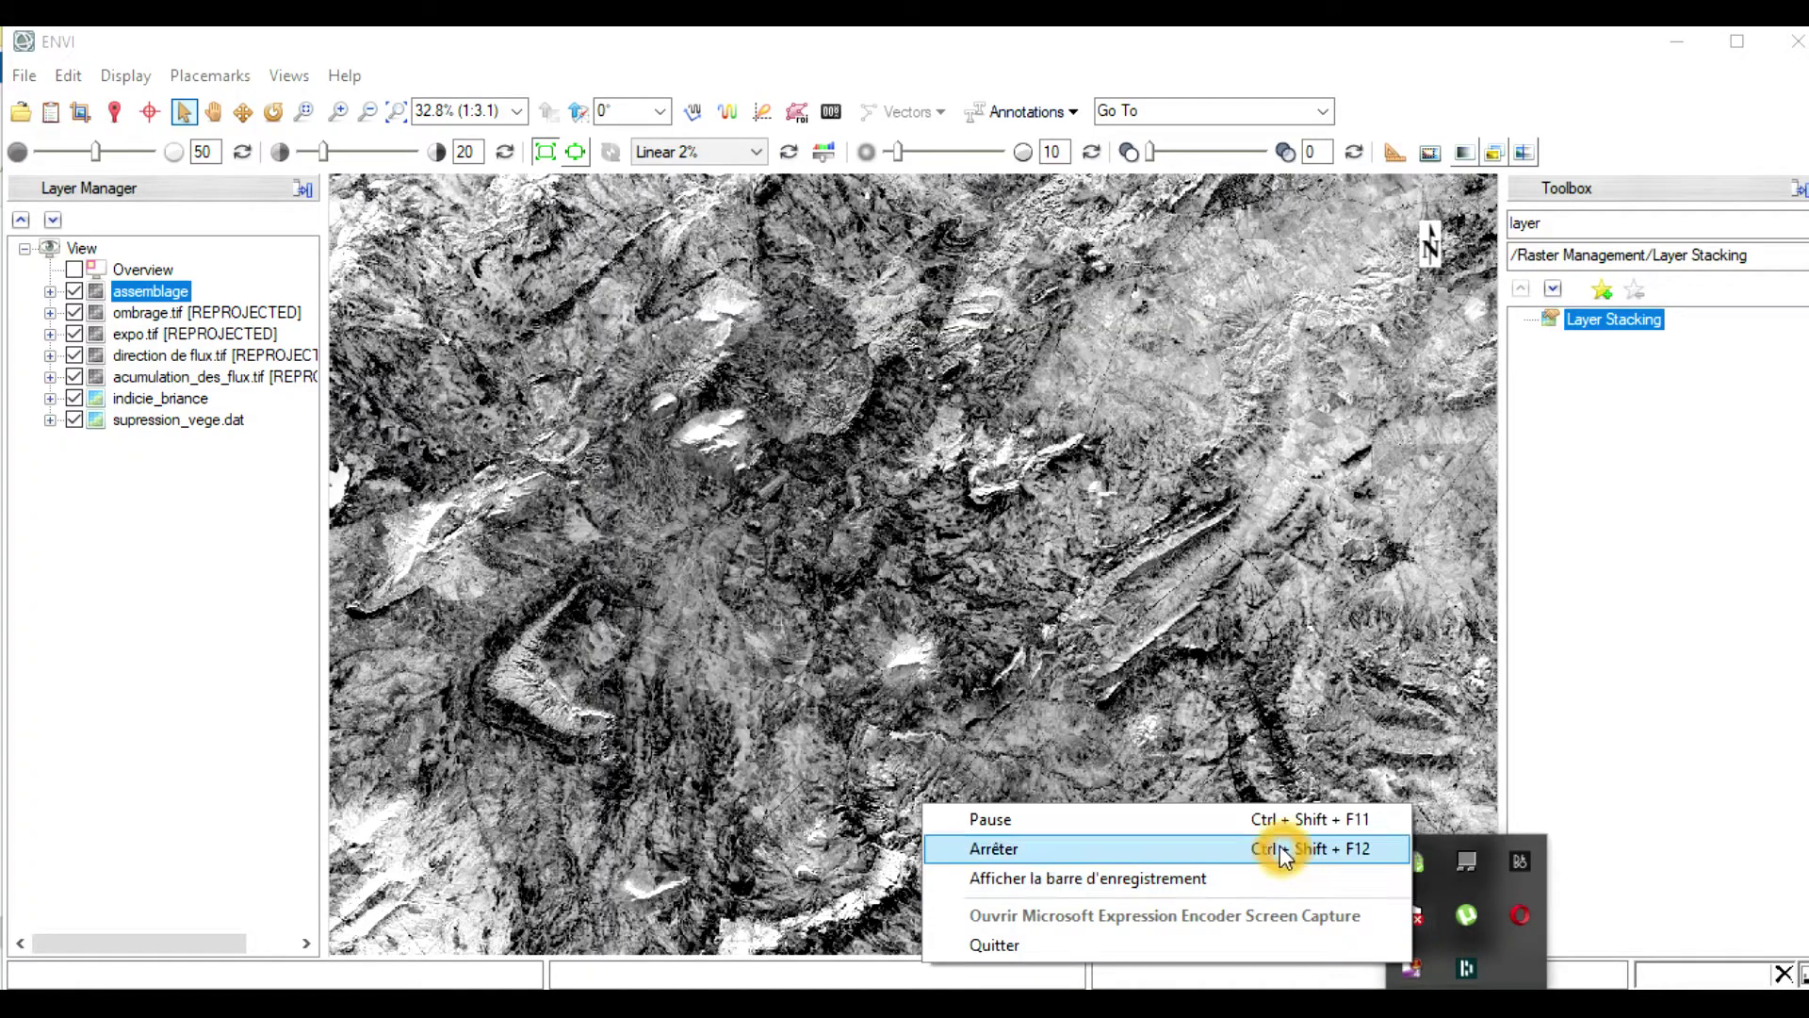
{"action": "left_click", "coordinate": [1273, 848]}
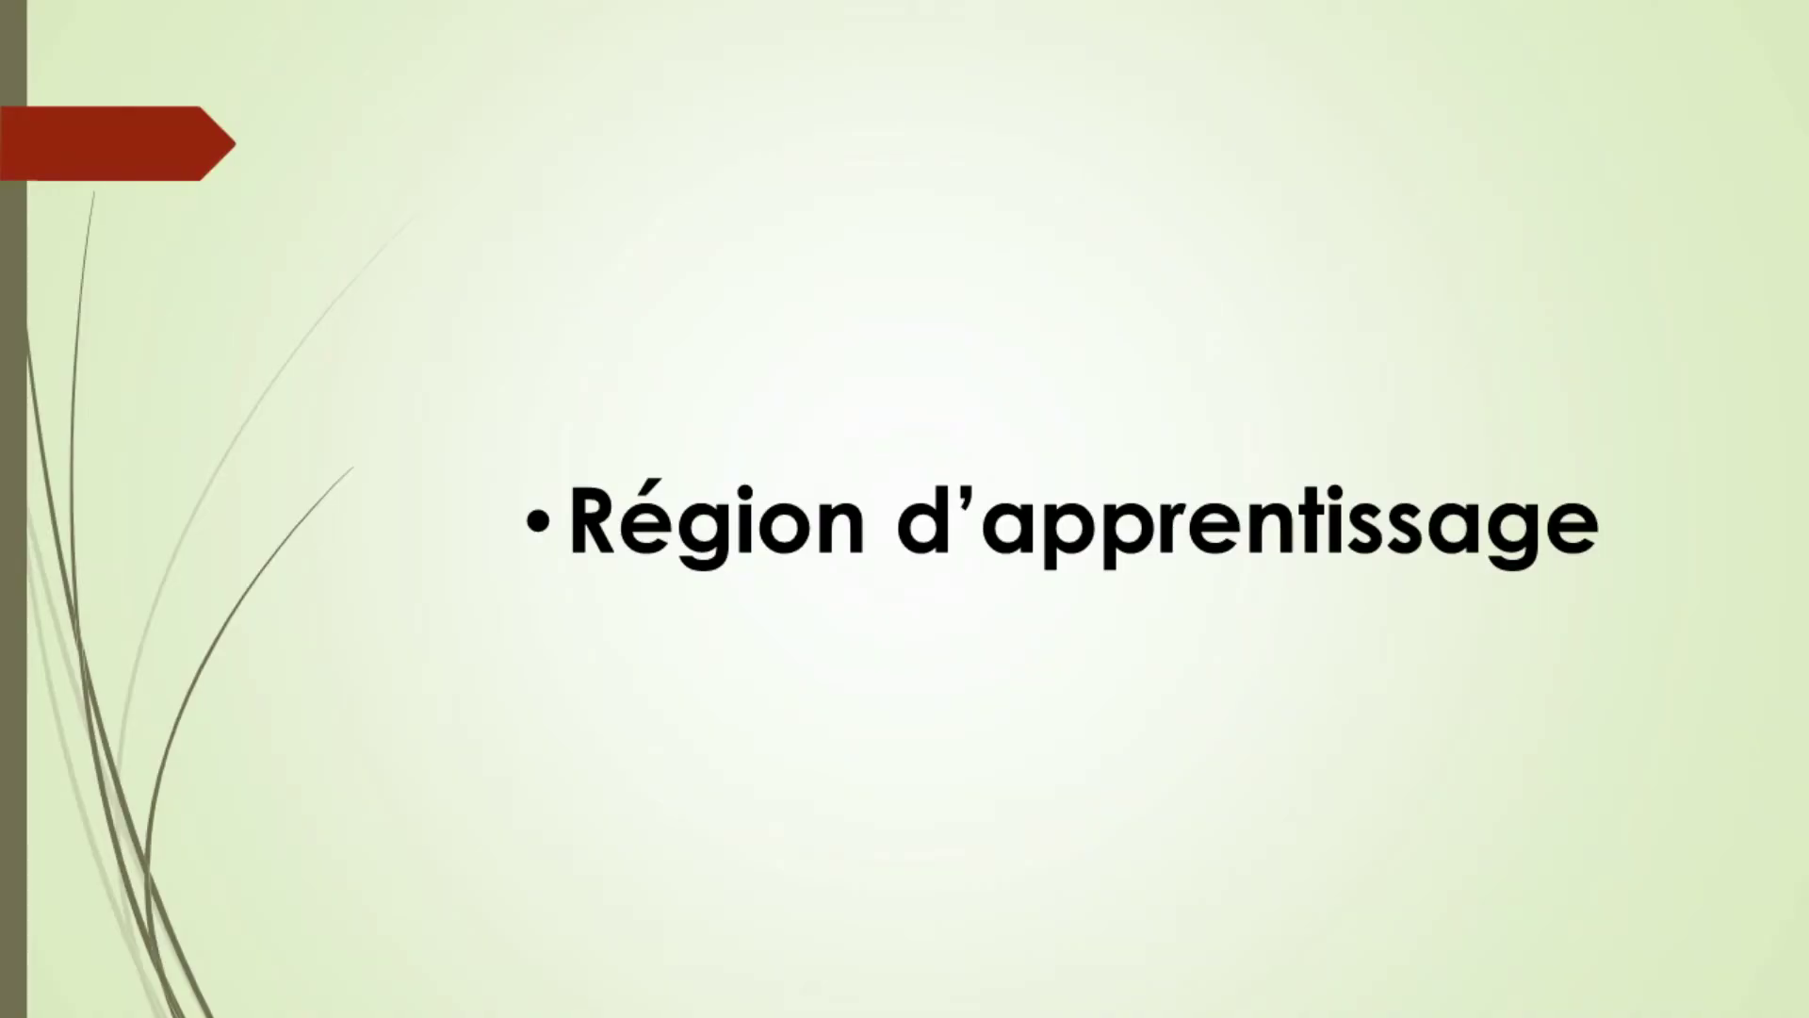
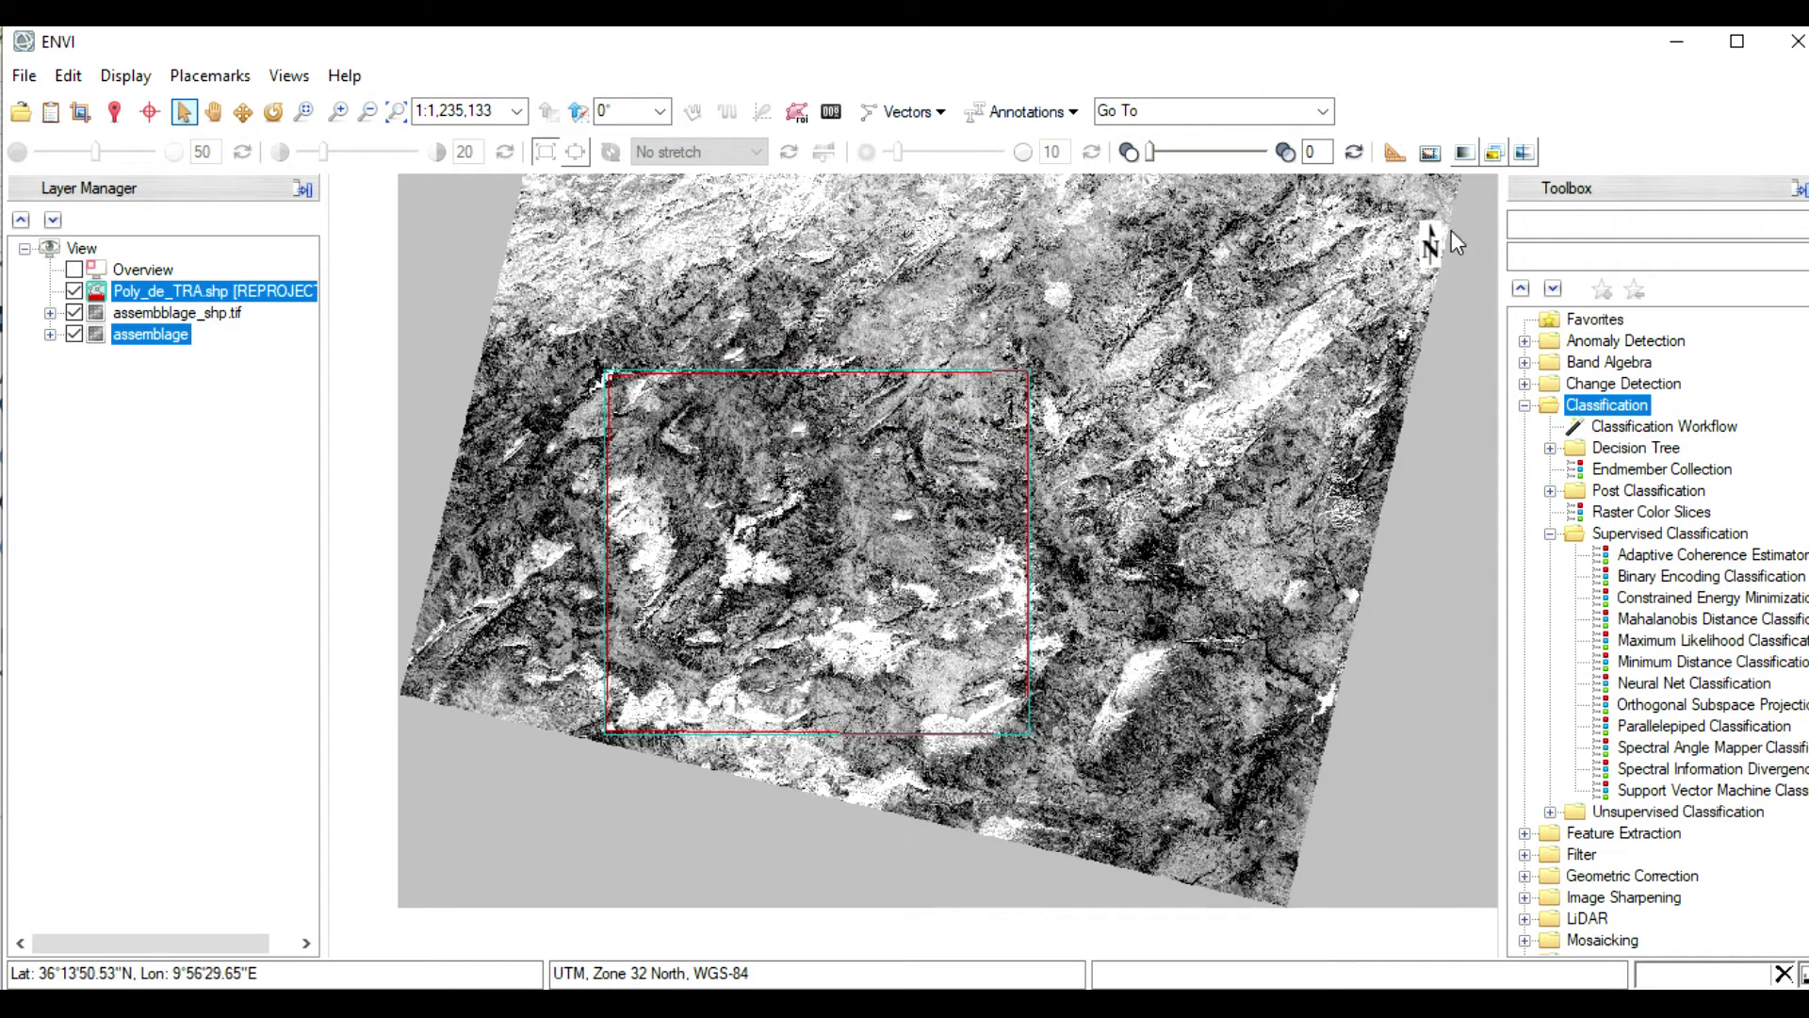
Search the toolbox for "resize" and open the Resize Data tool
{"action": "left_click", "coordinate": [1531, 218]}
{"action": "left_click", "coordinate": [1572, 227]}
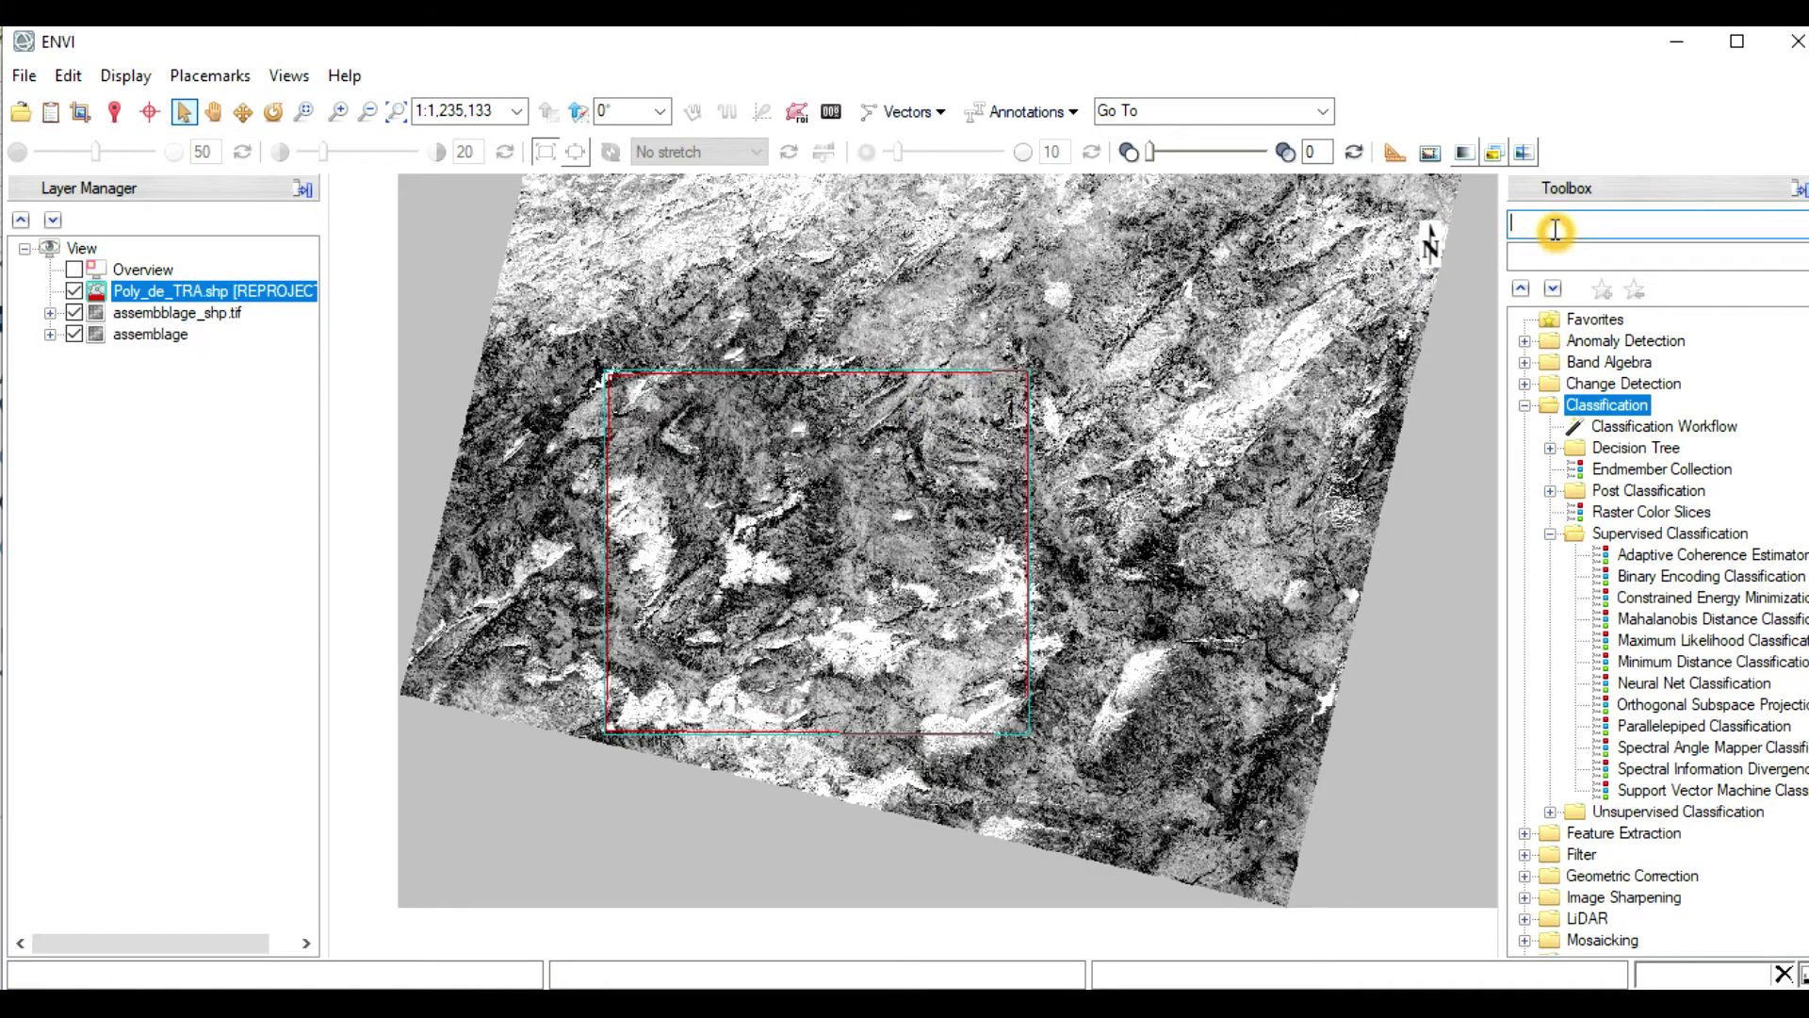
{"action": "type", "text": "r"}
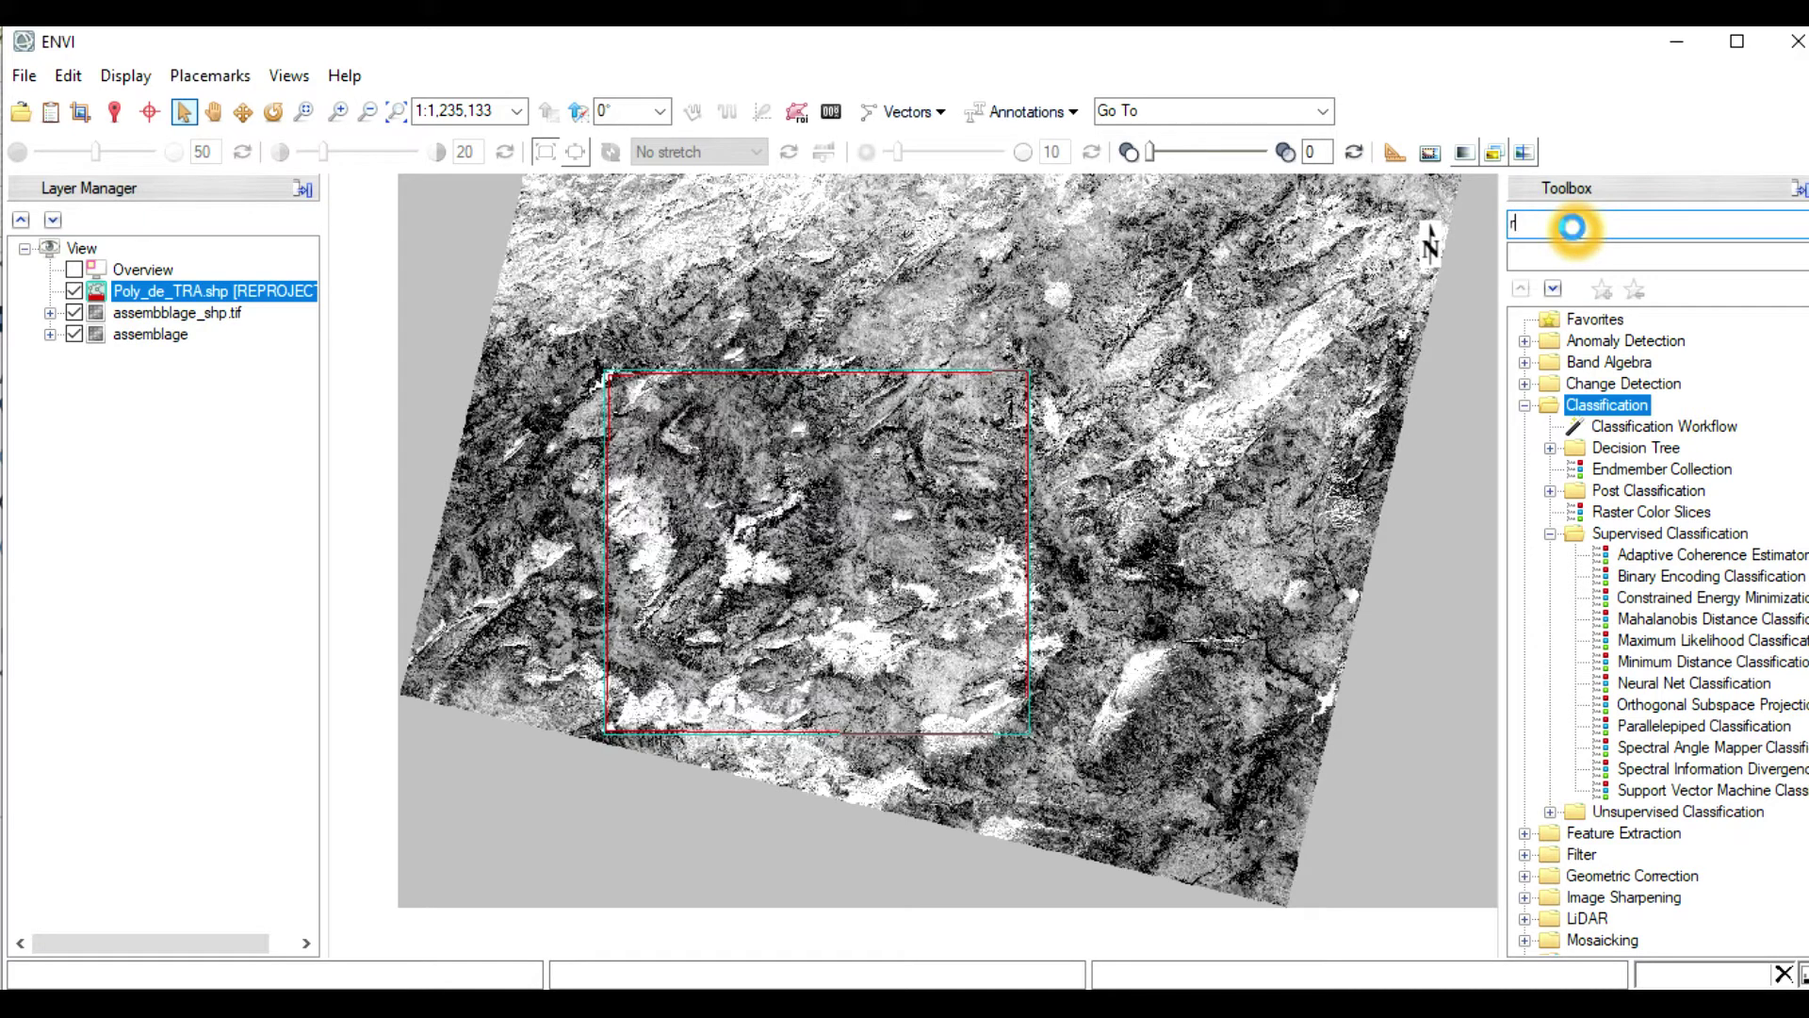
{"action": "type", "text": "e"}
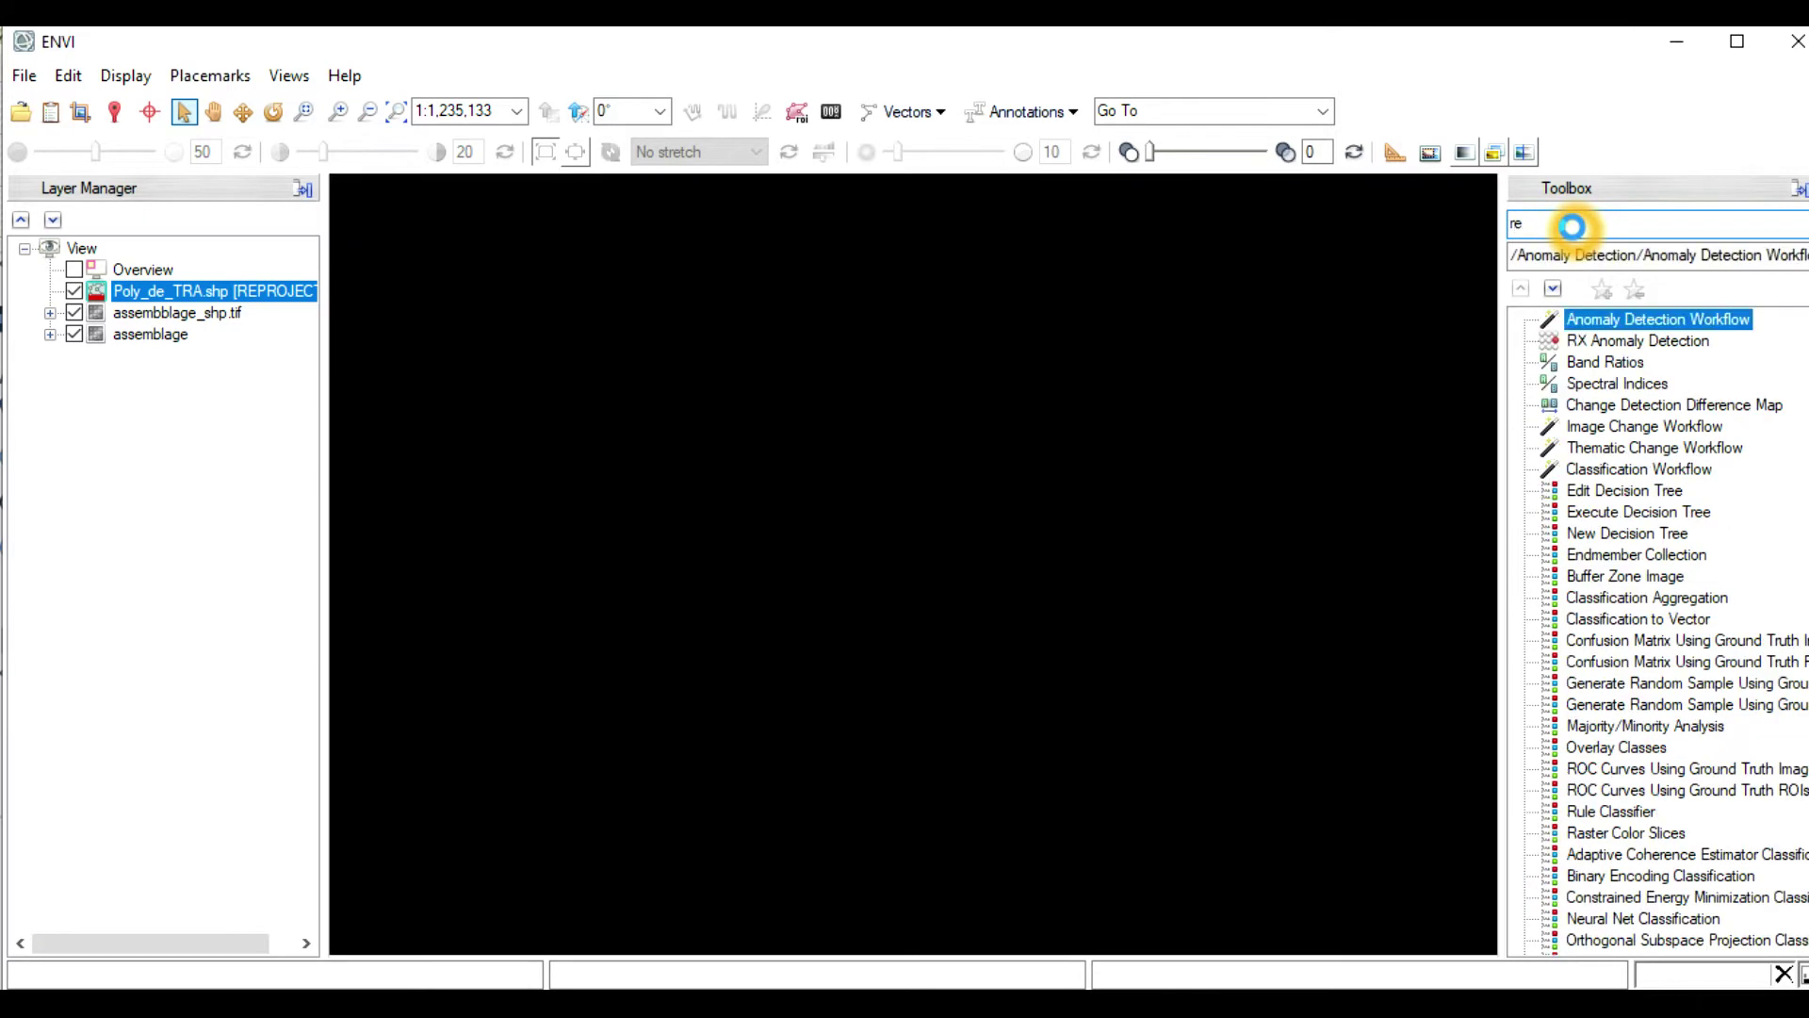
{"action": "type", "text": "size"}
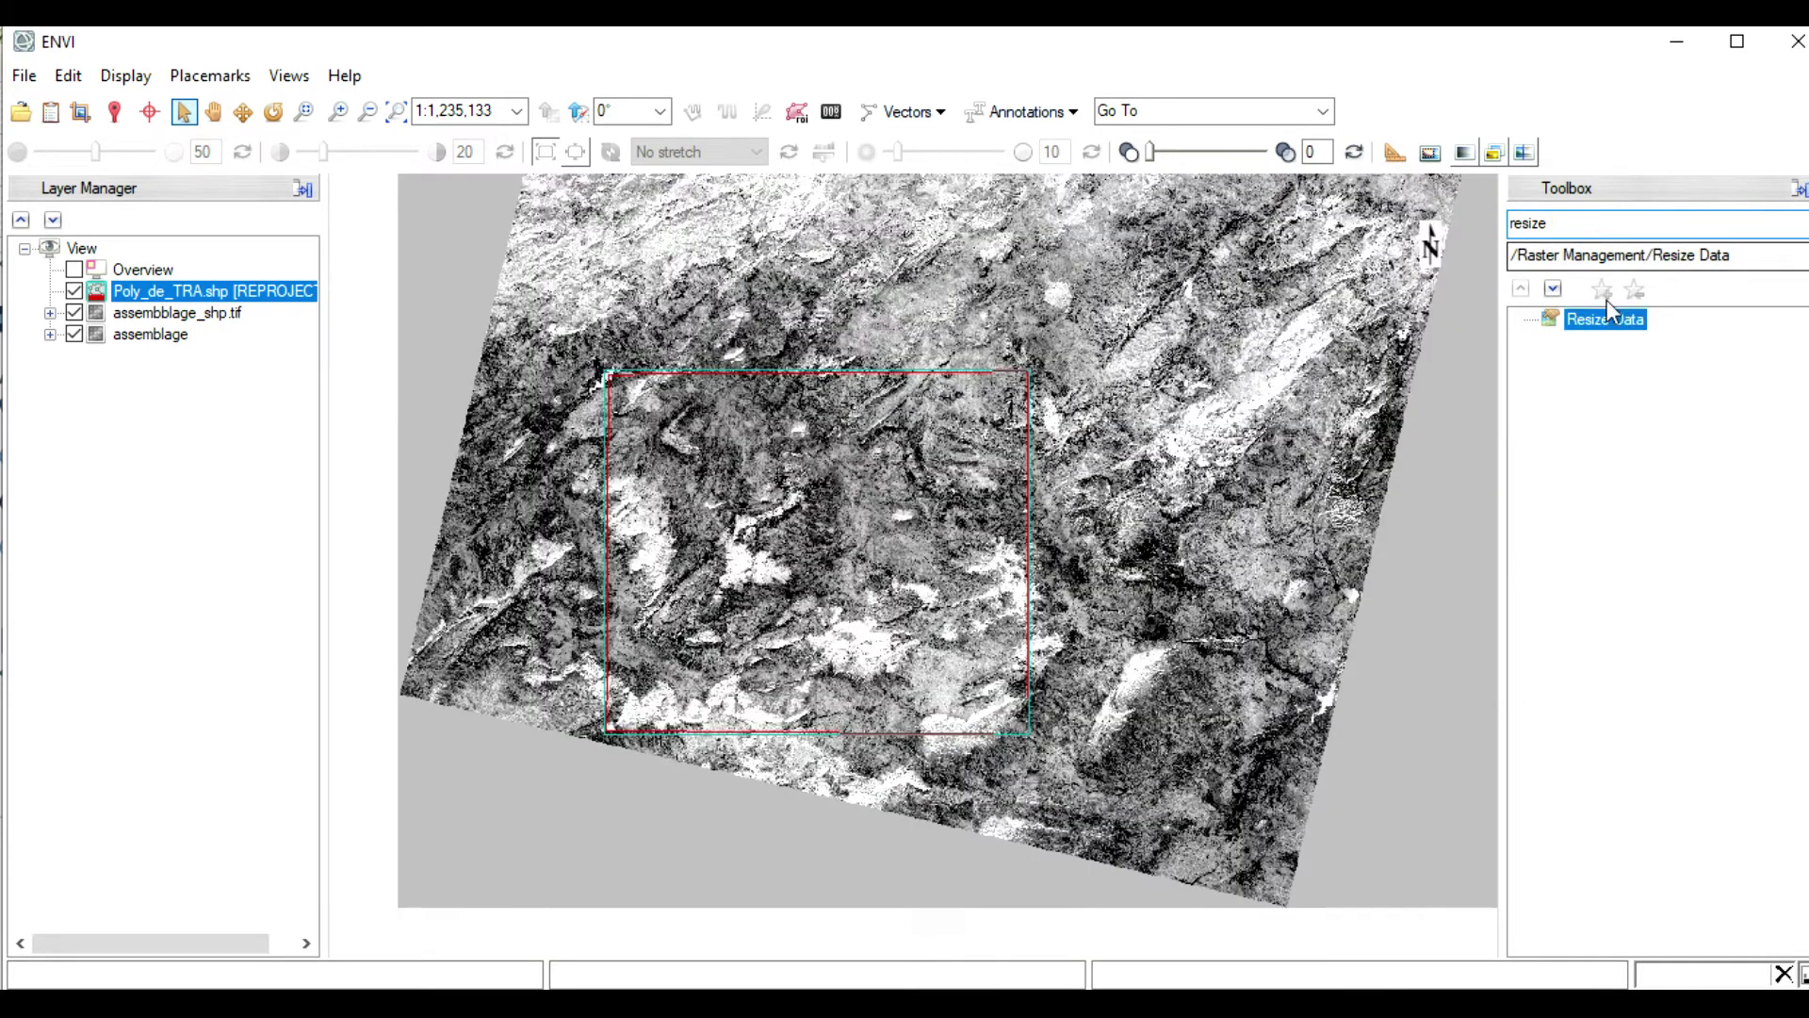
{"action": "double_click", "coordinate": [1607, 320]}
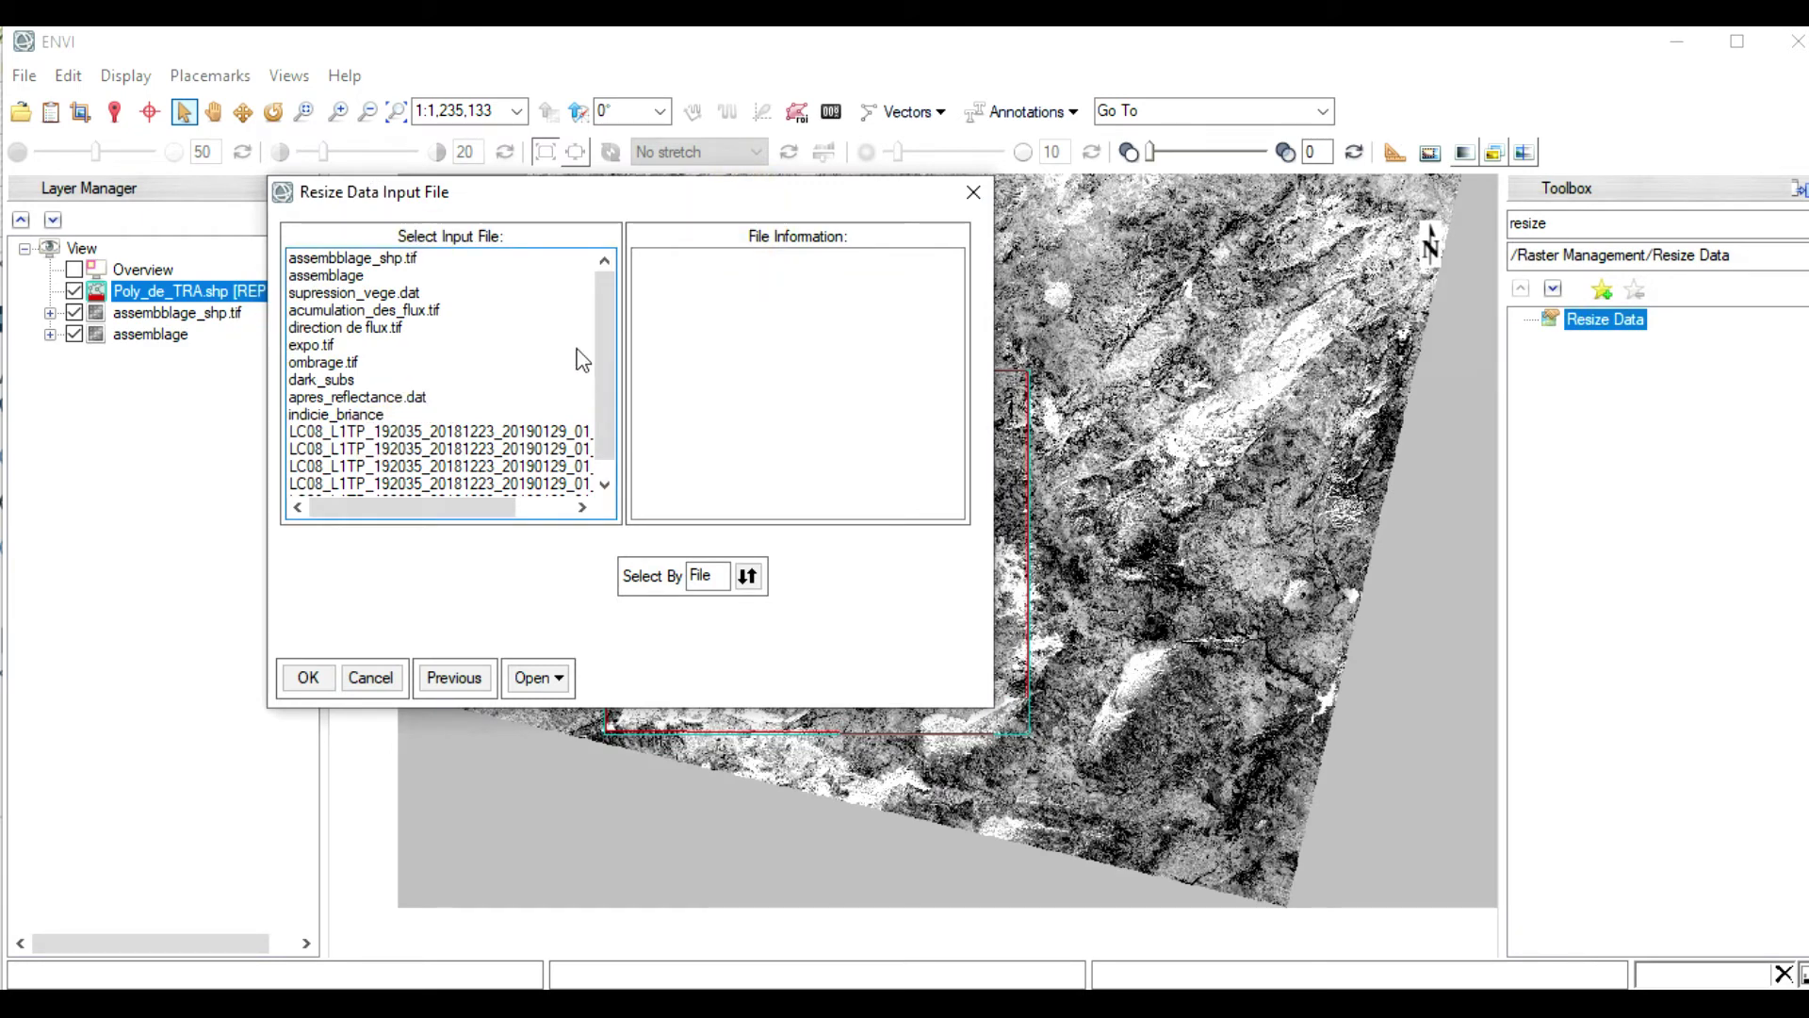
Choose assemblage as the Resize Data input file and open its spatial subset settings
{"action": "mouse_move", "coordinate": [597, 323]}
{"action": "left_mouse_down"}
{"action": "mouse_move", "coordinate": [604, 347]}
{"action": "mouse_move", "coordinate": [597, 292]}
{"action": "left_mouse_up"}
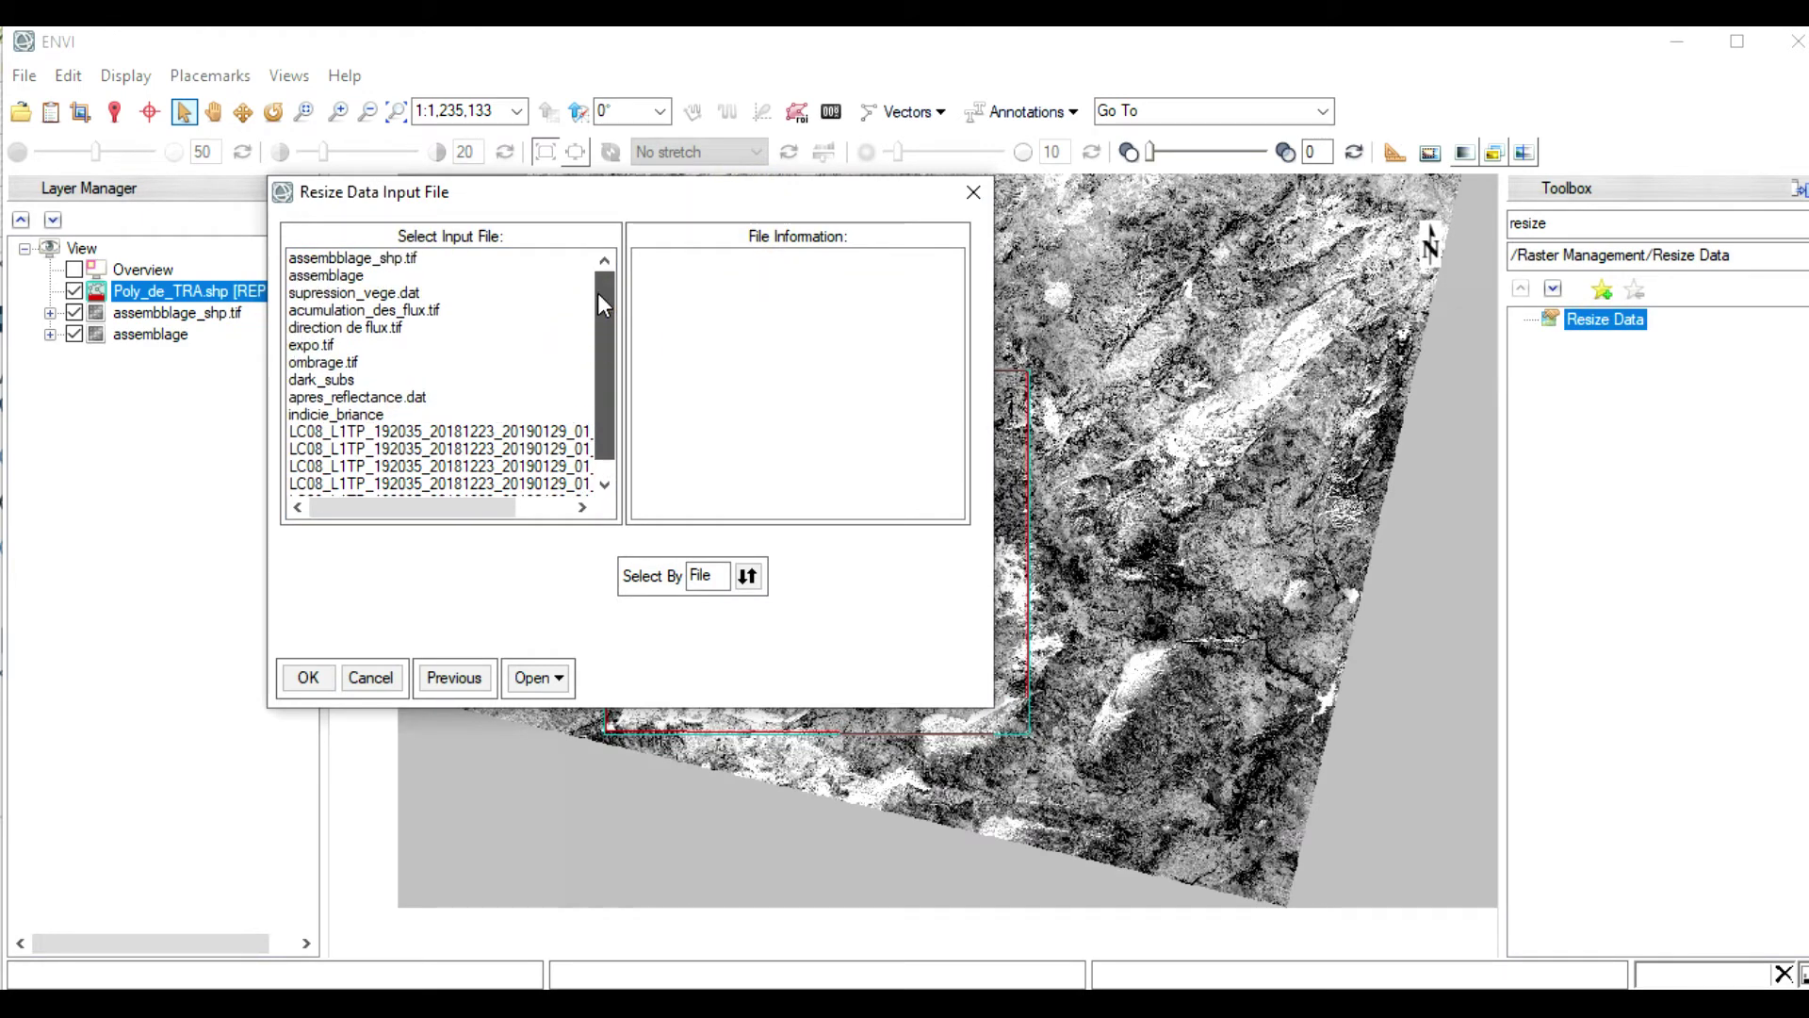
{"action": "left_click", "coordinate": [314, 277]}
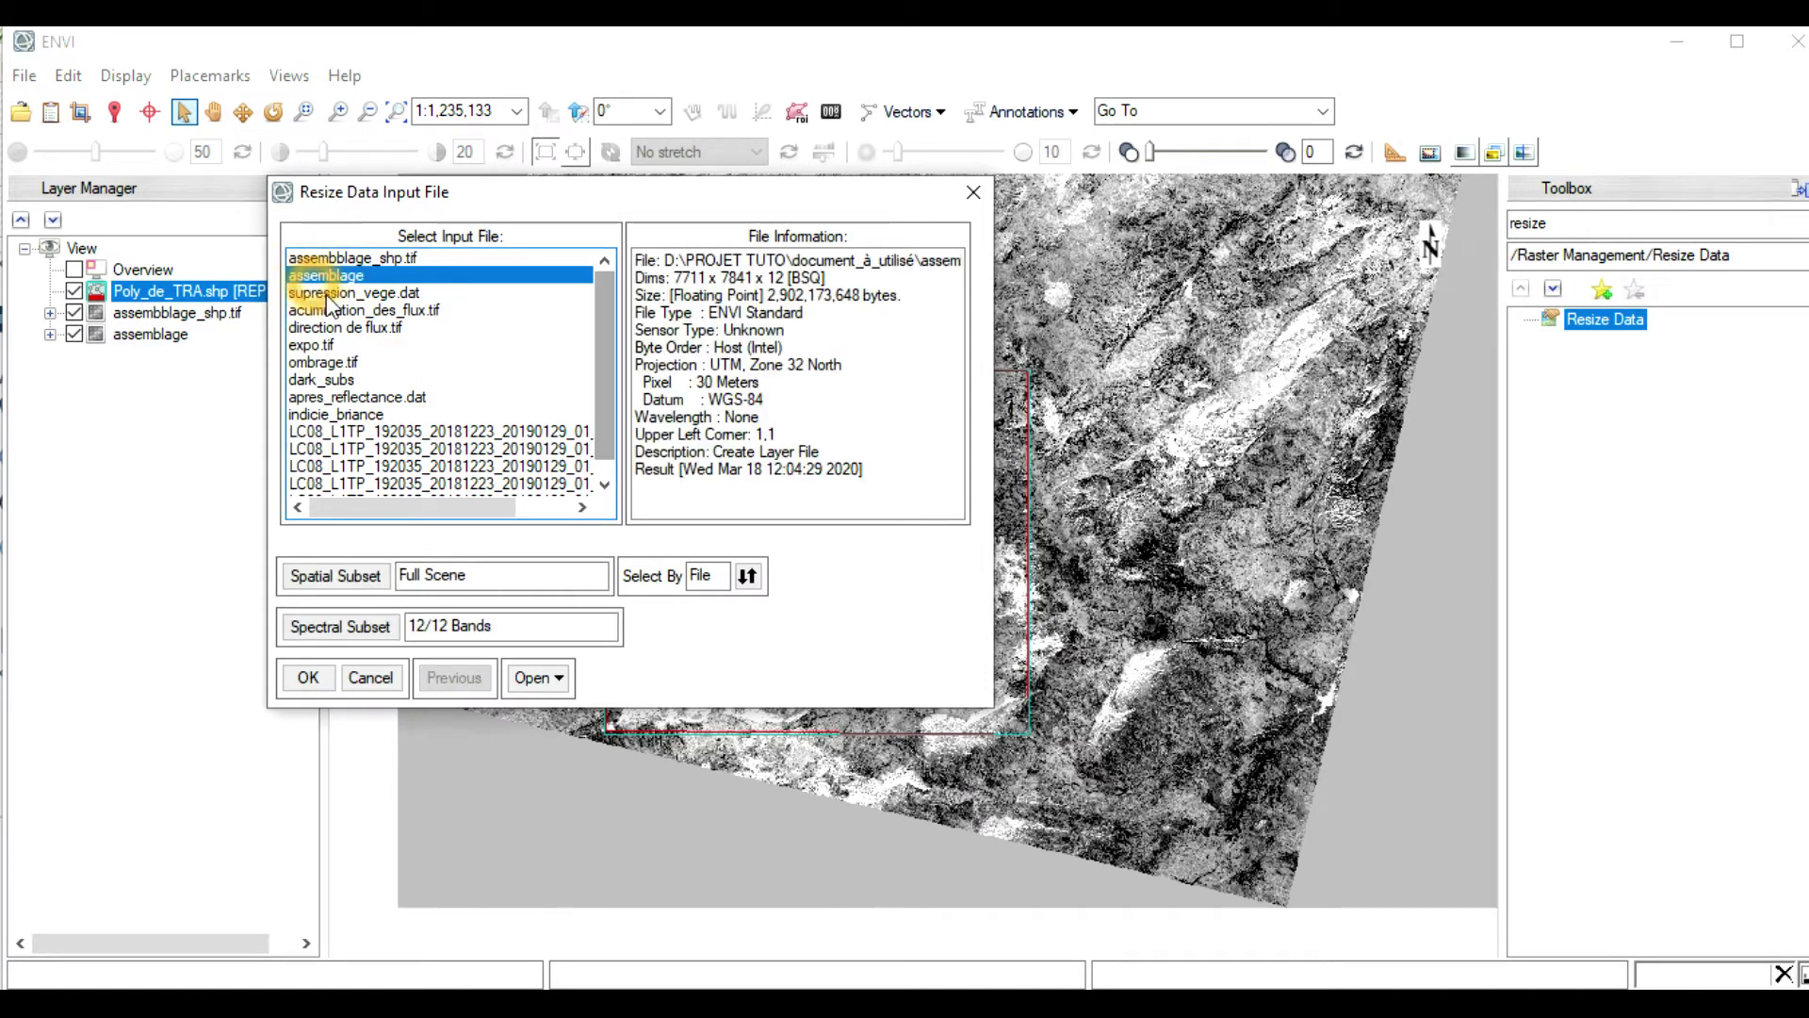
{"action": "left_click", "coordinate": [324, 575]}
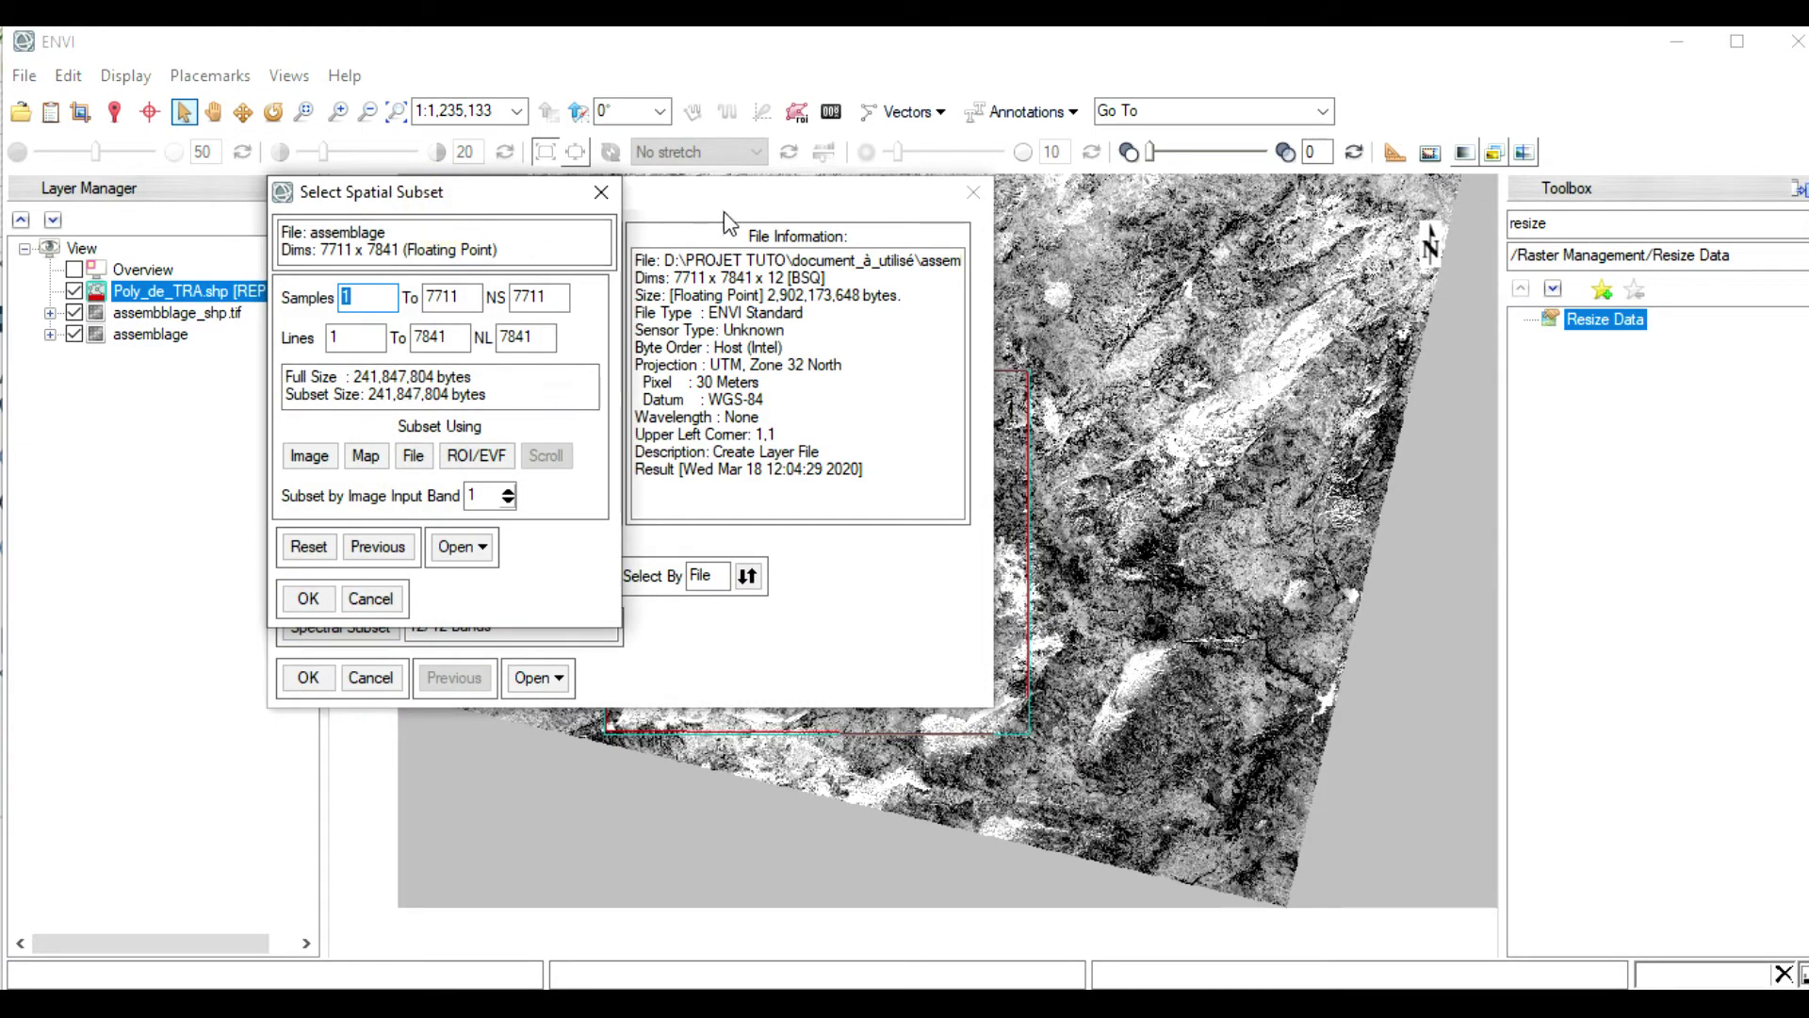
{"action": "left_click_drag", "start_coordinate": [500, 198], "coordinate": [735, 214]}
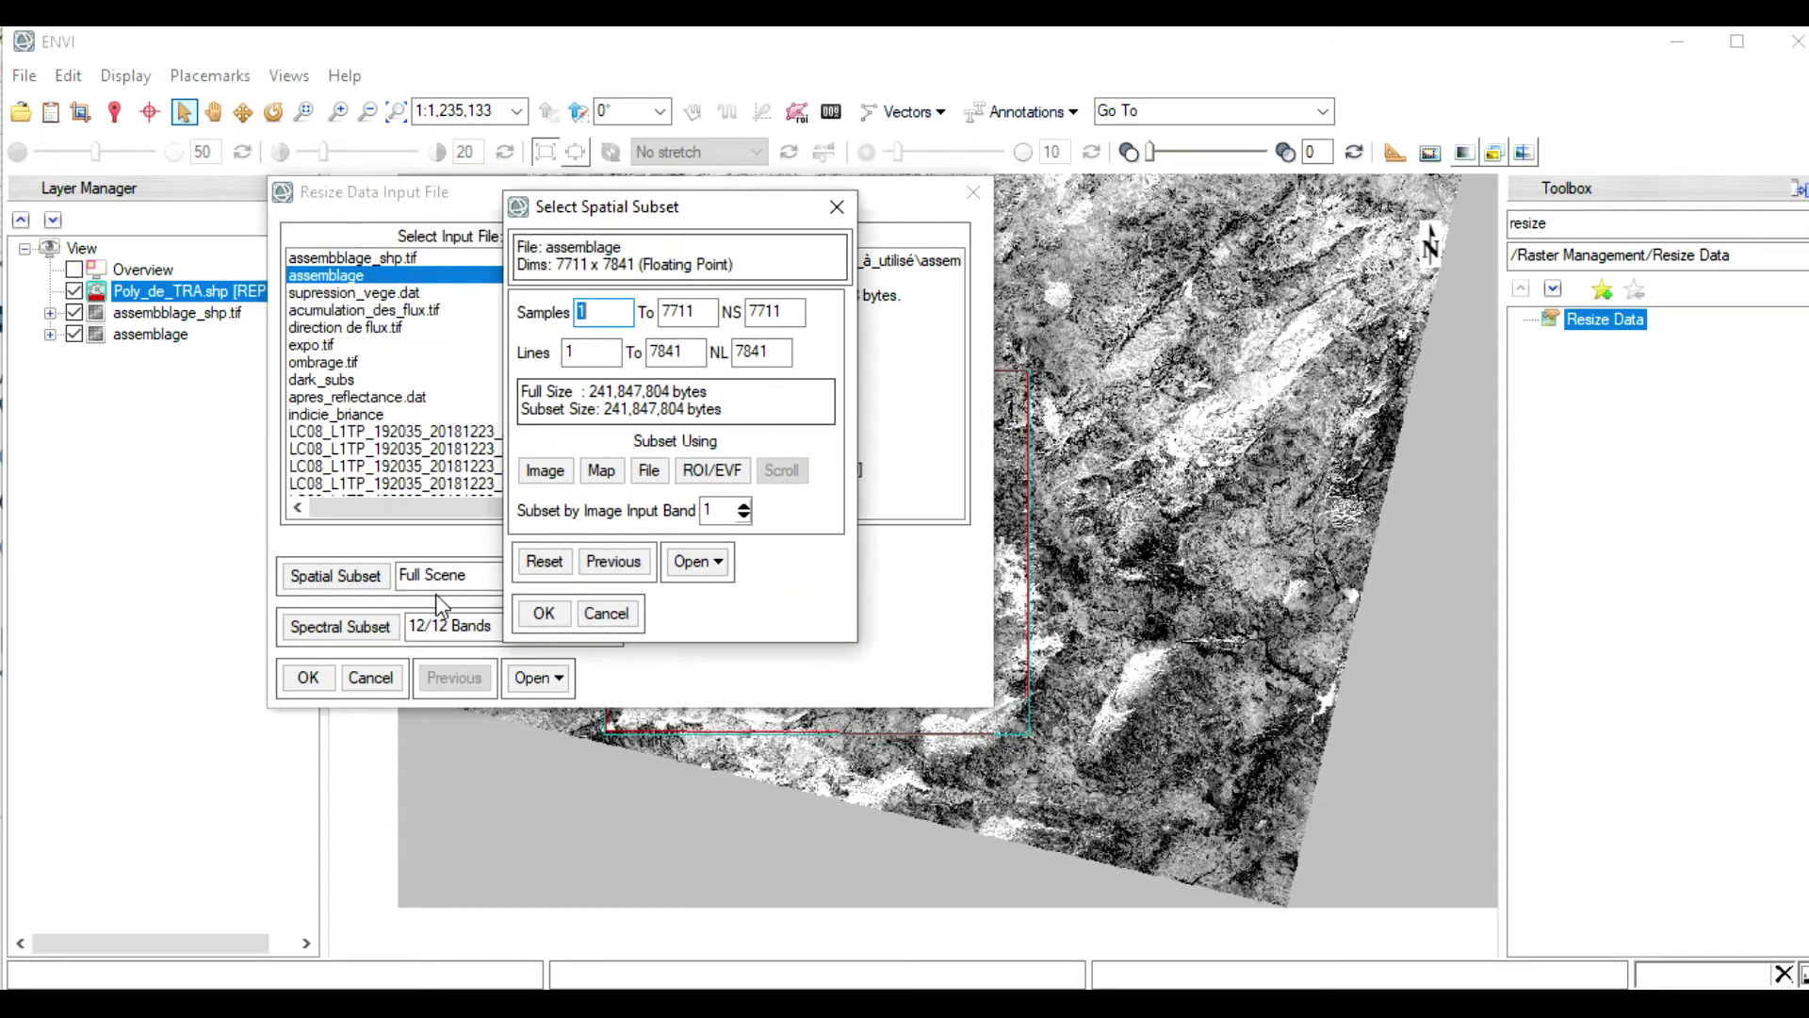
{"action": "left_click", "coordinate": [384, 584]}
{"action": "left_click", "coordinate": [675, 519]}
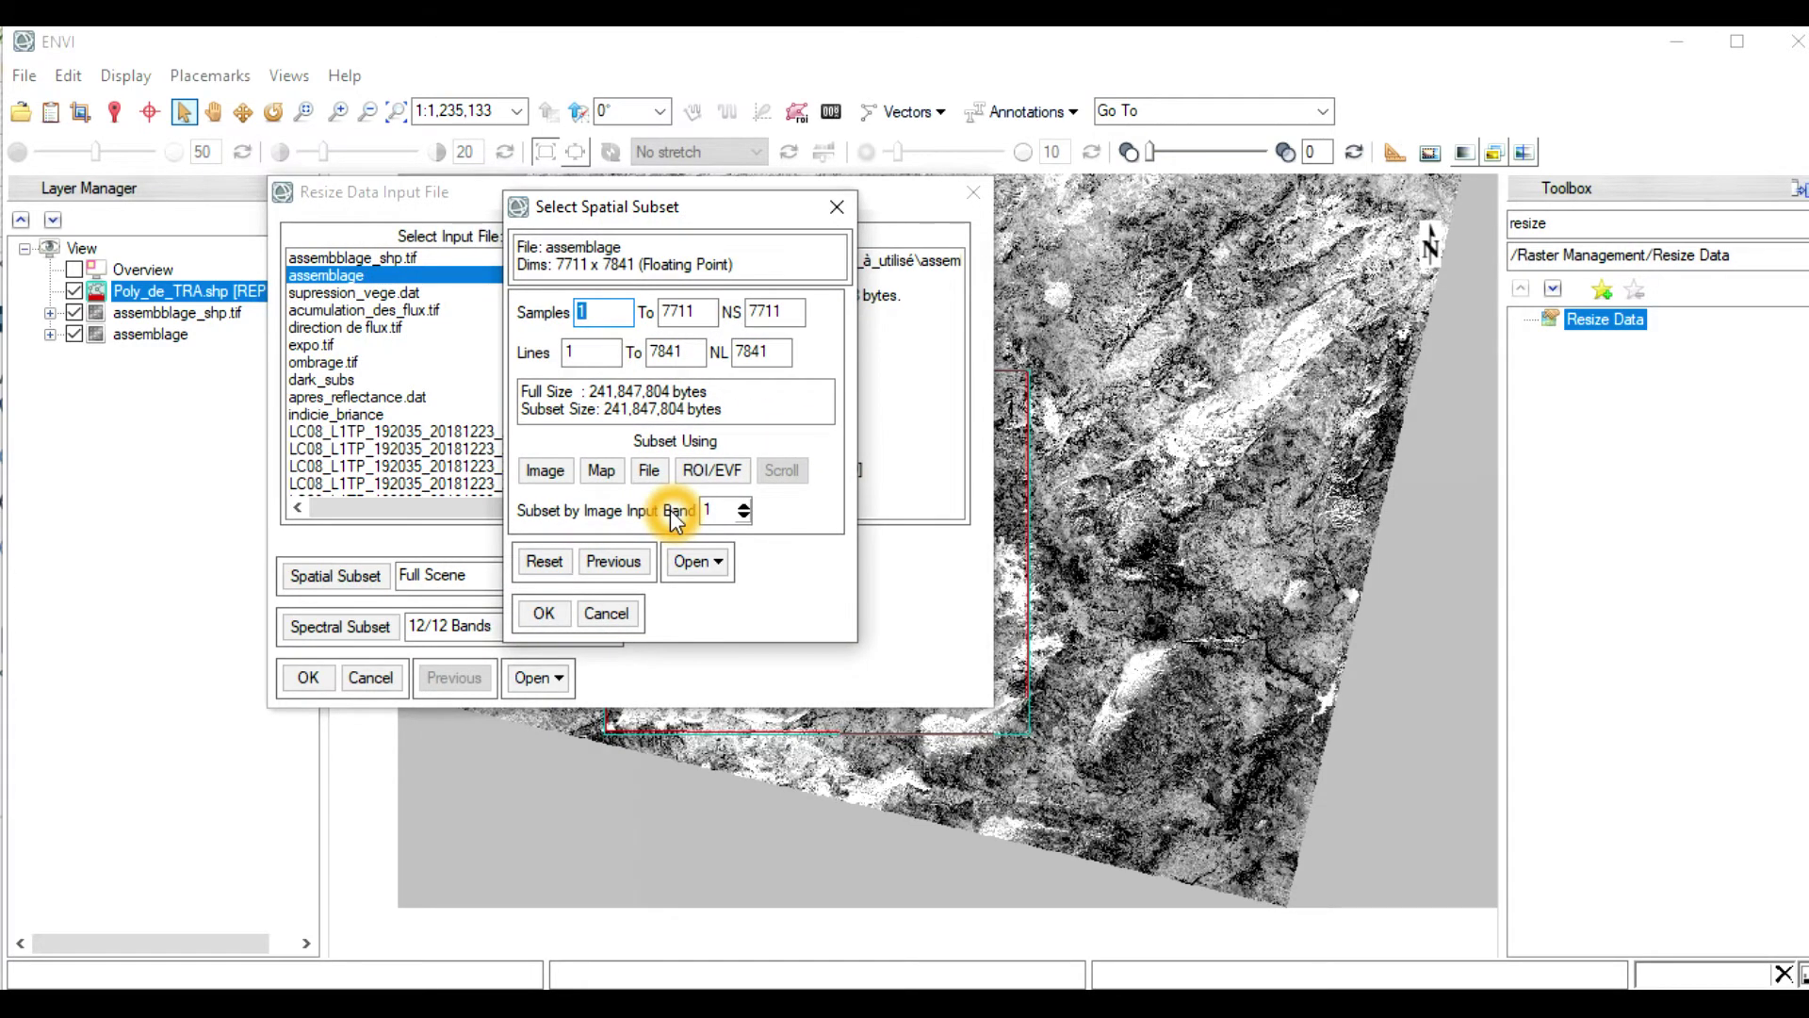
Subset the assemblage image to the extent of the Poly_de_TRA.shp vector region
{"action": "left_click", "coordinate": [734, 467]}
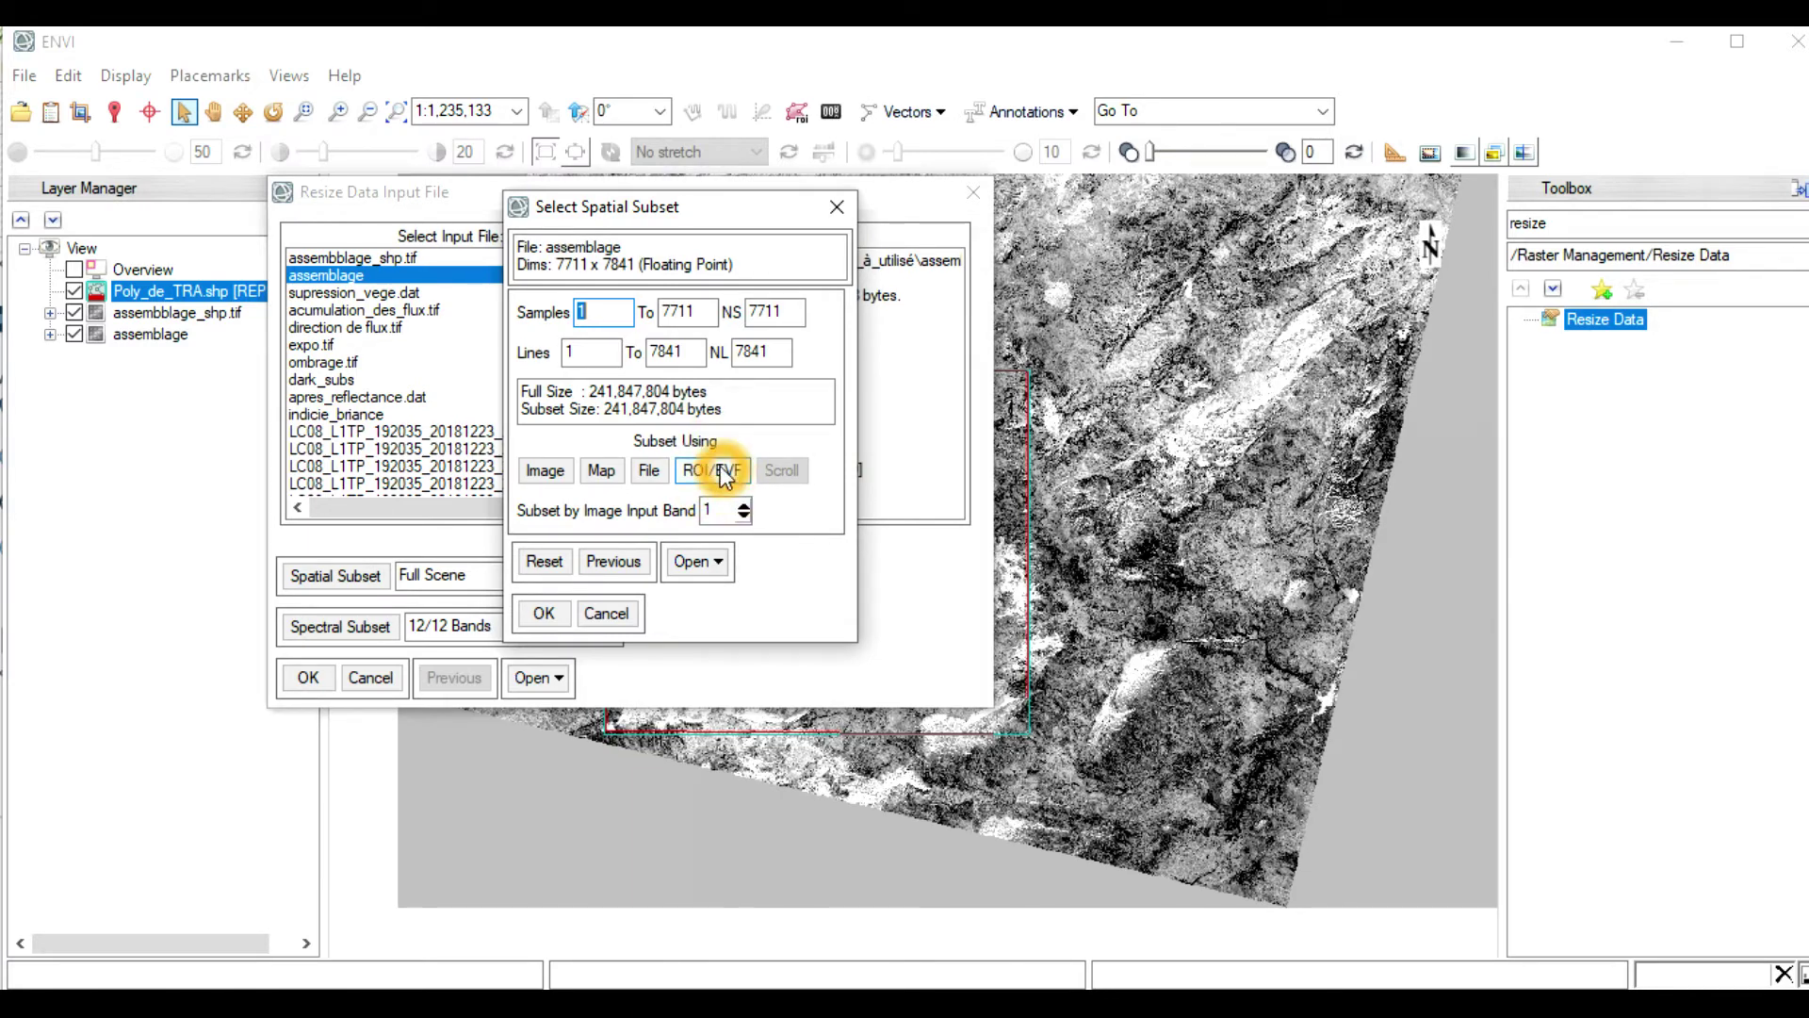
{"action": "left_click", "coordinate": [722, 469]}
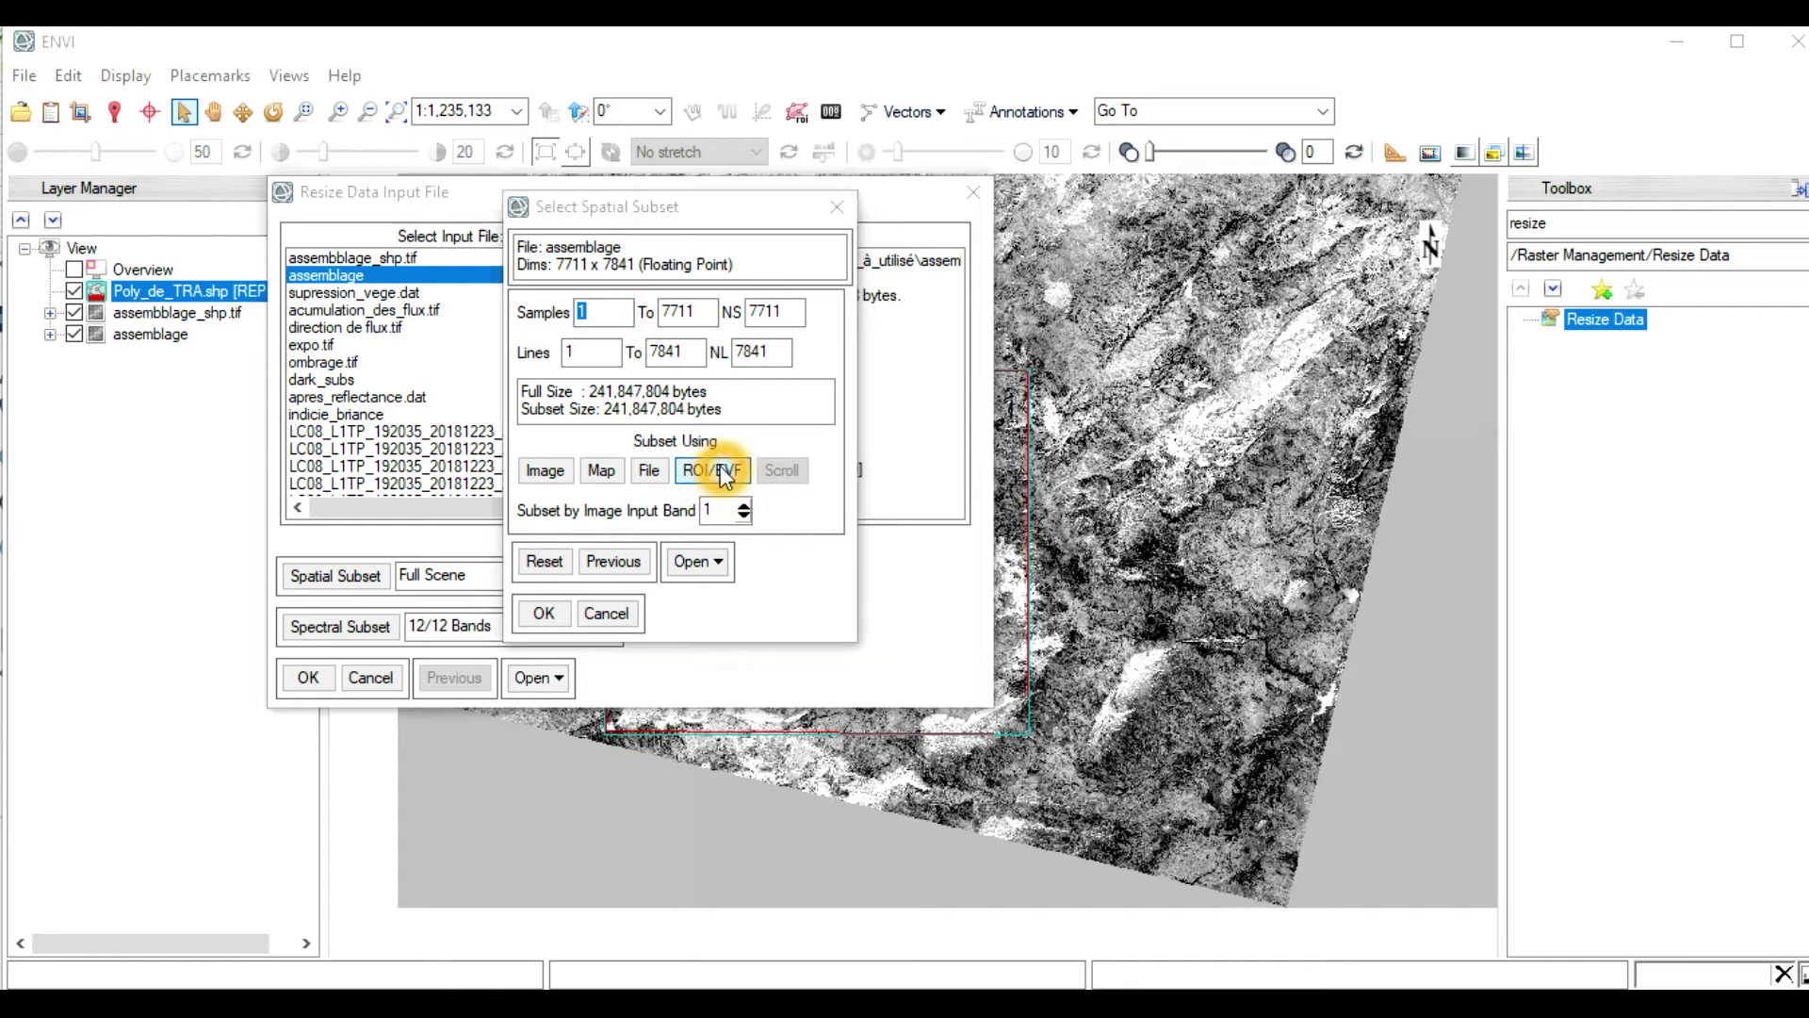
{"action": "left_click_drag", "start_coordinate": [755, 200], "coordinate": [1054, 204]}
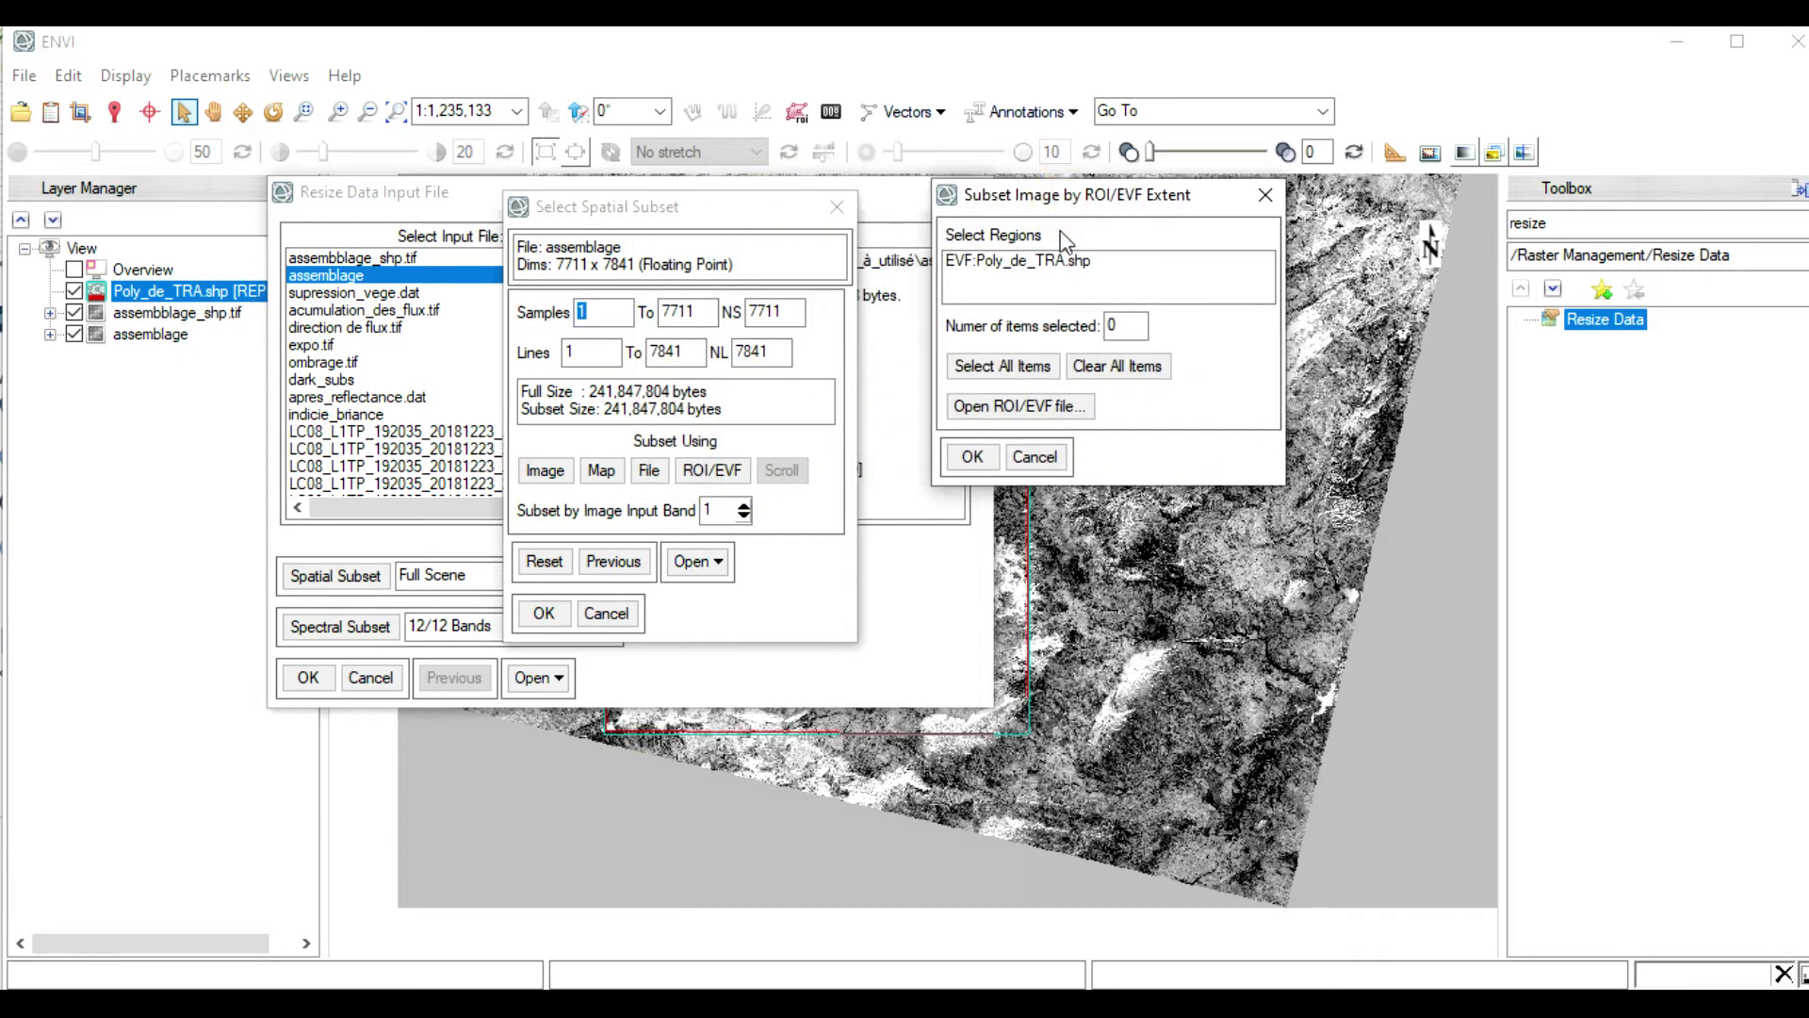
{"action": "left_click", "coordinate": [1030, 266]}
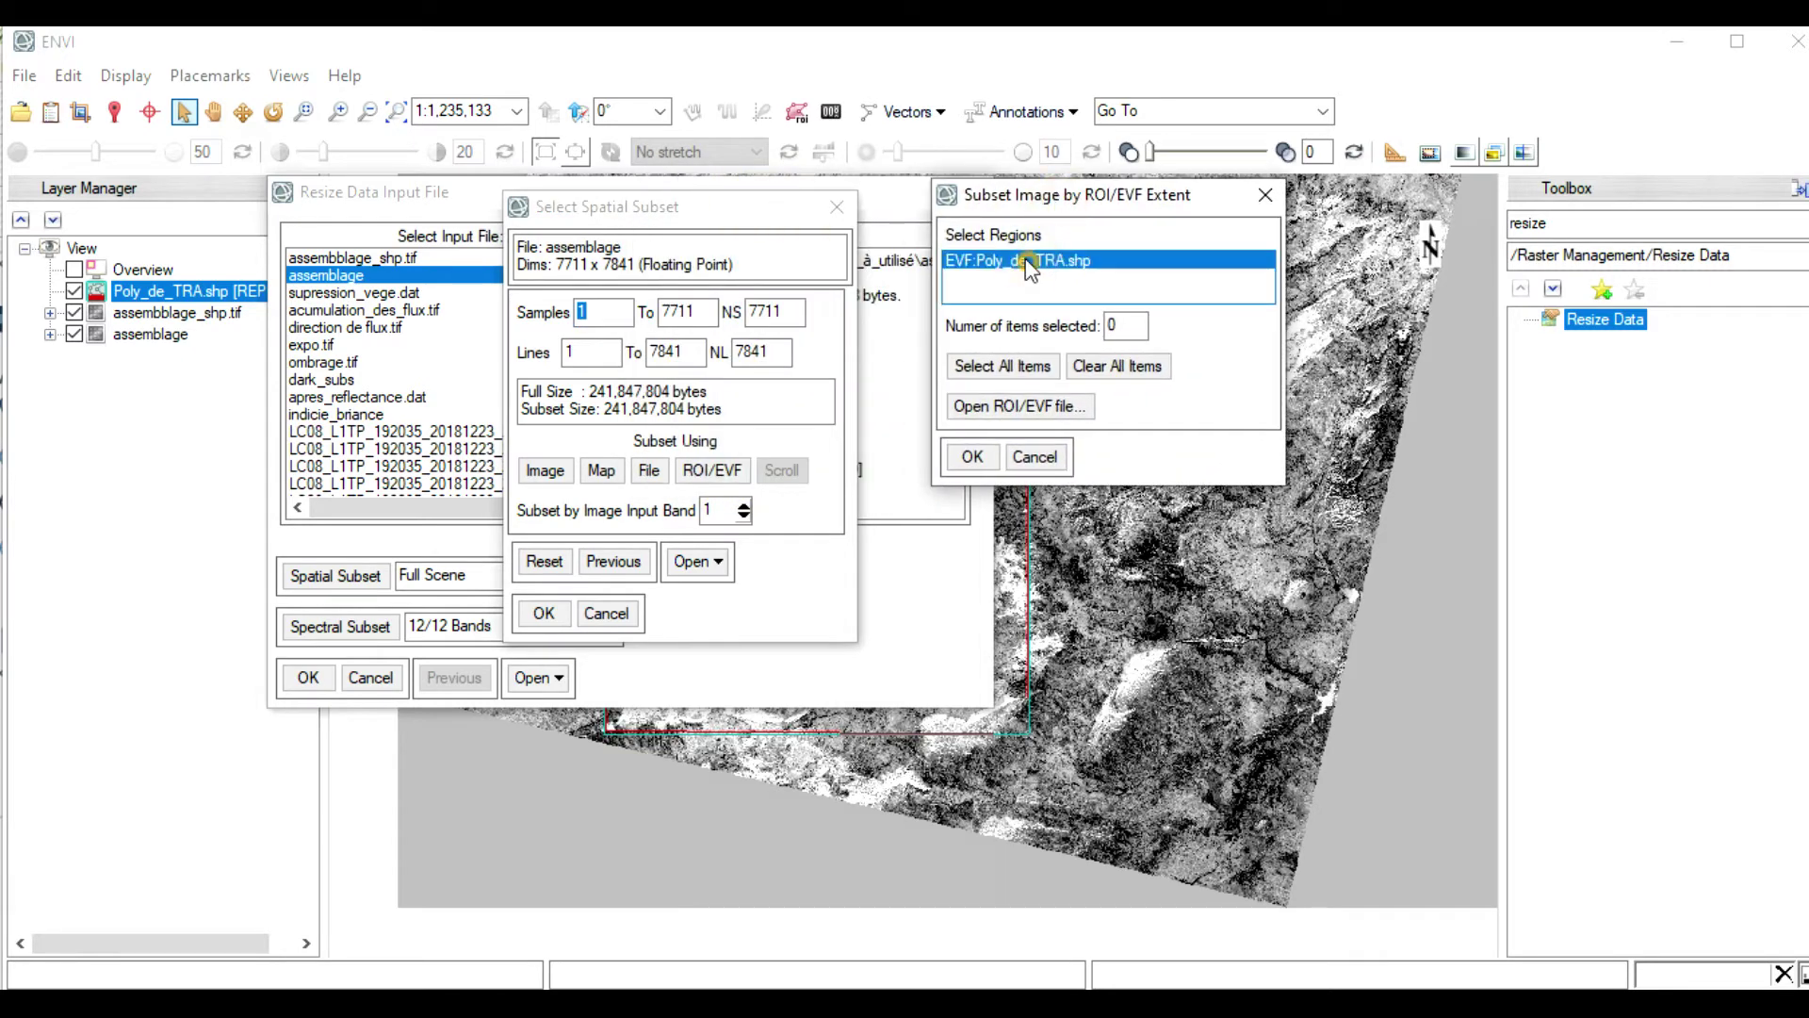
{"action": "left_click", "coordinate": [971, 457]}
{"action": "left_click", "coordinate": [544, 614]}
Confirm the subsetted Resize Data input and run the resize with the output saved as resize_data in the document_à_utilisé folder
{"action": "left_click", "coordinate": [311, 677]}
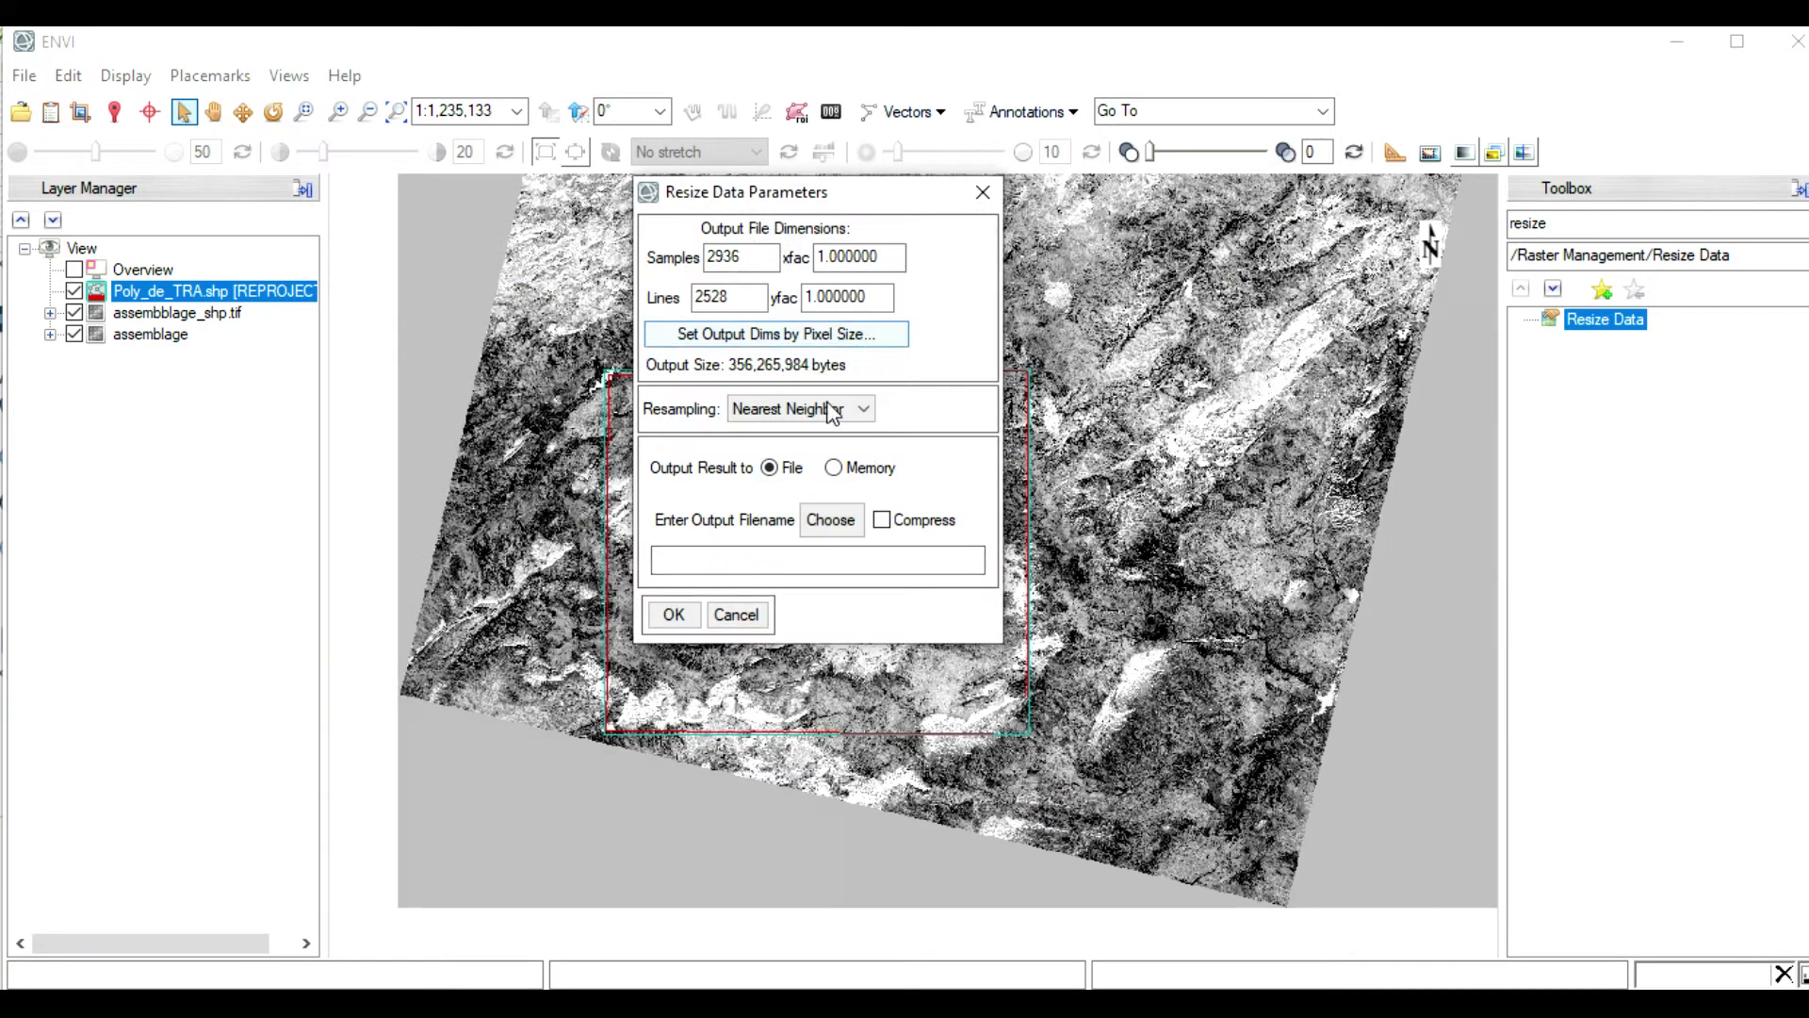
{"action": "left_click", "coordinate": [828, 521]}
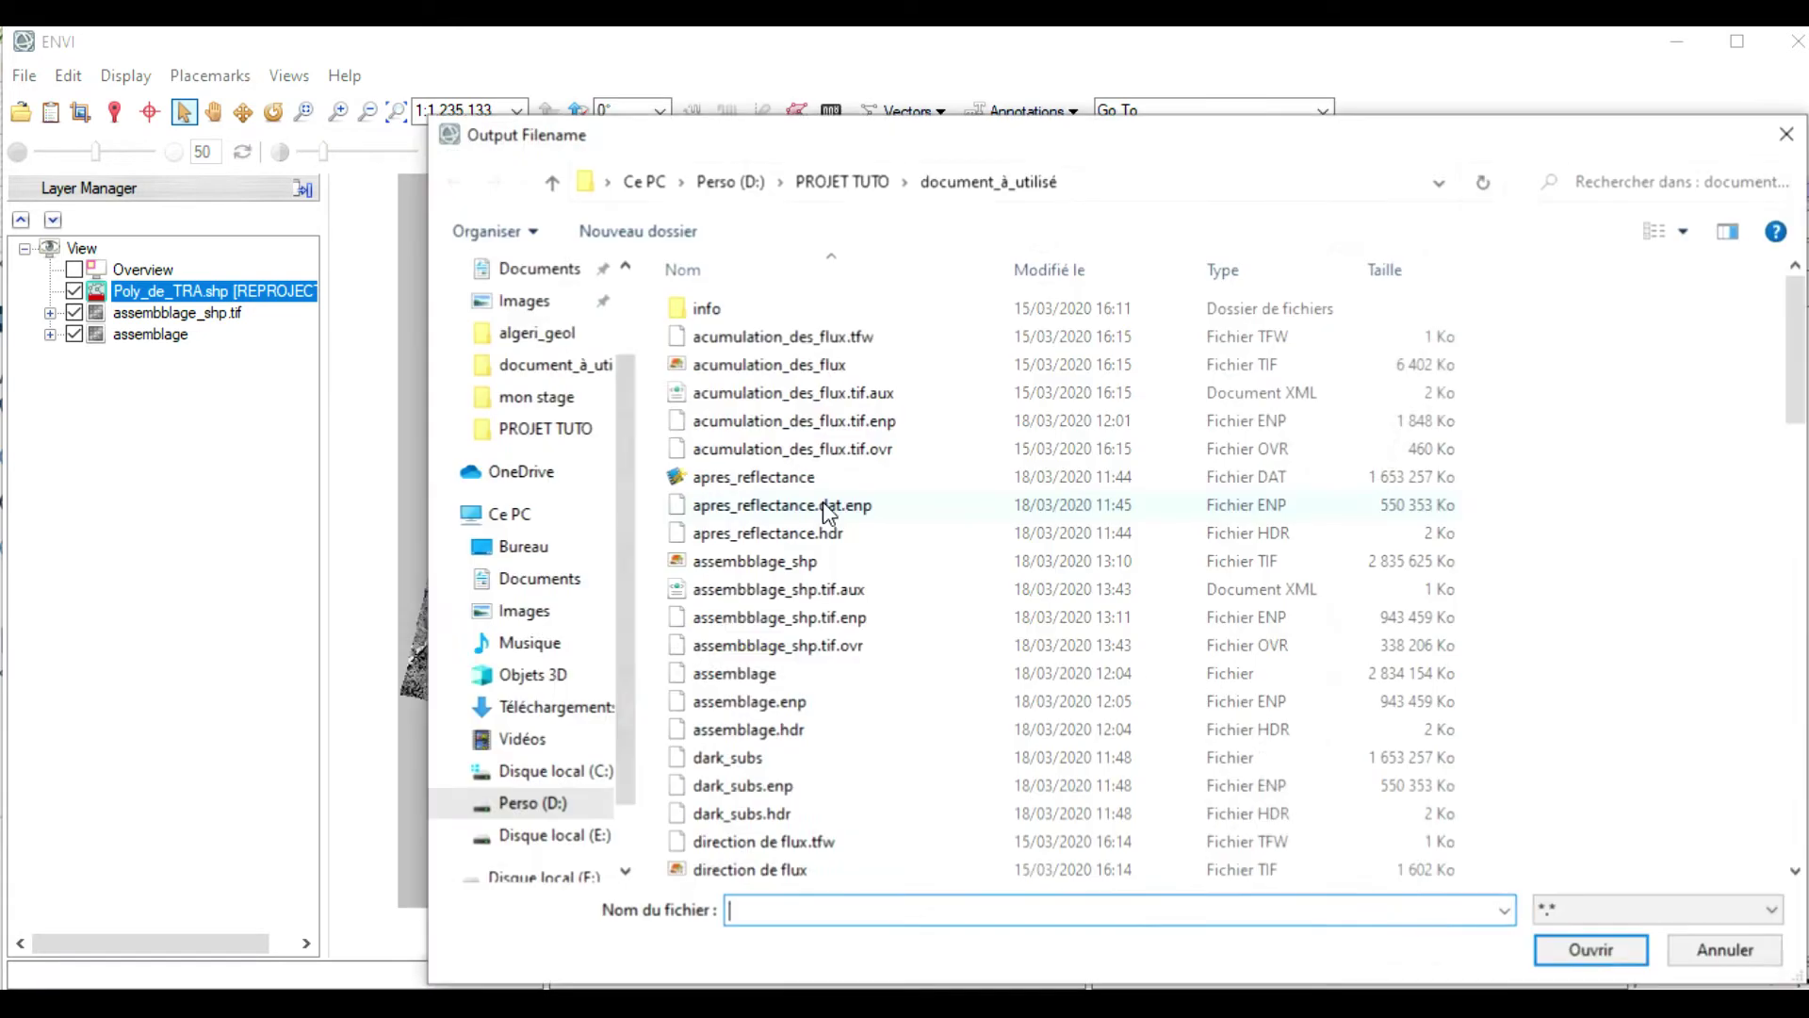
{"action": "left_click", "coordinate": [896, 910]}
{"action": "left_click", "coordinate": [871, 911]}
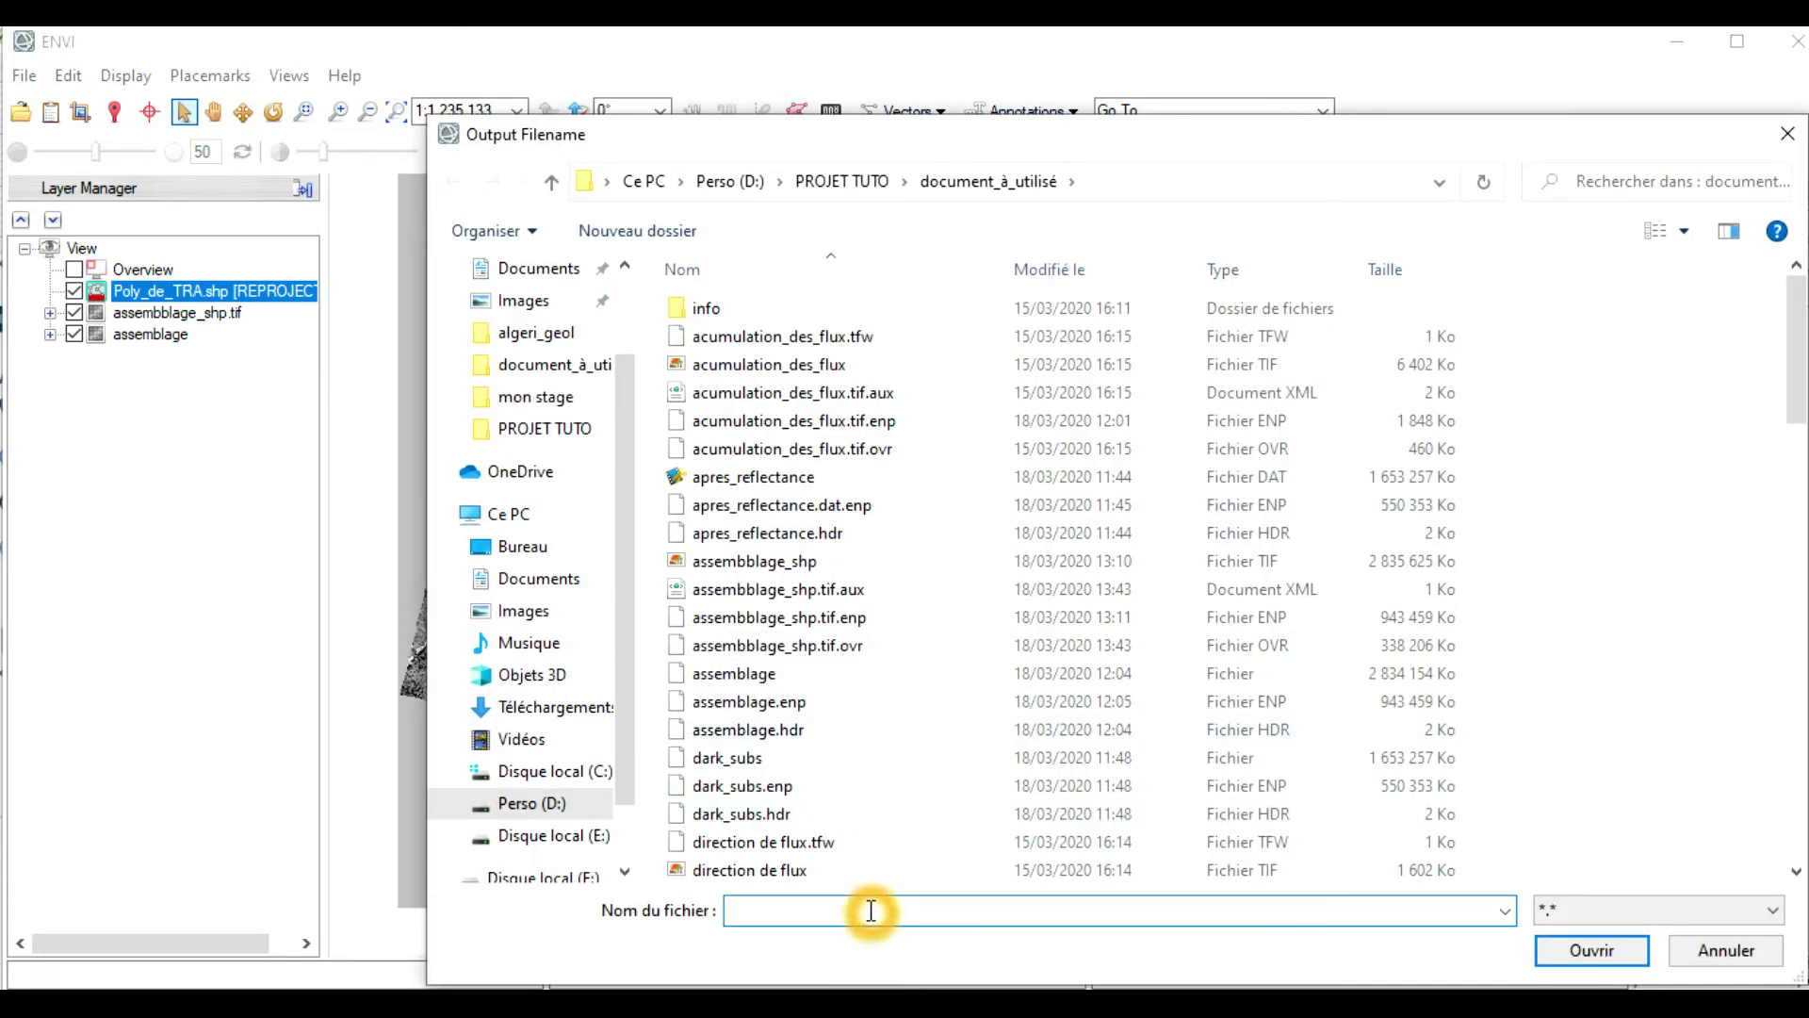
{"action": "type", "text": "res"}
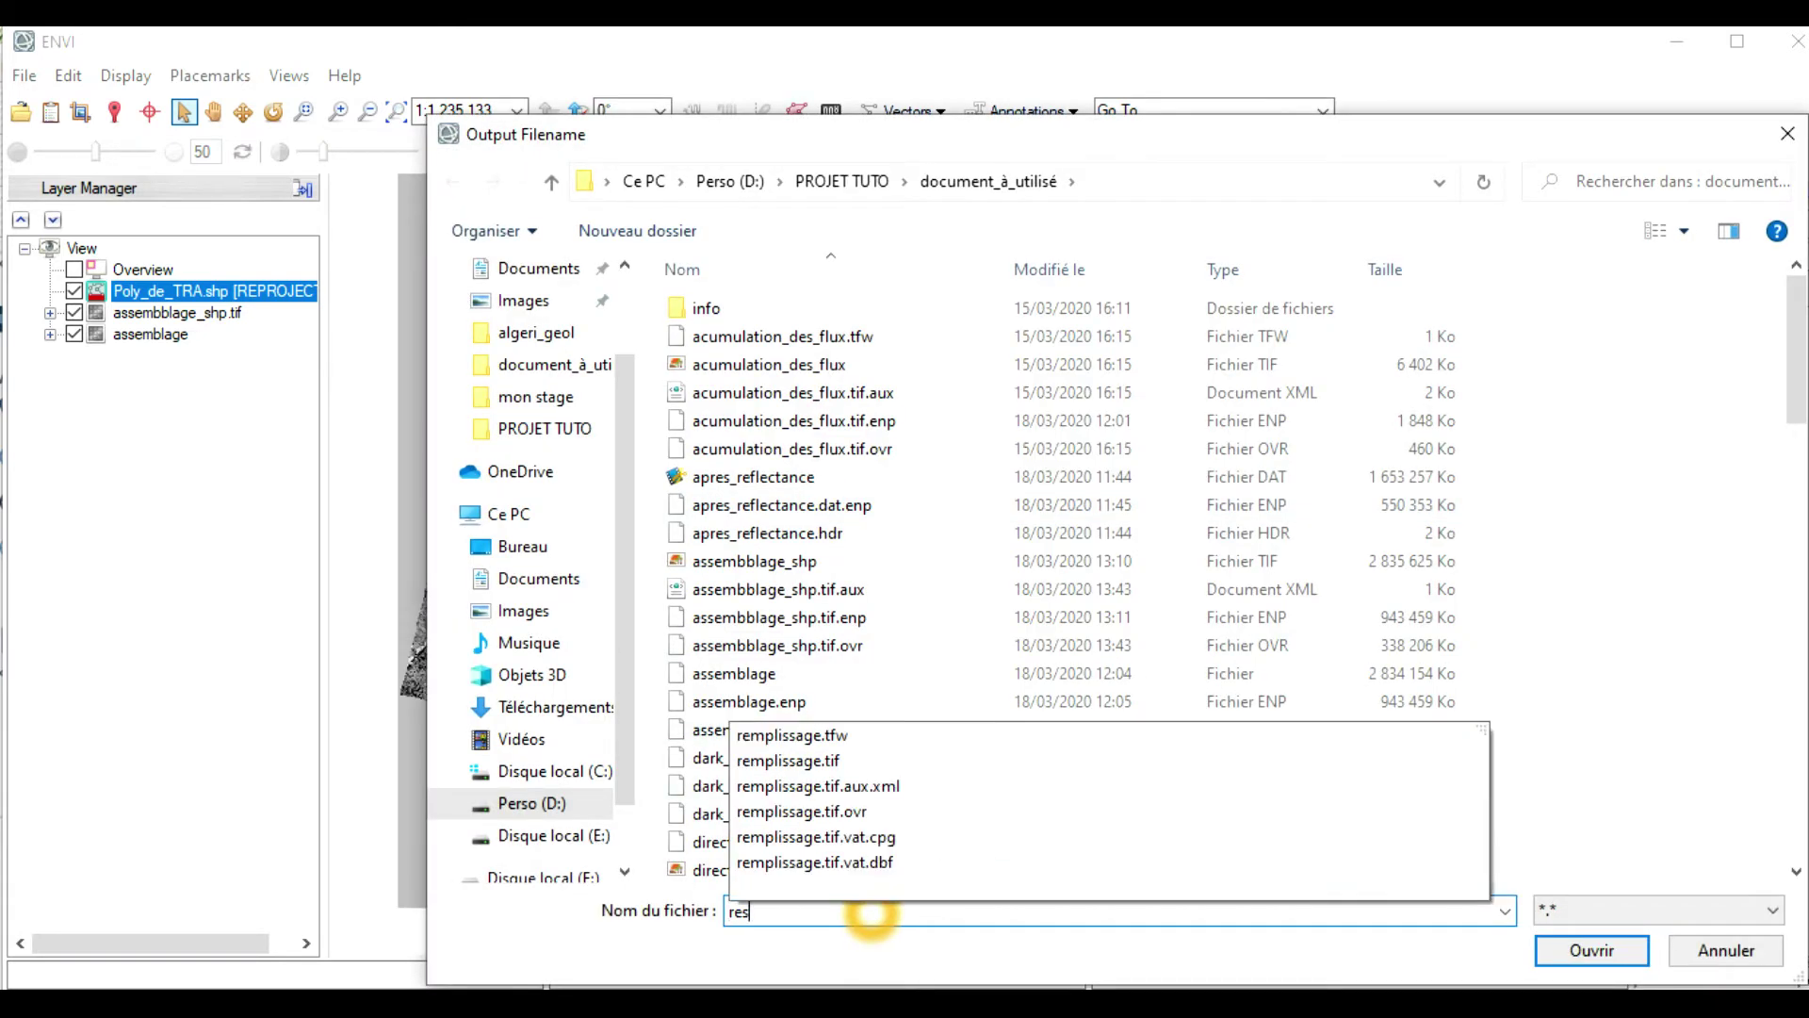
{"action": "type", "text": "ize_data"}
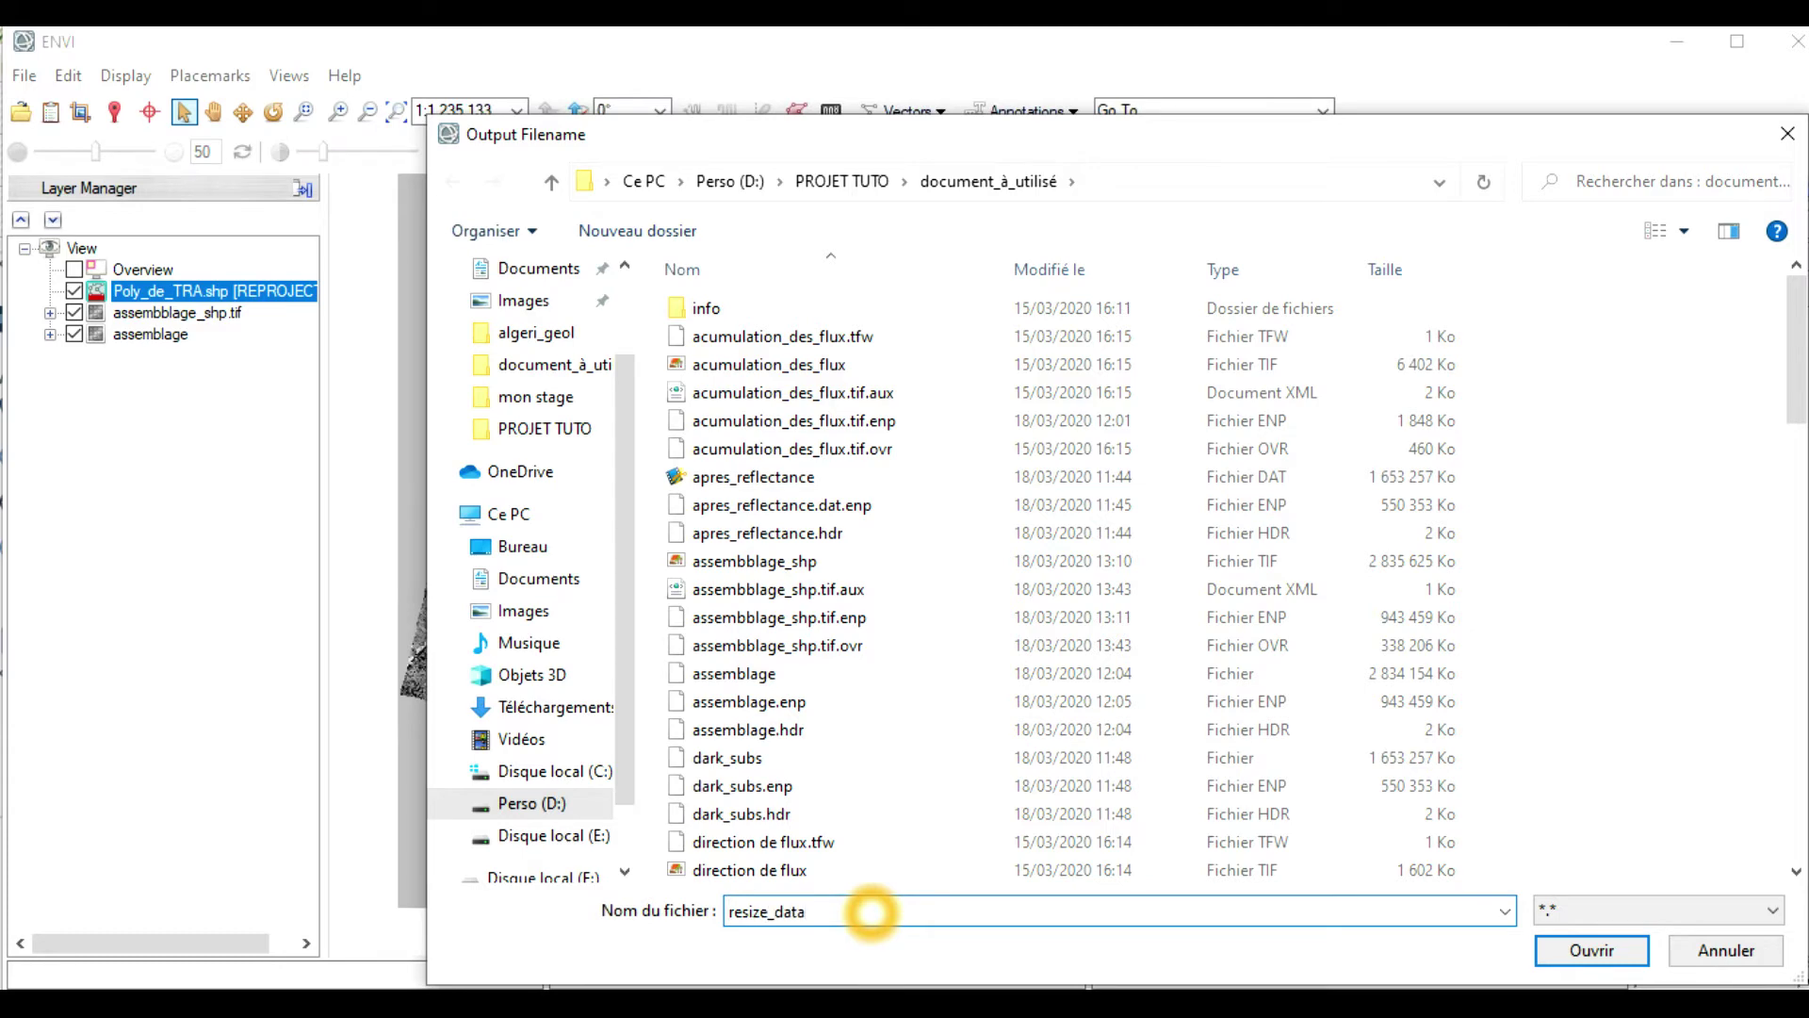
{"action": "left_click", "coordinate": [1559, 950]}
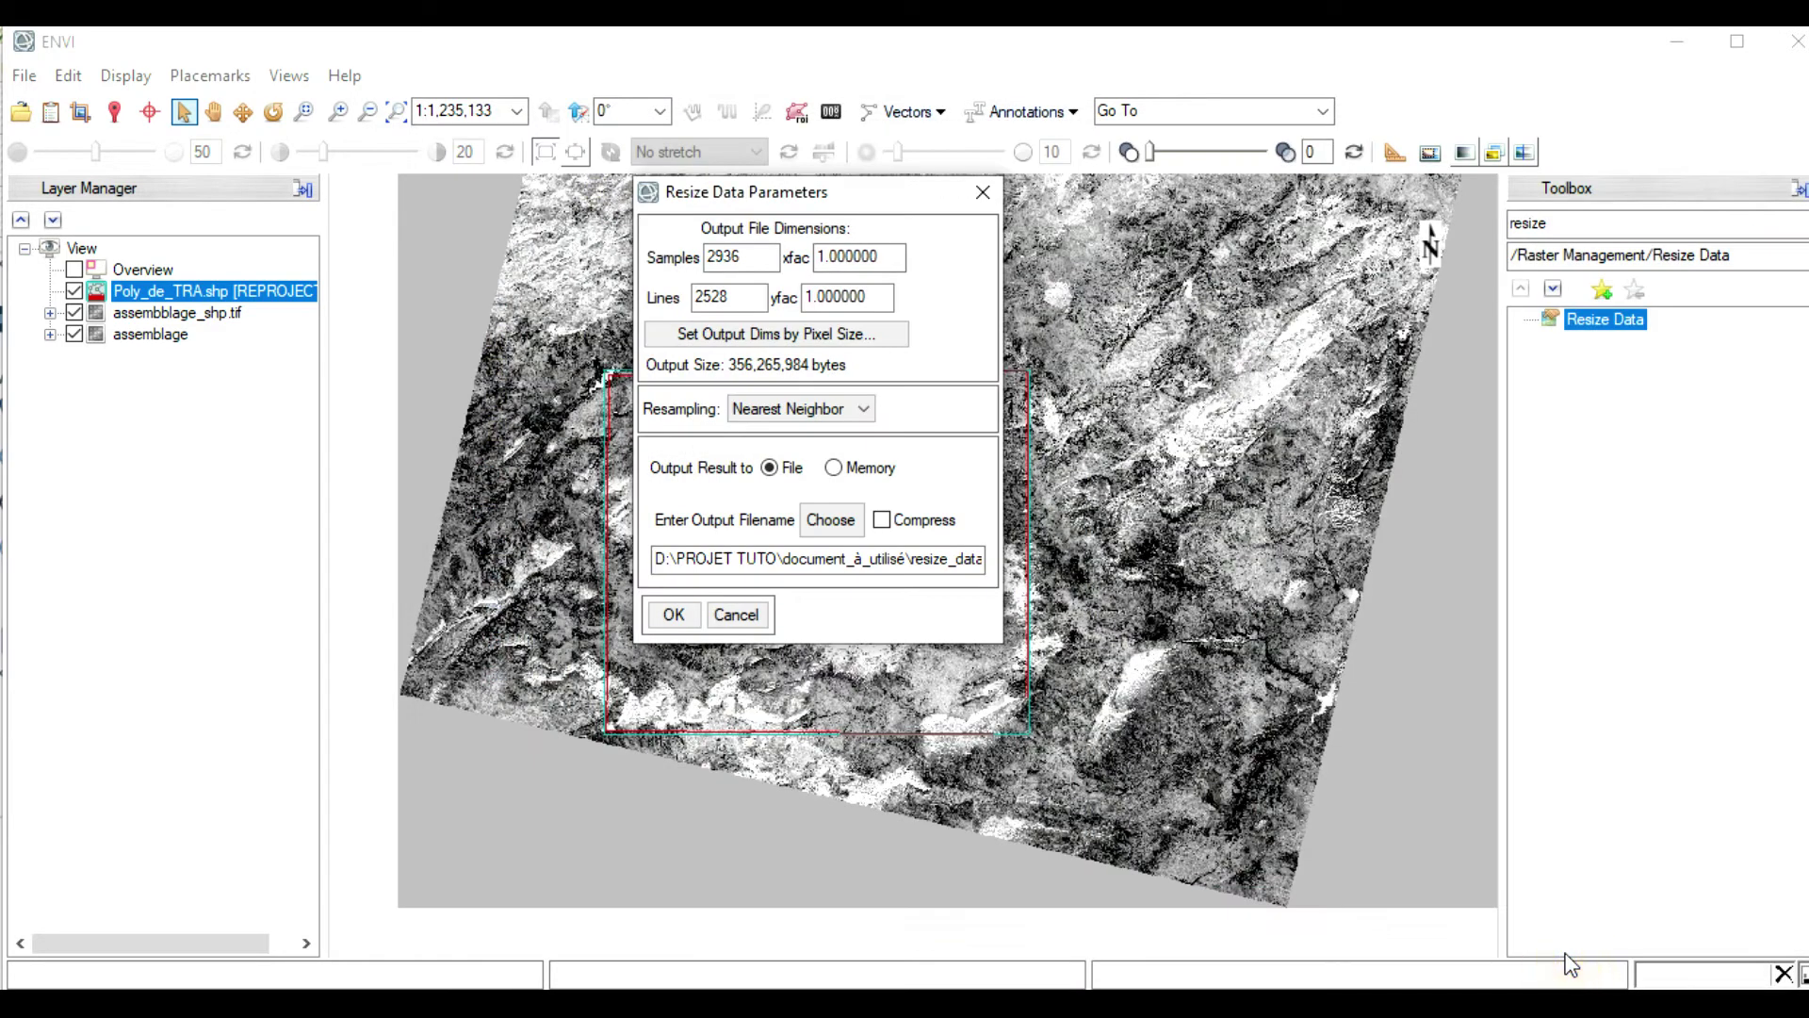
{"action": "left_click", "coordinate": [676, 617]}
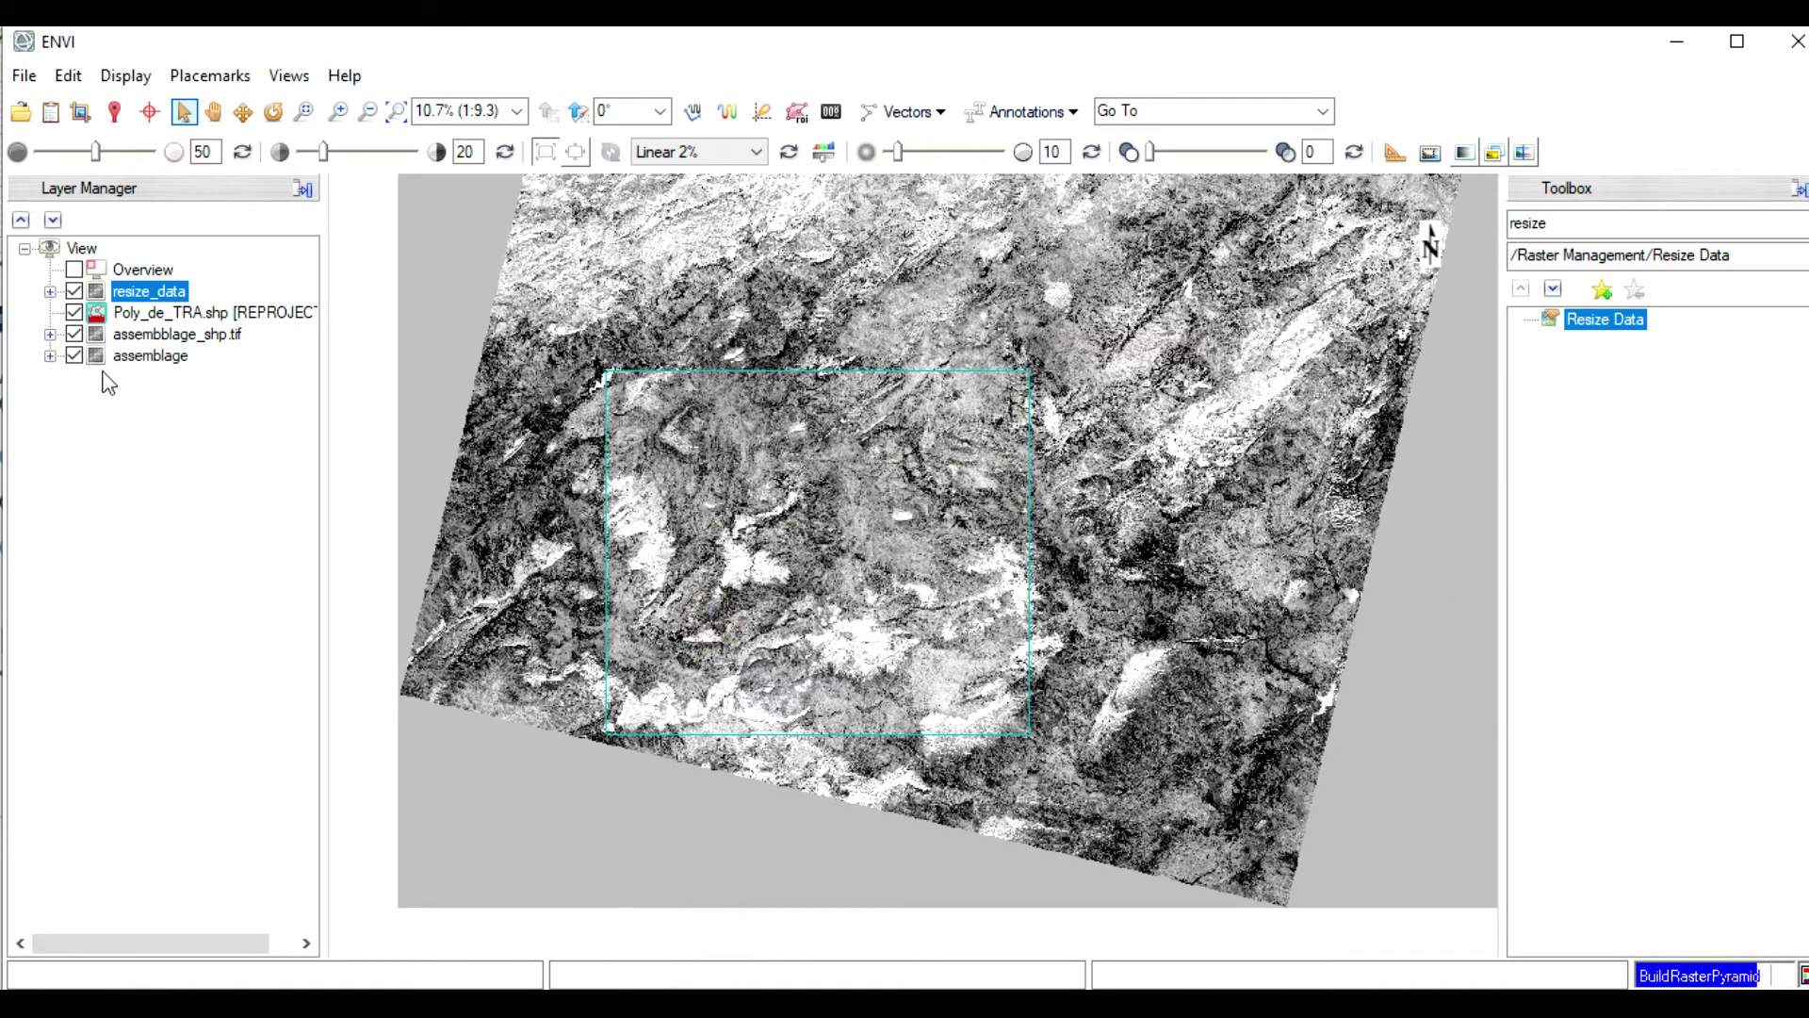
Hide the Poly_de_TRA.shp, assembblage_shp.tif and assemblage layers and compare the clipped resize_data image with the full assemblage image
{"action": "left_click", "coordinate": [75, 356]}
{"action": "left_click", "coordinate": [75, 334]}
{"action": "left_click", "coordinate": [74, 312]}
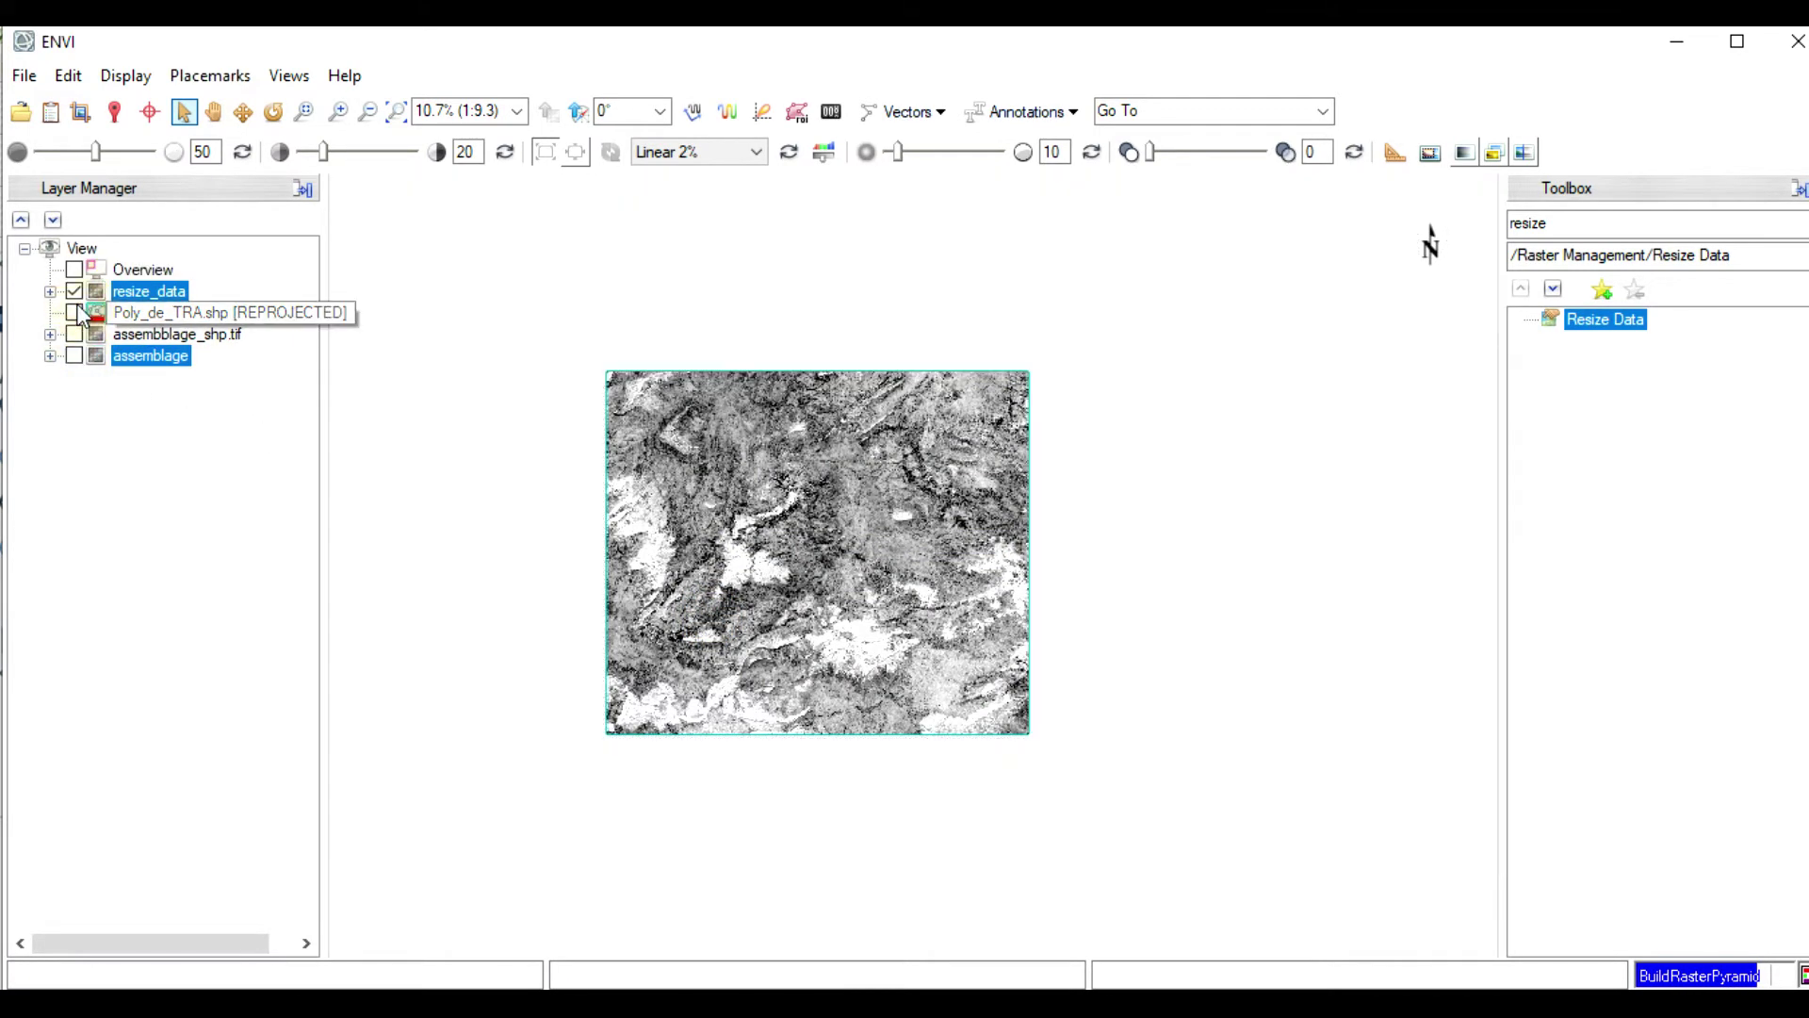
{"action": "left_click", "coordinate": [74, 355]}
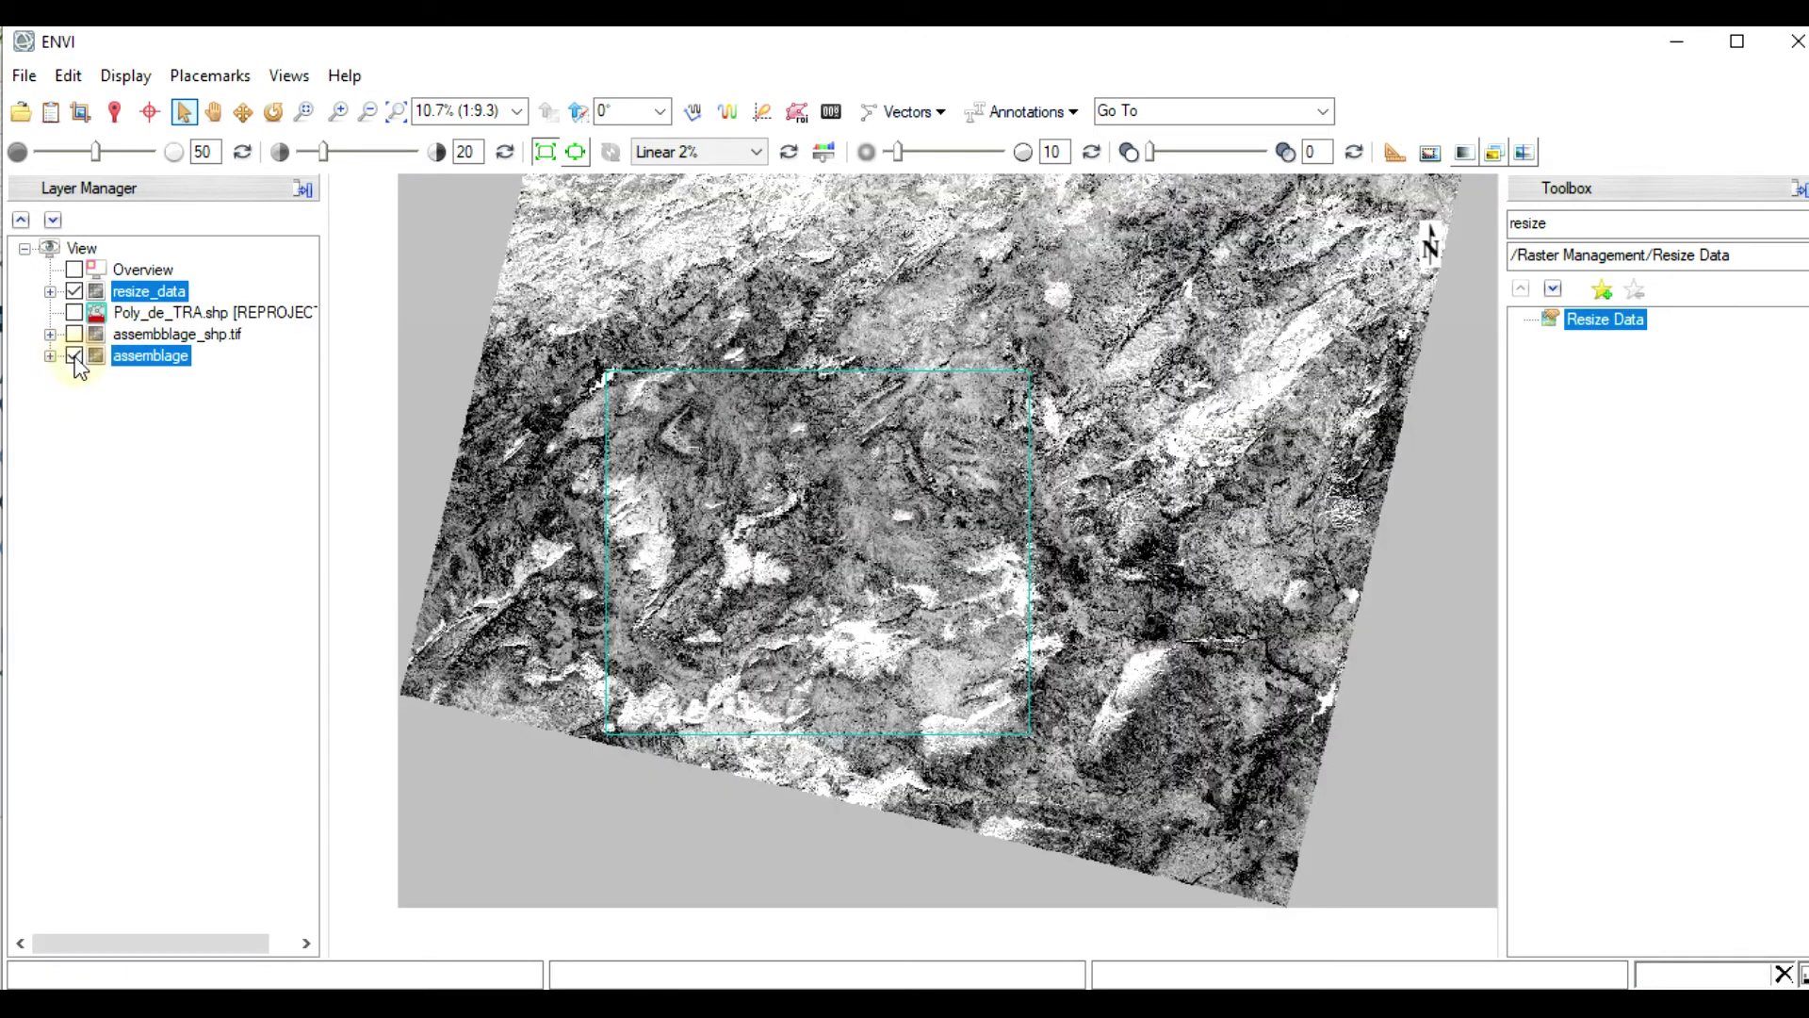
{"action": "left_click", "coordinate": [75, 355]}
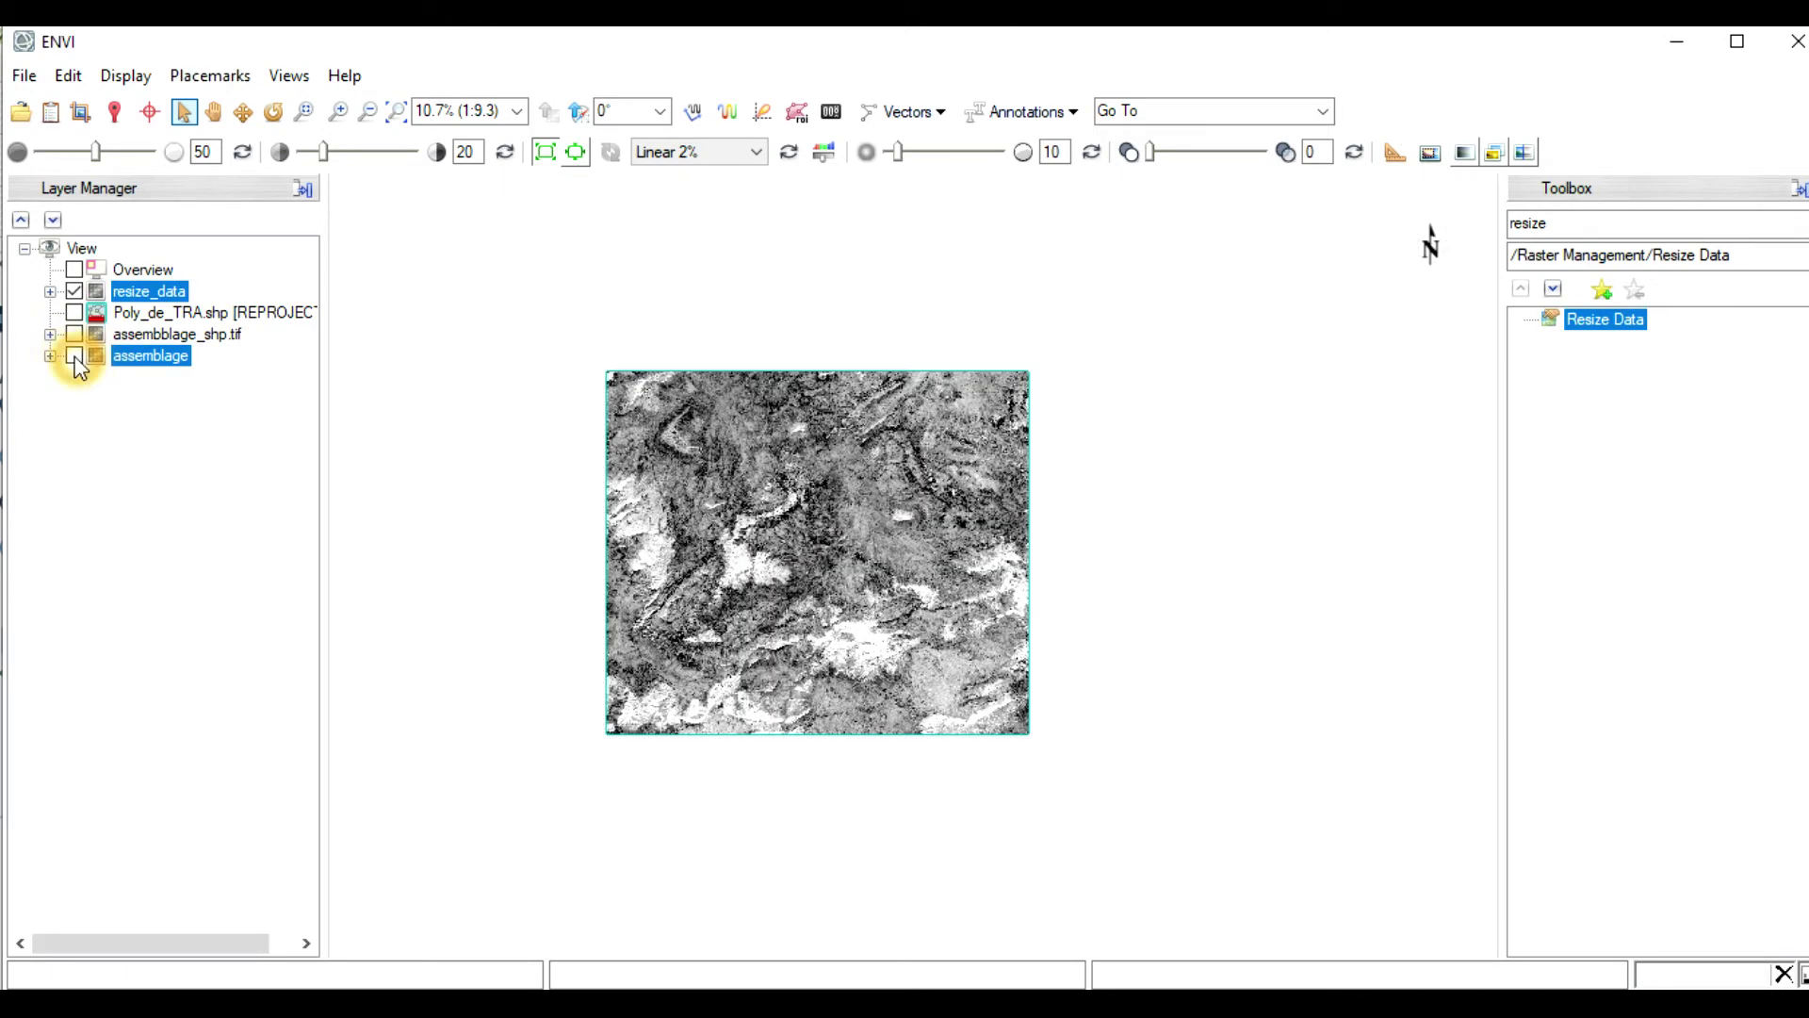
Remove the assembblage_shp.tif, Poly_de_TRA.shp and assemblage layers, keeping only resize_data in the view
{"action": "left_click", "coordinate": [151, 335]}
{"action": "right_click", "coordinate": [151, 336]}
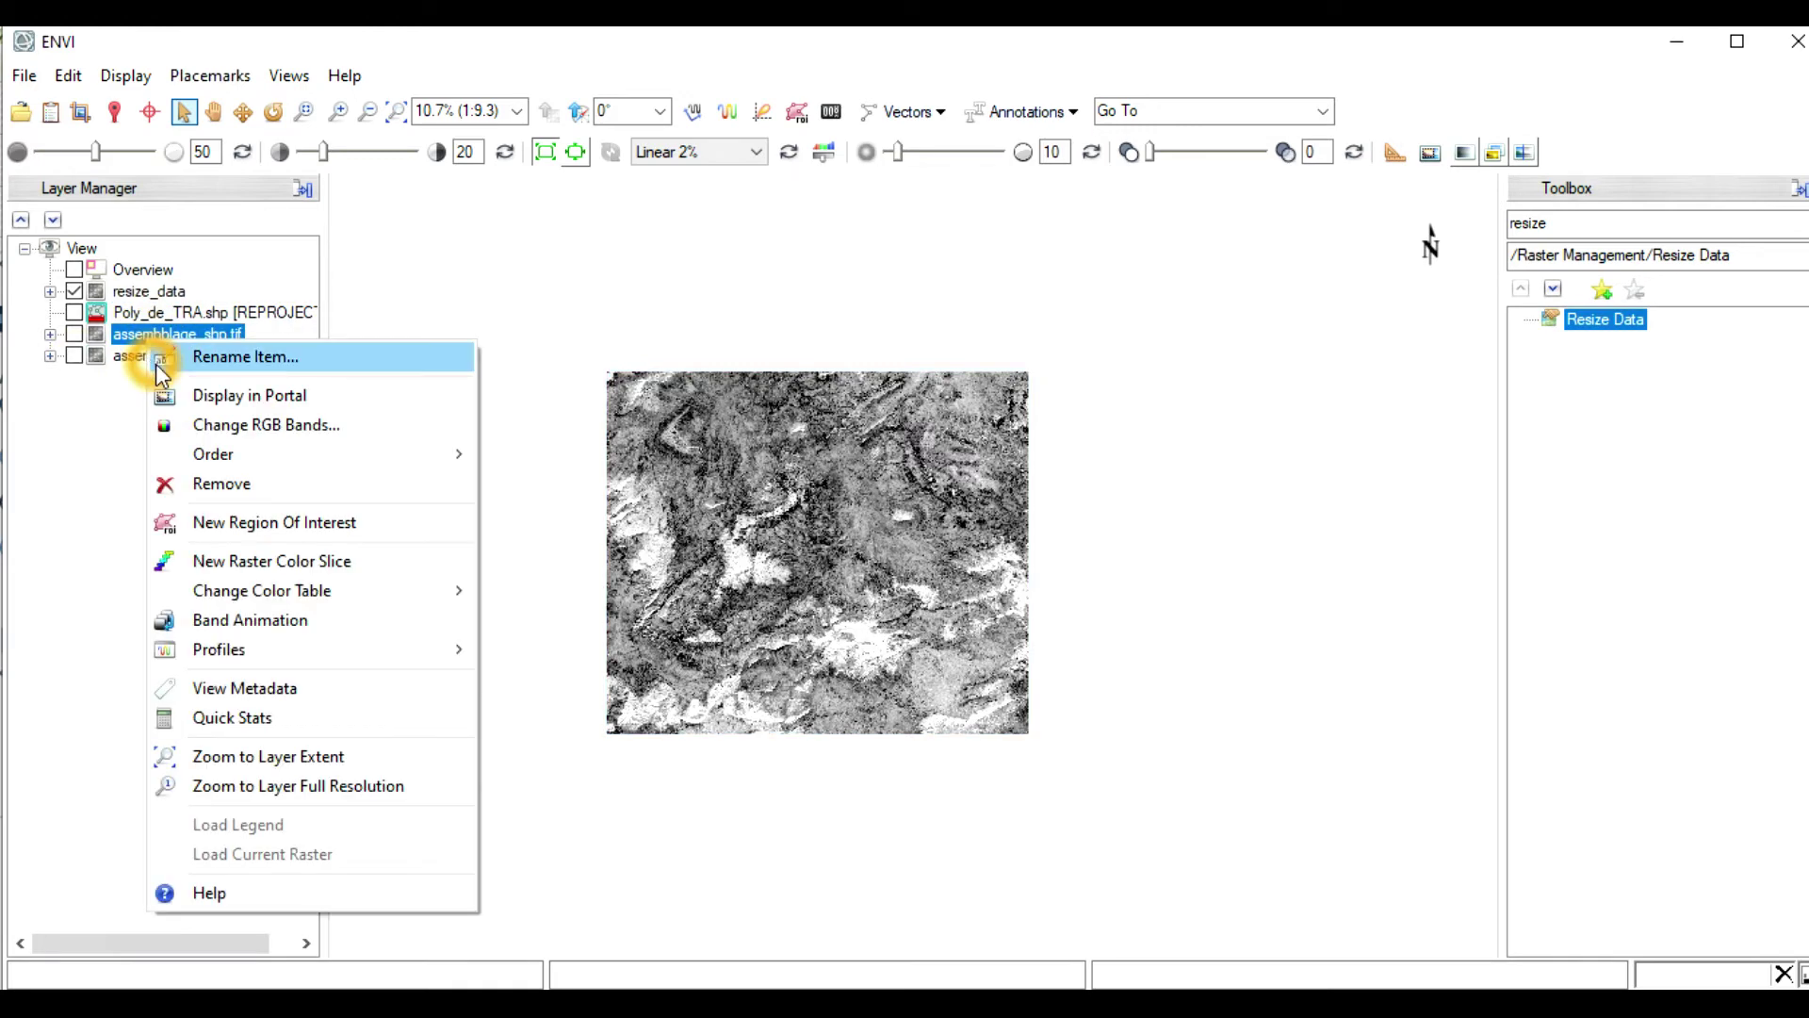
{"action": "left_click", "coordinate": [175, 481]}
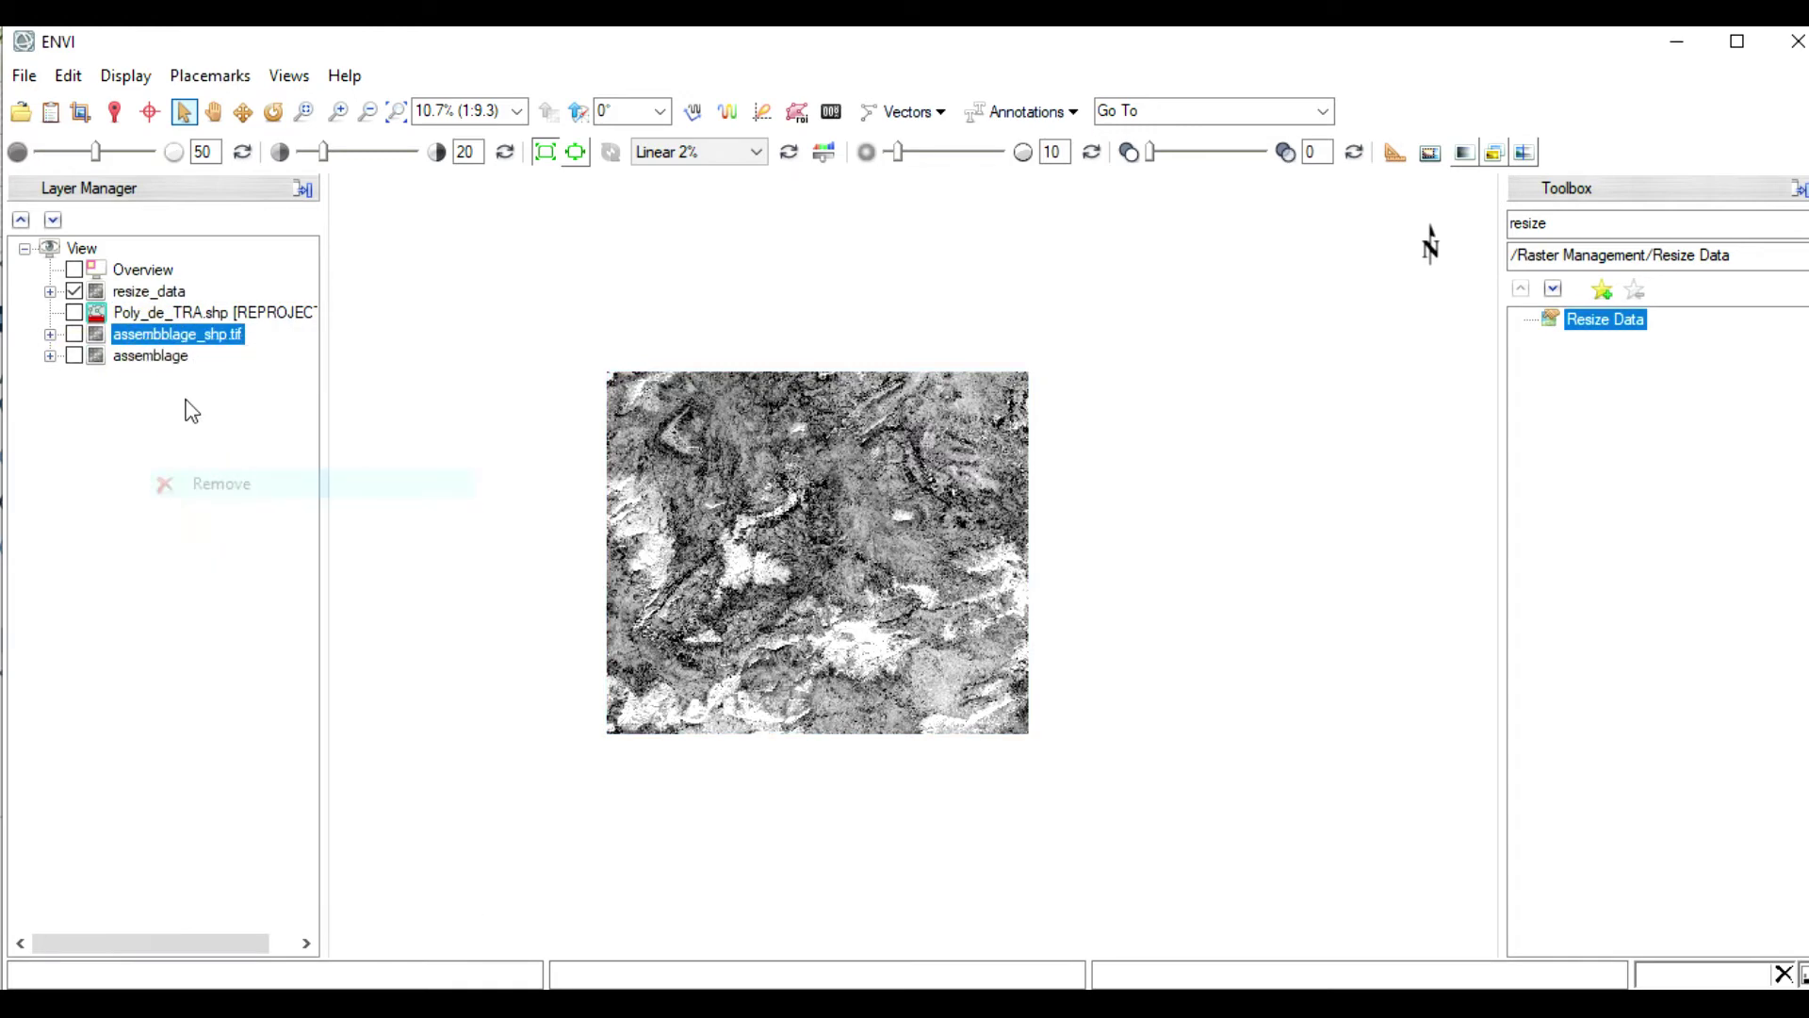
{"action": "right_click", "coordinate": [162, 313]}
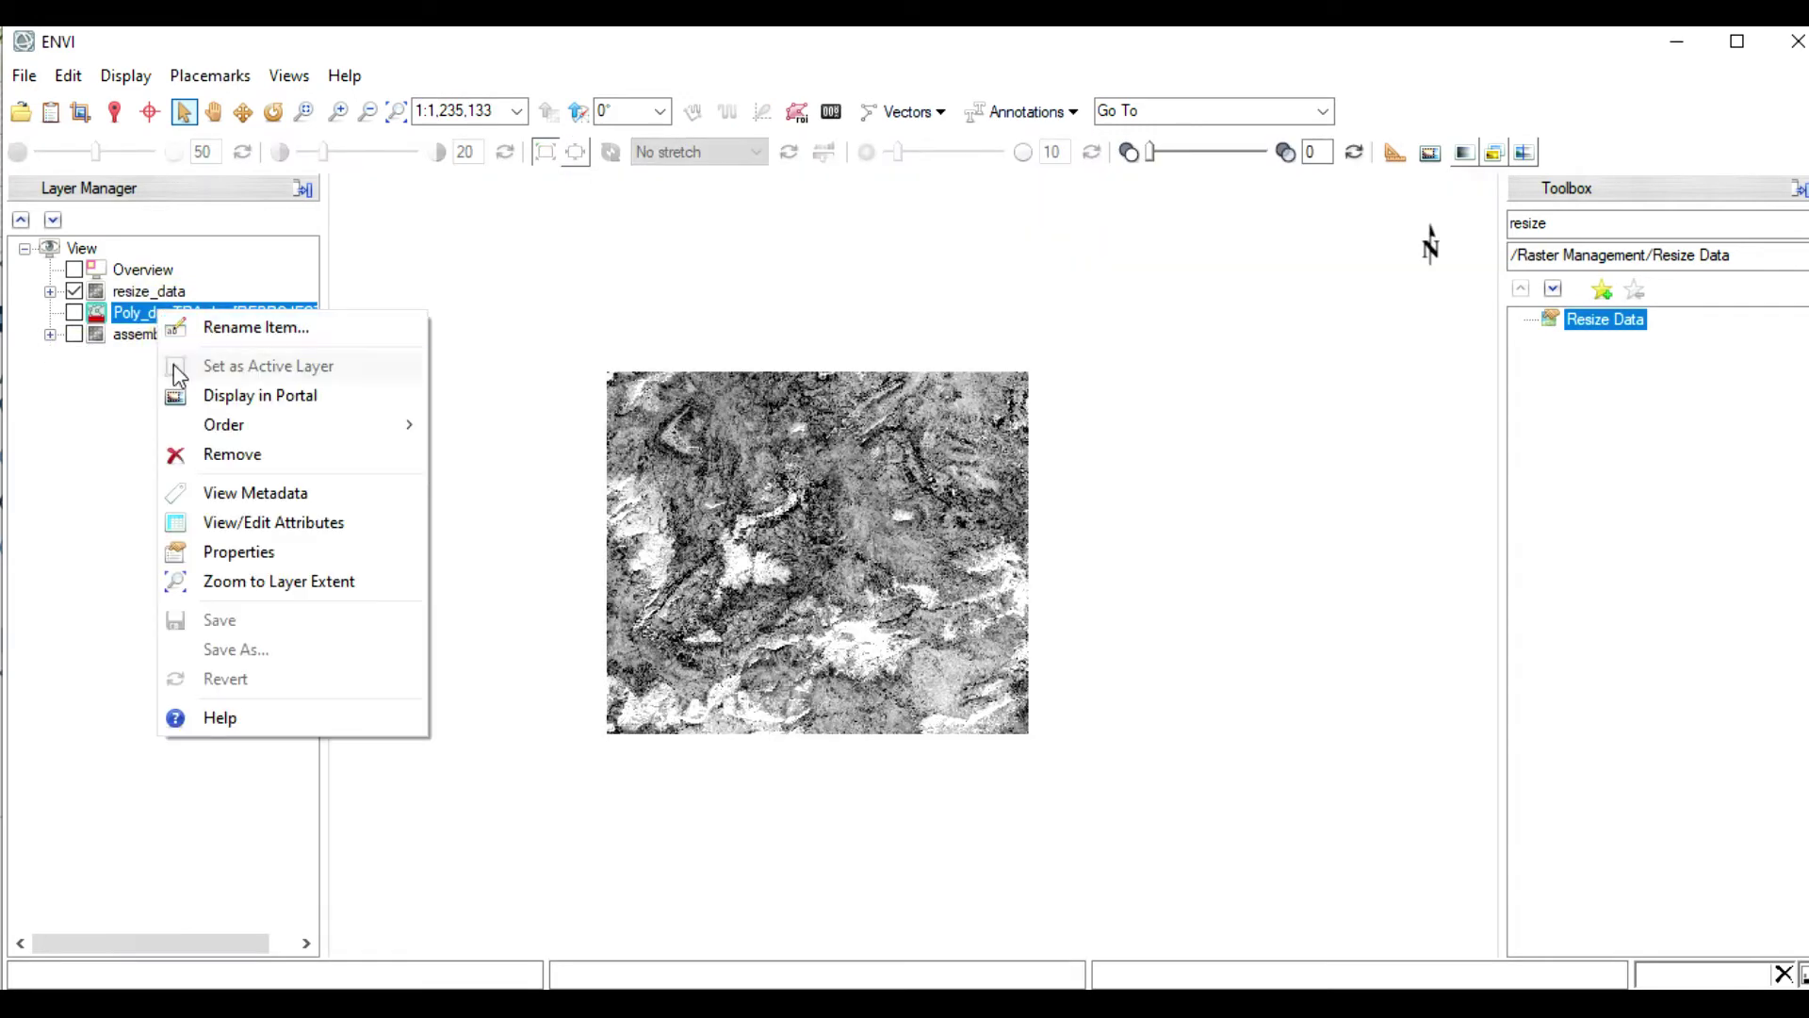
{"action": "left_click", "coordinate": [196, 456]}
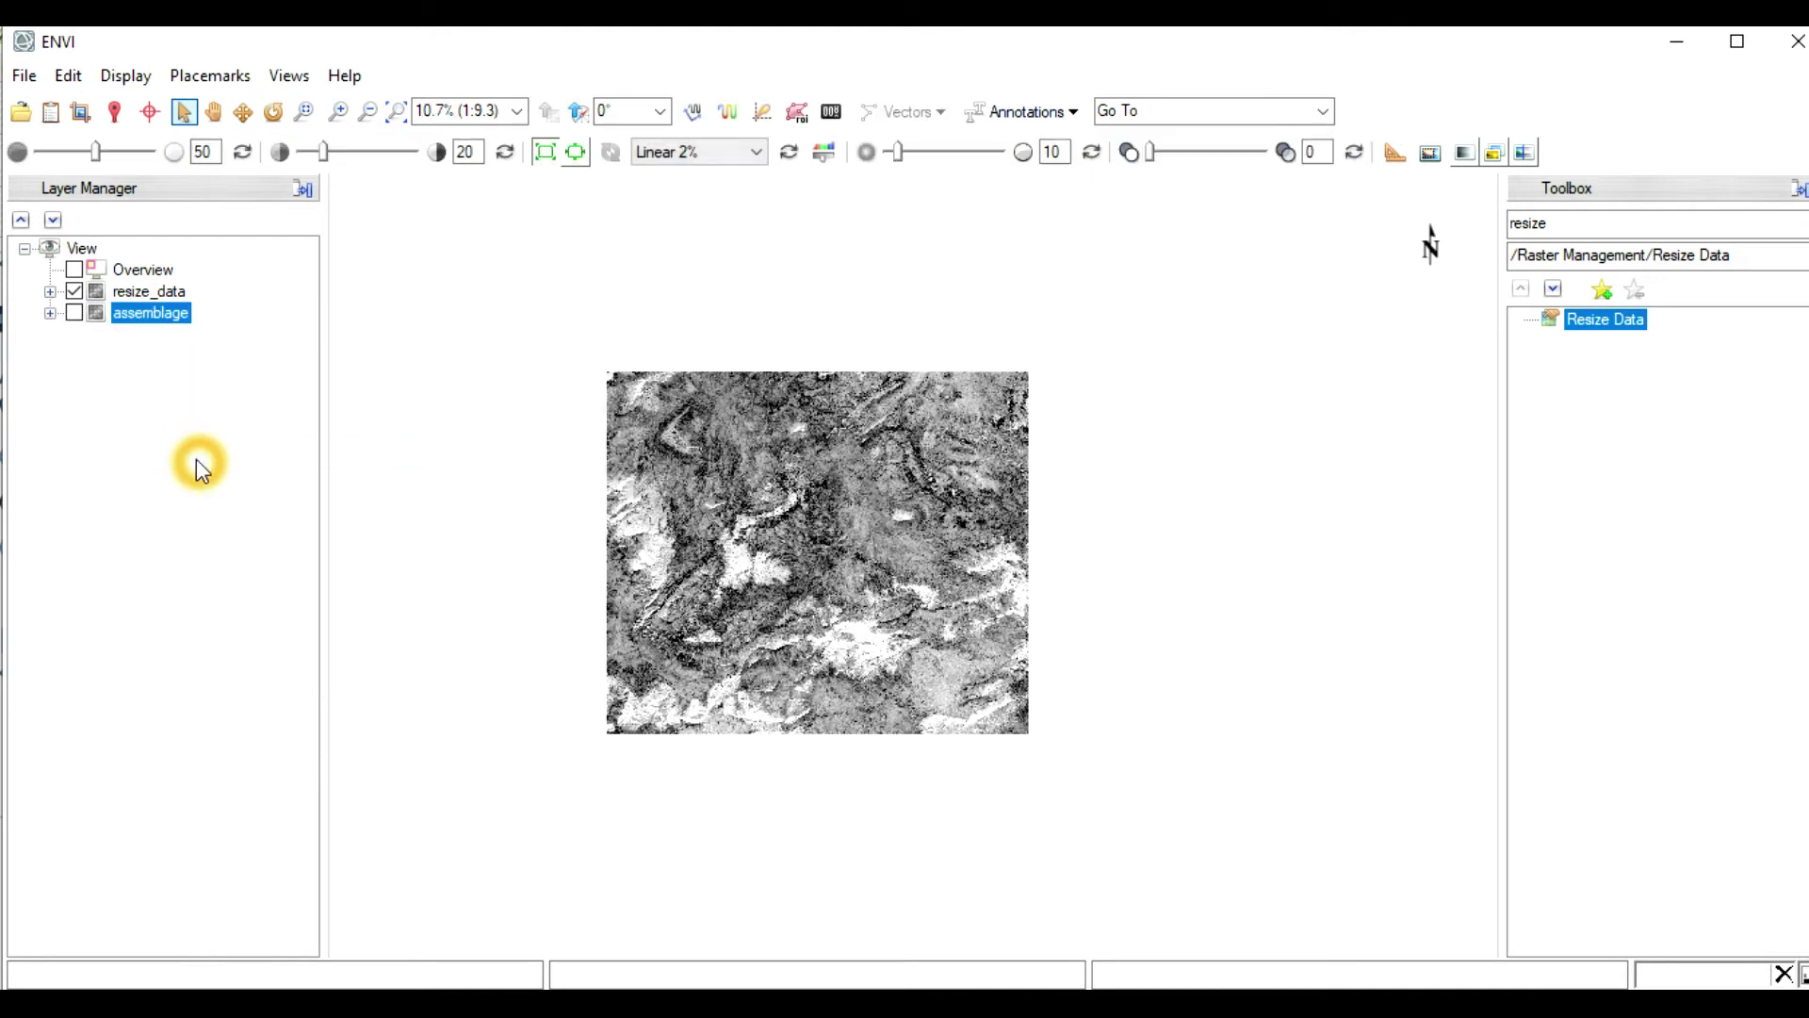
{"action": "right_click", "coordinate": [139, 322]}
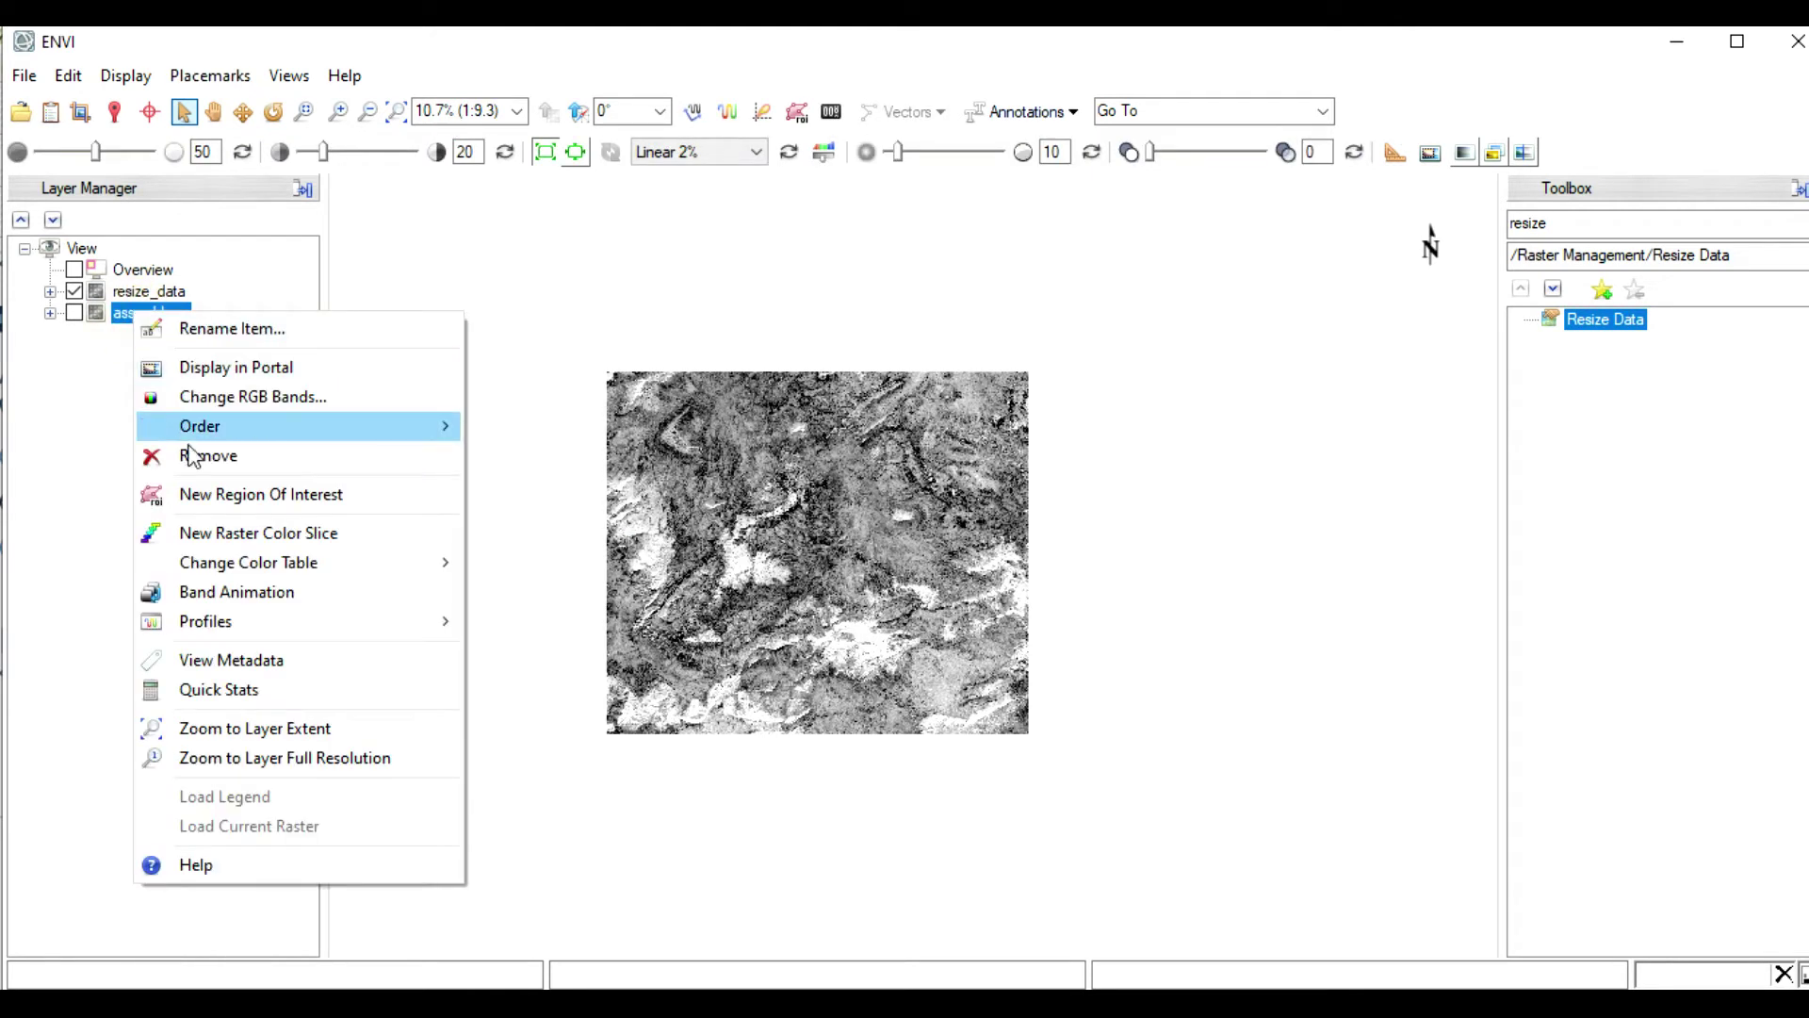
{"action": "left_click", "coordinate": [195, 458]}
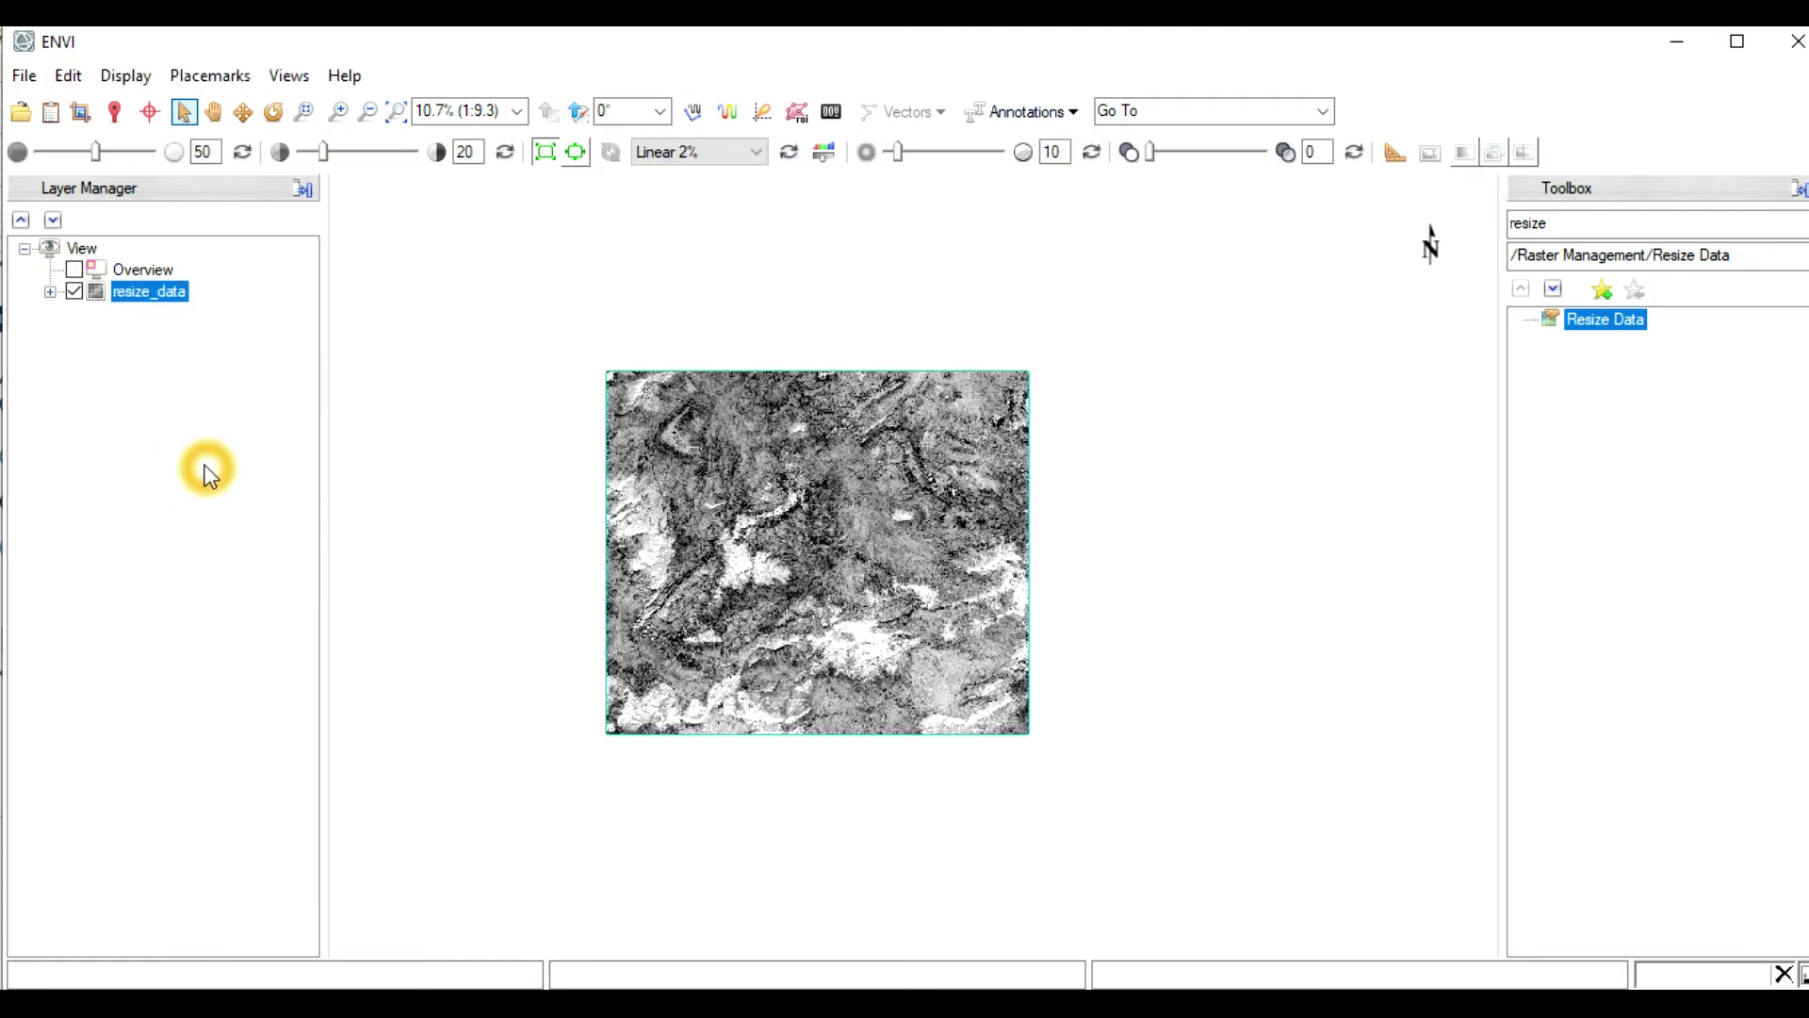
Go to the classification steps slide in PowerPoint and switch to the 1952 geological map of northern Algeria in Photos
{"action": "mouse_move", "coordinate": [941, 1004]}
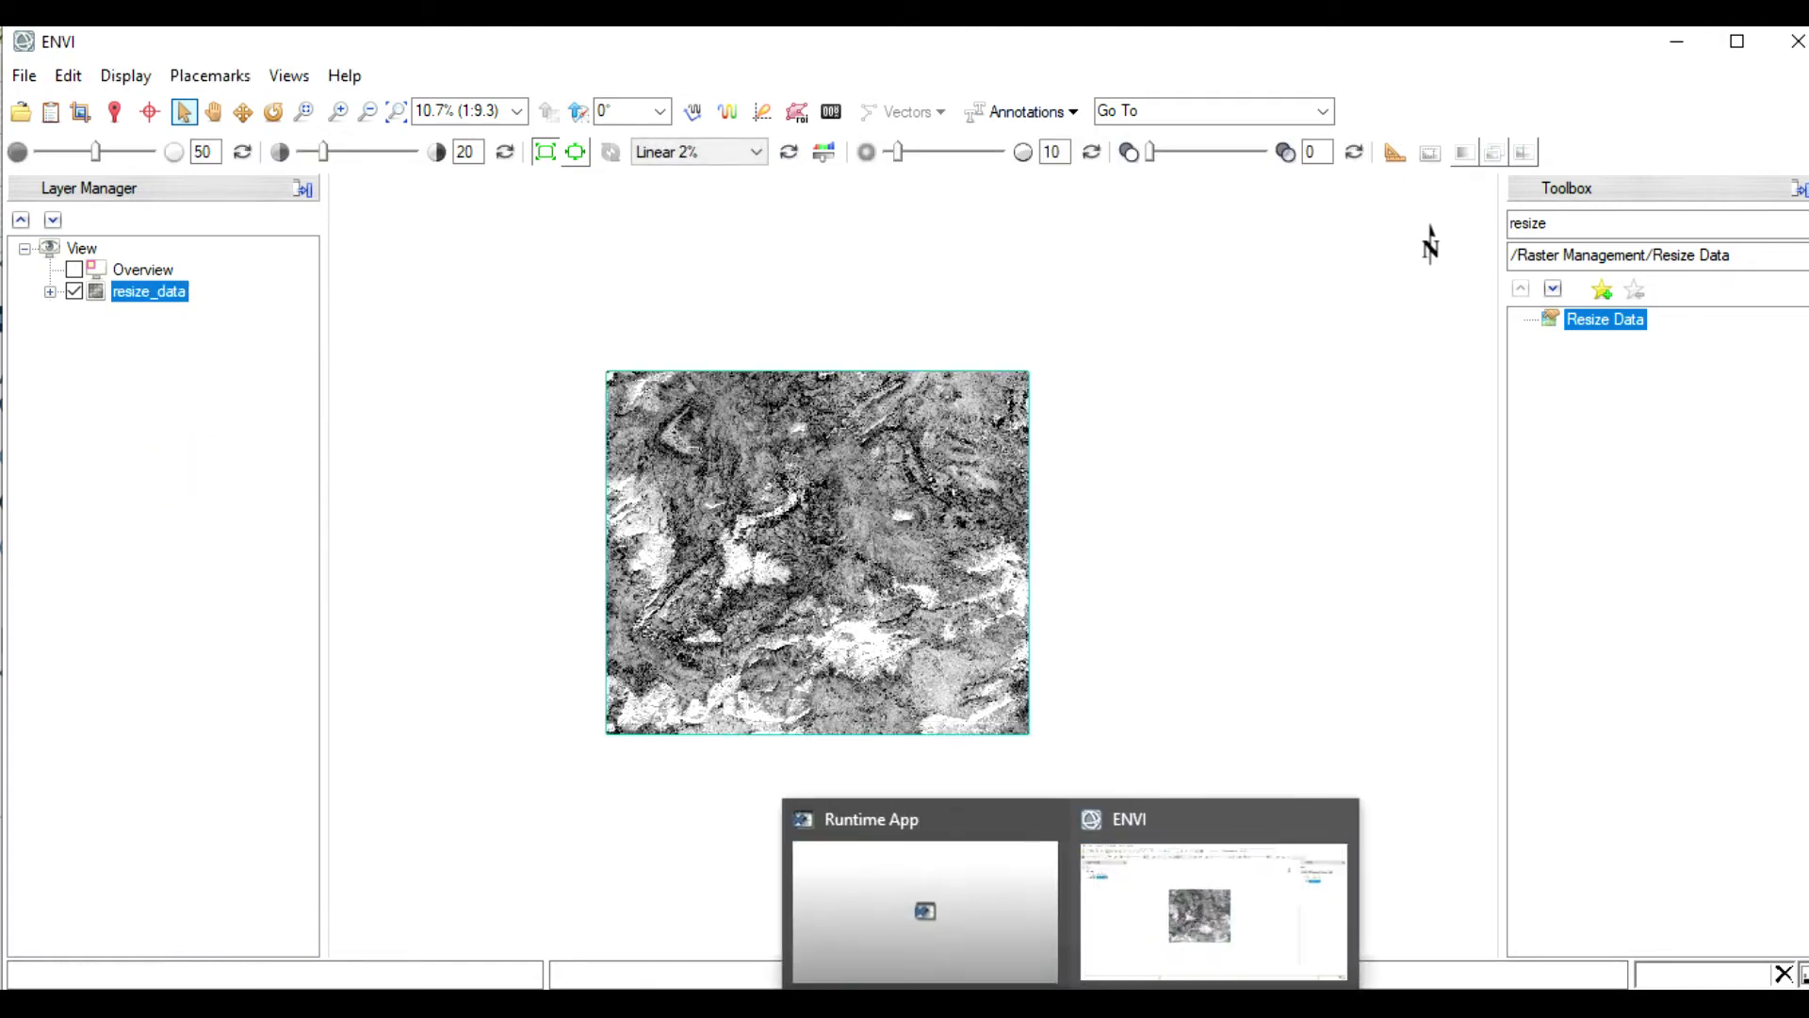
{"action": "key", "text": "alt+Tab"}
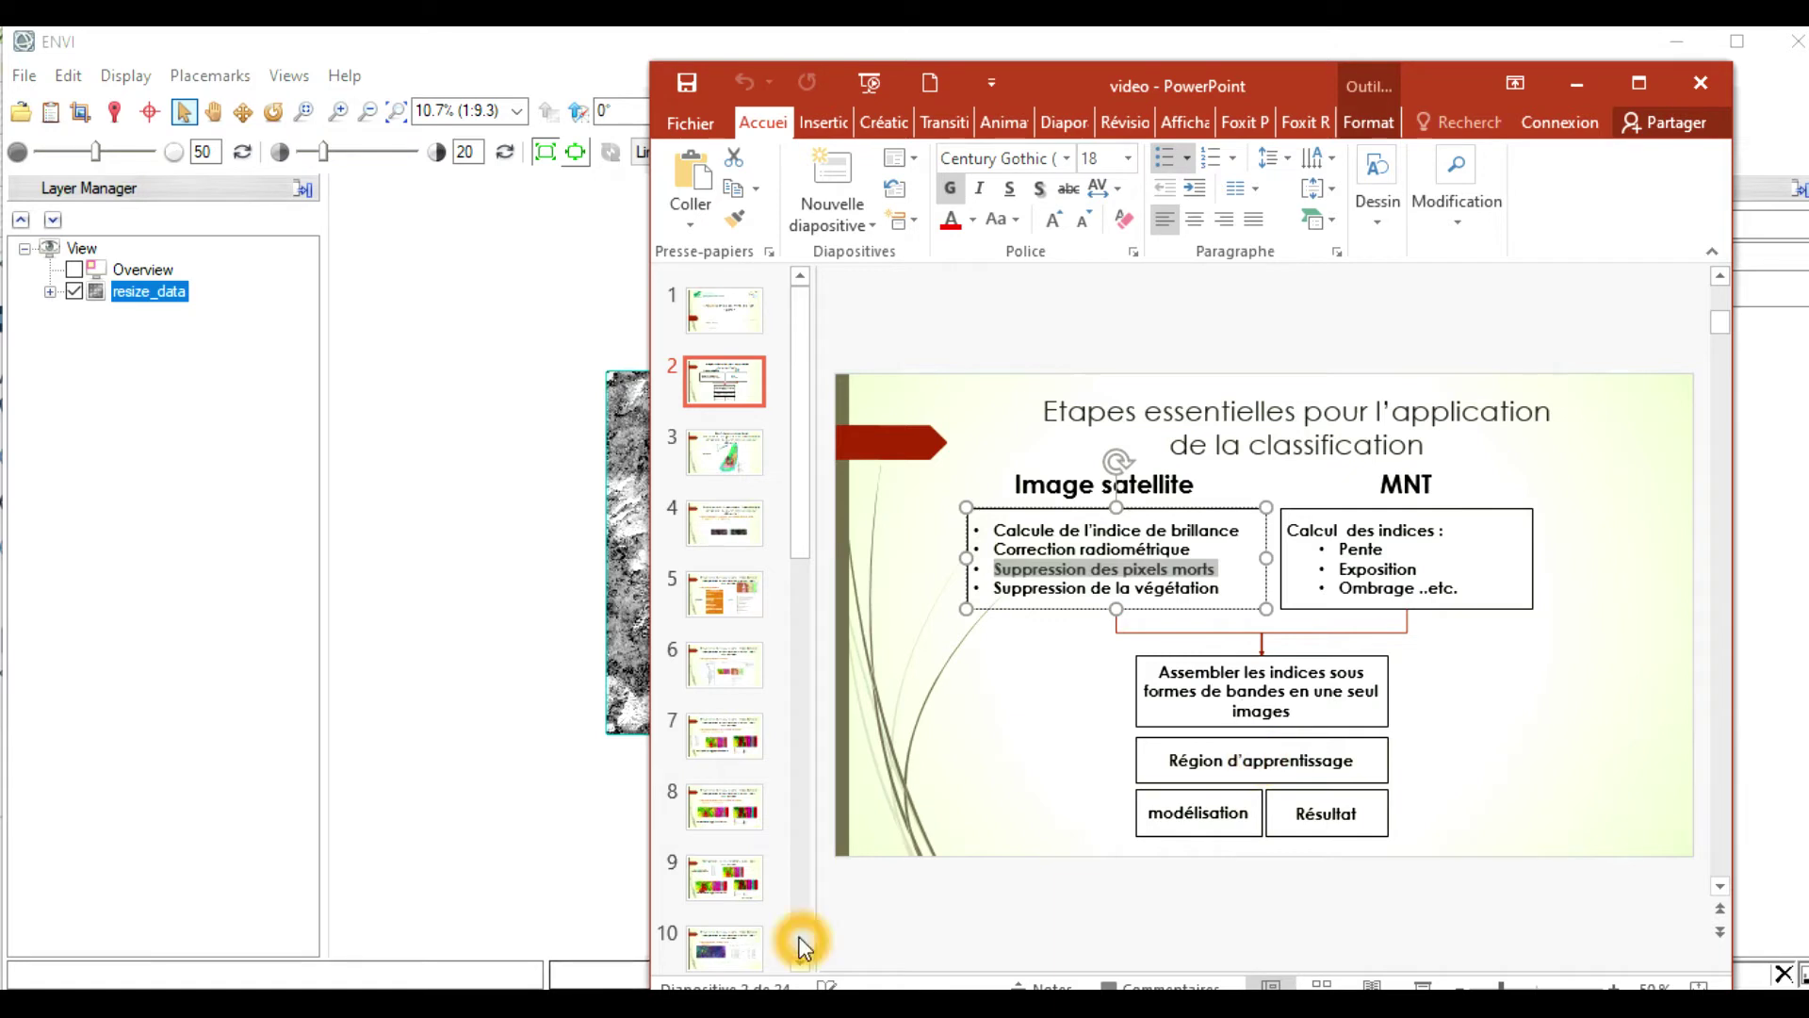
{"action": "left_click", "coordinate": [1161, 985]}
{"action": "mouse_move", "coordinate": [1204, 987]}
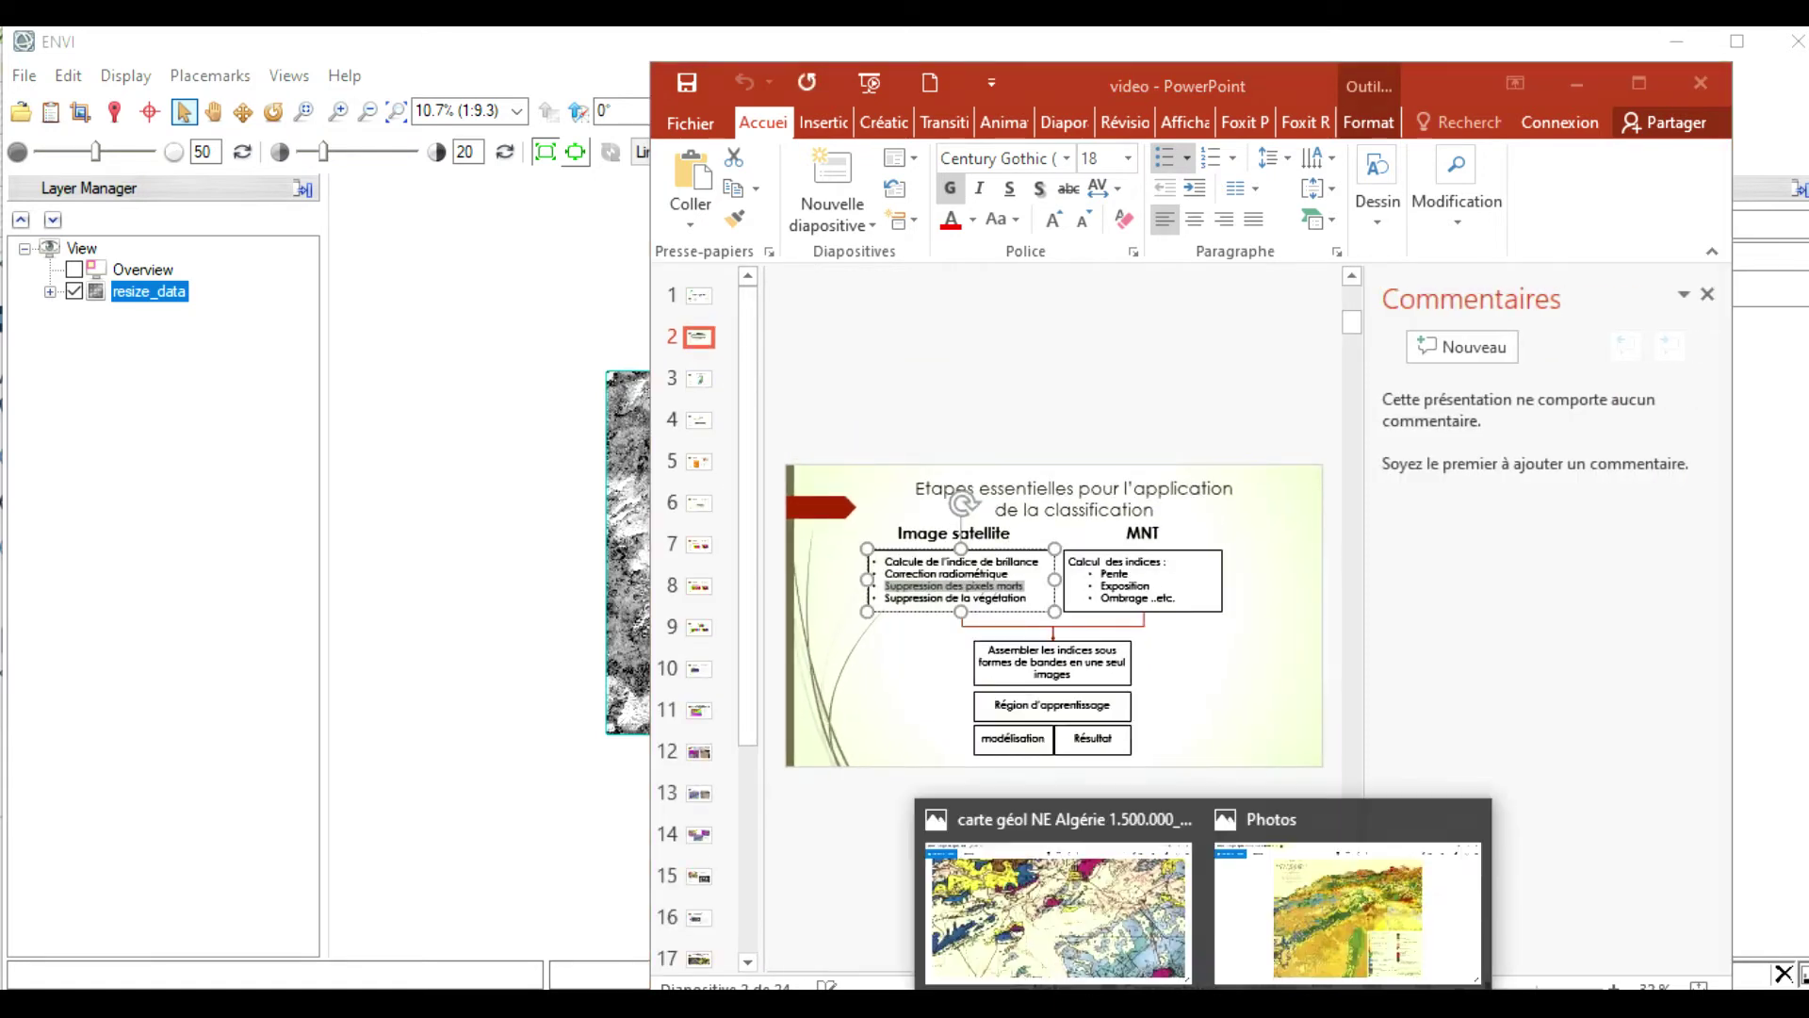
{"action": "left_click", "coordinate": [1293, 968]}
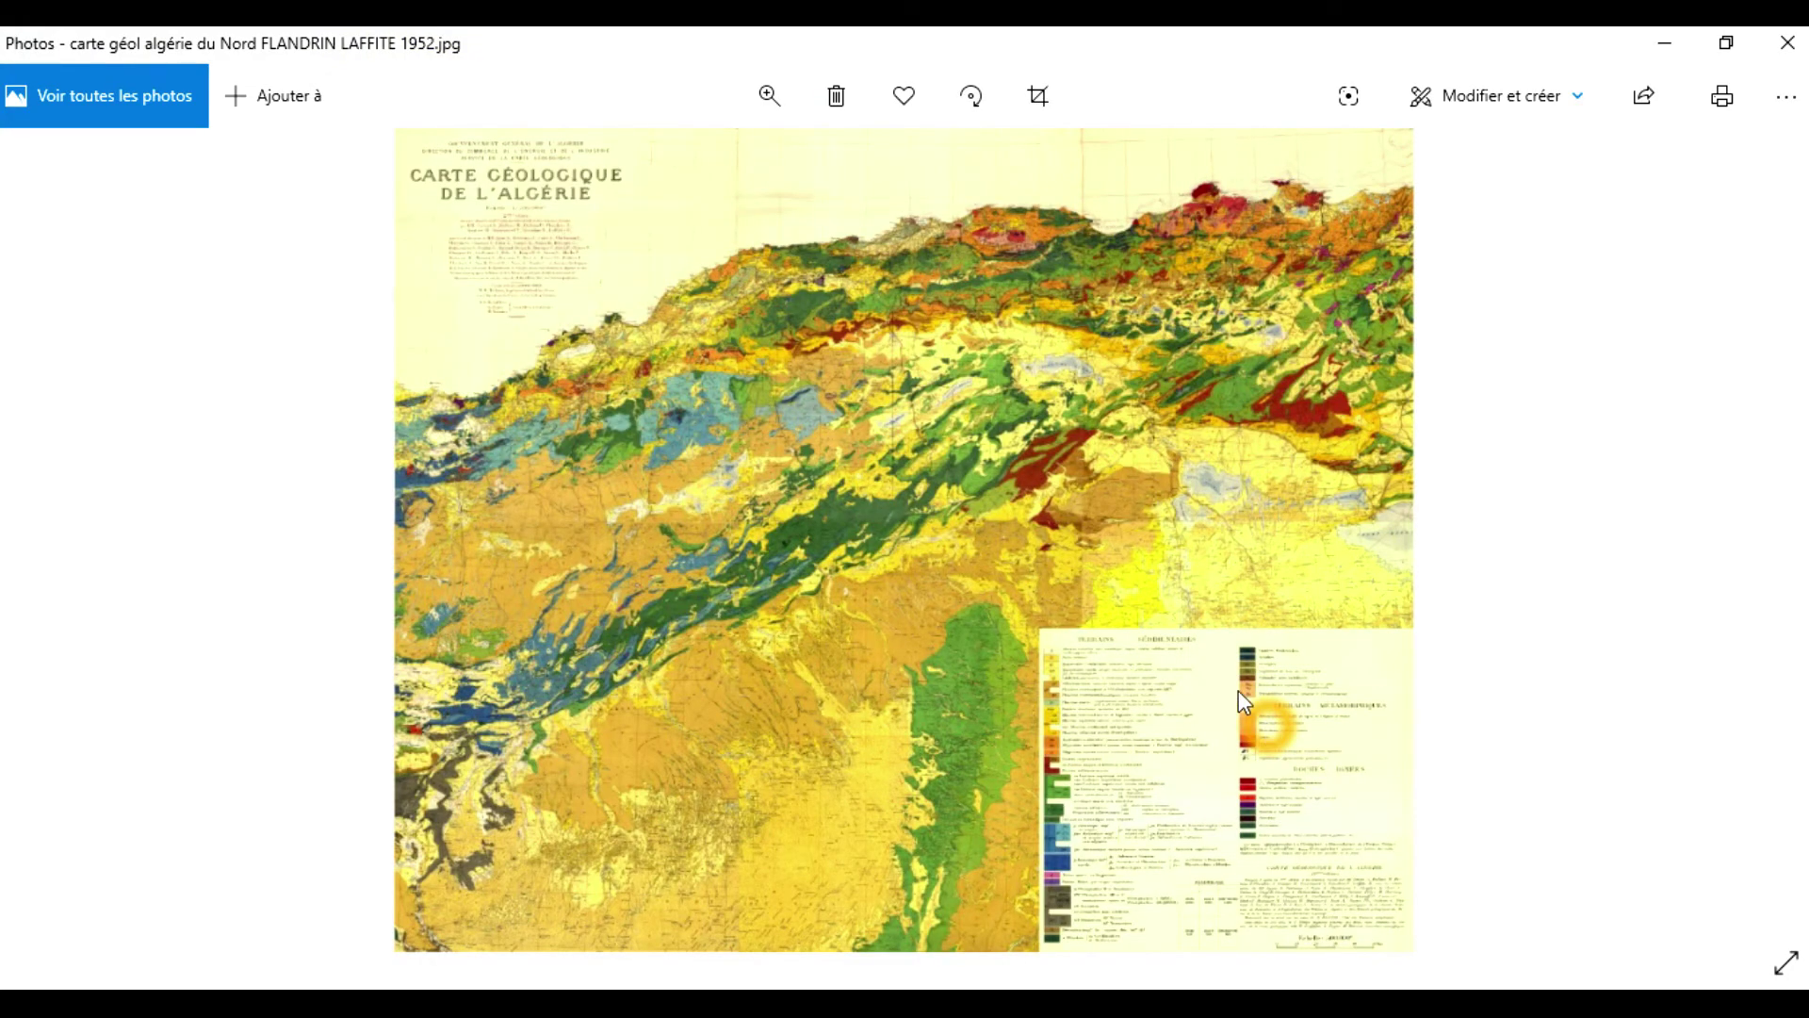
Examine the geological formations of north-east Algeria on the 1952 map, from the Nementcha mountains up to the coast around Bône
{"action": "scroll", "coordinate": [1224, 337], "scroll_direction": "up", "scroll_amount": 2}
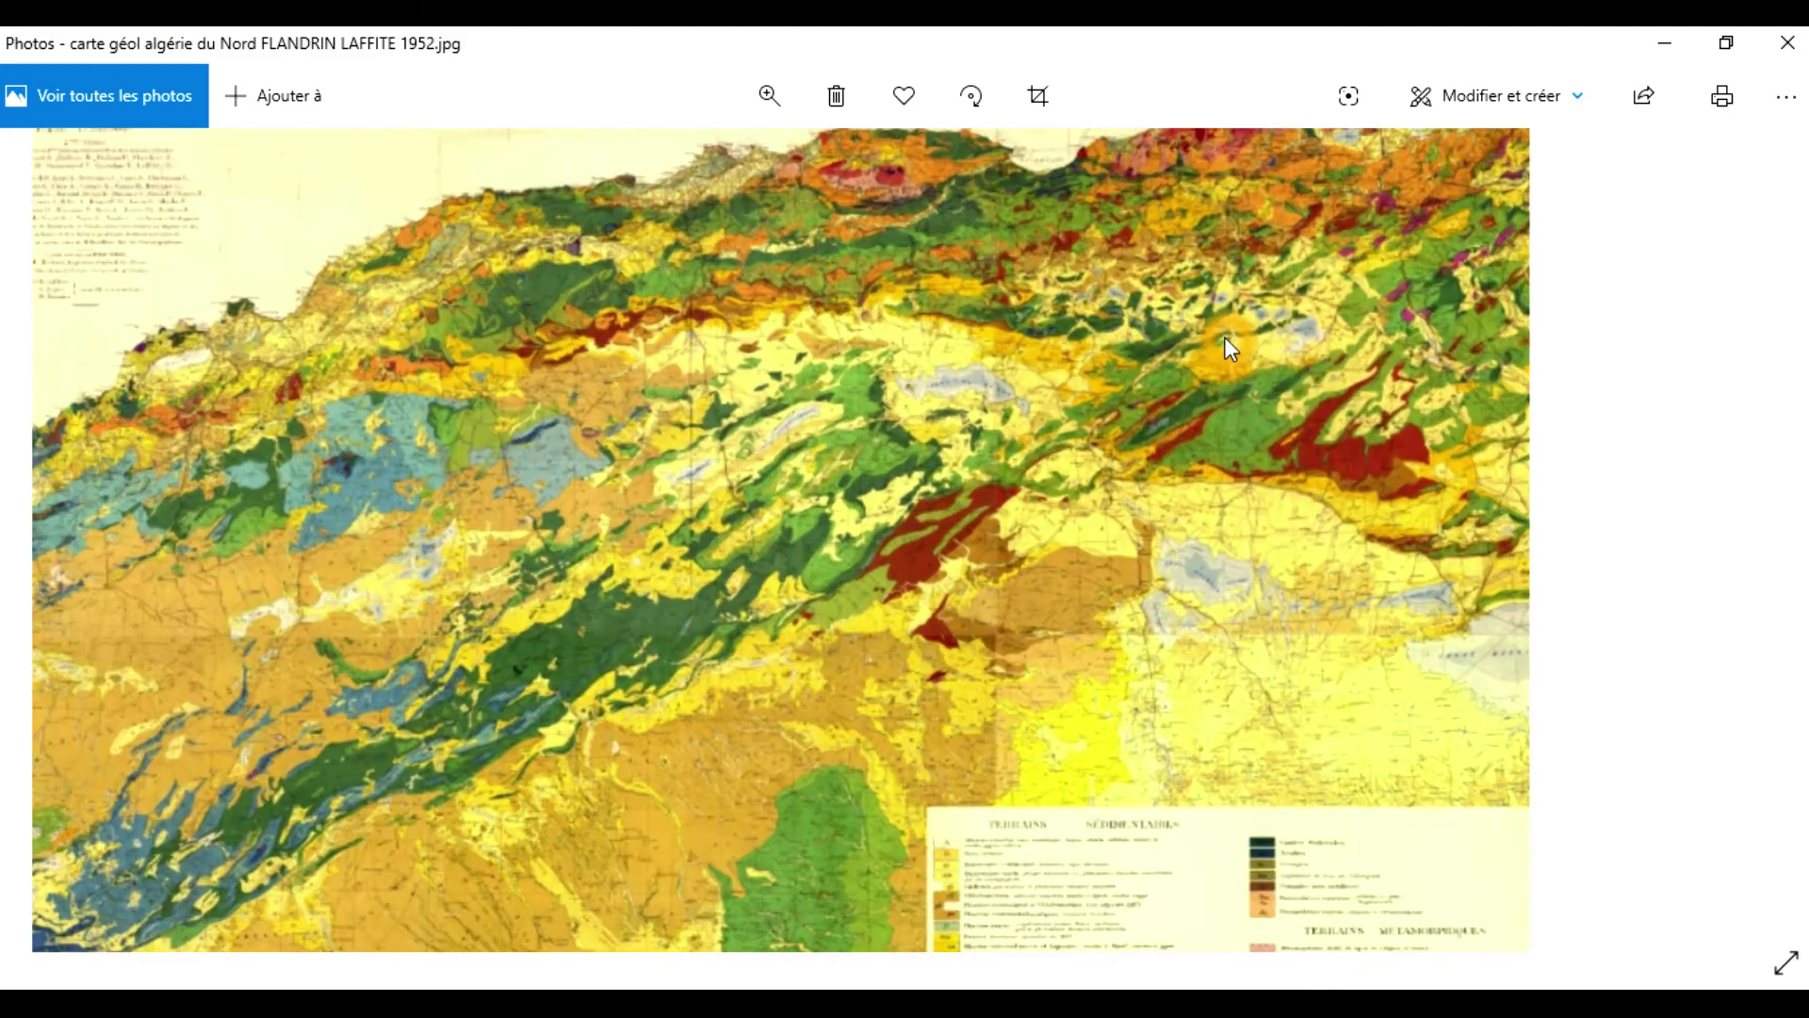
{"action": "scroll", "coordinate": [1269, 343], "scroll_direction": "down", "scroll_amount": 2}
{"action": "scroll", "coordinate": [1587, 495], "scroll_direction": "up", "scroll_amount": 2}
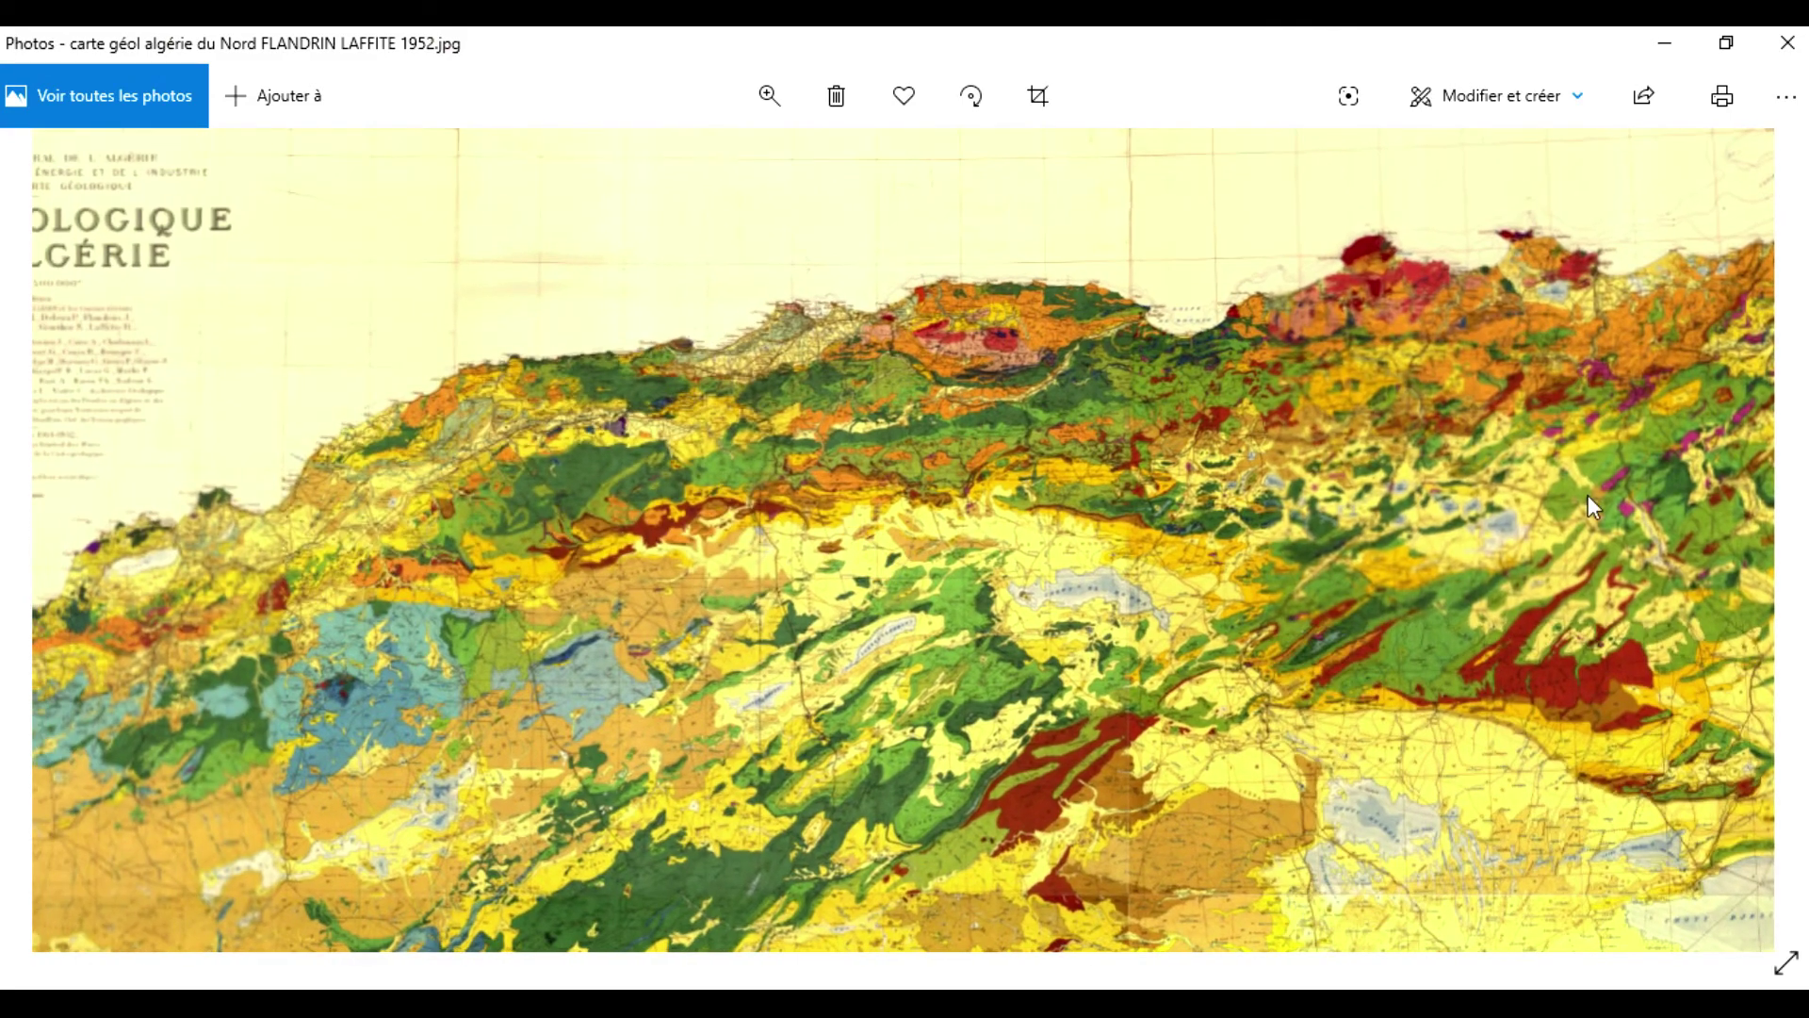
{"action": "scroll", "coordinate": [1672, 325], "scroll_direction": "up", "scroll_amount": 2}
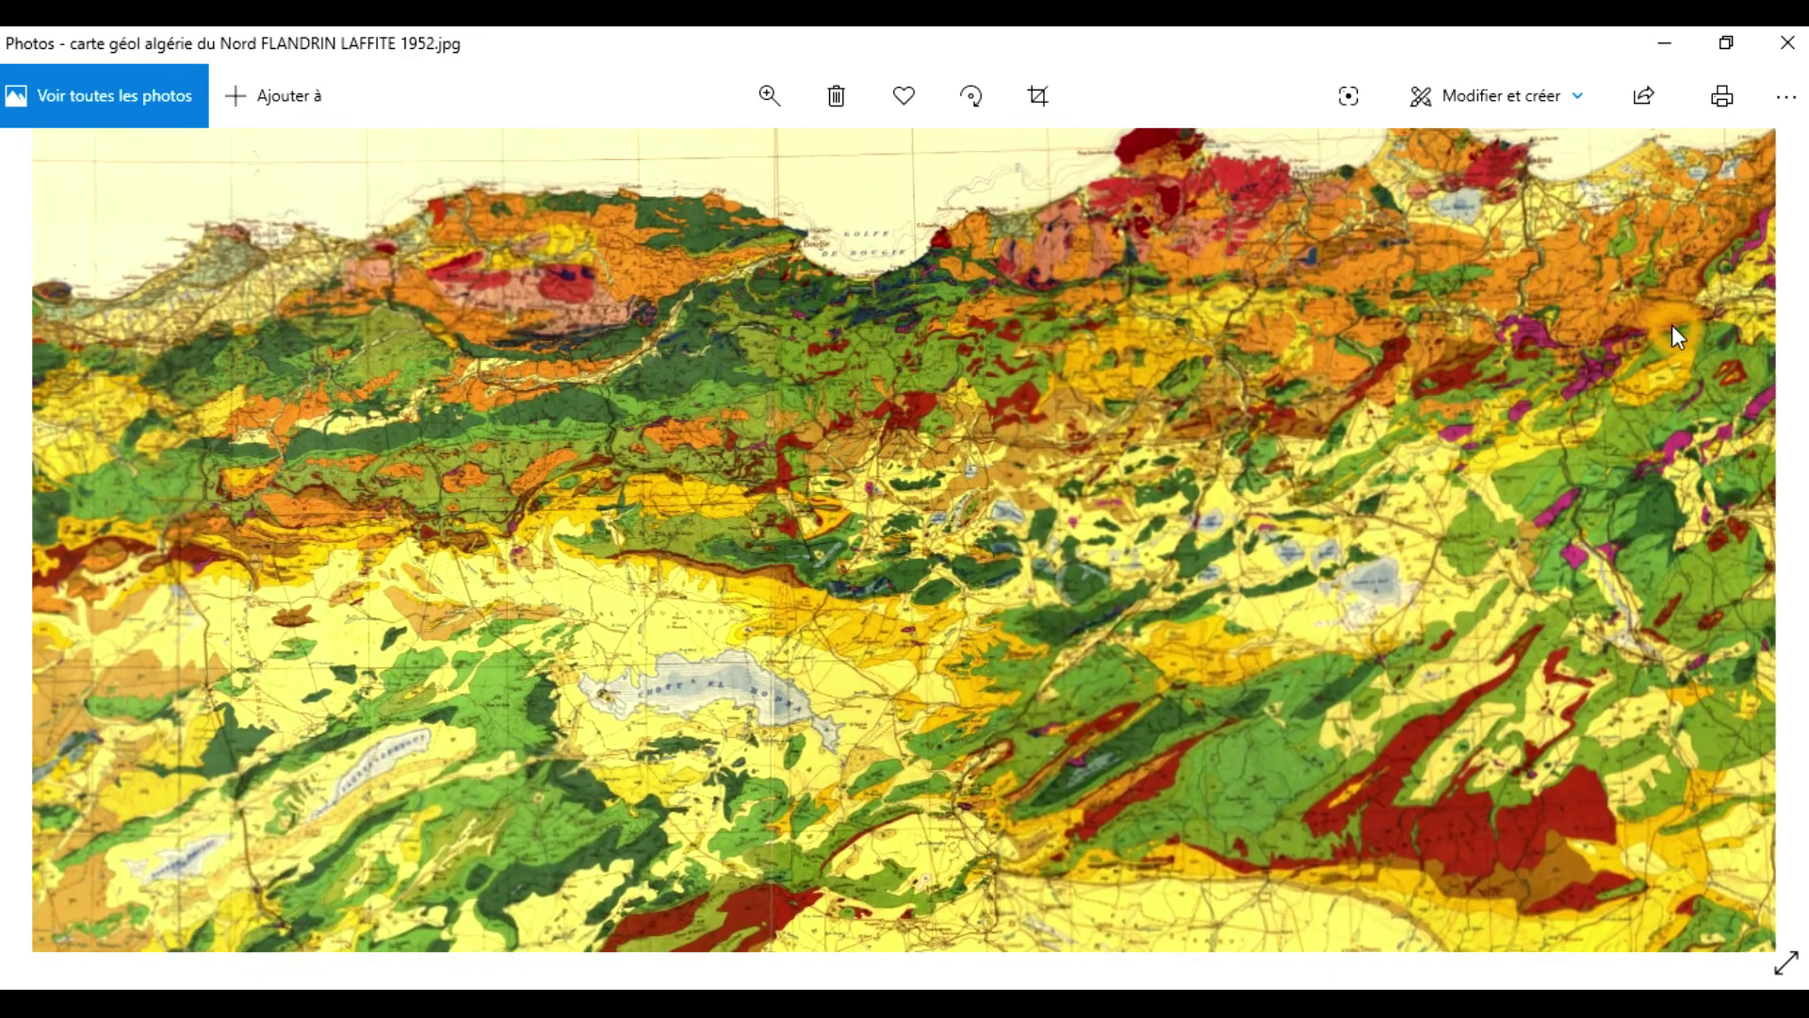
{"action": "scroll", "coordinate": [1381, 251], "scroll_direction": "up", "scroll_amount": 2}
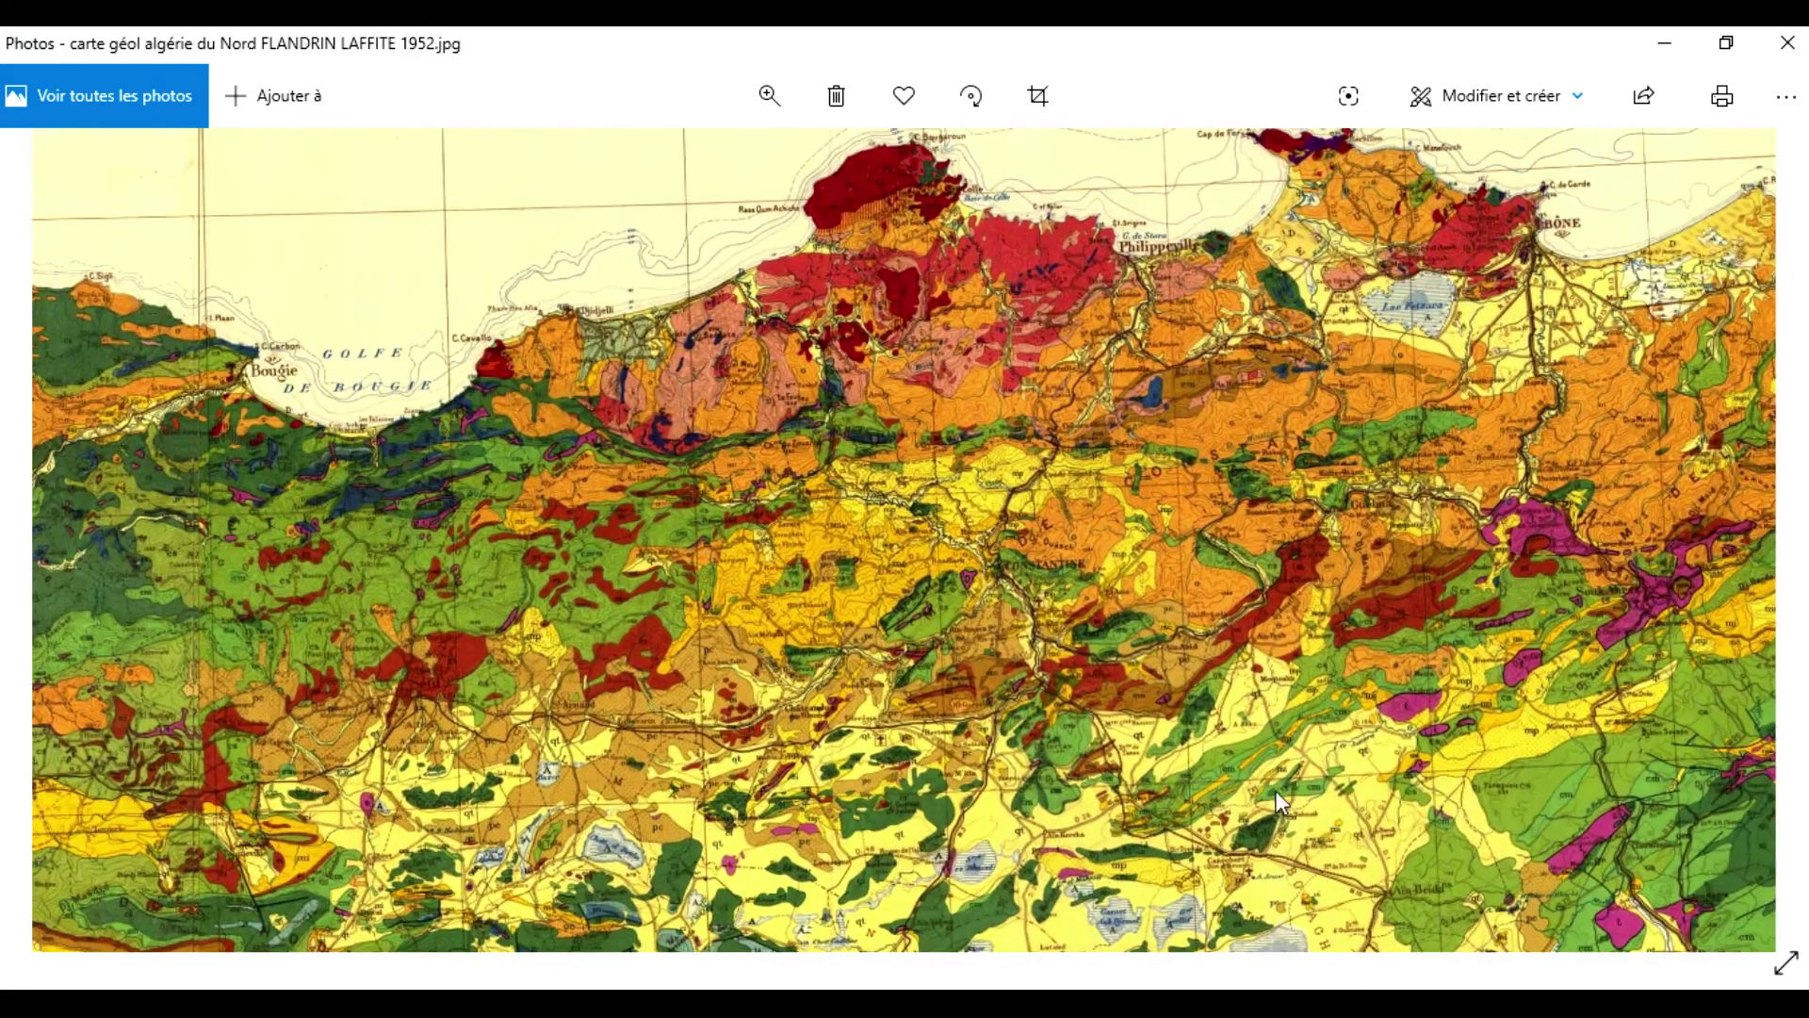
{"action": "left_click_drag", "start_coordinate": [1276, 790], "coordinate": [1033, 398]}
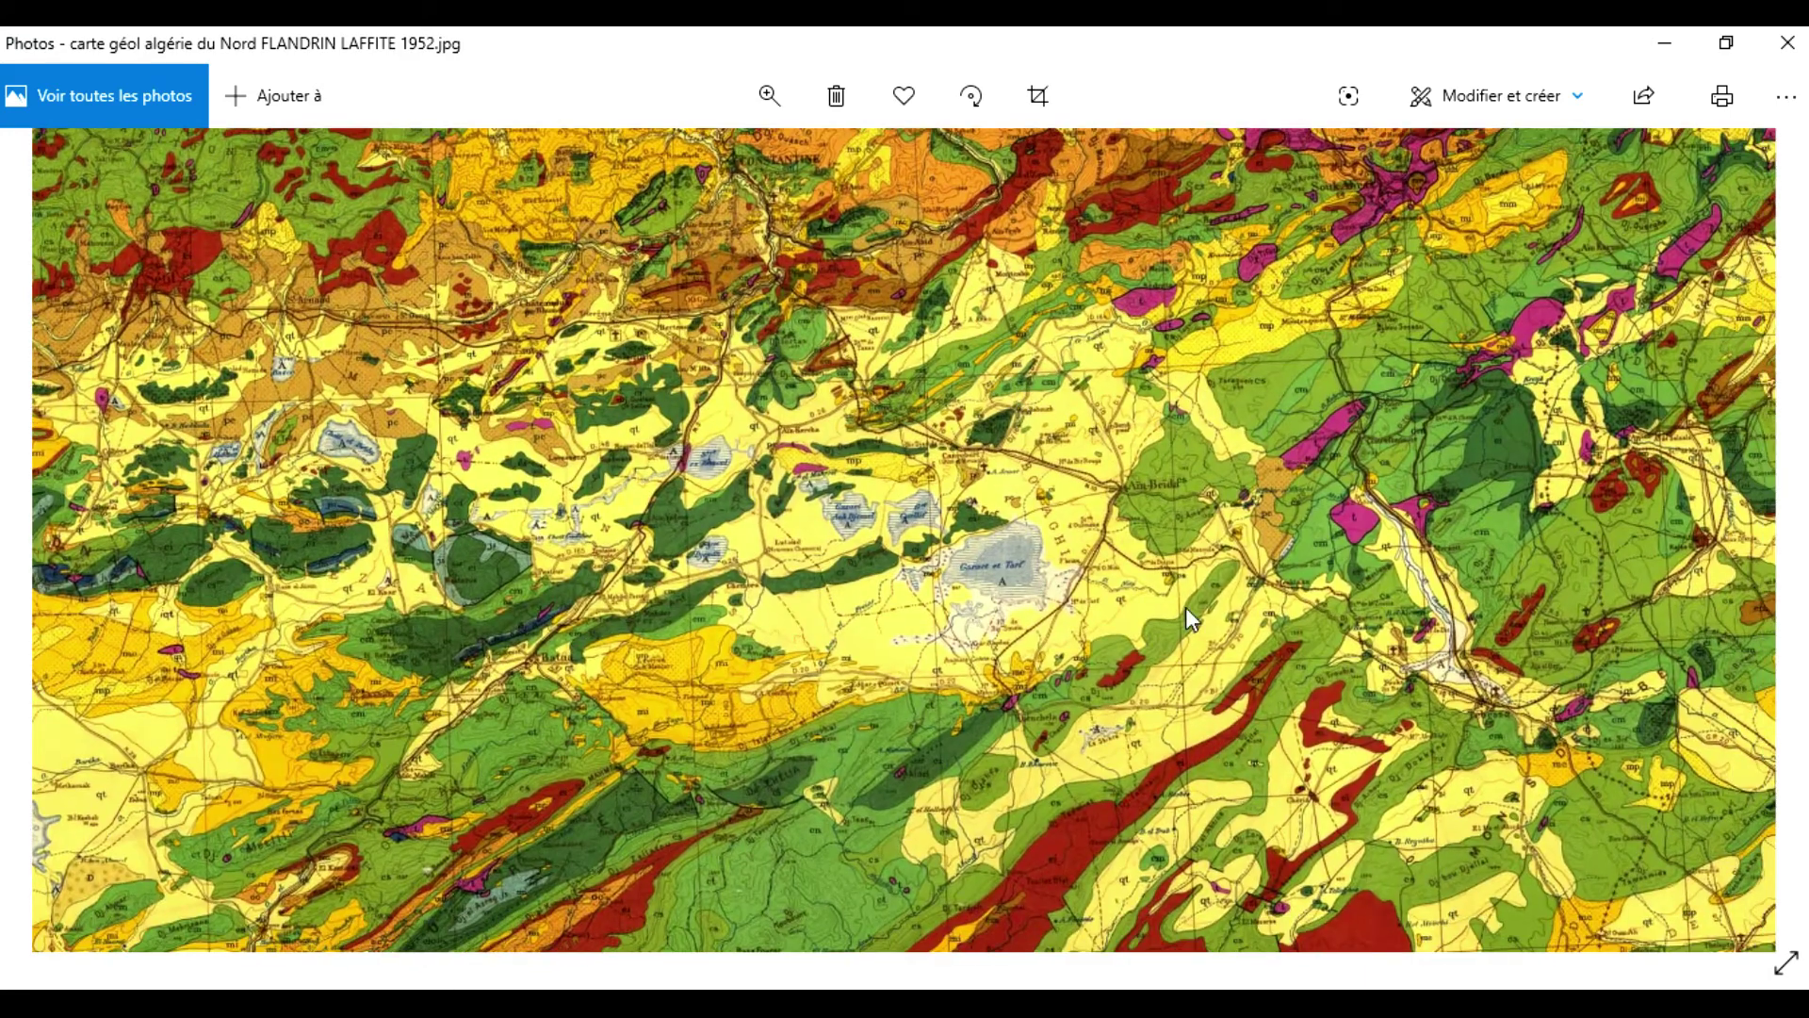
{"action": "scroll", "coordinate": [1212, 608], "scroll_direction": "up", "scroll_amount": 2}
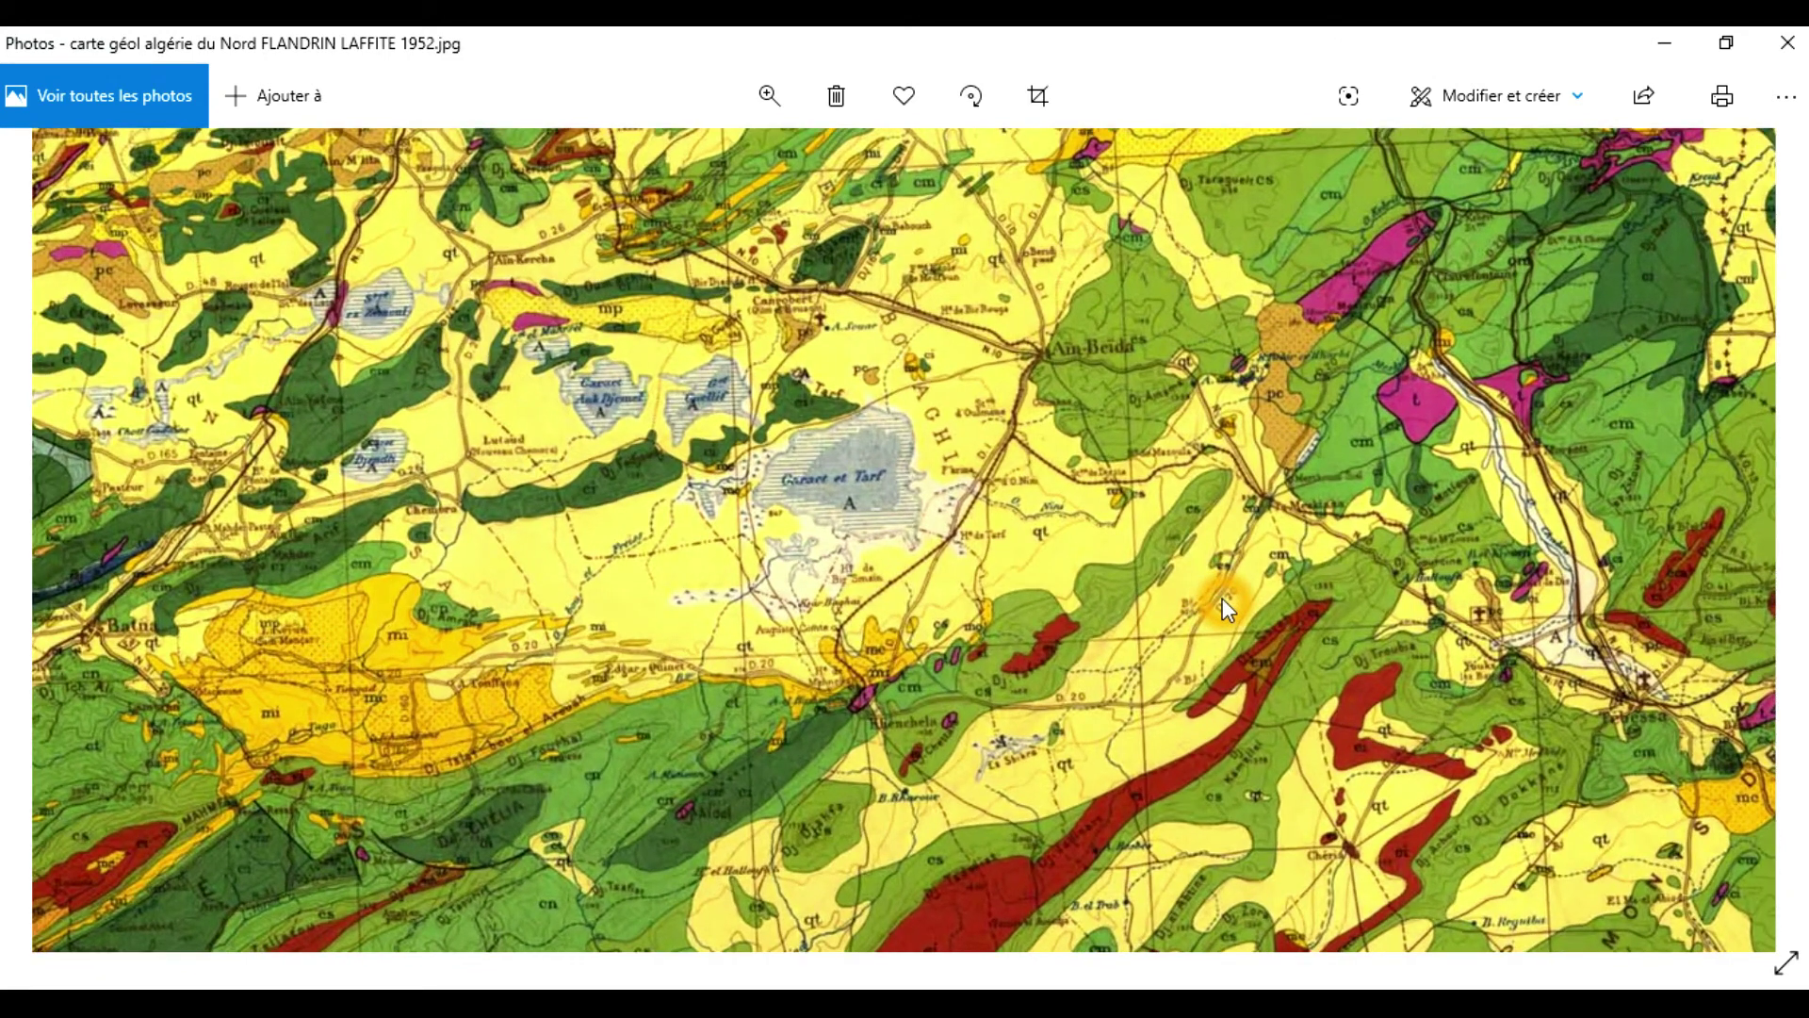
{"action": "left_click_drag", "start_coordinate": [1223, 597], "coordinate": [920, 584]}
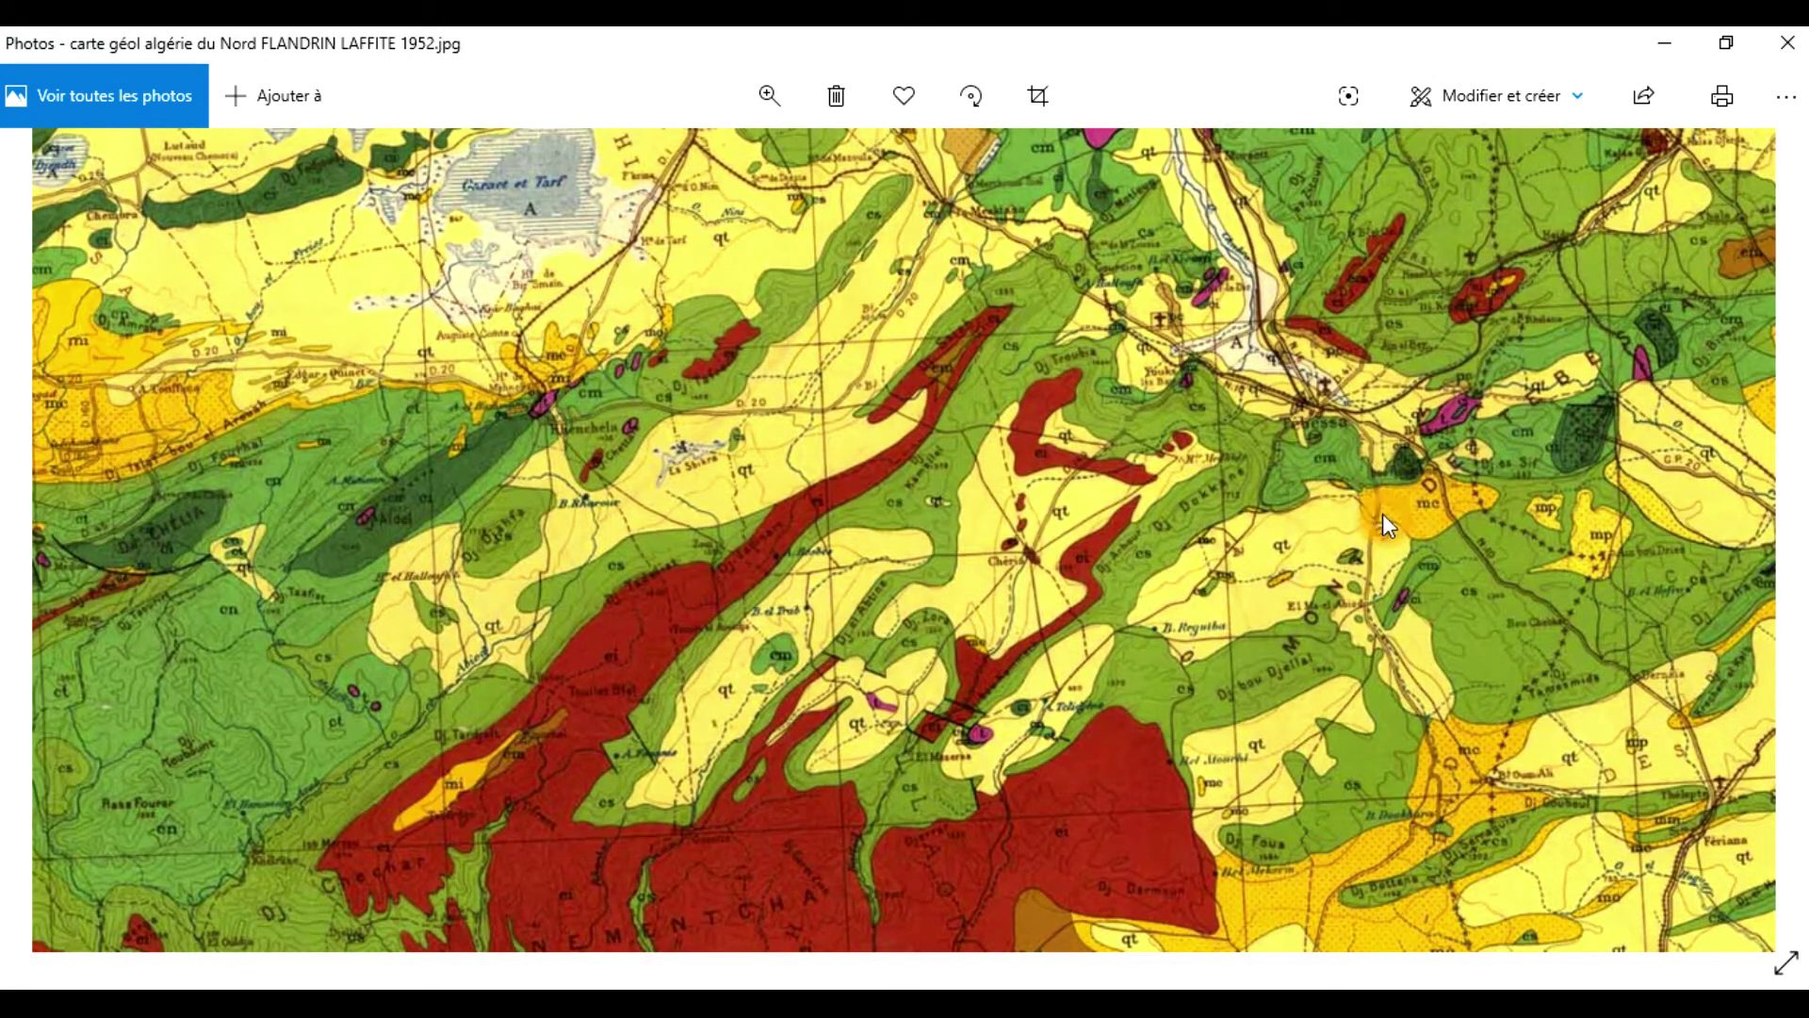
{"action": "left_click_drag", "start_coordinate": [1466, 500], "coordinate": [1427, 252]}
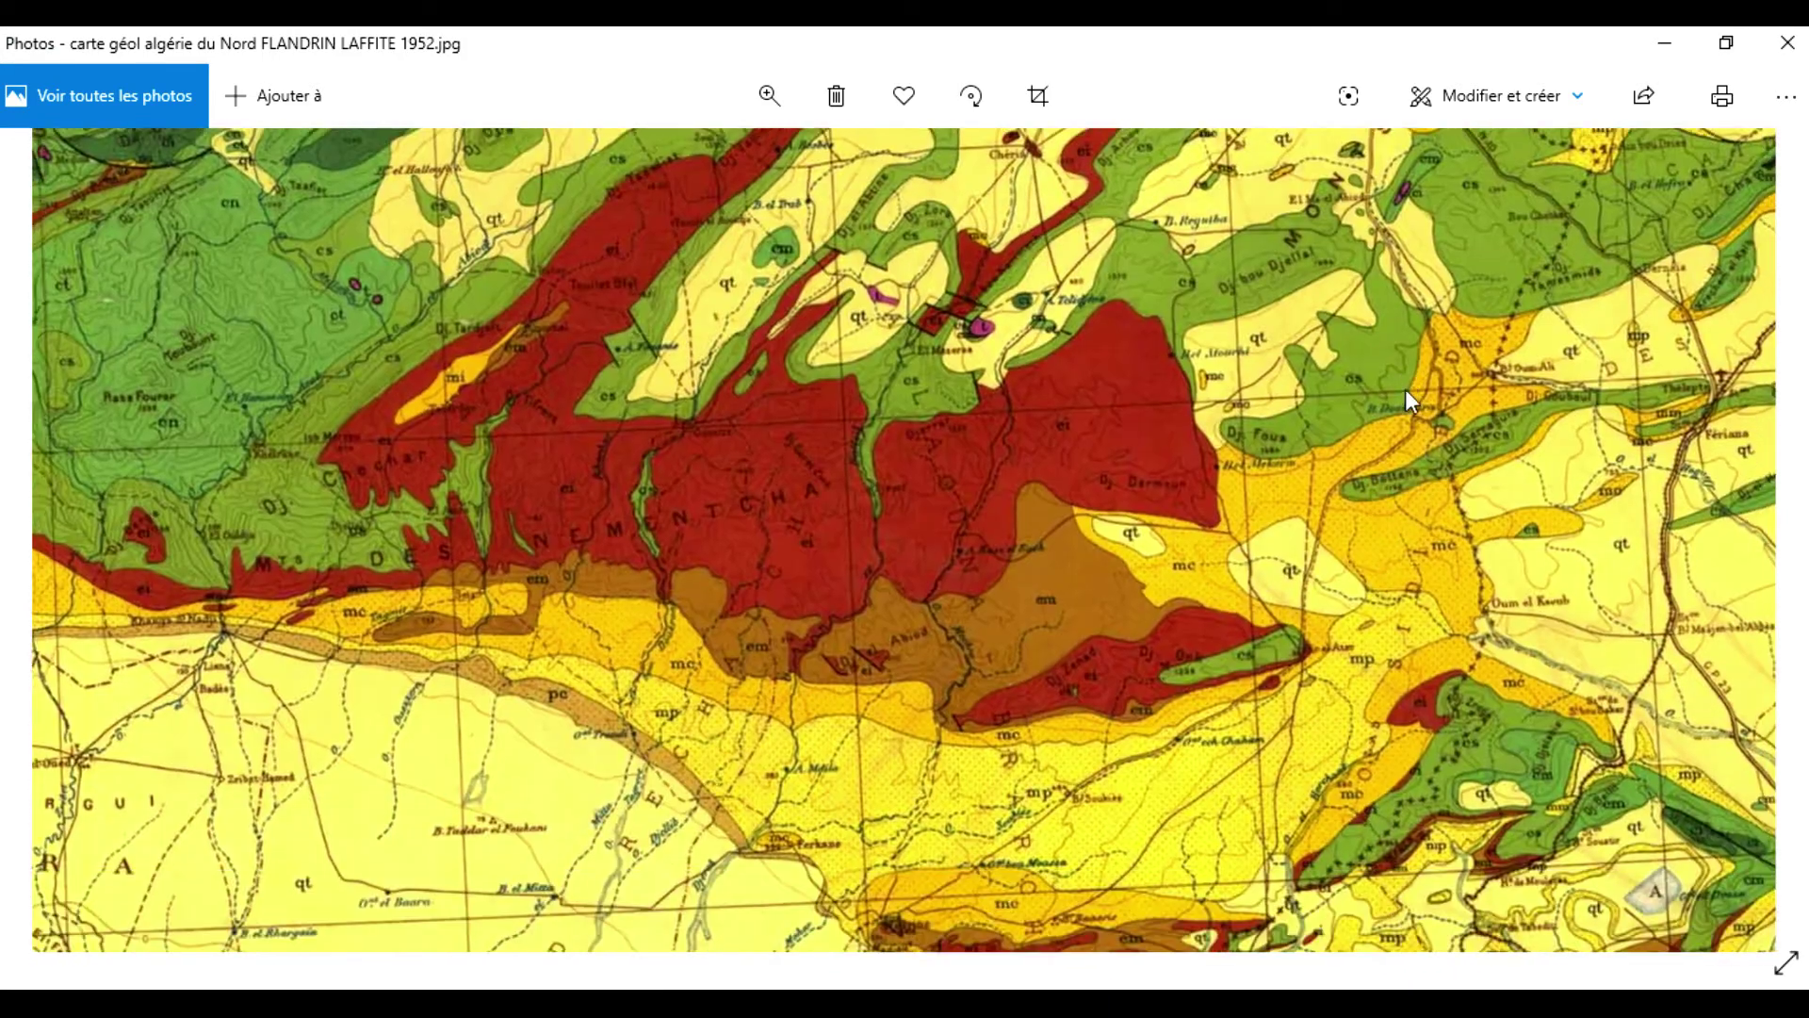
{"action": "left_click_drag", "start_coordinate": [1406, 388], "coordinate": [1473, 612]}
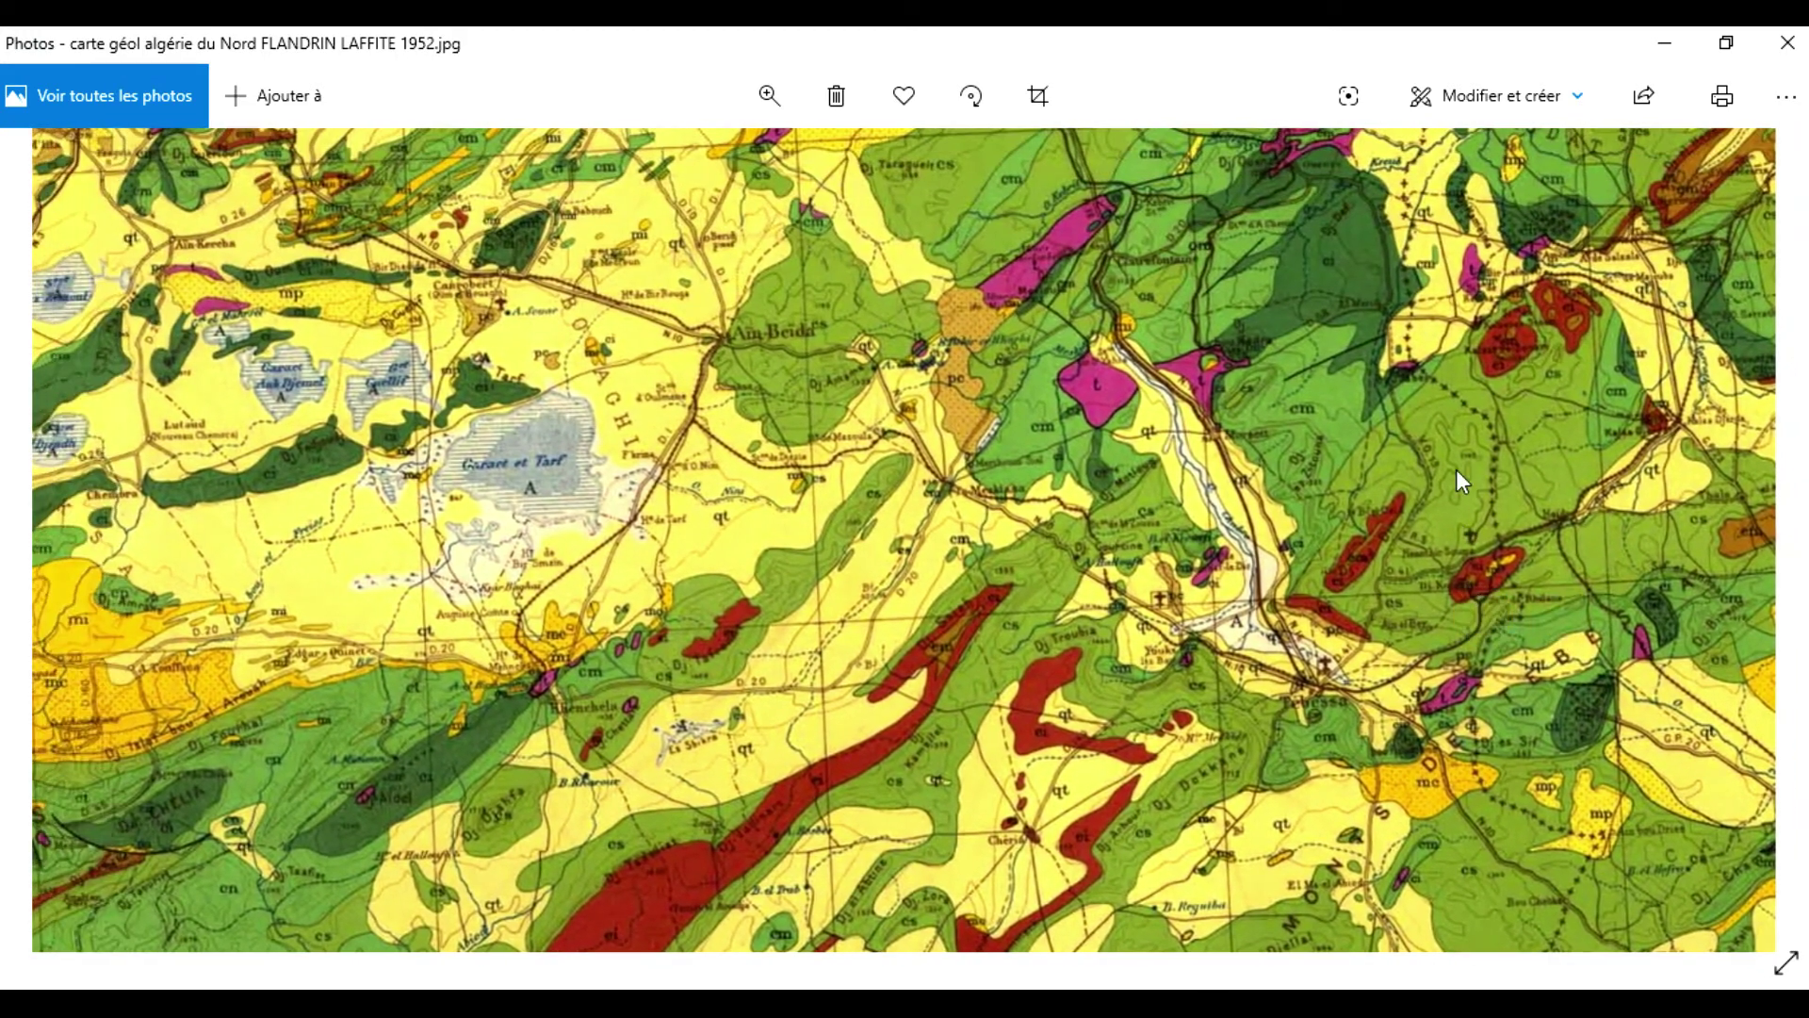
{"action": "left_click_drag", "start_coordinate": [1455, 467], "coordinate": [1398, 678]}
{"action": "left_click_drag", "start_coordinate": [1440, 438], "coordinate": [1472, 455]}
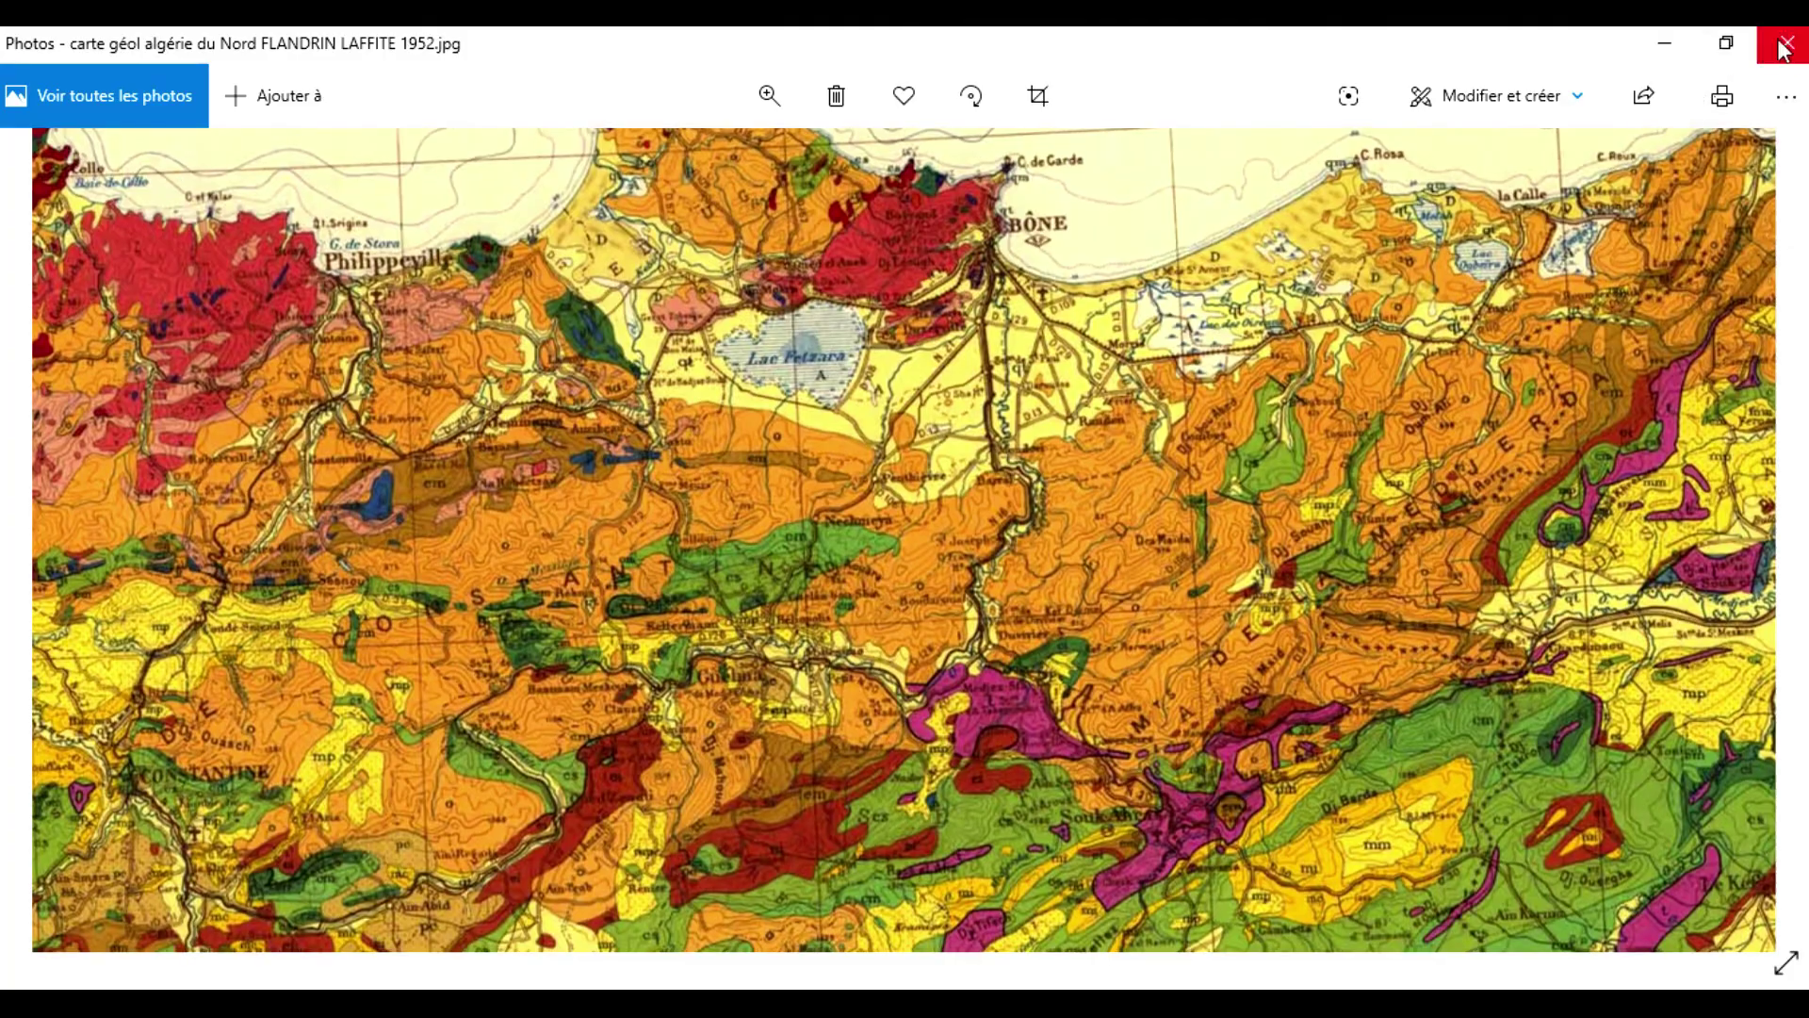
Close the 1952 map and examine the Annaba to El Kala area on the 1:500,000 structural map
{"action": "left_click", "coordinate": [1784, 45]}
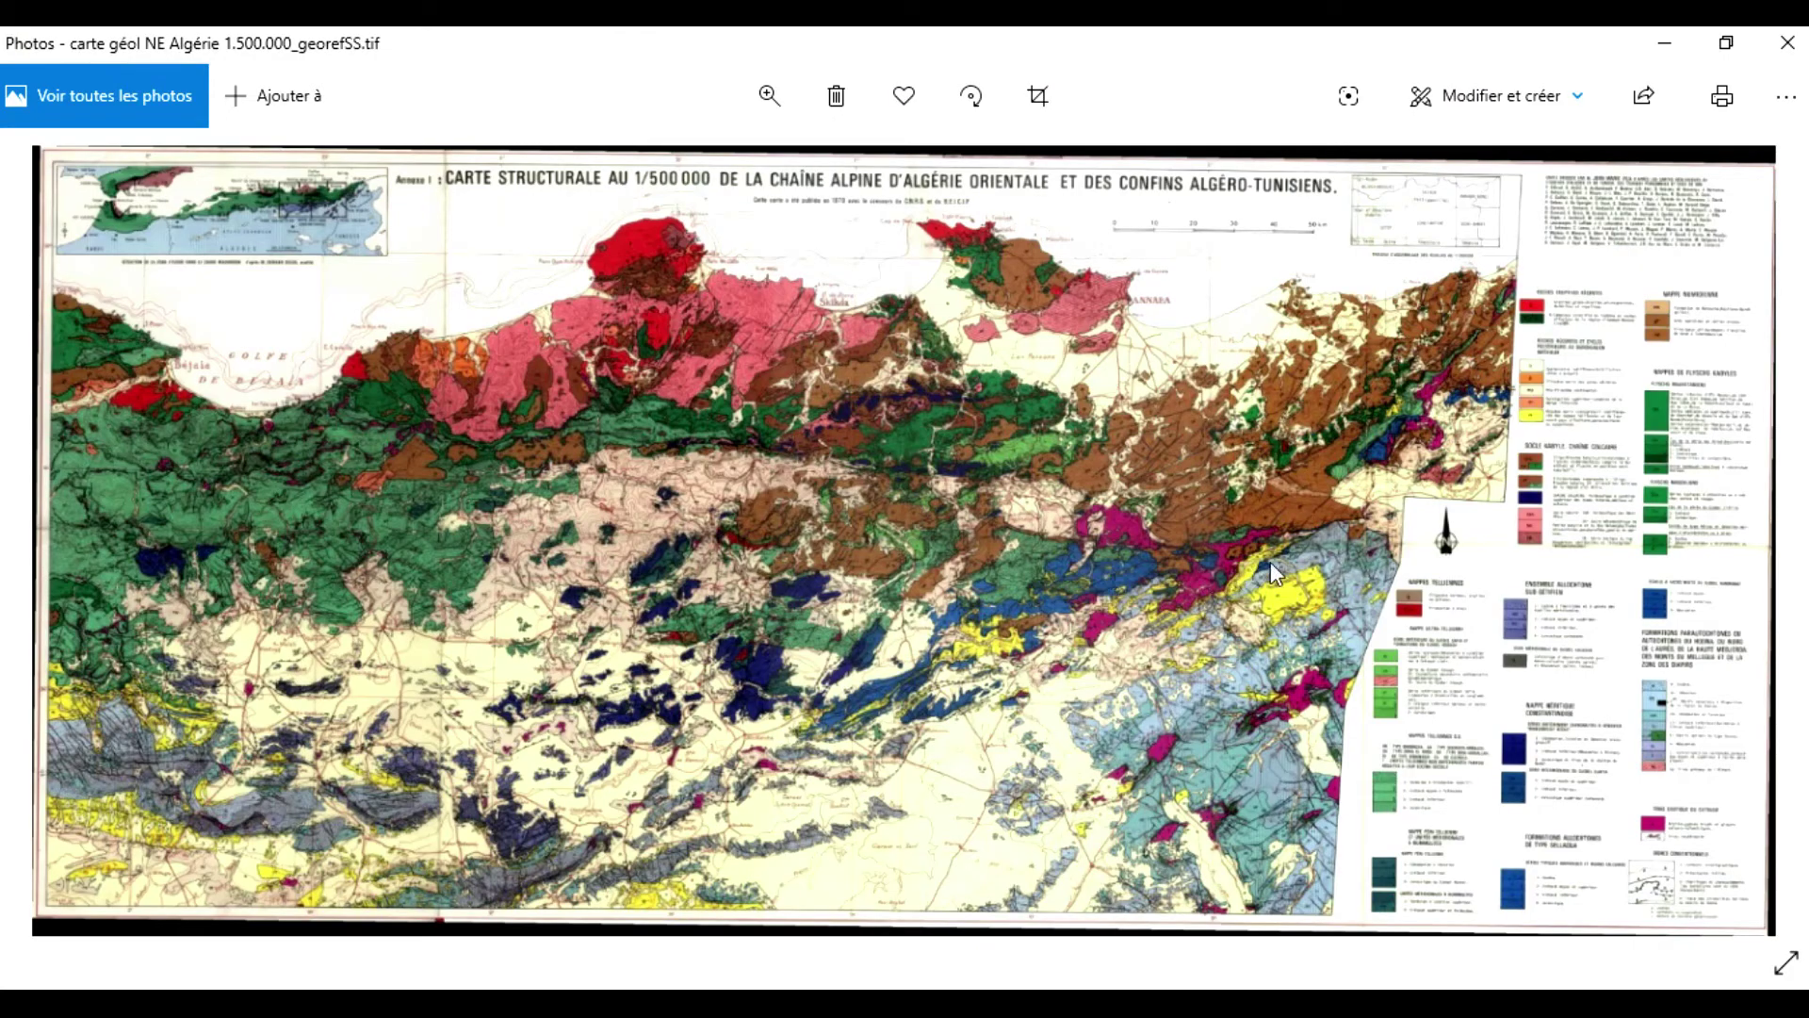
{"action": "scroll", "coordinate": [1378, 520], "scroll_direction": "up", "scroll_amount": 2}
{"action": "scroll", "coordinate": [1383, 520], "scroll_direction": "up", "scroll_amount": 2}
{"action": "left_click_drag", "start_coordinate": [1329, 341], "coordinate": [1332, 646]}
{"action": "left_click_drag", "start_coordinate": [1324, 480], "coordinate": [1270, 629]}
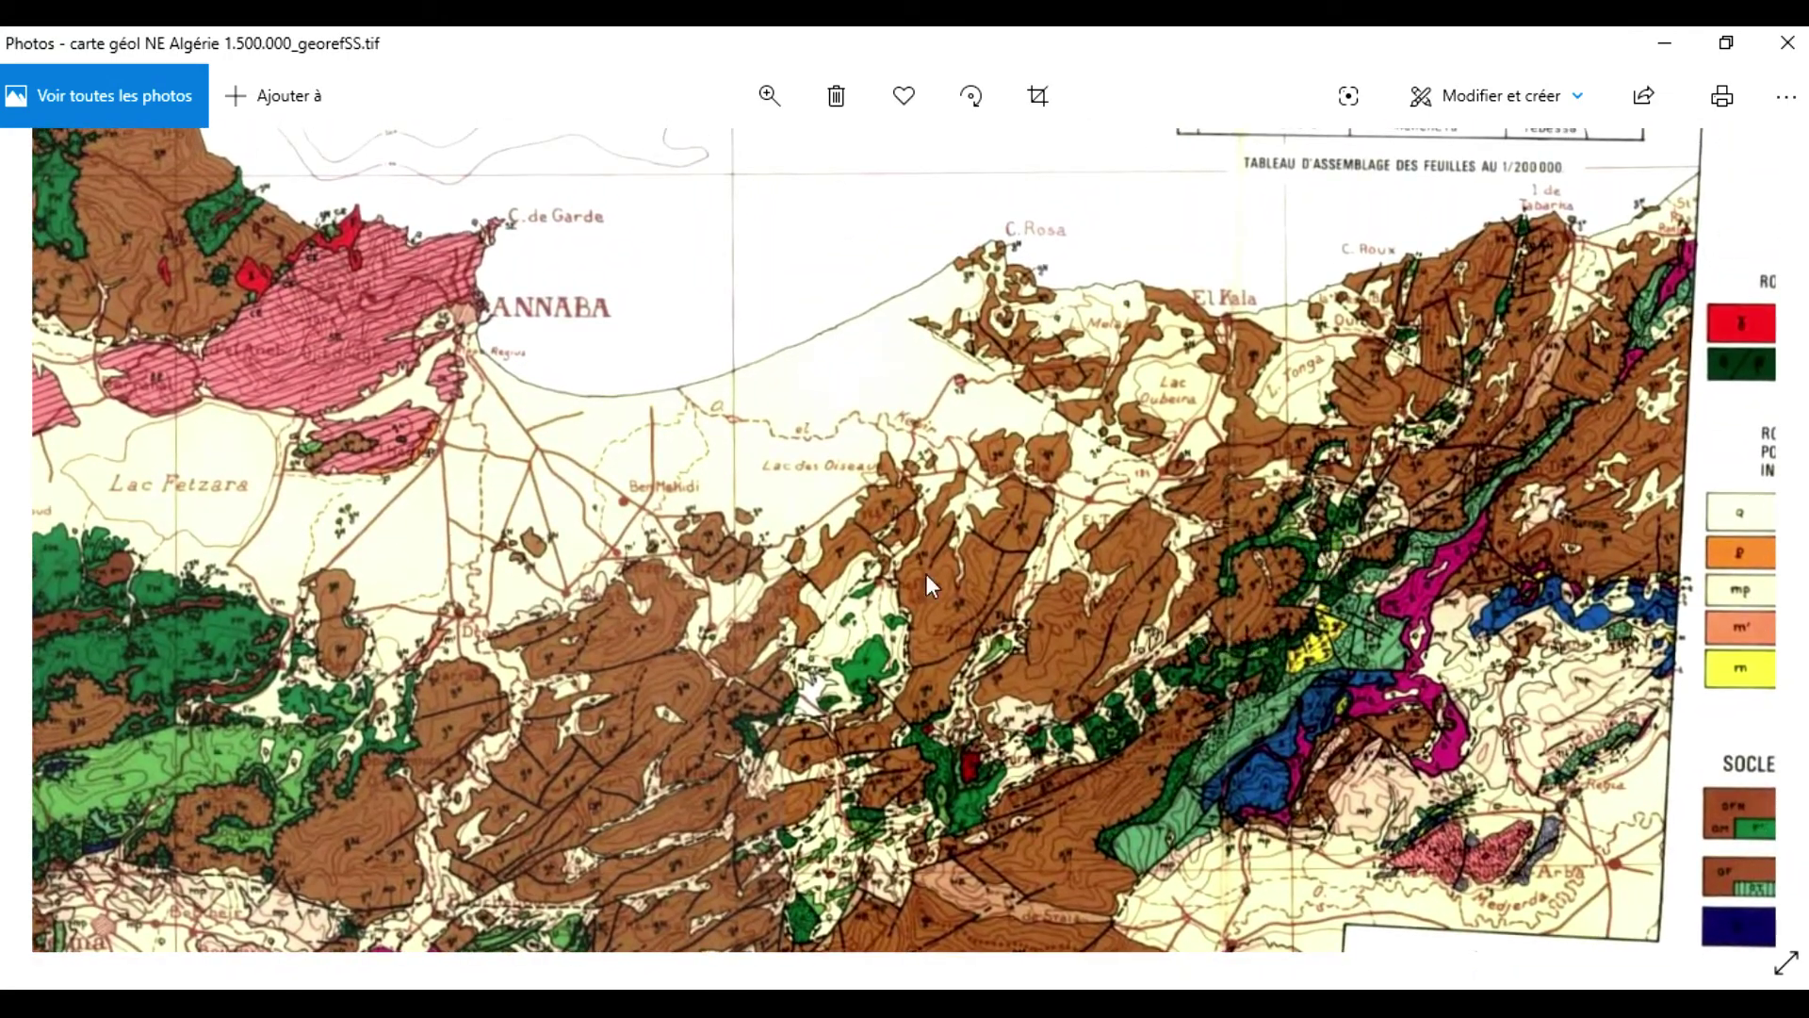
{"action": "left_click_drag", "start_coordinate": [803, 772], "coordinate": [816, 517]}
Examine the formations farther south on the structural map, down to the Taoura, M'Daourouch and Ouenza area
{"action": "scroll", "coordinate": [921, 518], "scroll_direction": "up", "scroll_amount": 3}
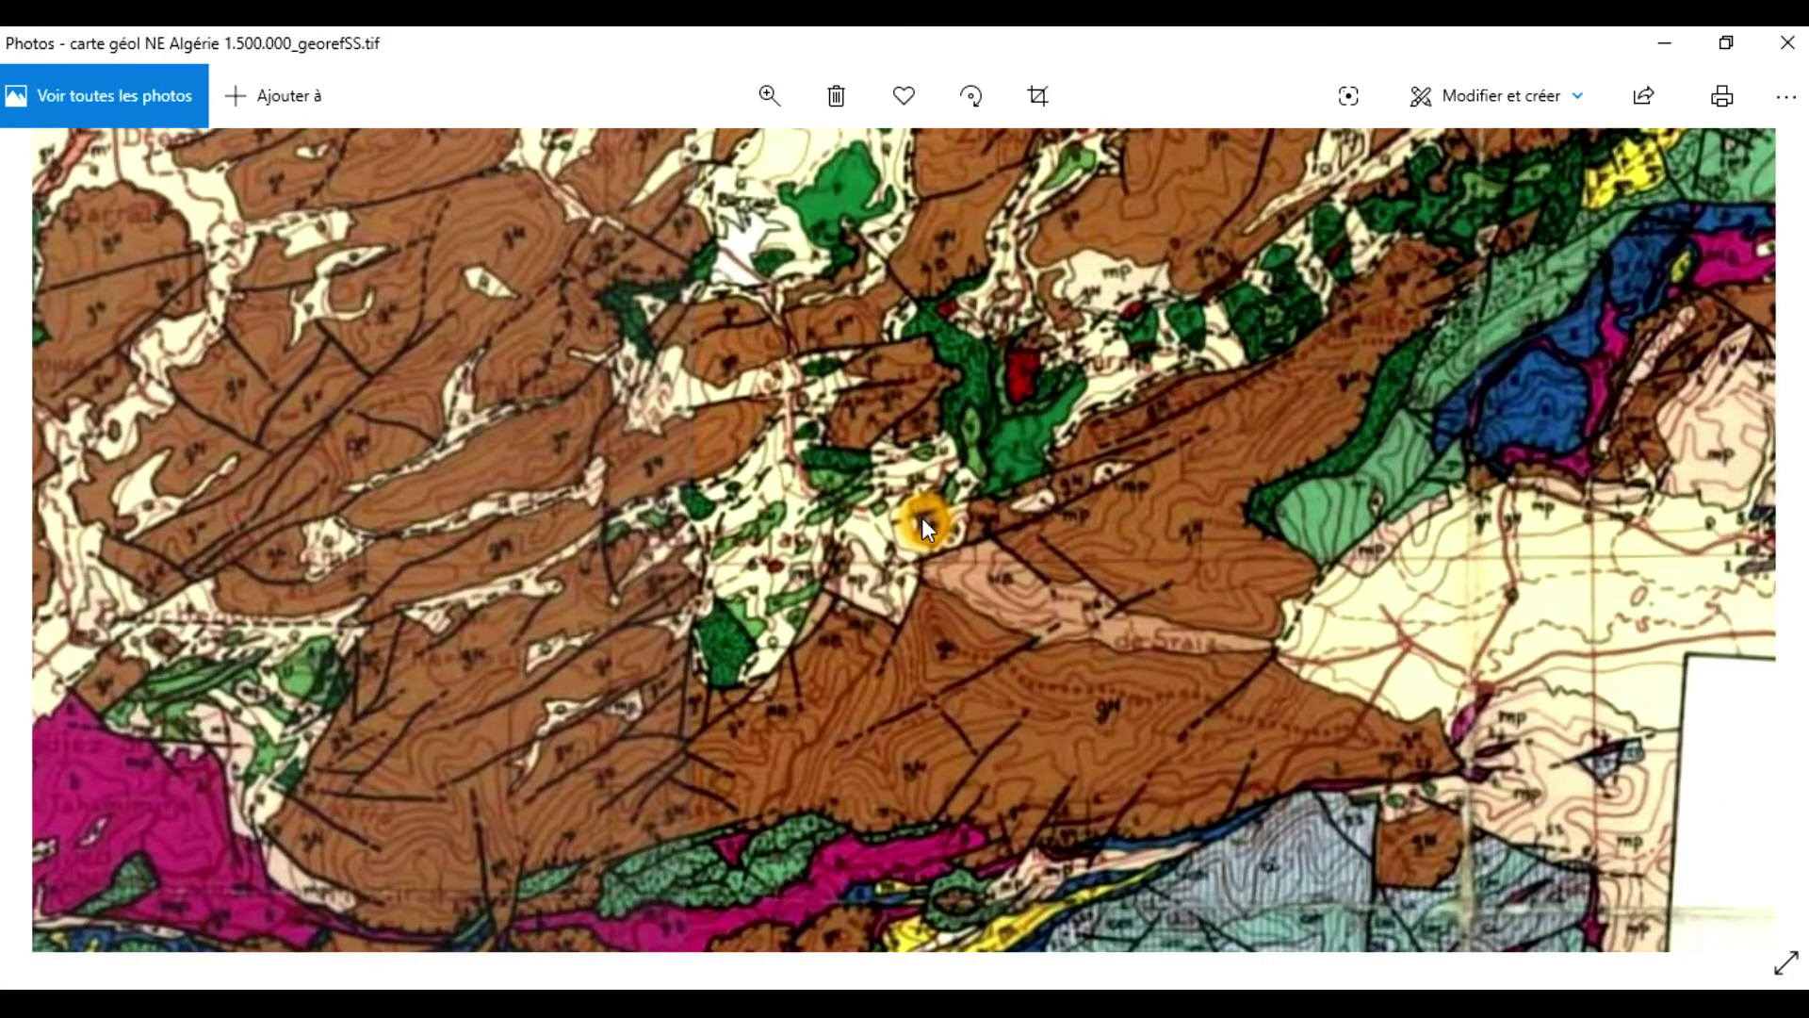
{"action": "left_click_drag", "start_coordinate": [922, 525], "coordinate": [1189, 598]}
{"action": "scroll", "coordinate": [1187, 591], "scroll_direction": "down", "scroll_amount": 1}
{"action": "scroll", "coordinate": [1173, 669], "scroll_direction": "down", "scroll_amount": 2}
{"action": "left_click_drag", "start_coordinate": [1173, 671], "coordinate": [1093, 501]}
{"action": "scroll", "coordinate": [1104, 657], "scroll_direction": "up", "scroll_amount": 2}
{"action": "scroll", "coordinate": [1108, 654], "scroll_direction": "up", "scroll_amount": 1}
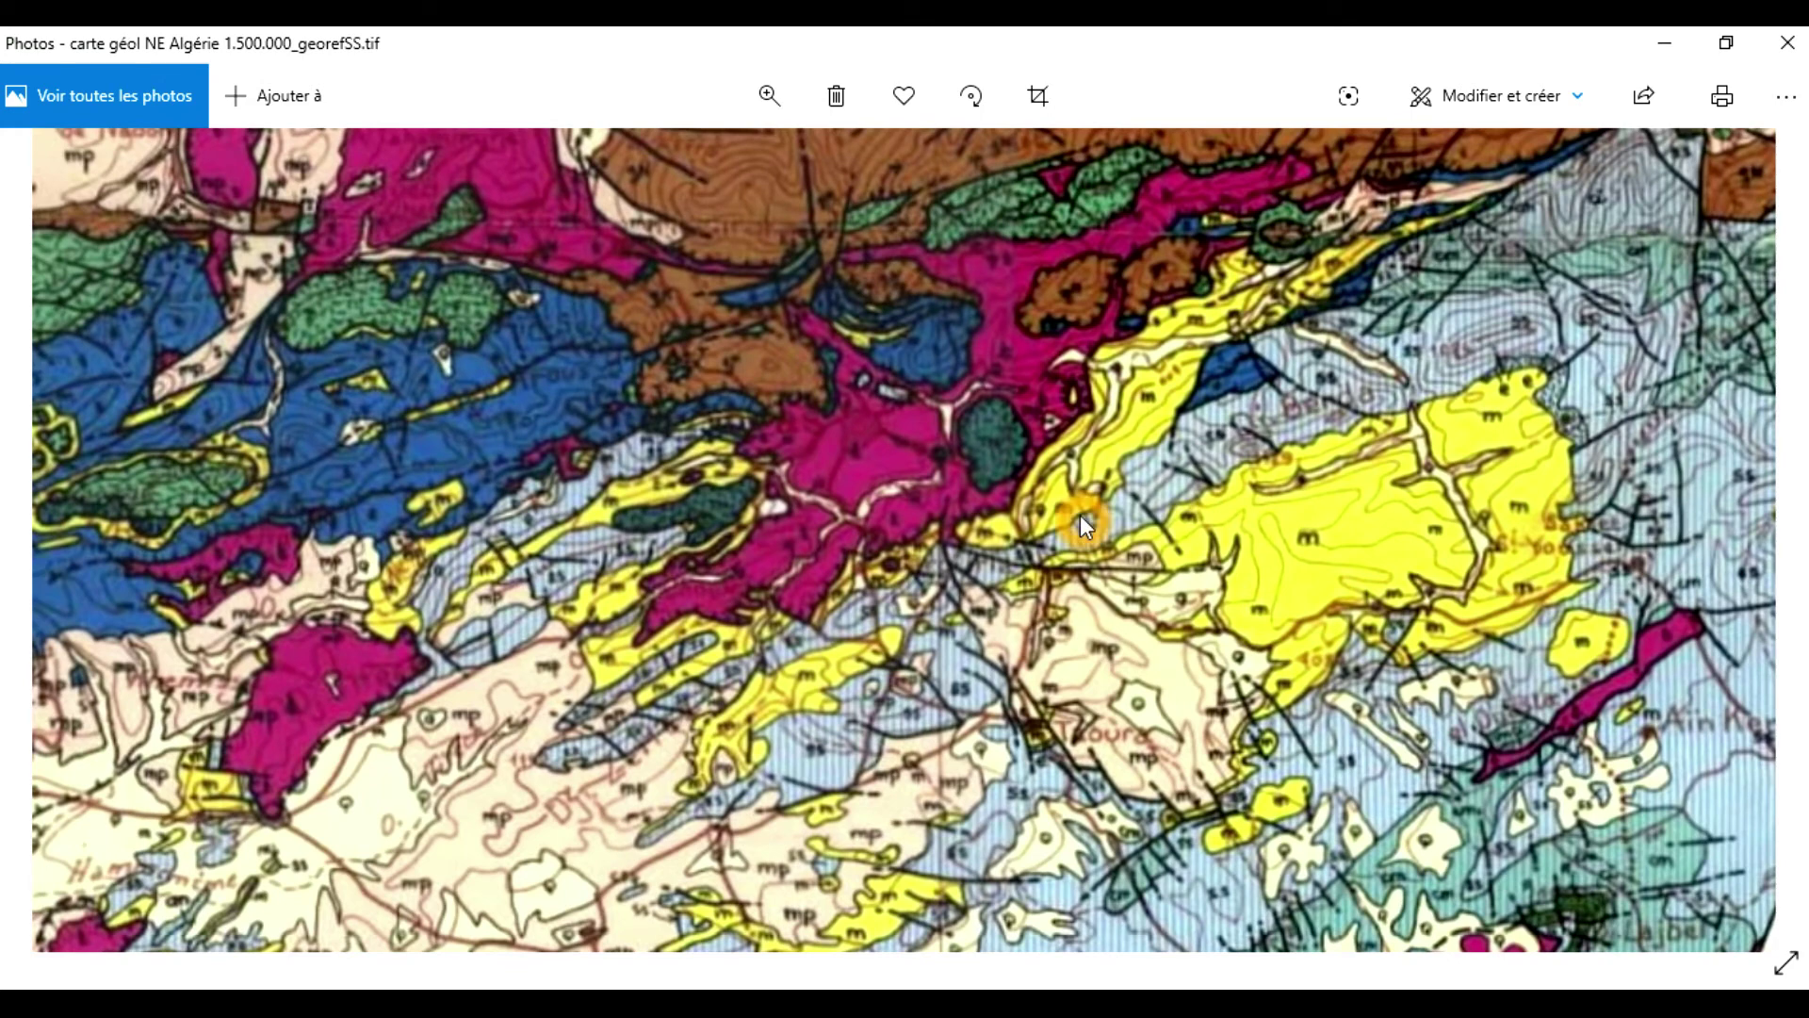
{"action": "left_click_drag", "start_coordinate": [1080, 512], "coordinate": [1137, 300]}
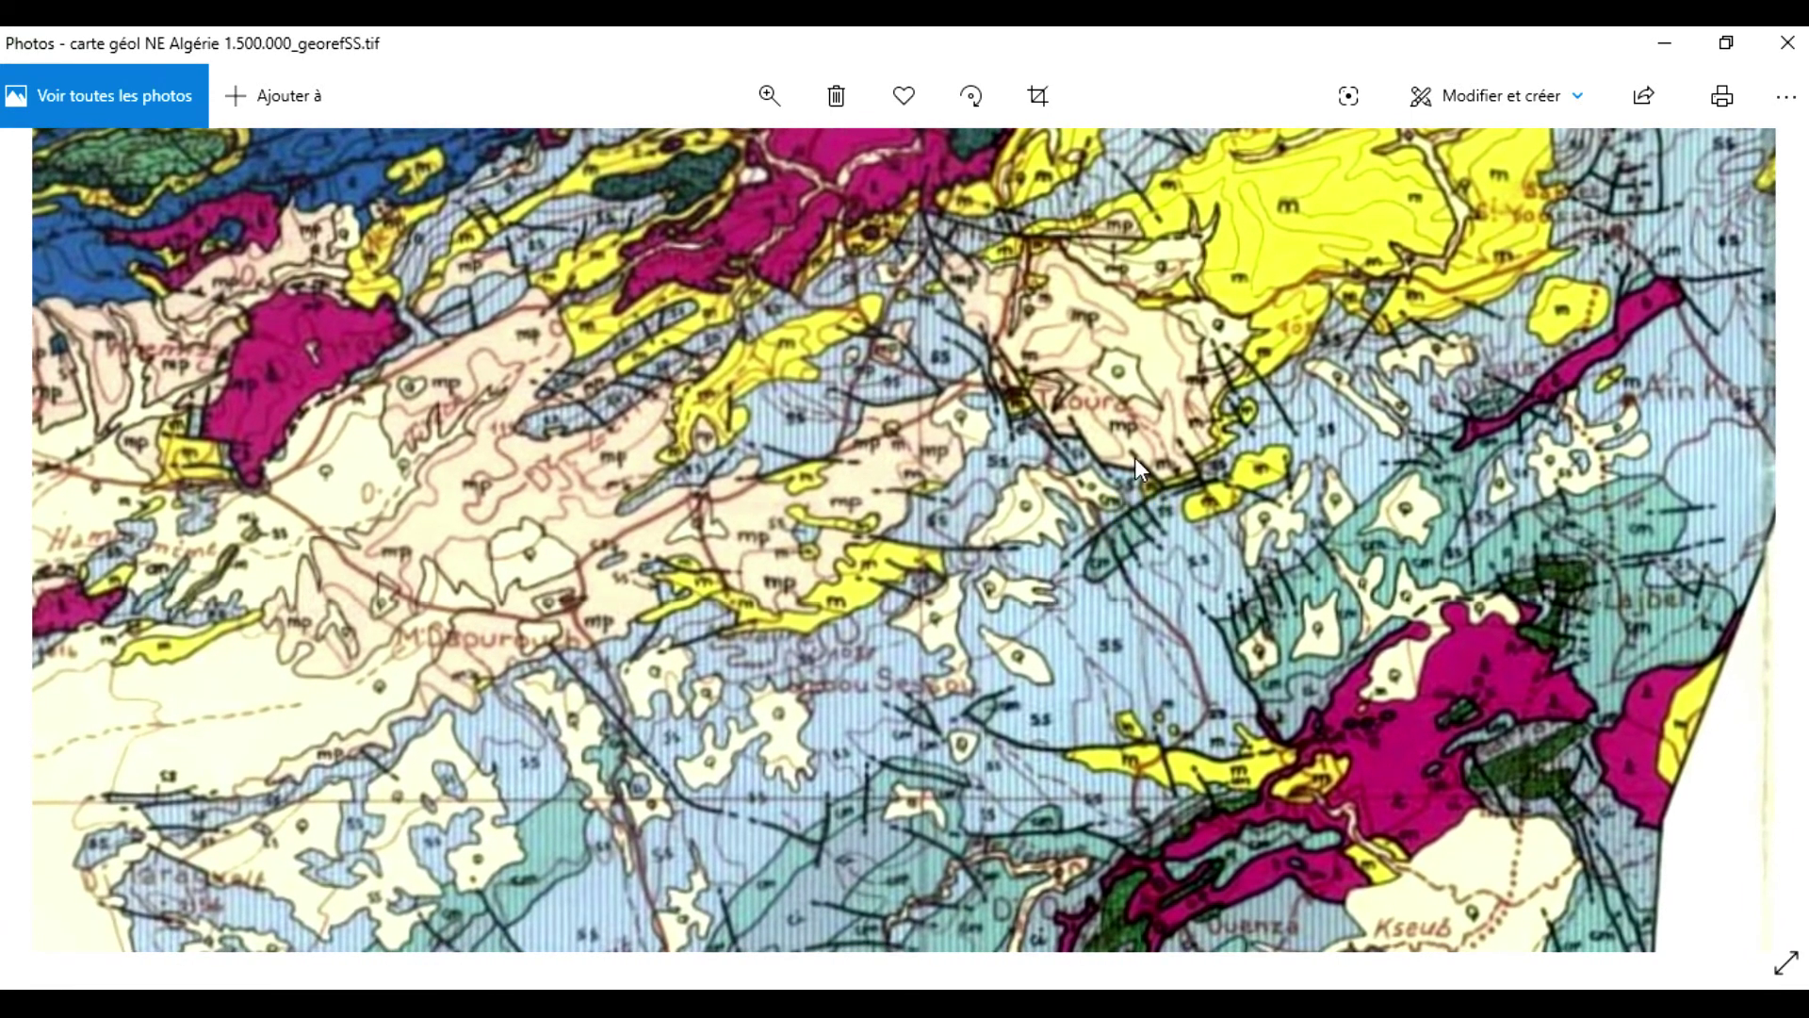
Close the structural map, minimize the PowerPoint presentation and view the resize_data raster in ENVI at a larger scale
{"action": "left_click", "coordinate": [1762, 47]}
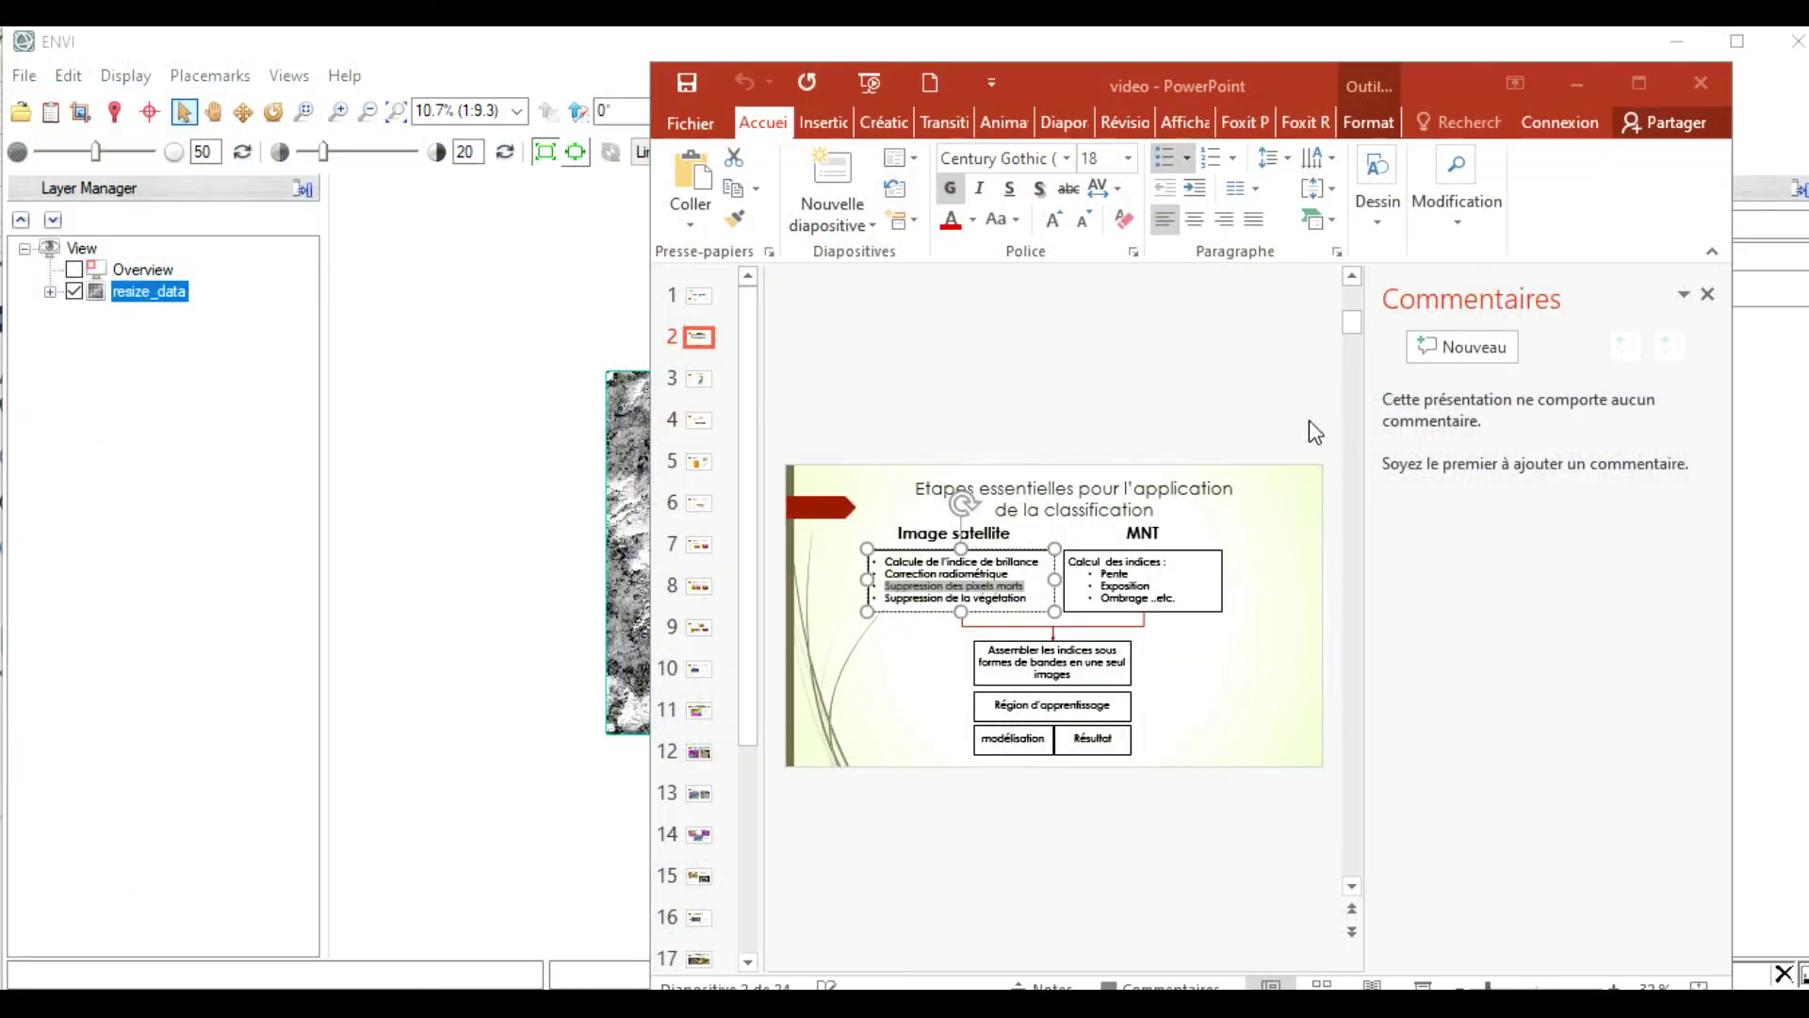
{"action": "left_click", "coordinate": [1576, 85]}
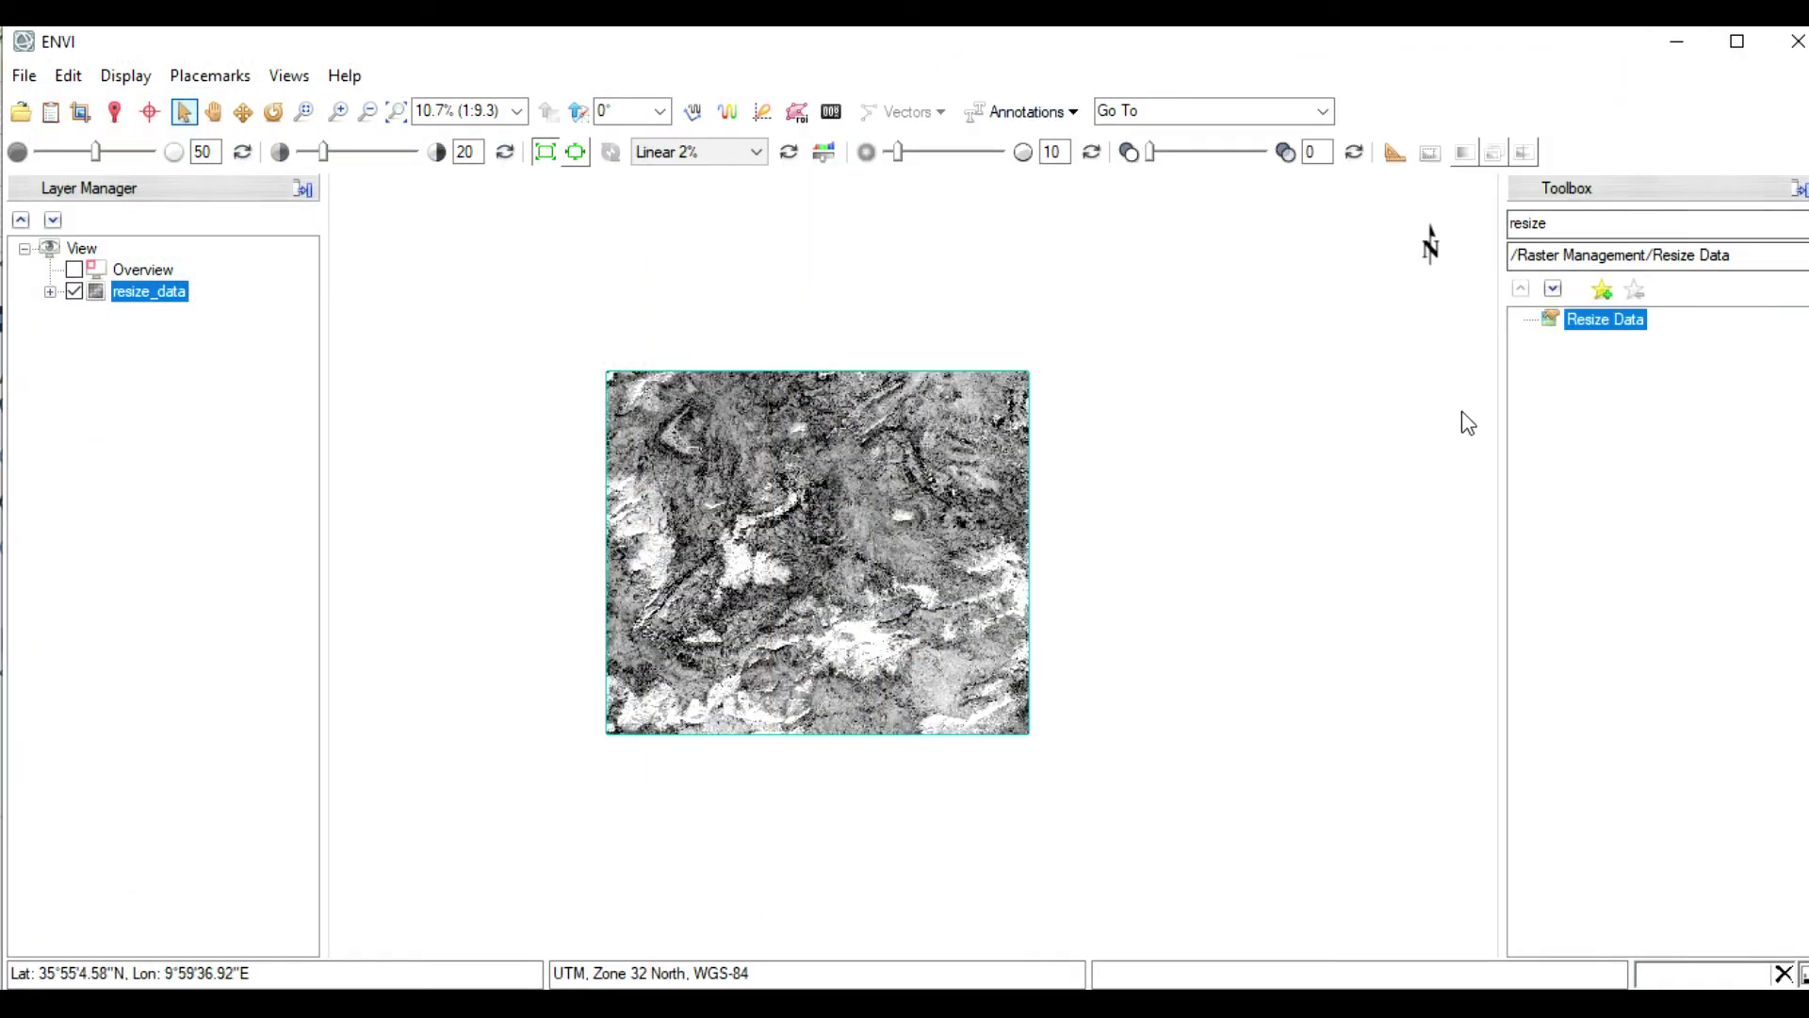
{"action": "scroll", "coordinate": [769, 530], "scroll_direction": "up", "scroll_amount": 3}
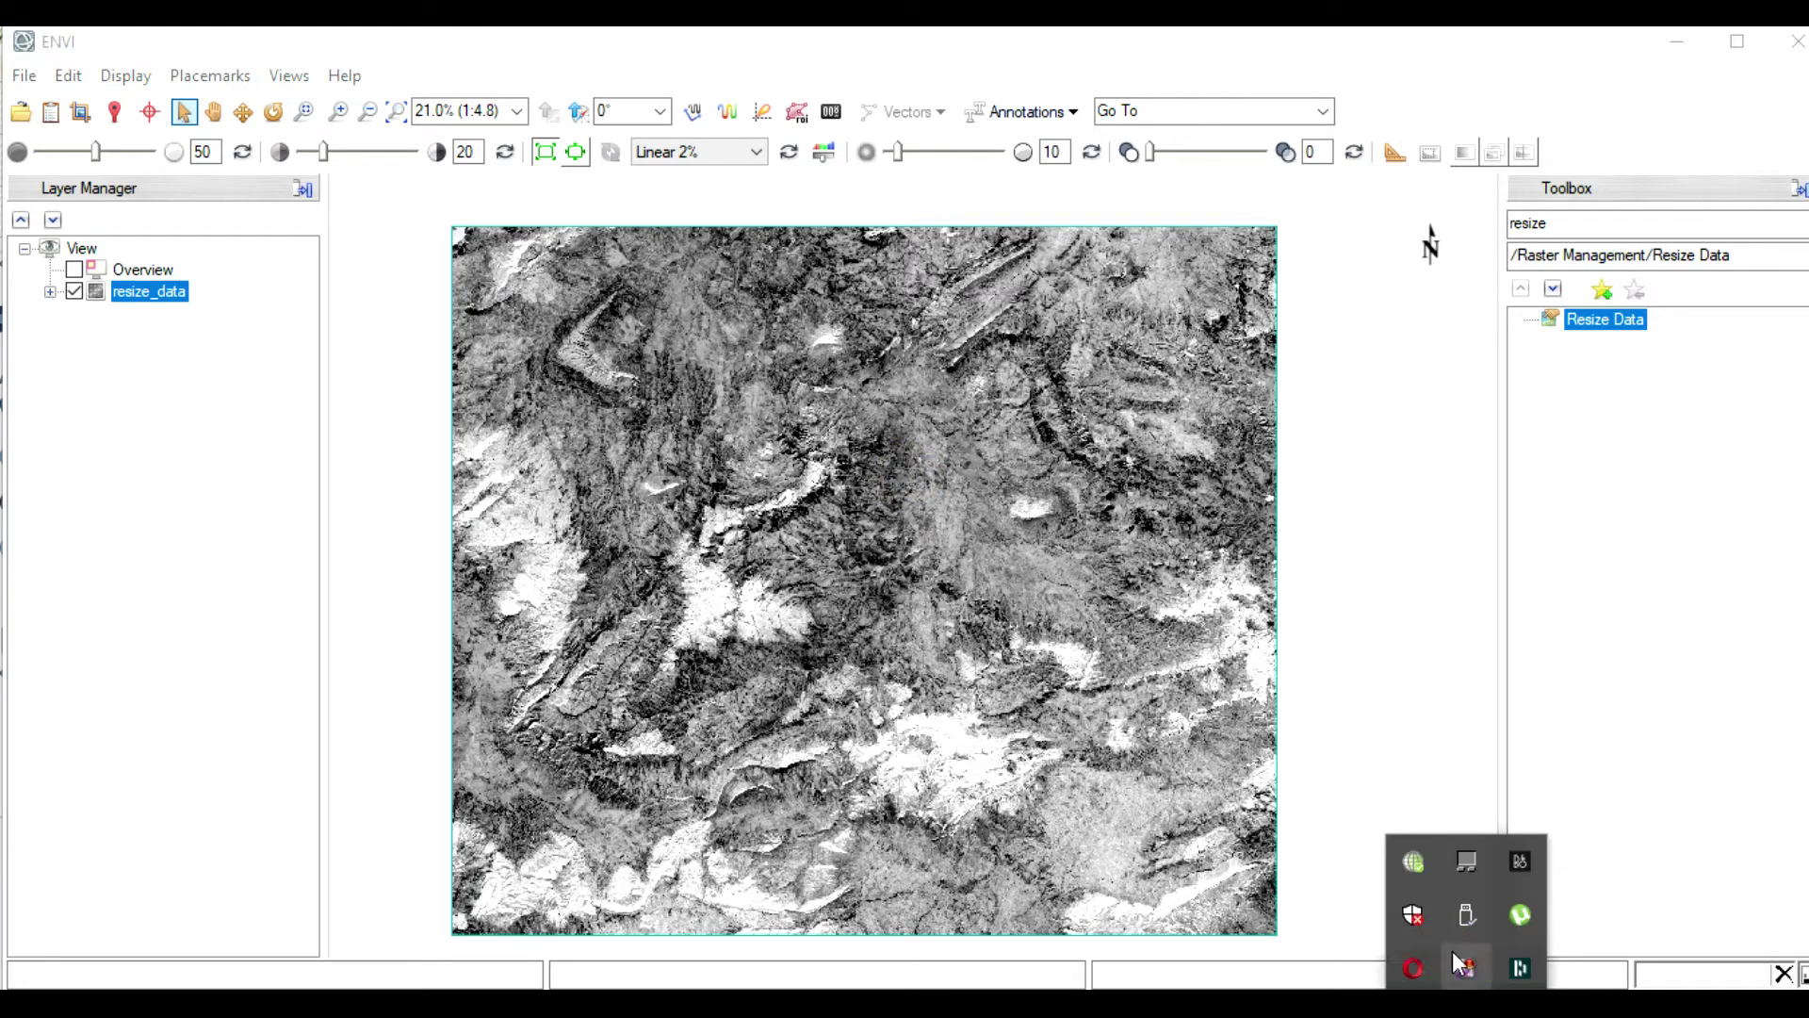
{"action": "right_click", "coordinate": [1459, 960]}
{"action": "left_click", "coordinate": [1303, 856]}
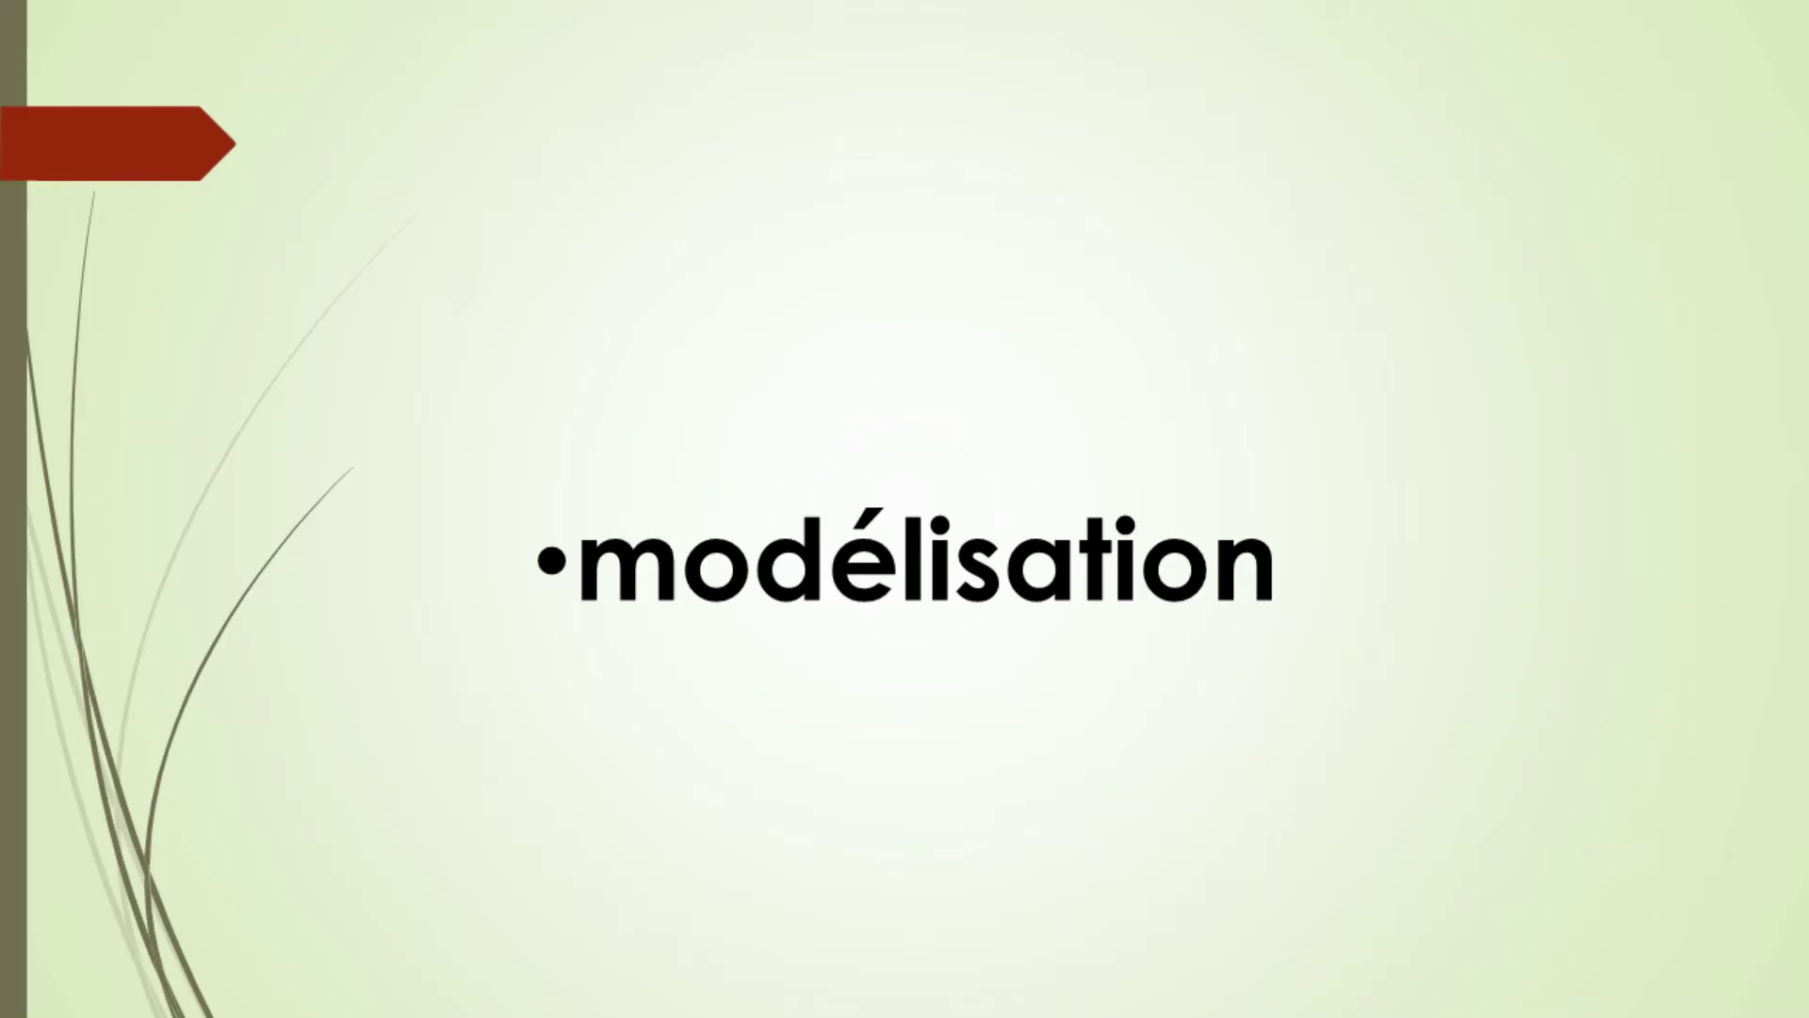
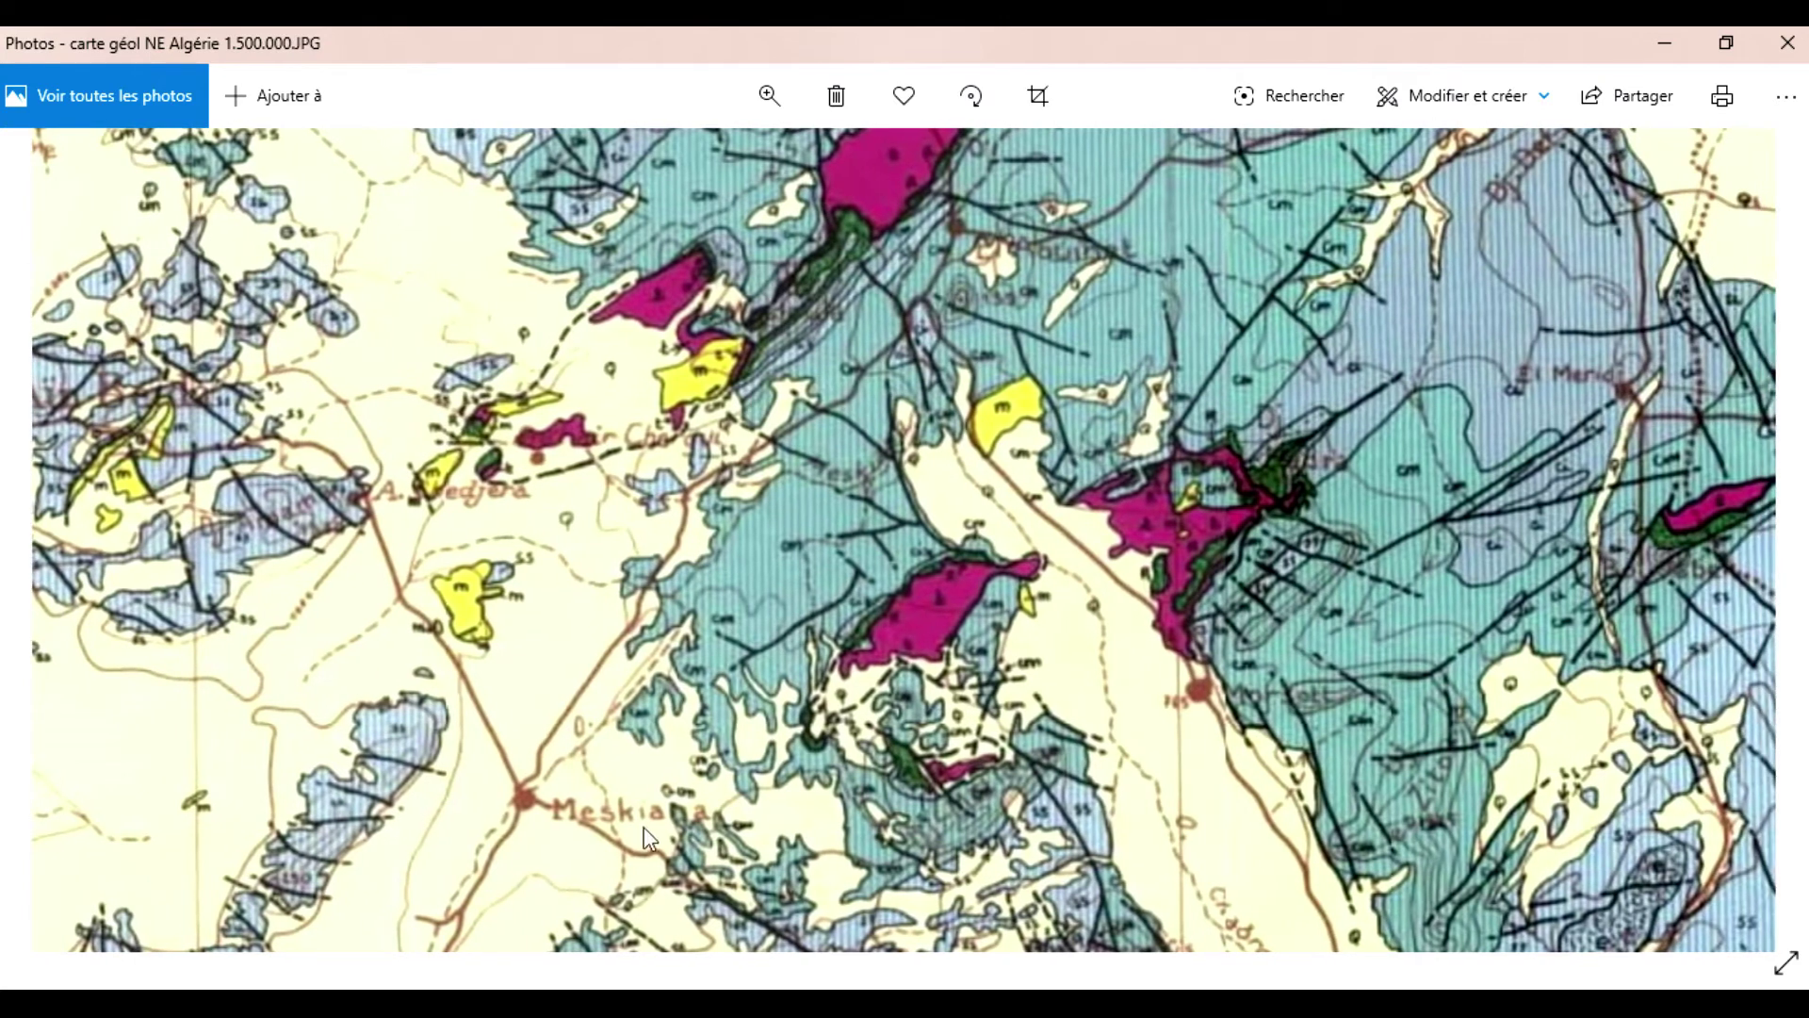
Examine the 1:500,000 geological map from the Meskiana area up to Ouenza, at a smaller scale
{"action": "left_click", "coordinate": [775, 96]}
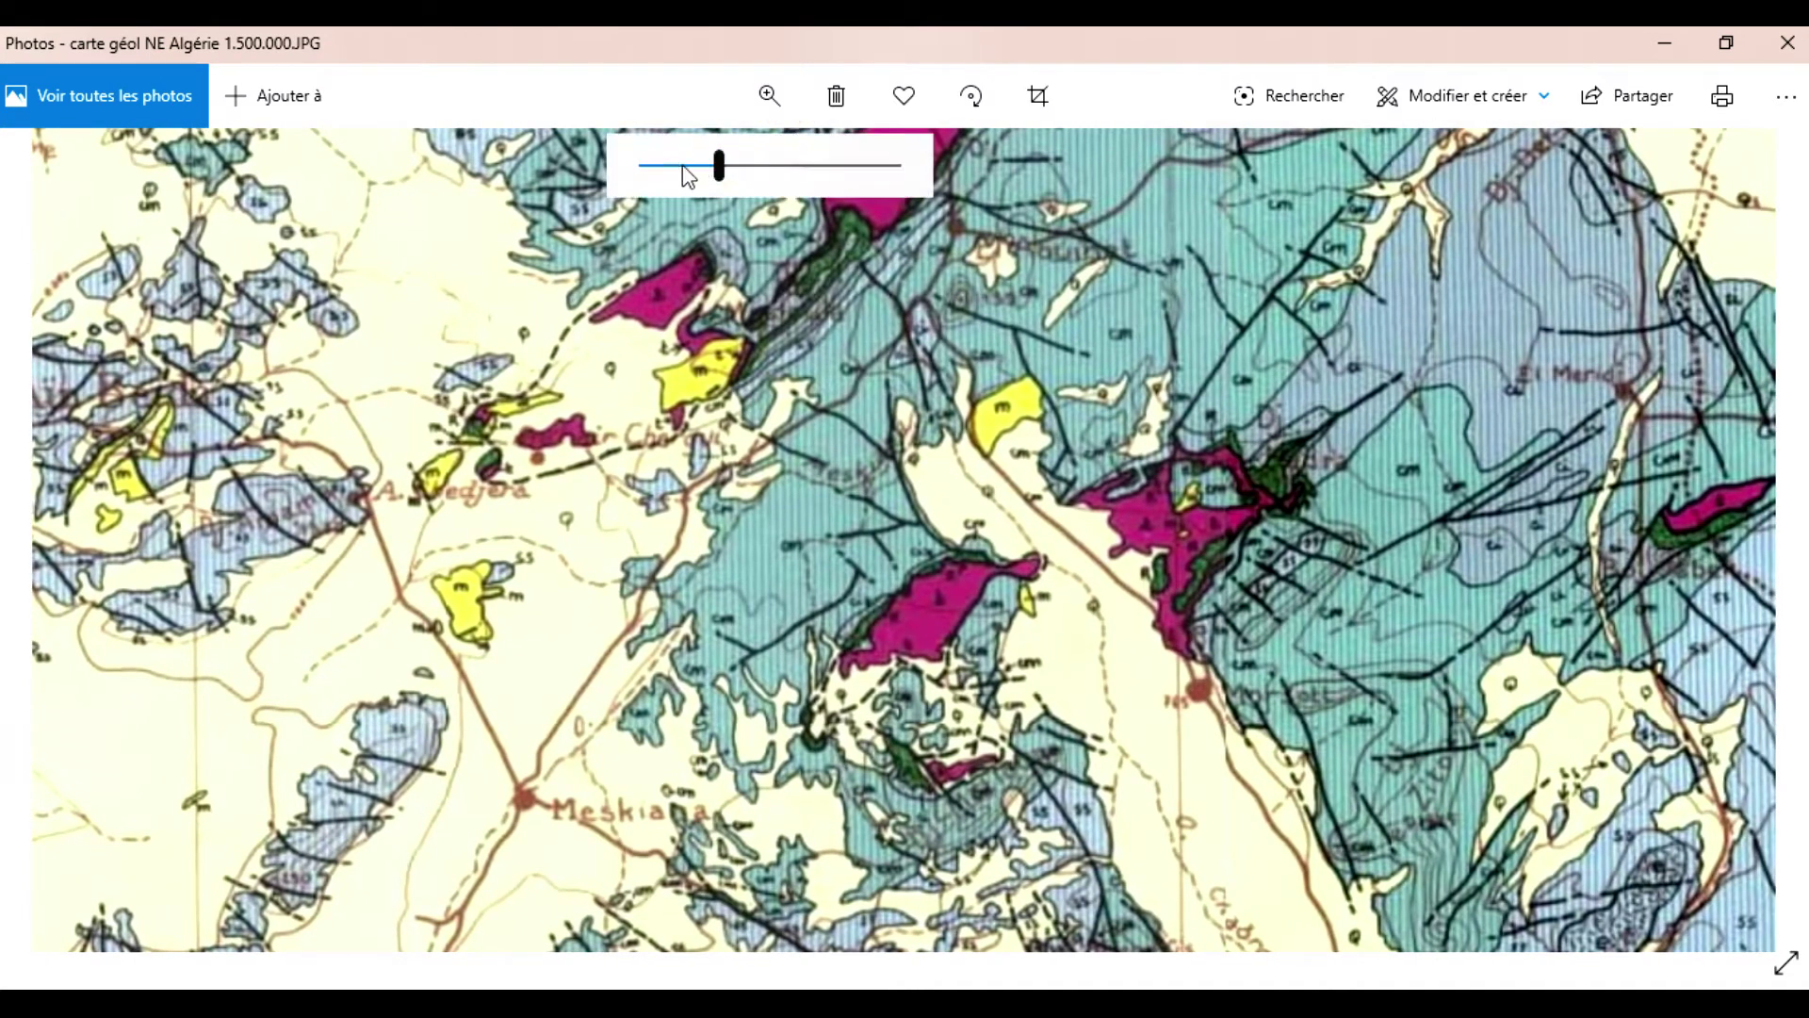
{"action": "left_click_drag", "start_coordinate": [717, 165], "coordinate": [694, 167]}
{"action": "left_click_drag", "start_coordinate": [1176, 381], "coordinate": [854, 546]}
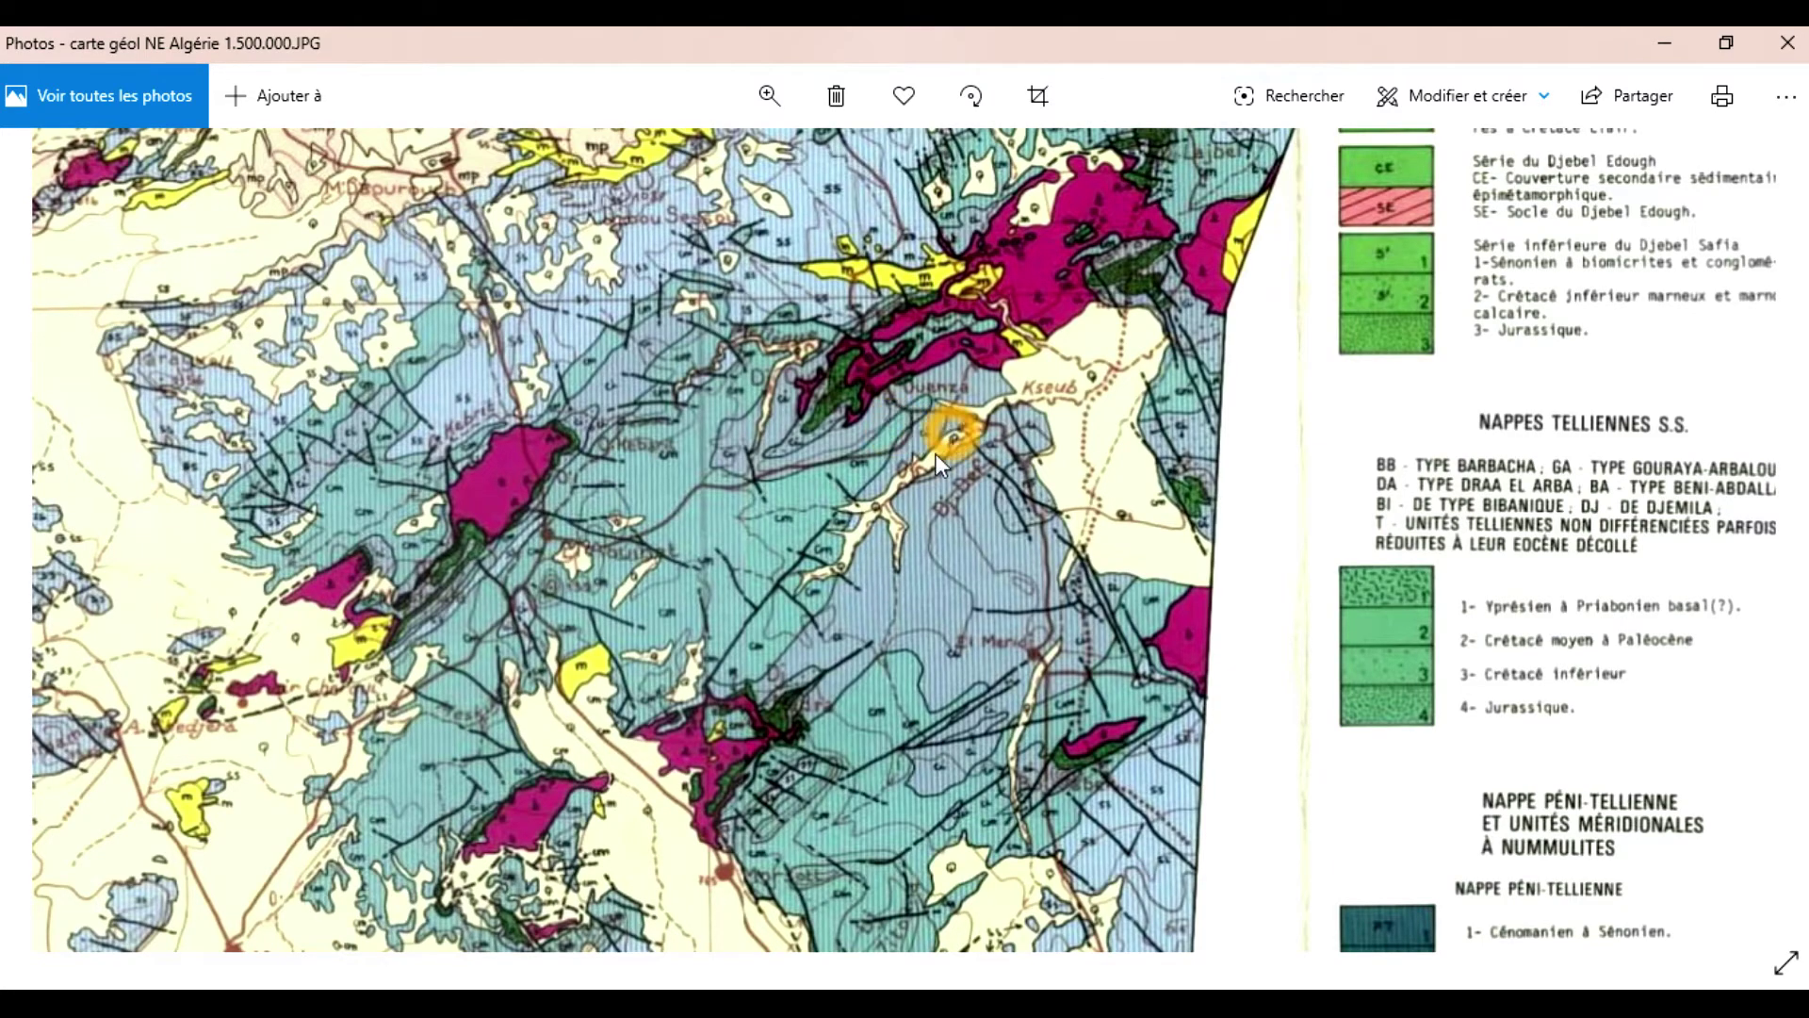
Switch to QGIS and compare the coloured training polygons around Ouenza with the geological map's formations
{"action": "key", "text": "alt+Tab"}
{"action": "left_click", "coordinate": [1145, 727]}
{"action": "left_click_drag", "start_coordinate": [1191, 517], "coordinate": [1066, 657]}
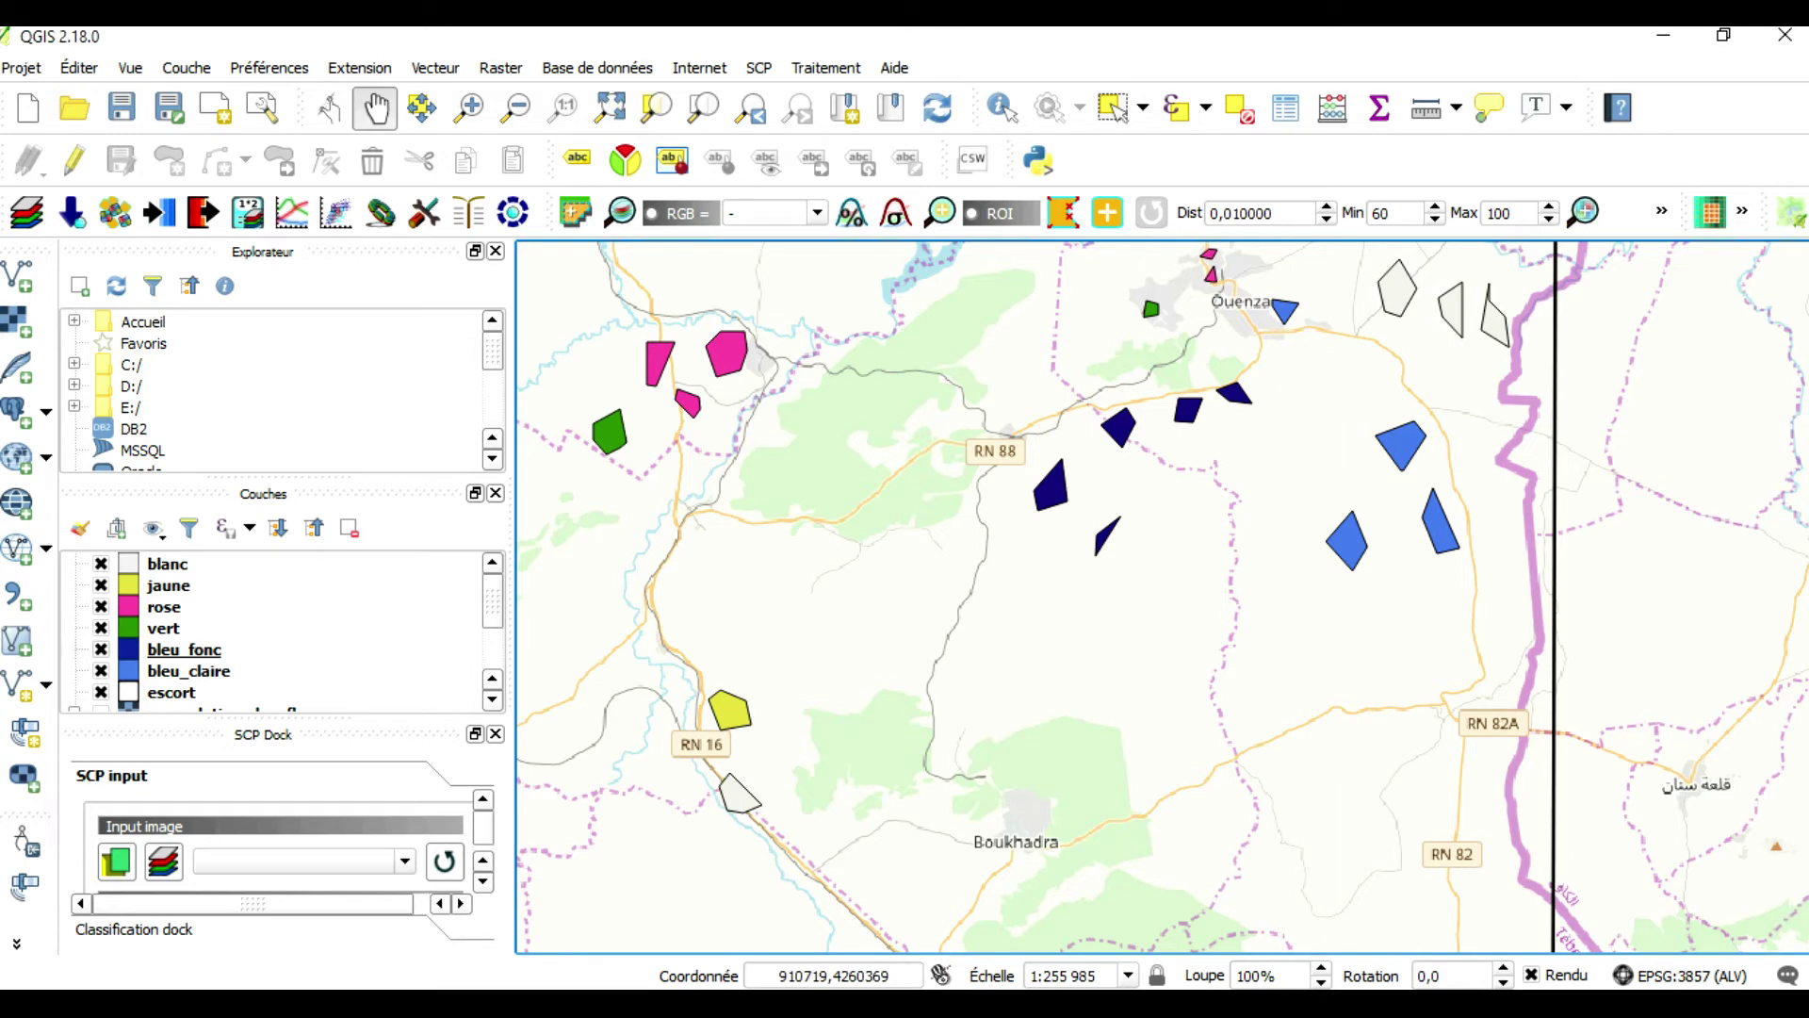
{"action": "mouse_move", "coordinate": [1269, 1003]}
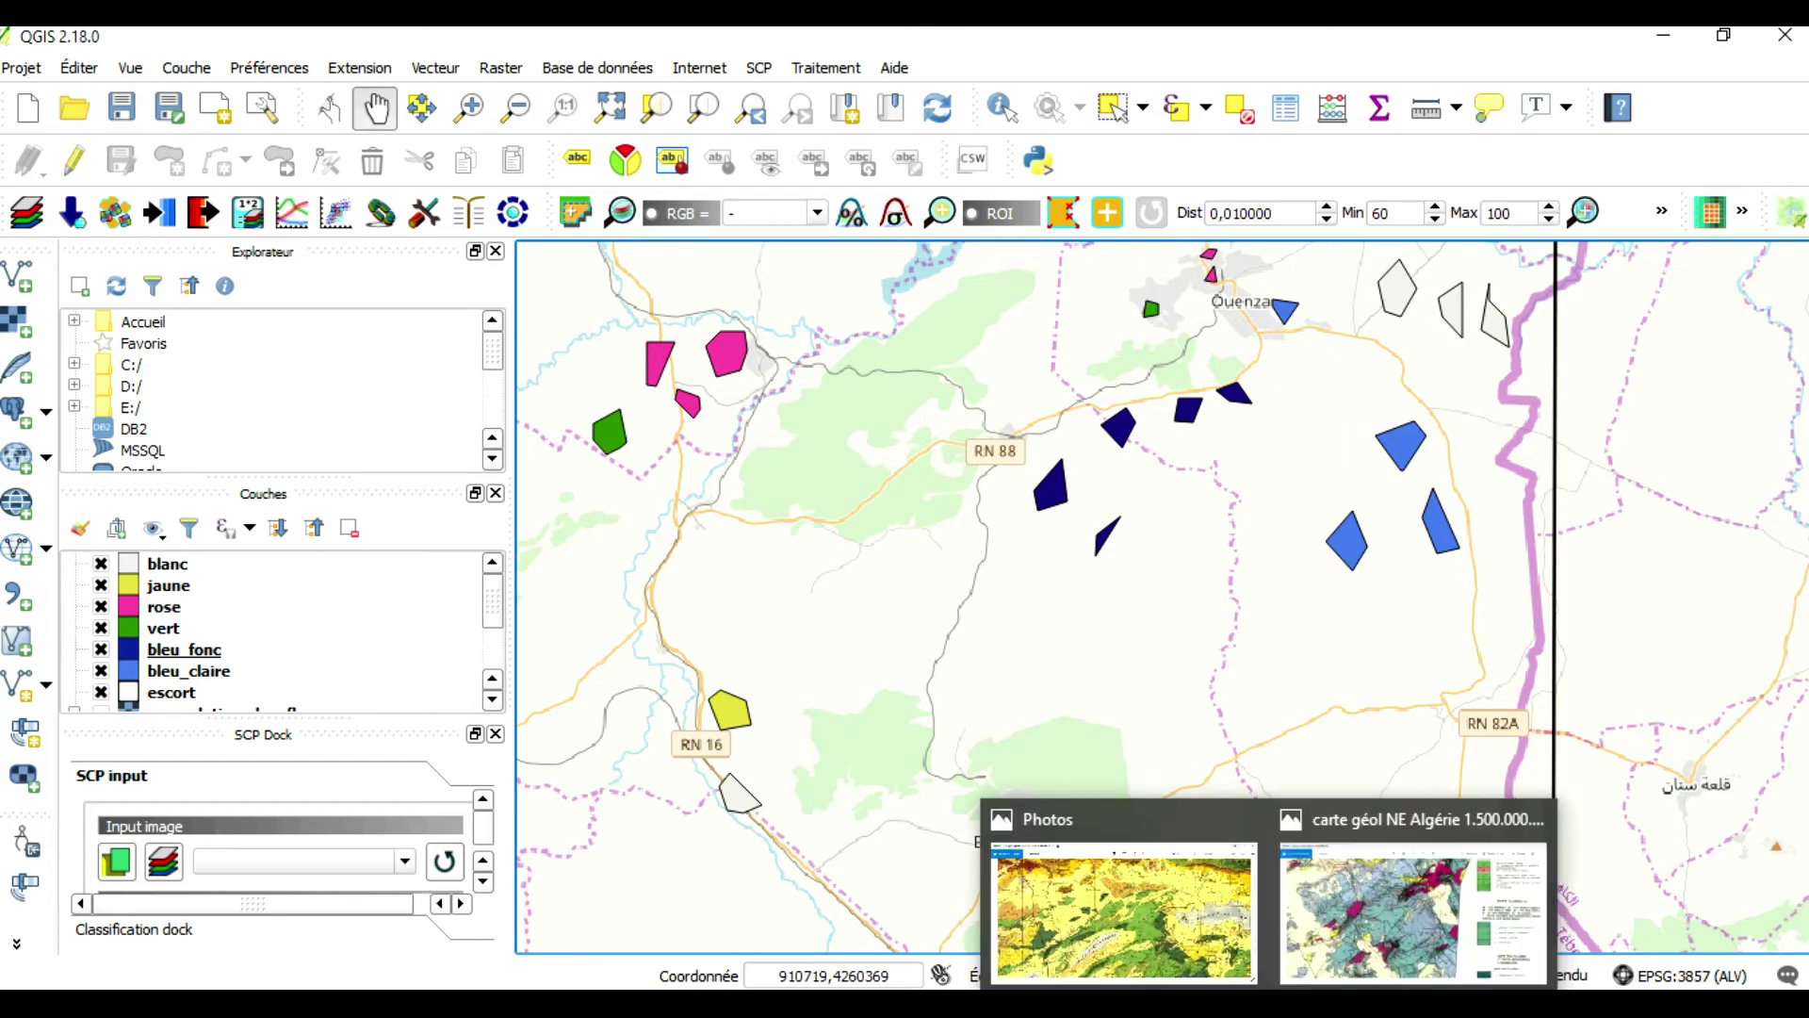
{"action": "mouse_move", "coordinate": [1348, 934]}
{"action": "left_click", "coordinate": [1260, 510]}
{"action": "left_click", "coordinate": [1261, 380]}
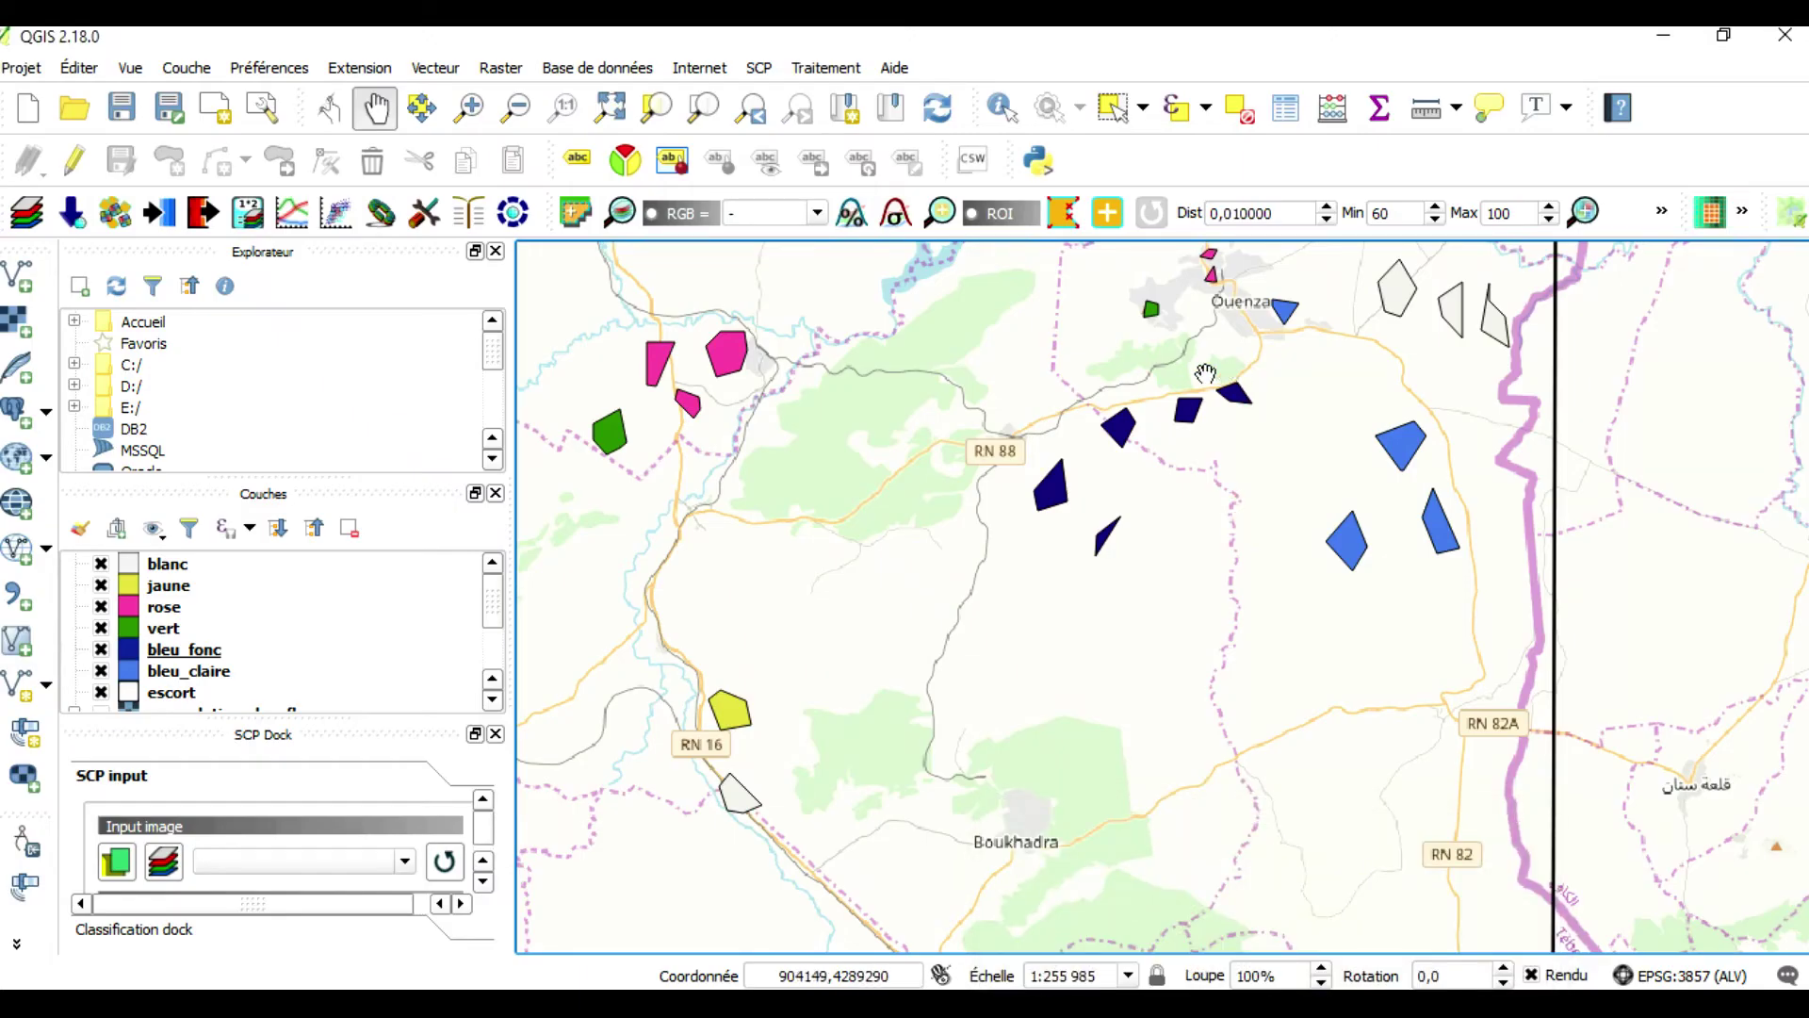
{"action": "left_click", "coordinate": [1190, 533]}
{"action": "left_click", "coordinate": [1146, 986]}
{"action": "left_click", "coordinate": [1163, 942]}
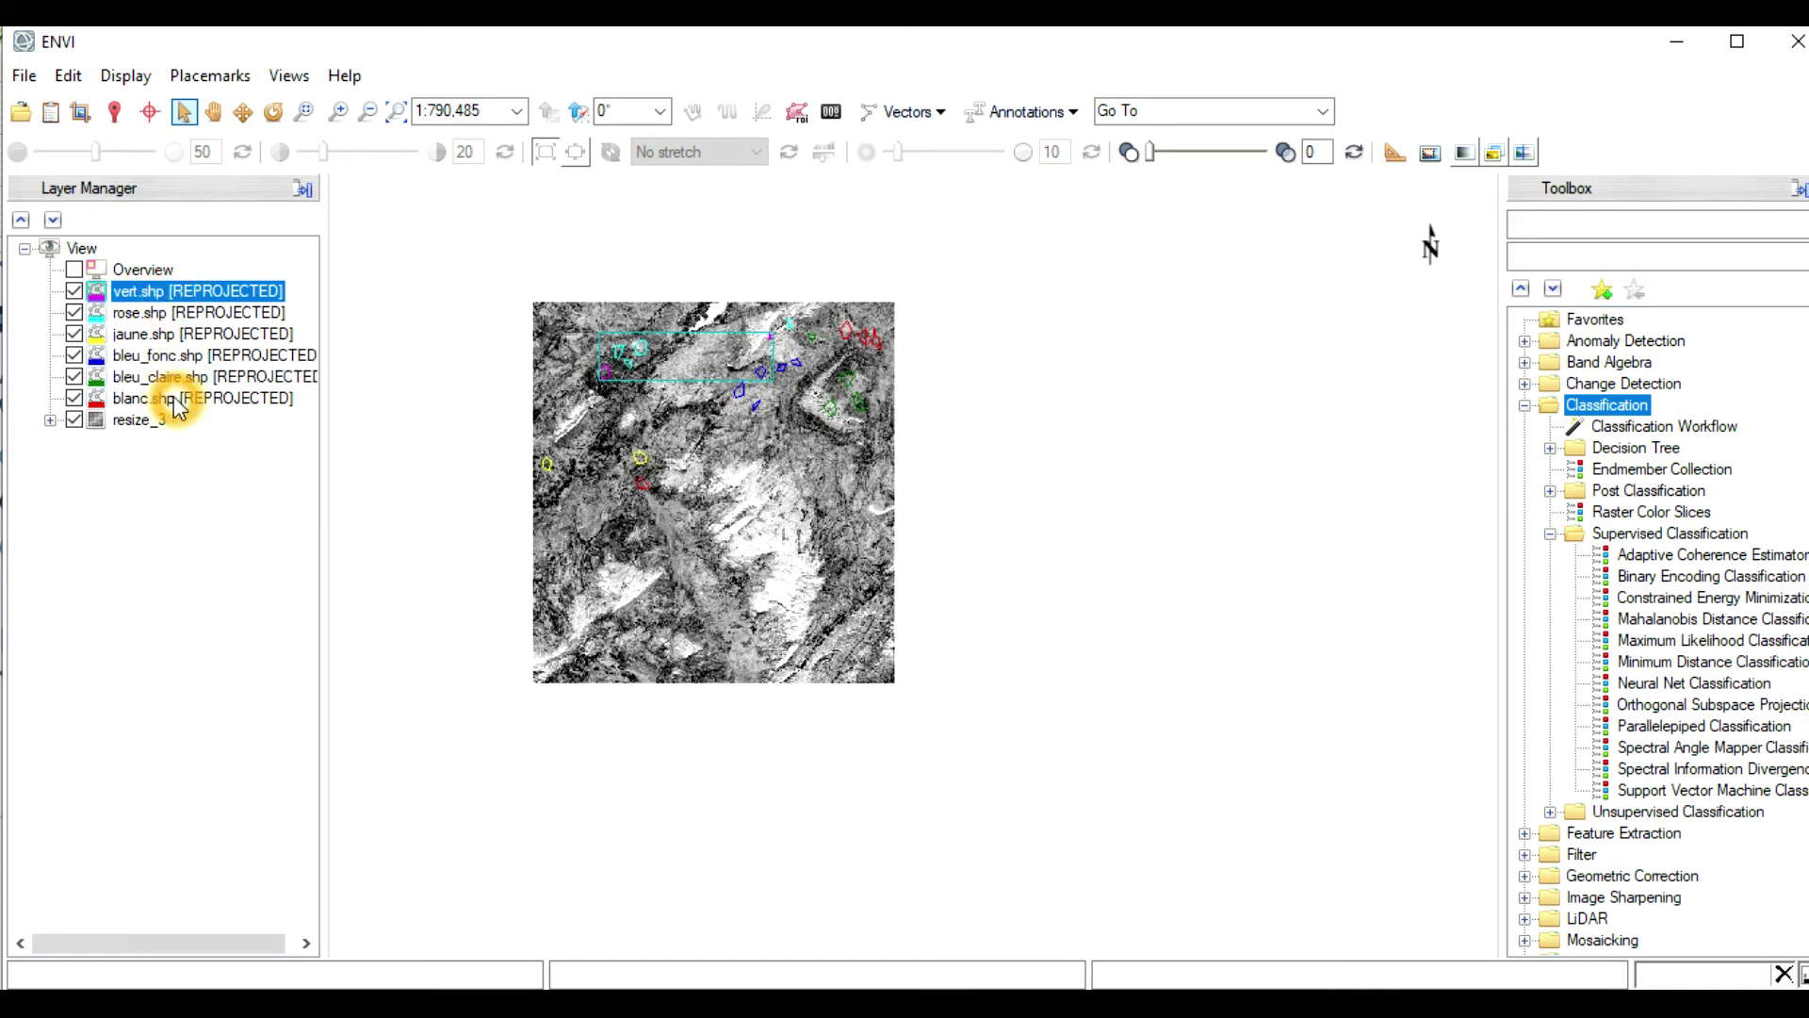
Open the Region of Interest (ROI) Tool for the resize_3 scene and place its window clear of the training polygons
{"action": "left_click", "coordinate": [172, 303]}
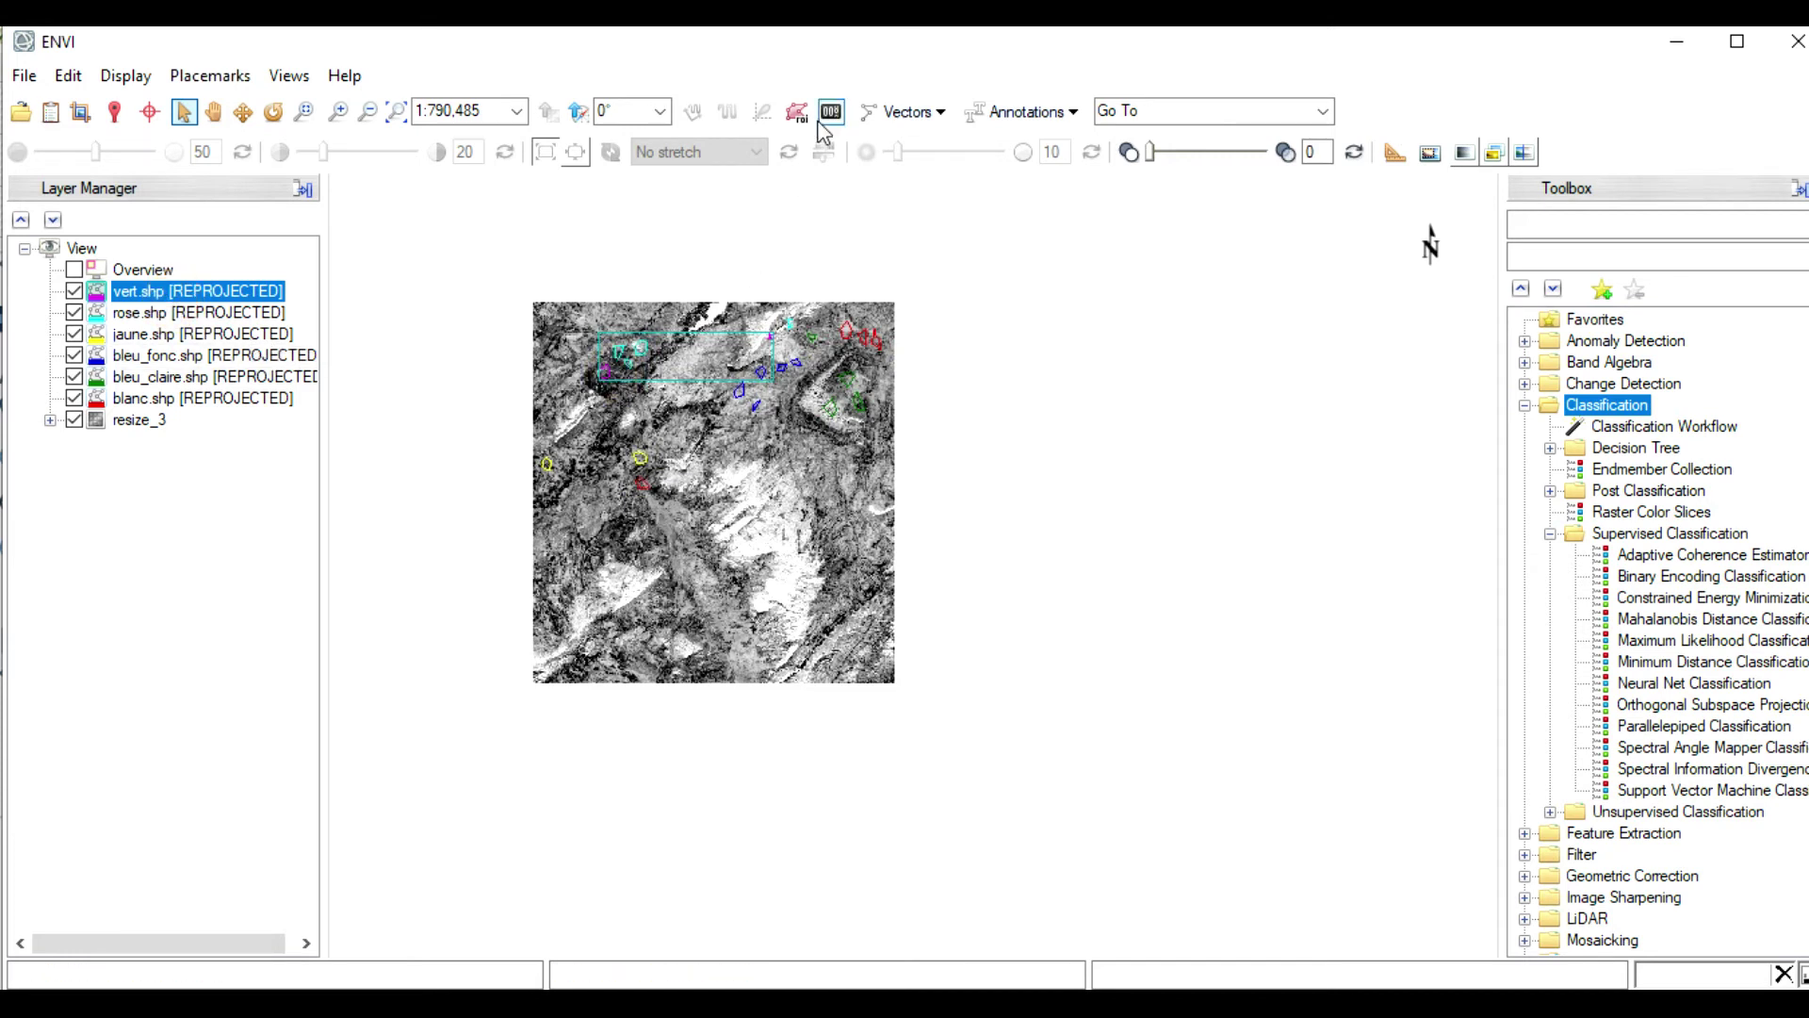
{"action": "left_click", "coordinate": [921, 113]}
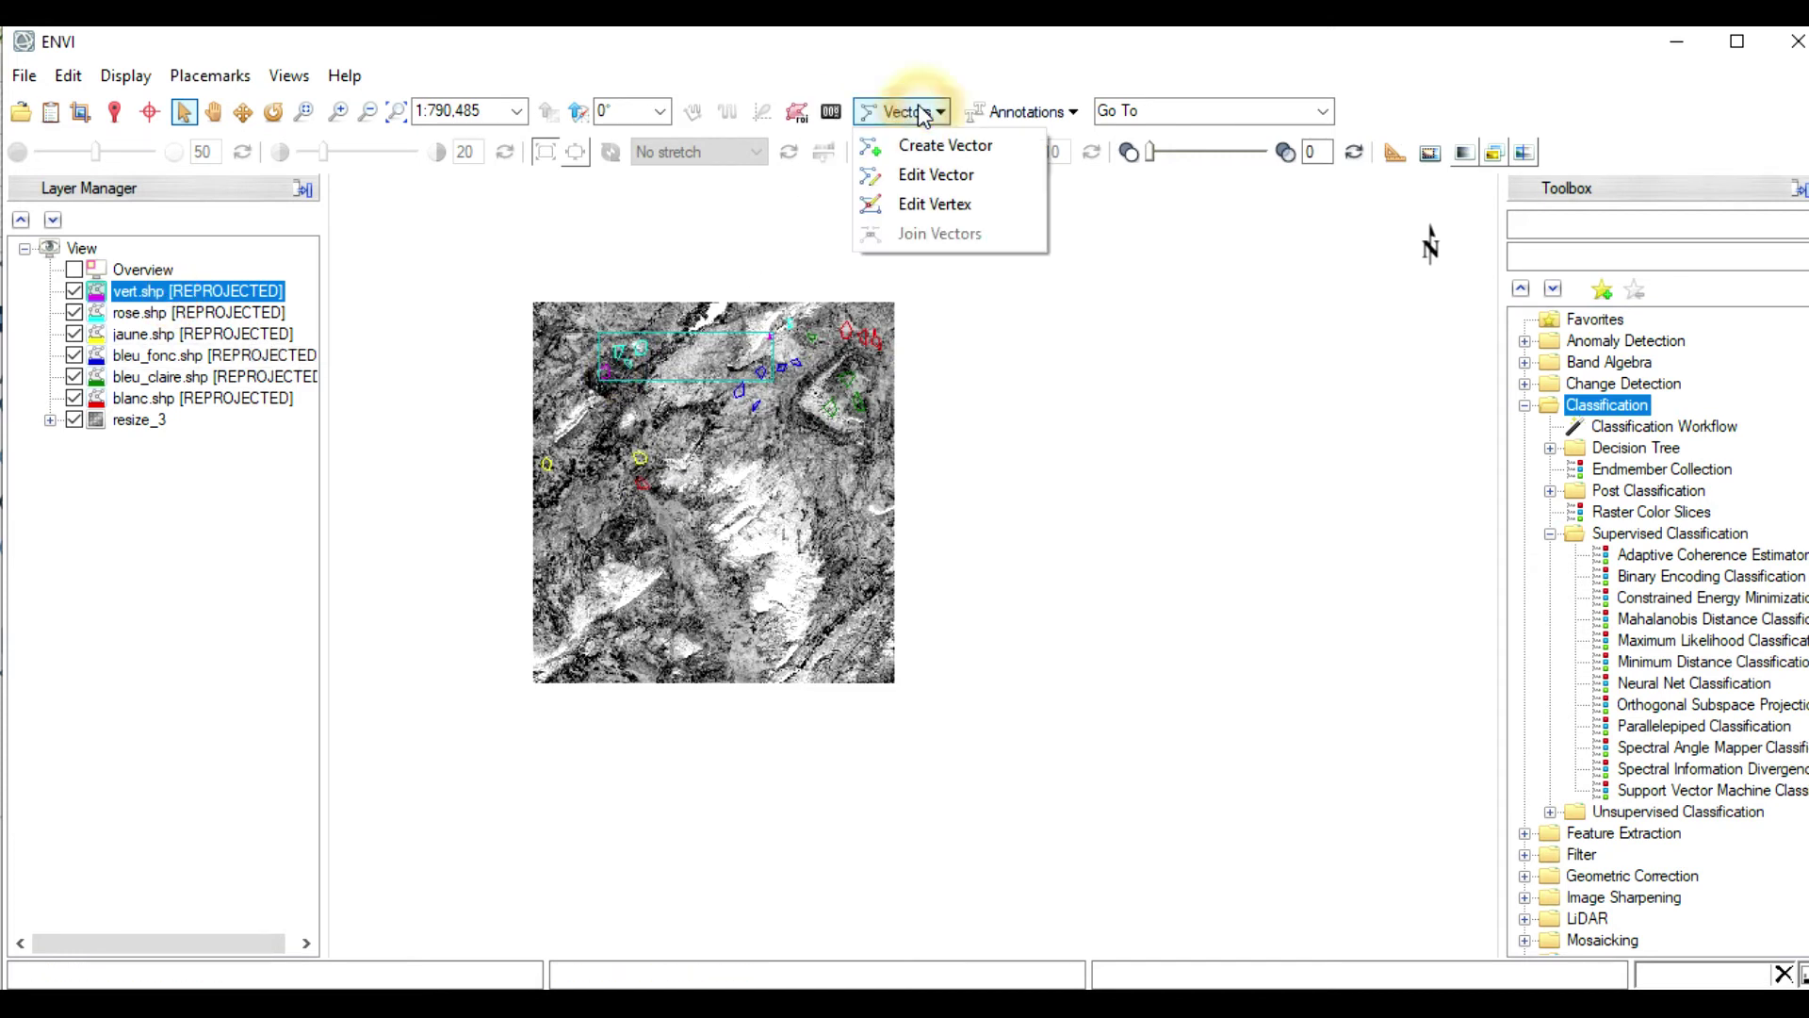
{"action": "left_click", "coordinate": [799, 111]}
{"action": "left_click", "coordinate": [800, 111]}
{"action": "left_click", "coordinate": [991, 219]}
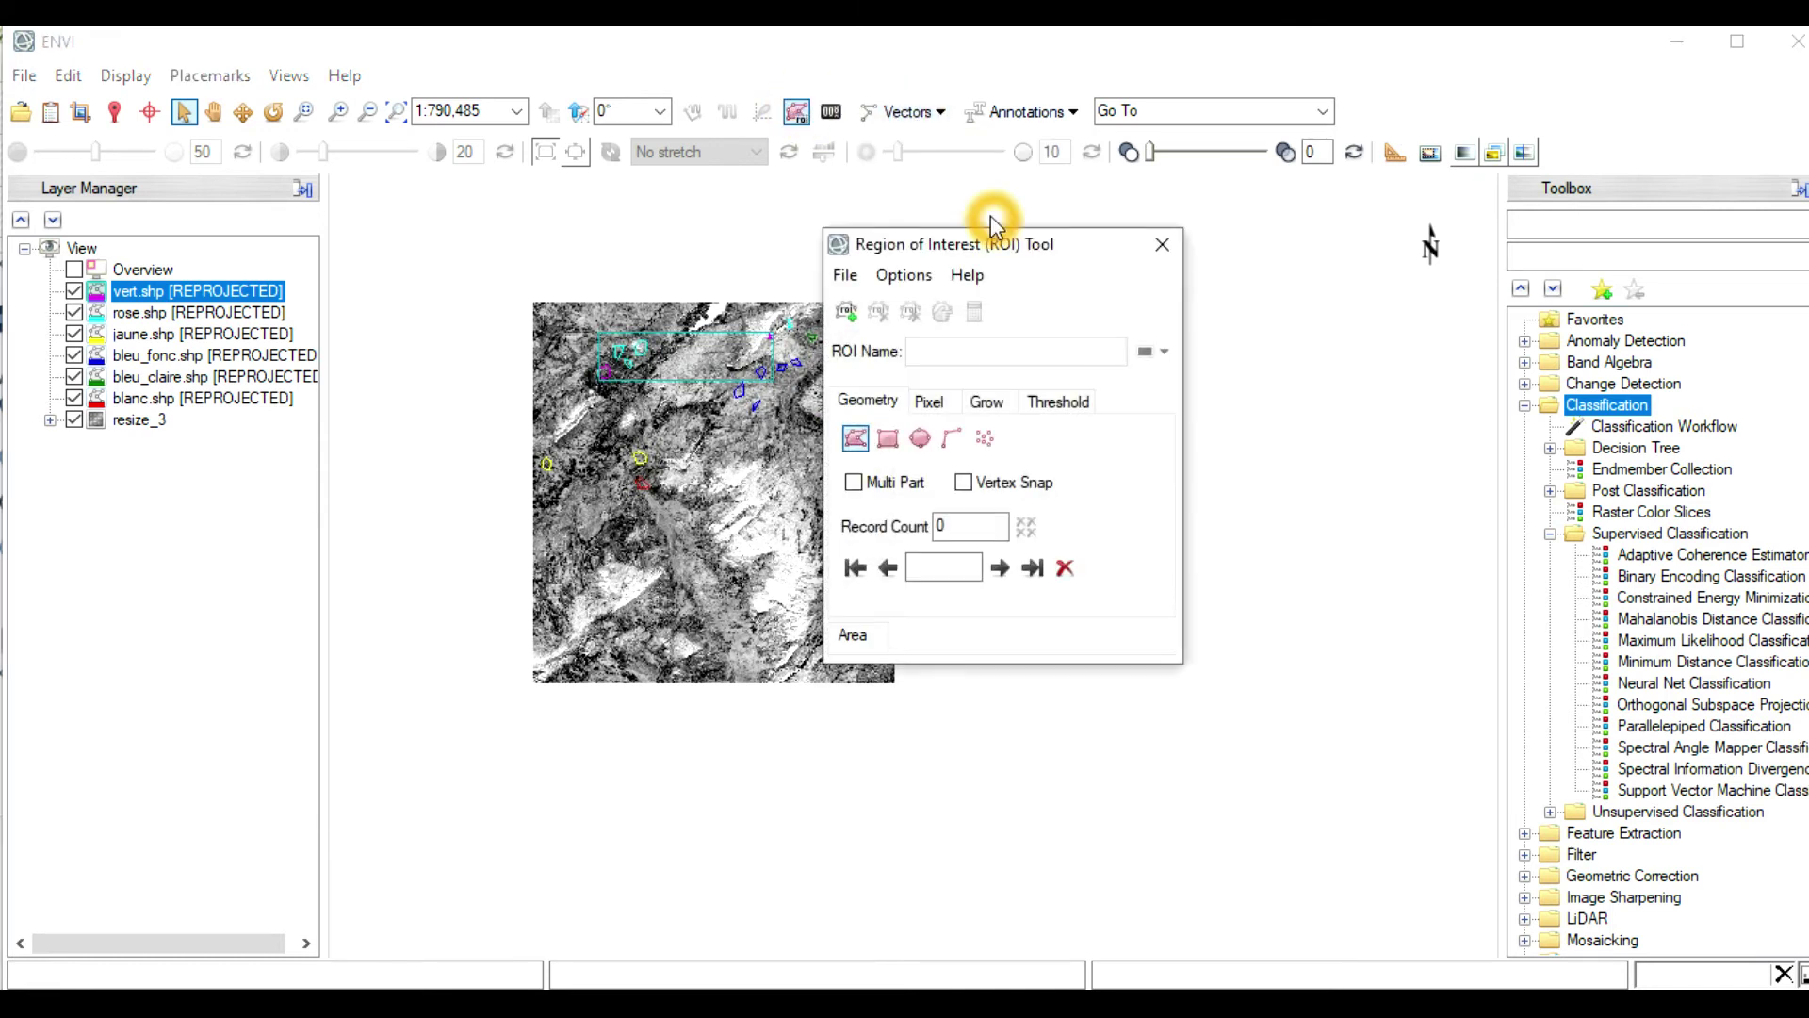
{"action": "left_click_drag", "start_coordinate": [995, 226], "coordinate": [985, 178]}
Choose blanc.shp as the vector file to import into the ROI Tool
{"action": "left_click", "coordinate": [836, 227]}
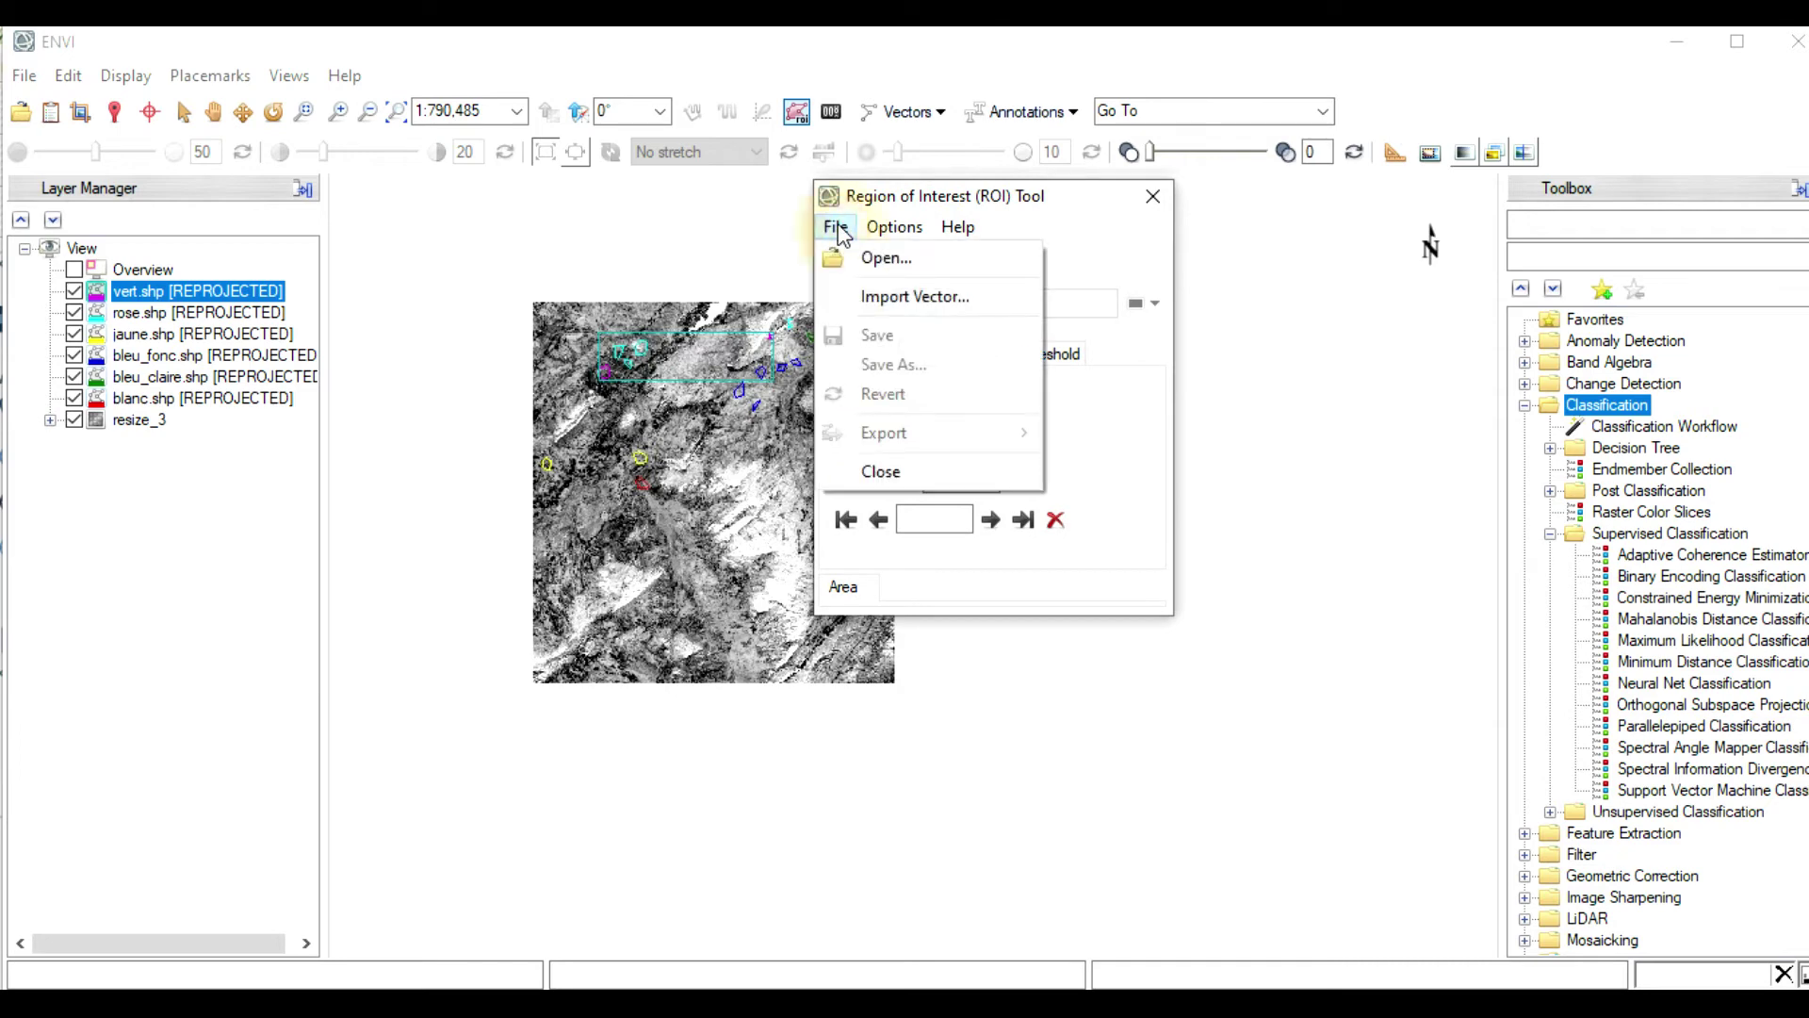
{"action": "left_click", "coordinate": [886, 294]}
{"action": "left_click_drag", "start_coordinate": [900, 295], "coordinate": [1242, 295]}
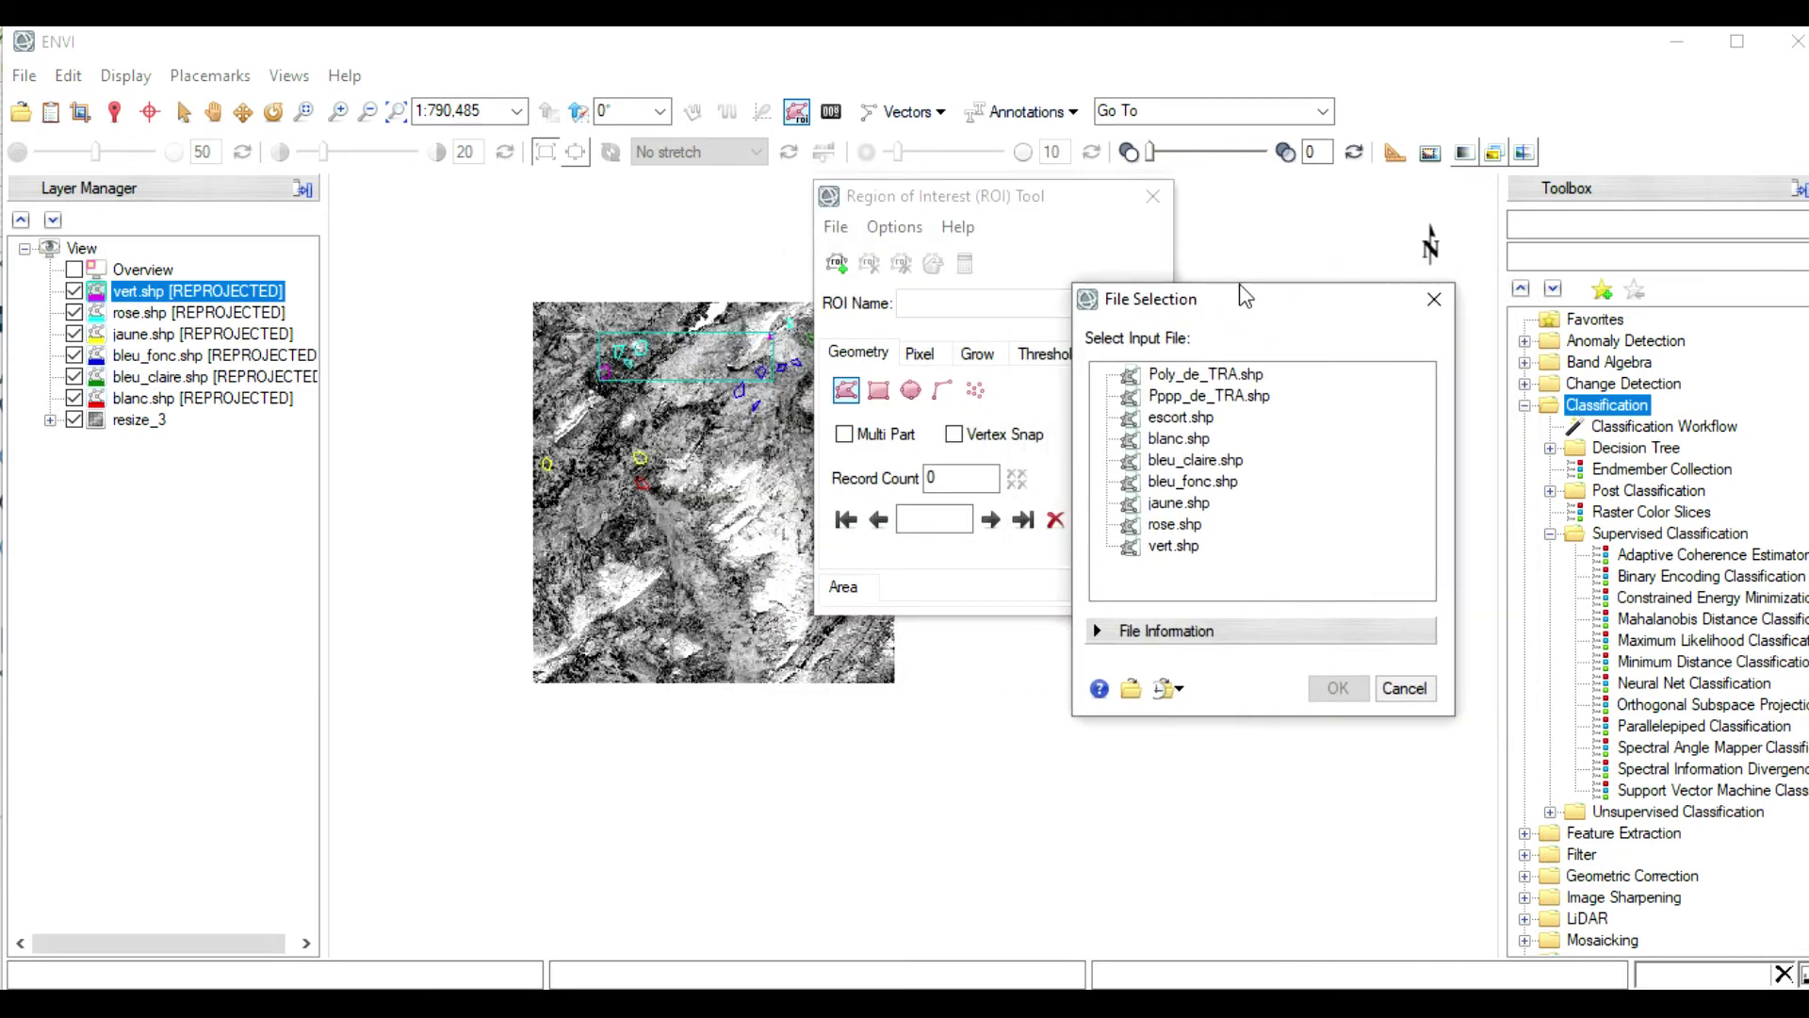
{"action": "left_click", "coordinate": [1172, 438]}
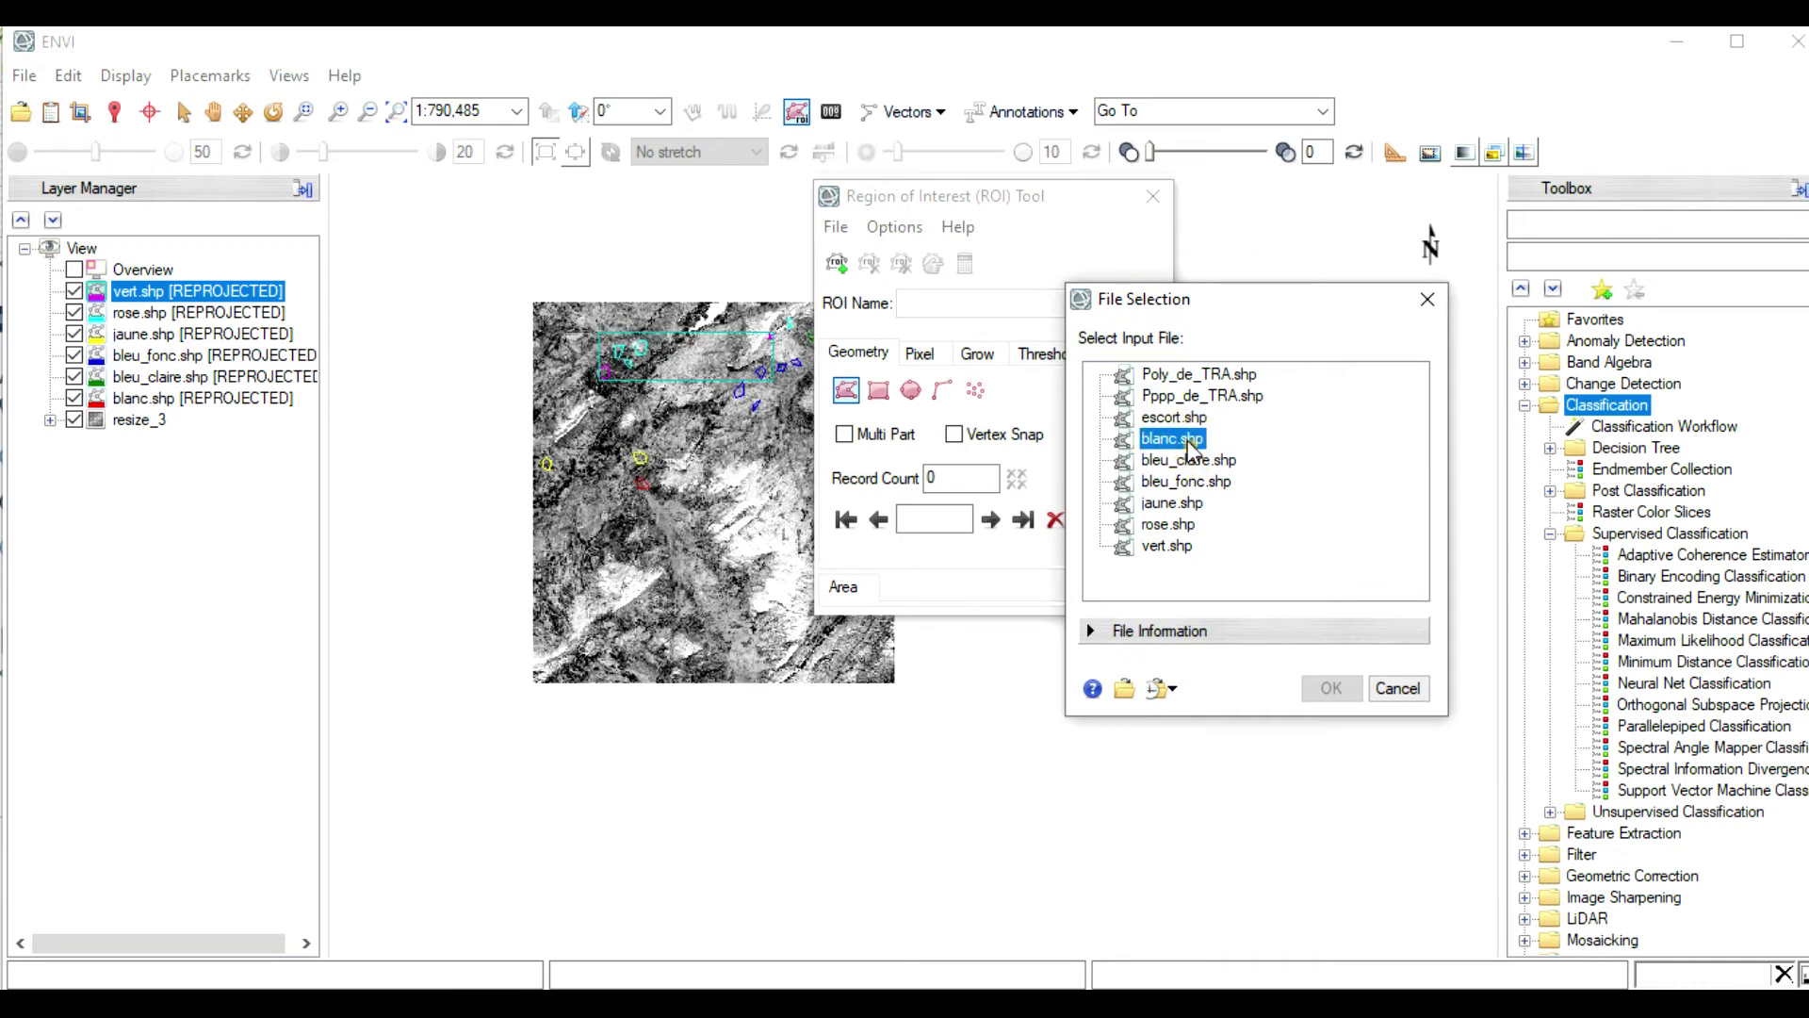
{"action": "left_click", "coordinate": [1331, 694]}
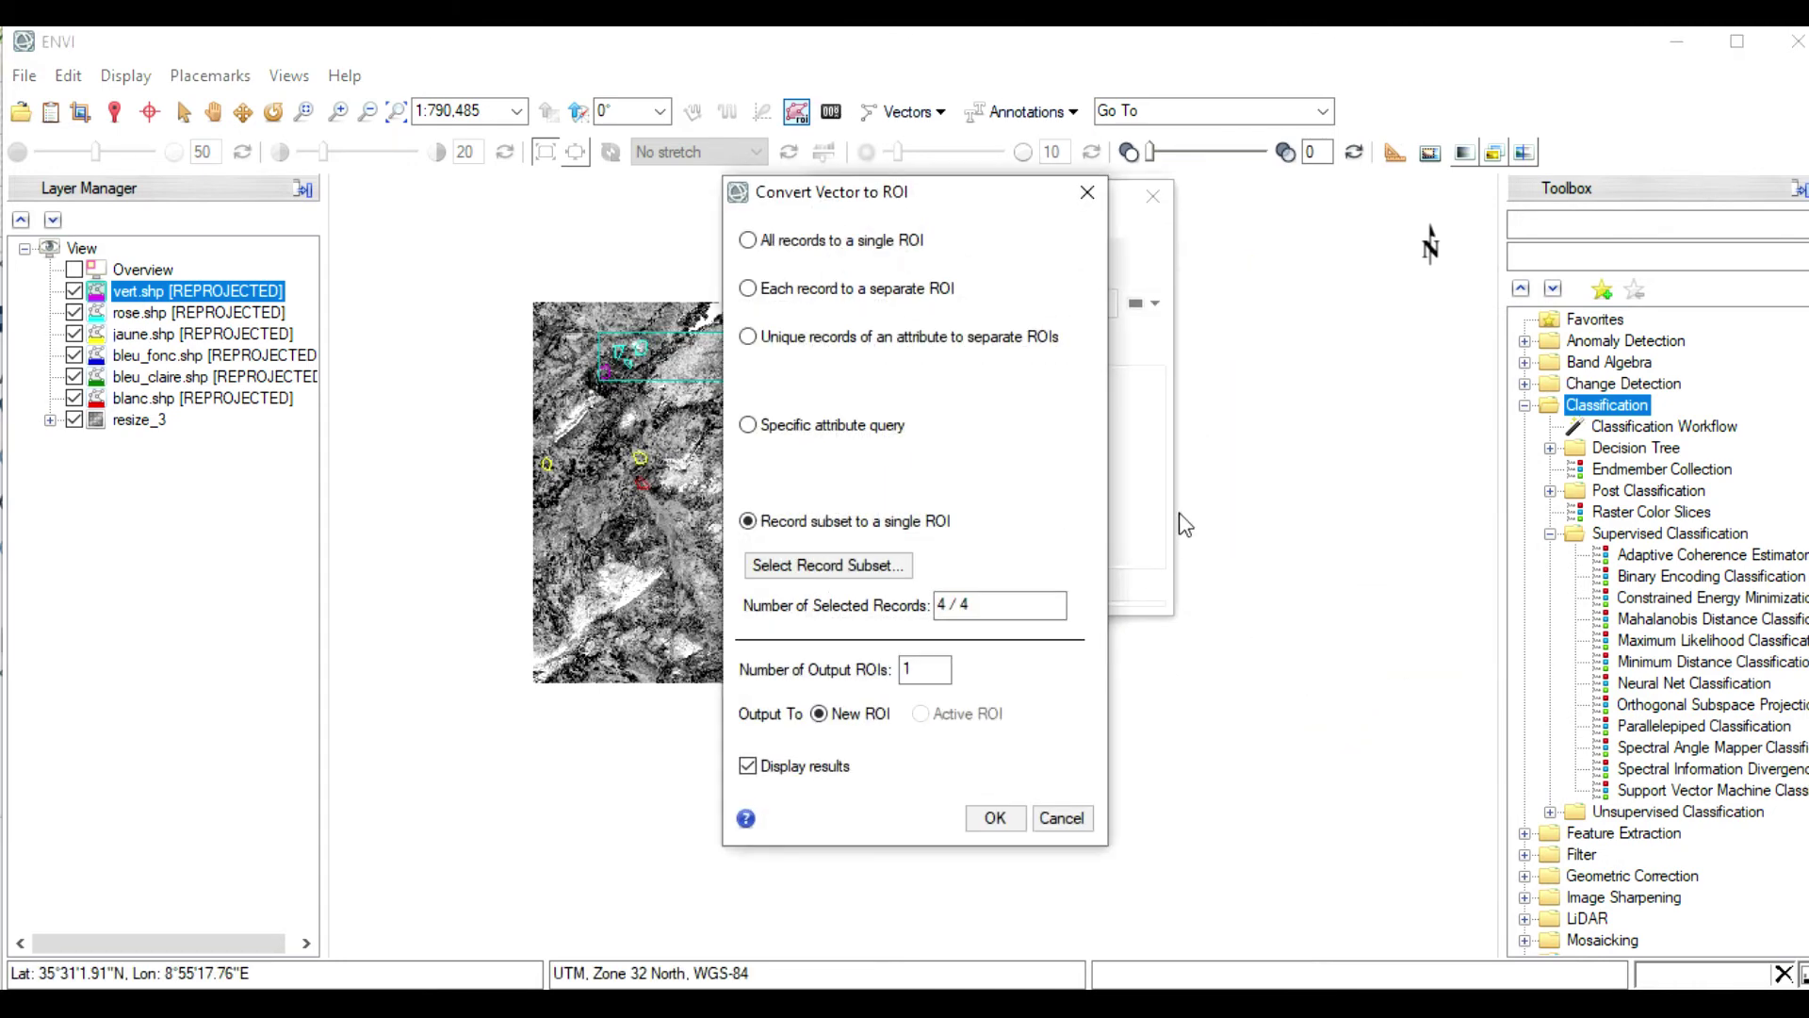
Convert all records of blanc.shp to a single new ROI with the results displayed
{"action": "left_click", "coordinate": [877, 253]}
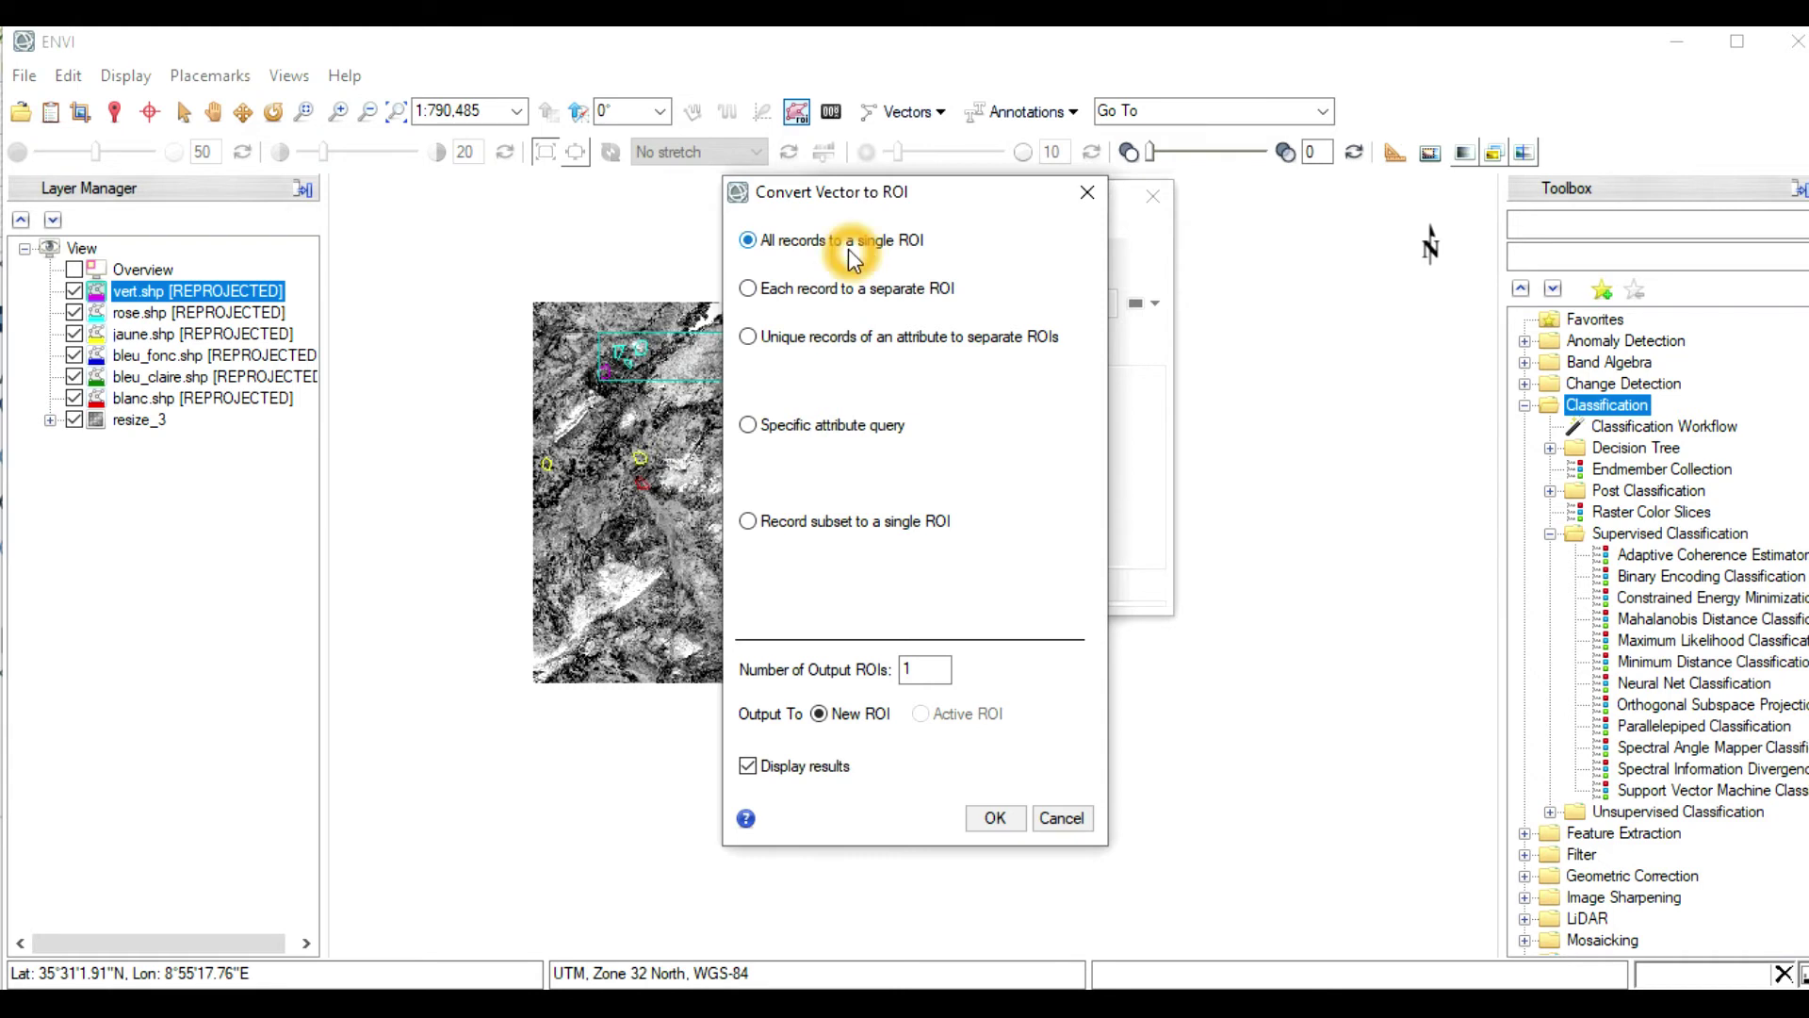
{"action": "left_click", "coordinate": [882, 537]}
{"action": "left_click", "coordinate": [883, 538]}
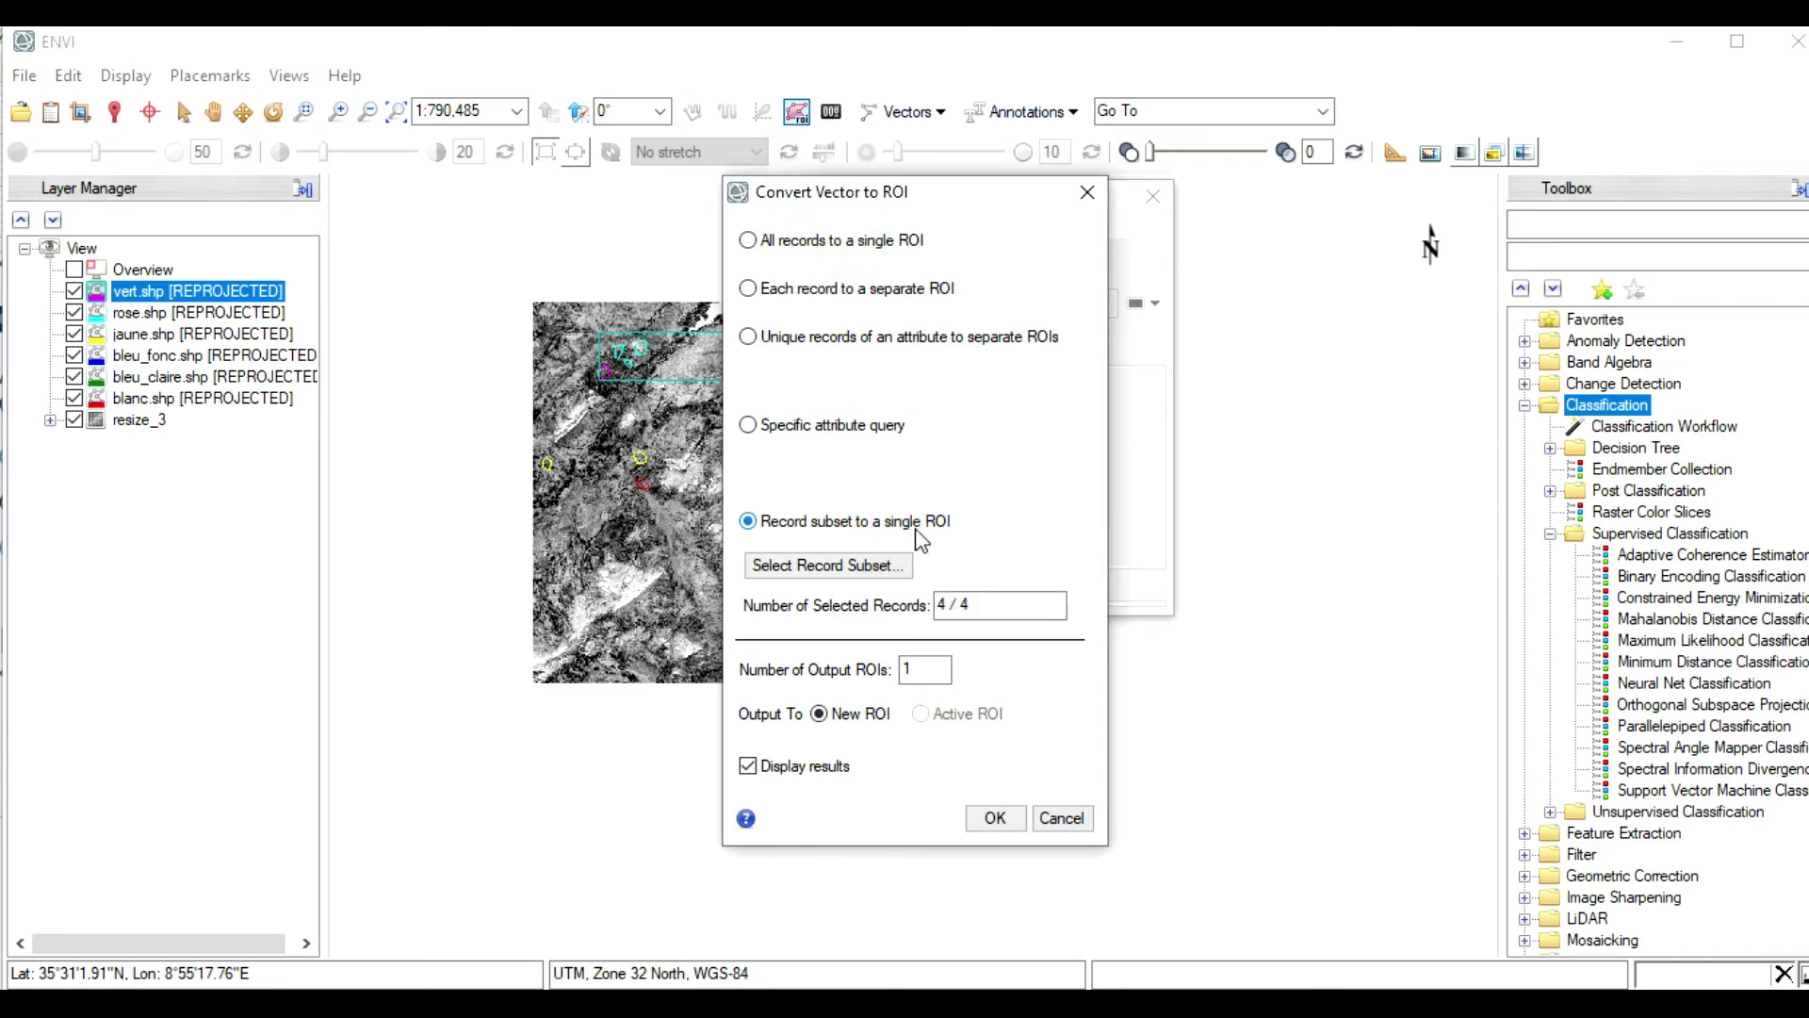
{"action": "left_click", "coordinate": [860, 245]}
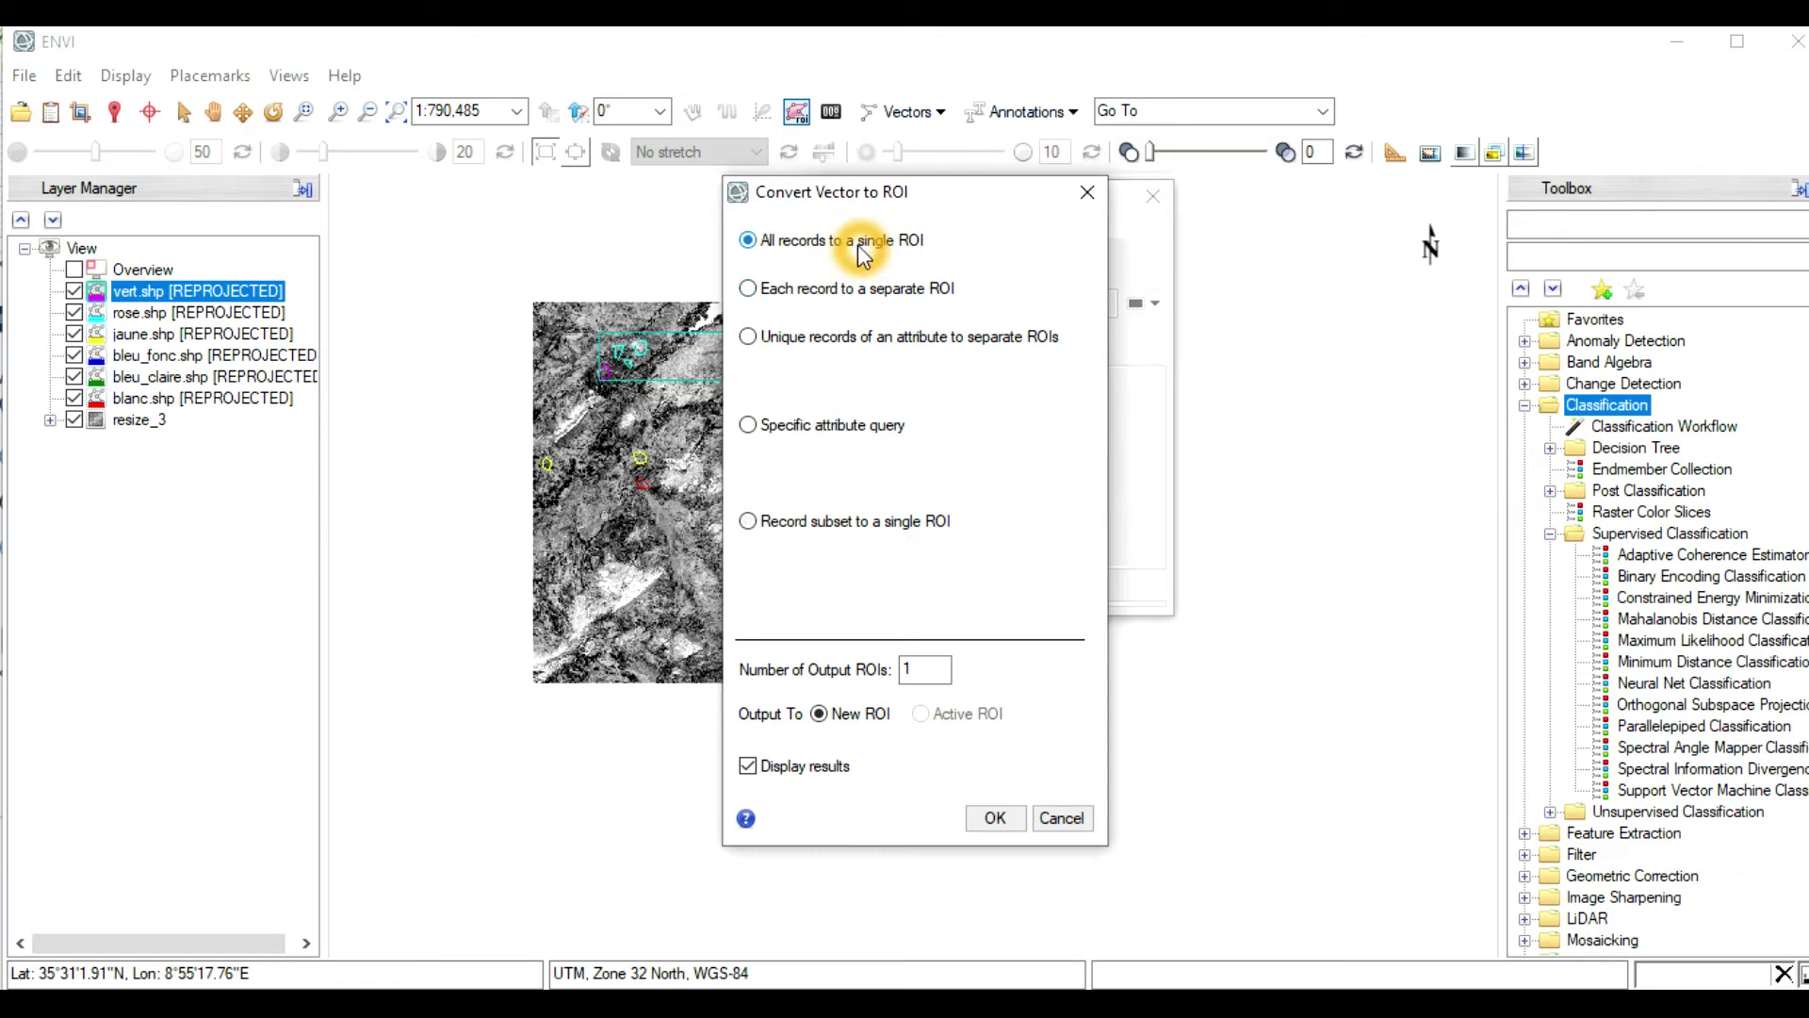
{"action": "left_click", "coordinate": [874, 540]}
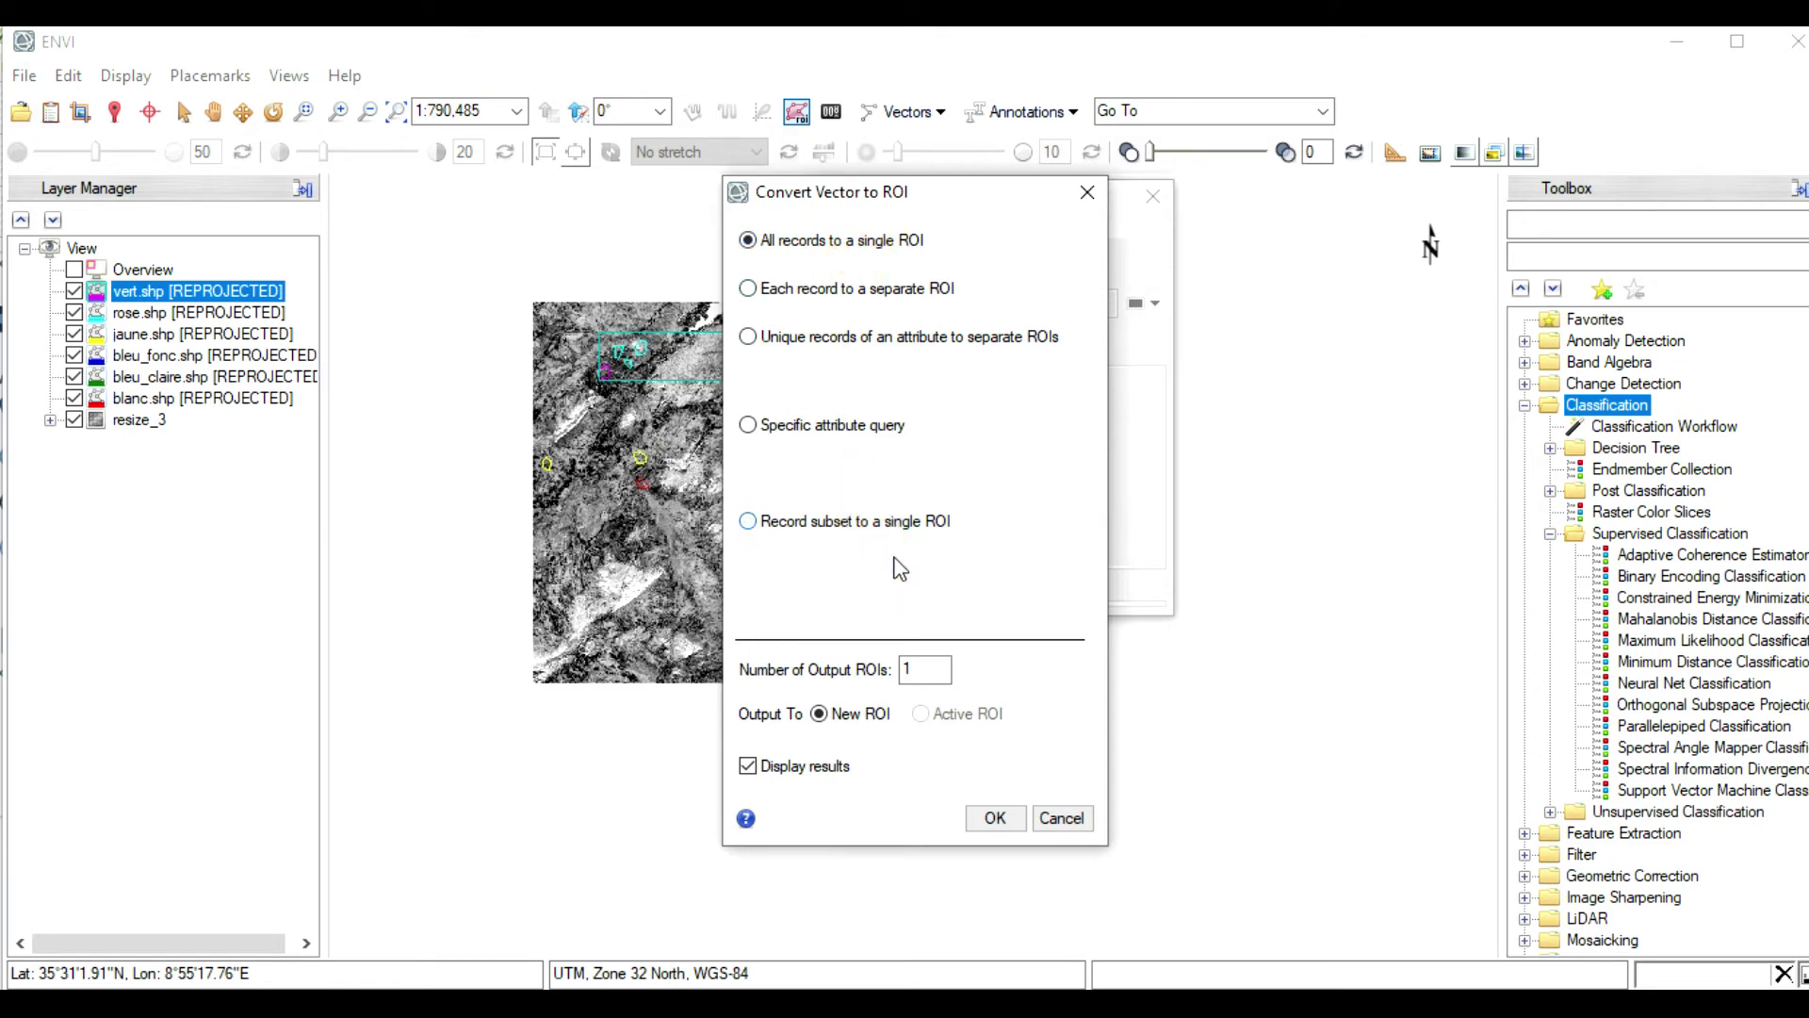
{"action": "left_click", "coordinate": [996, 818]}
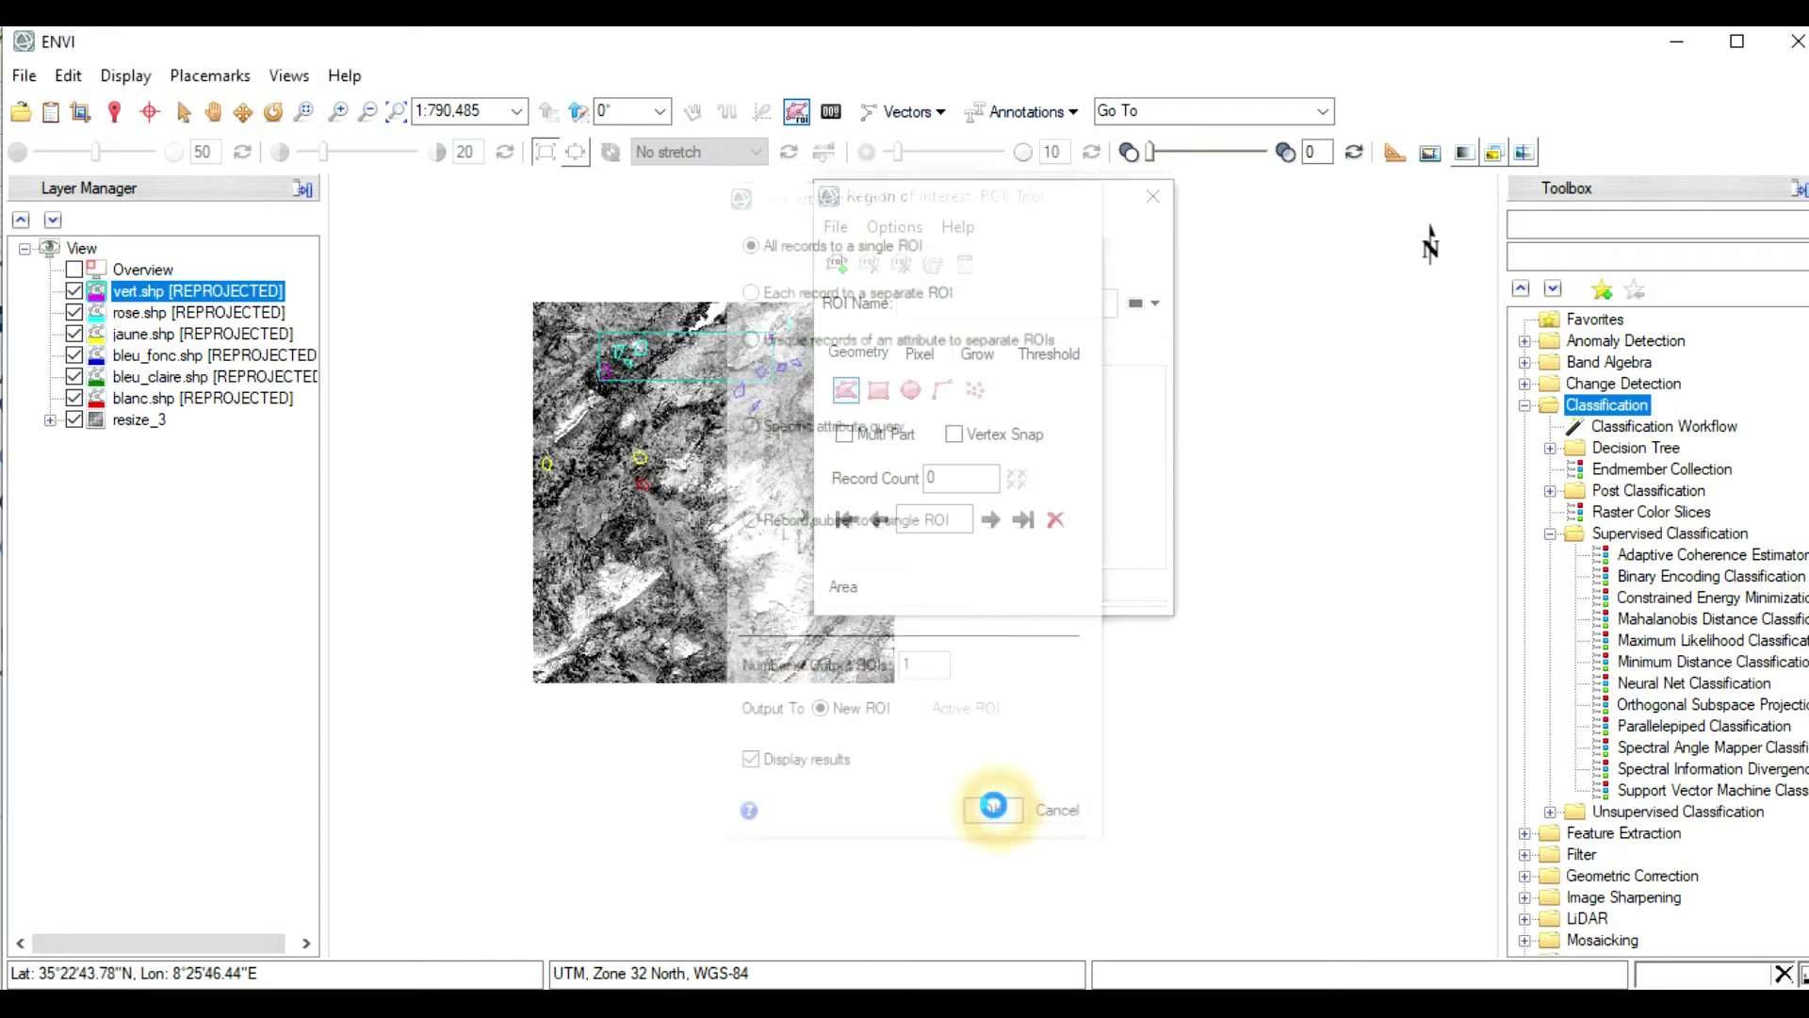
{"action": "left_click", "coordinate": [517, 622]}
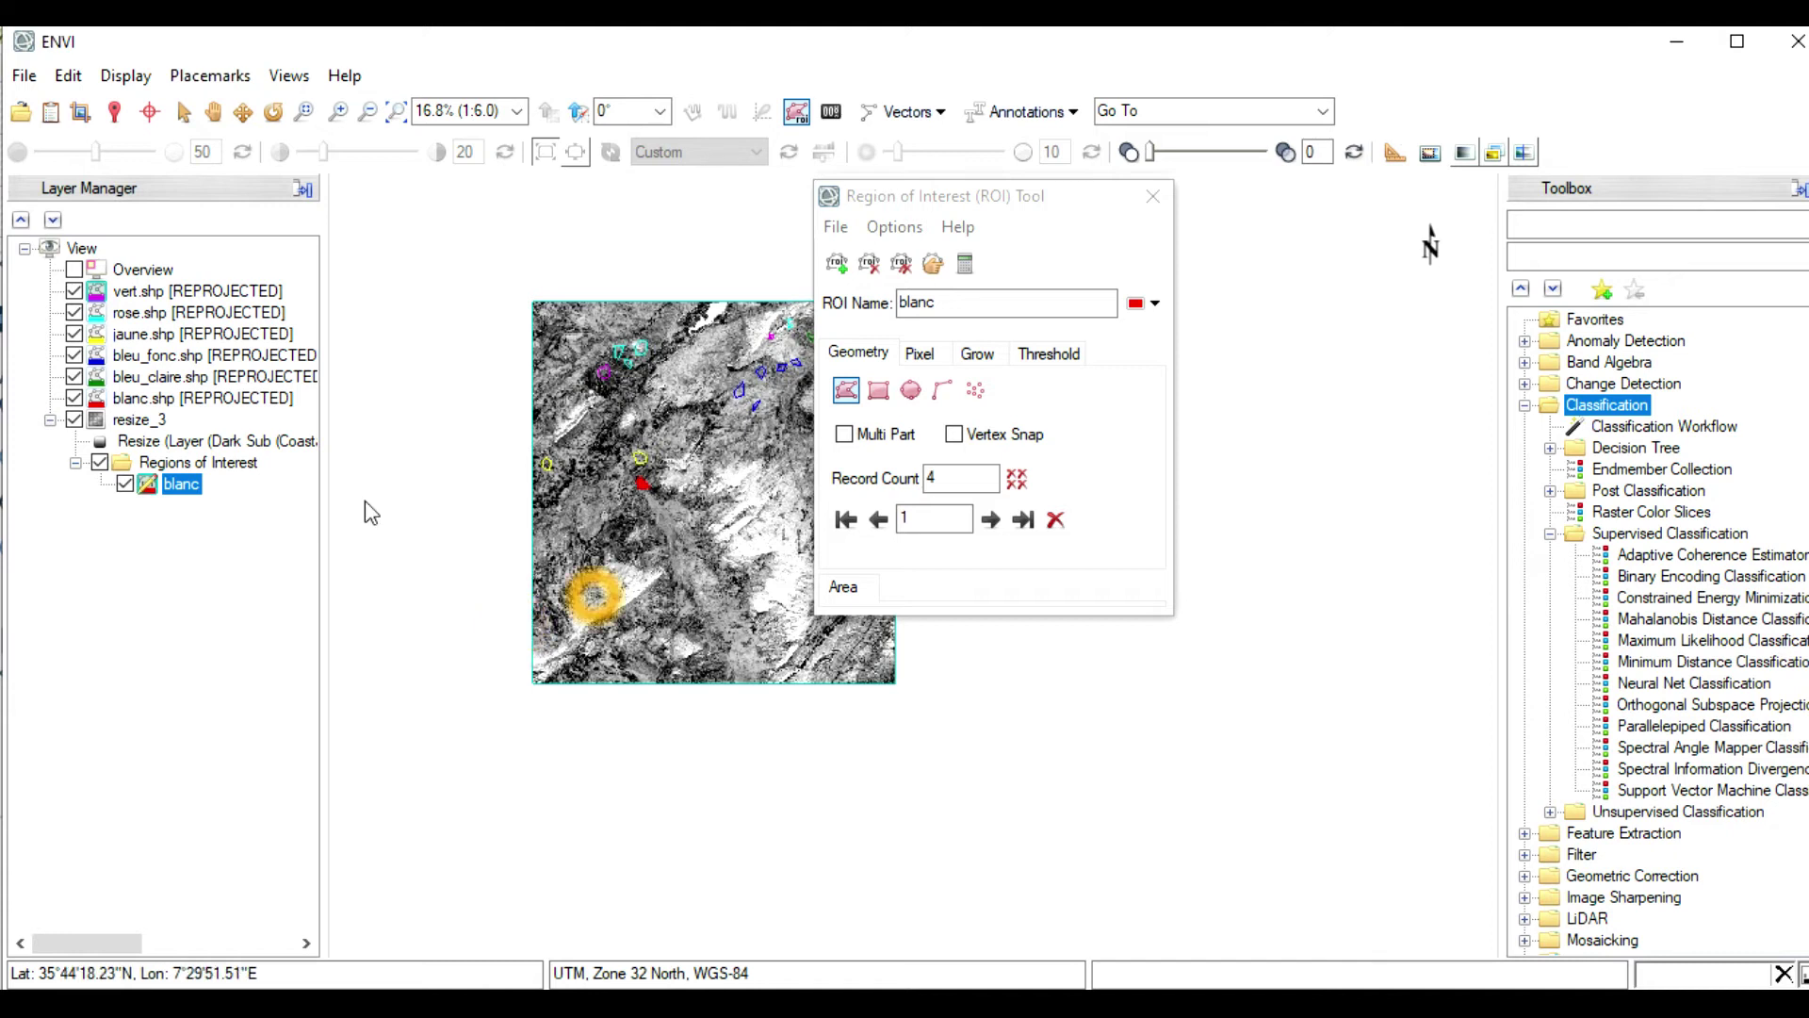
Import bleu_claire.shp into the ROI Tool, converting all records to a single ROI output as a new ROI
{"action": "left_click", "coordinate": [836, 228]}
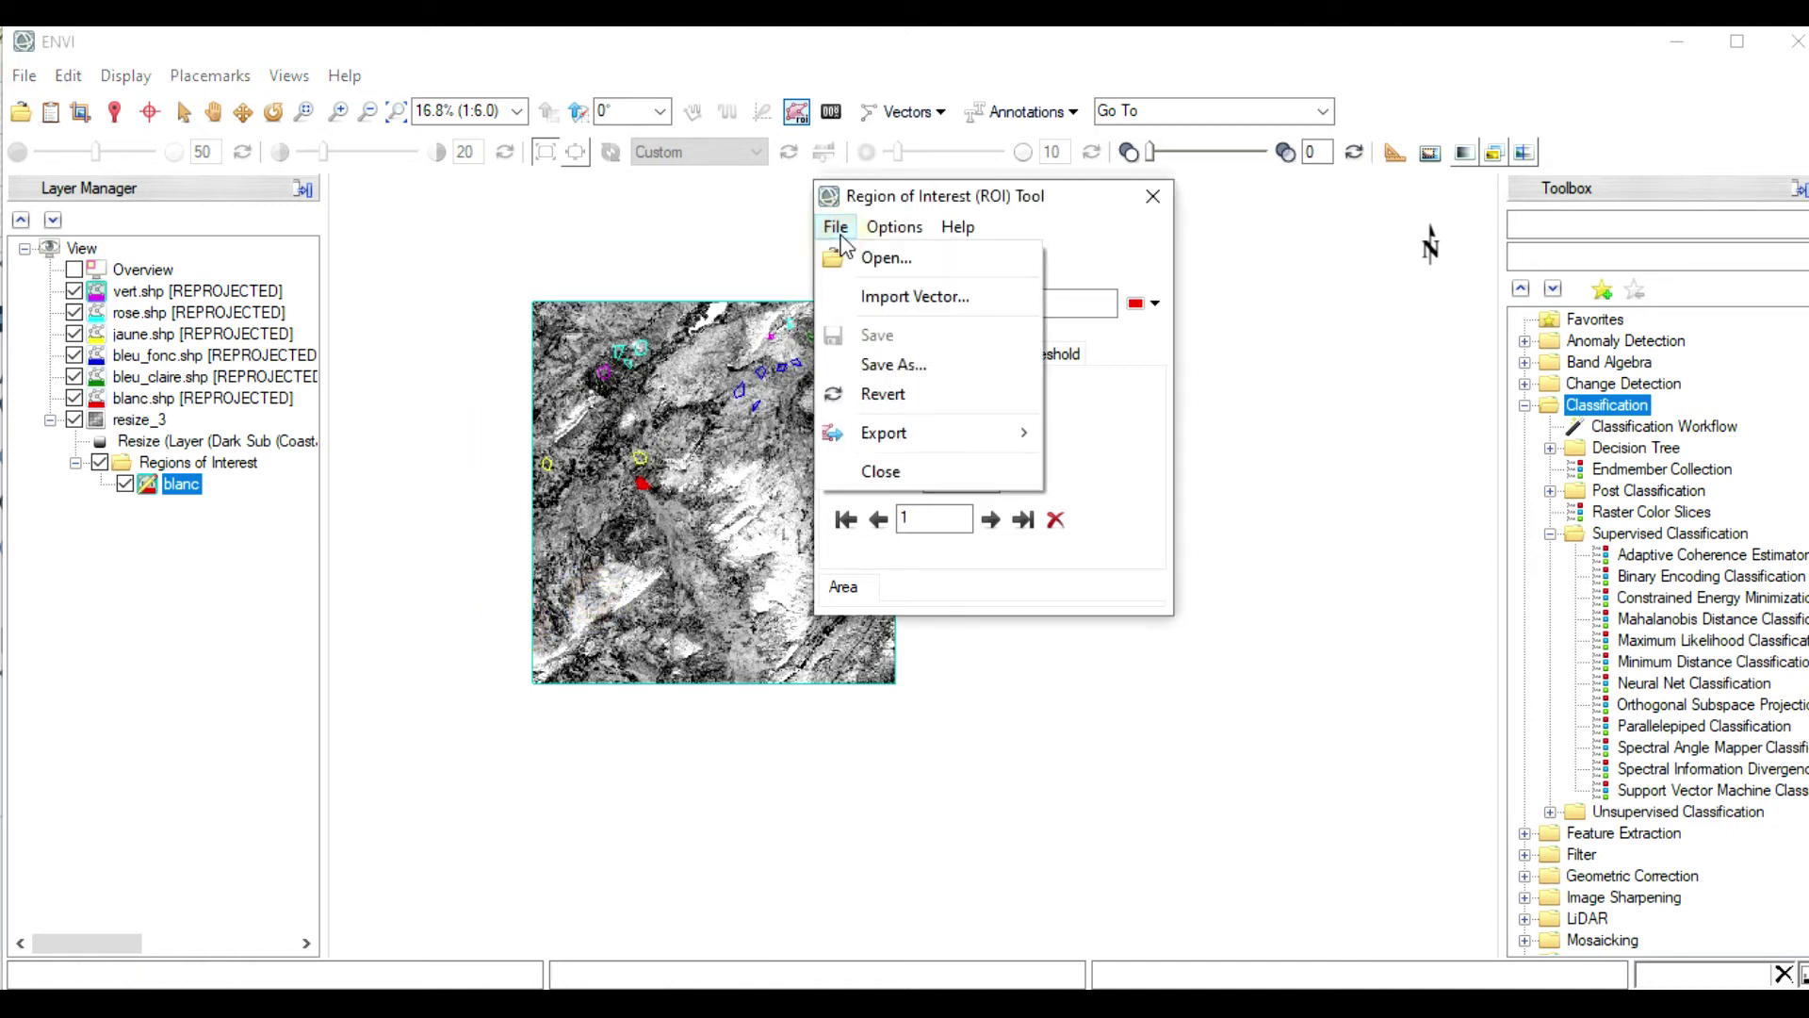
{"action": "left_click", "coordinate": [876, 298]}
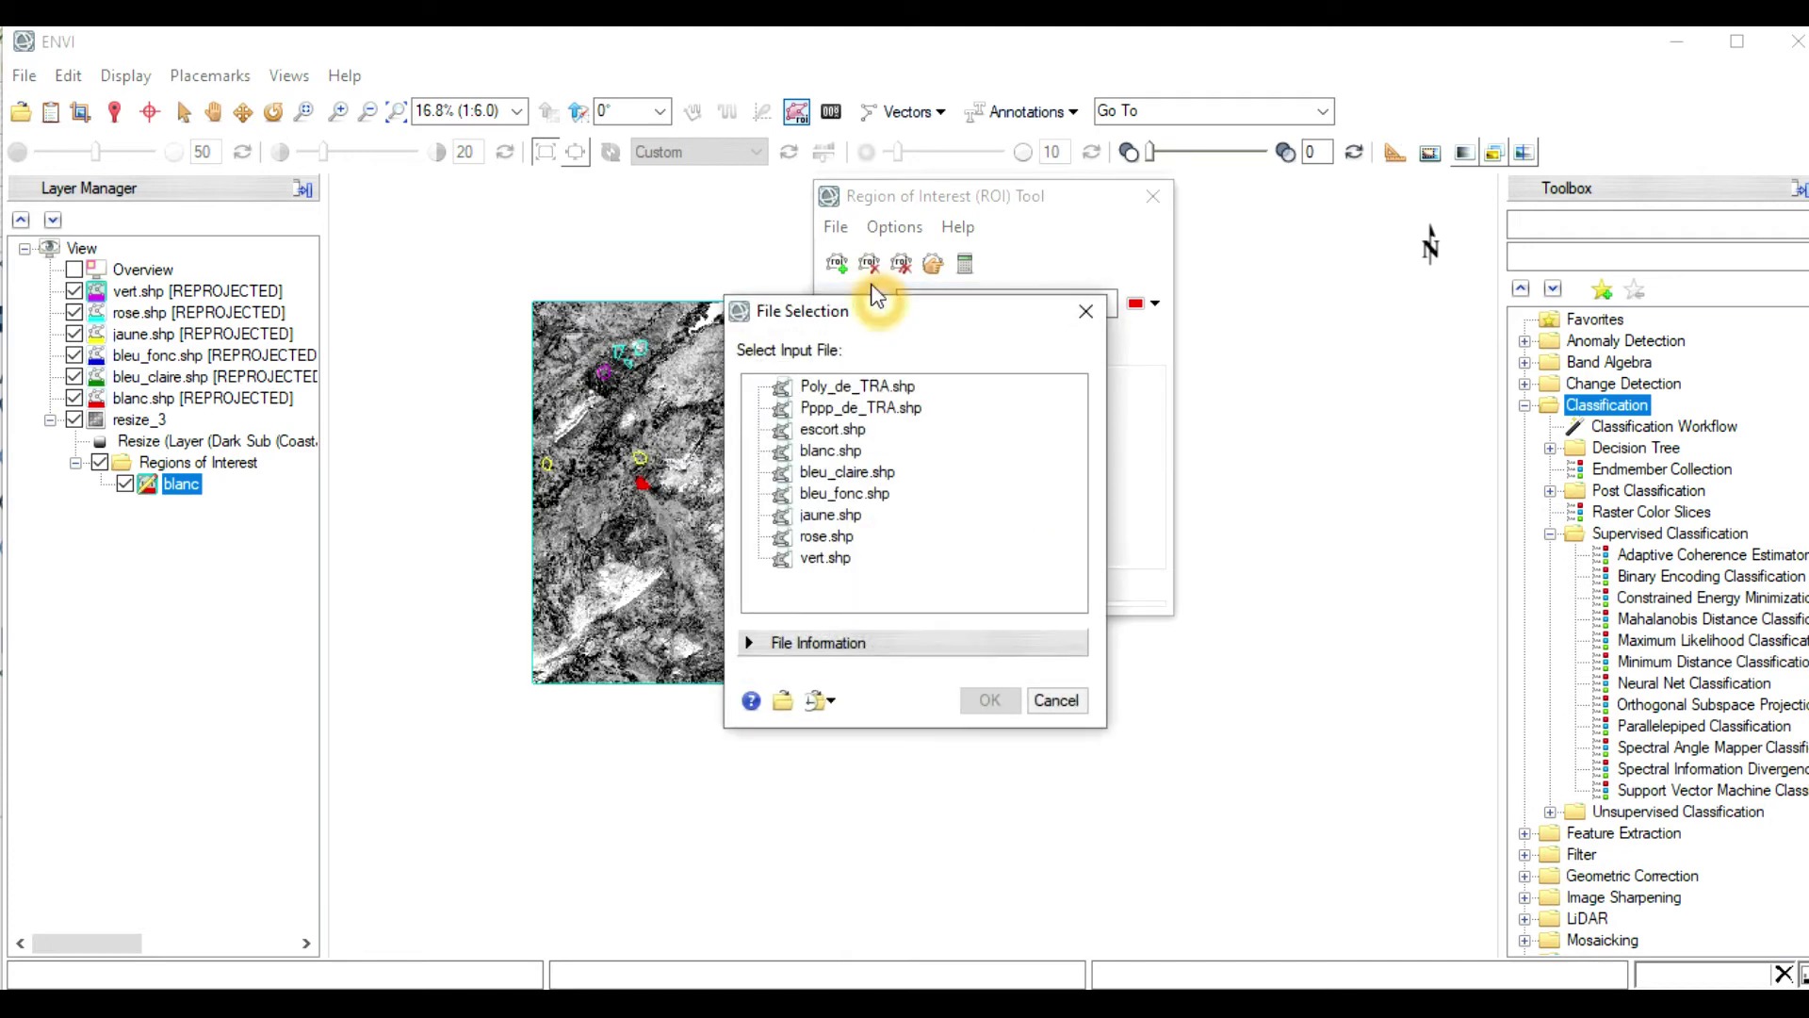
{"action": "left_click", "coordinate": [843, 474]}
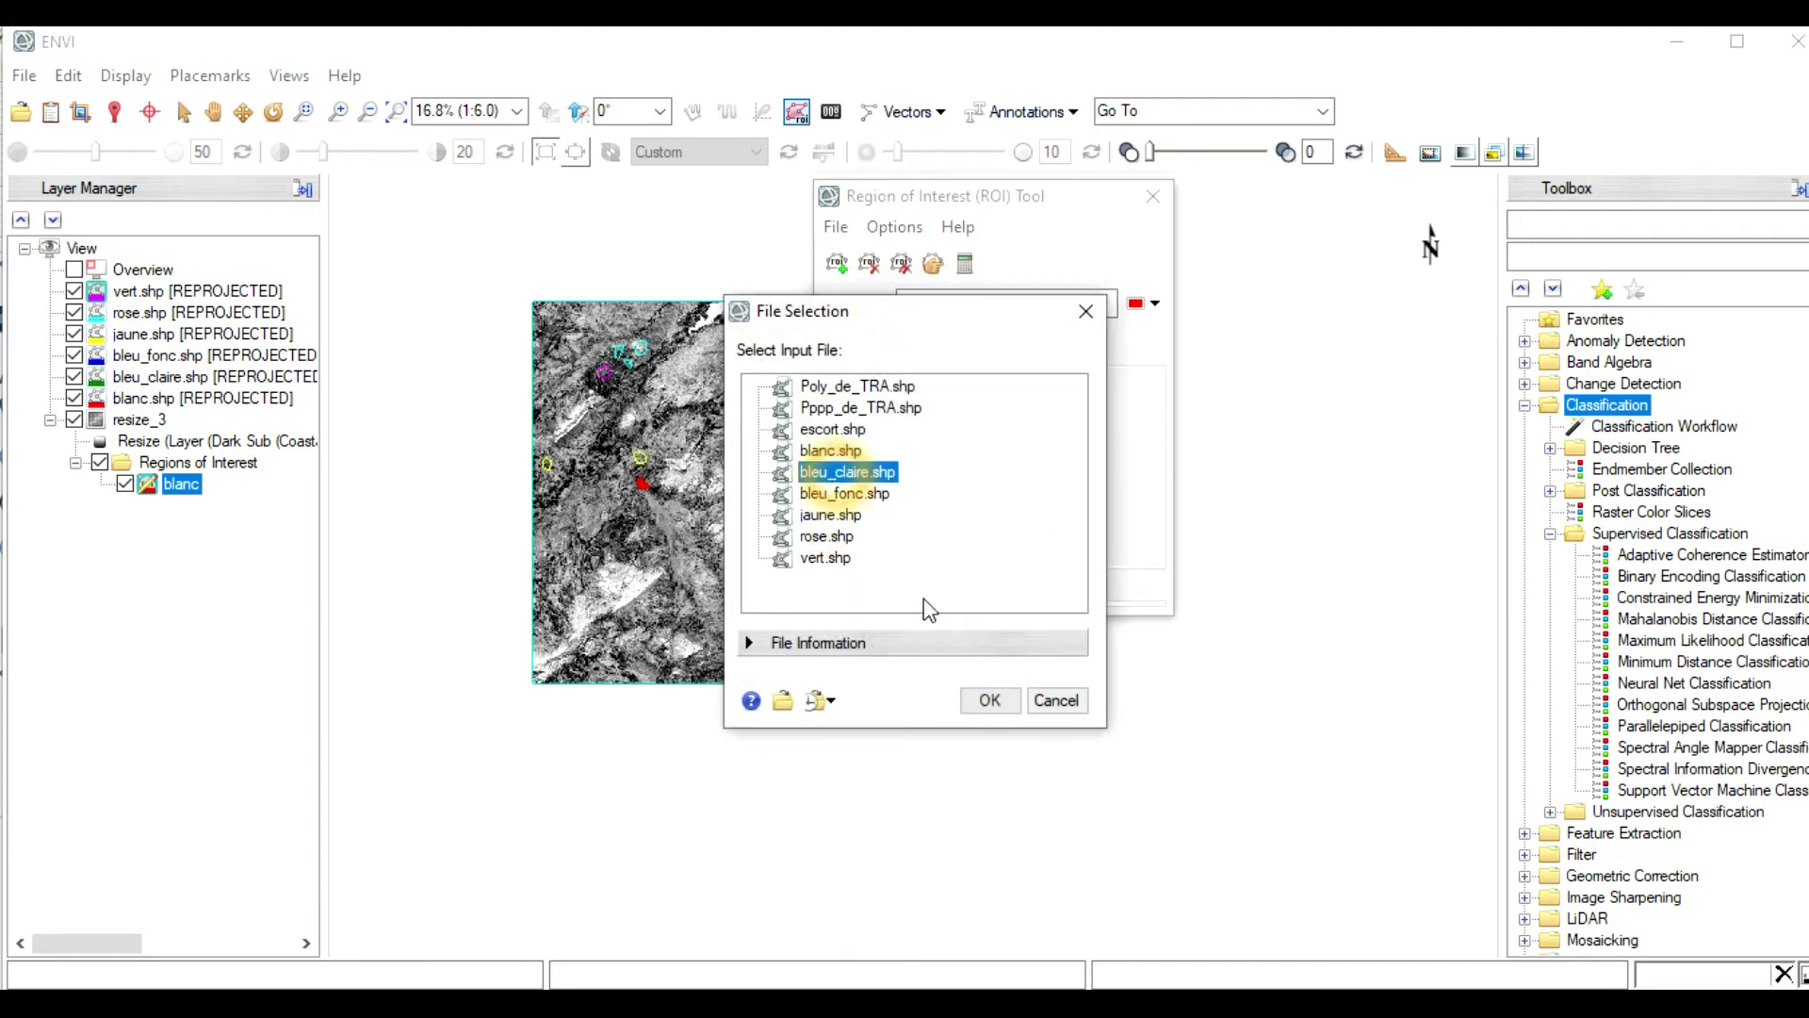
{"action": "left_click", "coordinate": [989, 700]}
{"action": "left_click", "coordinate": [851, 243]}
{"action": "left_click", "coordinate": [847, 714]}
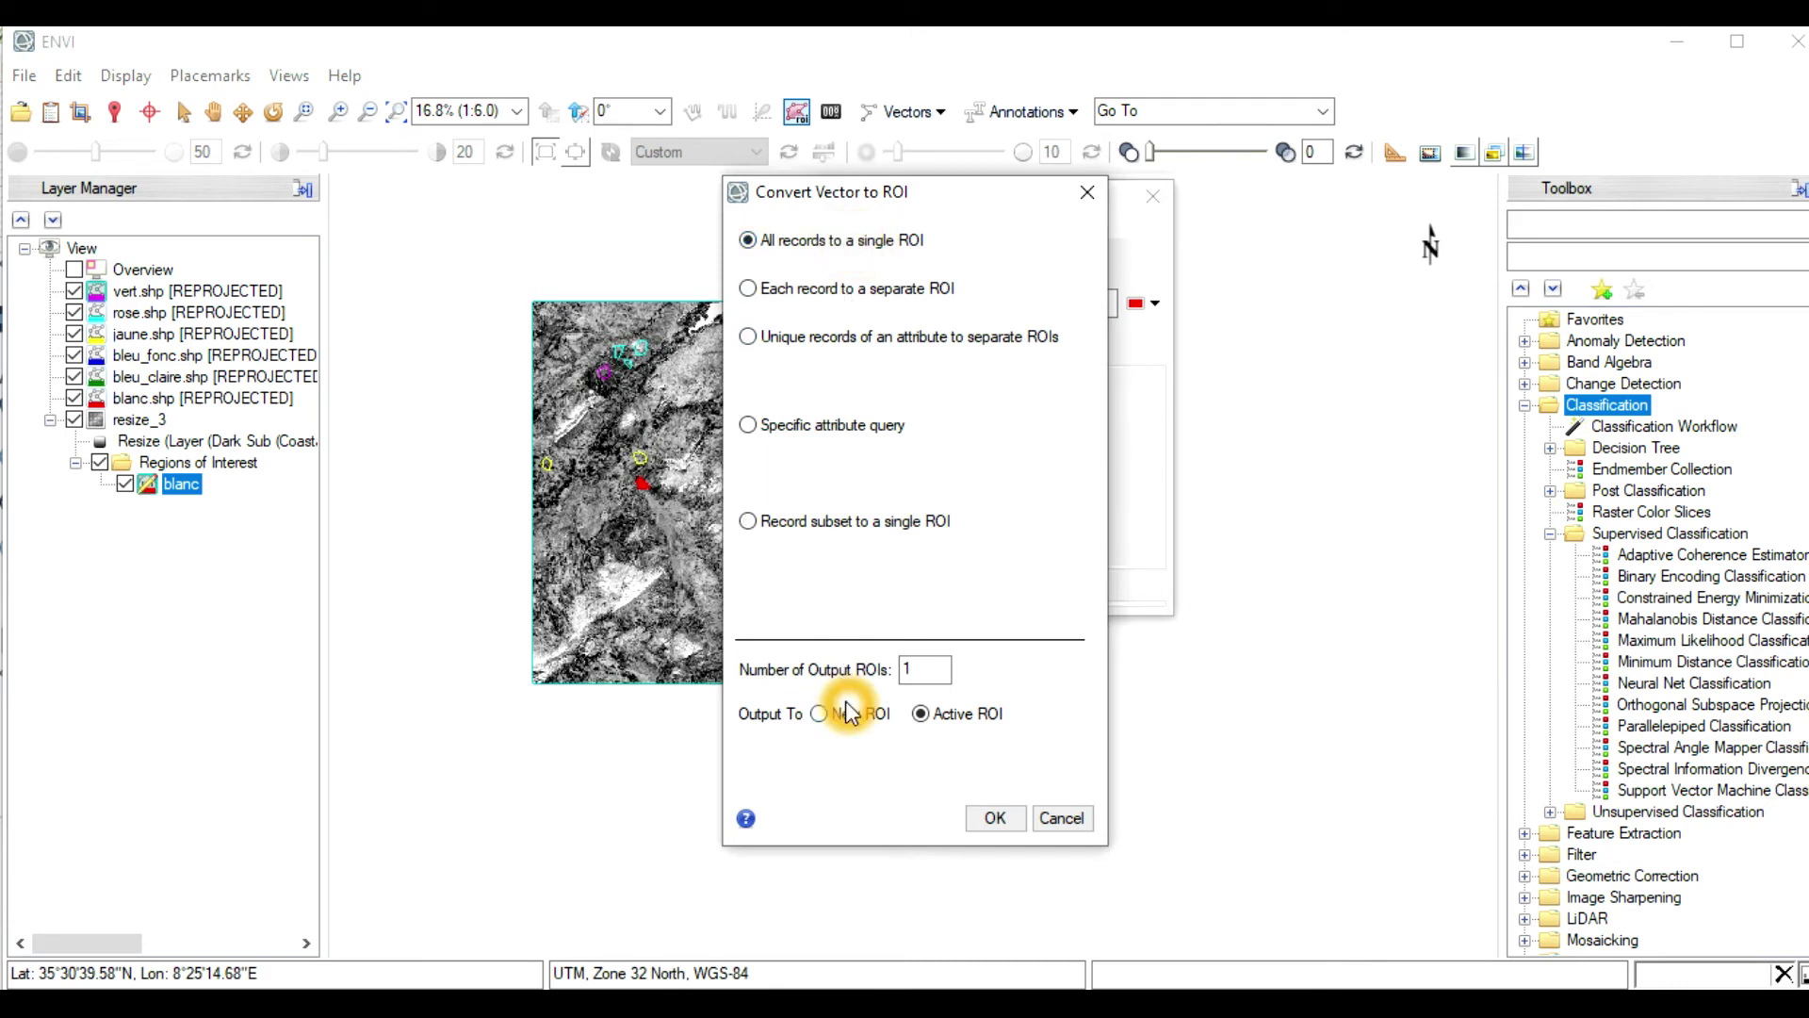
{"action": "left_click", "coordinate": [995, 818]}
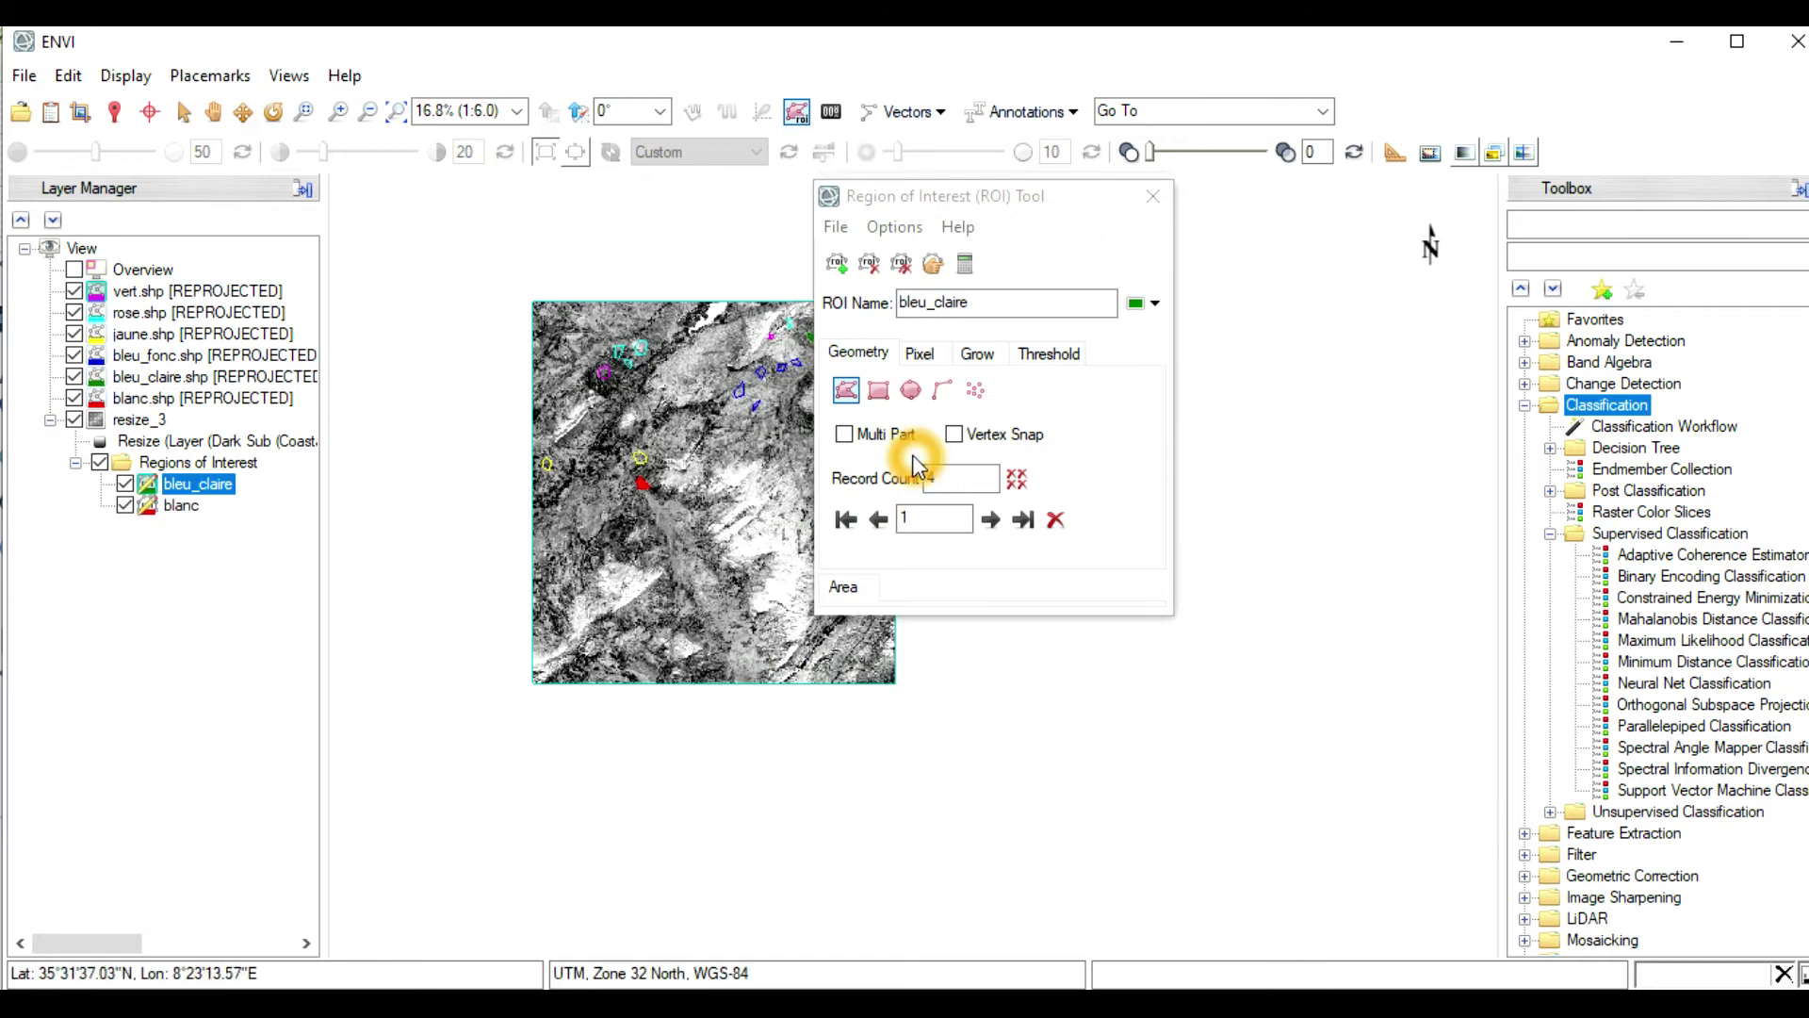
Import bleu_fonc.shp into the ROI Tool, converting all its records to one new ROI
{"action": "left_click", "coordinate": [901, 311]}
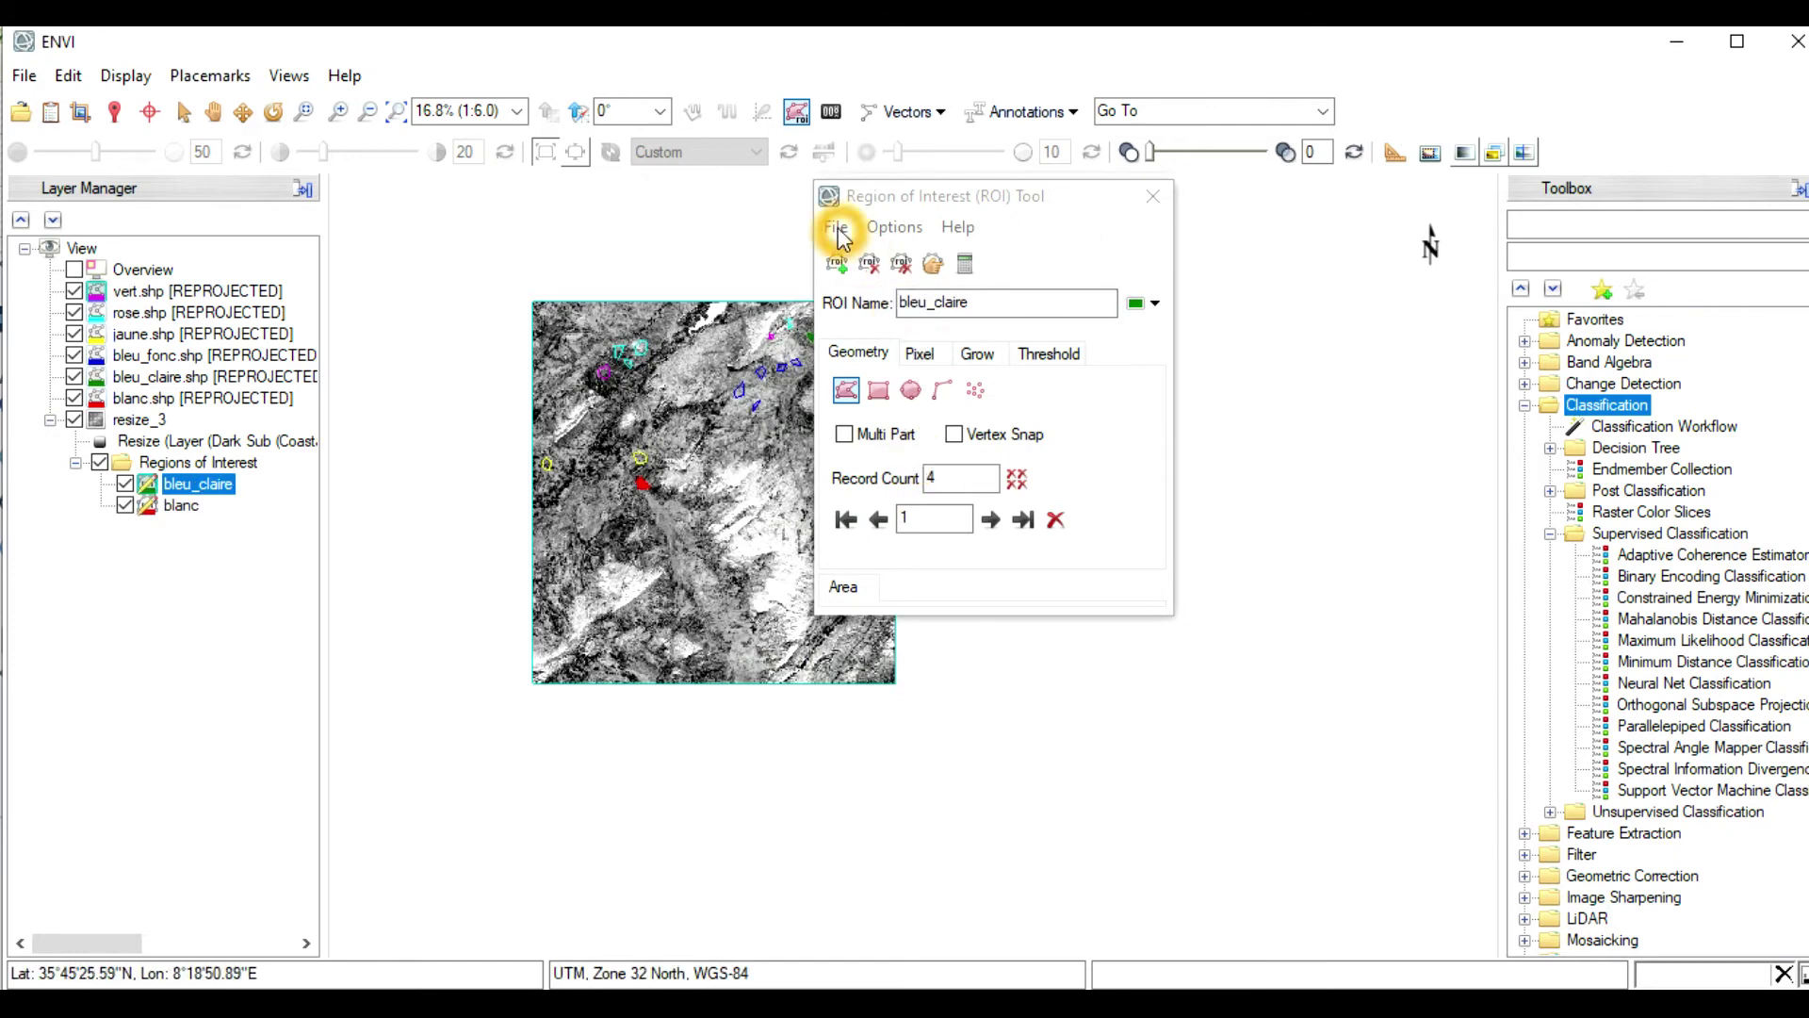
{"action": "left_click", "coordinate": [836, 226]}
{"action": "left_click", "coordinate": [889, 298]}
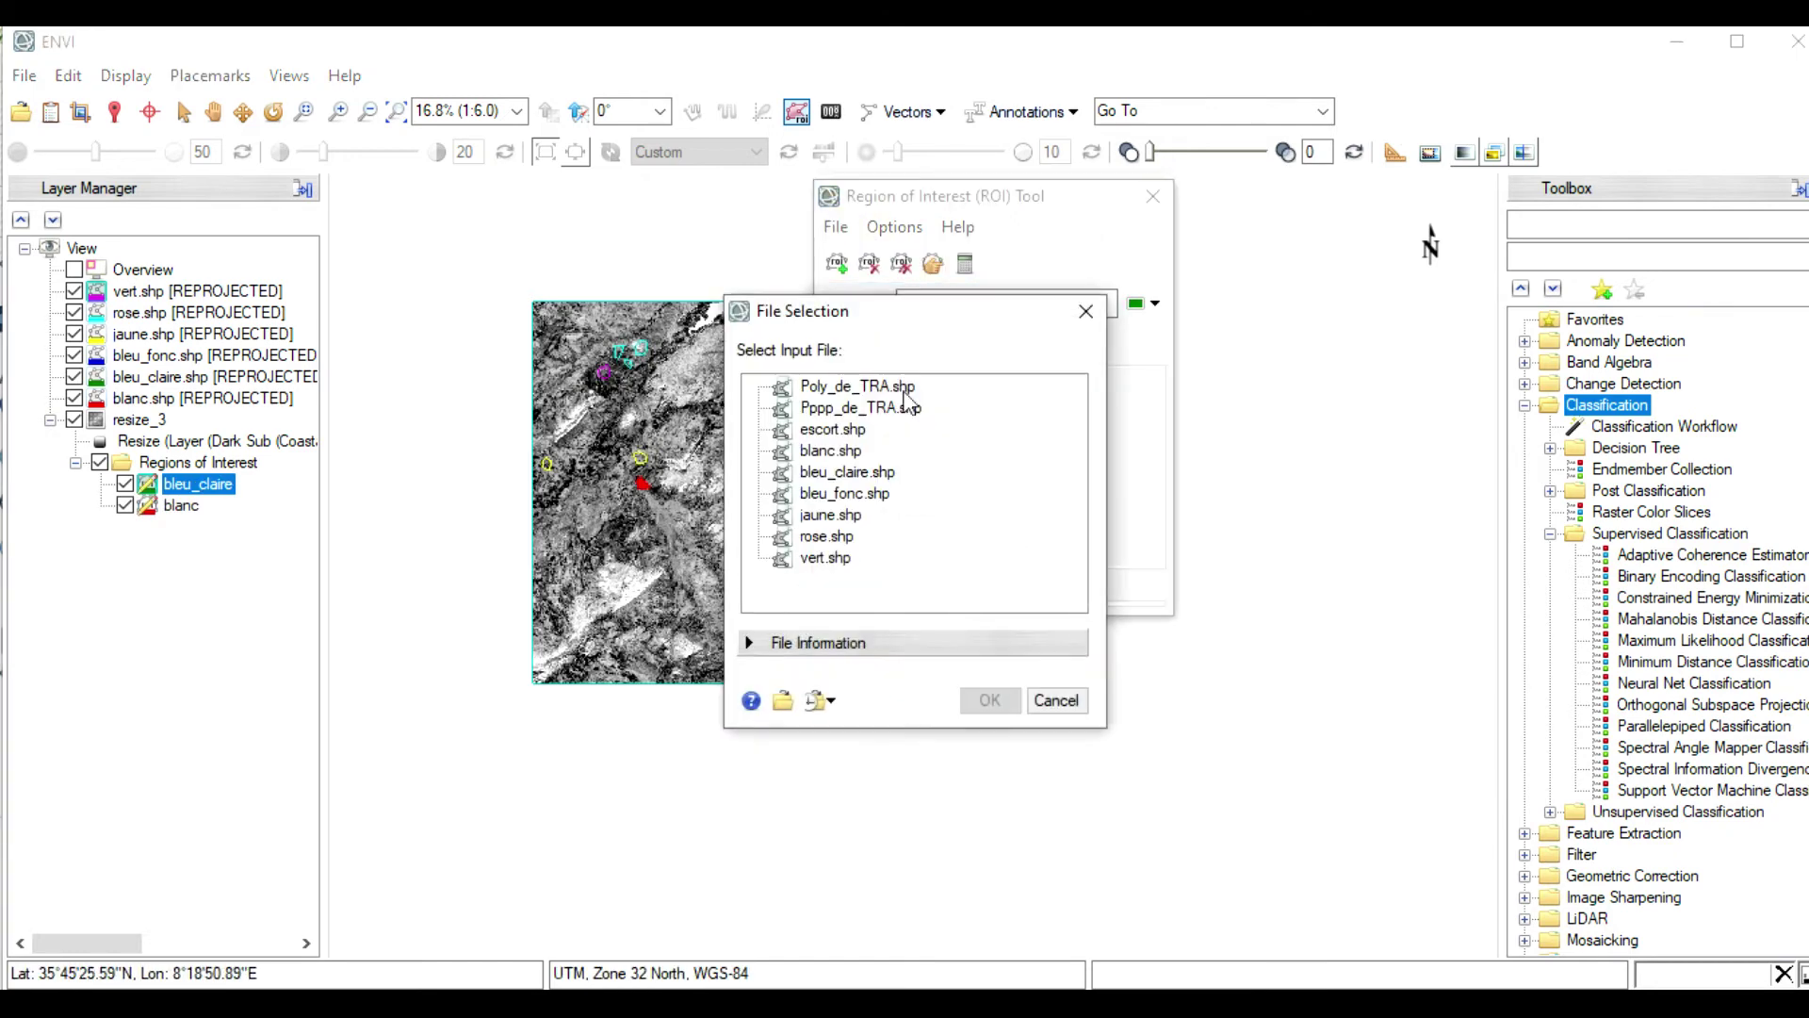
{"action": "left_click", "coordinate": [842, 499]}
{"action": "left_click", "coordinate": [990, 699]}
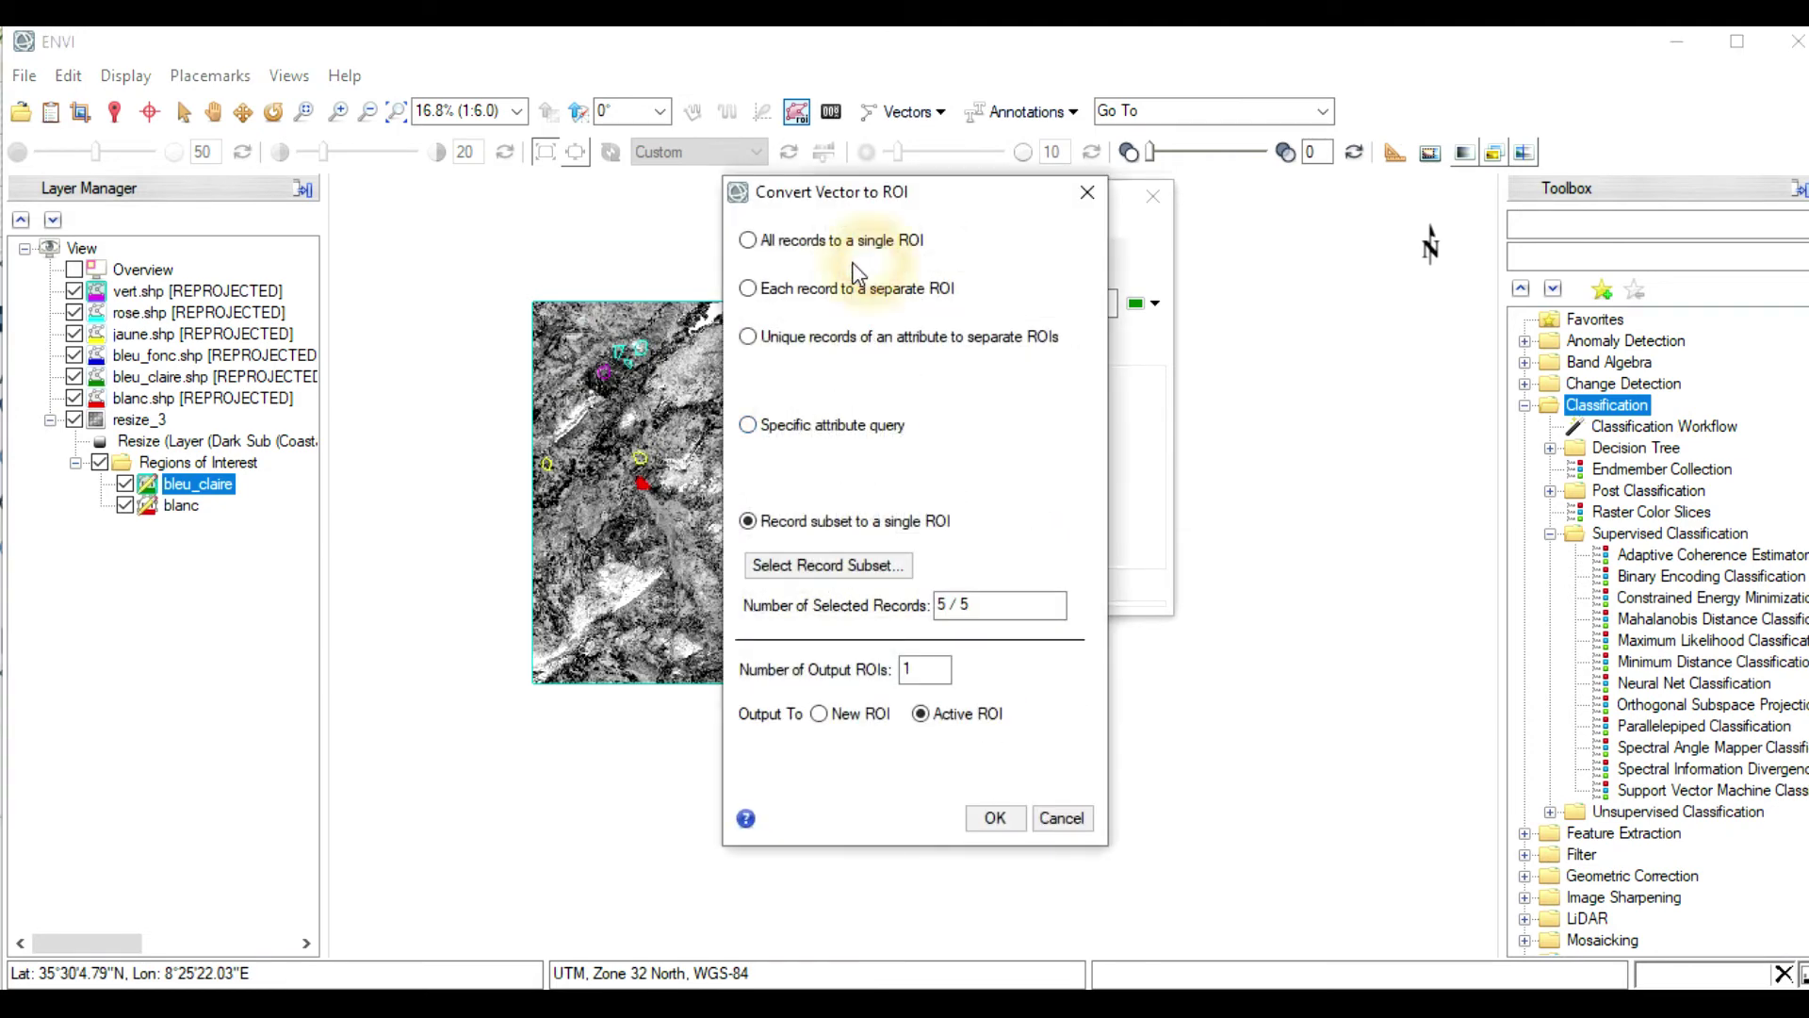
{"action": "left_click", "coordinate": [787, 242]}
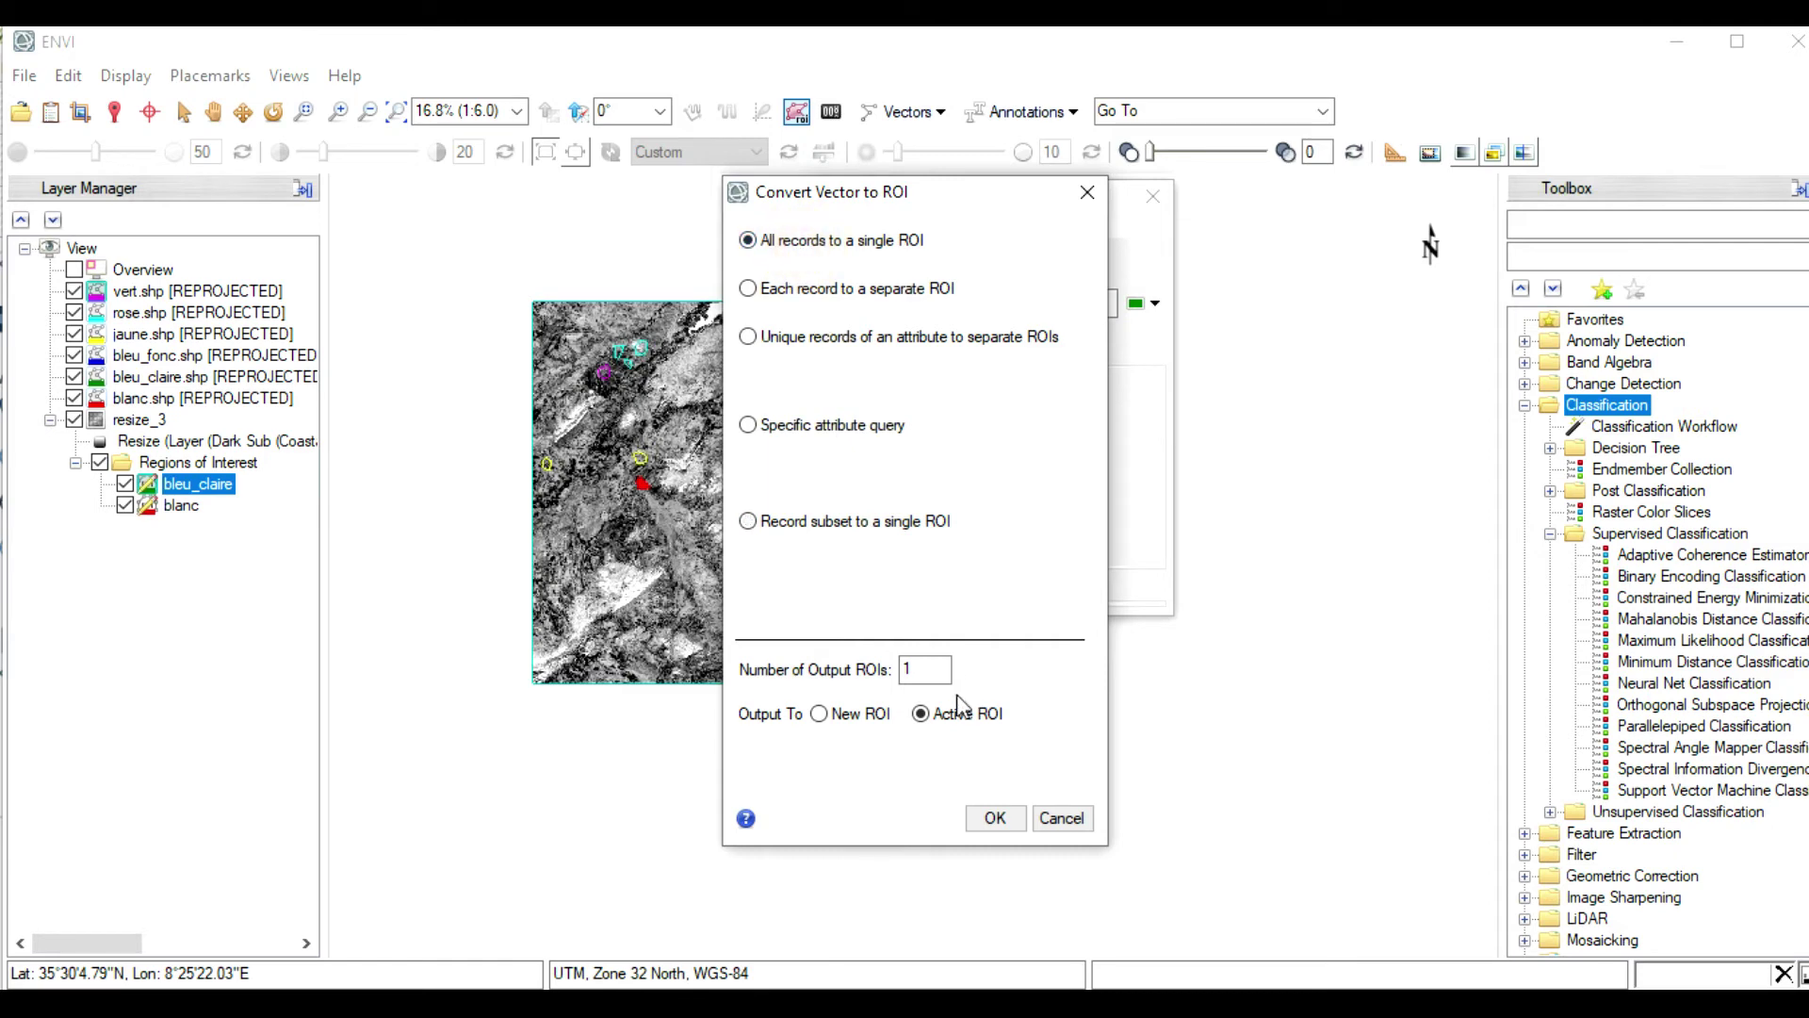
{"action": "left_click", "coordinate": [871, 716]}
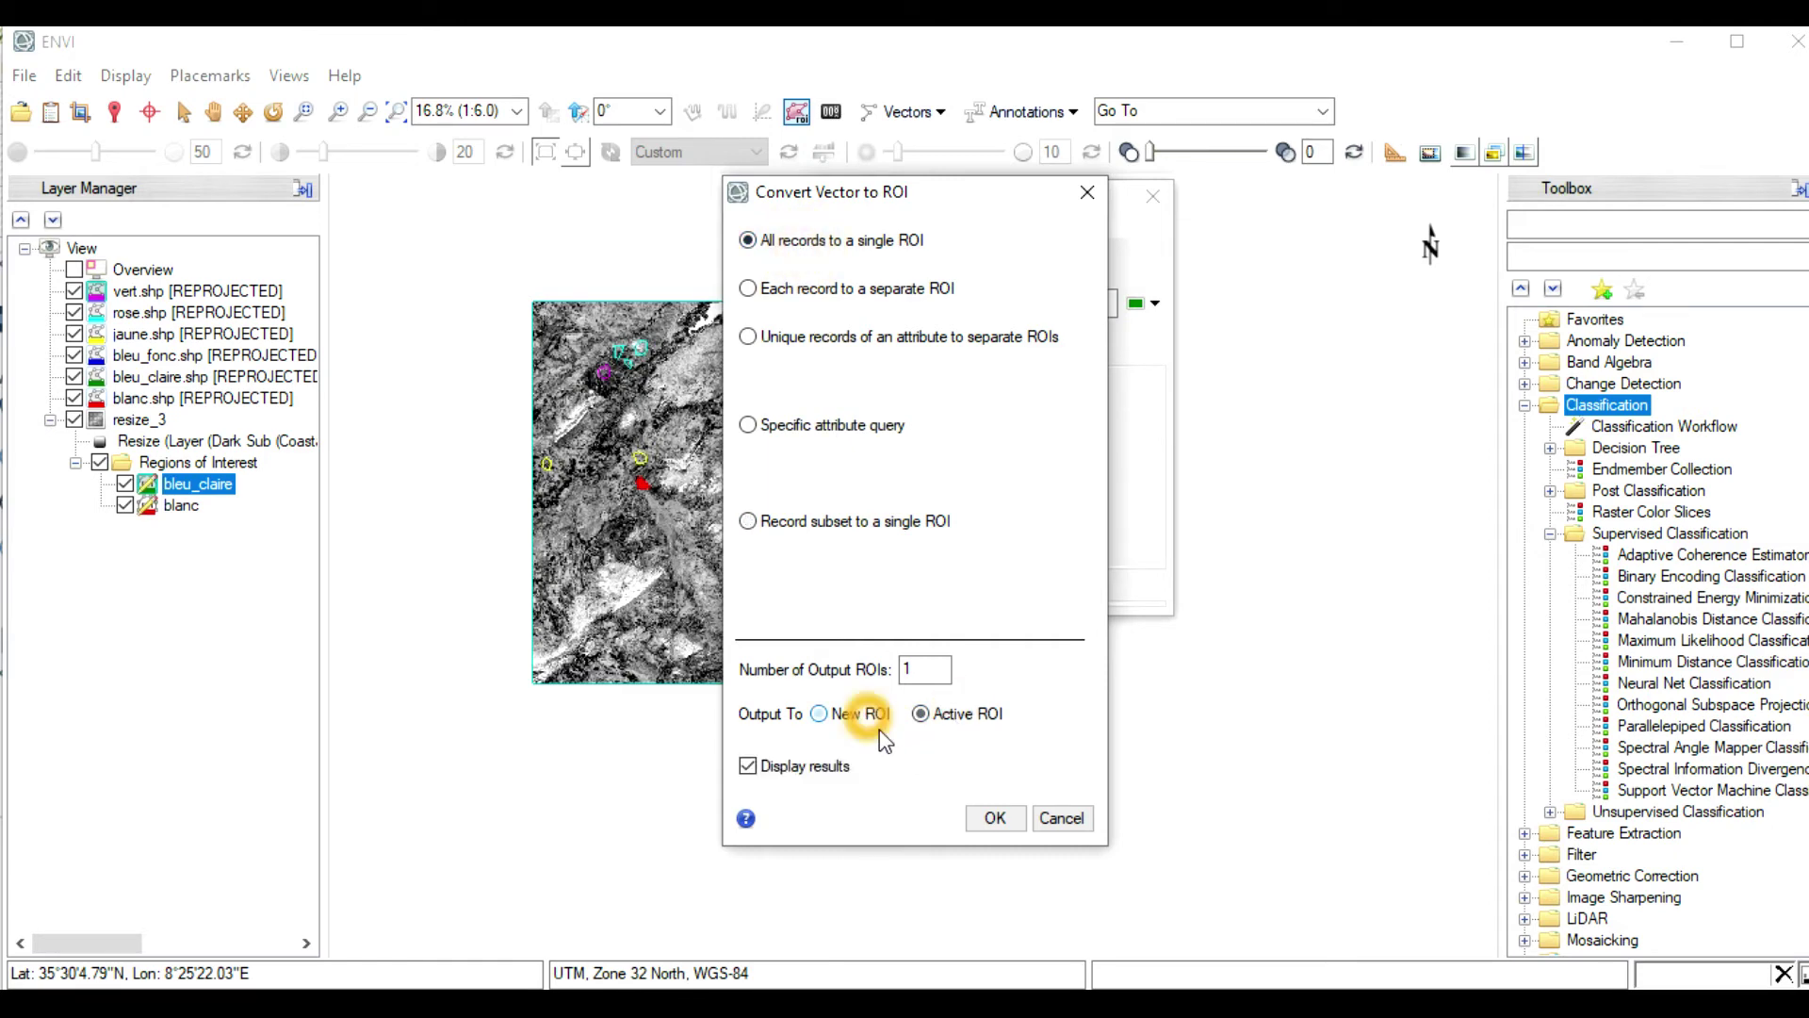
{"action": "left_click", "coordinate": [994, 818]}
{"action": "left_click", "coordinate": [985, 681]}
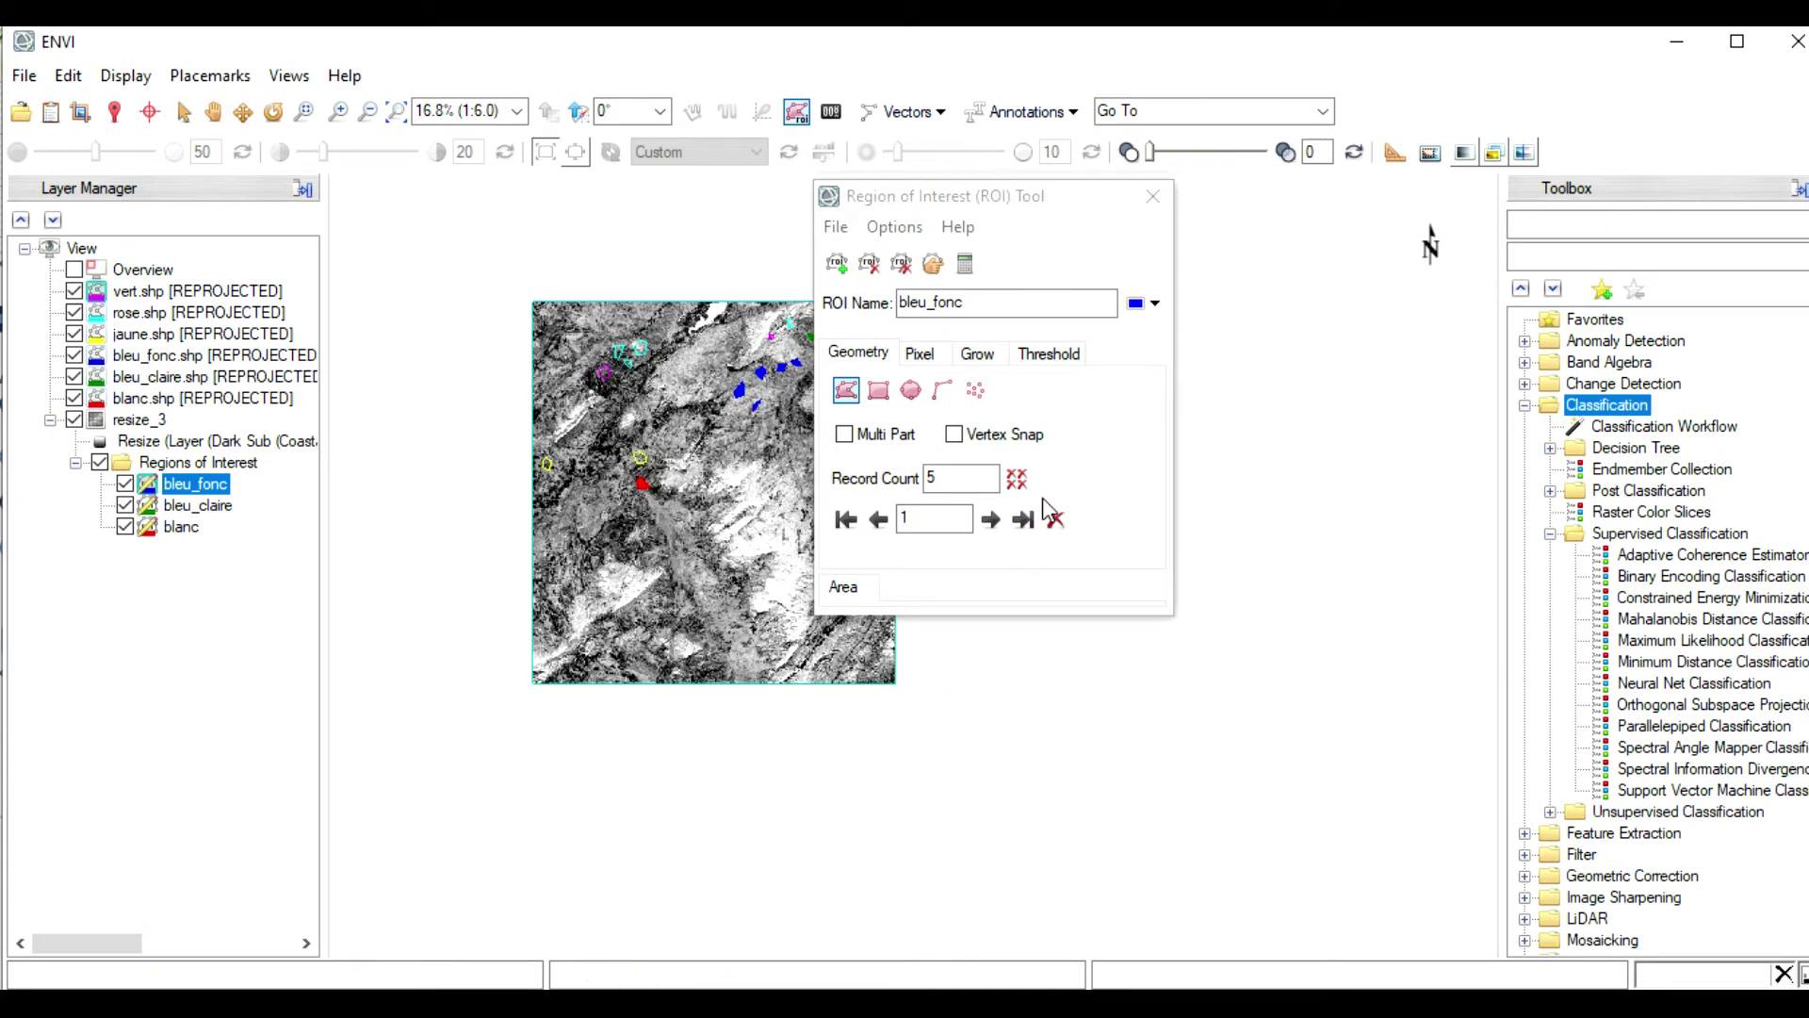
Import jaune.shp into the ROI Tool, converting all its records to a single new ROI
{"action": "left_click", "coordinate": [836, 227]}
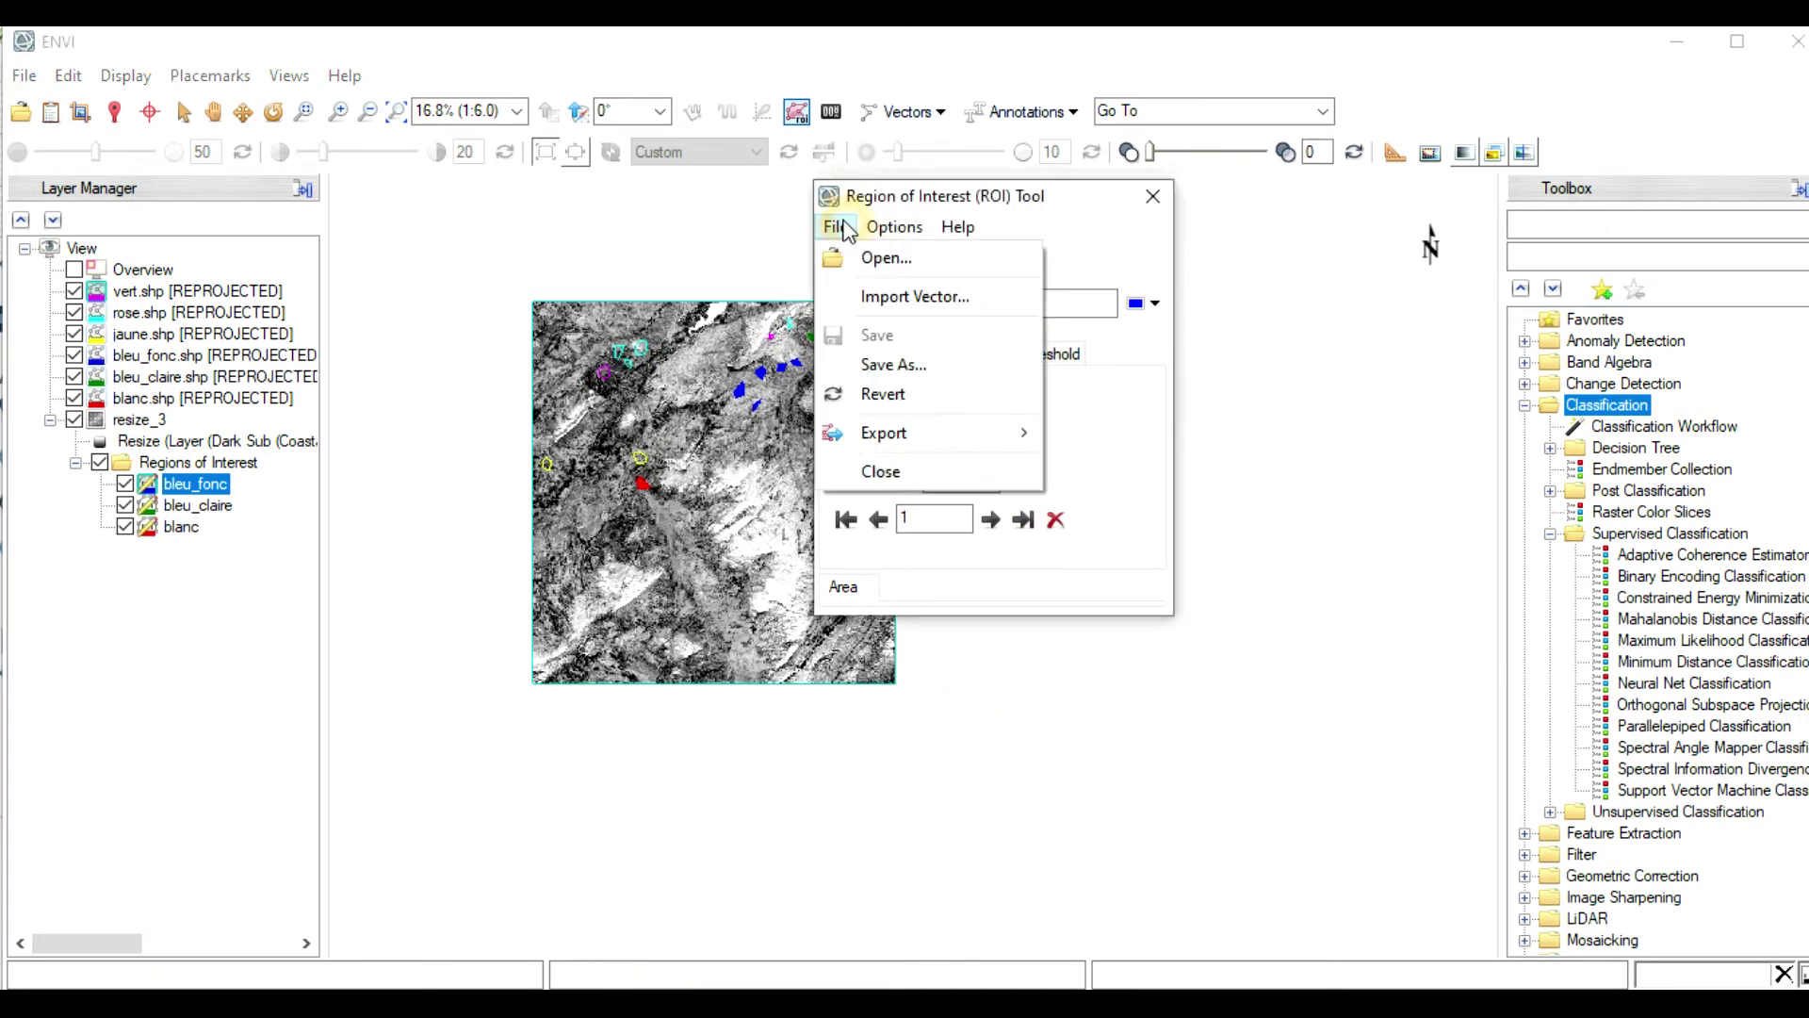
{"action": "left_click", "coordinate": [881, 296]}
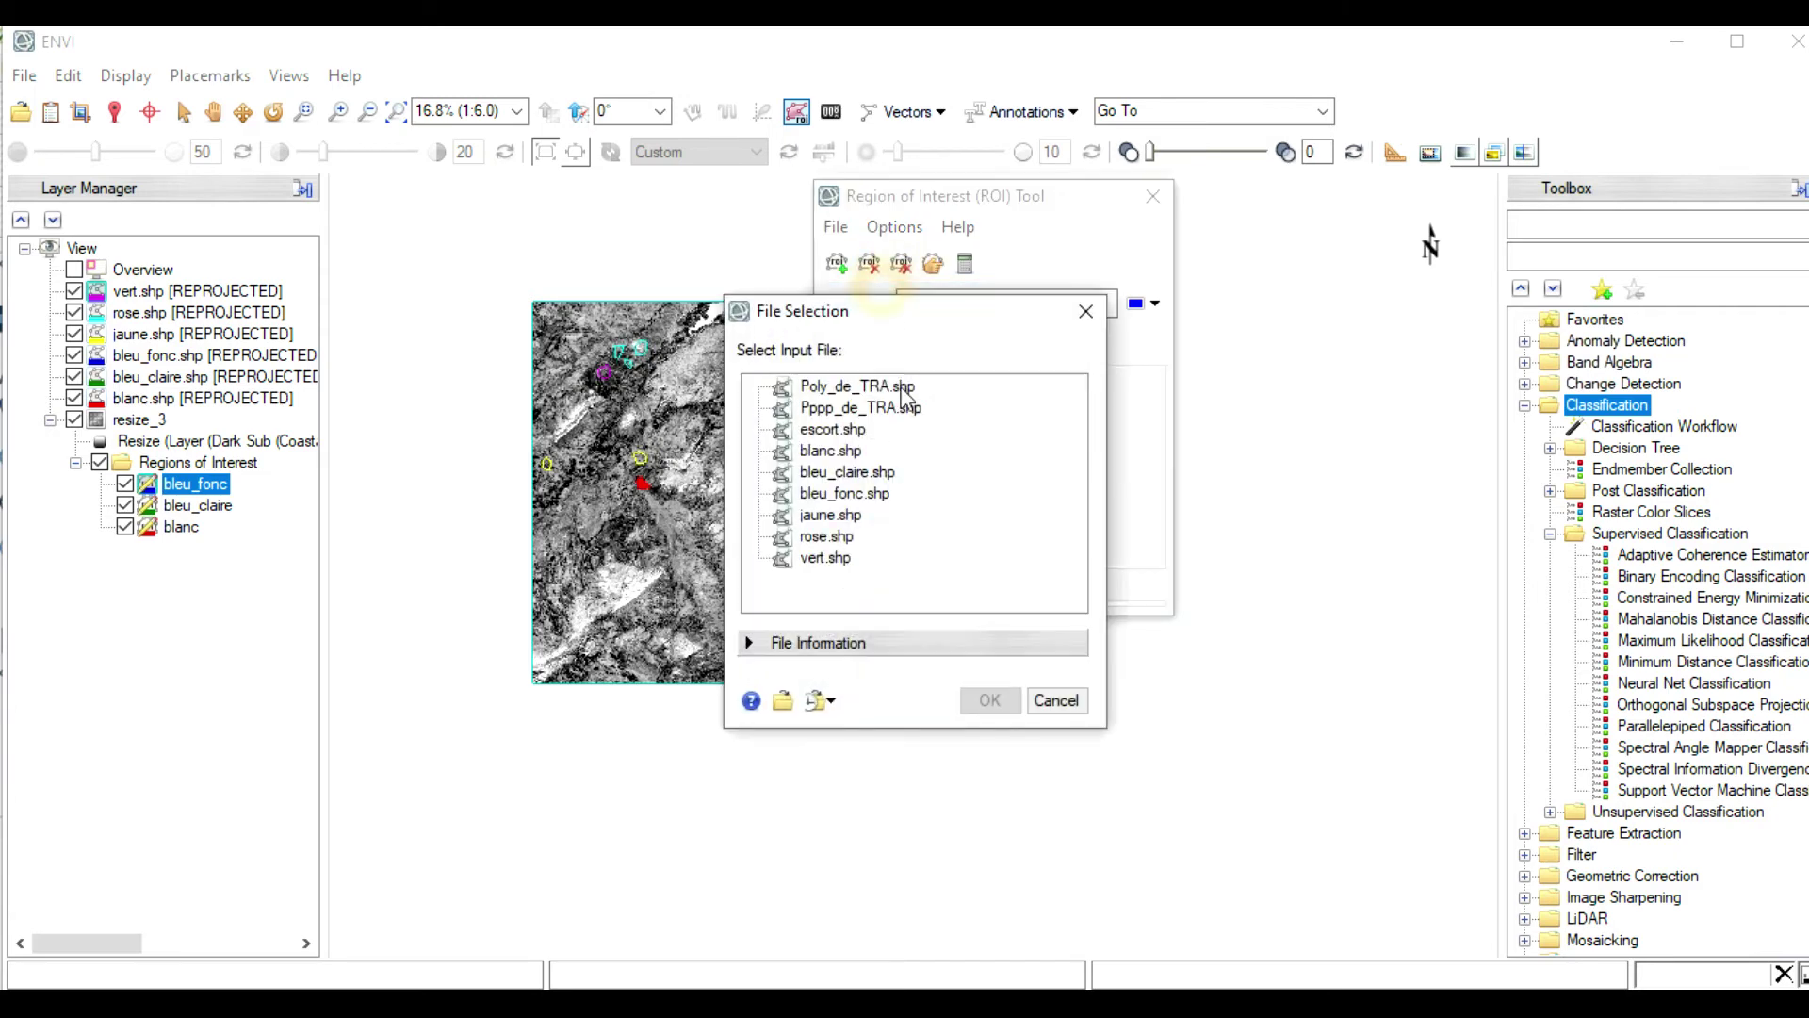
{"action": "left_click", "coordinate": [834, 516]}
{"action": "left_click", "coordinate": [989, 702]}
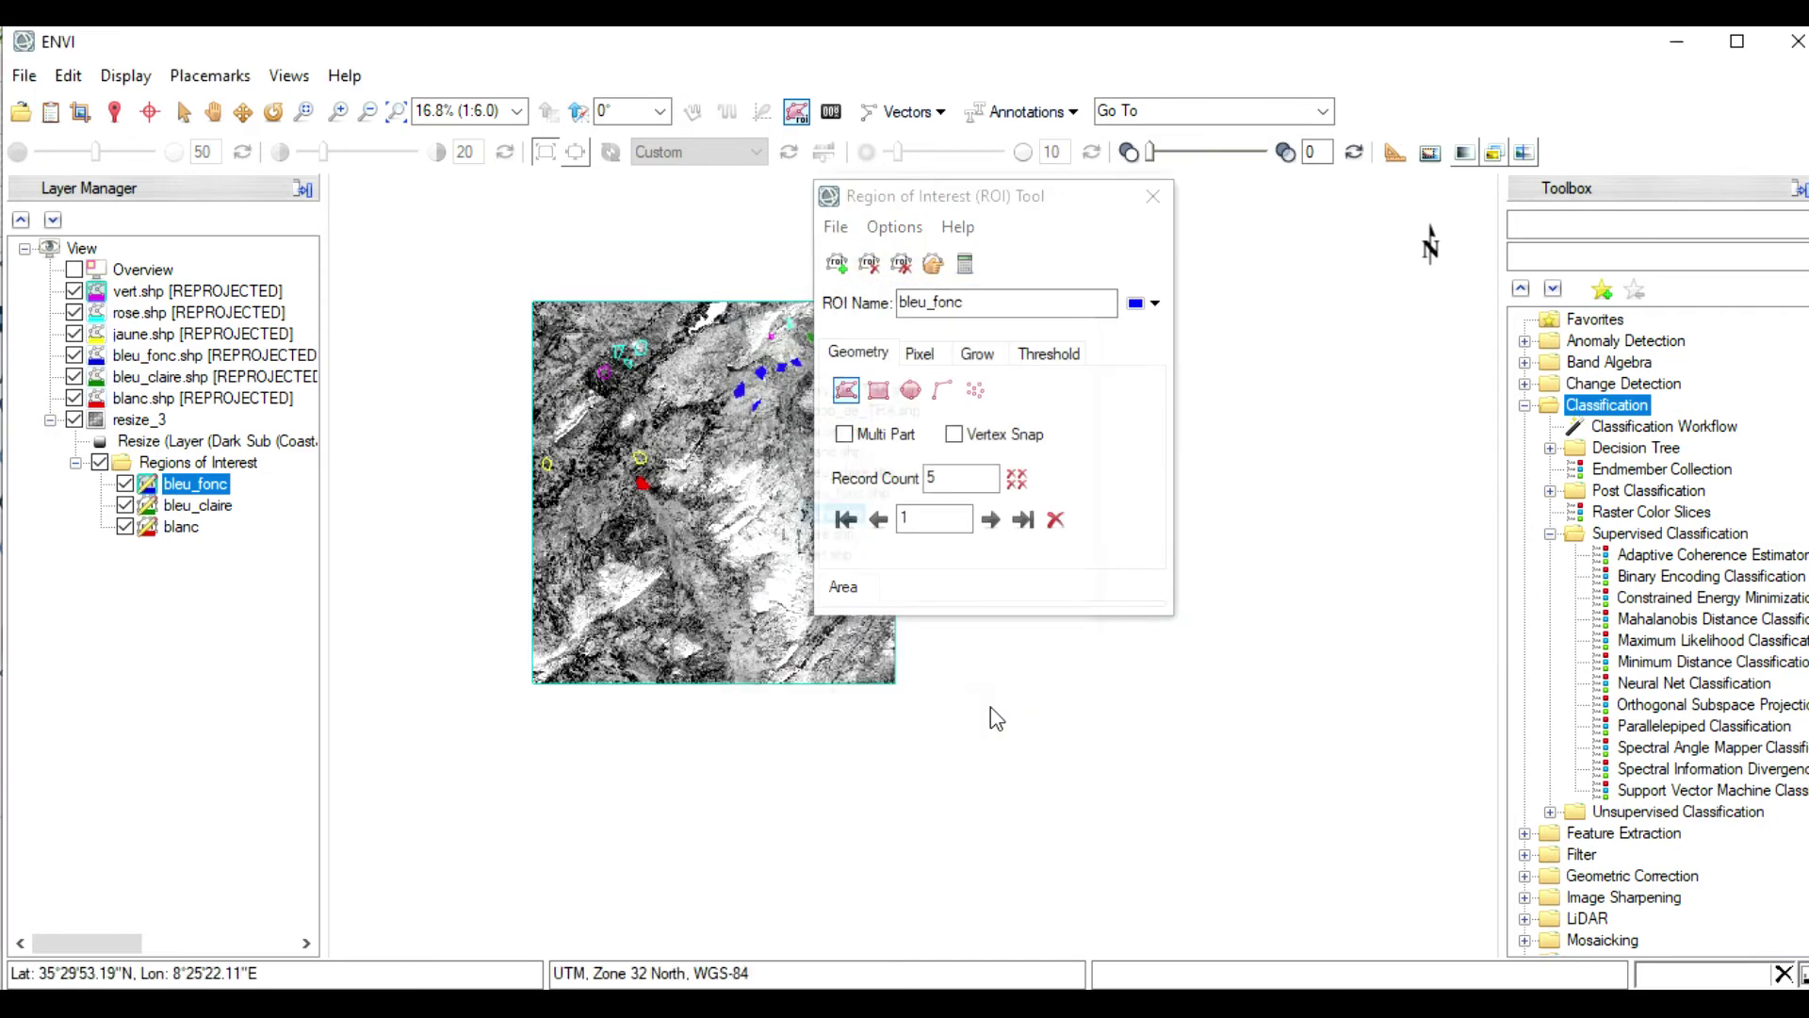
{"action": "left_click", "coordinate": [837, 242]}
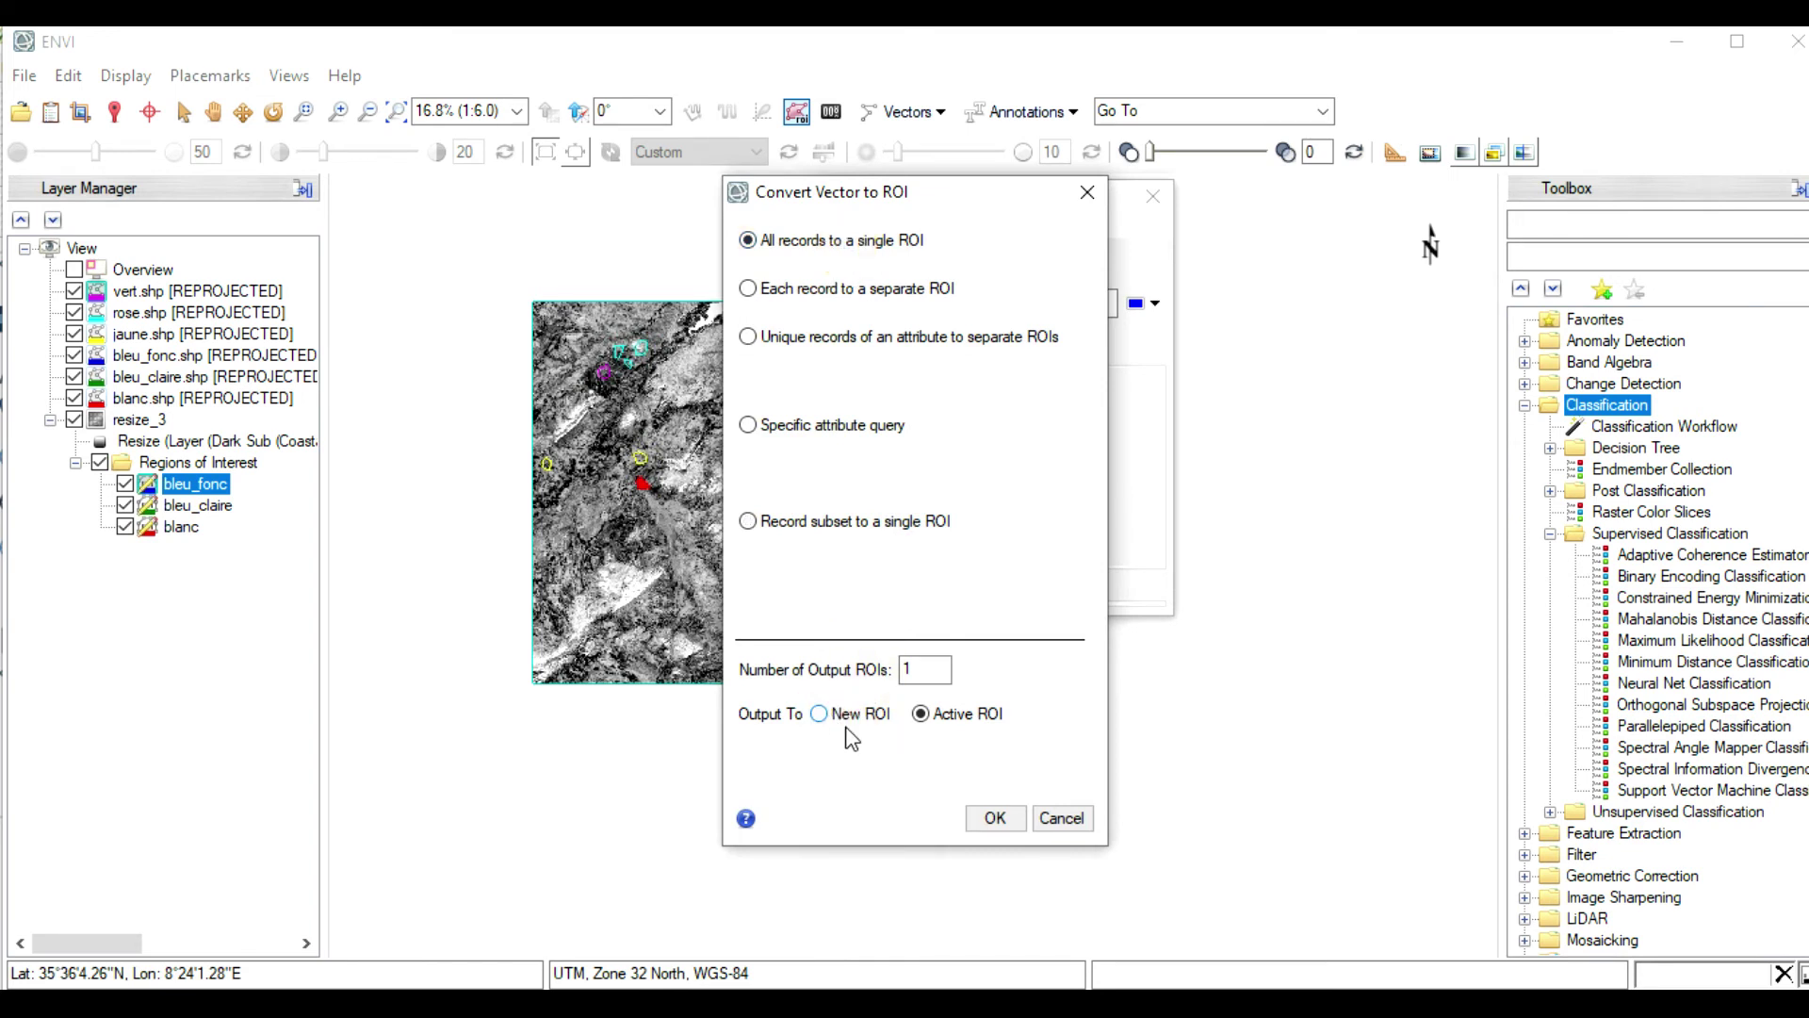
{"action": "left_click", "coordinate": [984, 726]}
{"action": "left_click", "coordinate": [822, 718]}
{"action": "left_click", "coordinate": [996, 818]}
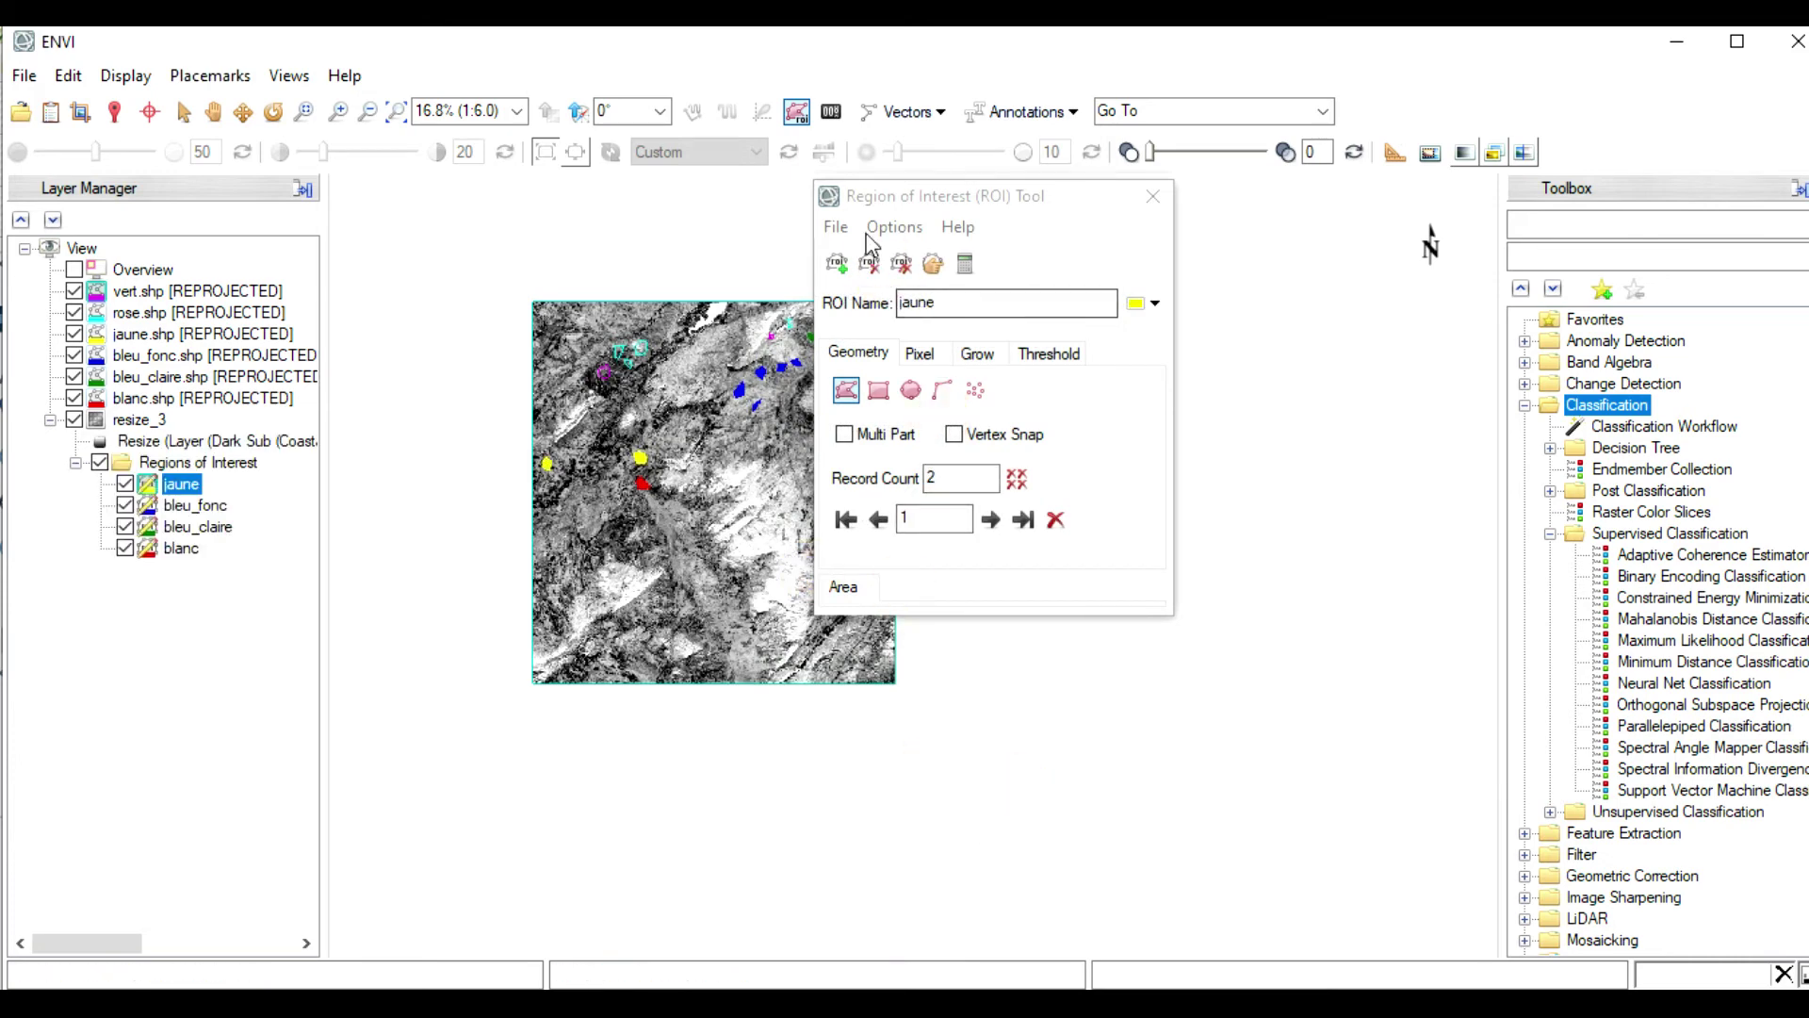
Import rose.shp into the ROI Tool, with all records converted to a single ROI output as a new ROI
{"action": "left_click", "coordinate": [836, 227]}
{"action": "left_click", "coordinate": [900, 300]}
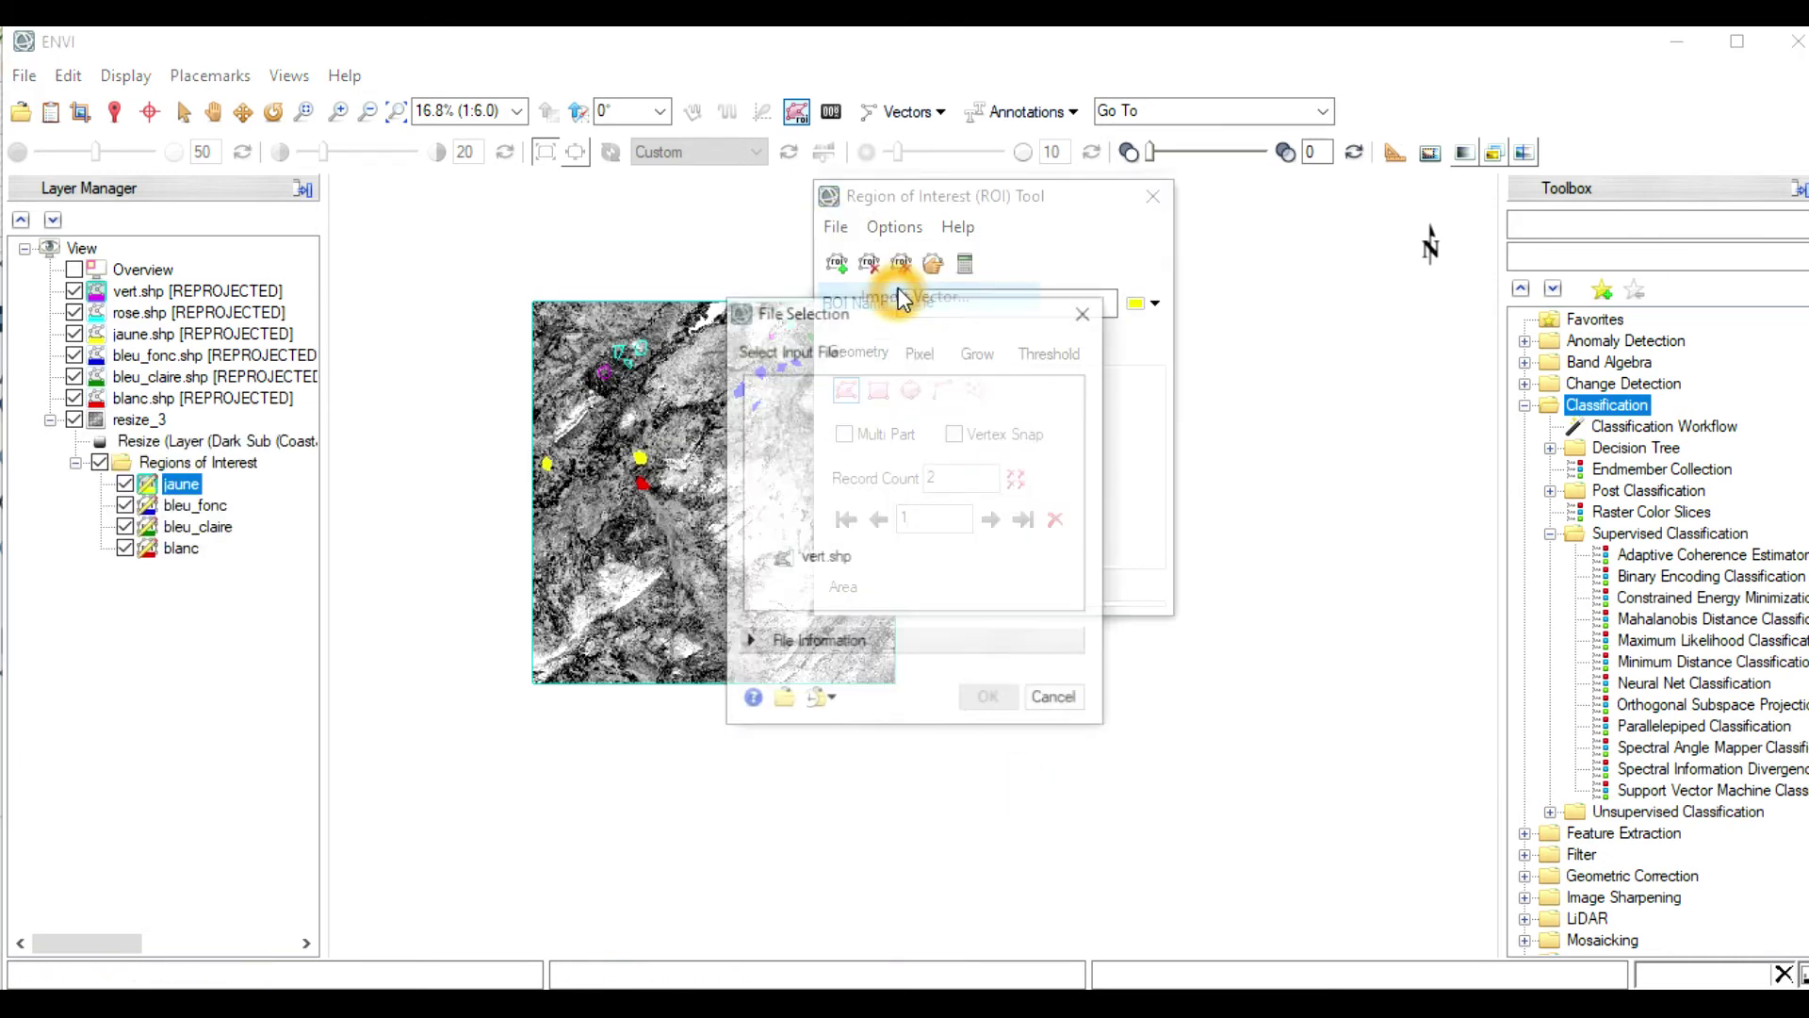
{"action": "left_click", "coordinate": [841, 533]}
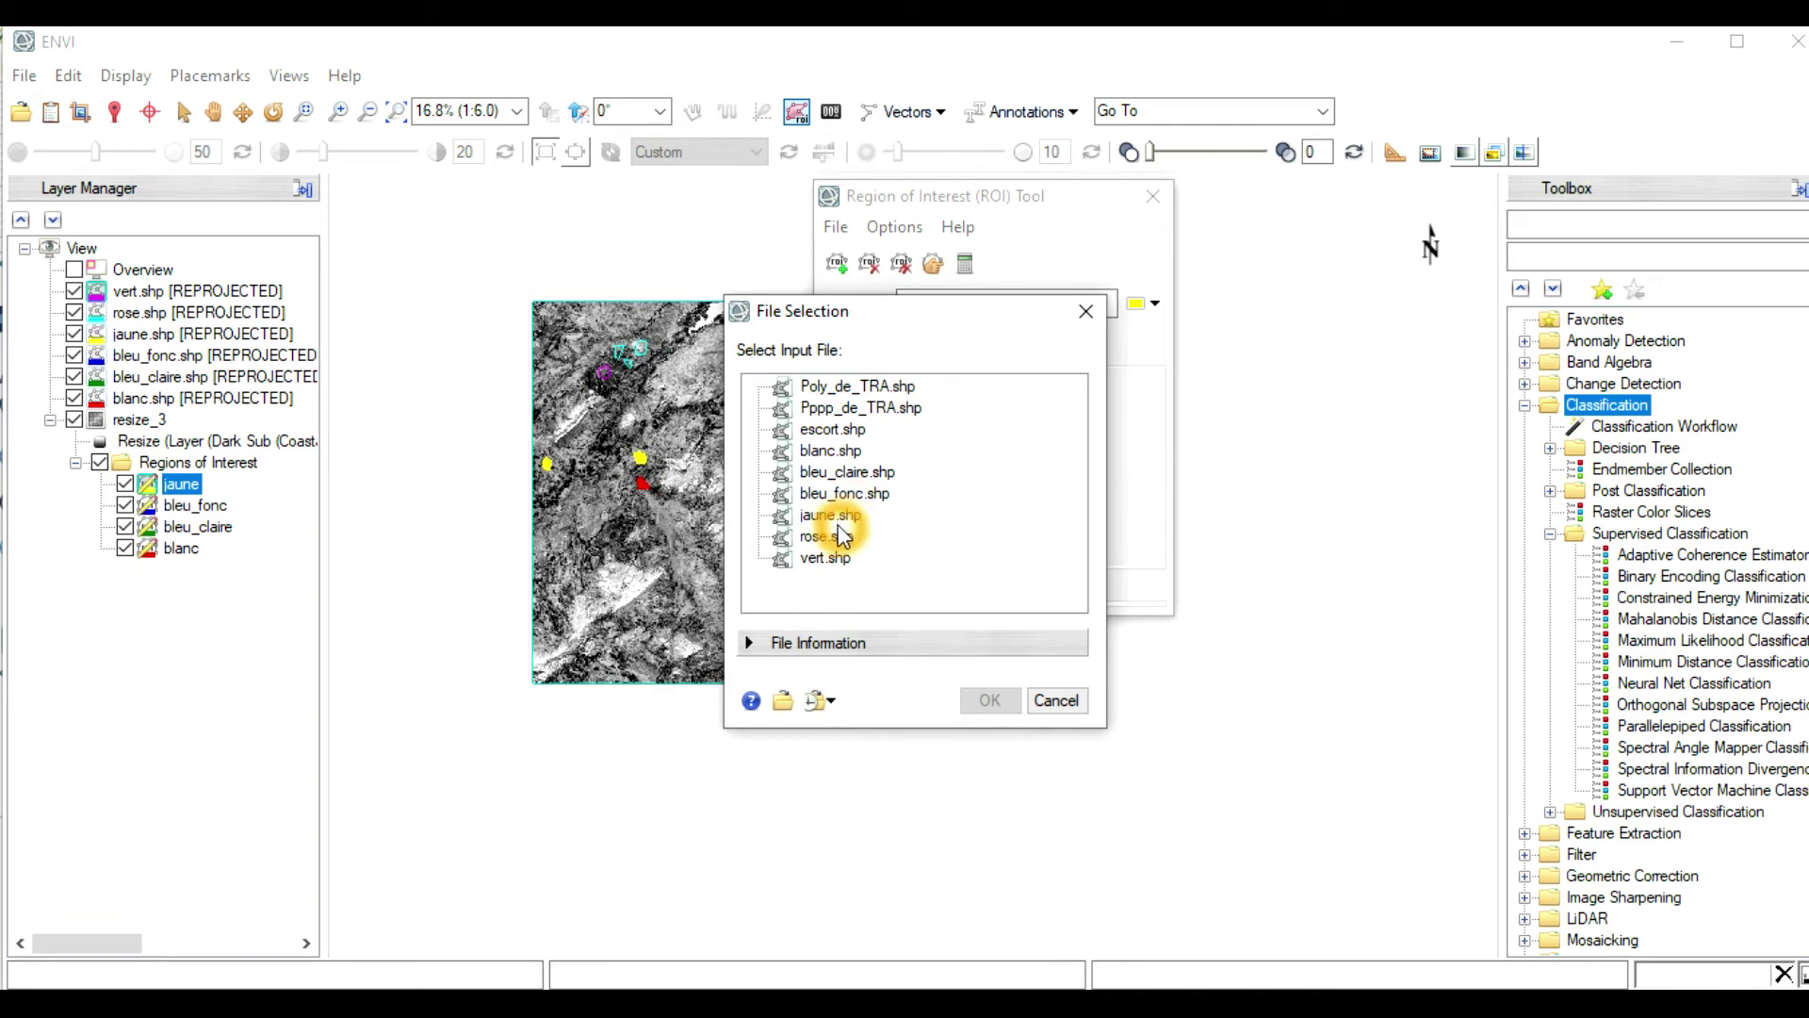
{"action": "left_click", "coordinate": [990, 700]}
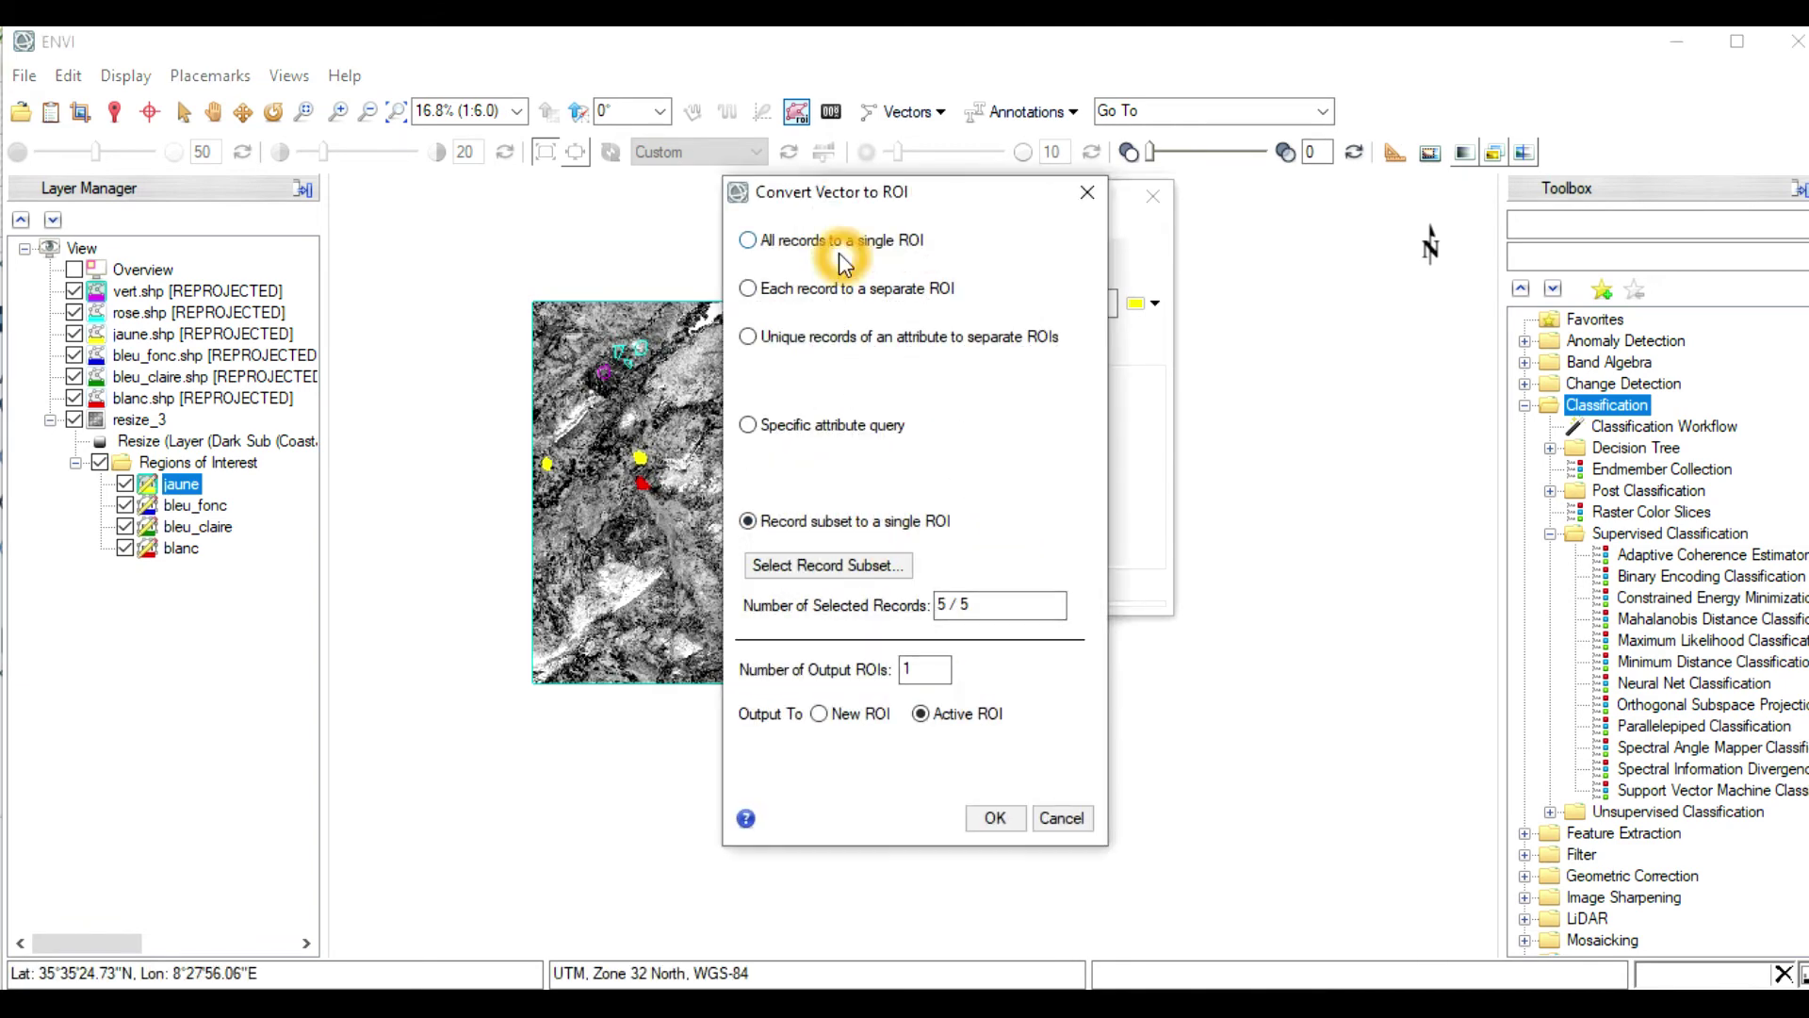
{"action": "left_click", "coordinate": [844, 247]}
{"action": "left_click", "coordinate": [856, 716]}
{"action": "left_click", "coordinate": [994, 818]}
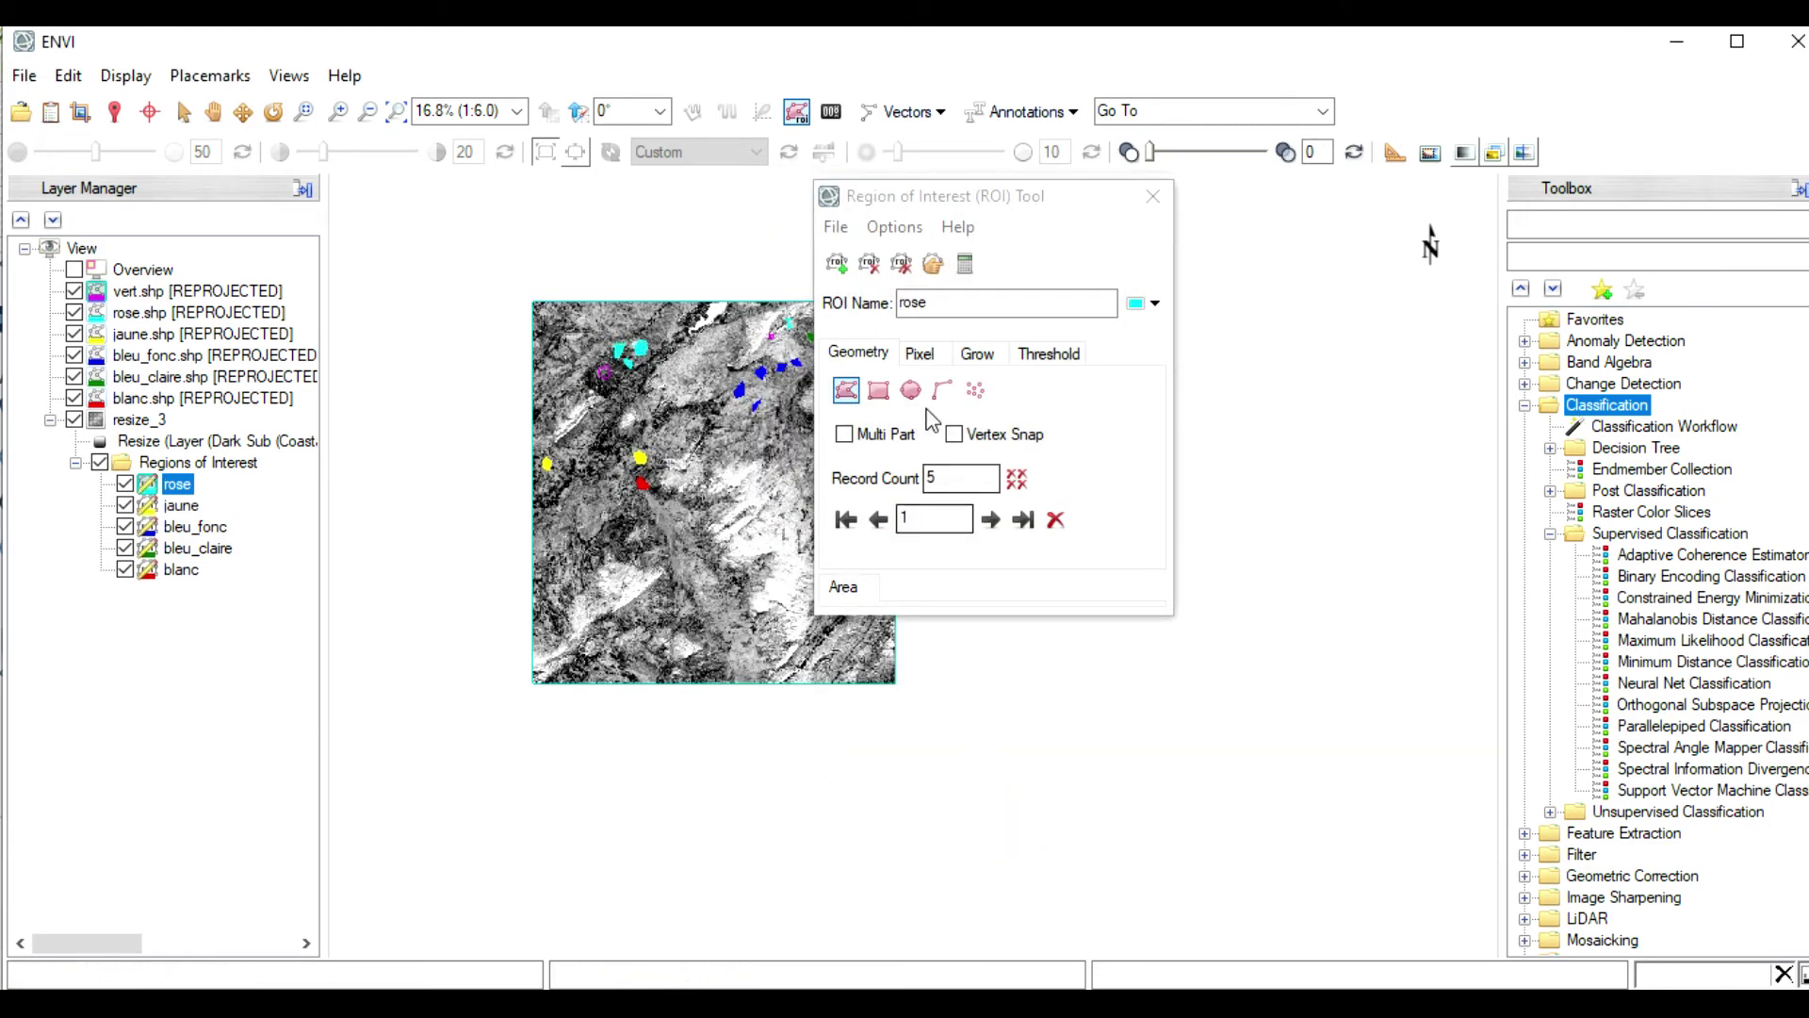
Import vert.shp as a new ROI and close the ROI Tool
{"action": "left_click", "coordinate": [836, 228]}
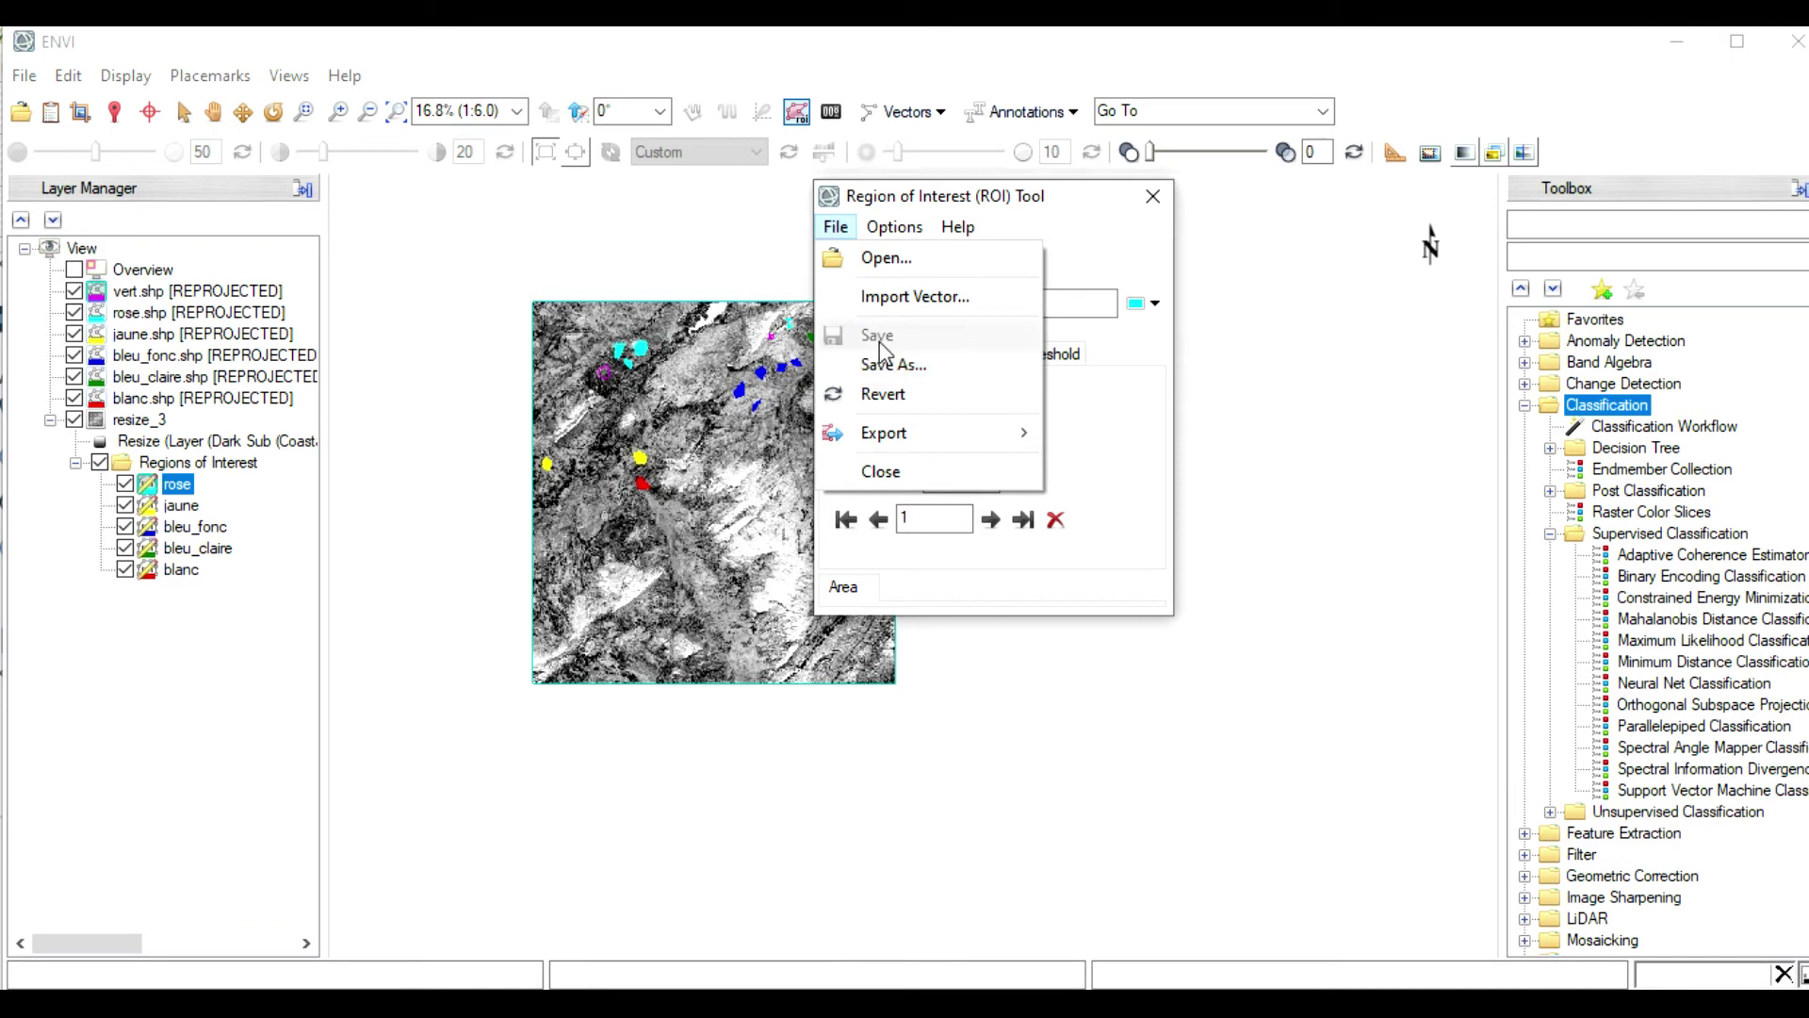
{"action": "left_click", "coordinate": [881, 300]}
{"action": "left_click", "coordinate": [829, 559]}
{"action": "left_click", "coordinate": [989, 700]}
{"action": "left_click", "coordinate": [820, 709]}
{"action": "left_click", "coordinate": [980, 814]}
{"action": "left_click", "coordinate": [1151, 198]}
{"action": "left_click", "coordinate": [1153, 220]}
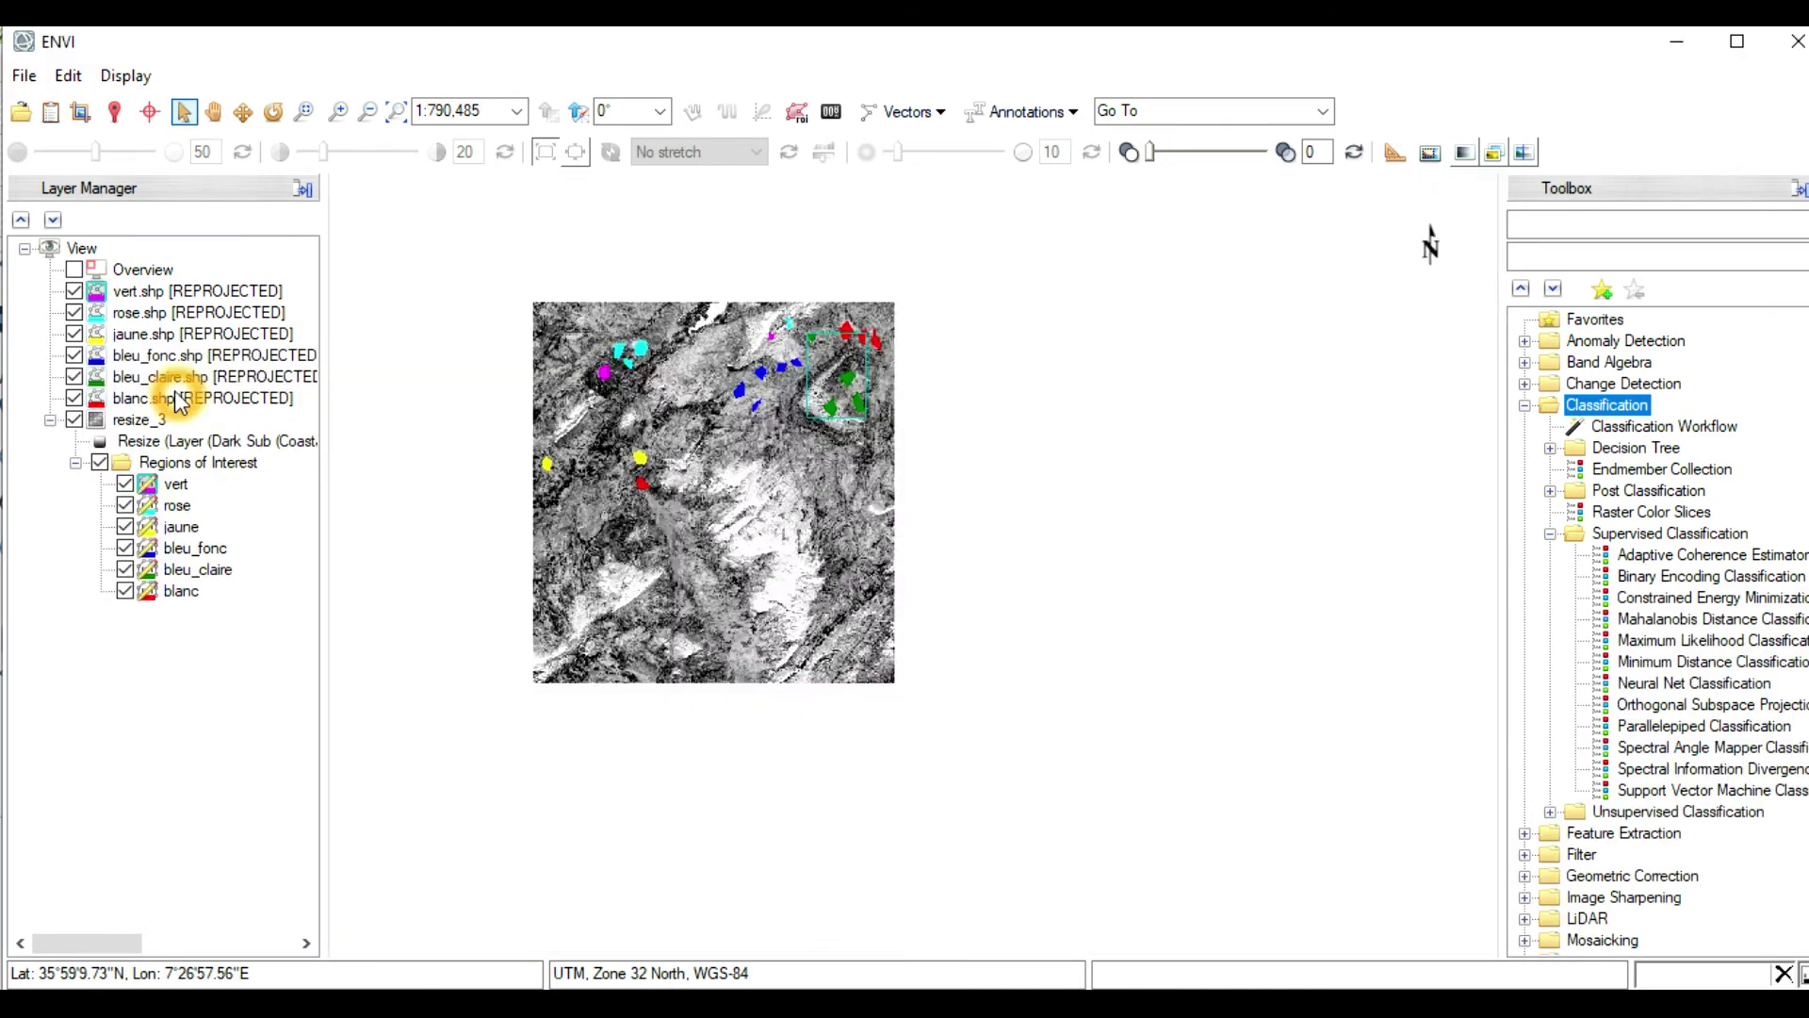
Remove the vert.shp and rose.shp vector layers from the view, keeping the ROIs
{"action": "left_click", "coordinate": [182, 396]}
{"action": "left_click", "coordinate": [188, 291]}
{"action": "right_click", "coordinate": [236, 288]}
{"action": "left_click", "coordinate": [282, 429]}
{"action": "left_click", "coordinate": [200, 281]}
{"action": "right_click", "coordinate": [199, 295]}
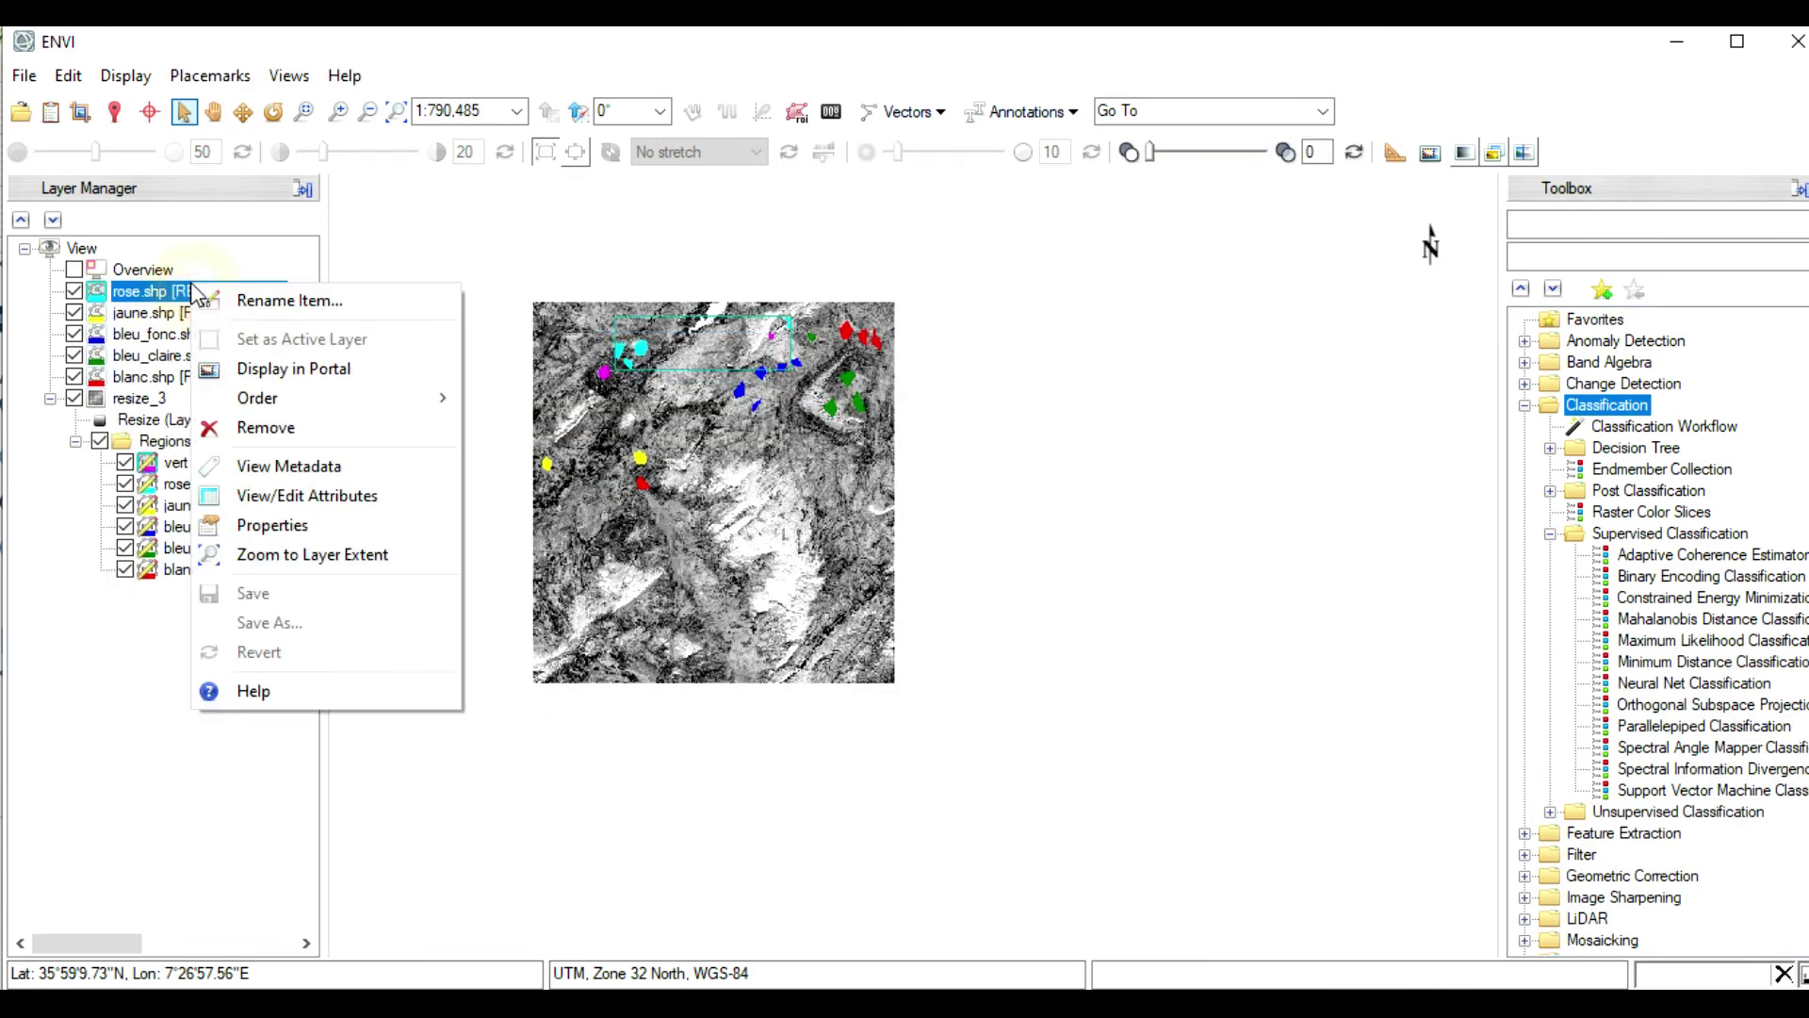
{"action": "key", "text": "Escape"}
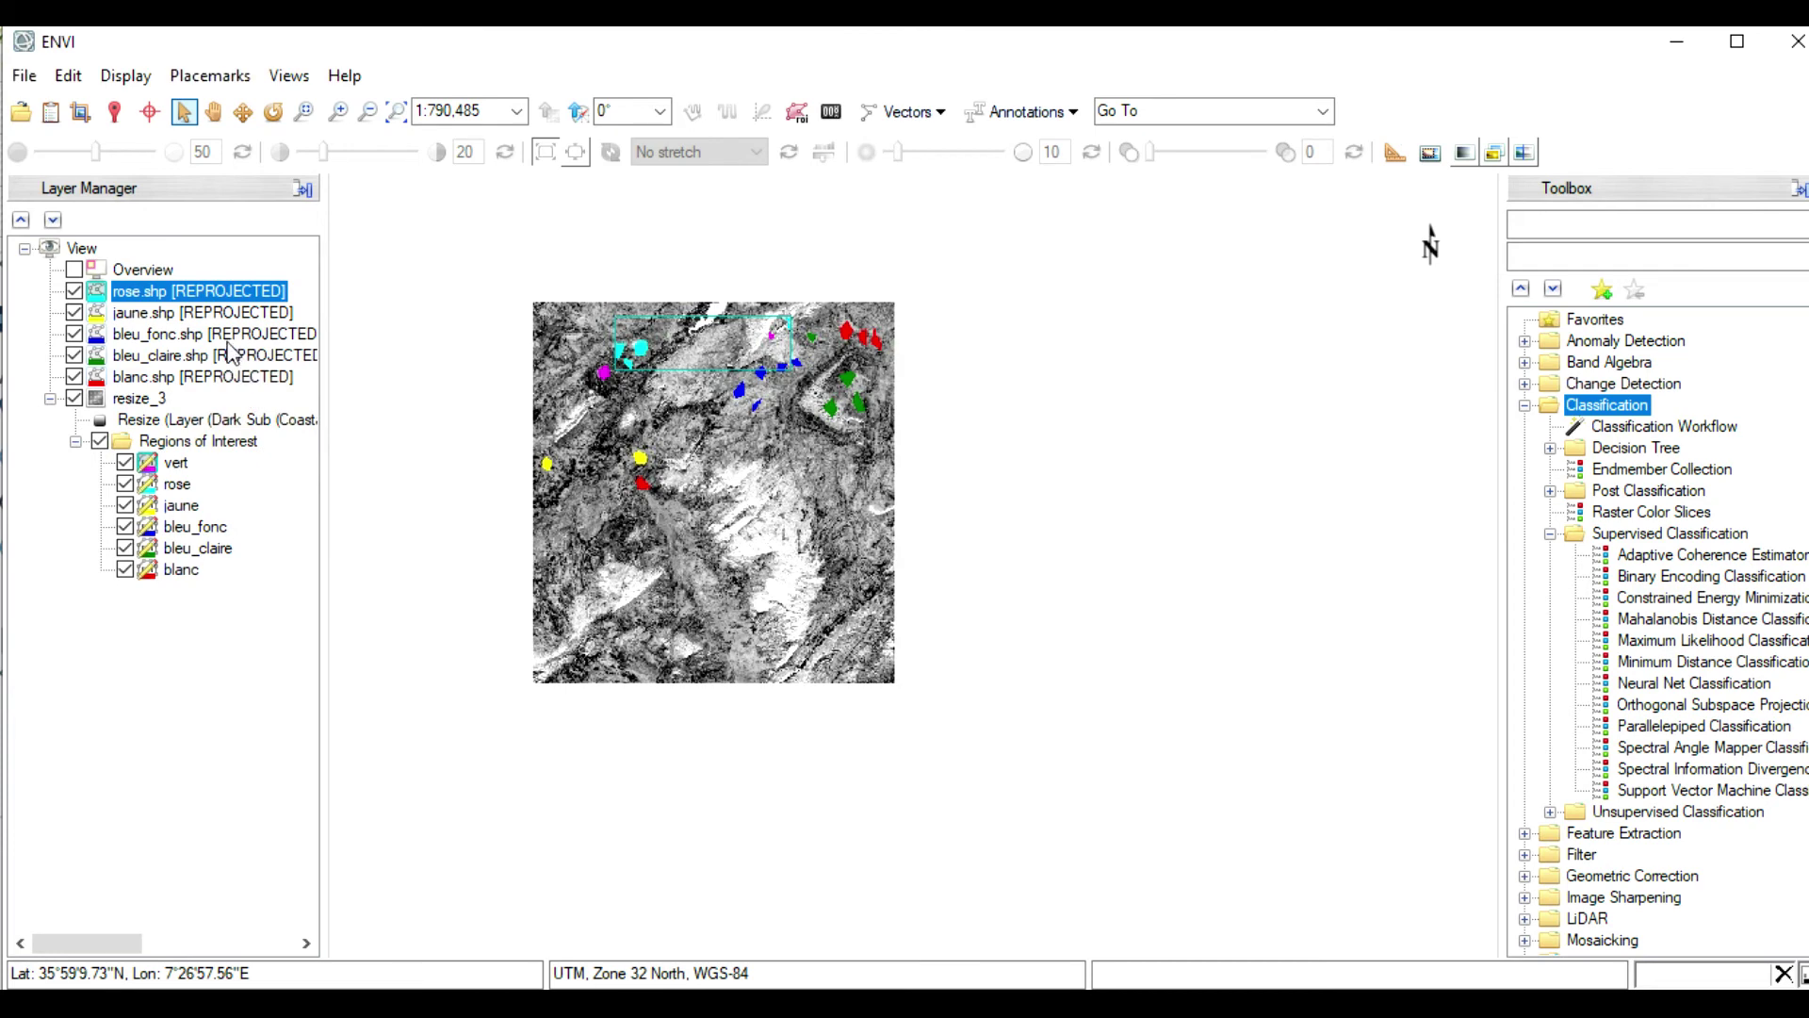
{"action": "key", "text": "Delete"}
Remove the jaune.shp, bleu_fonc.shp, bleu_claire.shp and blanc.shp vector layers from the view
{"action": "right_click", "coordinate": [172, 289]}
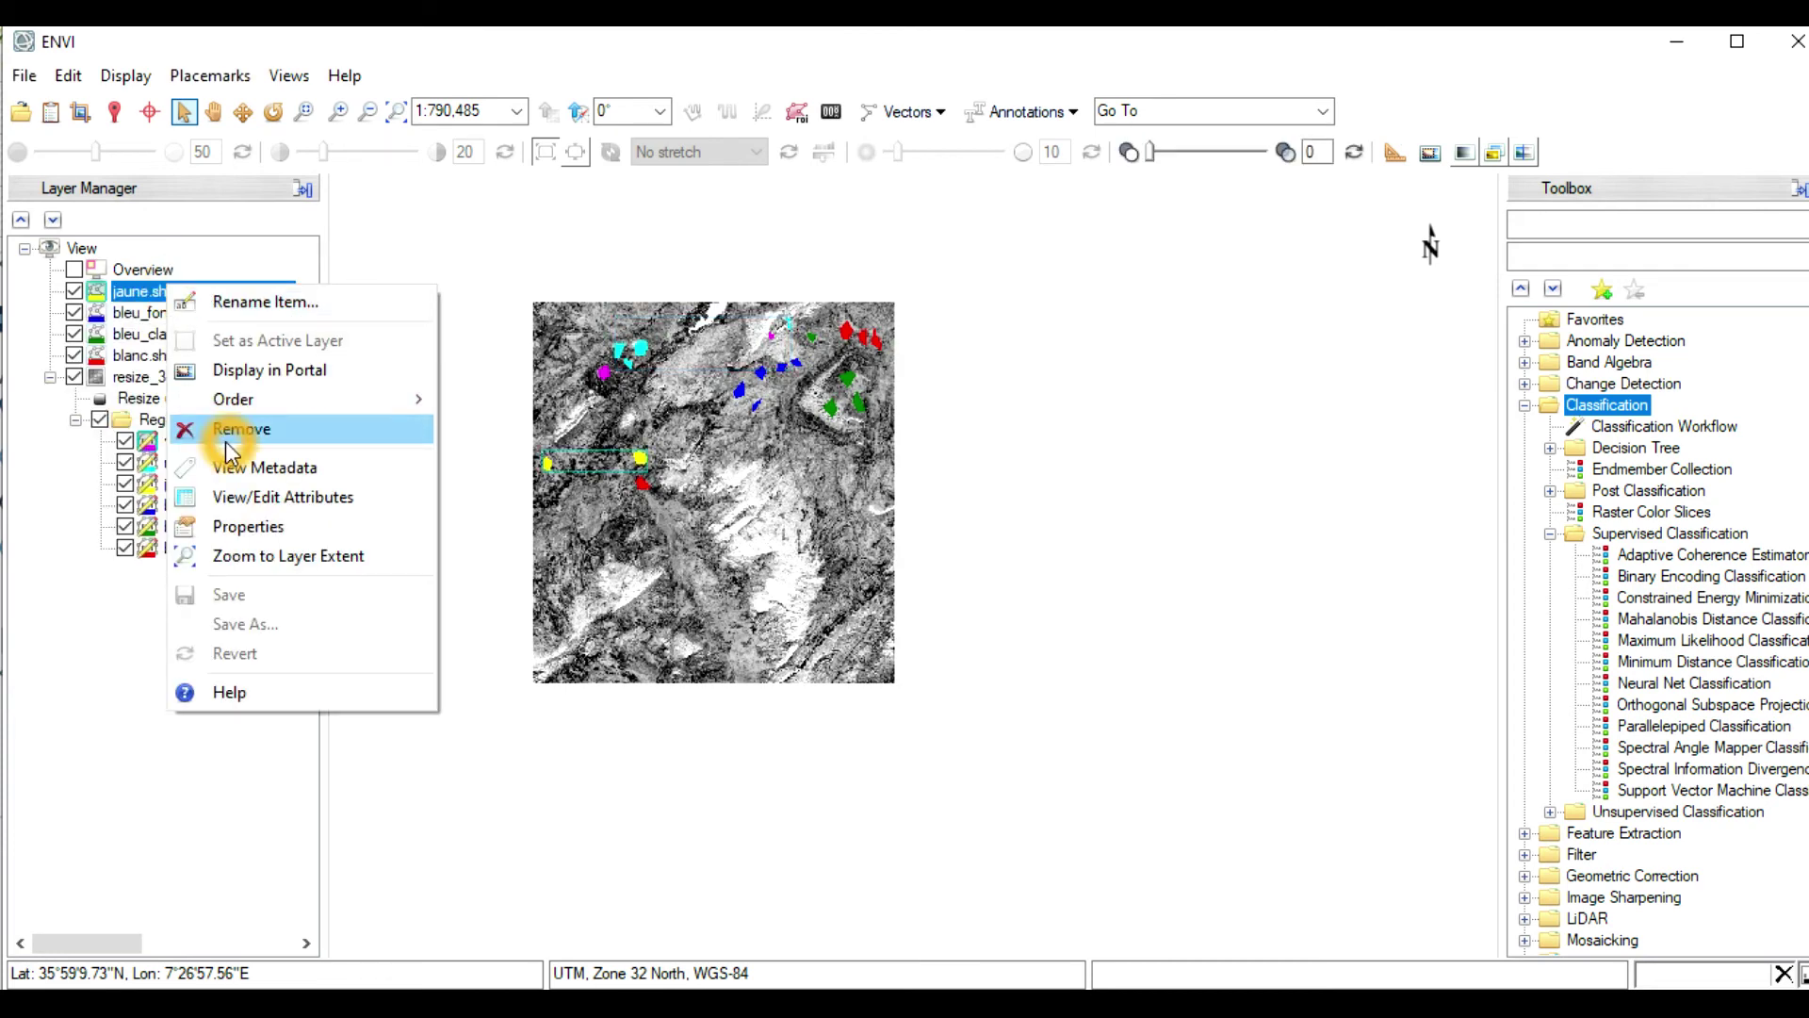
{"action": "key", "text": "Escape"}
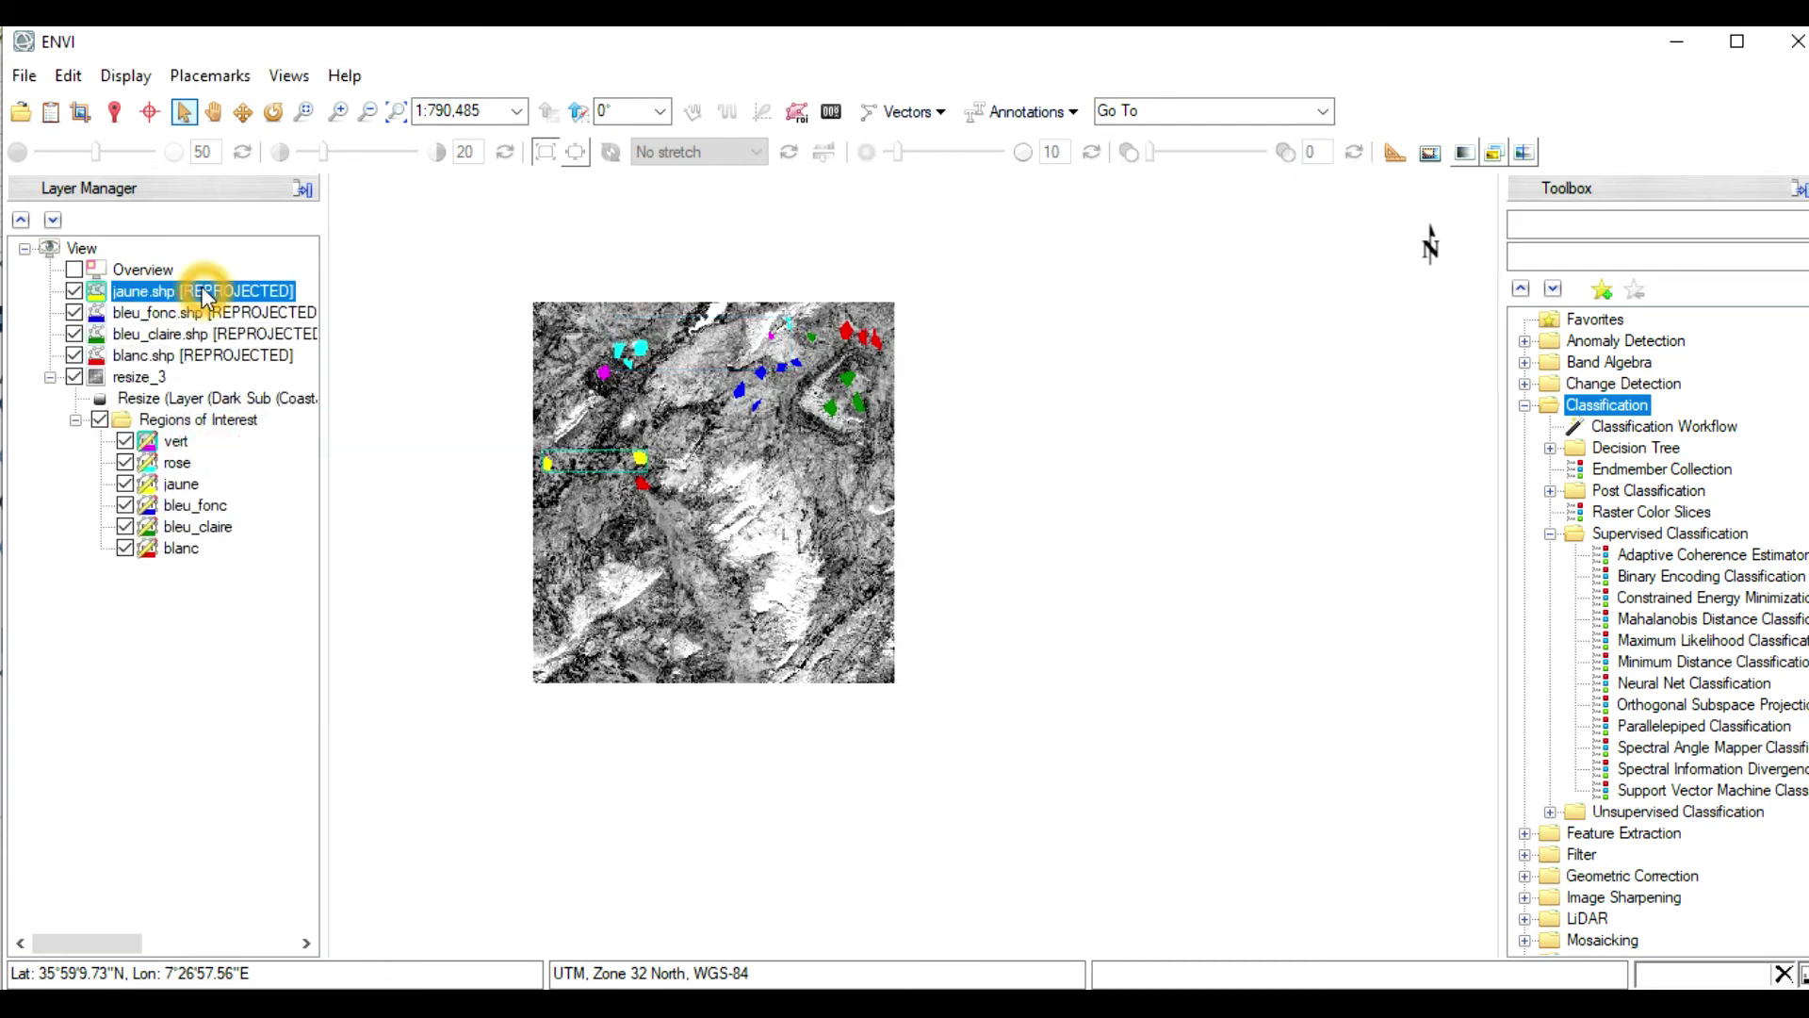
{"action": "key", "text": "Delete"}
{"action": "right_click", "coordinate": [202, 292]}
{"action": "left_click", "coordinate": [259, 431]}
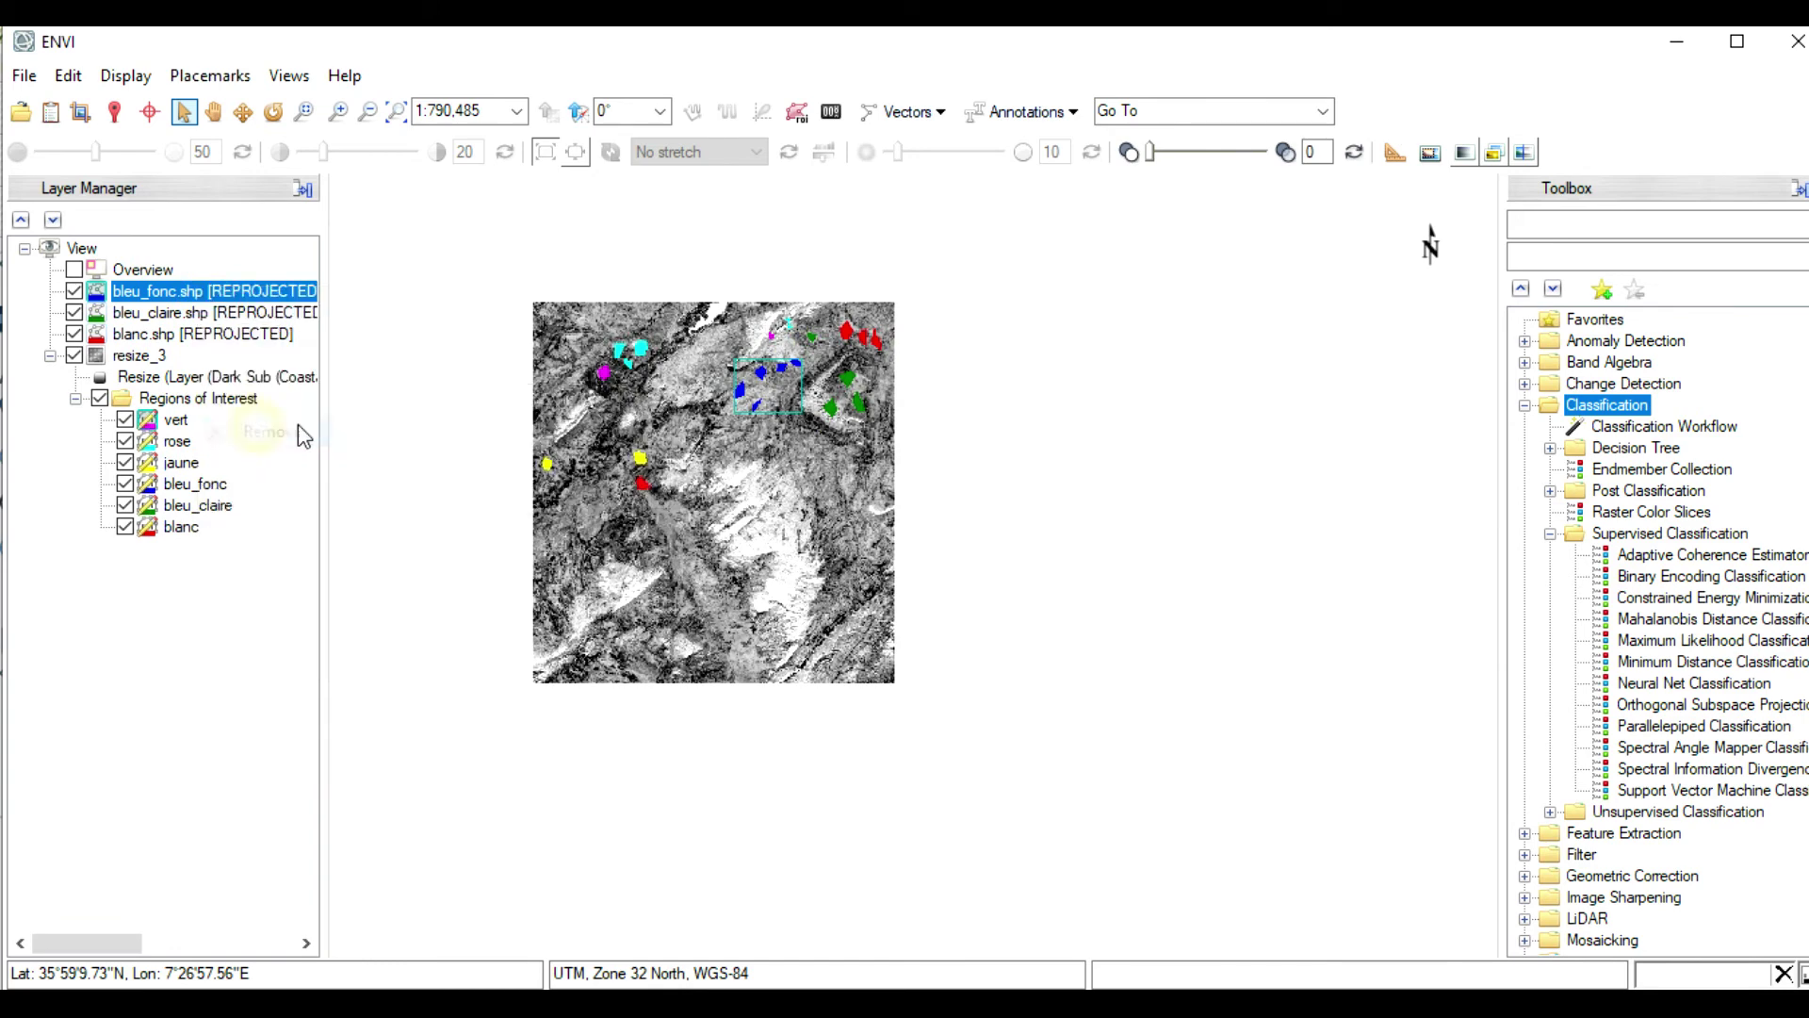
{"action": "right_click", "coordinate": [209, 302]}
{"action": "left_click", "coordinate": [259, 433]}
{"action": "right_click", "coordinate": [191, 294]}
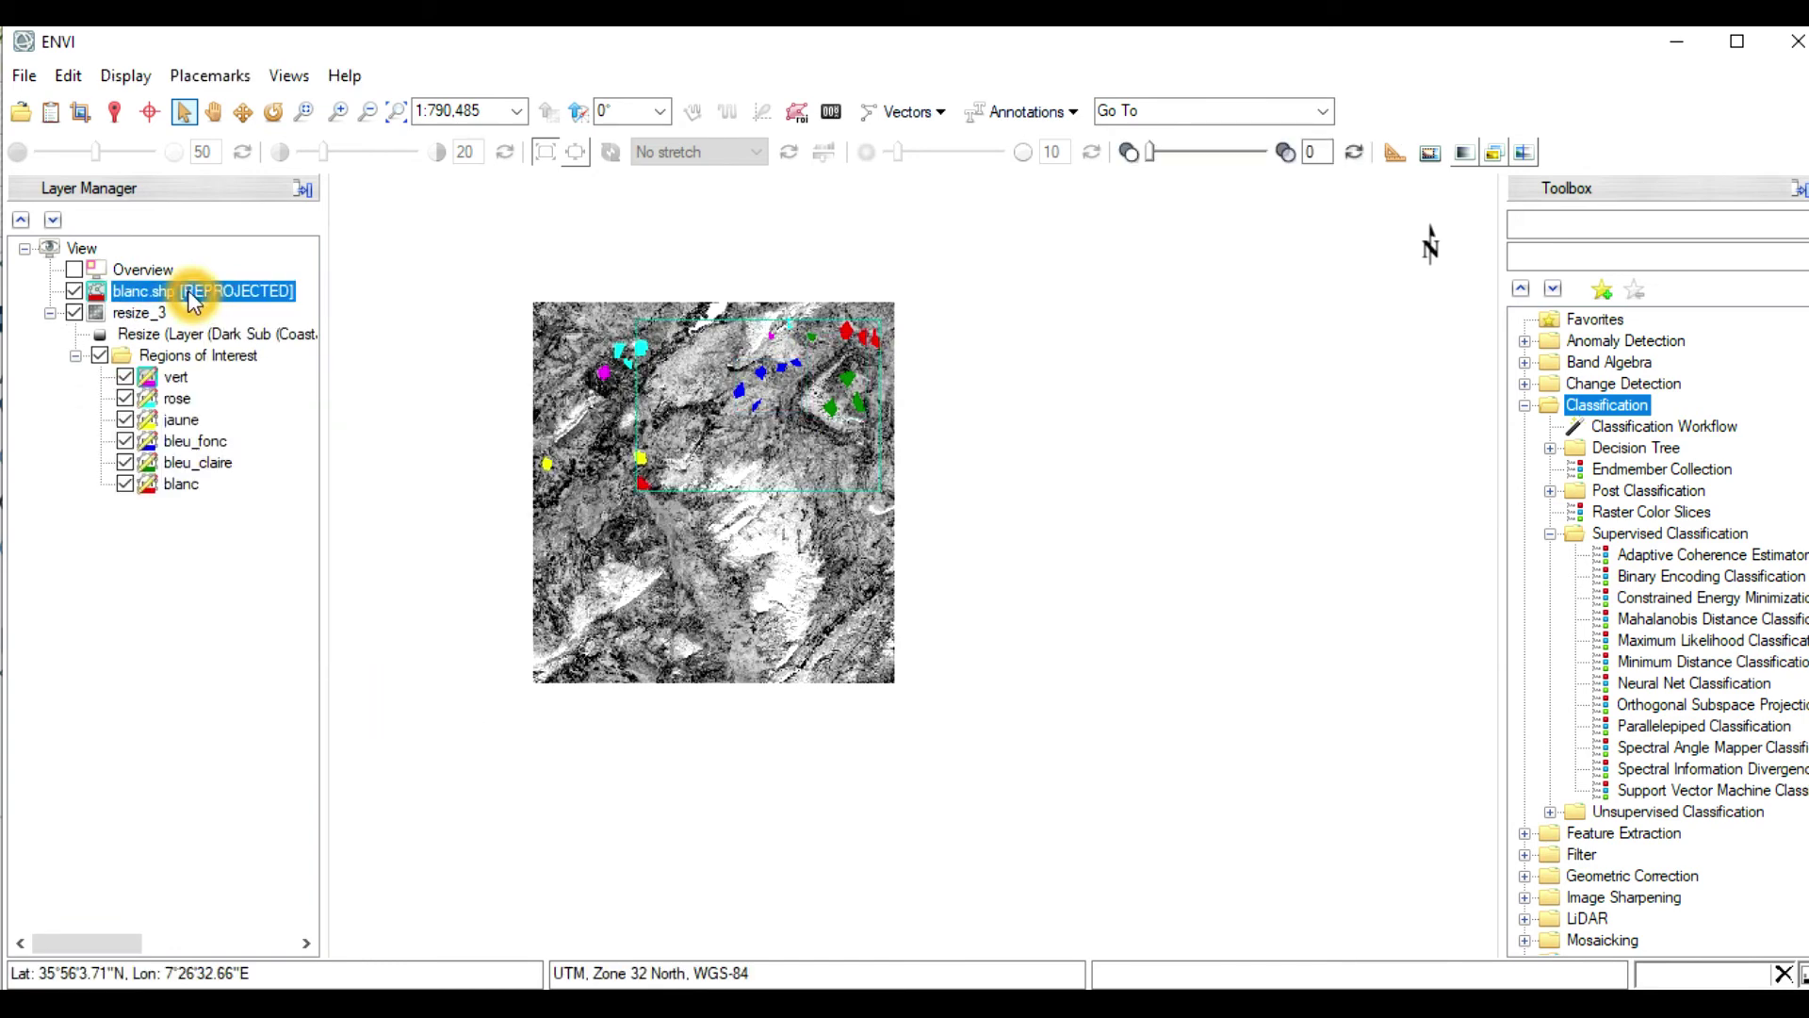
{"action": "left_click", "coordinate": [298, 432]}
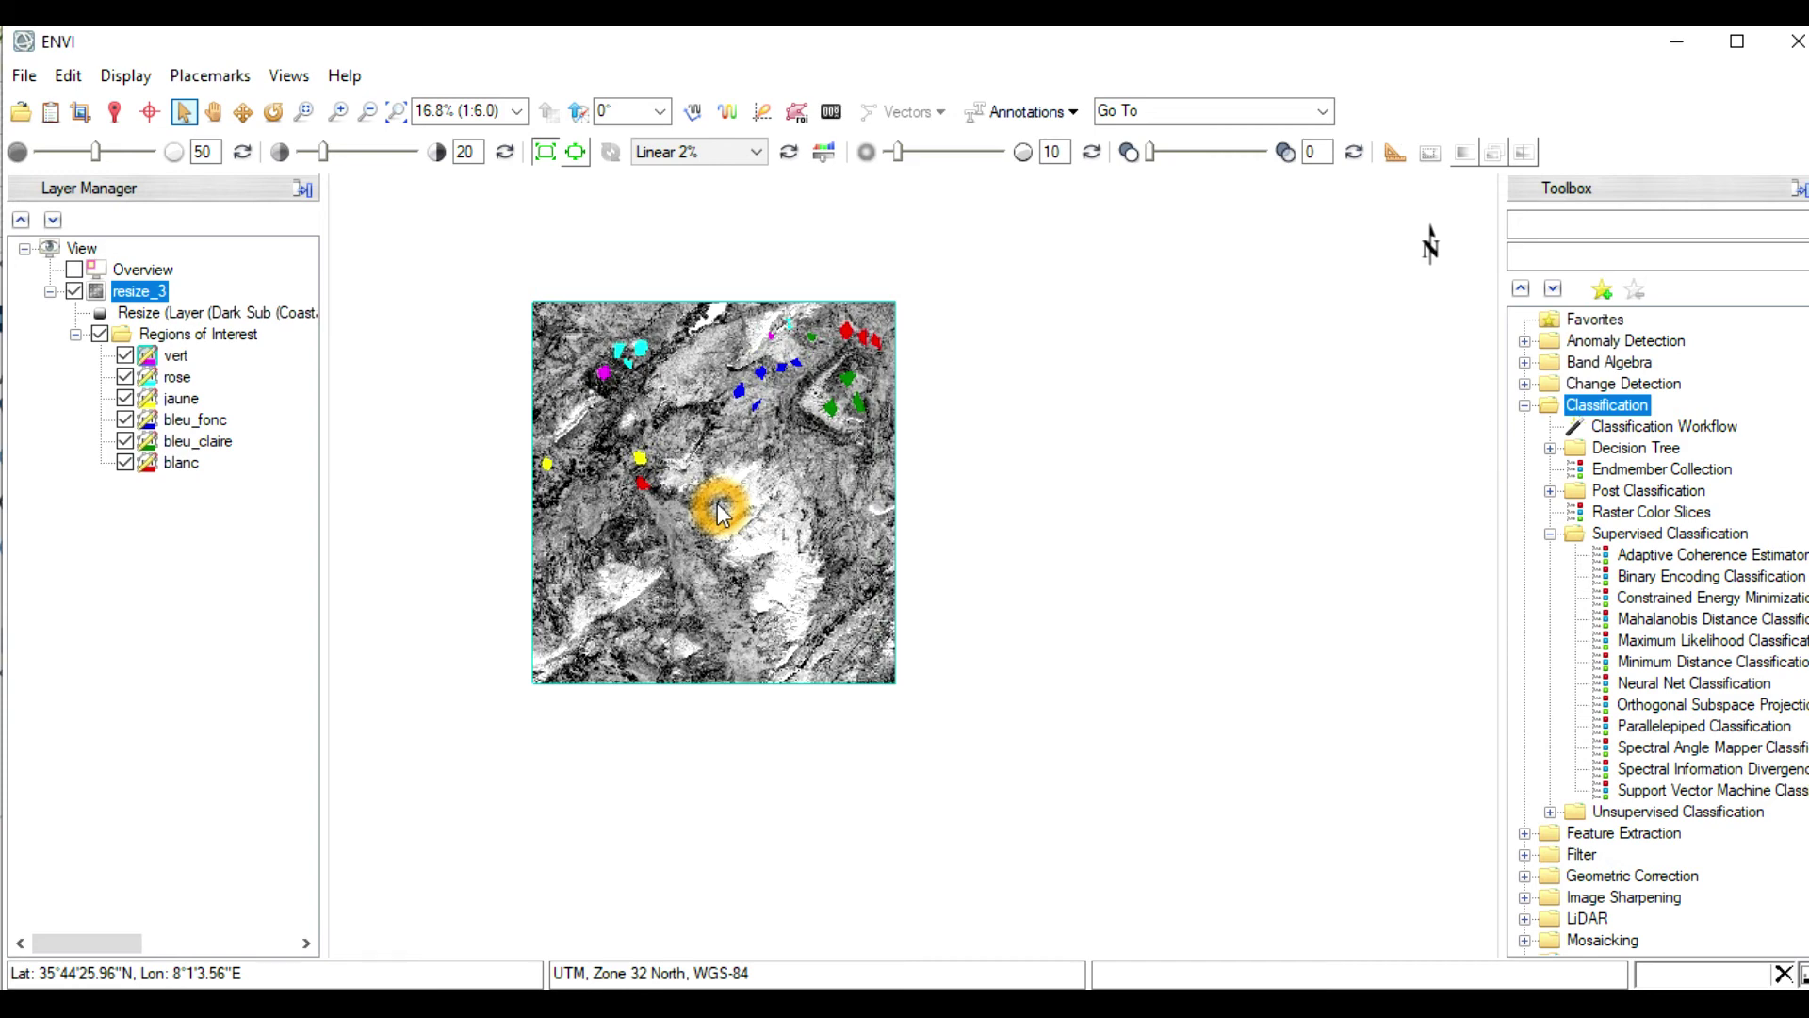
Start a Support Vector Machine classification with resize_3 as the input file
{"action": "left_click", "coordinate": [1751, 795]}
{"action": "double_click", "coordinate": [1753, 796]}
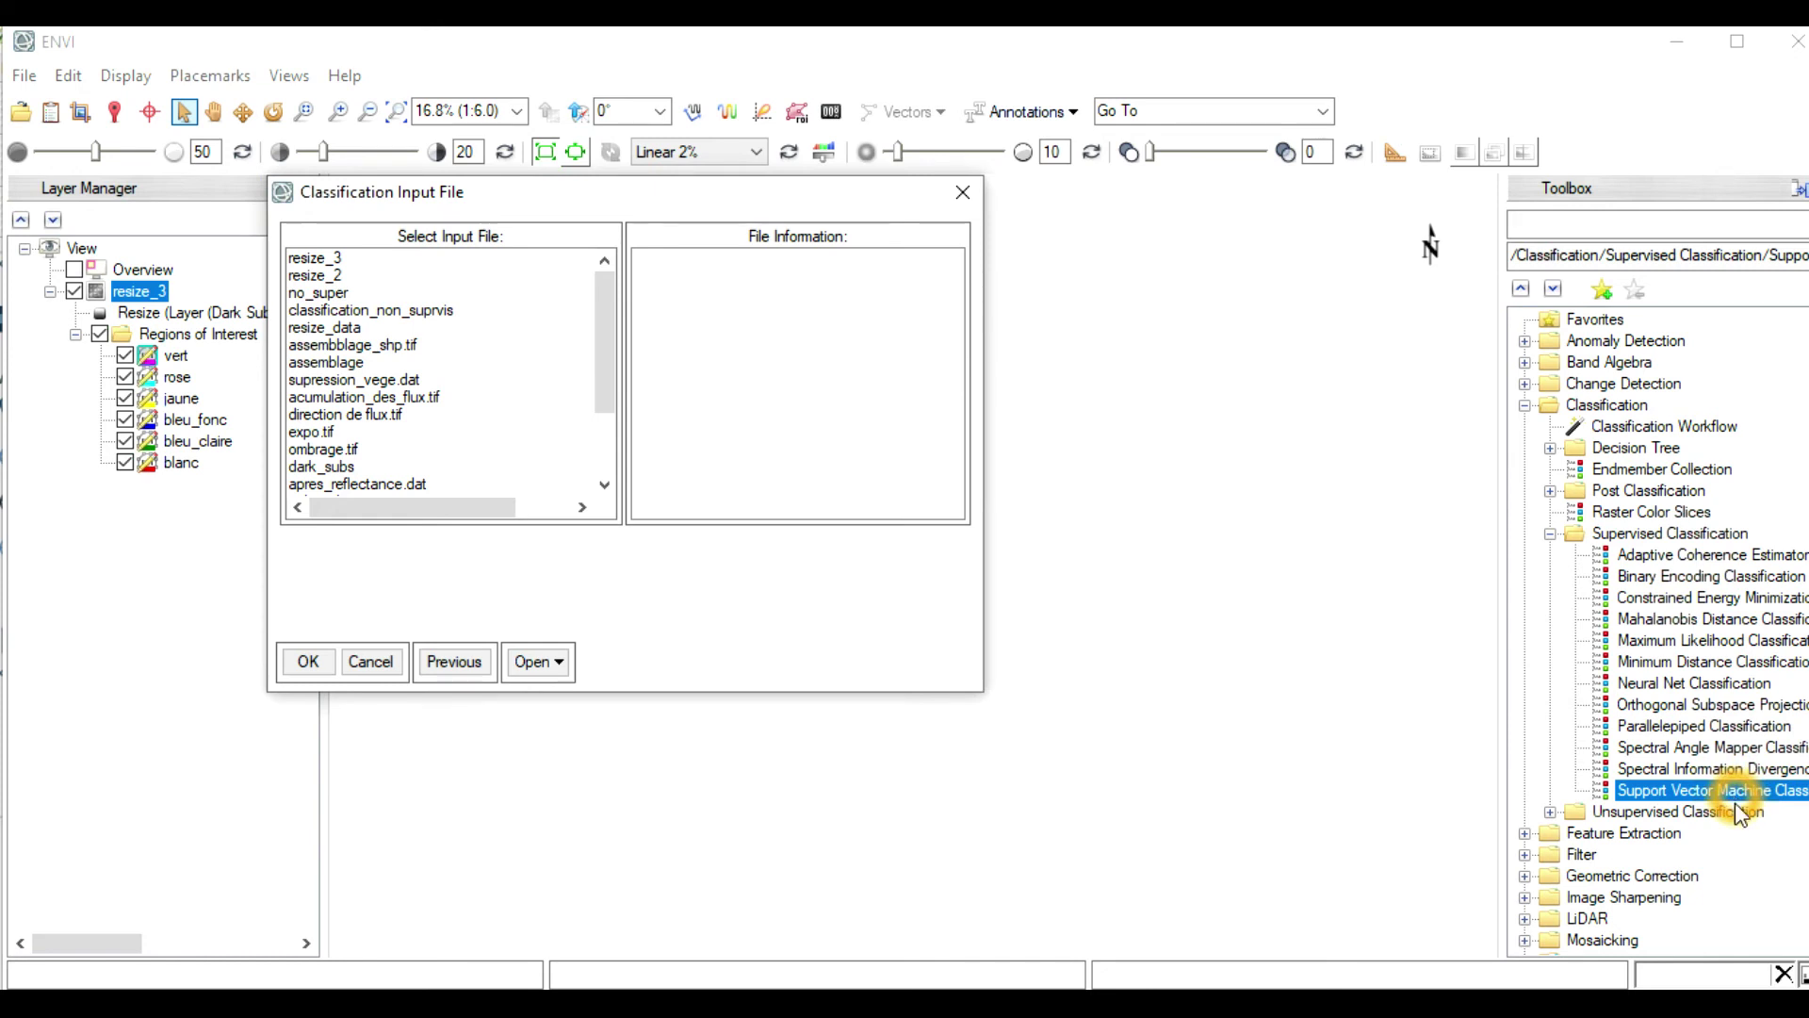
{"action": "left_click_drag", "start_coordinate": [758, 203], "coordinate": [845, 190]}
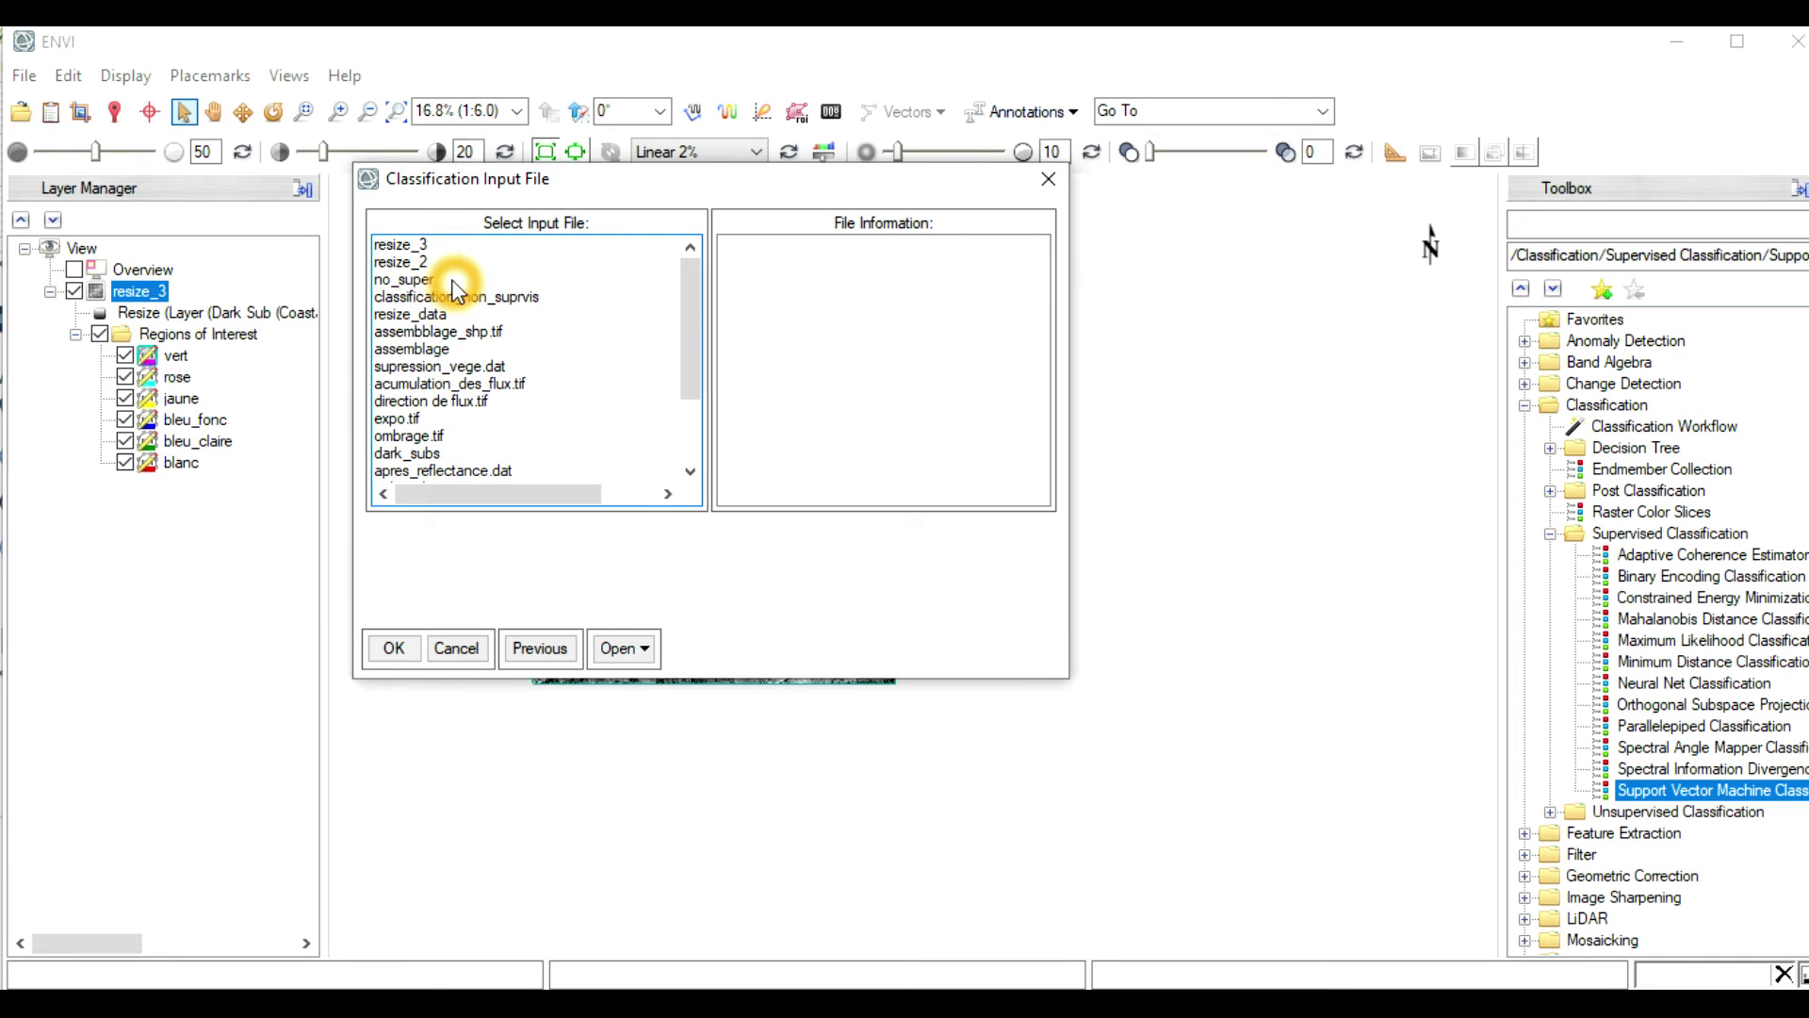
{"action": "left_click", "coordinate": [416, 245]}
{"action": "left_click", "coordinate": [394, 648]}
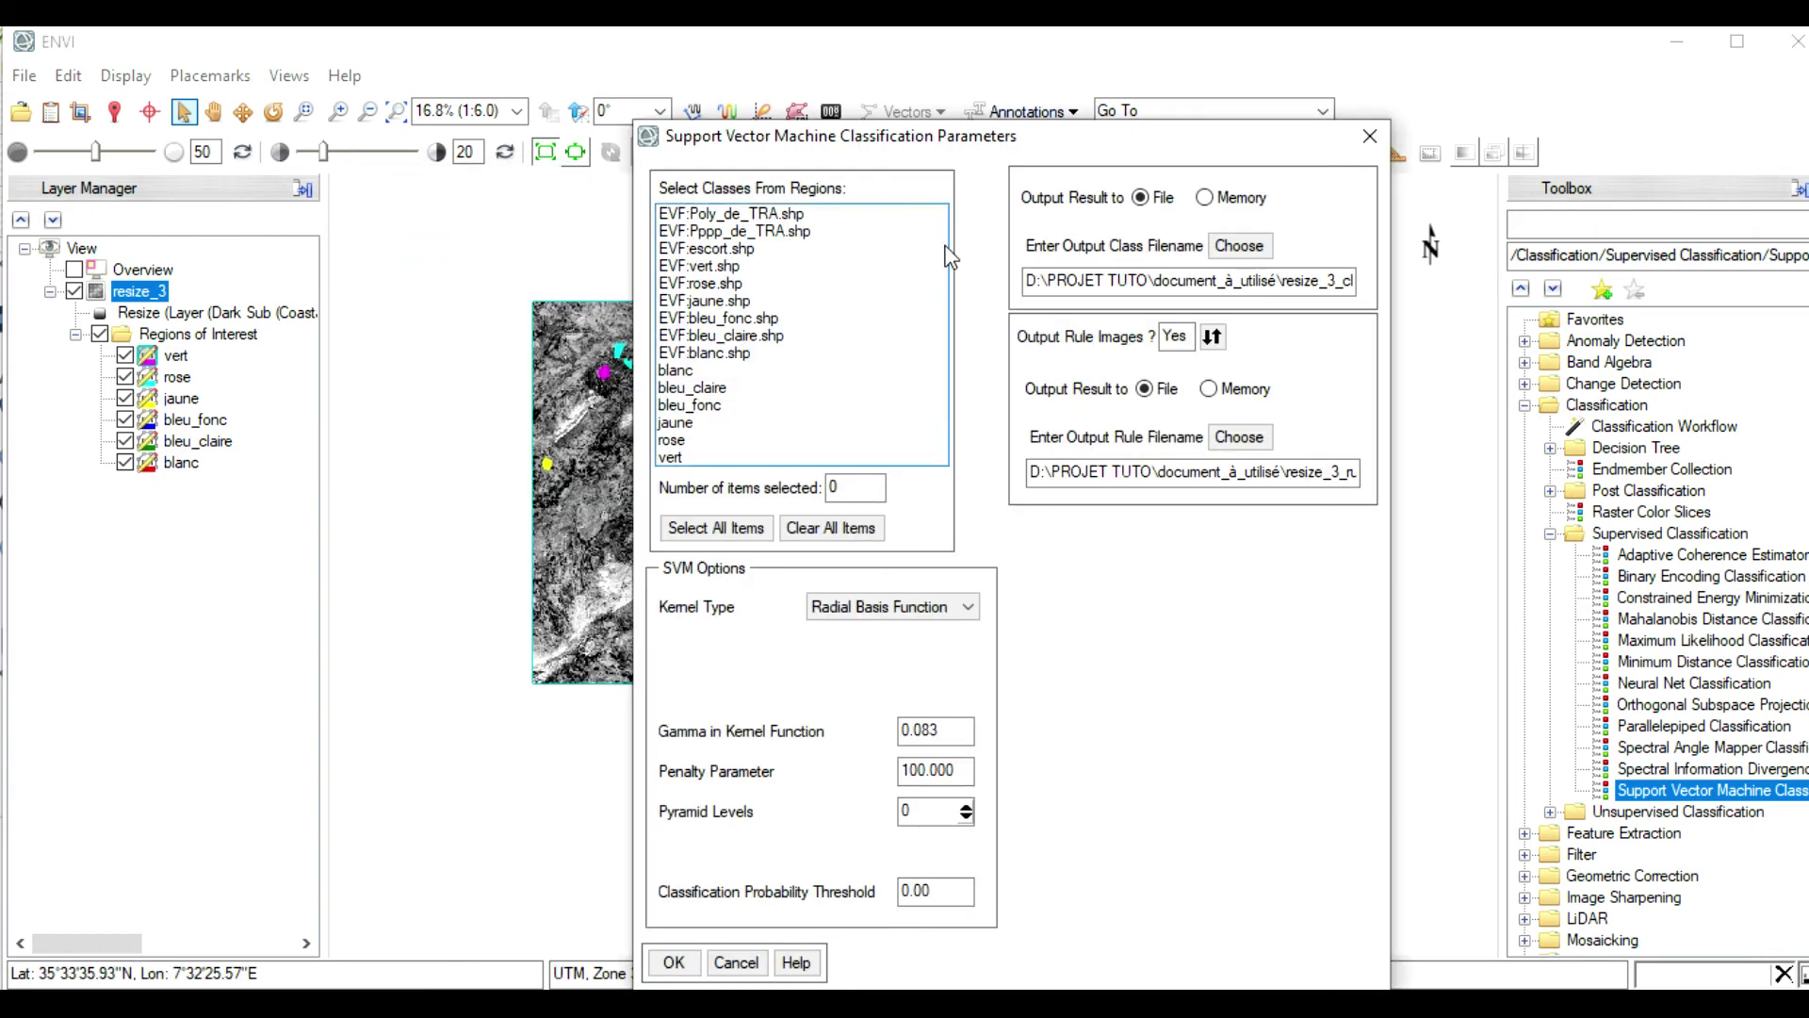
Select the six ROIs blanc, bleu_claire, bleu_fonc, jaune, rose and vert as the training classes
{"action": "left_click_drag", "start_coordinate": [947, 122], "coordinate": [908, 75]}
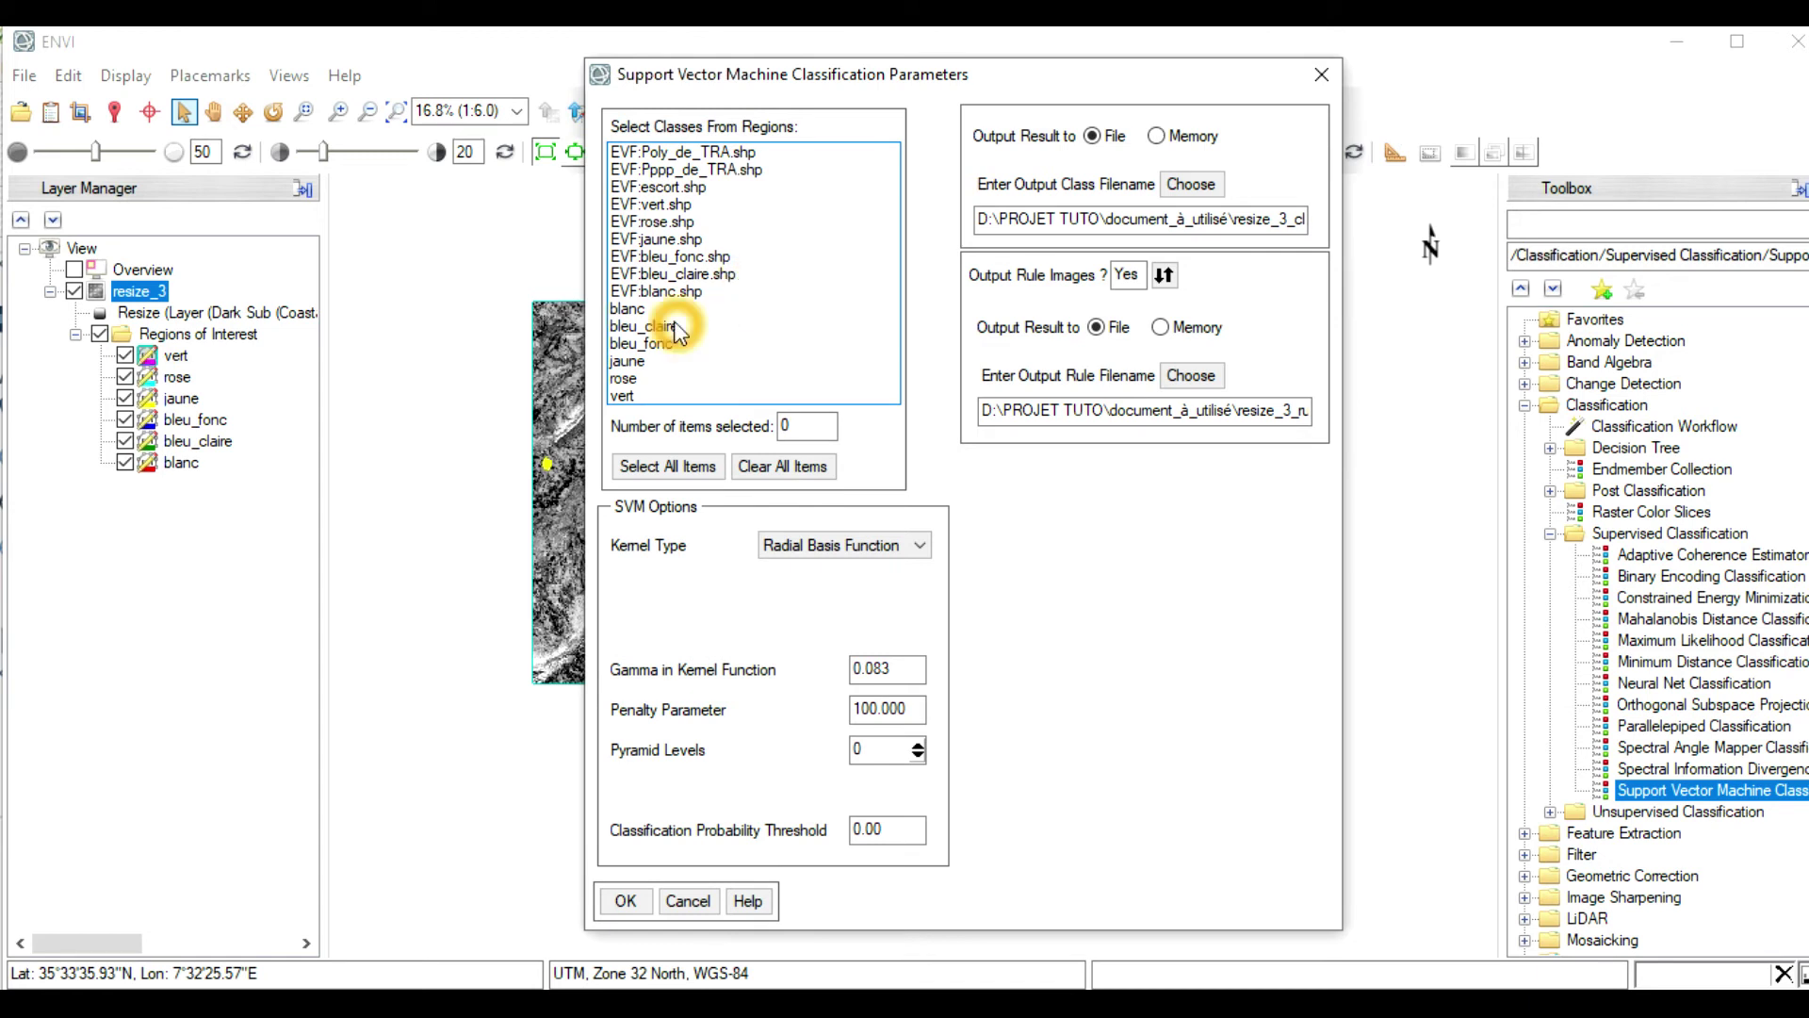
{"action": "left_click", "coordinate": [642, 309]}
{"action": "left_click_drag", "start_coordinate": [650, 335], "coordinate": [649, 400]}
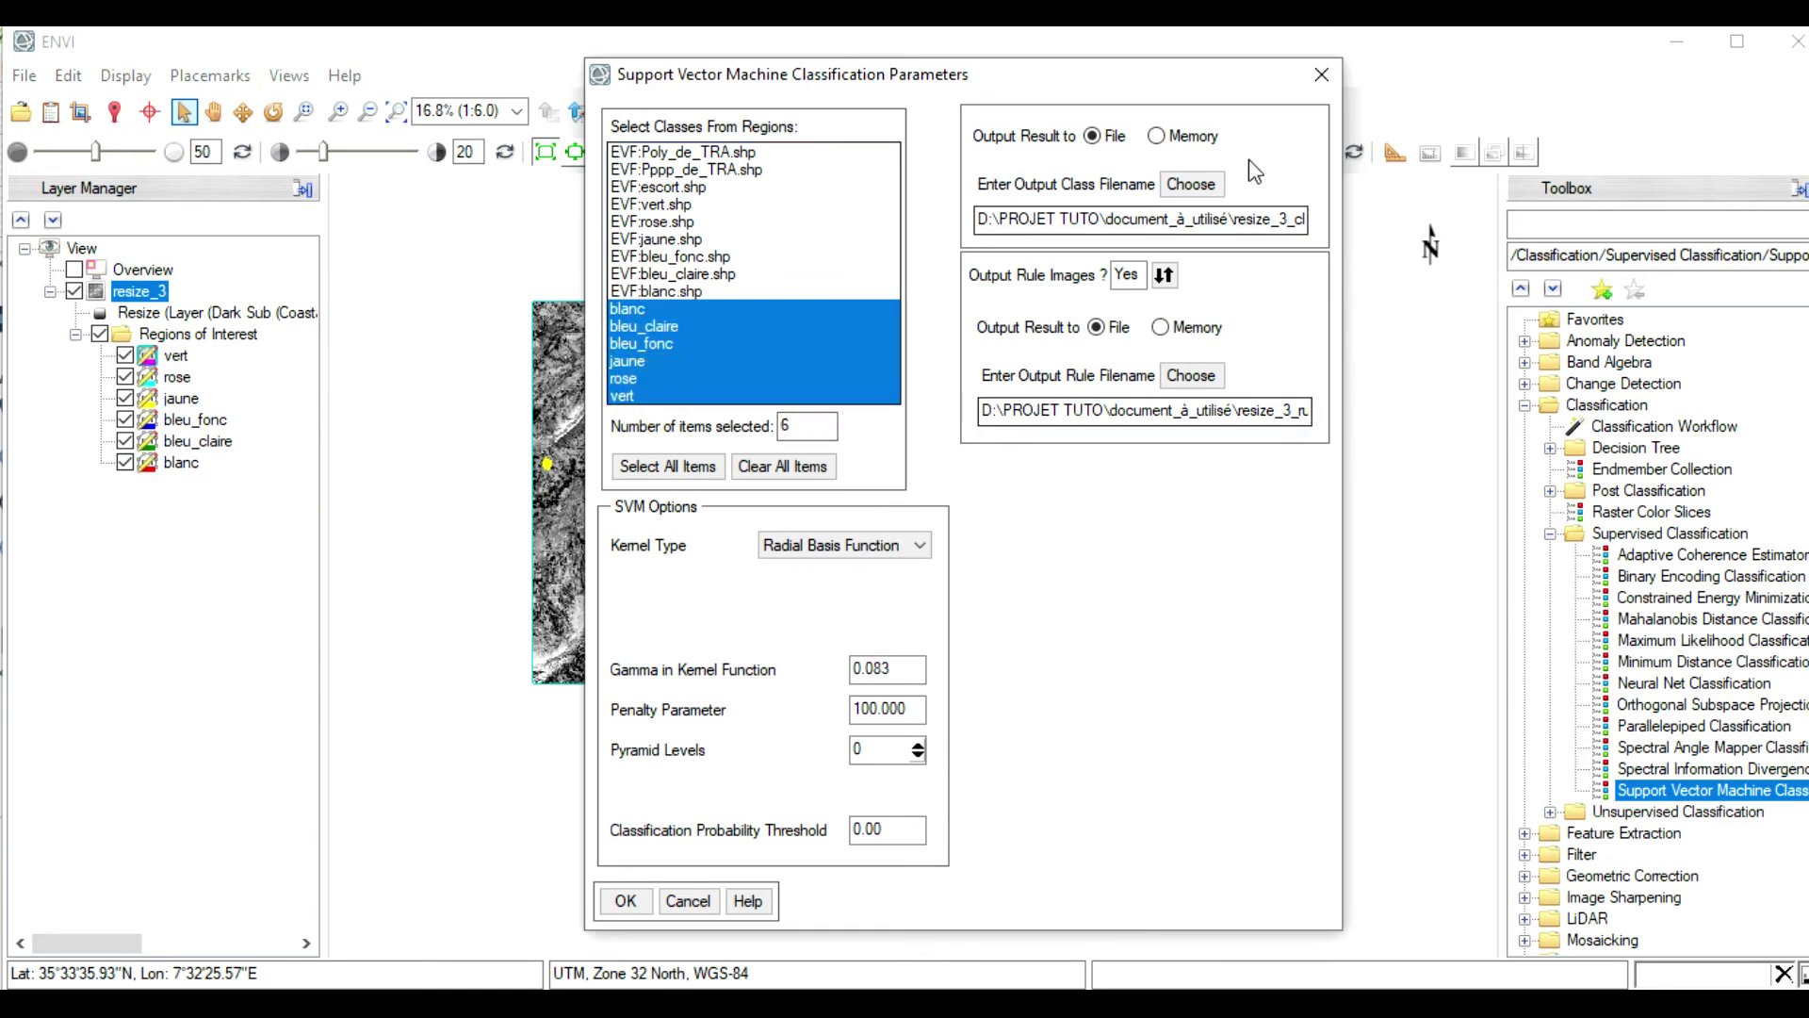
Create a new subfolder in the les classes folder and set the class output there as resize_3_class
{"action": "left_click", "coordinate": [1183, 185]}
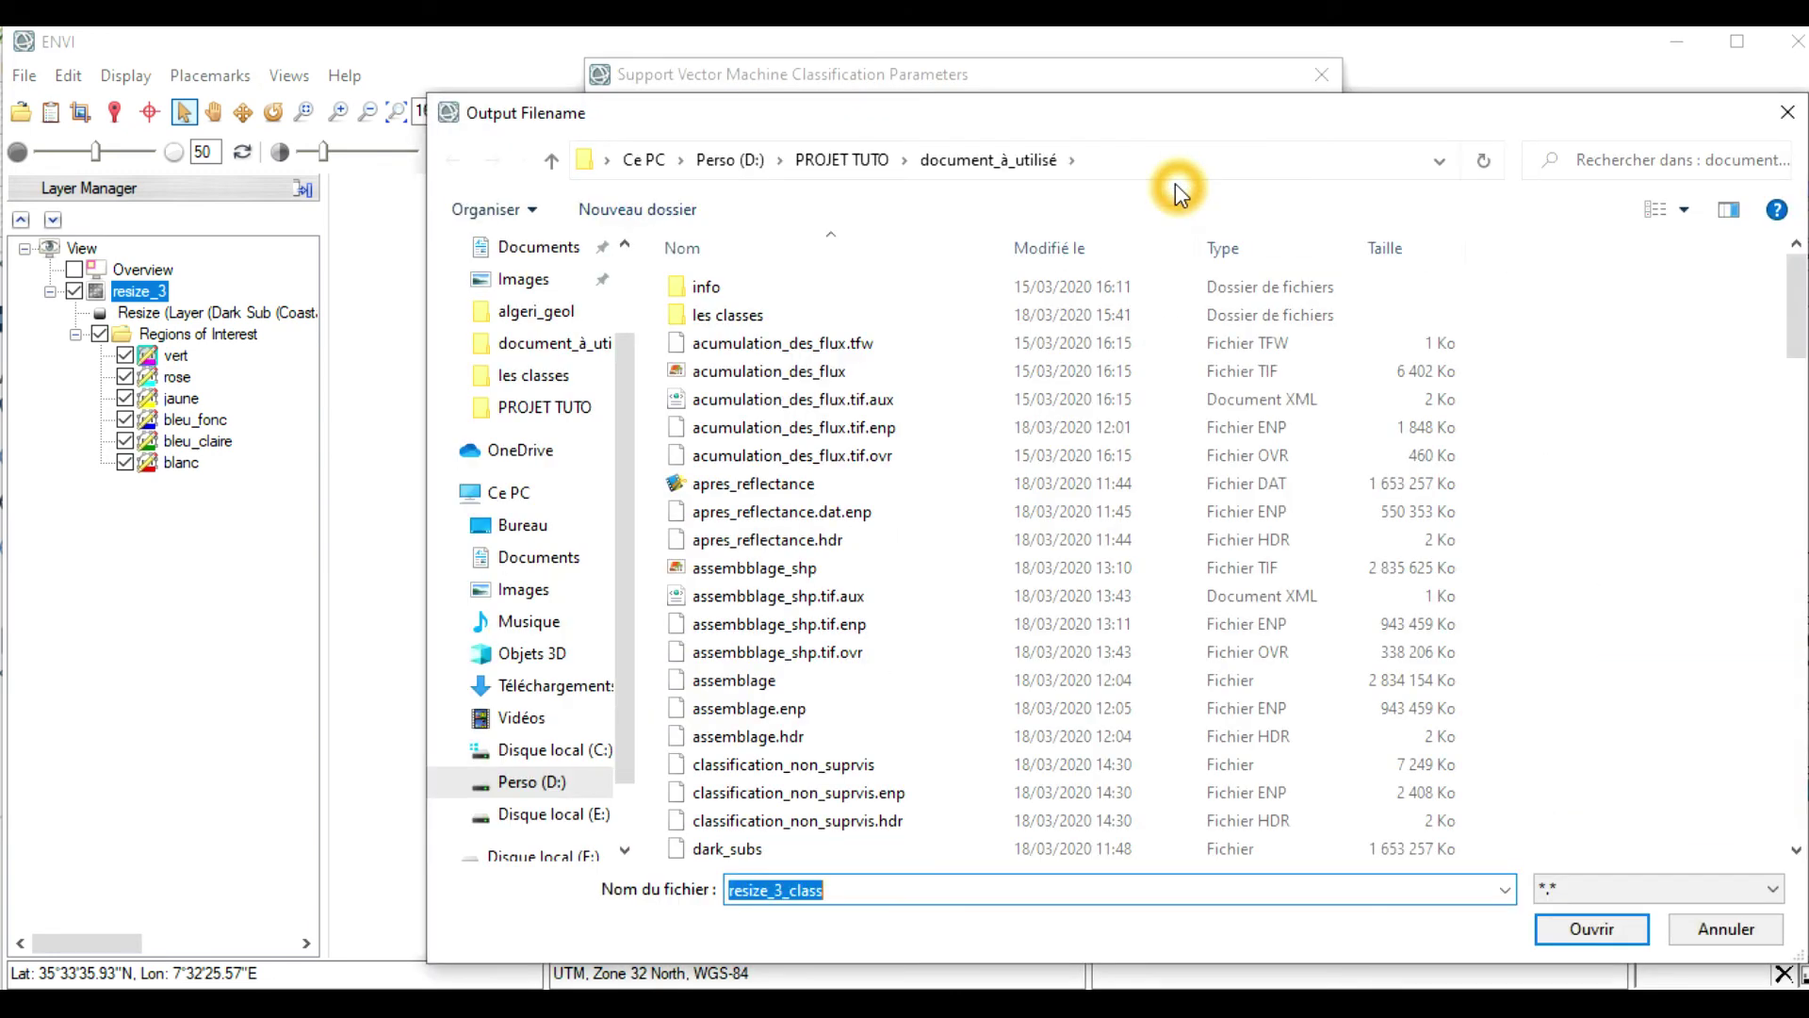
{"action": "double_click", "coordinate": [735, 315]}
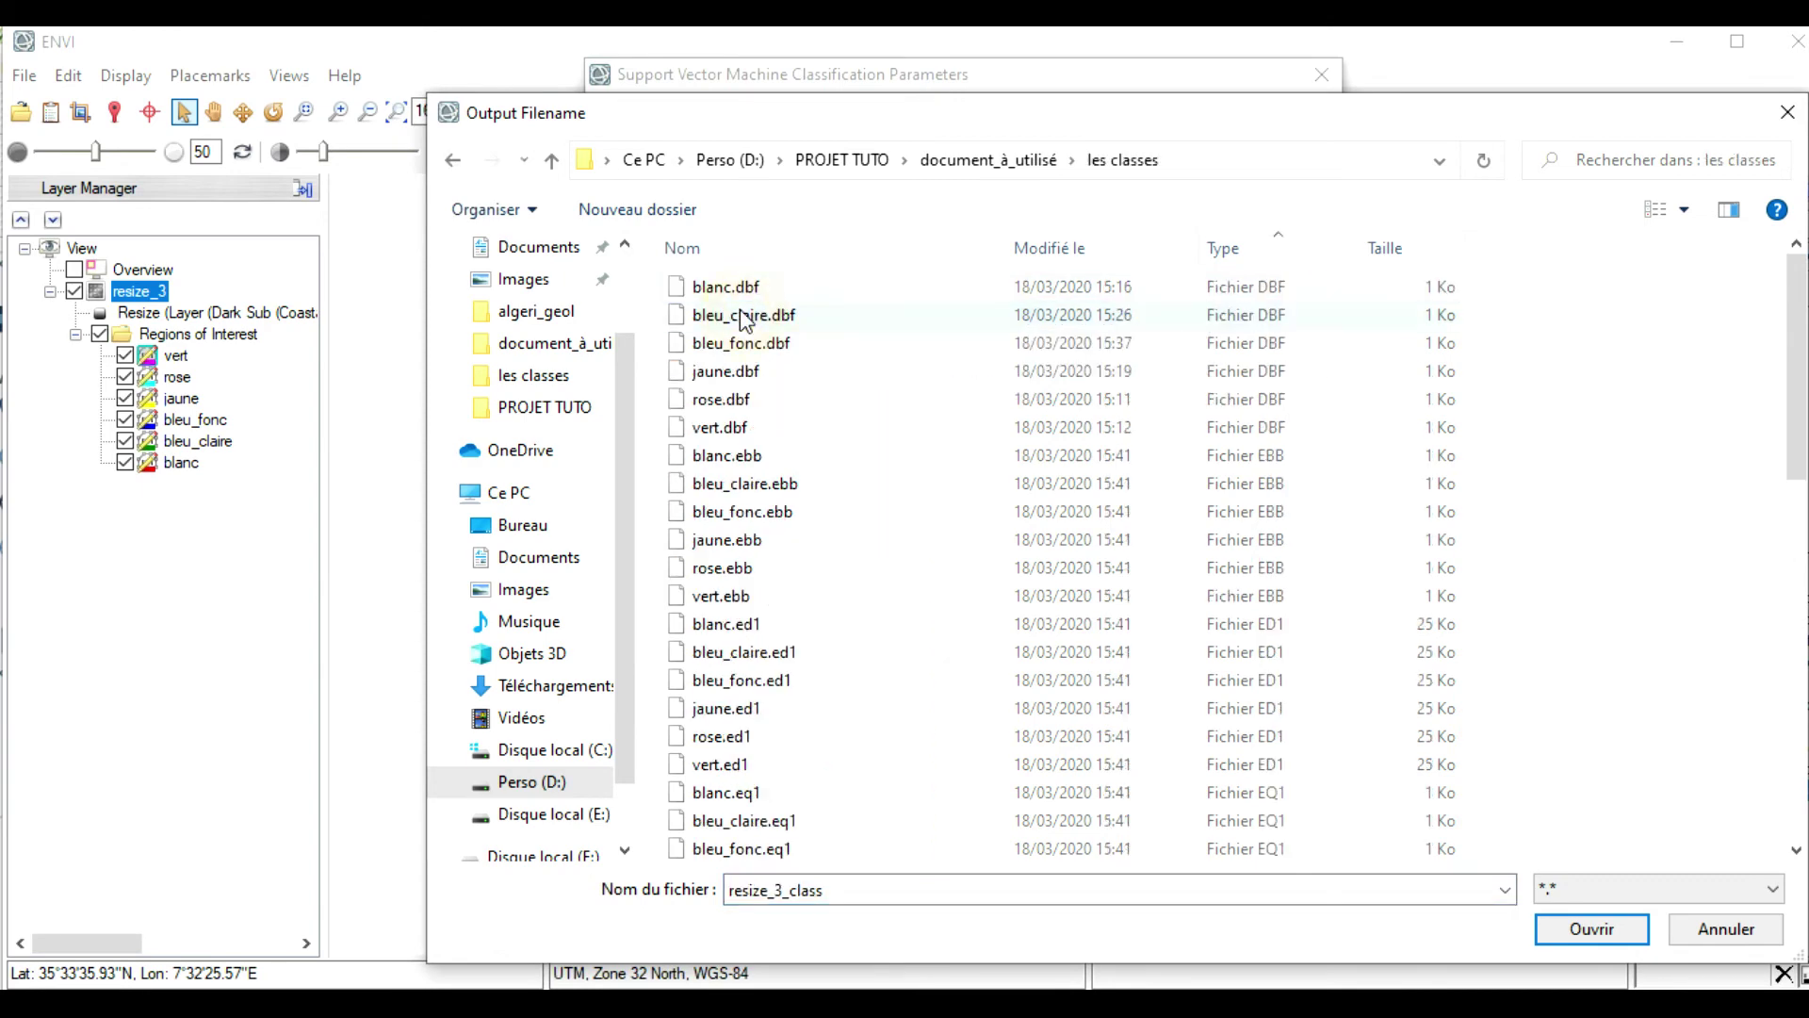
{"action": "left_click", "coordinate": [666, 219]}
{"action": "double_click", "coordinate": [893, 294]}
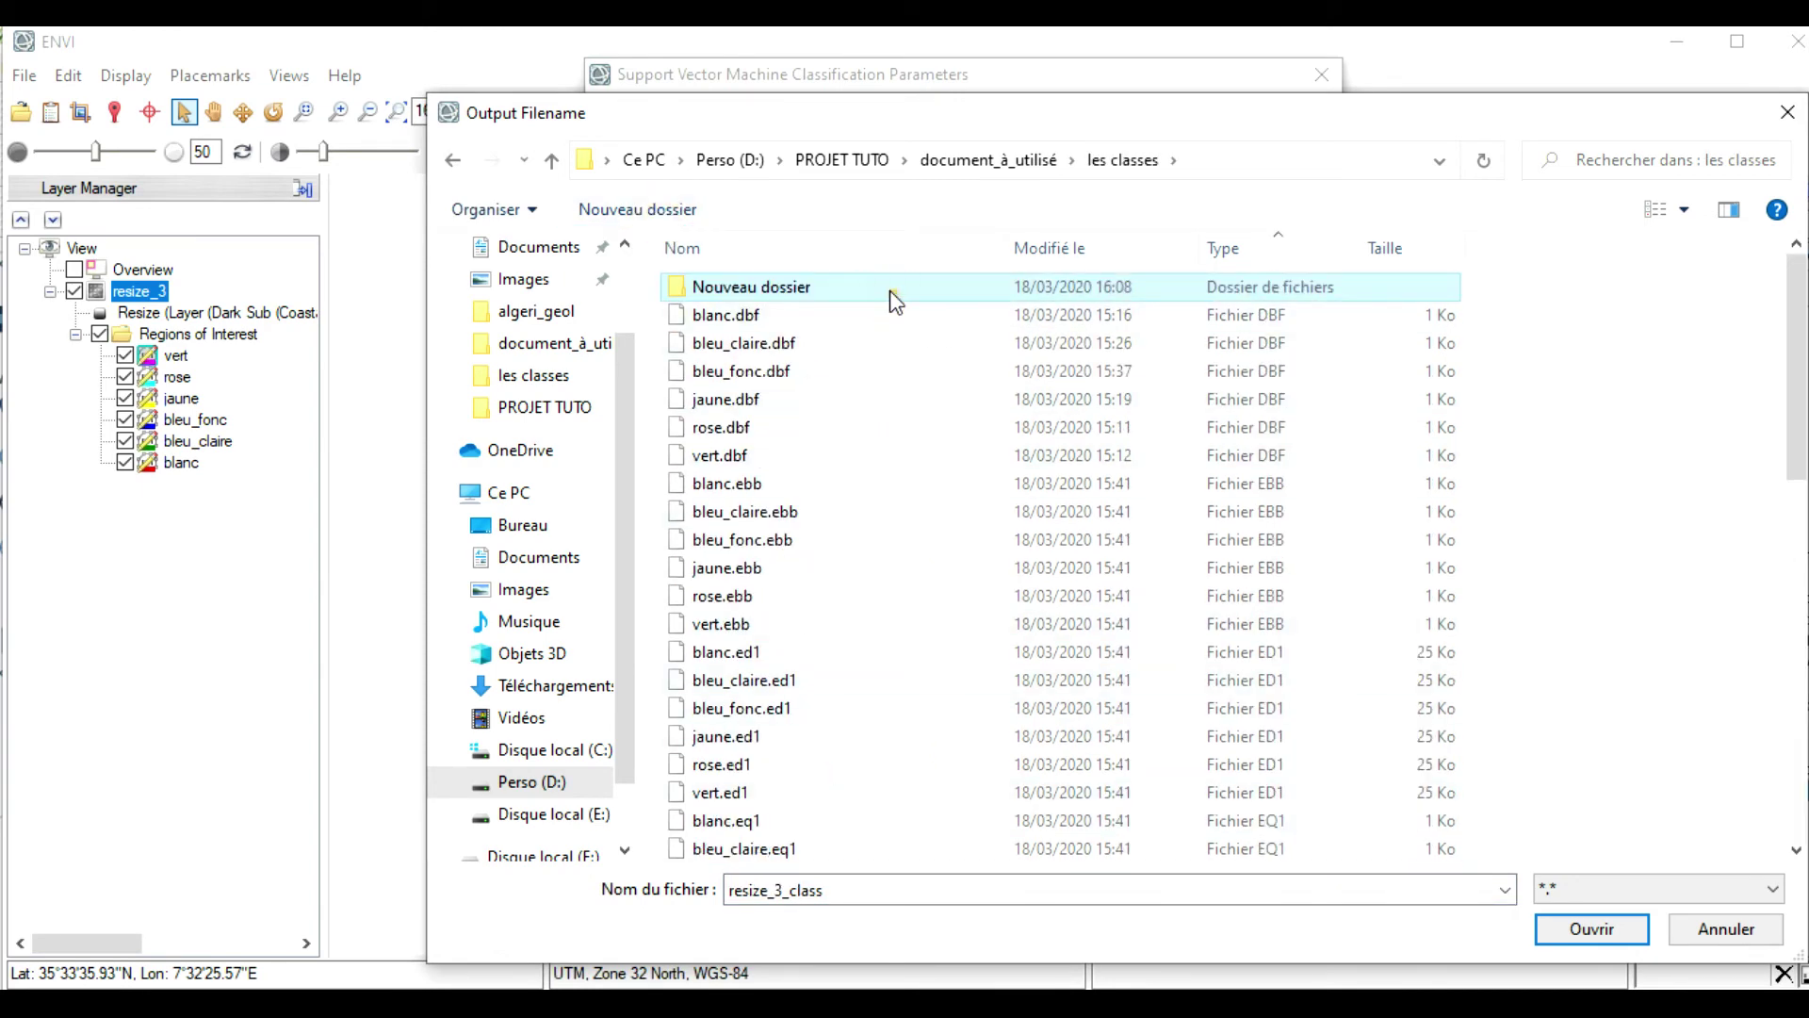
{"action": "left_click", "coordinate": [1564, 926]}
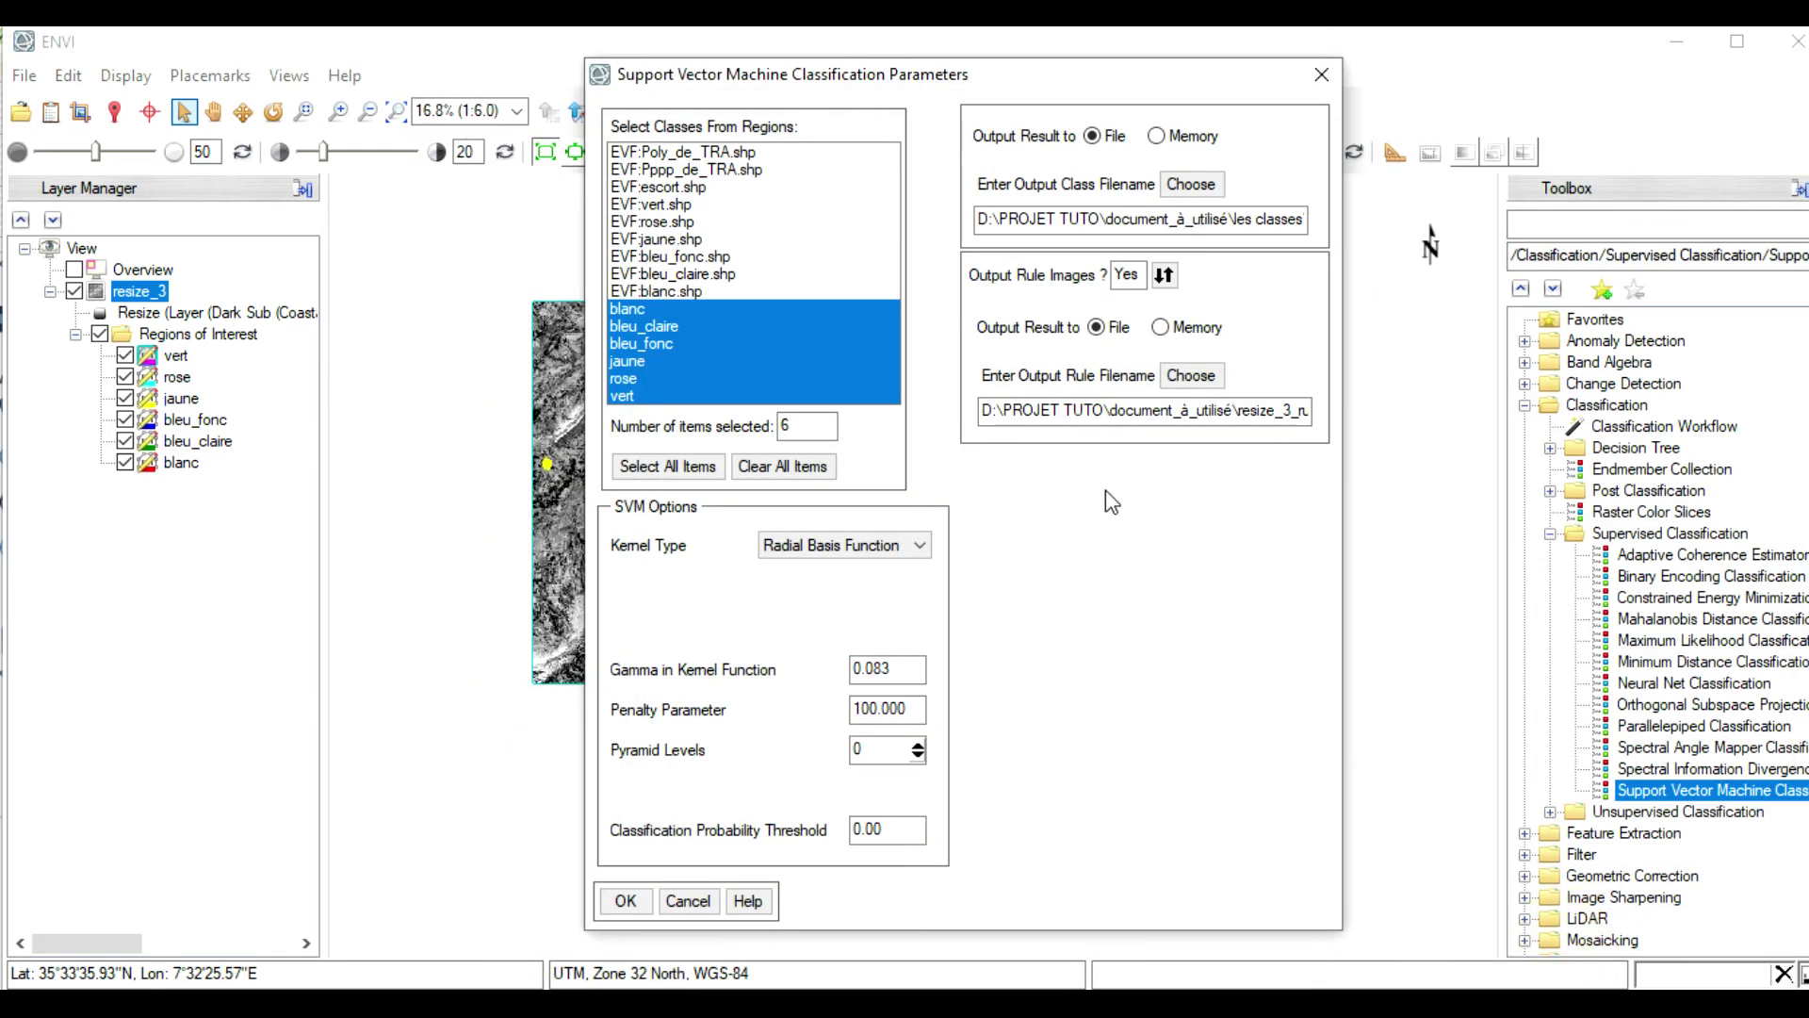
Set the rule output to resize_3_rule in the new subfolder of les classes and run the SVM classification
{"action": "left_click", "coordinate": [1190, 375]}
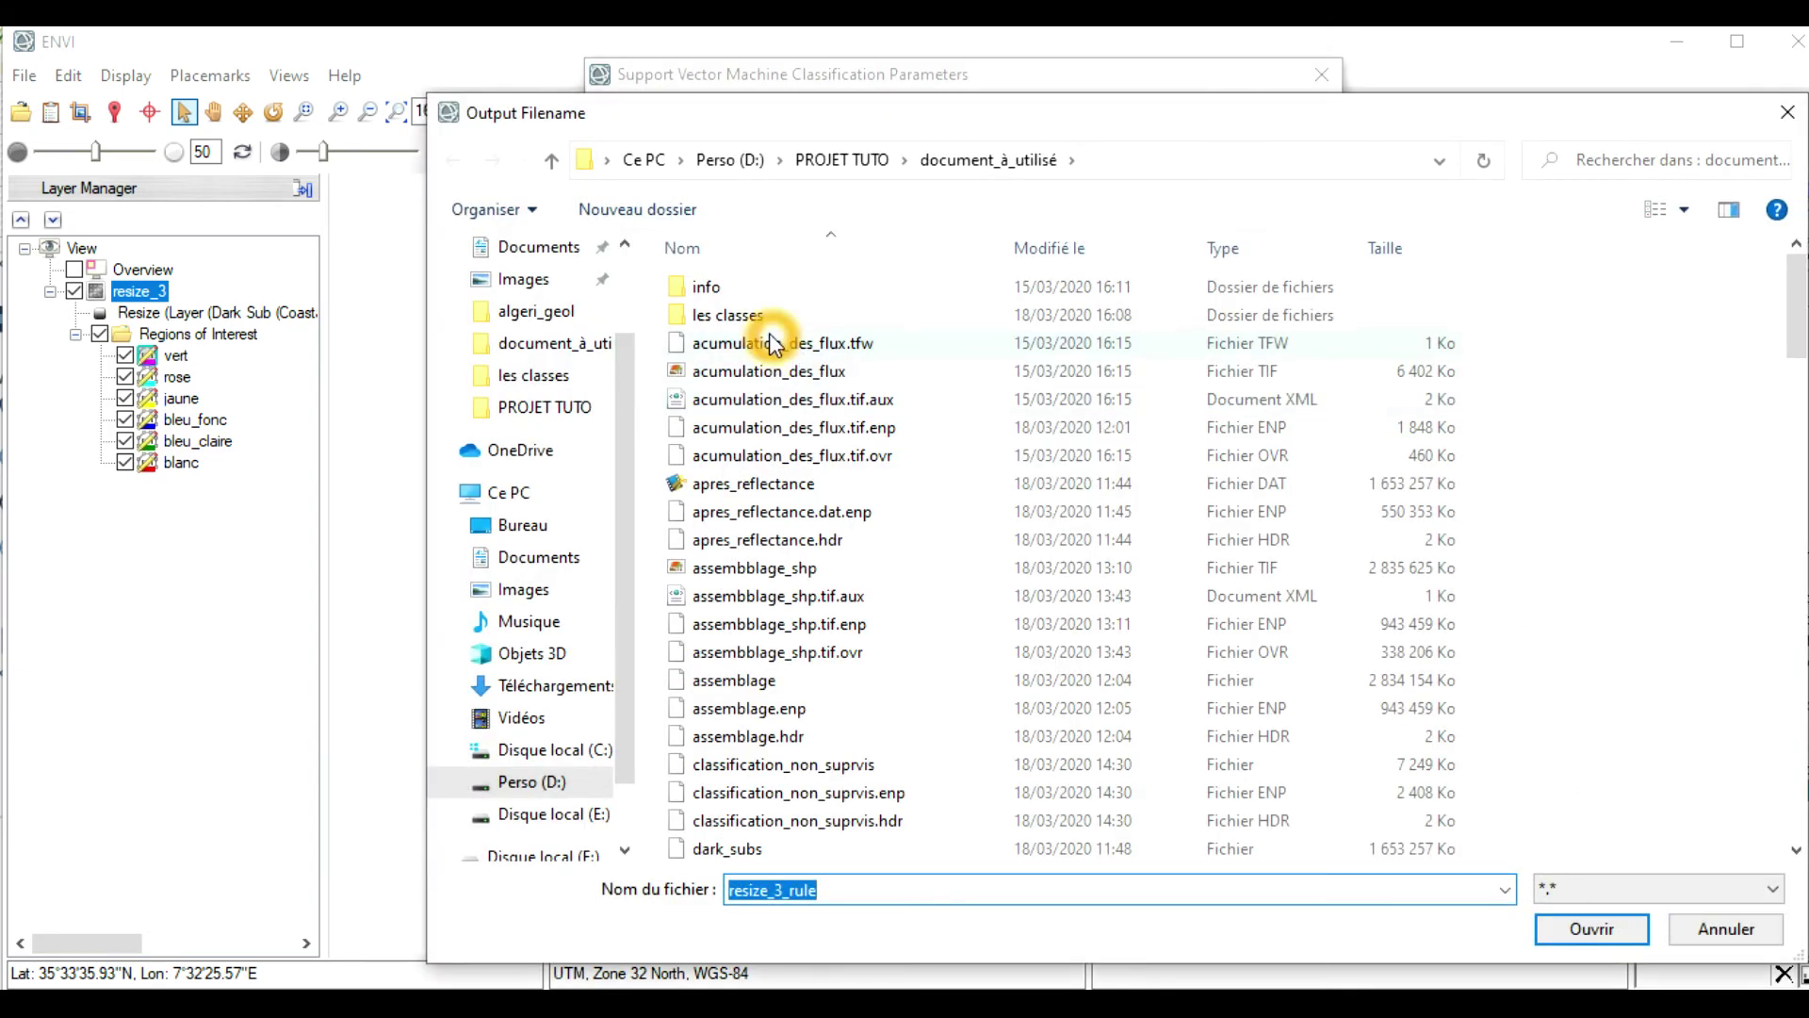
{"action": "double_click", "coordinate": [765, 319]}
{"action": "double_click", "coordinate": [799, 283]}
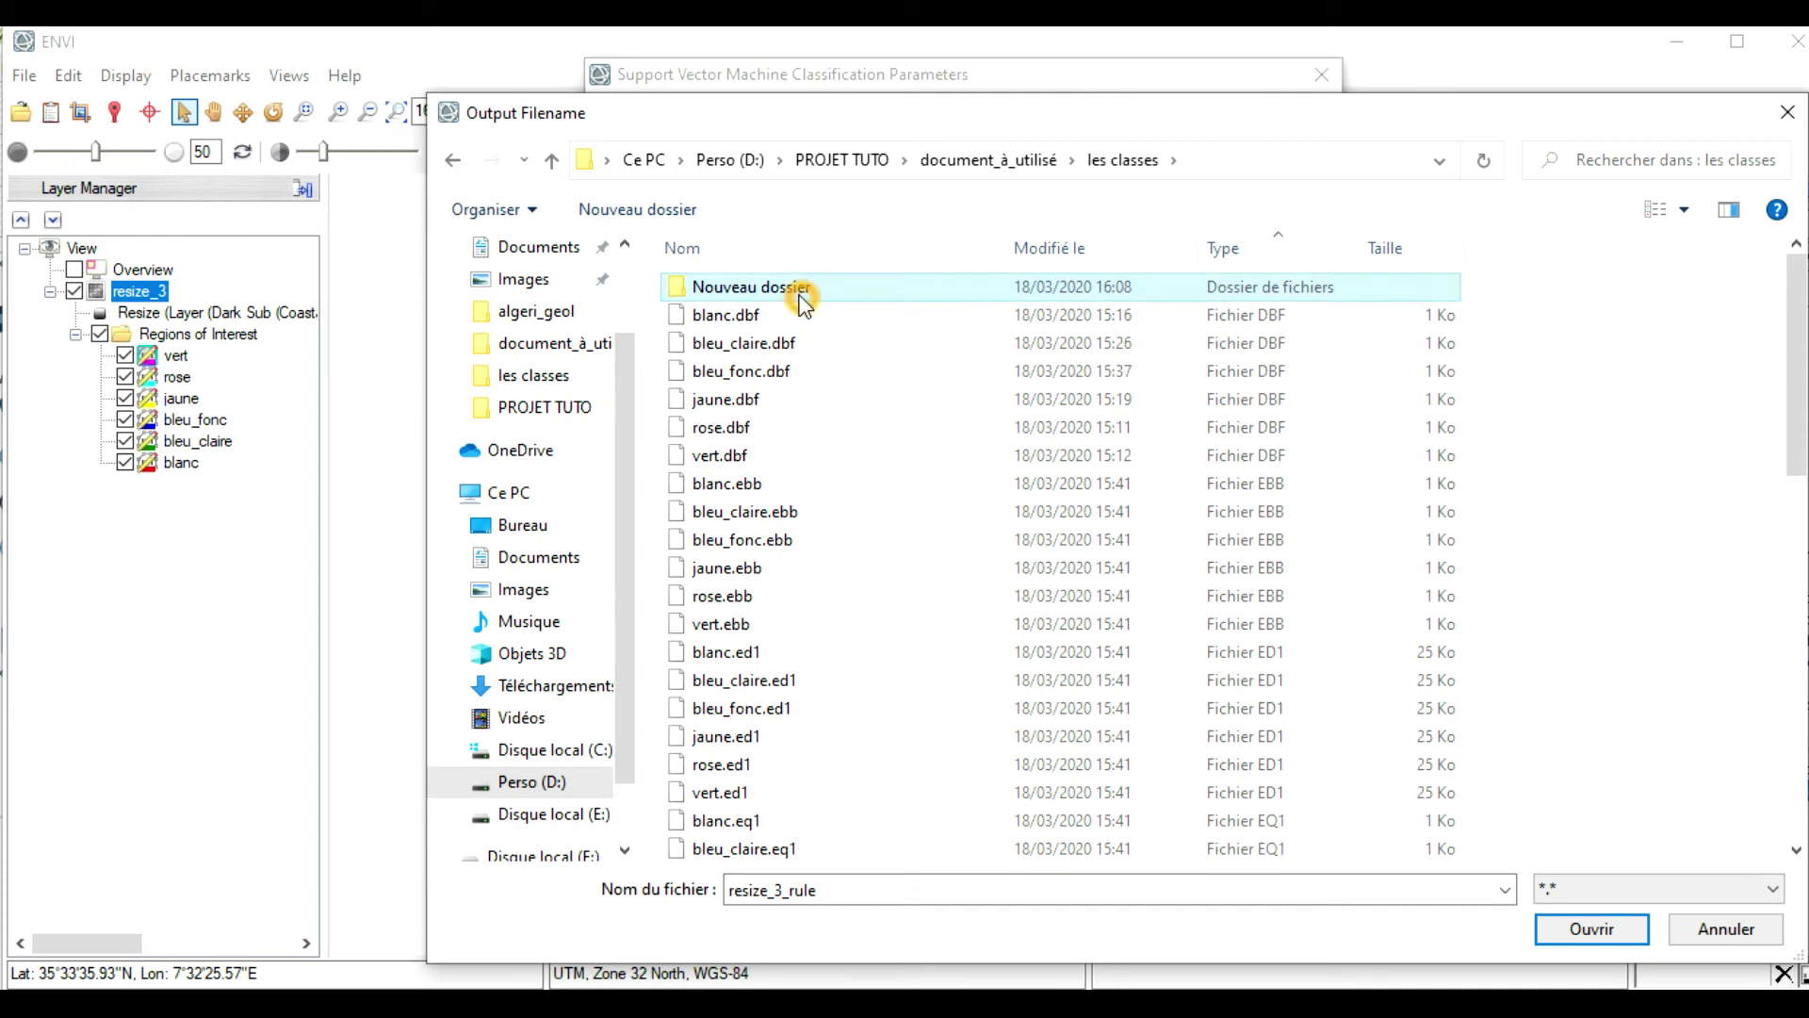
{"action": "left_click", "coordinate": [1574, 933]}
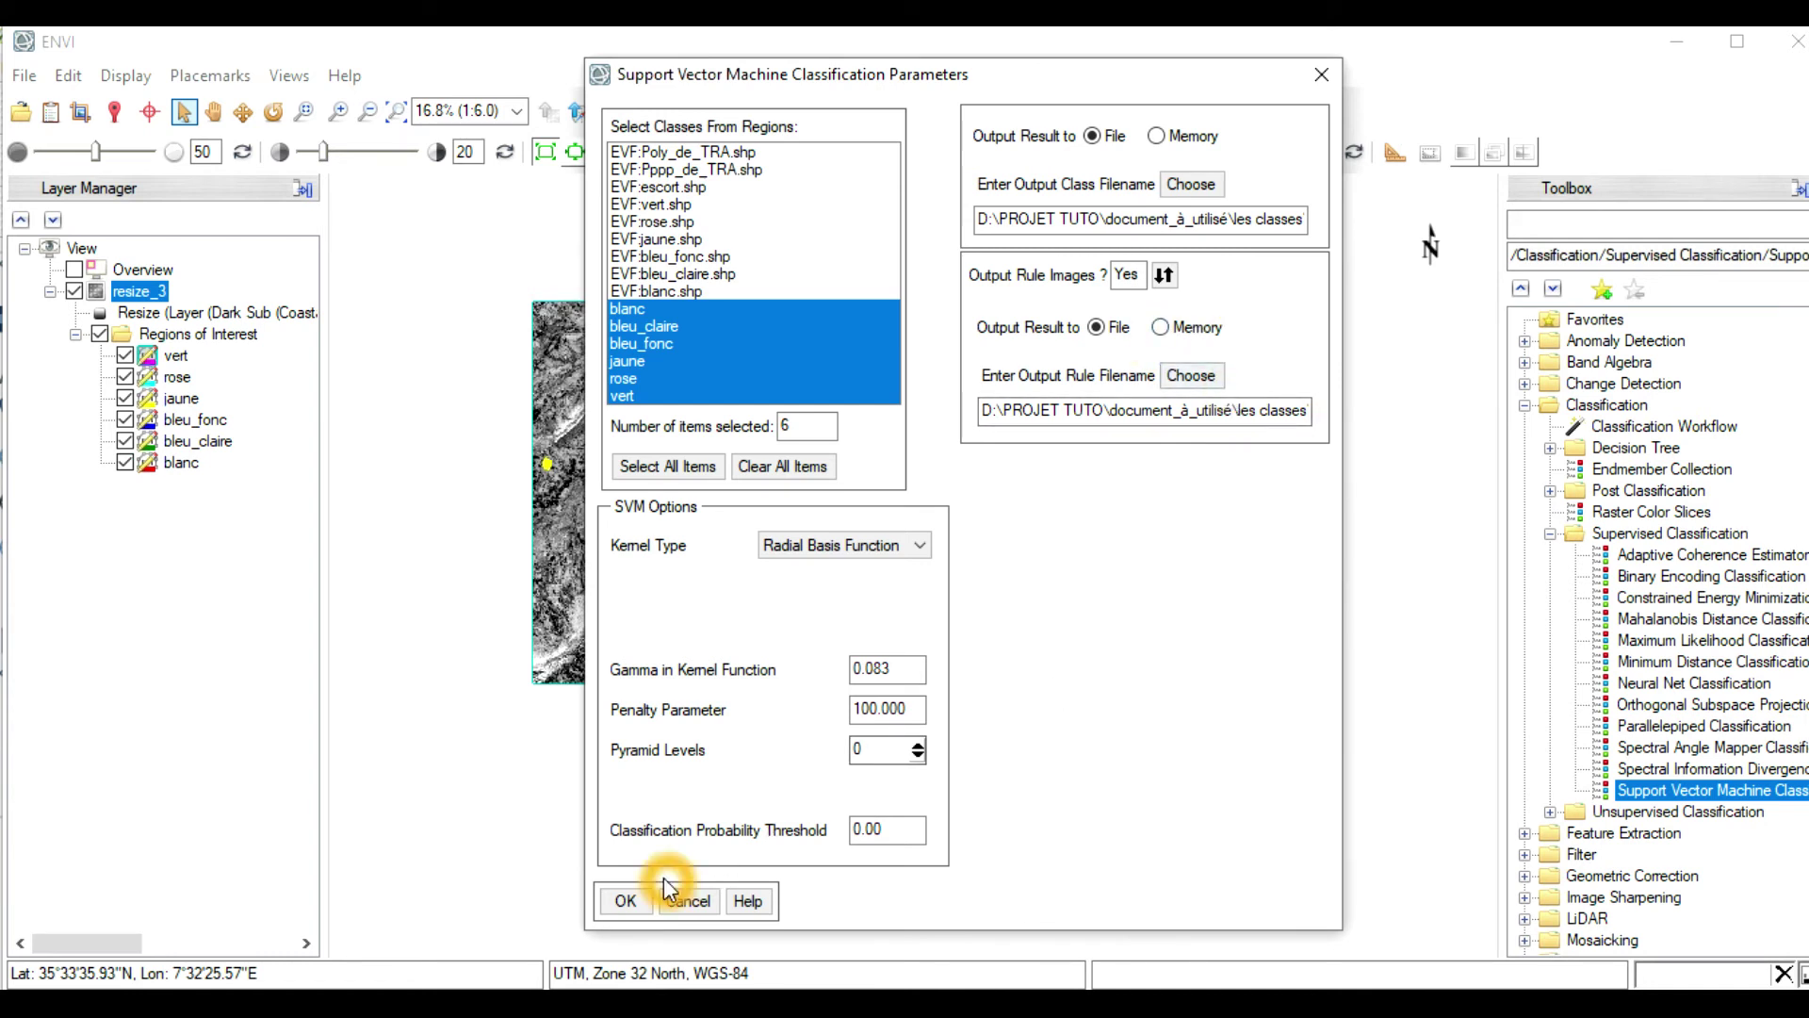
{"action": "left_click", "coordinate": [630, 900]}
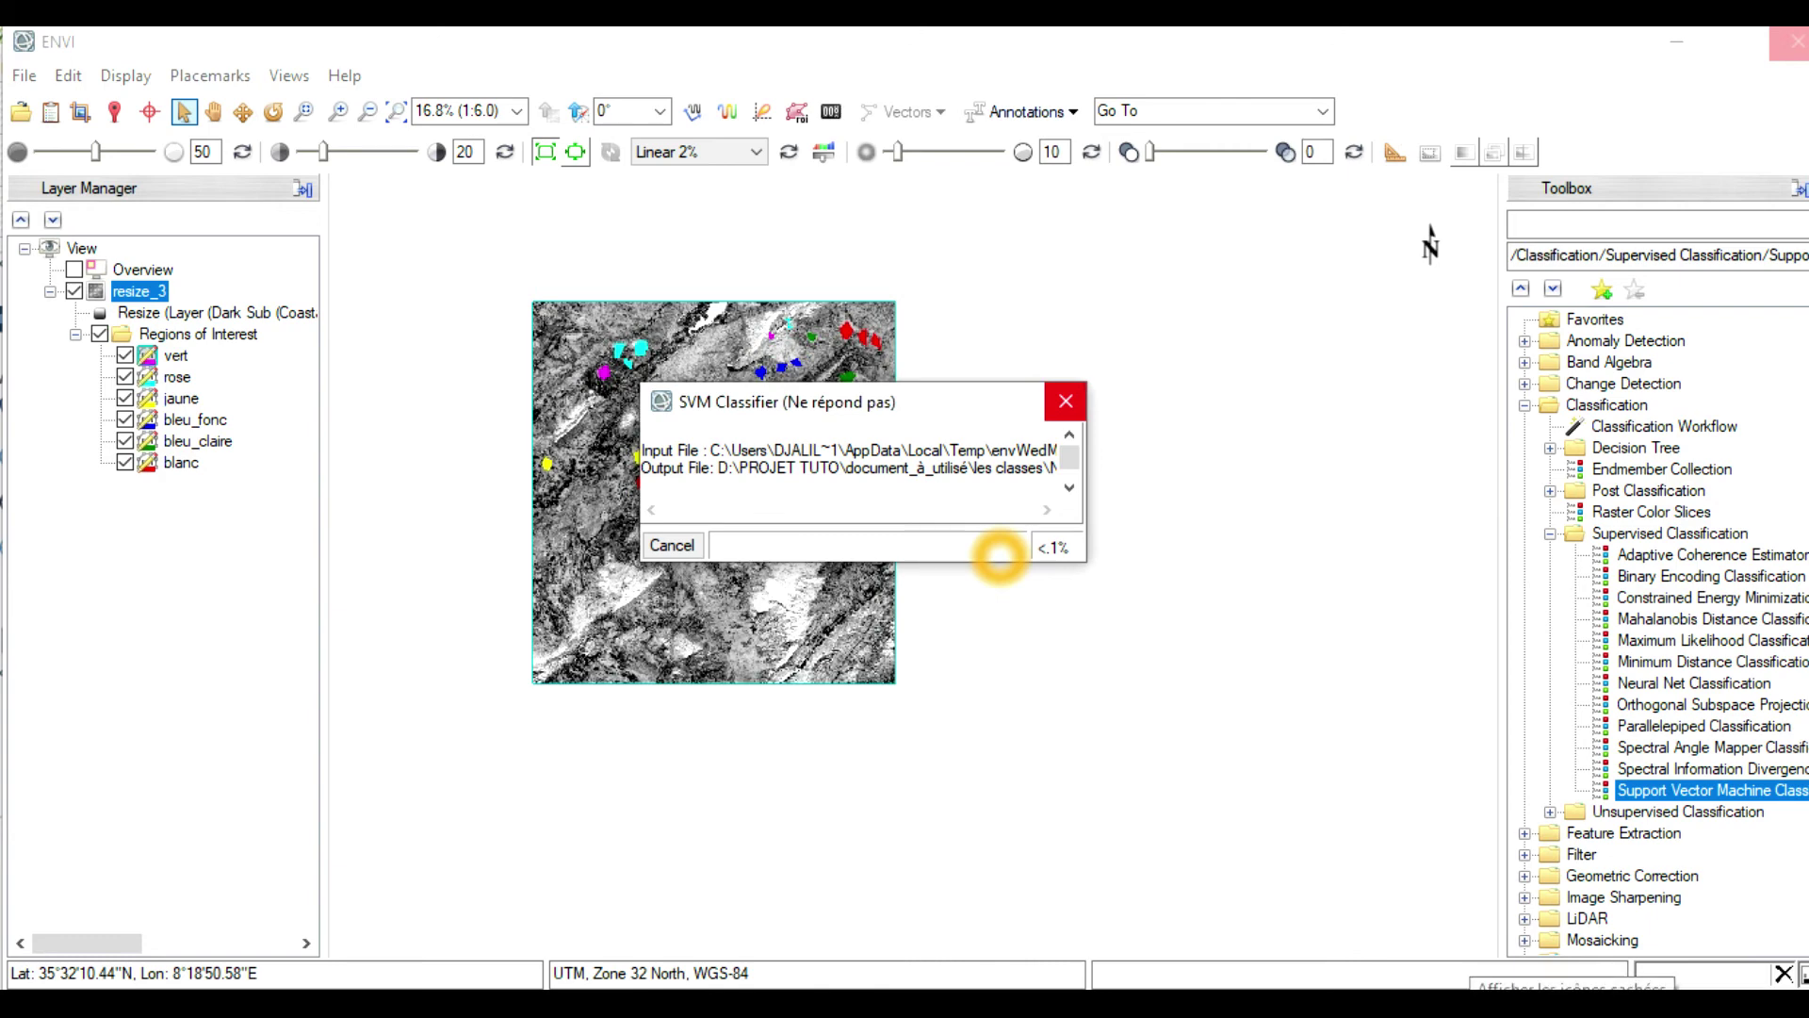
{"action": "left_click", "coordinate": [1469, 987]}
{"action": "right_click", "coordinate": [1466, 968]}
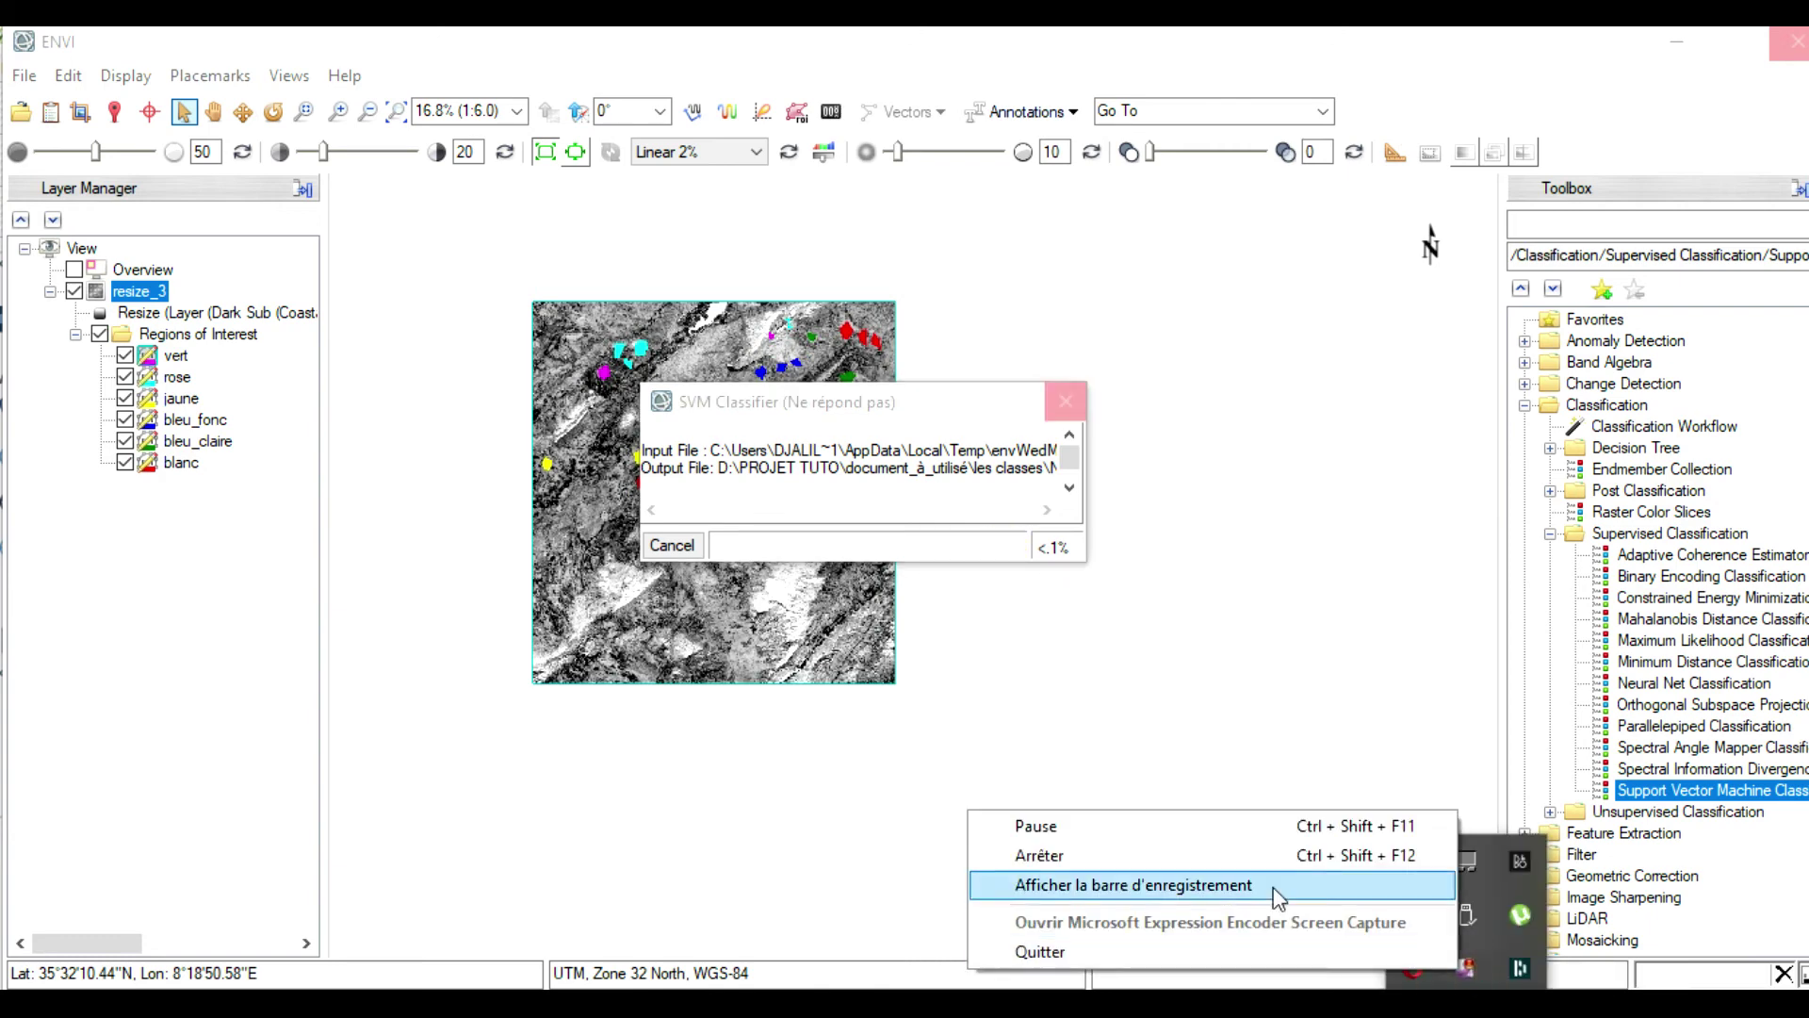
{"action": "left_click", "coordinate": [1253, 856]}
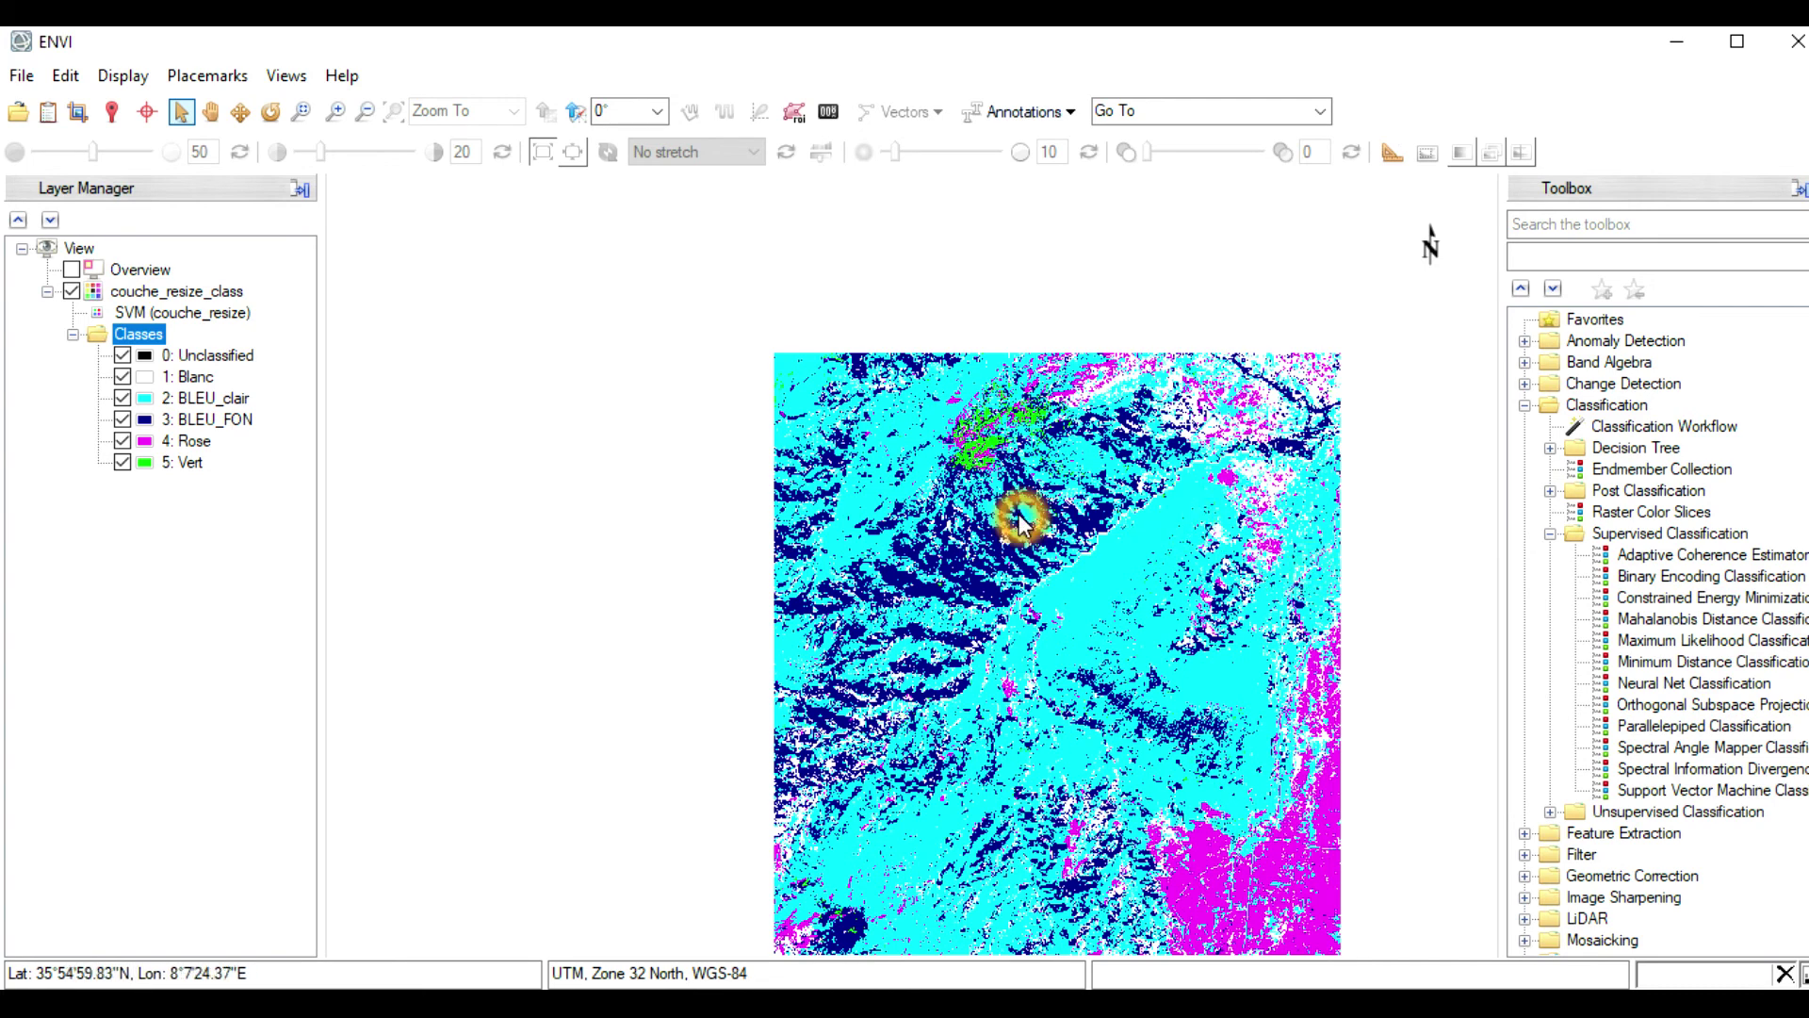
{"action": "left_click_drag", "start_coordinate": [1020, 517], "coordinate": [787, 388]}
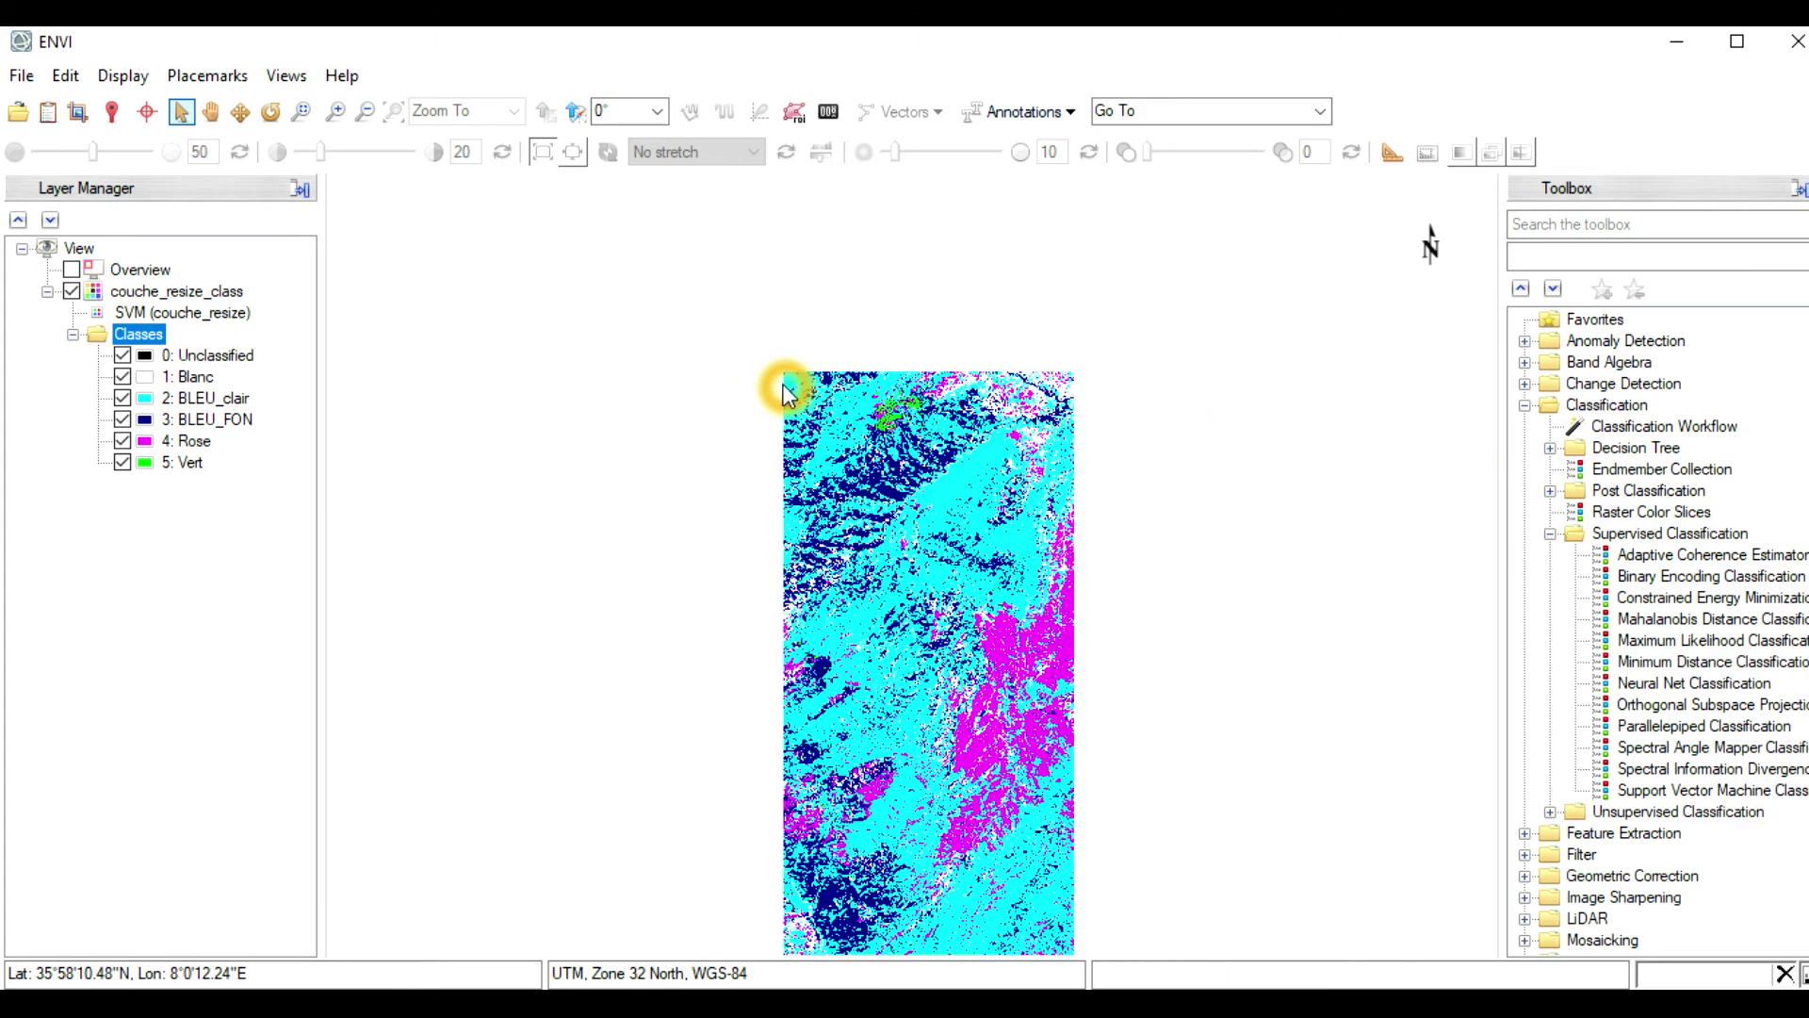
{"action": "scroll", "coordinate": [829, 439], "scroll_direction": "up", "scroll_amount": 3}
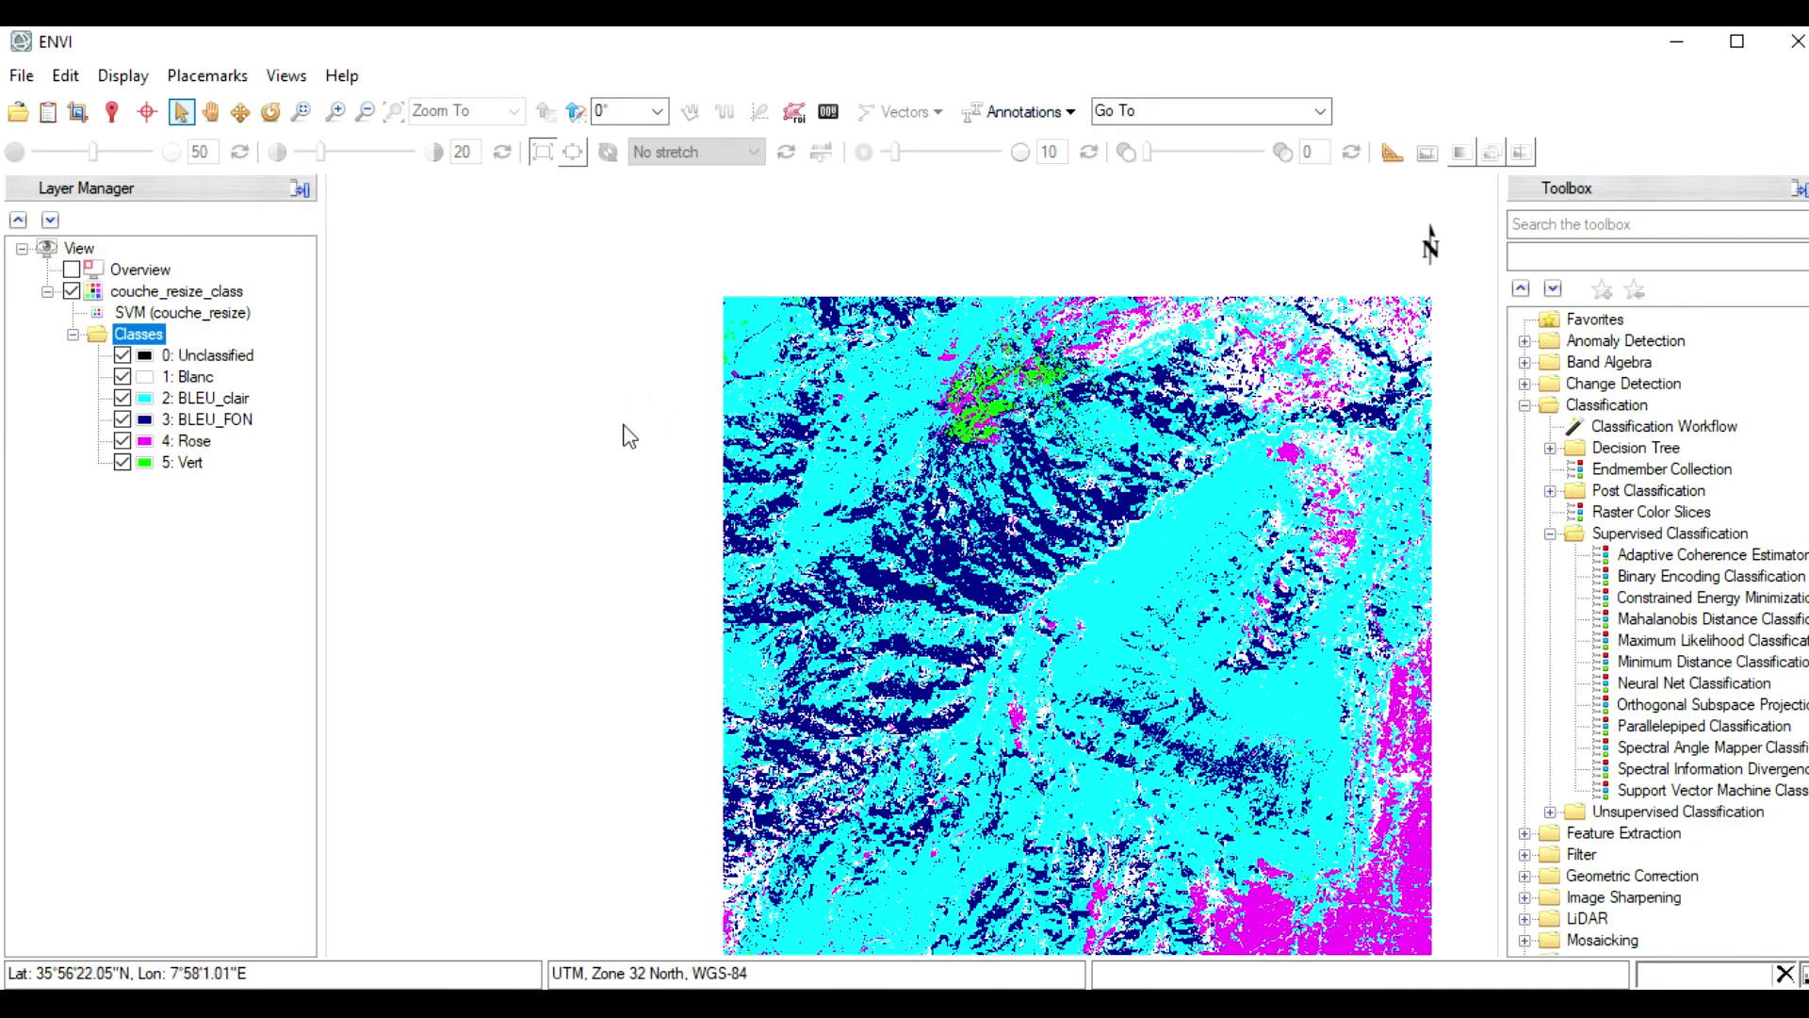
Compute the statistics for all classes of couche_resize_class over its full extent
{"action": "scroll", "coordinate": [806, 450], "scroll_direction": "down", "scroll_amount": 1}
{"action": "scroll", "coordinate": [861, 471], "scroll_direction": "up", "scroll_amount": 2}
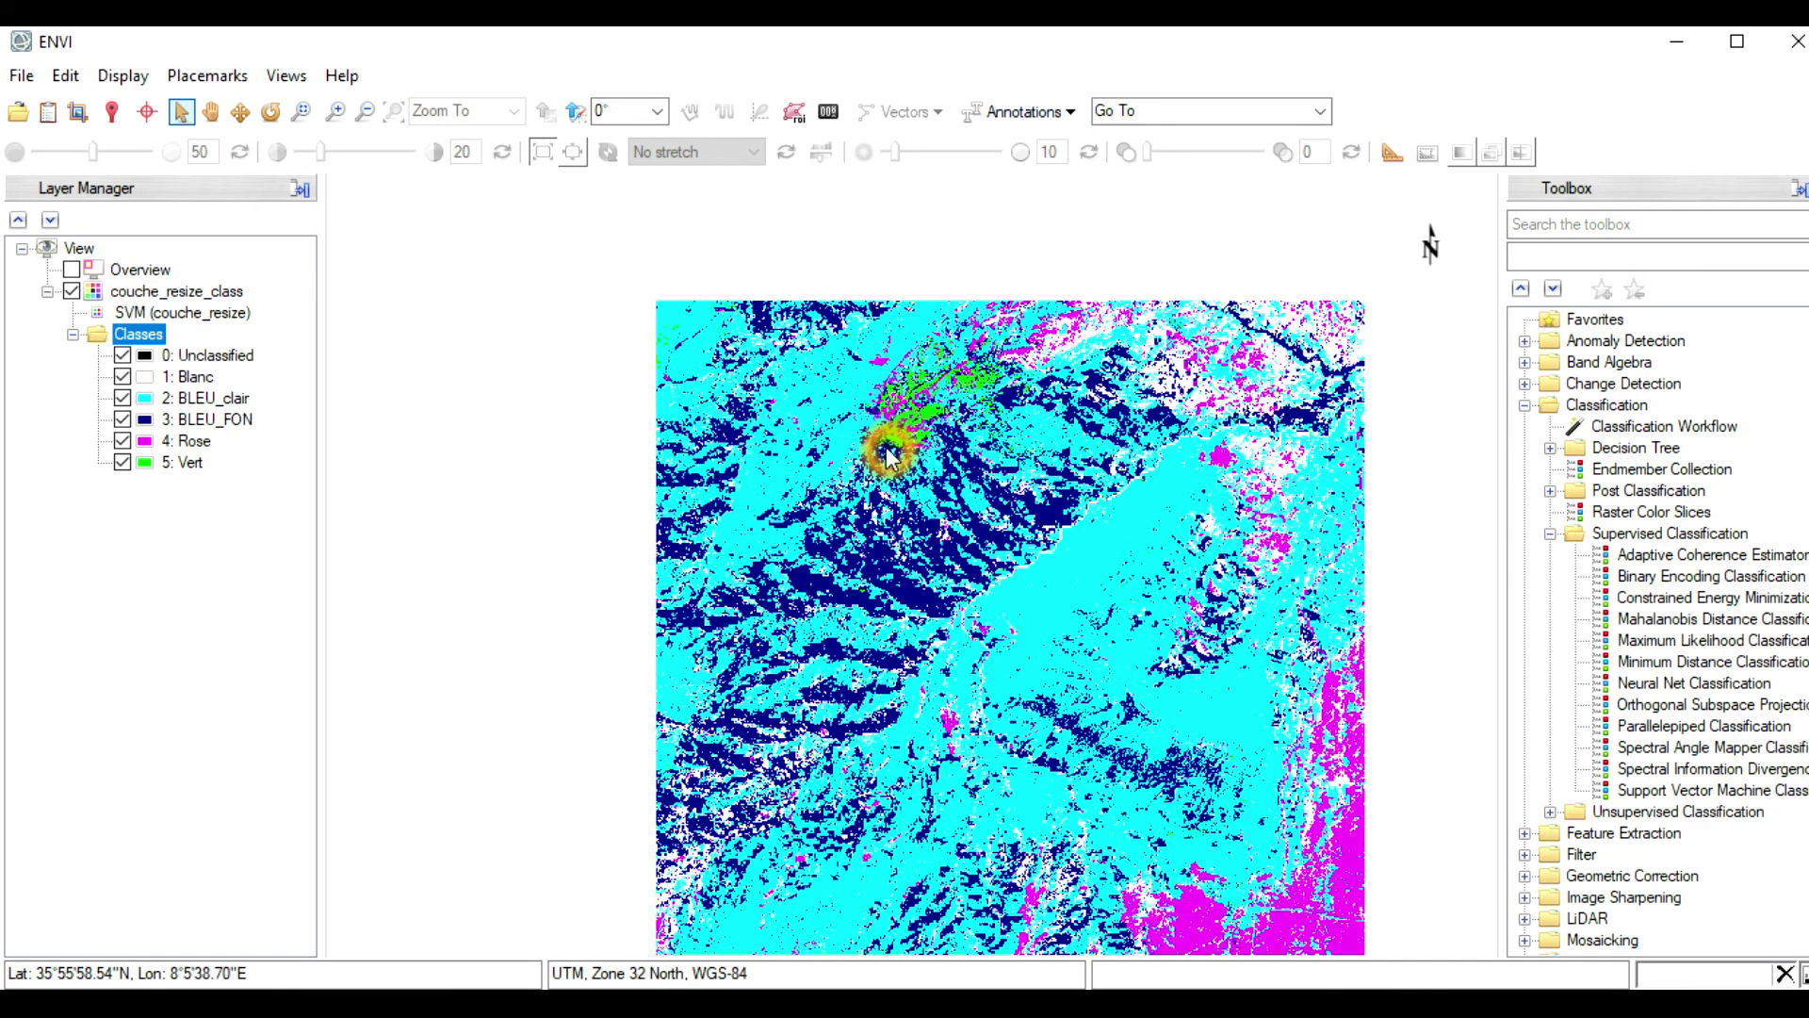
{"action": "scroll", "coordinate": [860, 478], "scroll_direction": "down", "scroll_amount": 2}
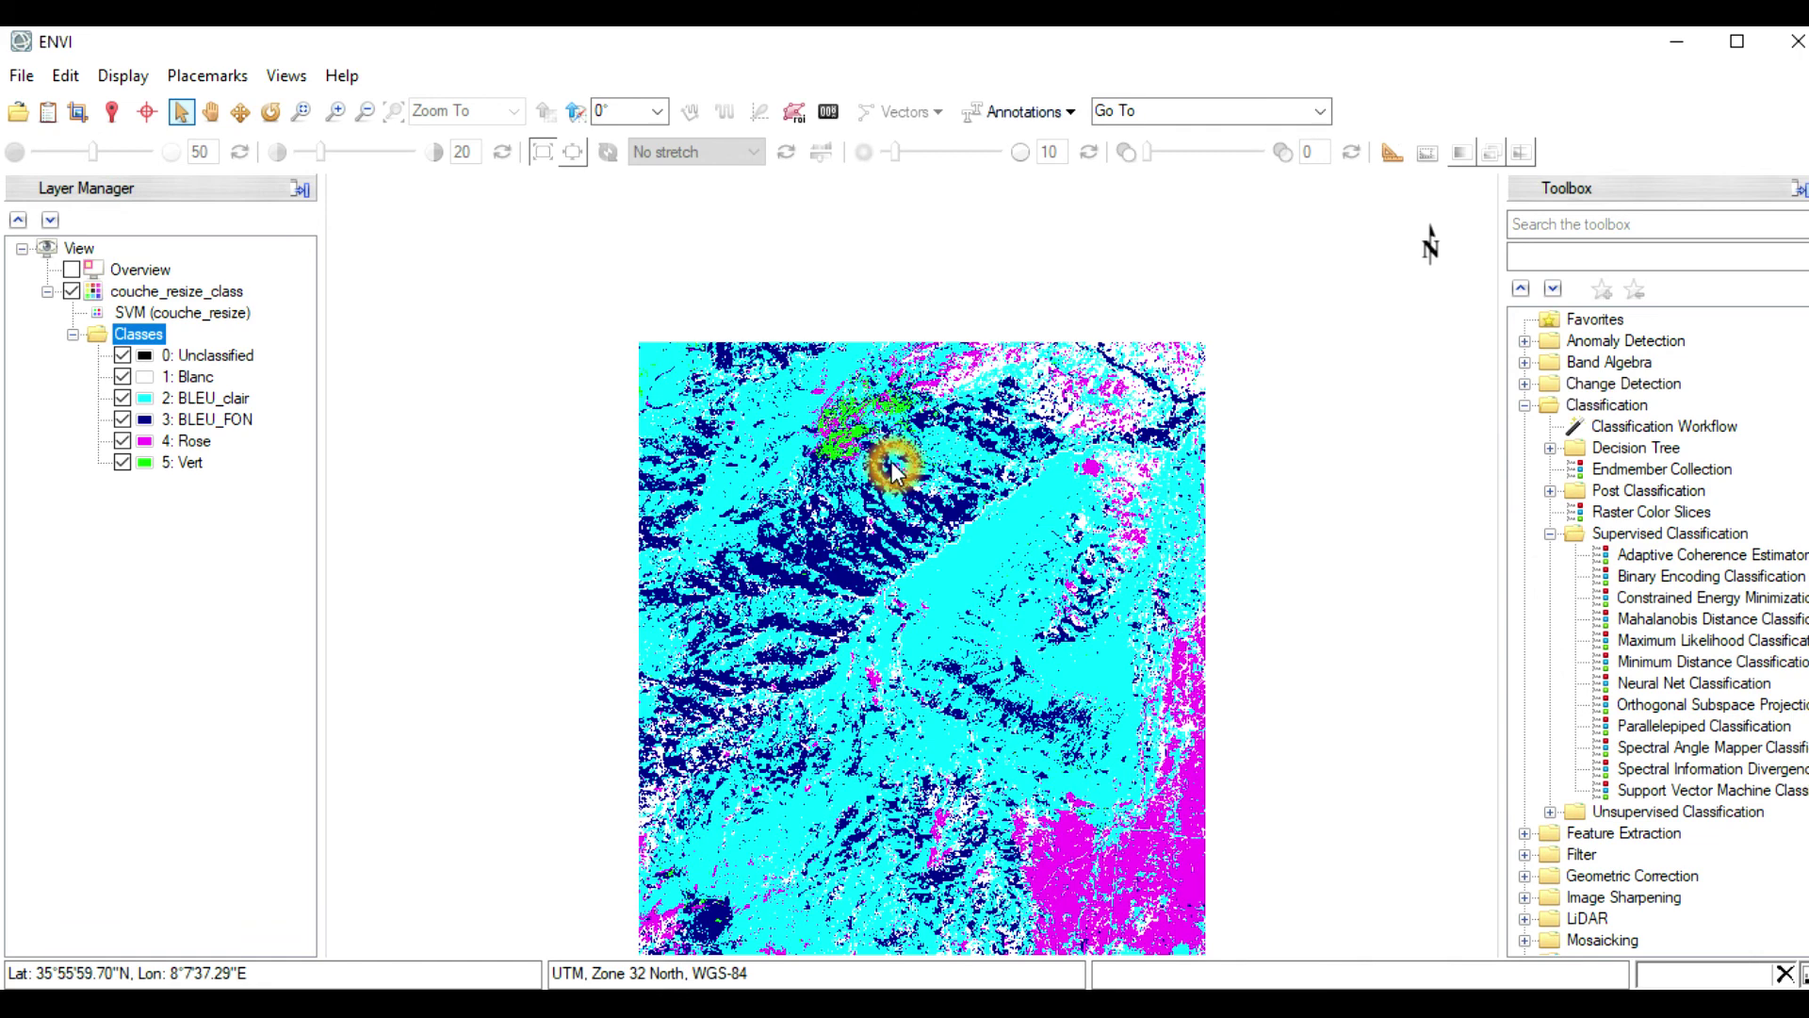
{"action": "scroll", "coordinate": [893, 469], "scroll_direction": "up", "scroll_amount": 1}
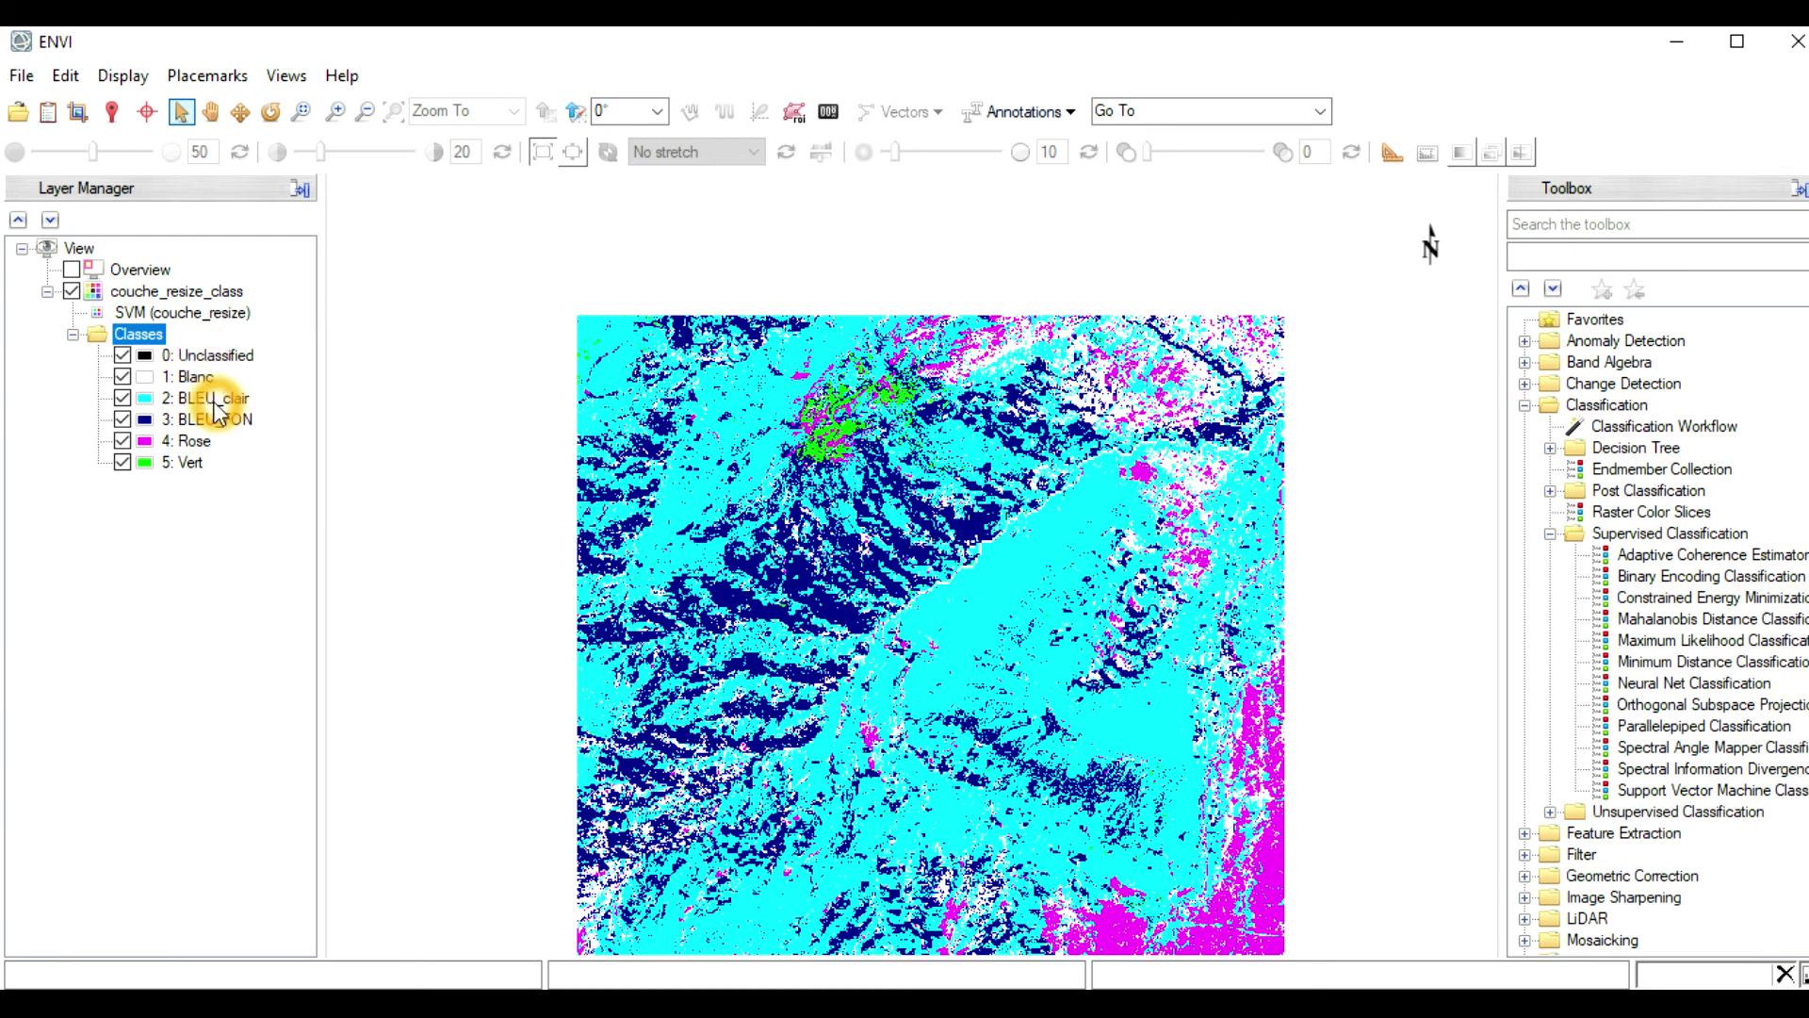
{"action": "right_click", "coordinate": [155, 337]}
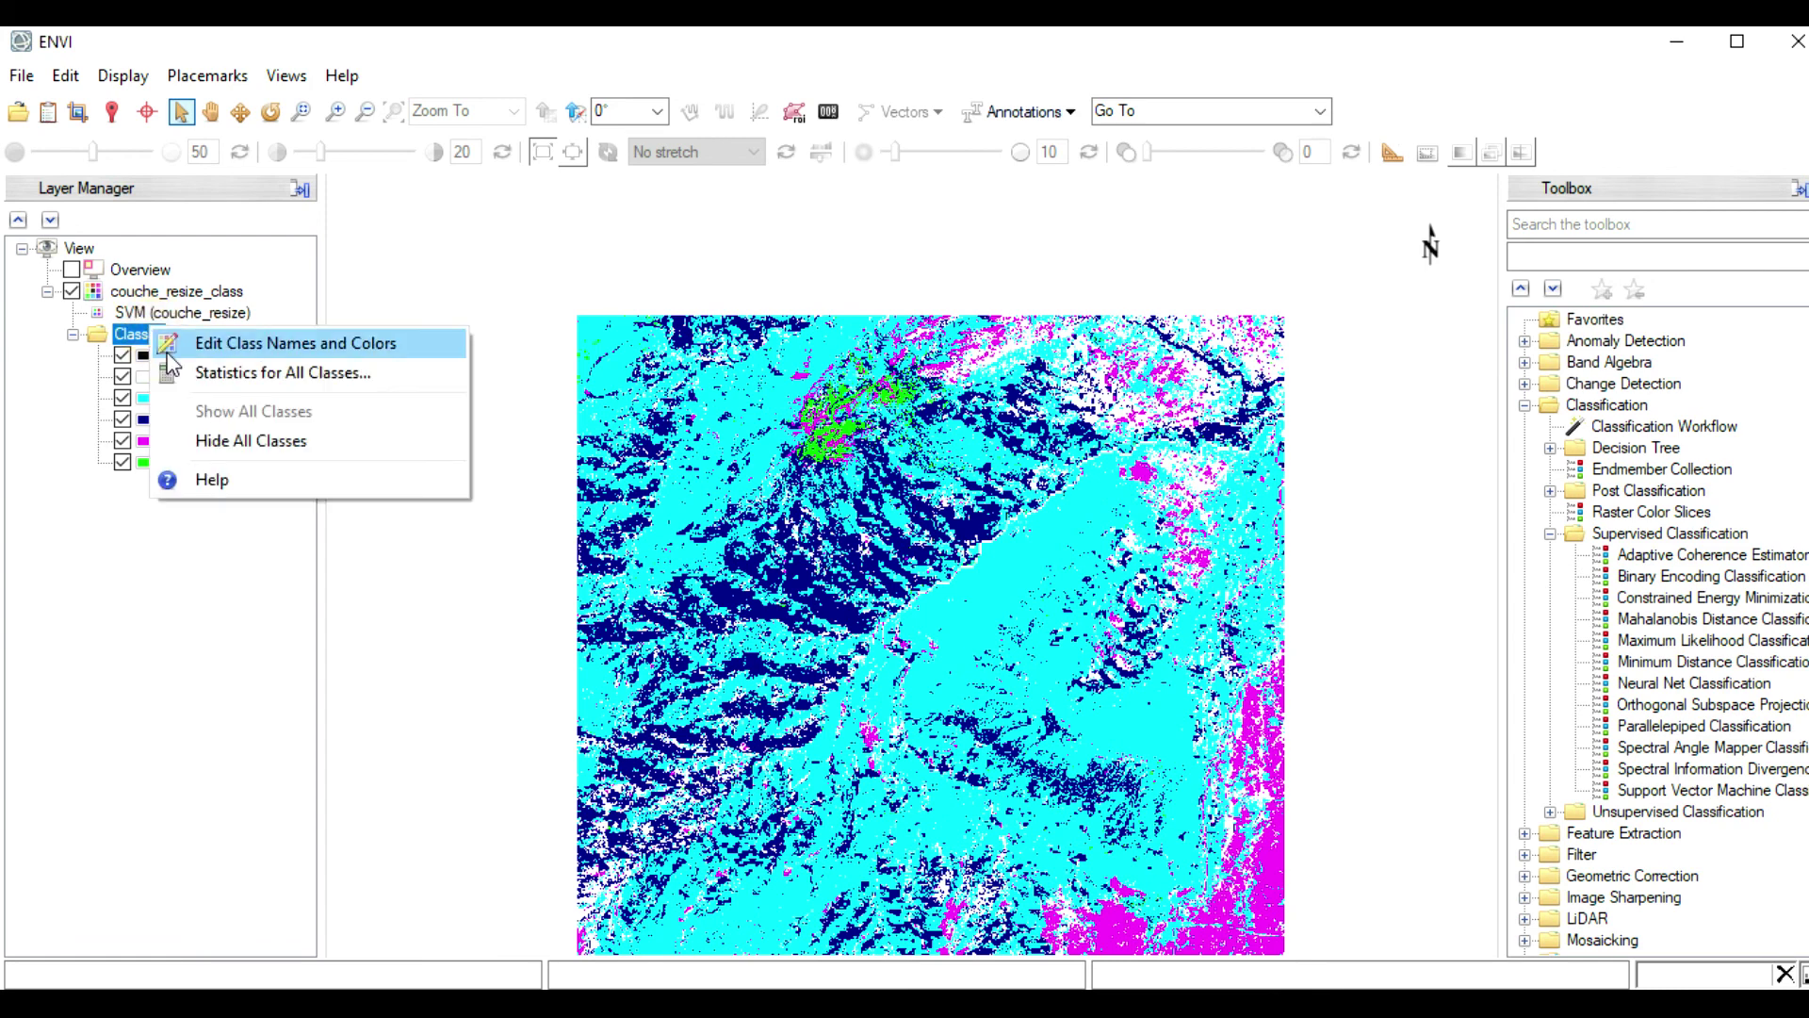
{"action": "left_click", "coordinate": [273, 373]}
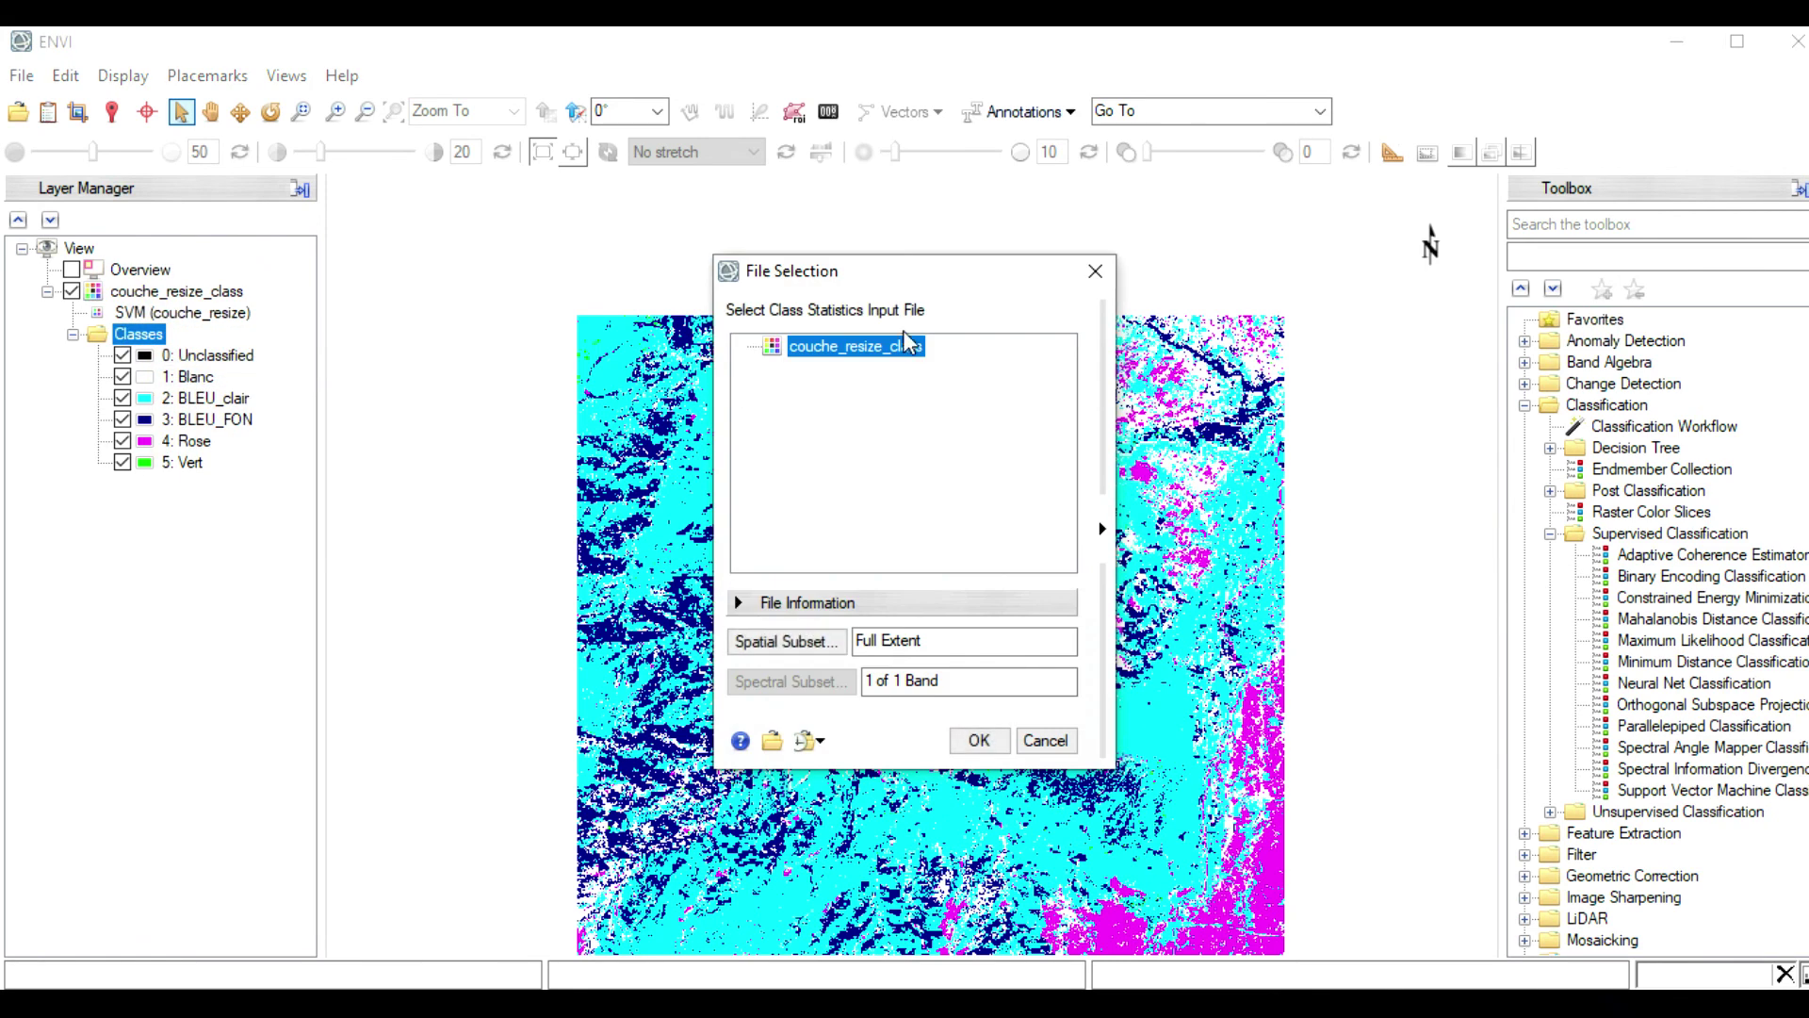
{"action": "left_click", "coordinate": [1002, 745]}
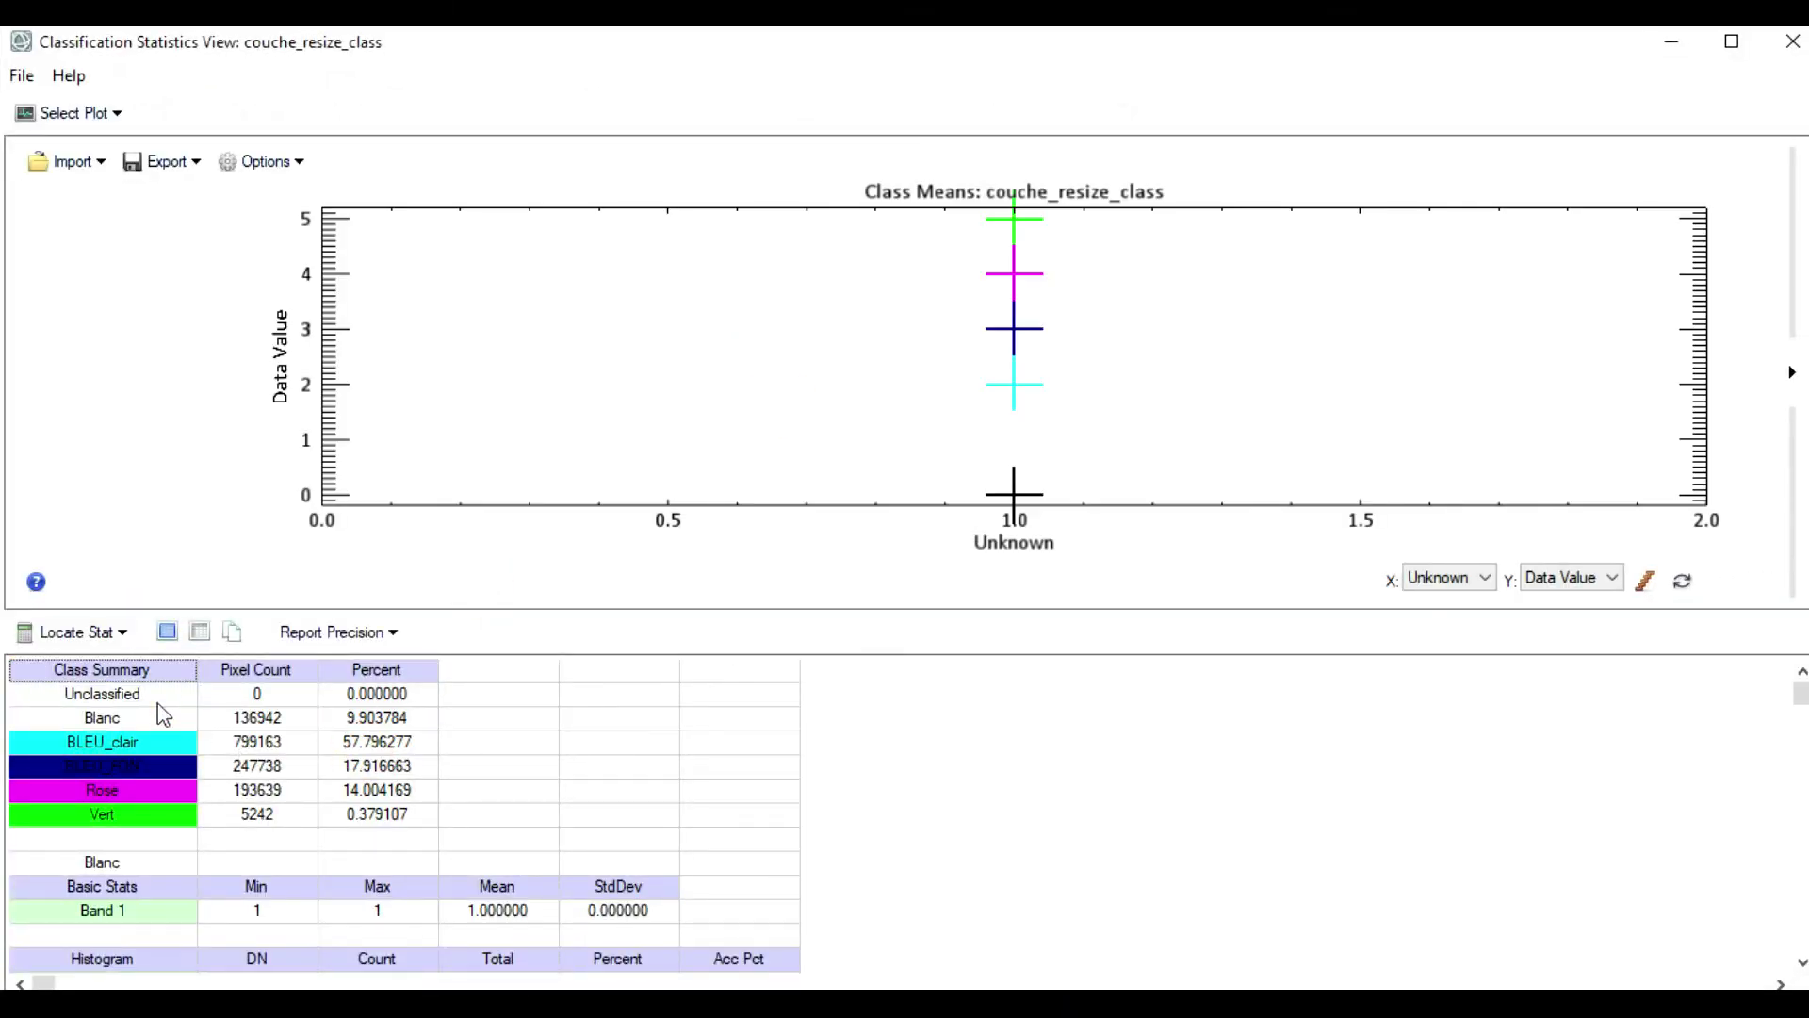
Review the pixel count and percentage of each class, including Unclassified and Blanc, and close the statistics view
{"action": "left_click", "coordinate": [158, 699]}
{"action": "left_click", "coordinate": [336, 698]}
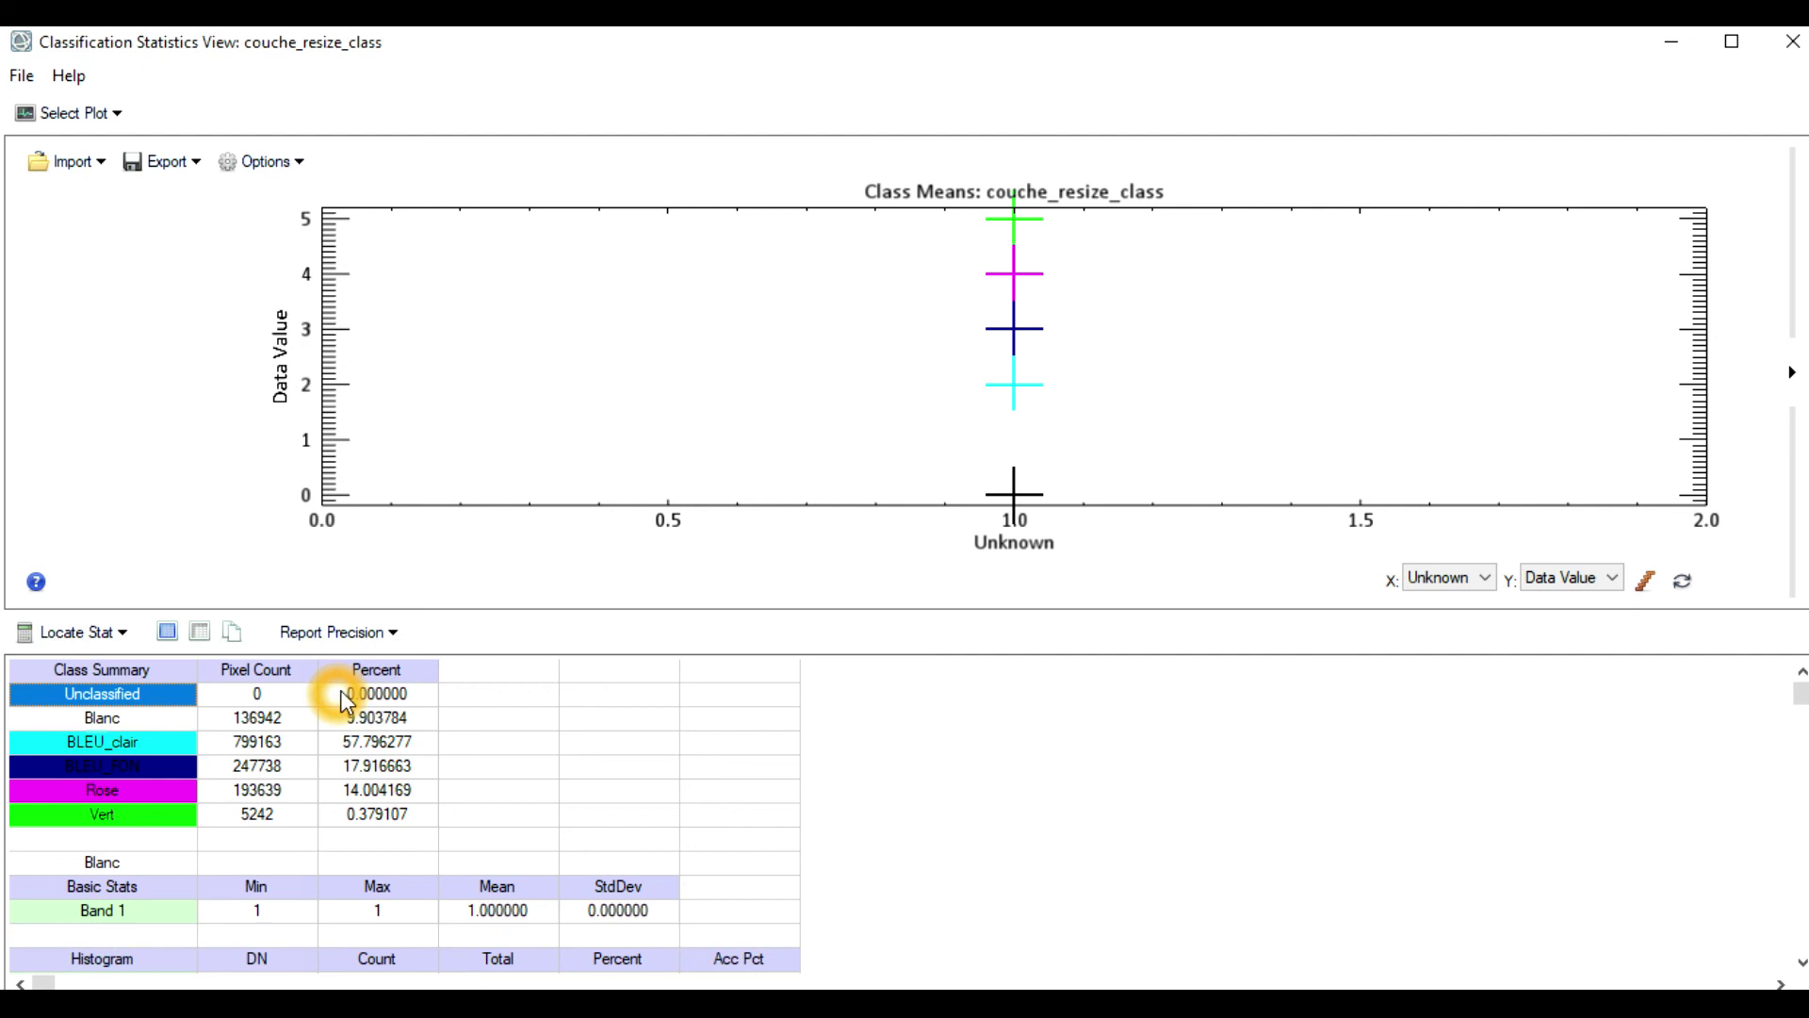
{"action": "left_click", "coordinate": [353, 695]}
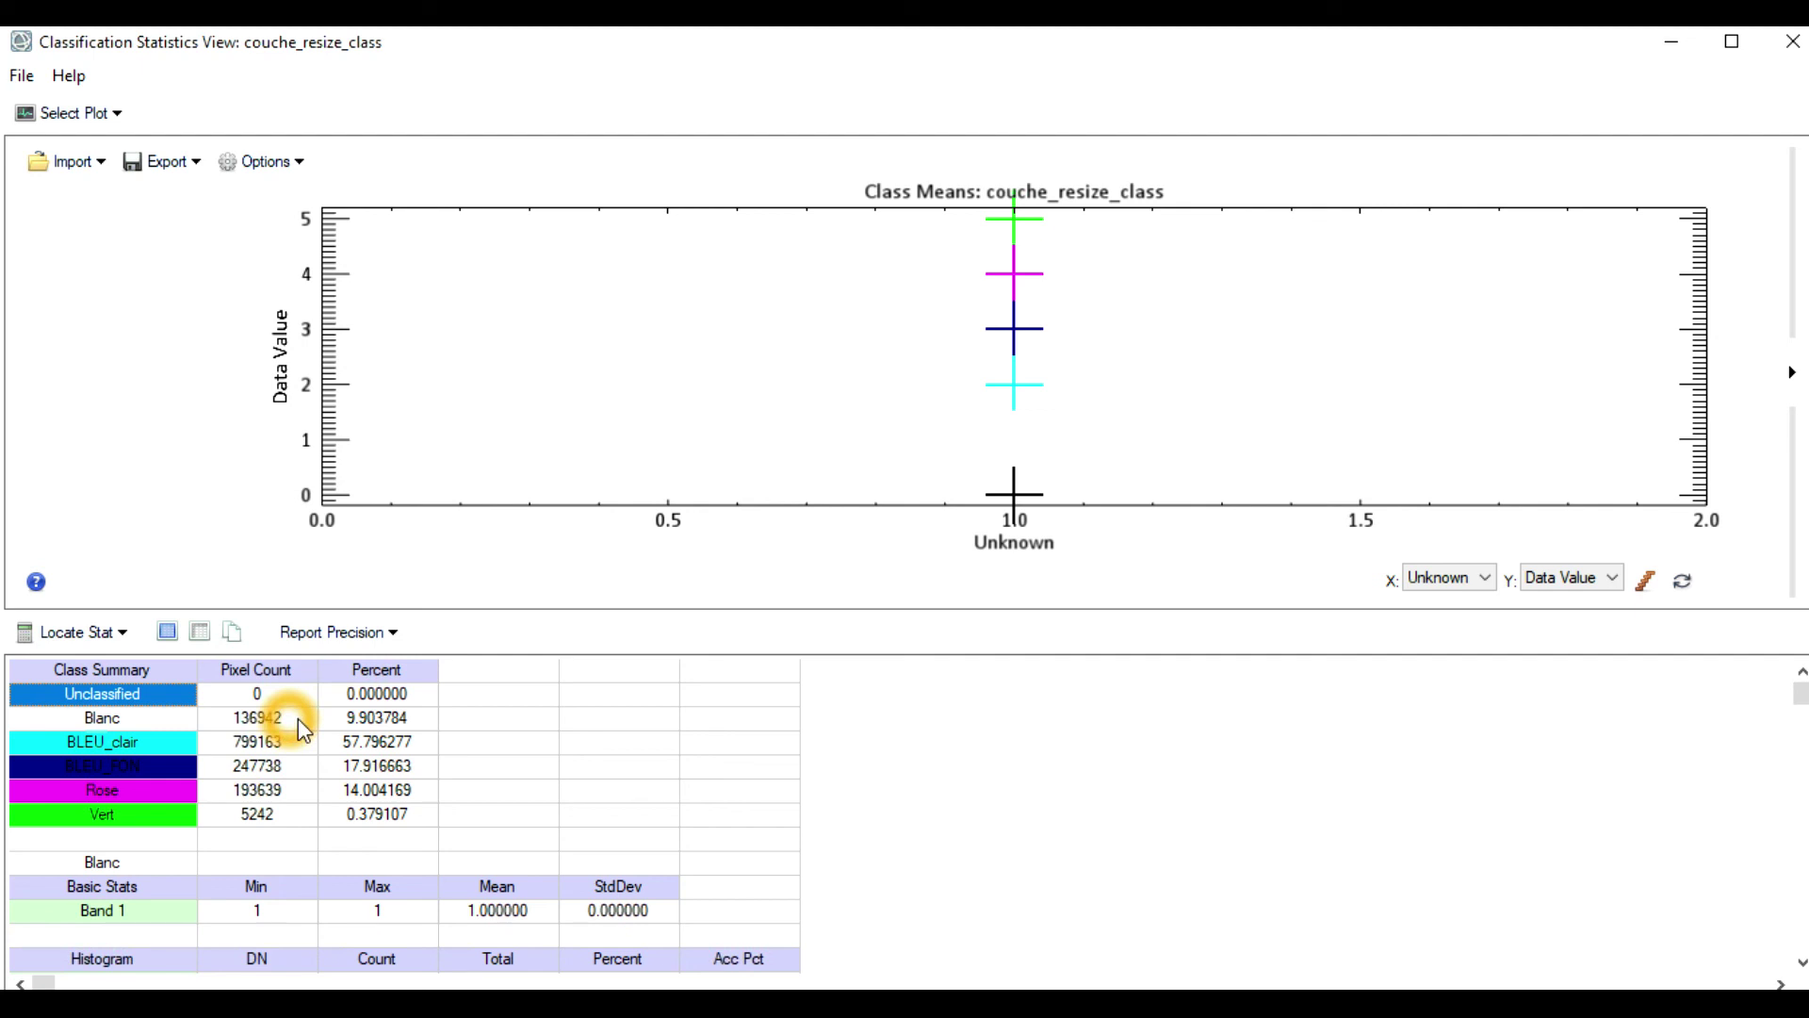
{"action": "left_click", "coordinate": [361, 724]}
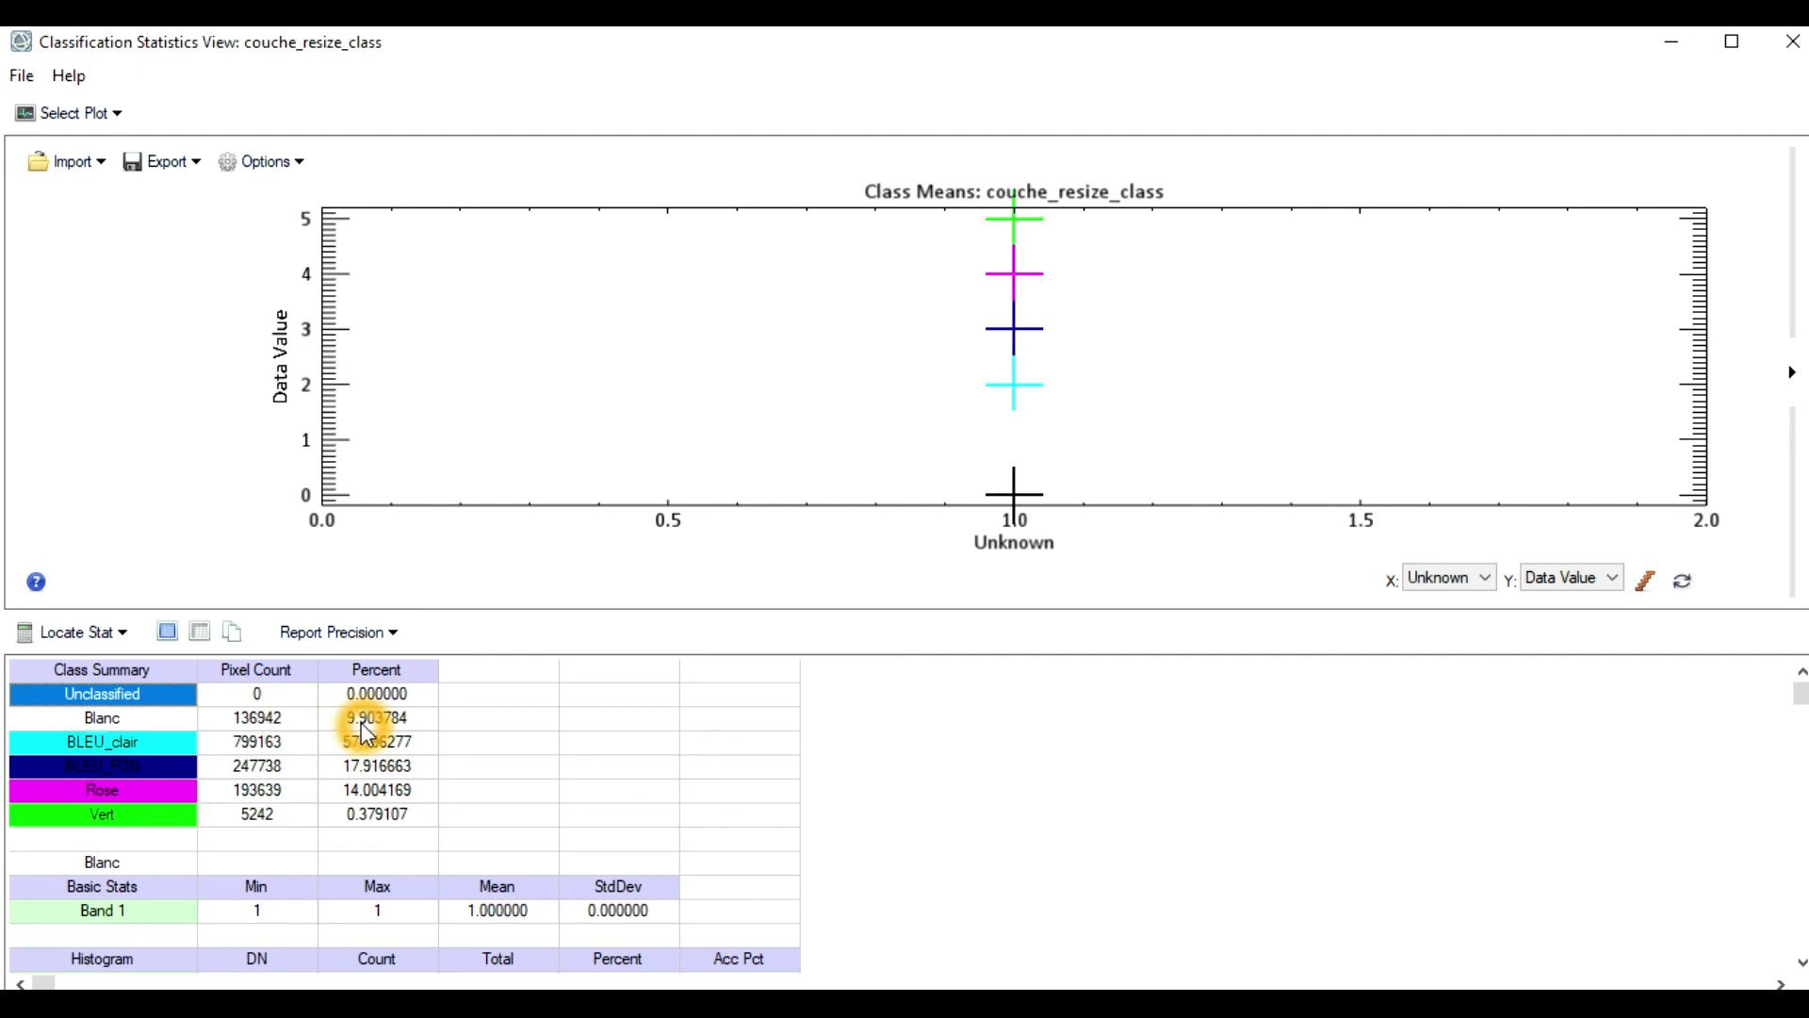
{"action": "scroll", "coordinate": [366, 736], "scroll_direction": "down", "scroll_amount": 1}
{"action": "left_click", "coordinate": [1792, 52]}
Examine the couche_resize_class map at several scales, comparing the distribution of the green, pink, white and blue classes
{"action": "left_click", "coordinate": [875, 413]}
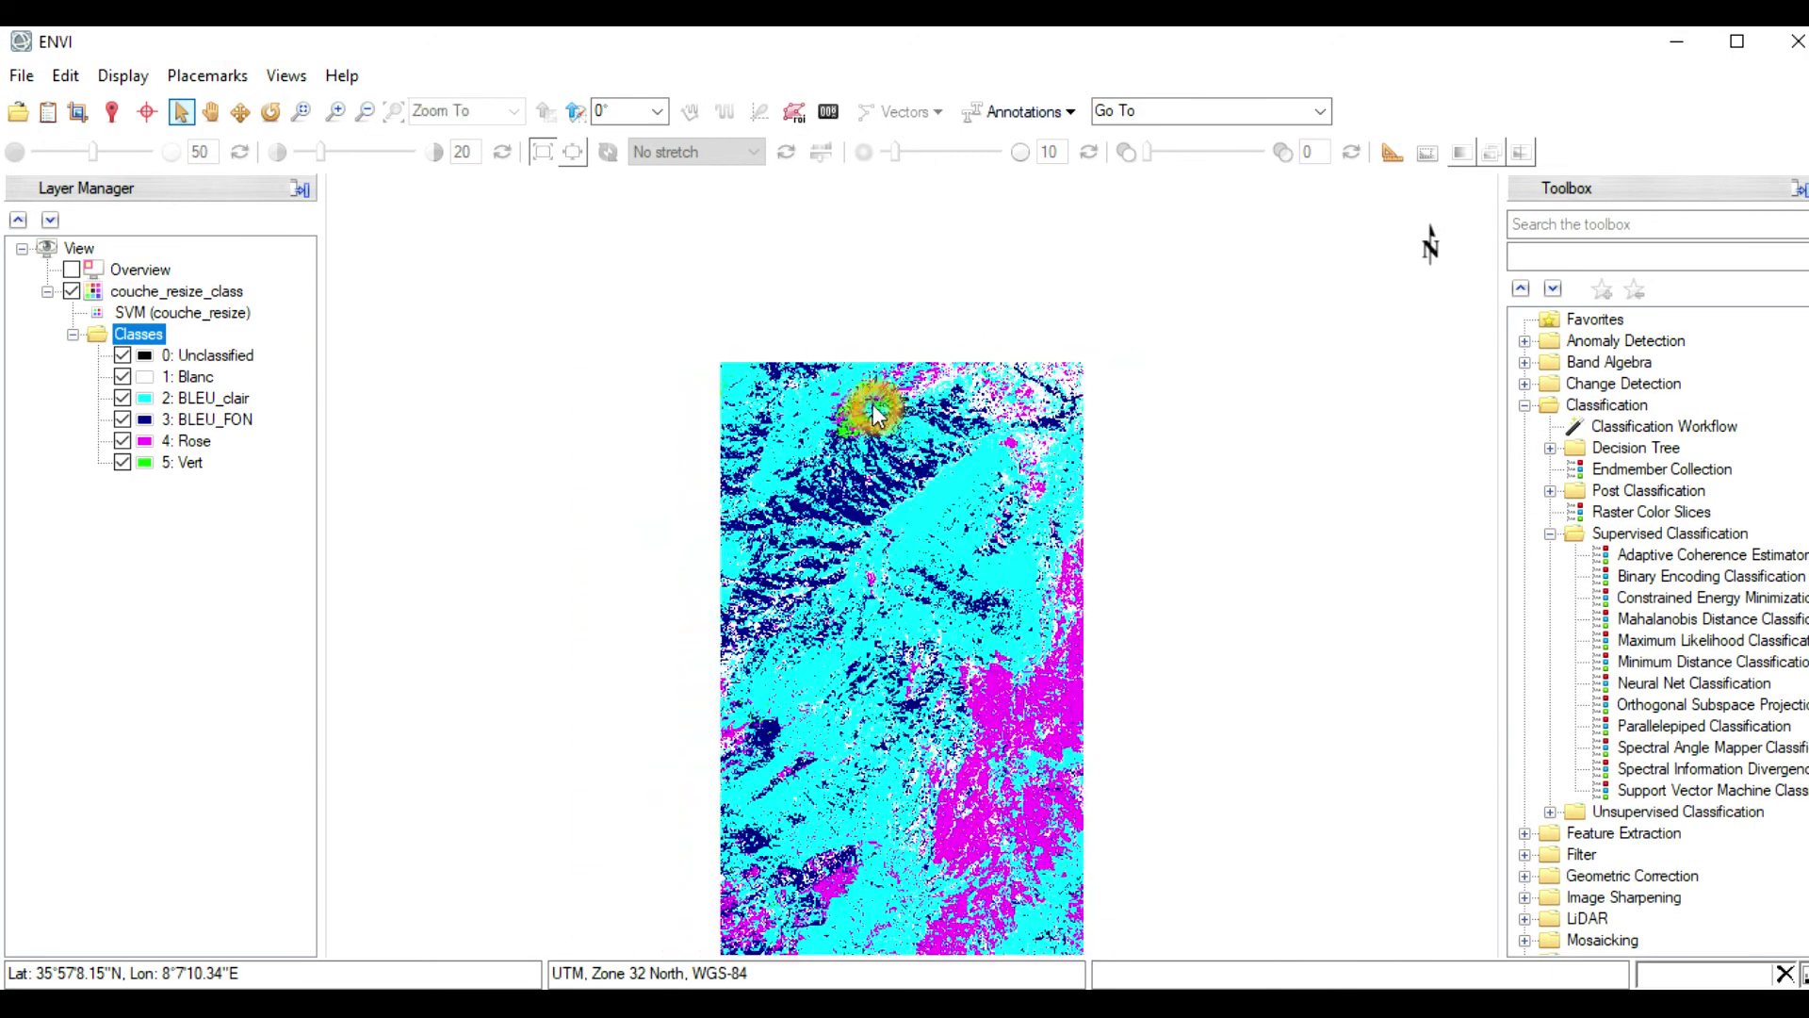
{"action": "scroll", "coordinate": [954, 531], "scroll_direction": "up", "scroll_amount": 2}
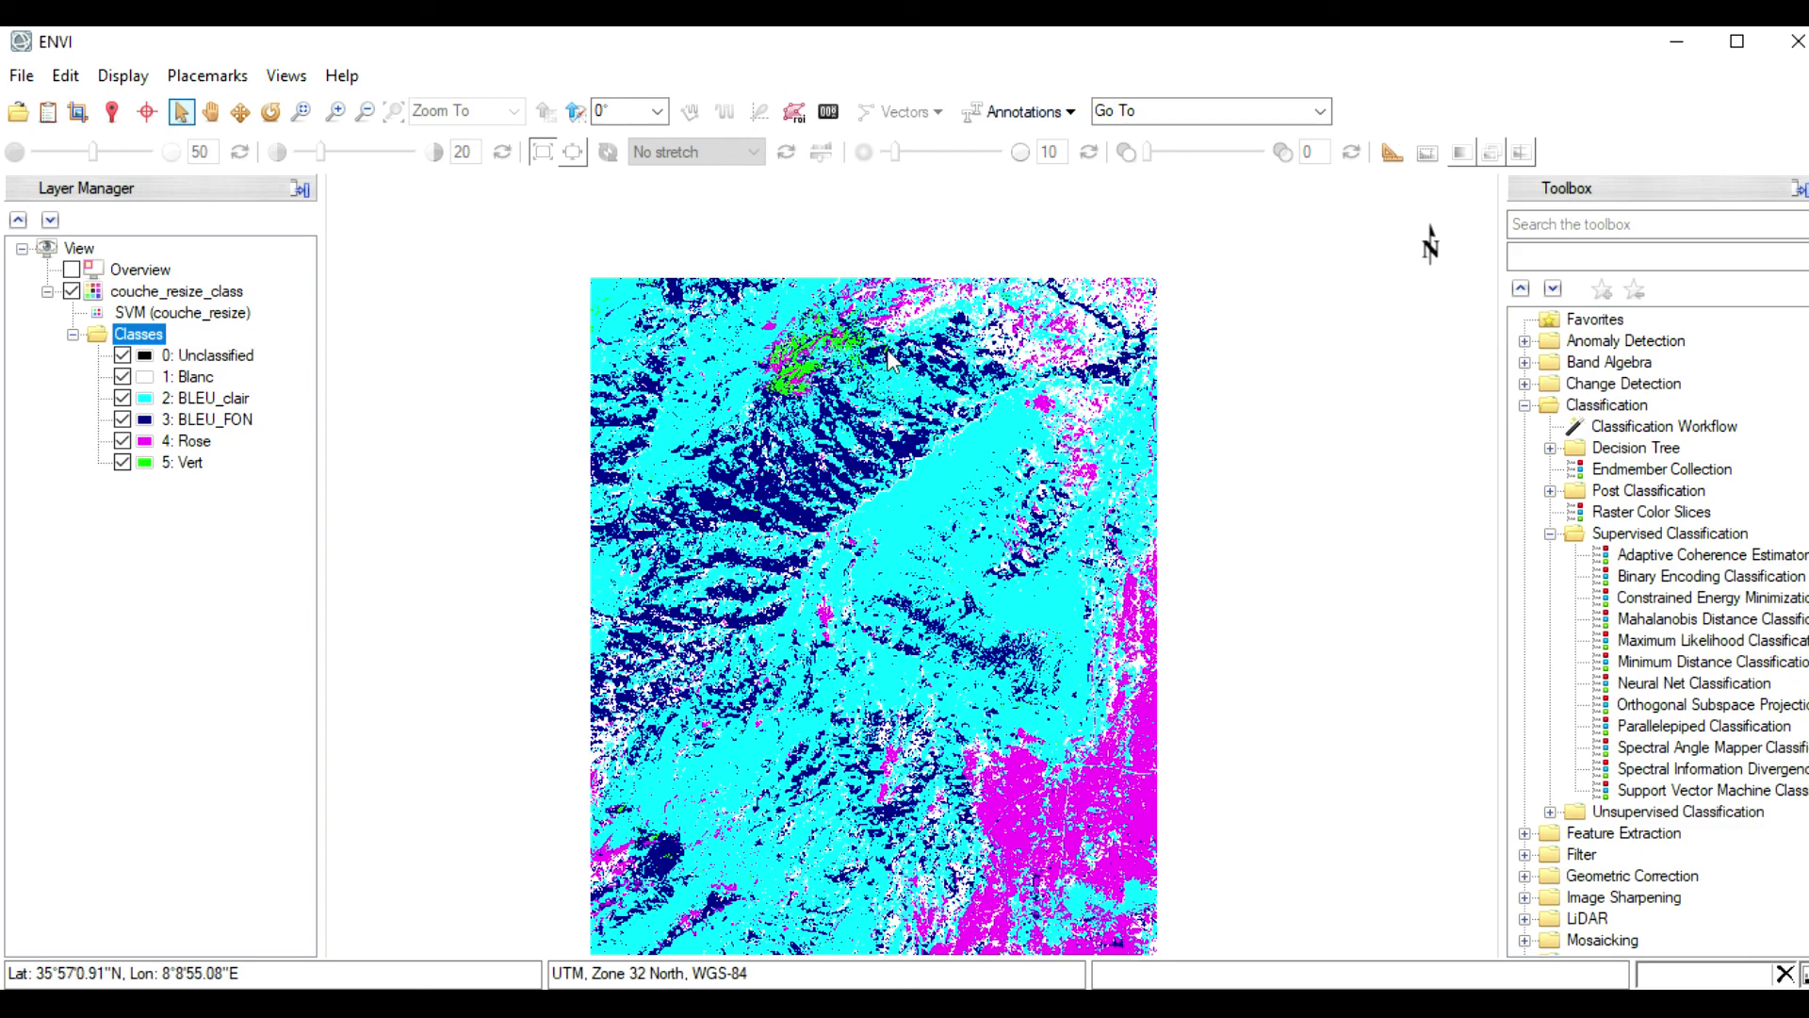
{"action": "scroll", "coordinate": [867, 335], "scroll_direction": "up", "scroll_amount": 2}
{"action": "scroll", "coordinate": [867, 334], "scroll_direction": "up", "scroll_amount": 1}
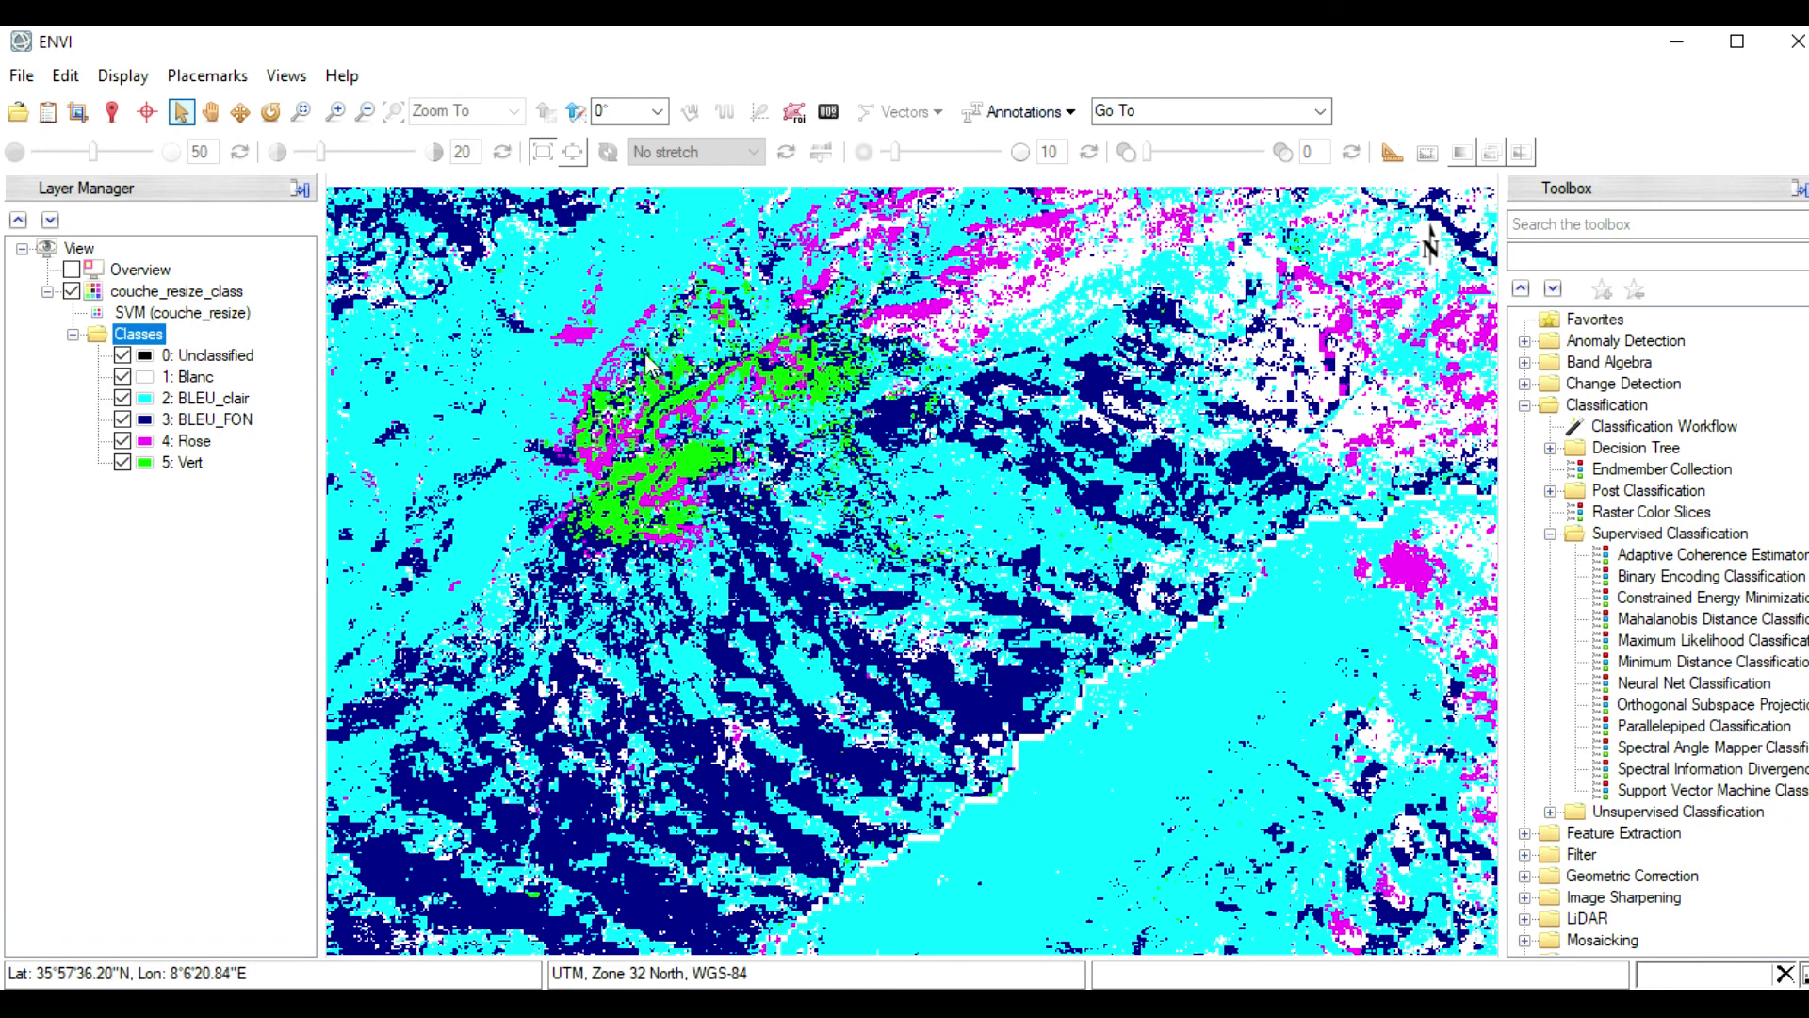
{"action": "scroll", "coordinate": [629, 388], "scroll_direction": "down", "scroll_amount": 2}
{"action": "scroll", "coordinate": [754, 337], "scroll_direction": "down", "scroll_amount": 1}
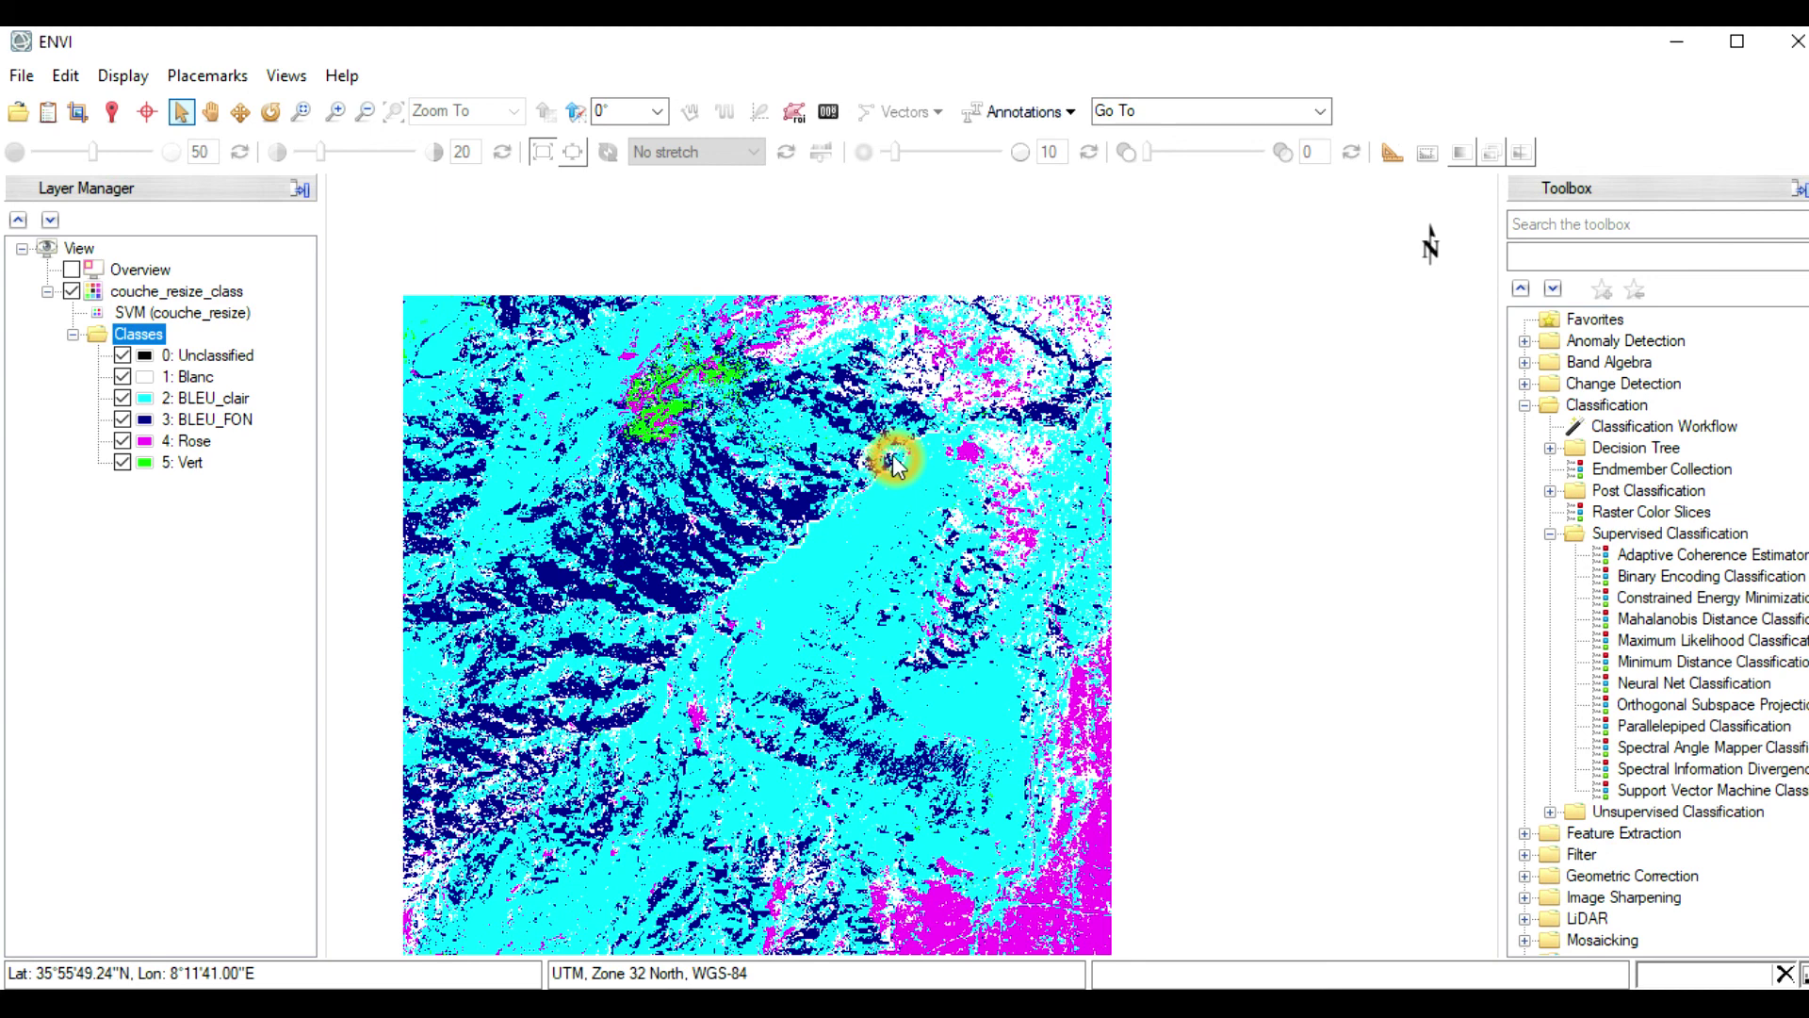
{"action": "scroll", "coordinate": [896, 443], "scroll_direction": "down", "scroll_amount": 2}
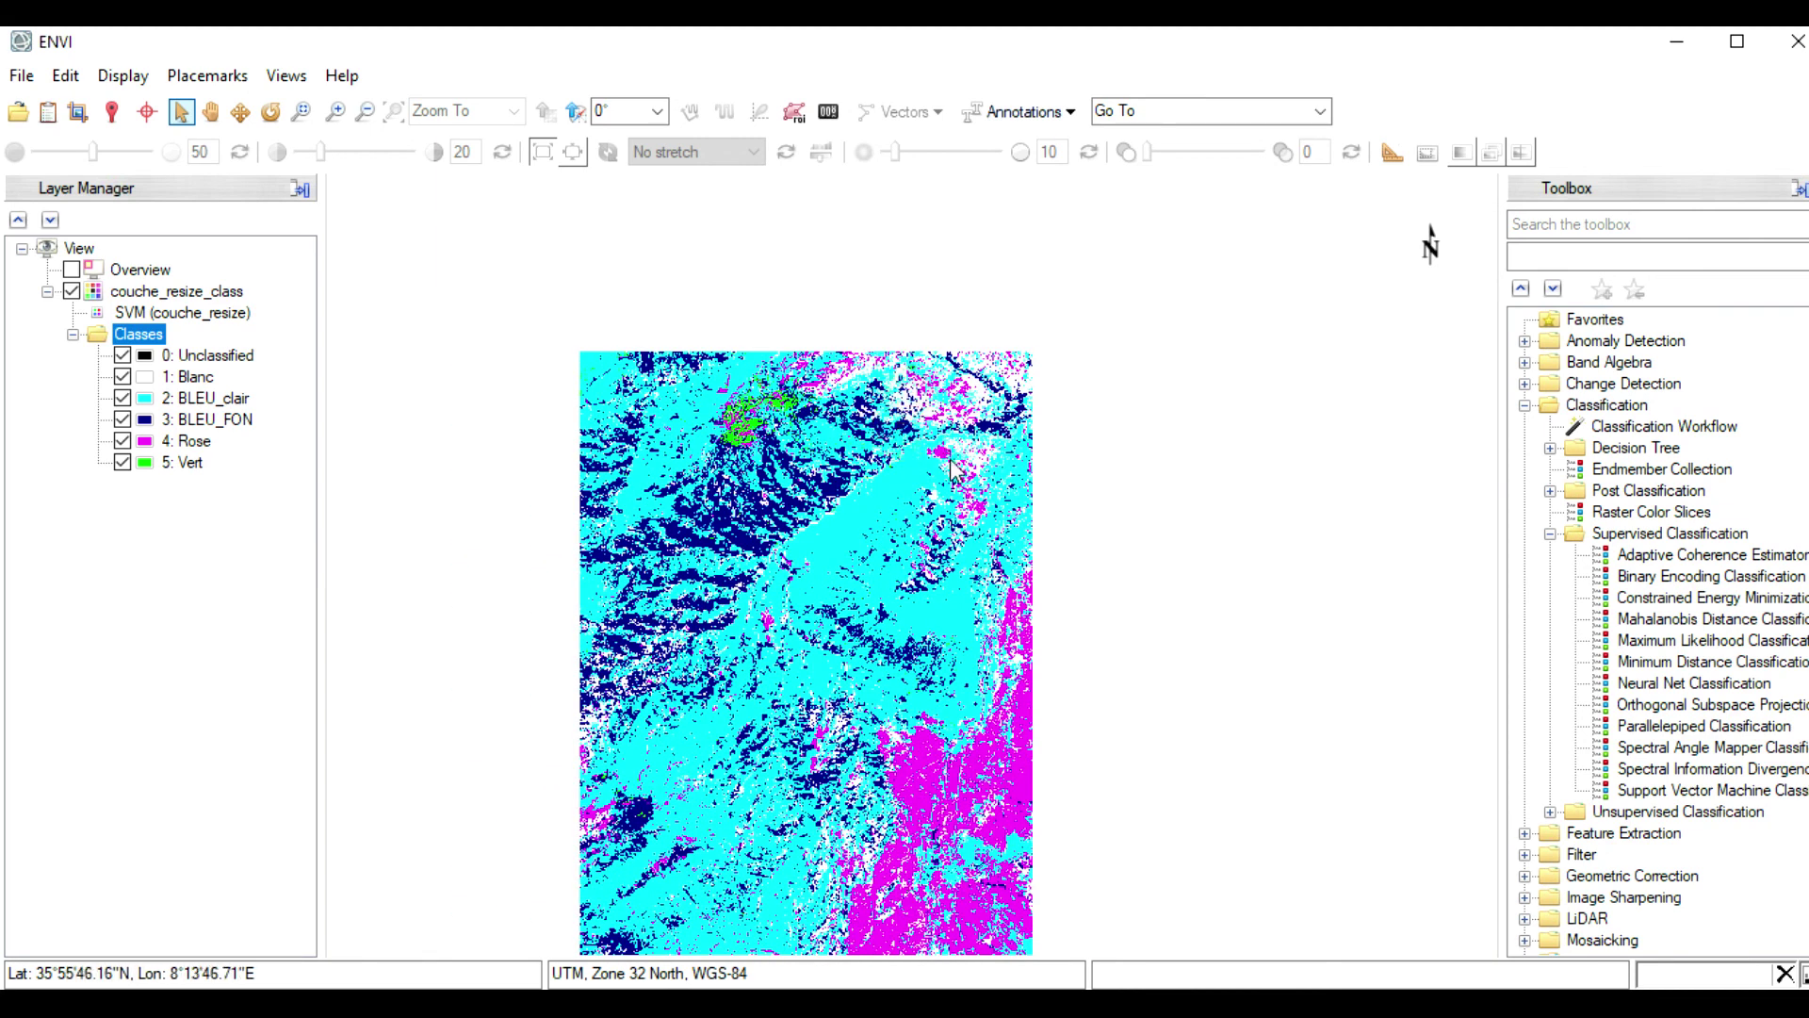
{"action": "scroll", "coordinate": [837, 509], "scroll_direction": "up", "scroll_amount": 2}
{"action": "scroll", "coordinate": [837, 509], "scroll_direction": "up", "scroll_amount": 1}
{"action": "scroll", "coordinate": [1055, 433], "scroll_direction": "down", "scroll_amount": 2}
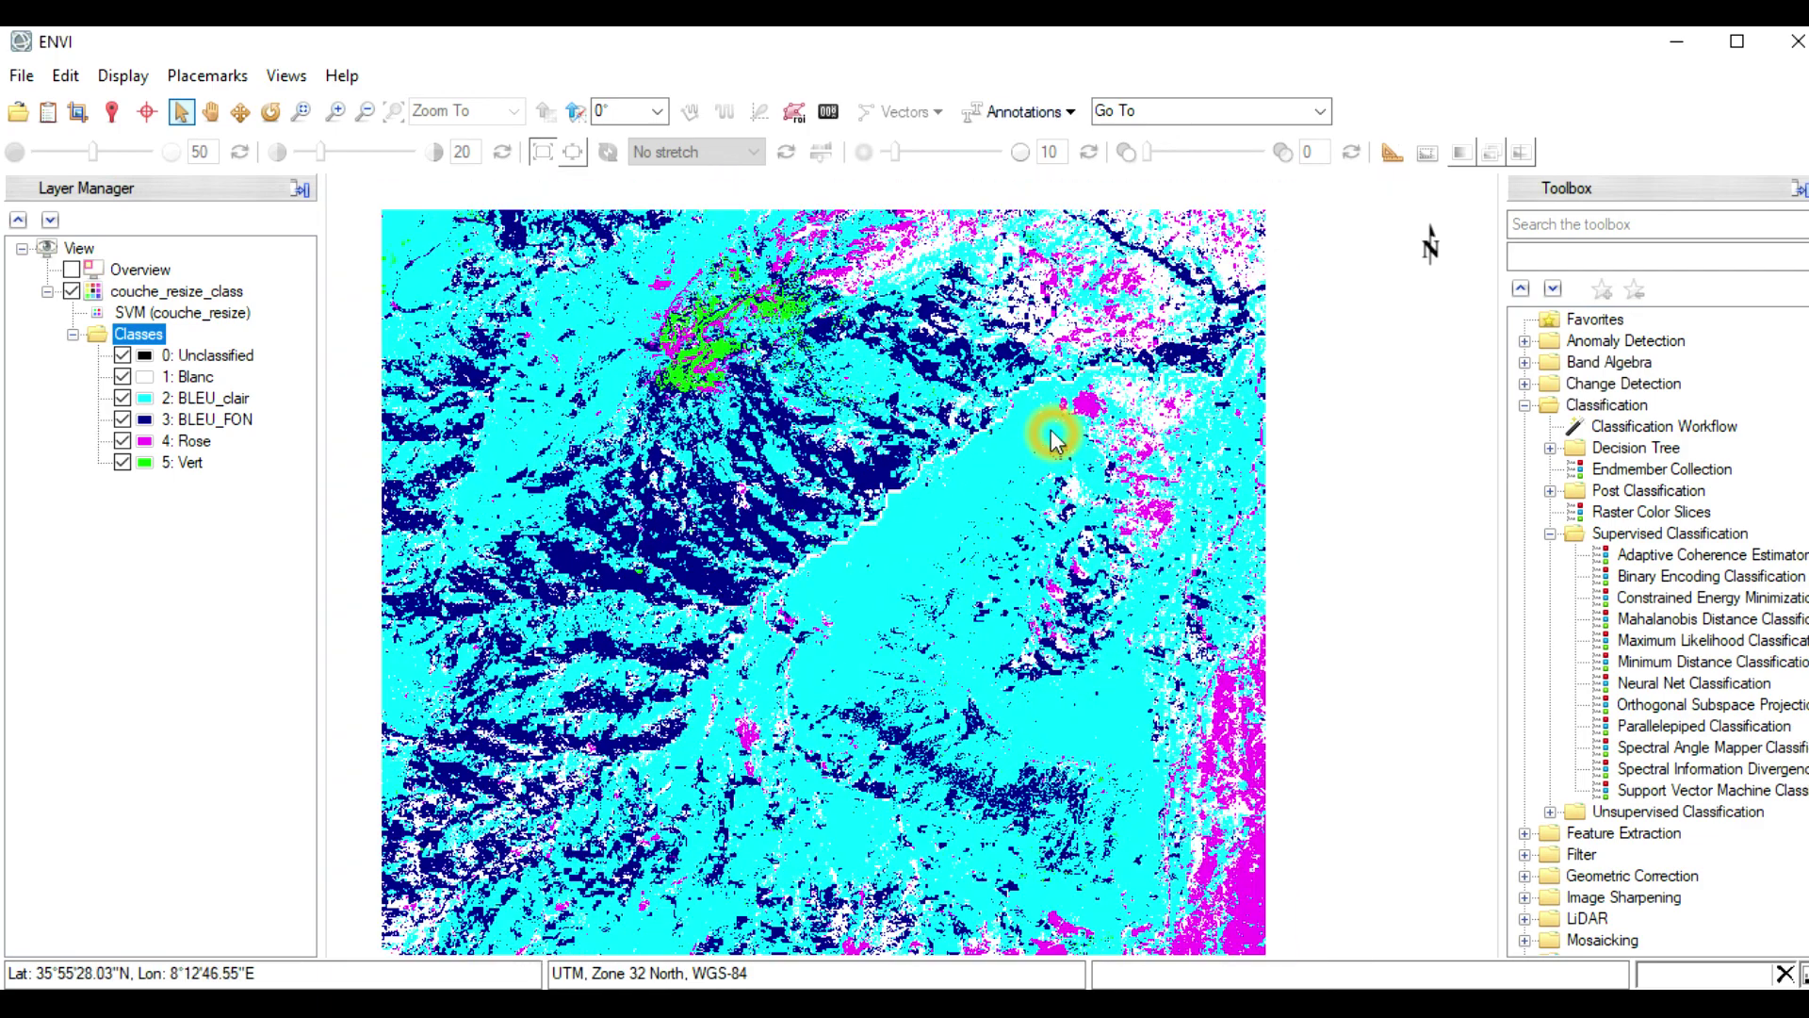
{"action": "scroll", "coordinate": [758, 432], "scroll_direction": "up", "scroll_amount": 1}
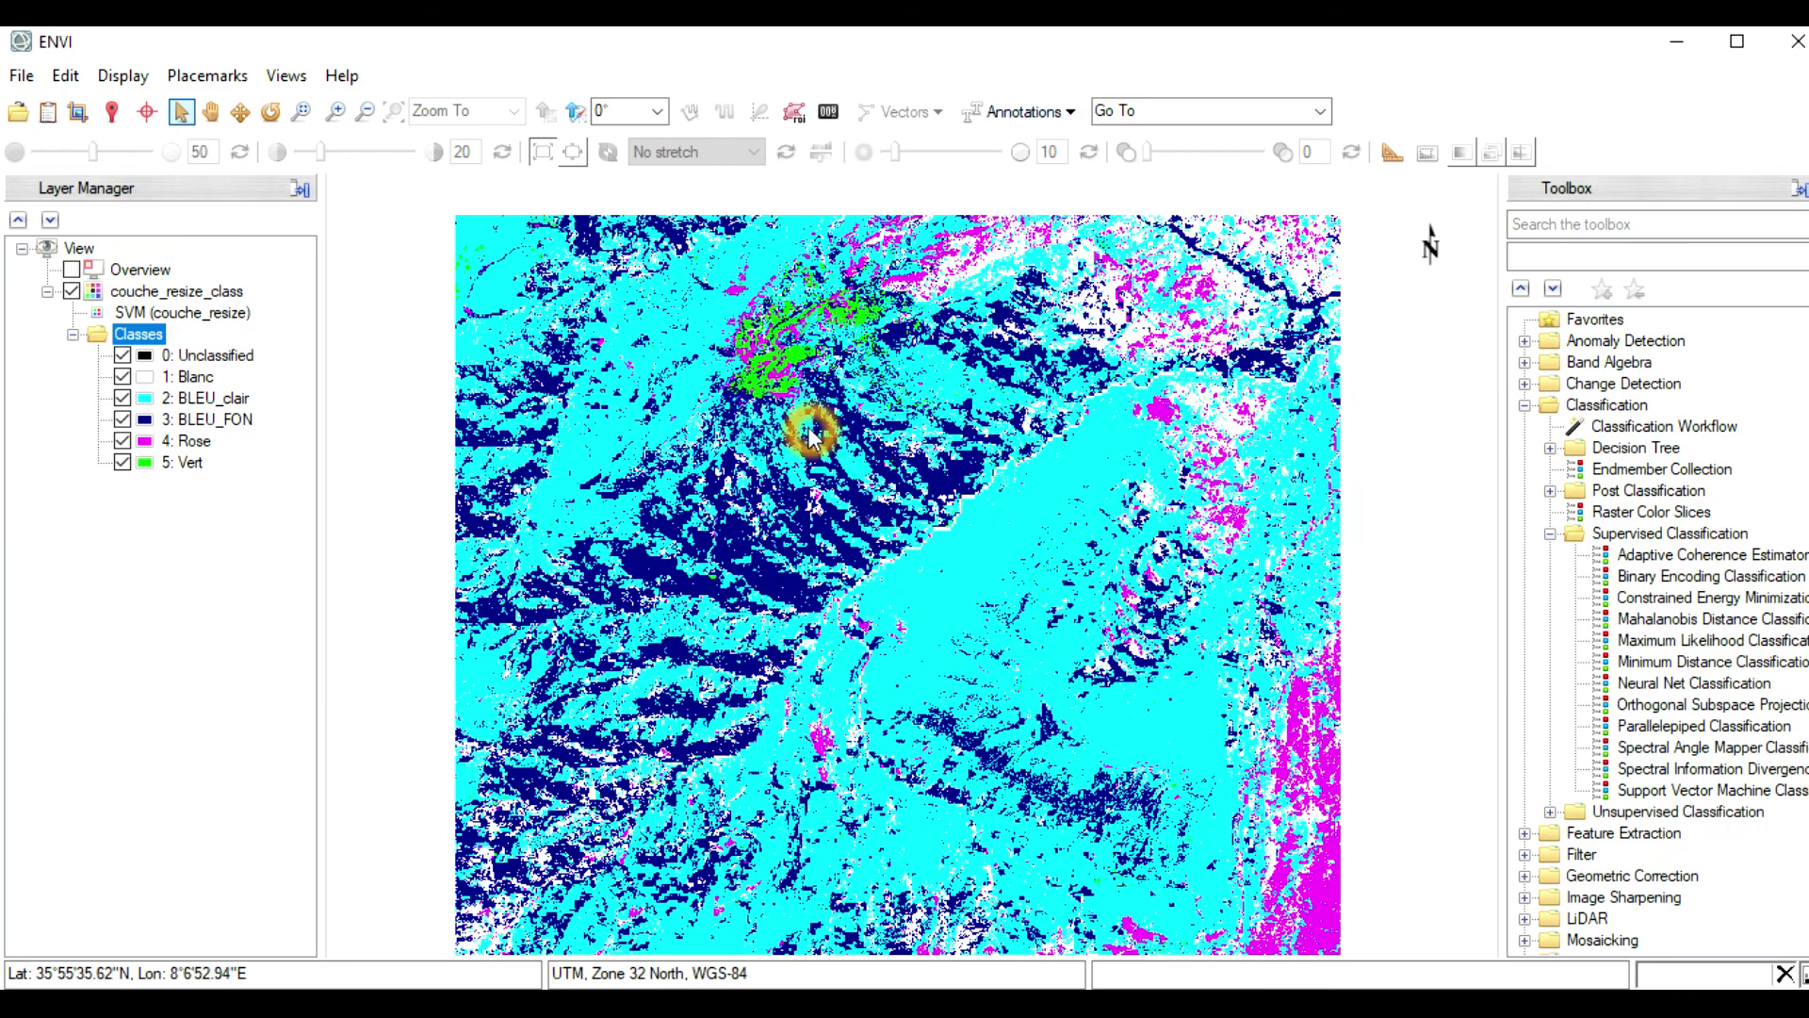
{"action": "scroll", "coordinate": [810, 436], "scroll_direction": "up", "scroll_amount": 1}
{"action": "scroll", "coordinate": [811, 435], "scroll_direction": "down", "scroll_amount": 1}
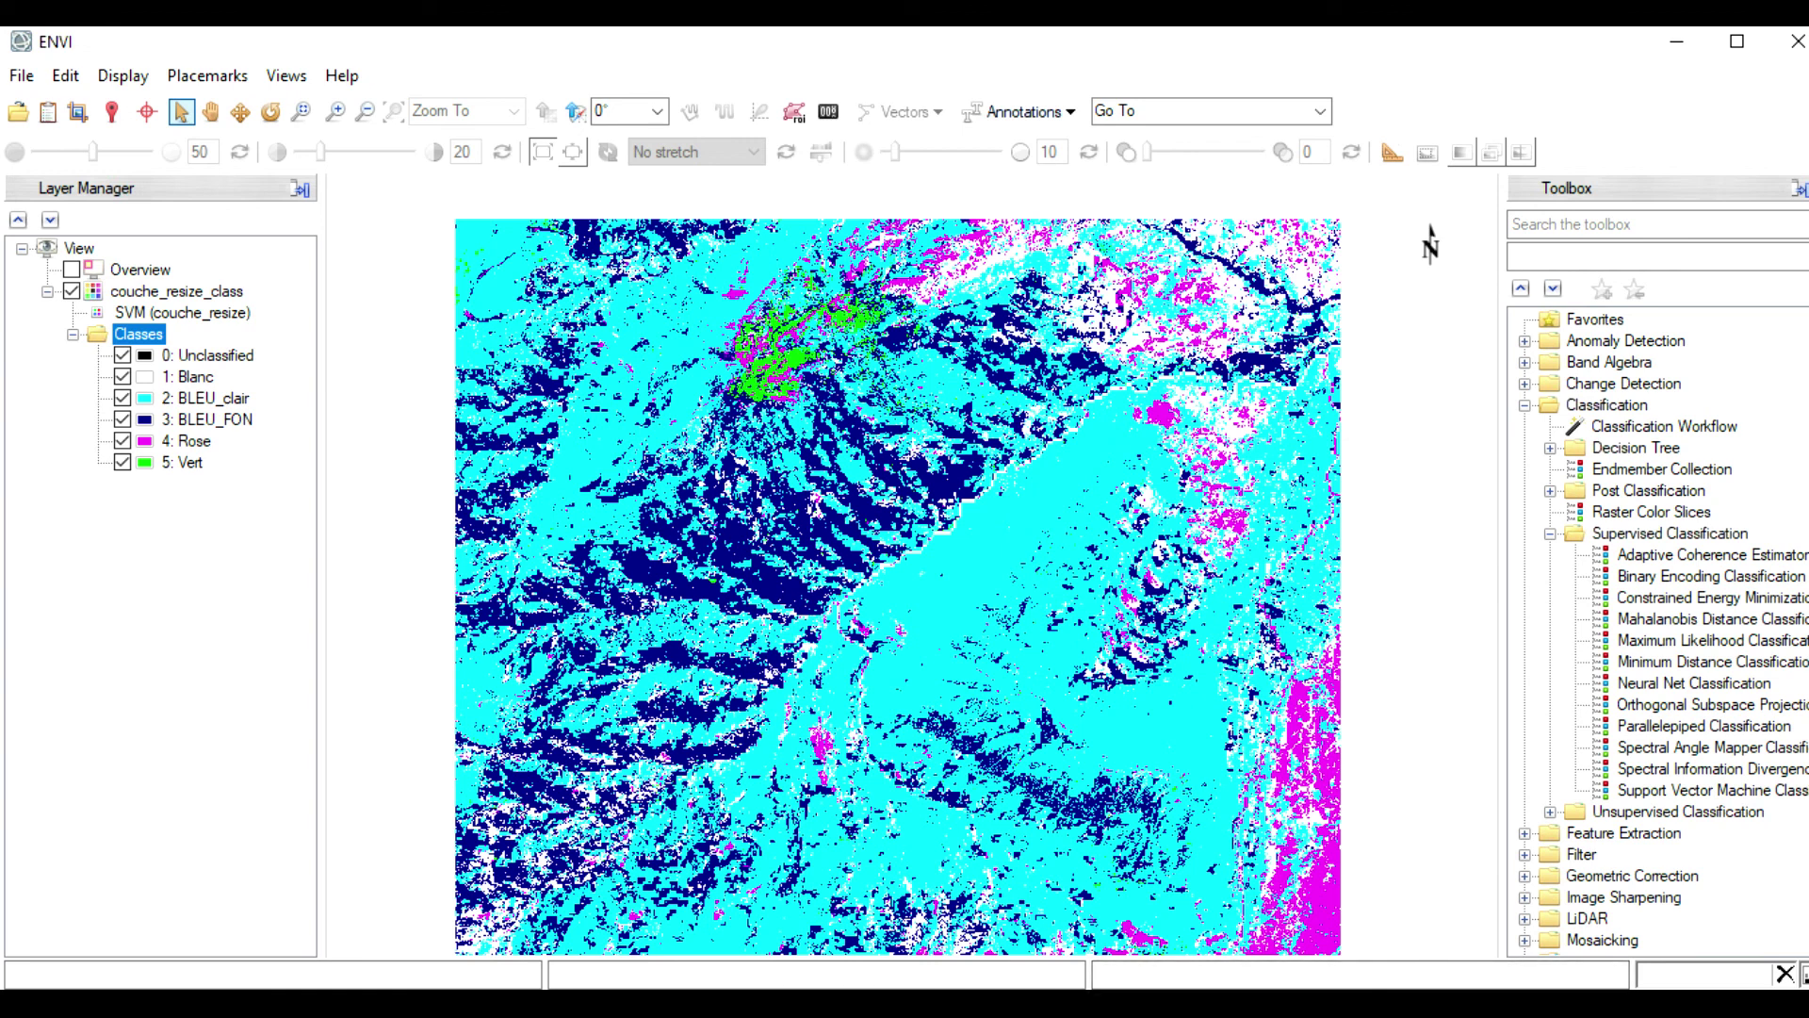
{"action": "left_click", "coordinate": [1467, 1004]}
{"action": "right_click", "coordinate": [1513, 970]}
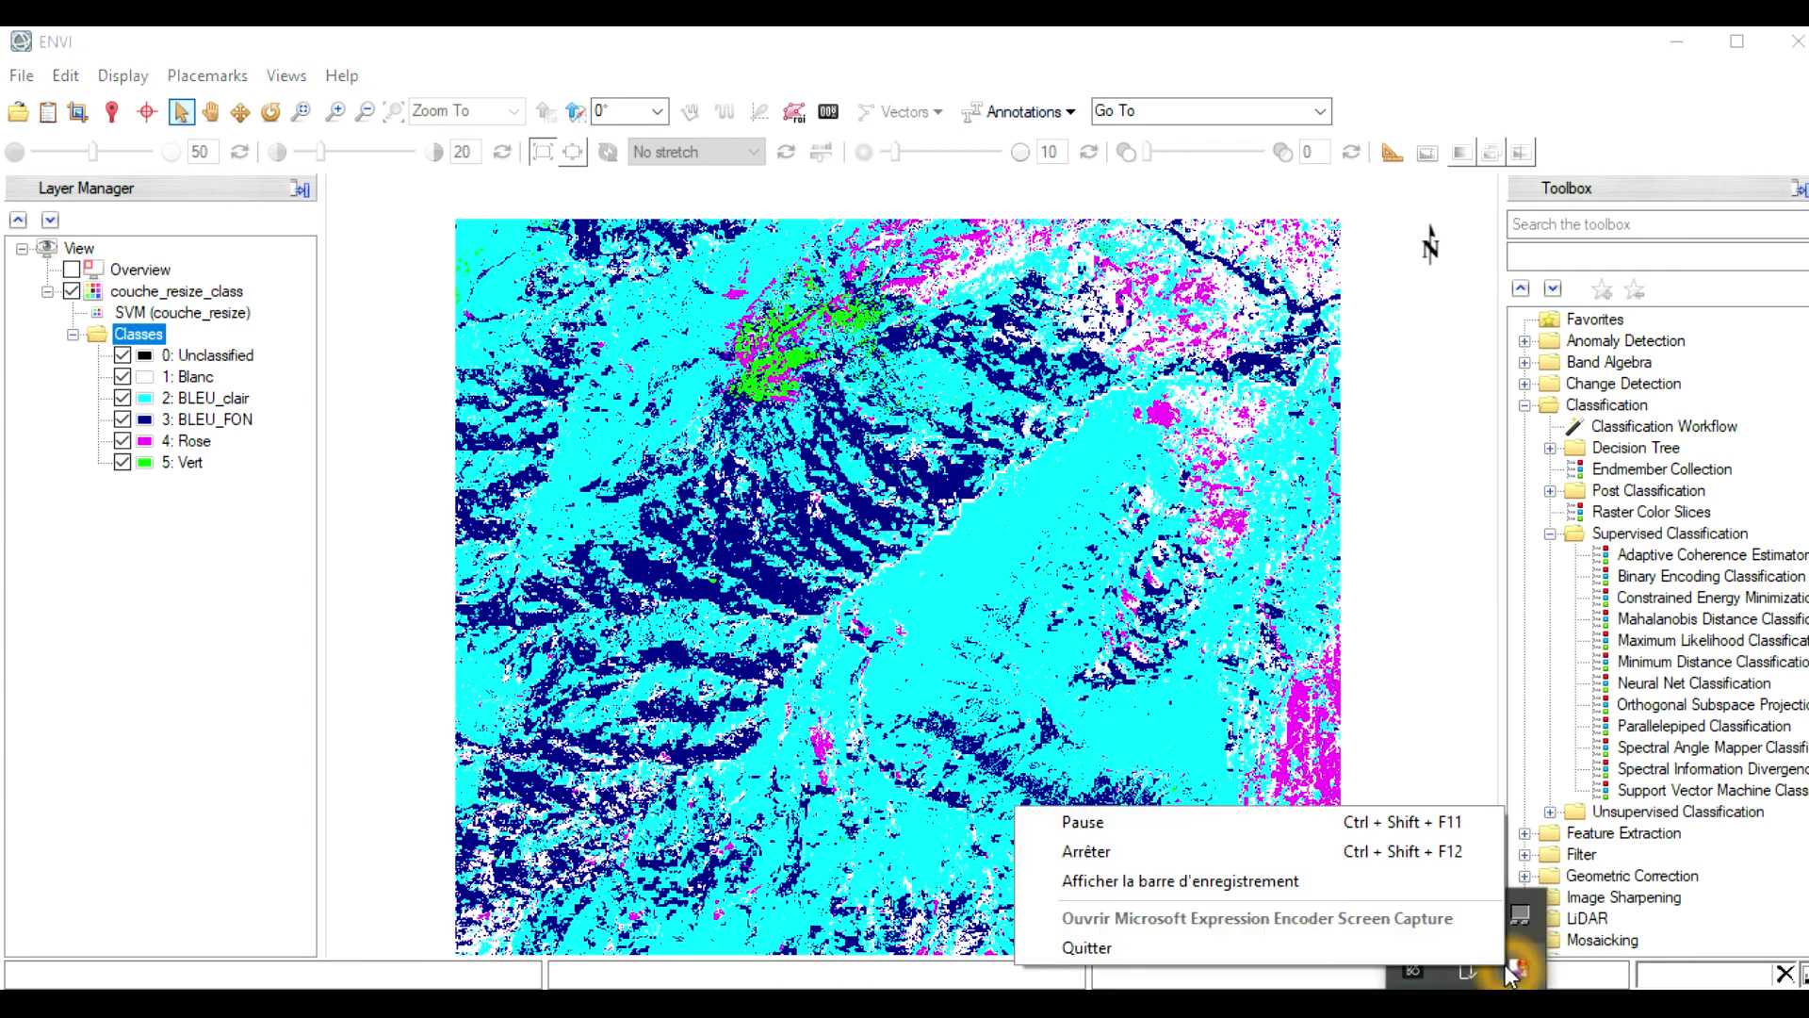